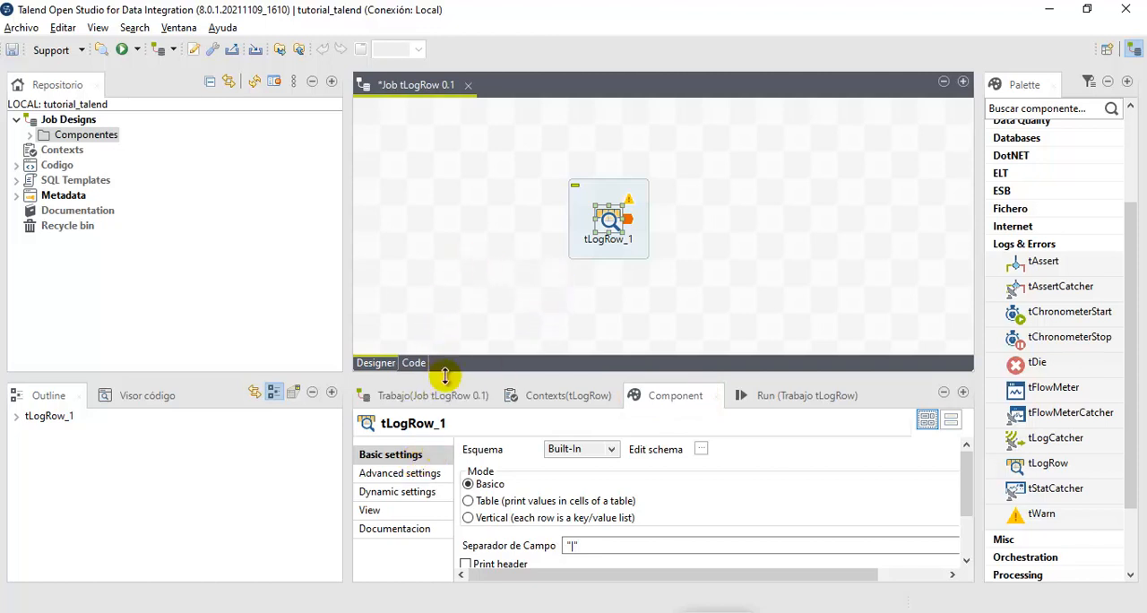
- Look at the job's general properties and select tLogRow_1 in the outline
click(417, 397)
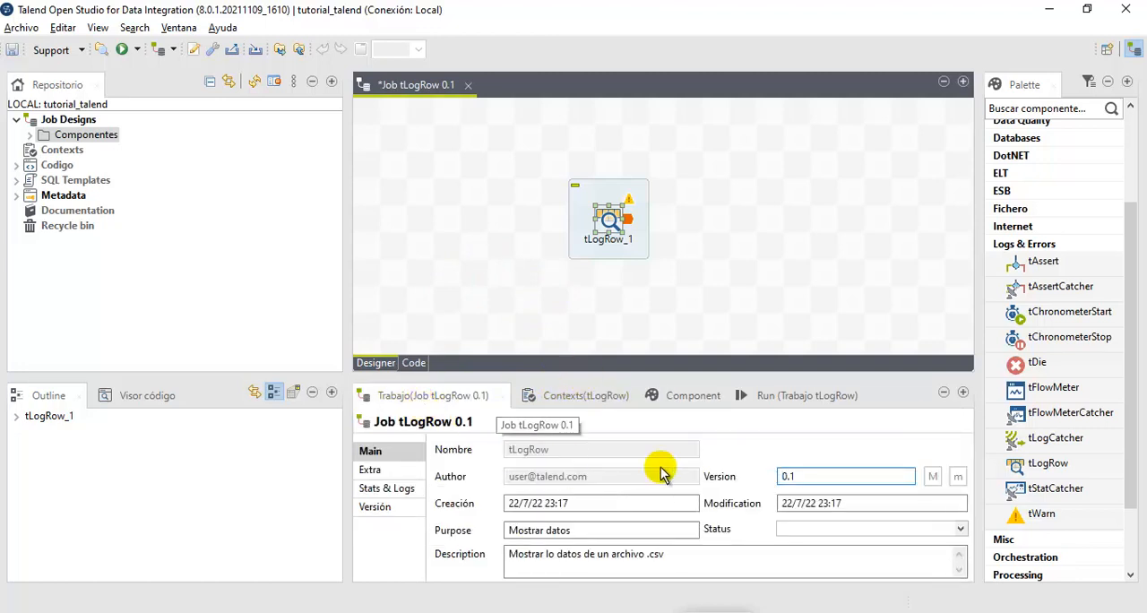
click(49, 419)
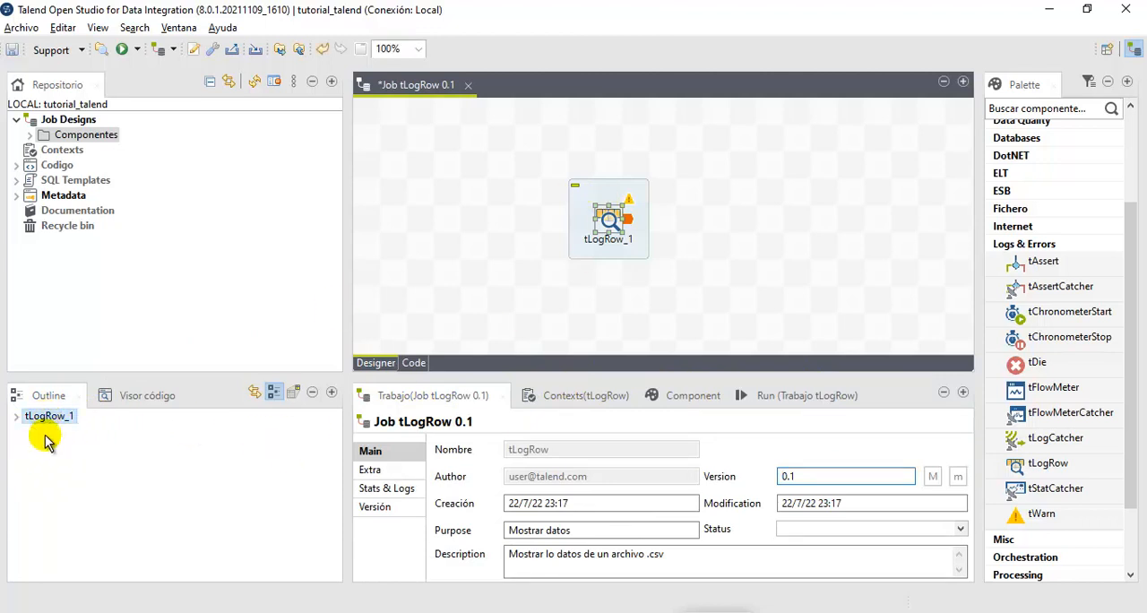
click(255, 394)
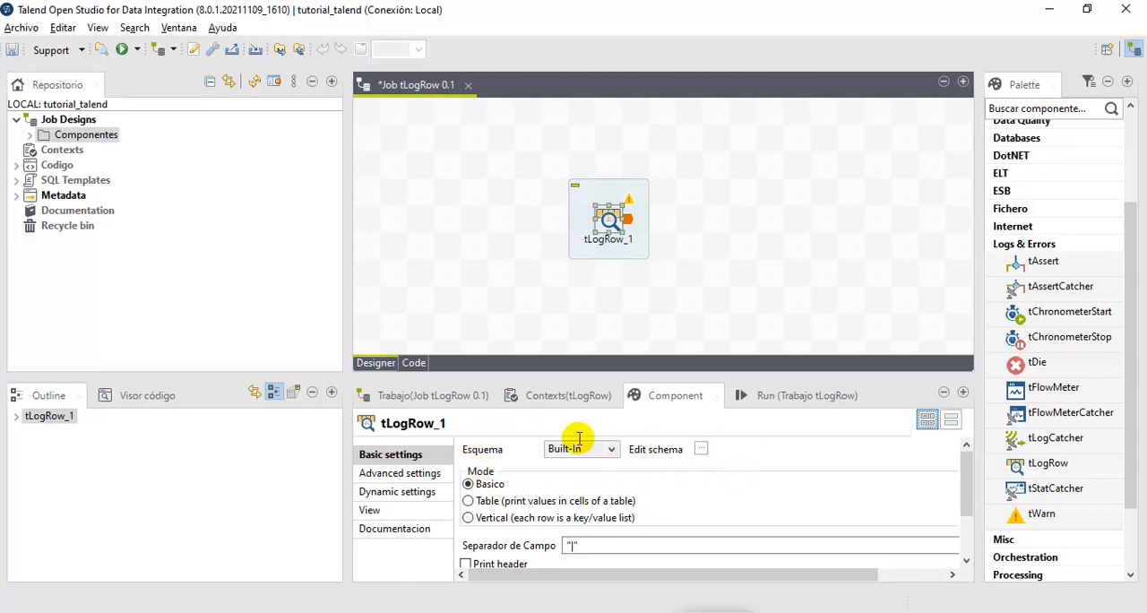
- Open the schema of tLogRow_1 and add four new columns with default names
click(701, 450)
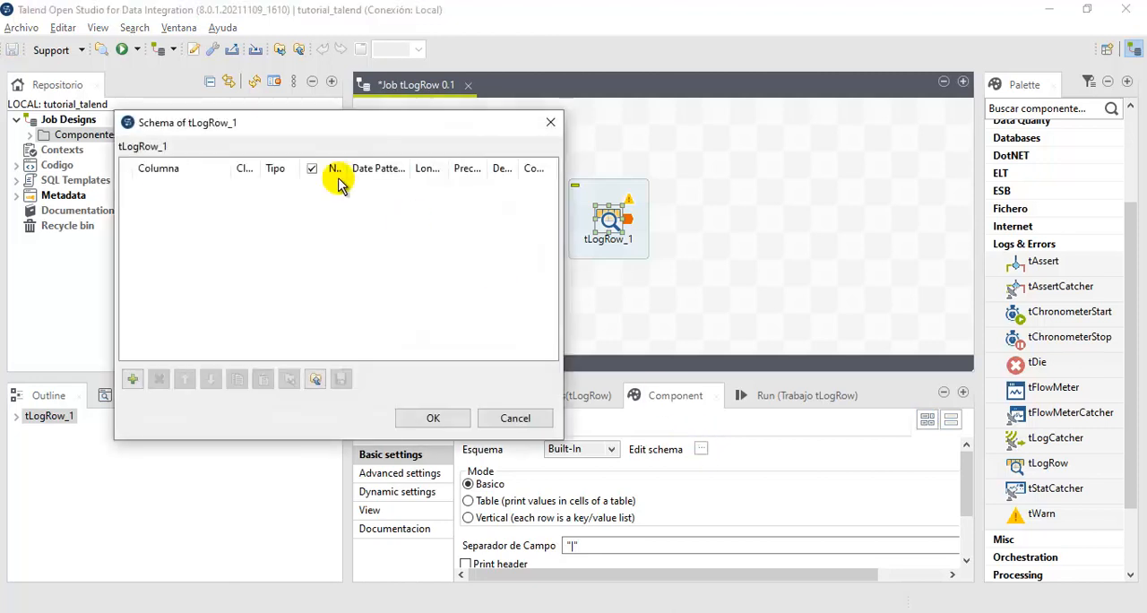
drag(281, 127, 735, 51)
drag(668, 45, 578, 34)
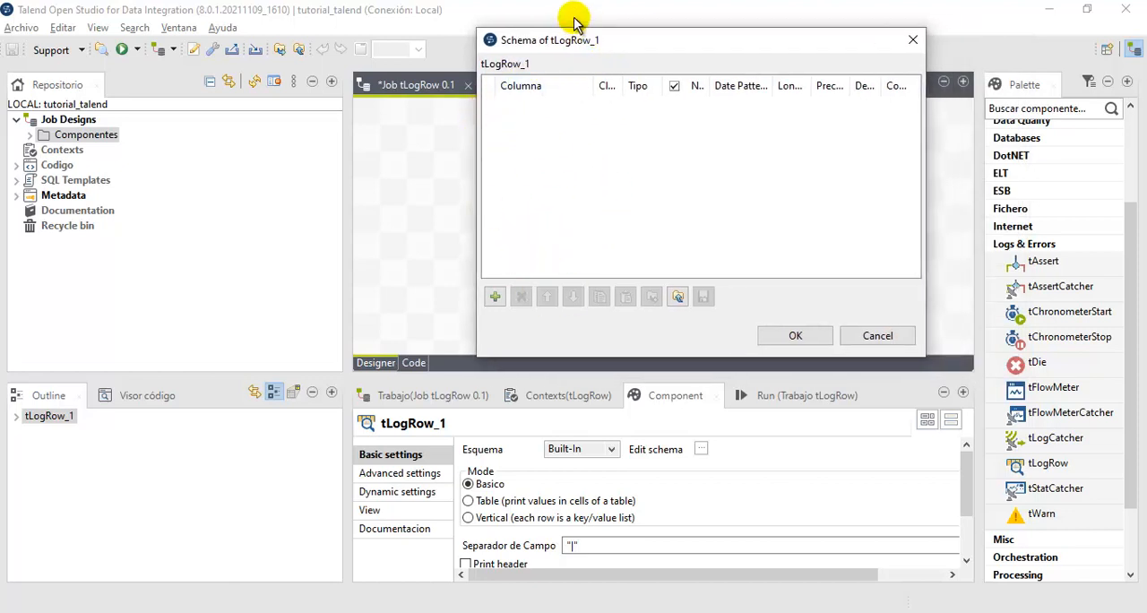
click(496, 297)
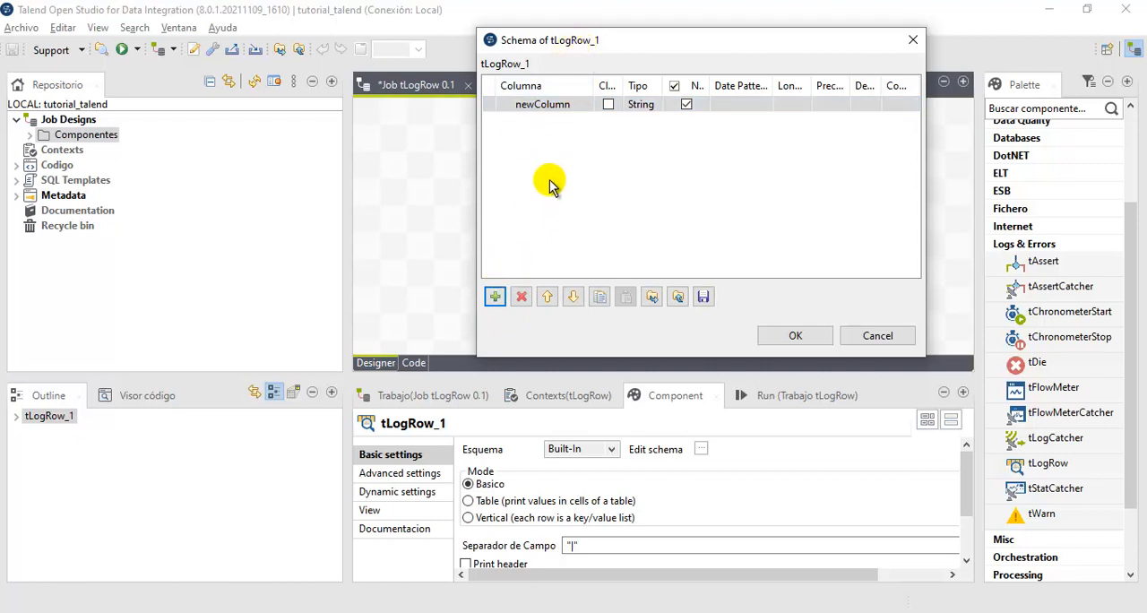
click(496, 297)
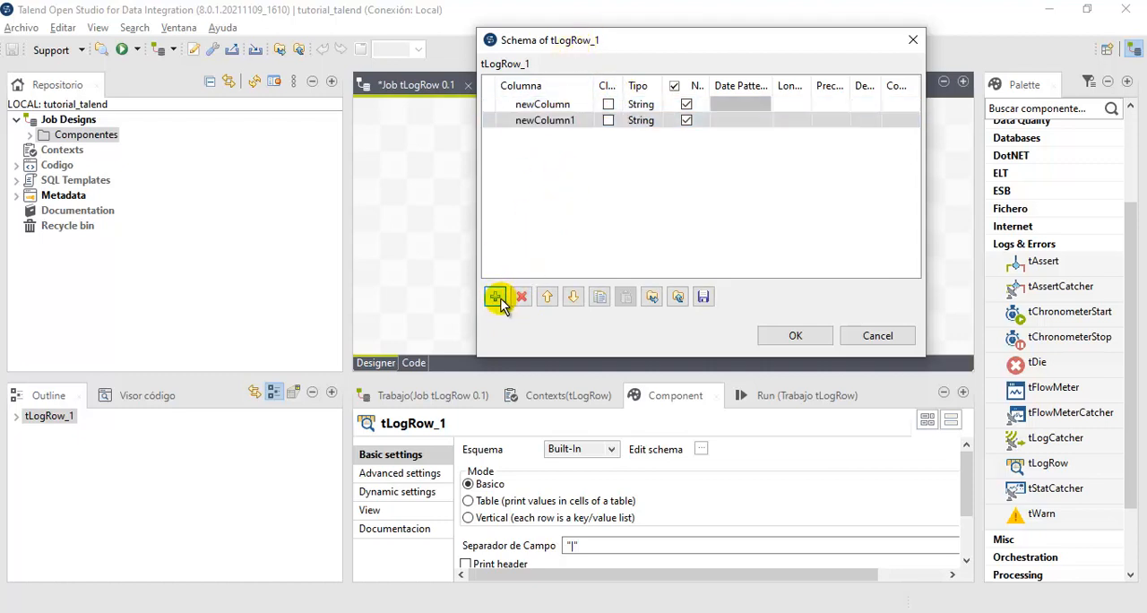
click(498, 299)
click(498, 298)
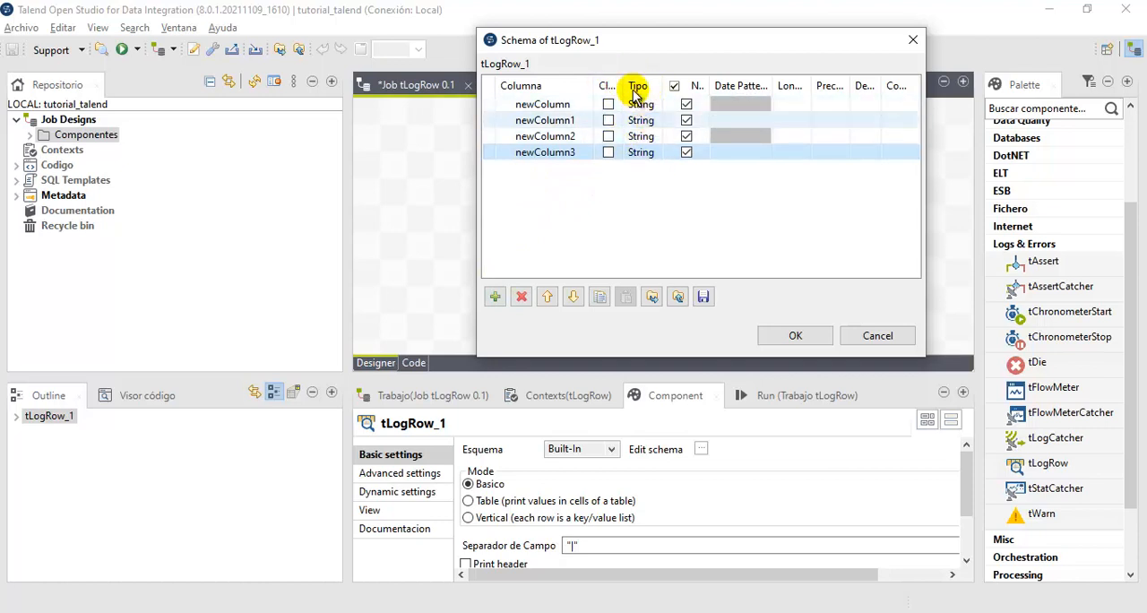
- Widen the Clave column, delete all the columns from the tLogRow_1 schema and accept it empty
mouse_move(622, 86)
mouse_down()
mouse_move(671, 97)
mouse_move(631, 98)
mouse_up()
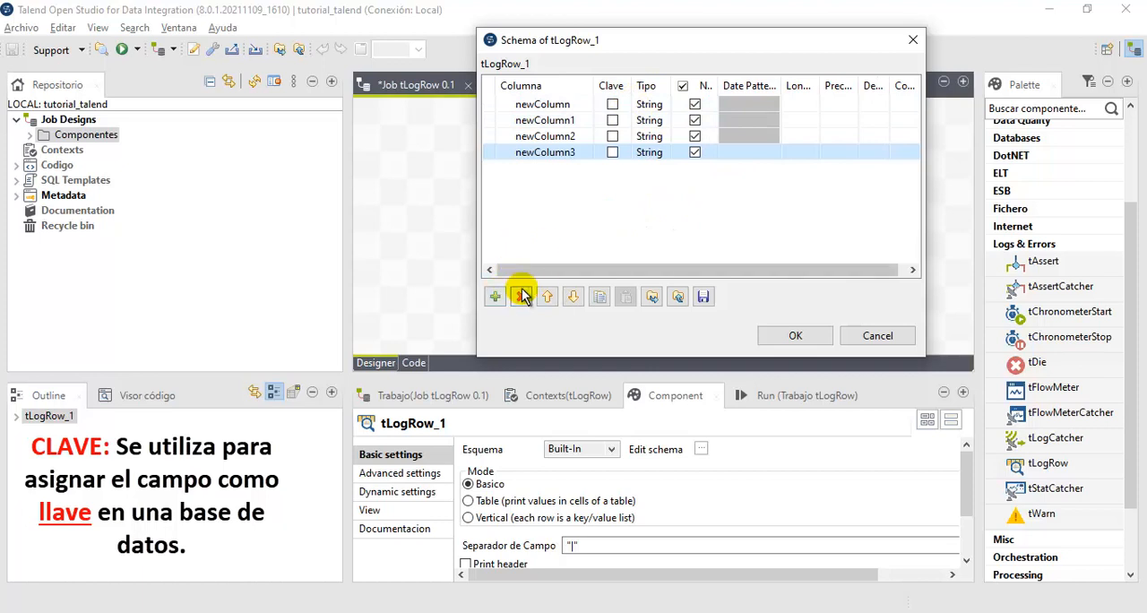
click(552, 141)
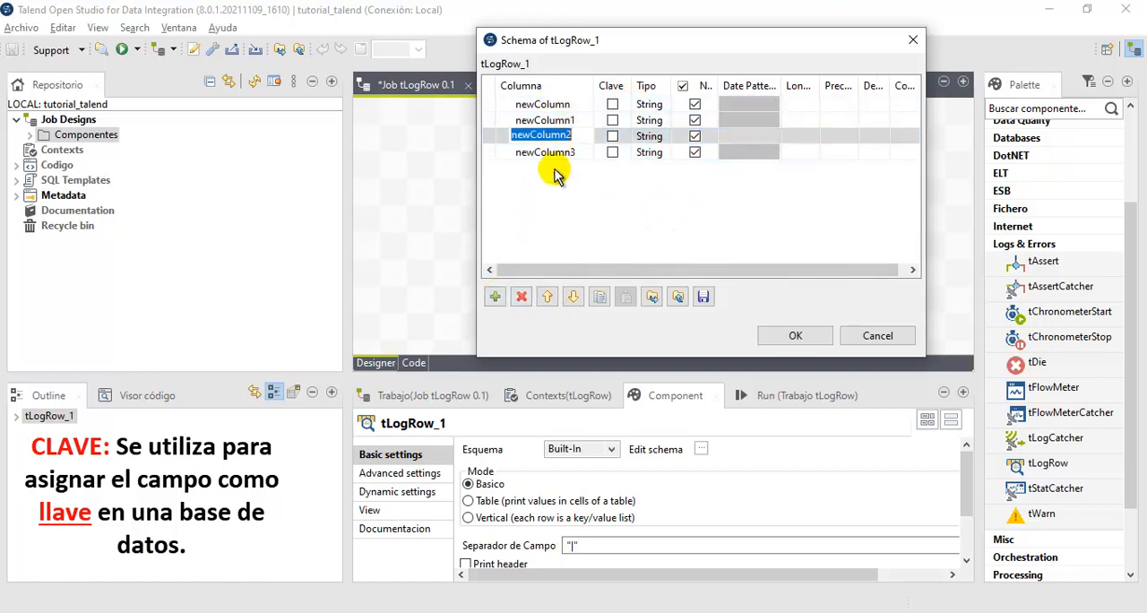
click(526, 297)
click(525, 297)
click(523, 299)
click(523, 298)
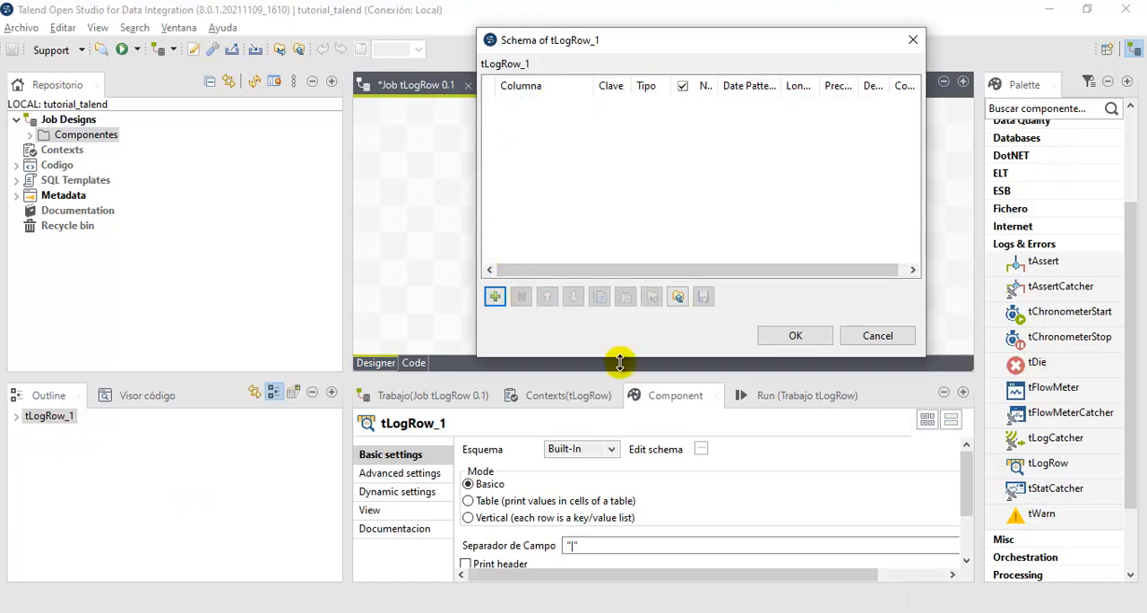
click(797, 336)
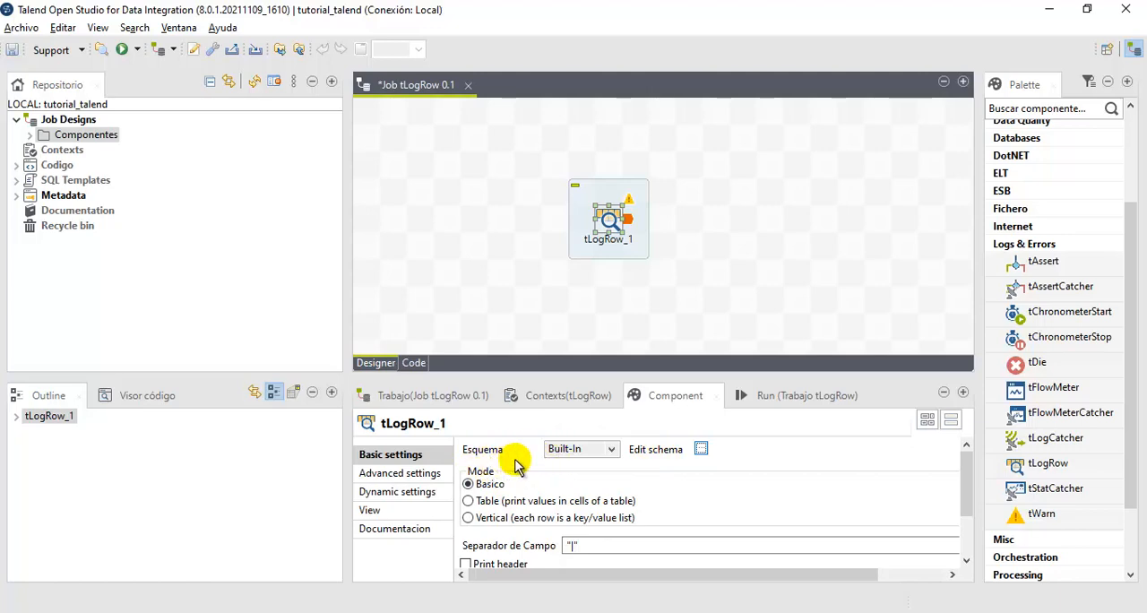
click(605, 452)
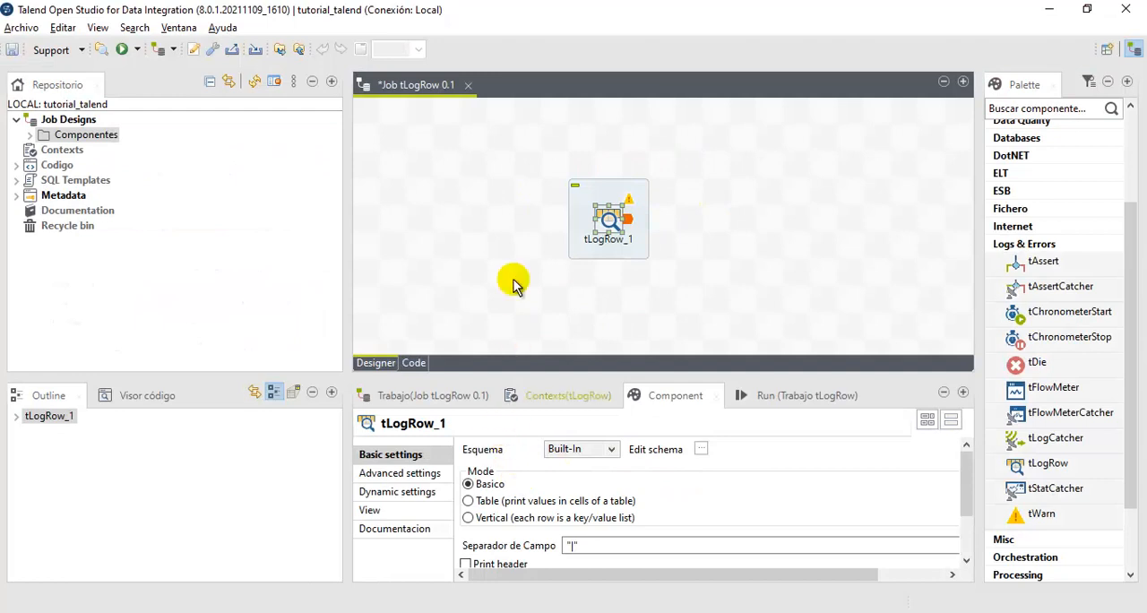
click(496, 249)
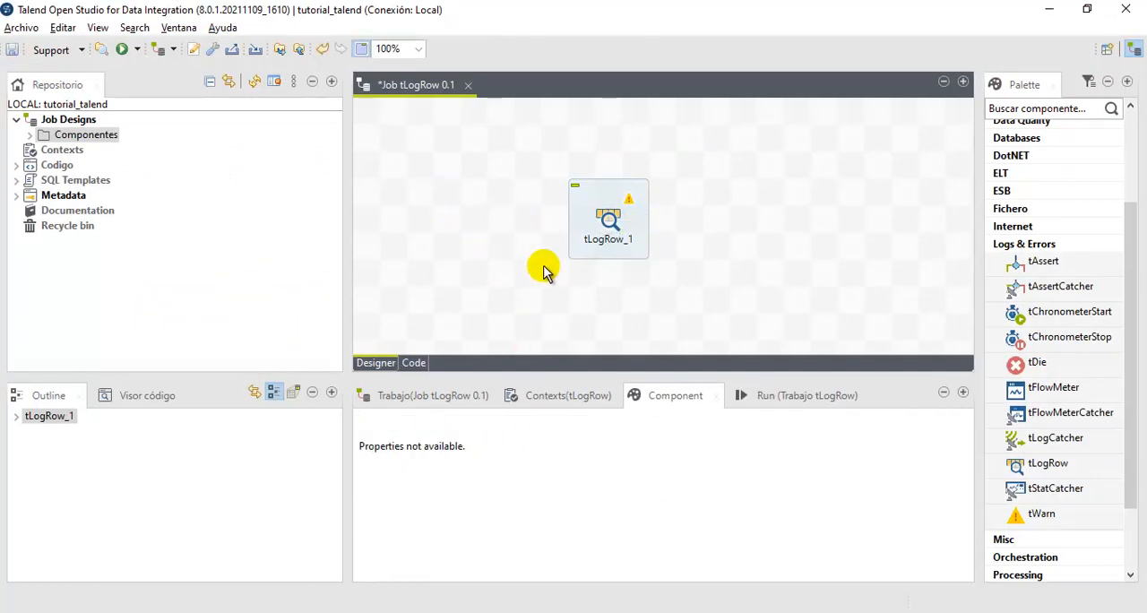
click(603, 217)
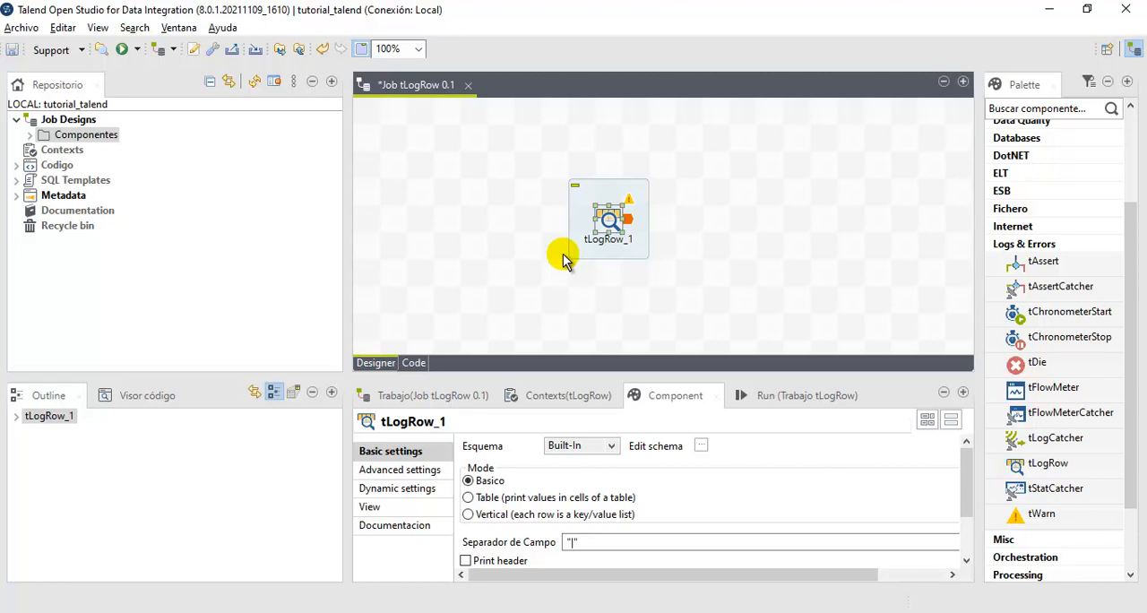
drag(494, 144, 790, 311)
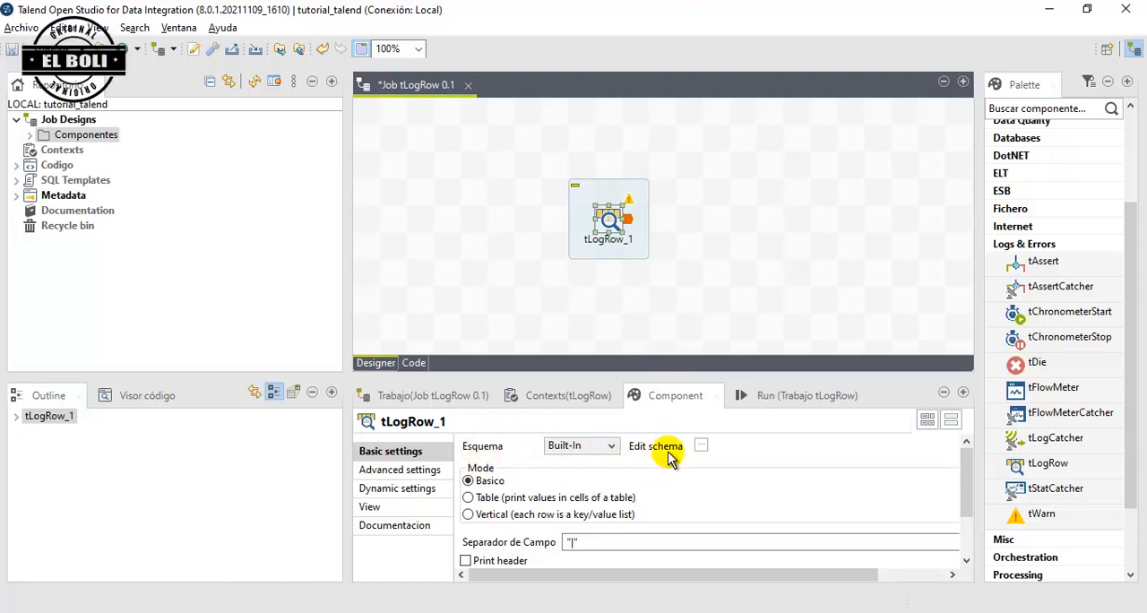
- Add two String columns named nombre and apellido to the schema of tLogRow_1
click(702, 447)
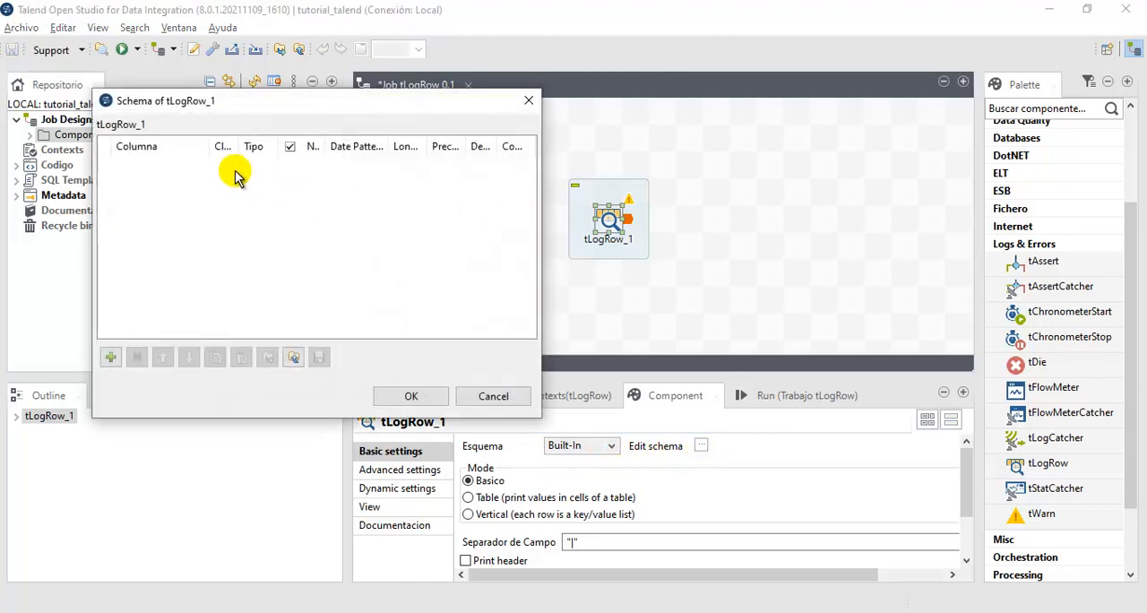
click(108, 359)
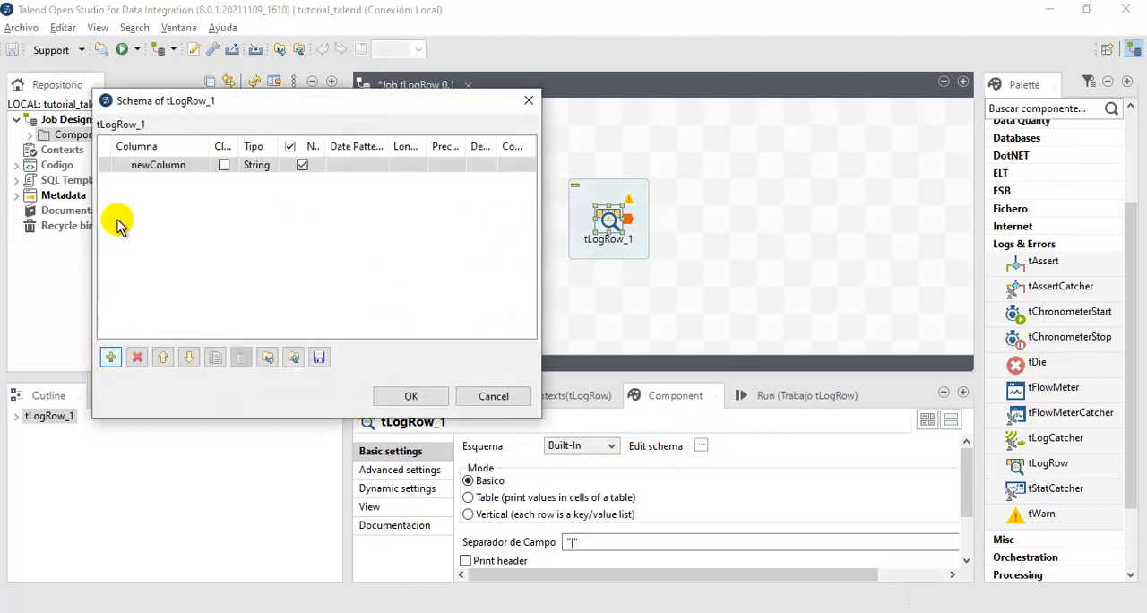
click(179, 168)
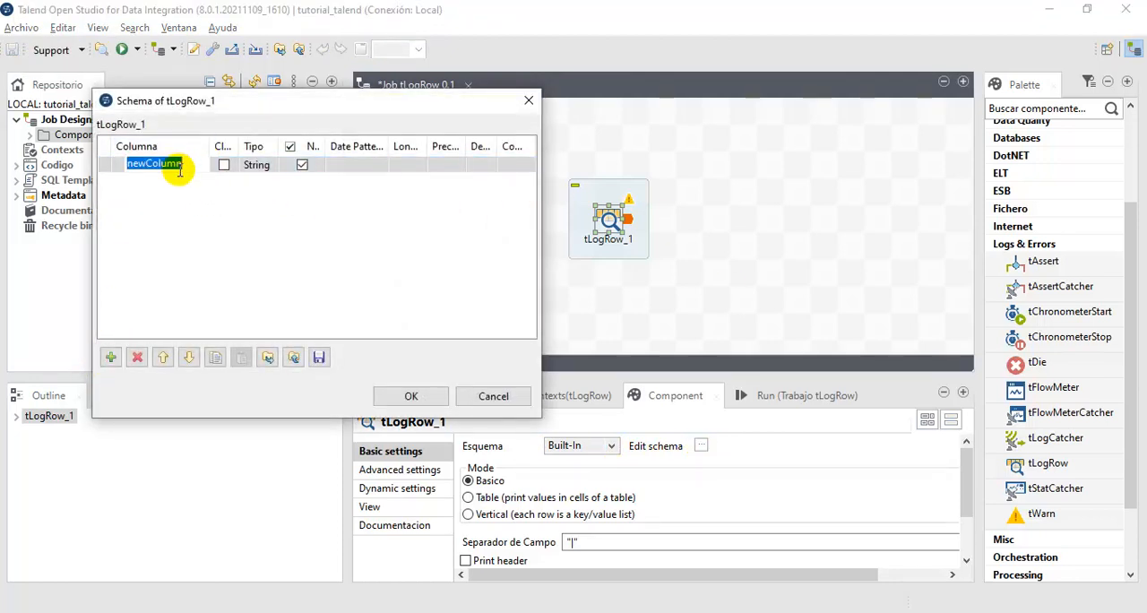
text(nombre)
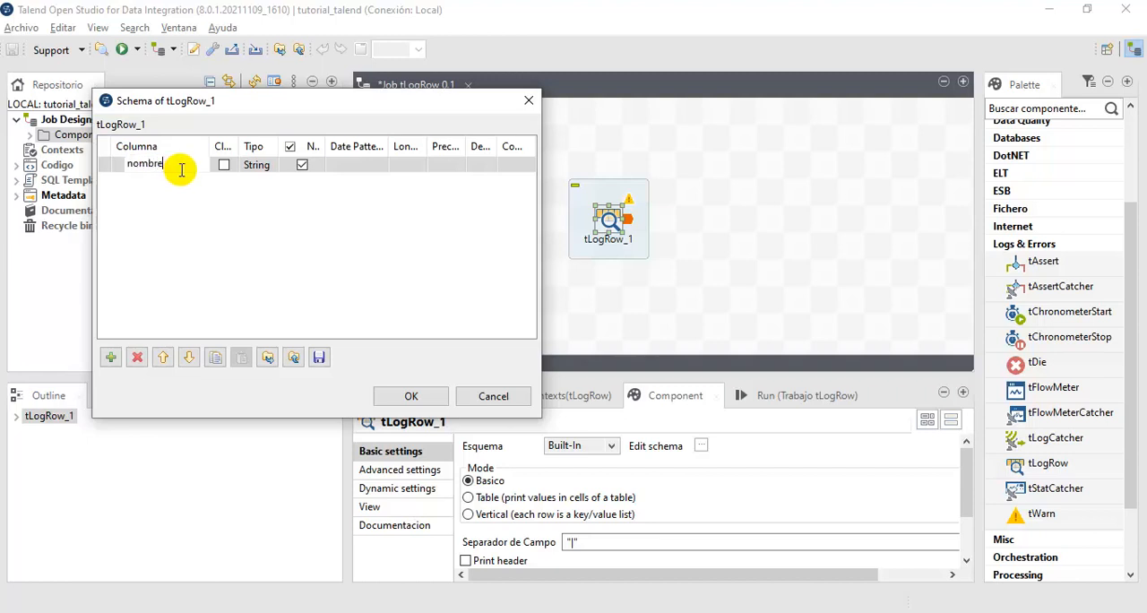
click(111, 358)
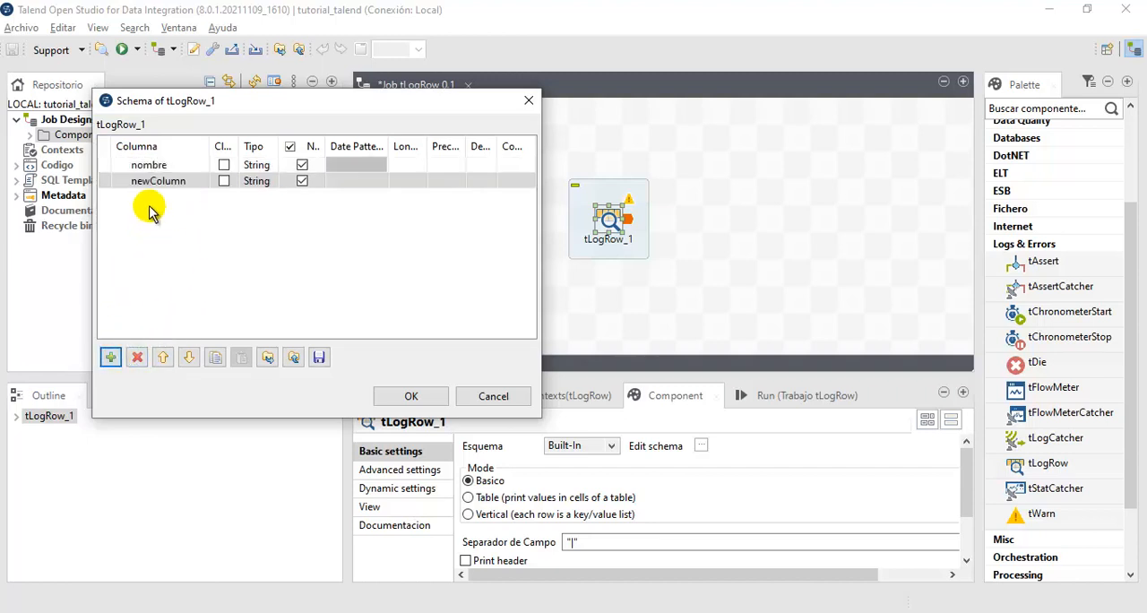
click(155, 182)
text(apellido)
click(159, 302)
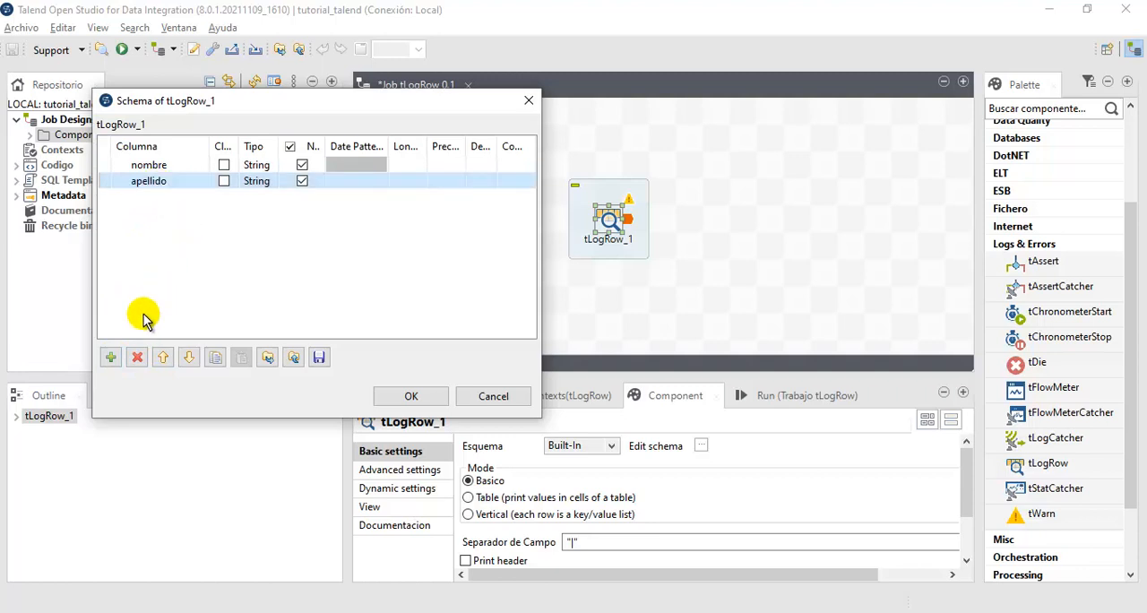
- Add a third schema column named celular, set its type to Integer and accept the schema
click(110, 358)
click(171, 197)
text(celular)
click(172, 272)
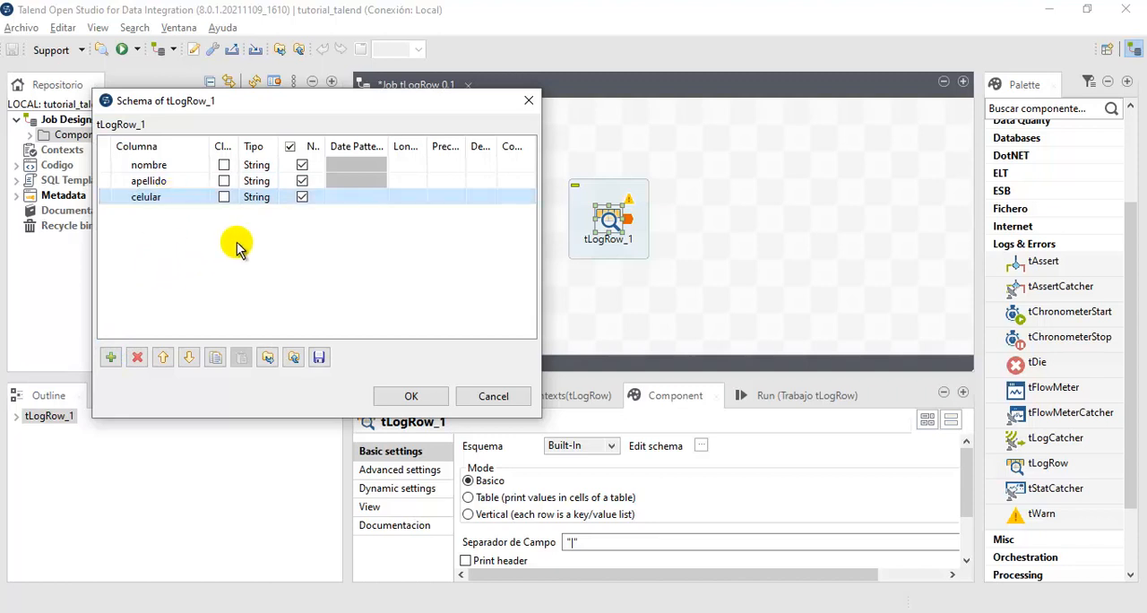
click(269, 199)
click(293, 199)
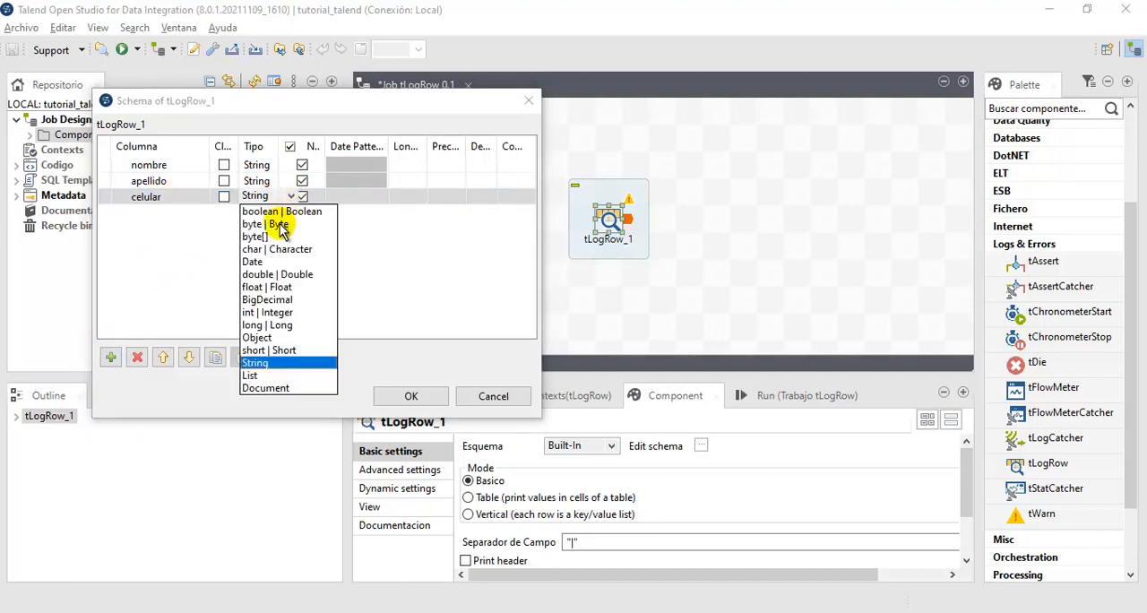
click(275, 305)
click(260, 222)
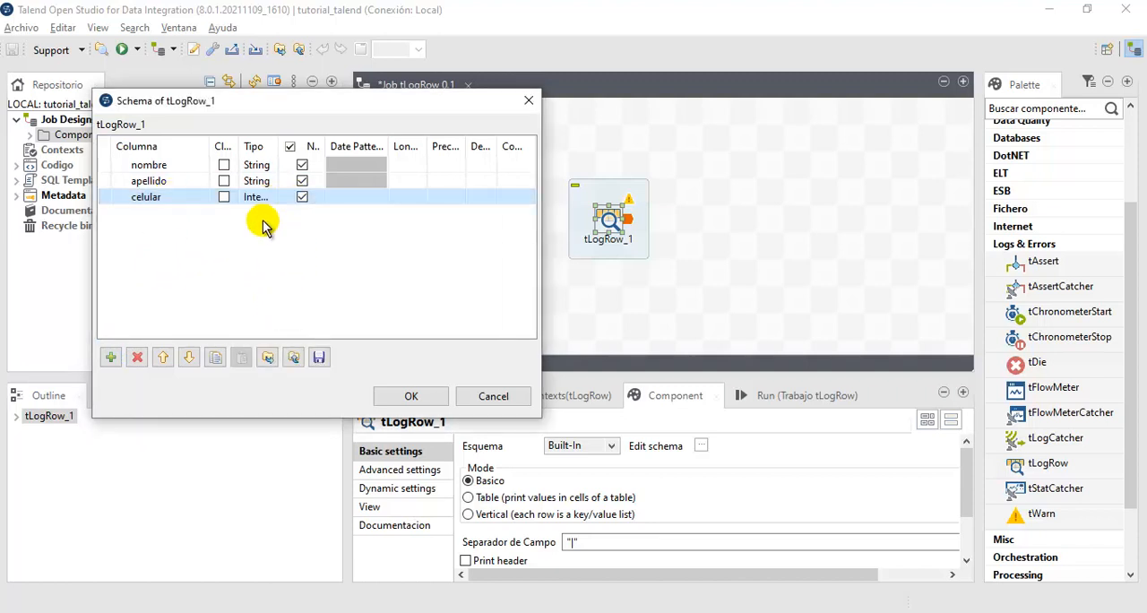
click(411, 396)
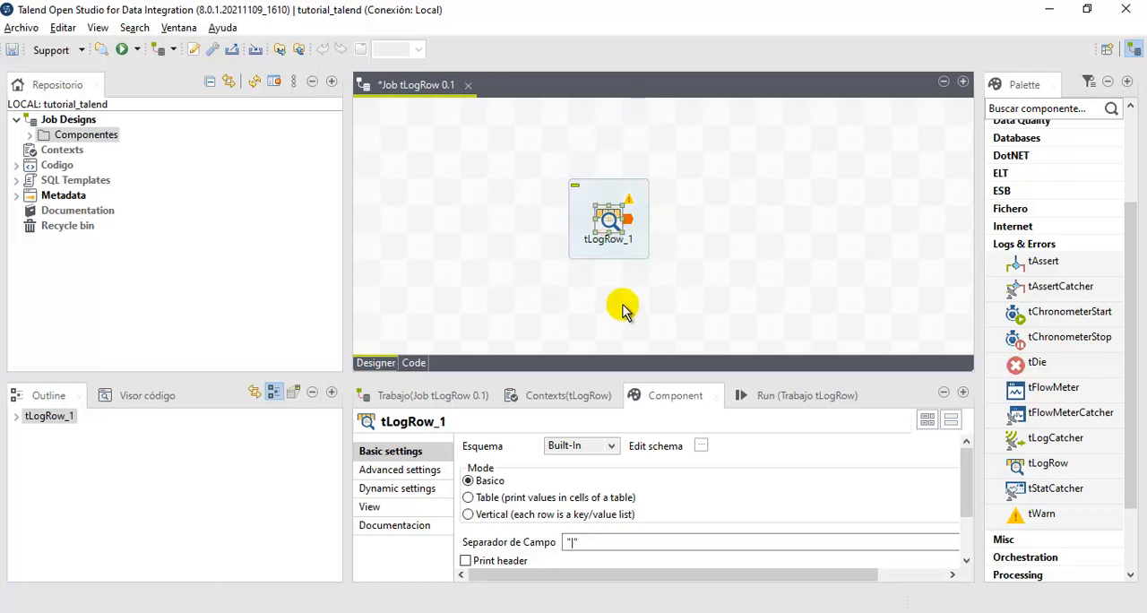
- Move tLogRow_1 a little to the right on the job canvas and review its schema columns
drag(610, 222, 687, 214)
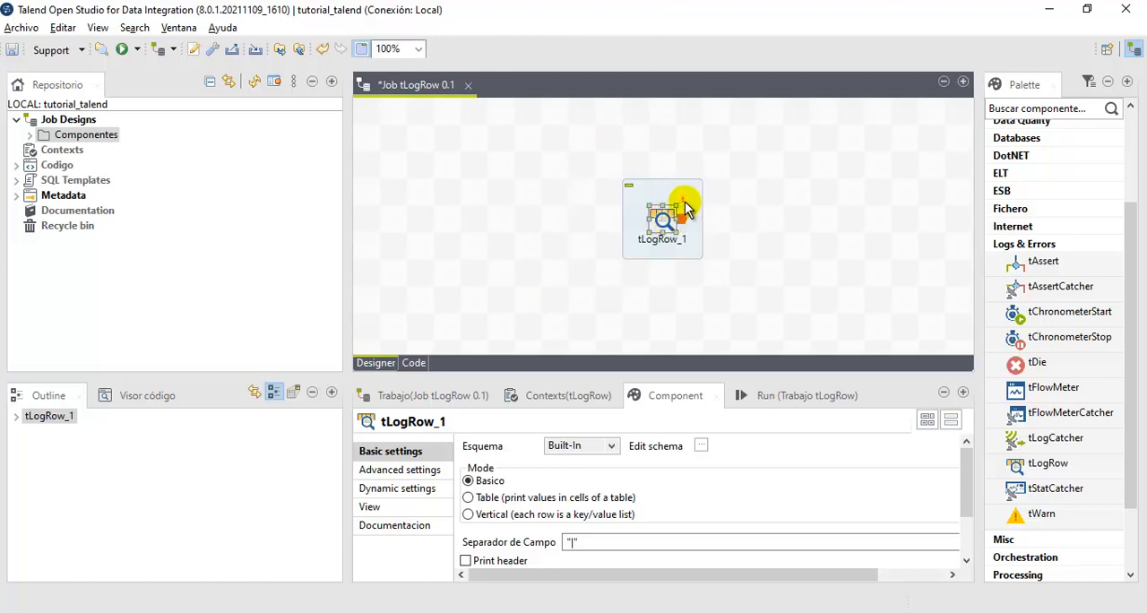
mouse_move(685, 201)
click(701, 445)
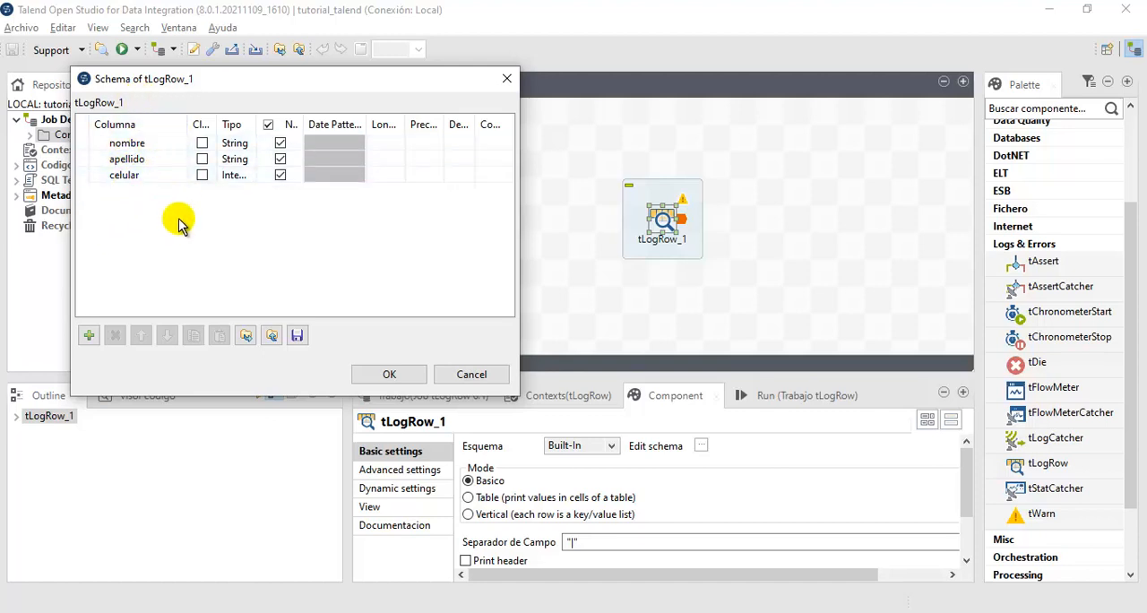
click(371, 374)
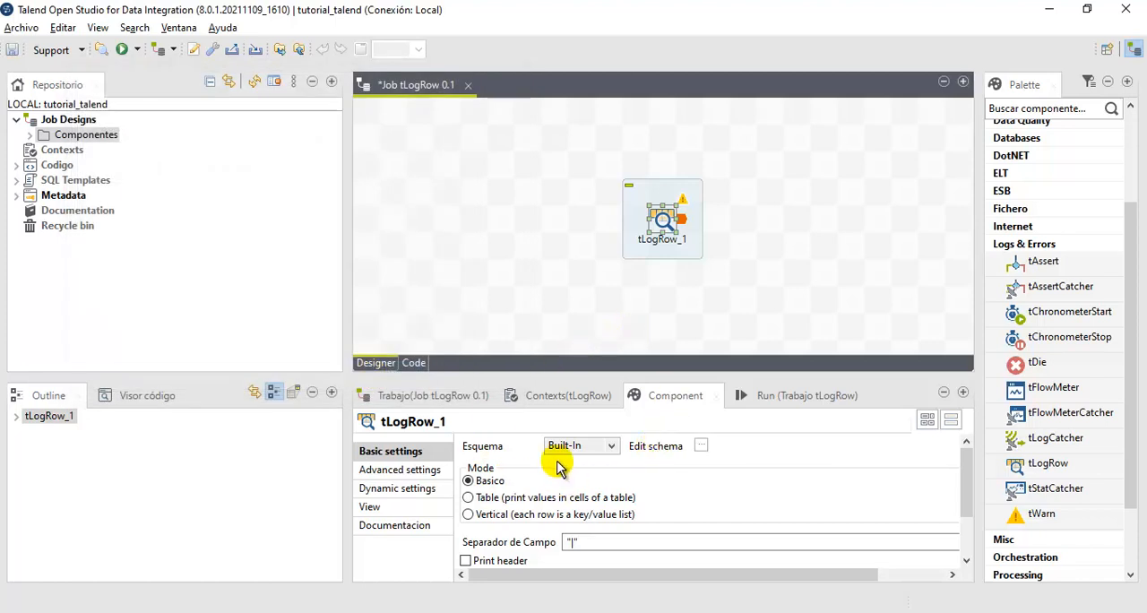
- Search for row, add a tRowGenerator component to the job and place it to the left of tLogRow_1
click(501, 220)
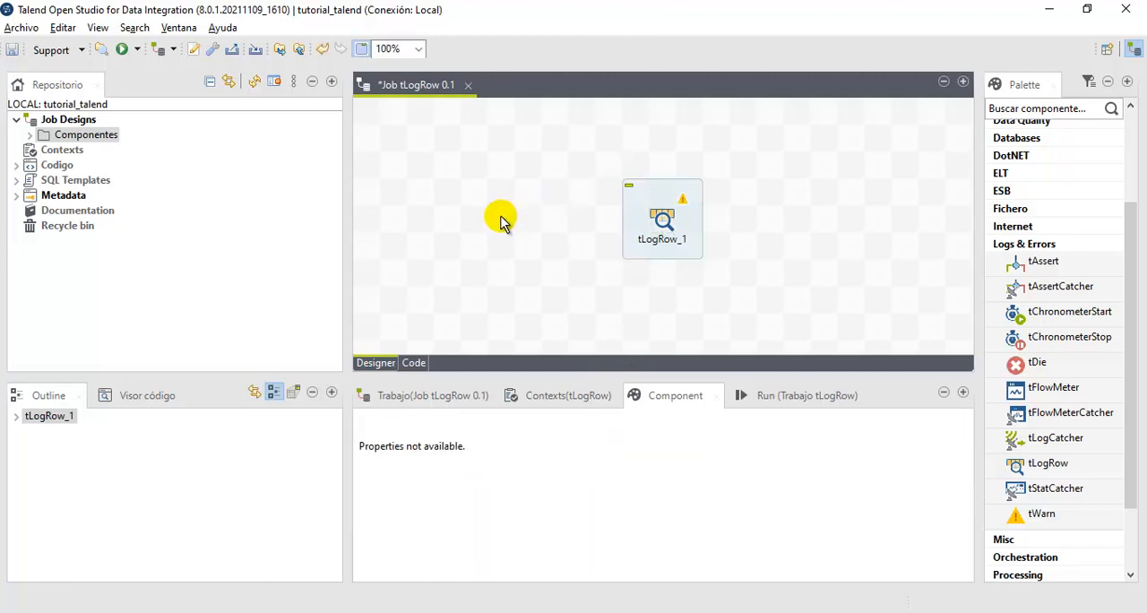
text(t)
key(BackSpace)
text(w)
key(BackSpace)
text(row)
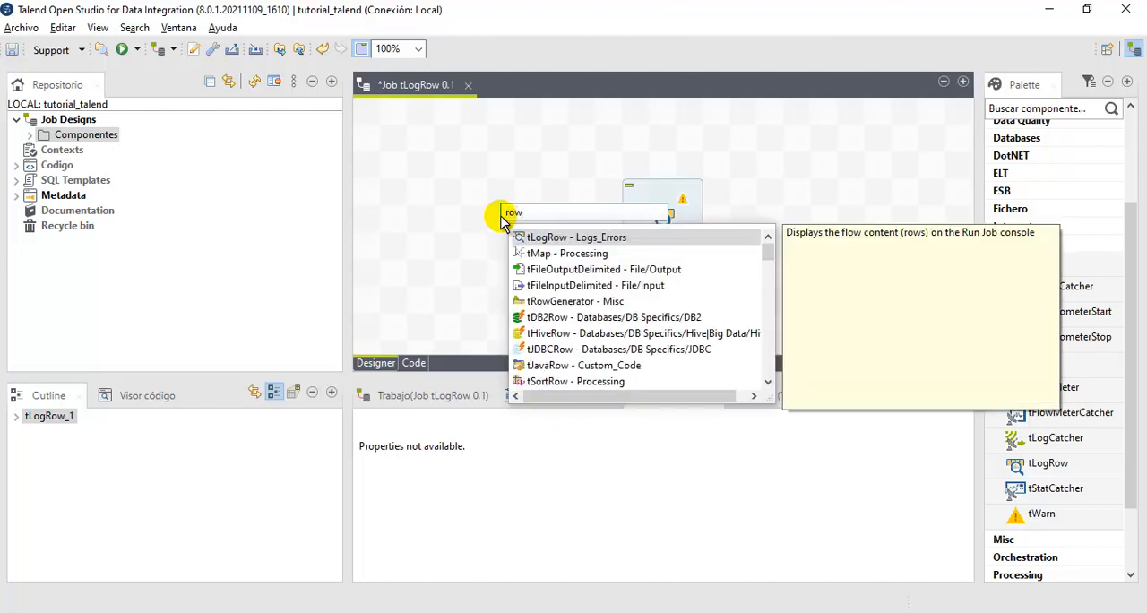
click(604, 304)
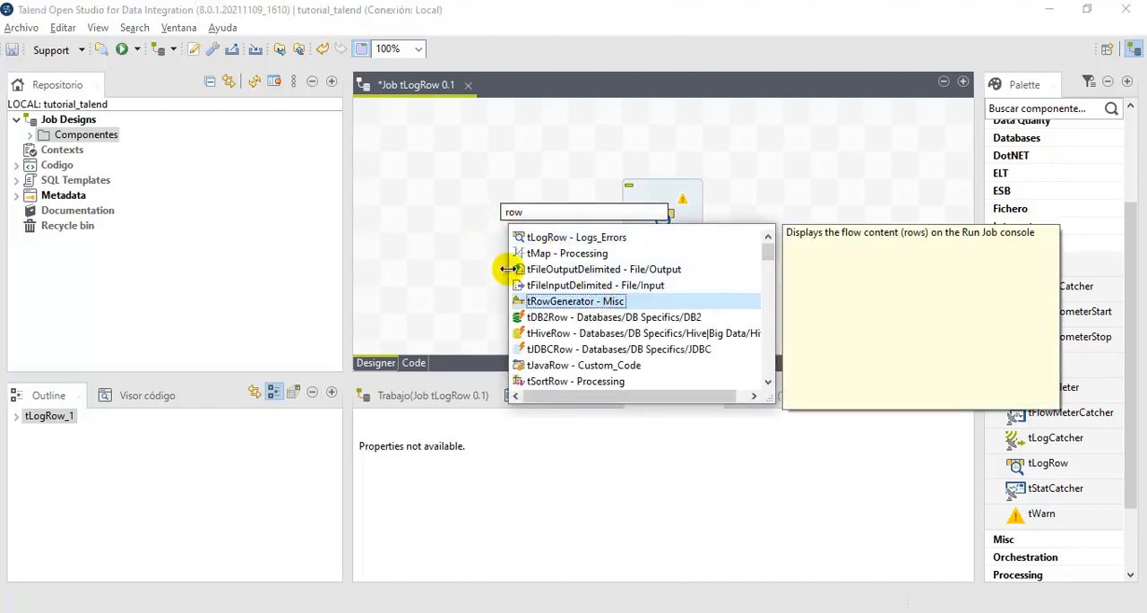
double_click(551, 301)
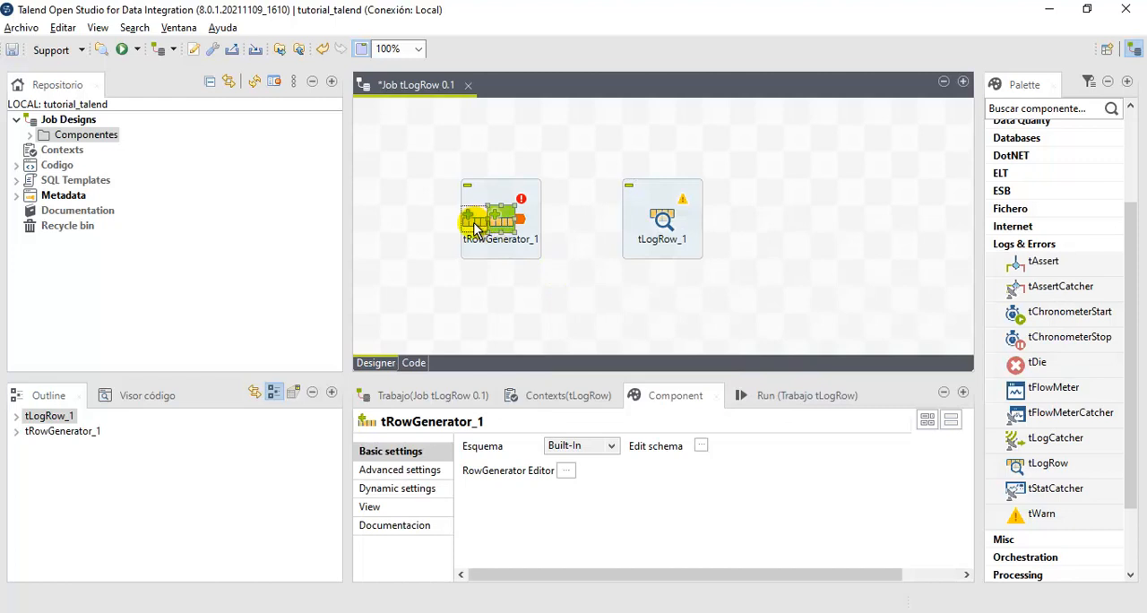
drag(497, 229, 475, 229)
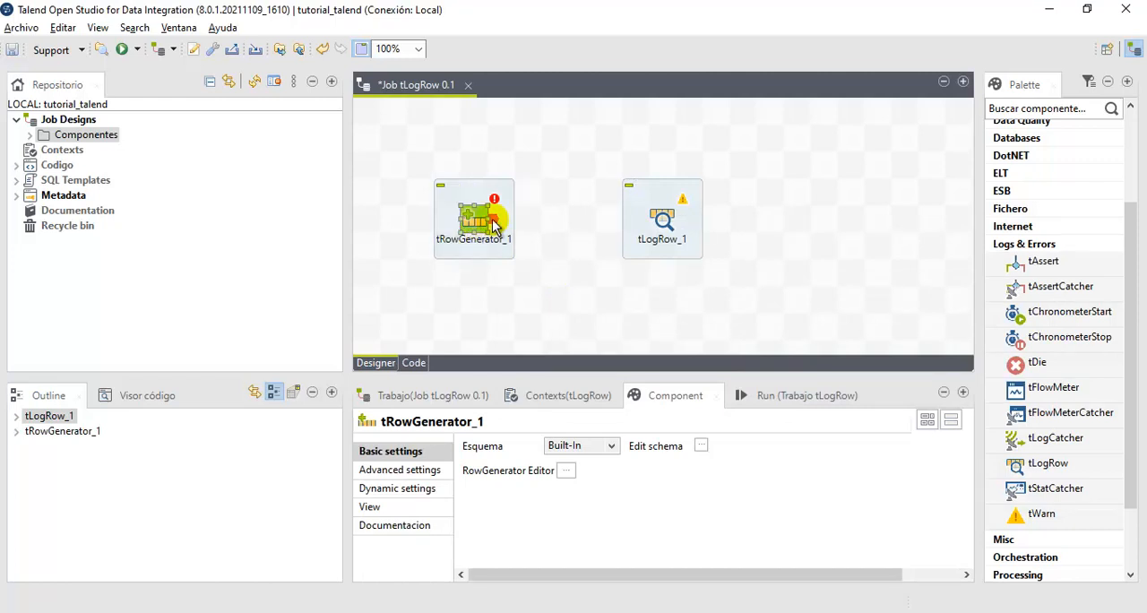
drag(417, 143, 535, 273)
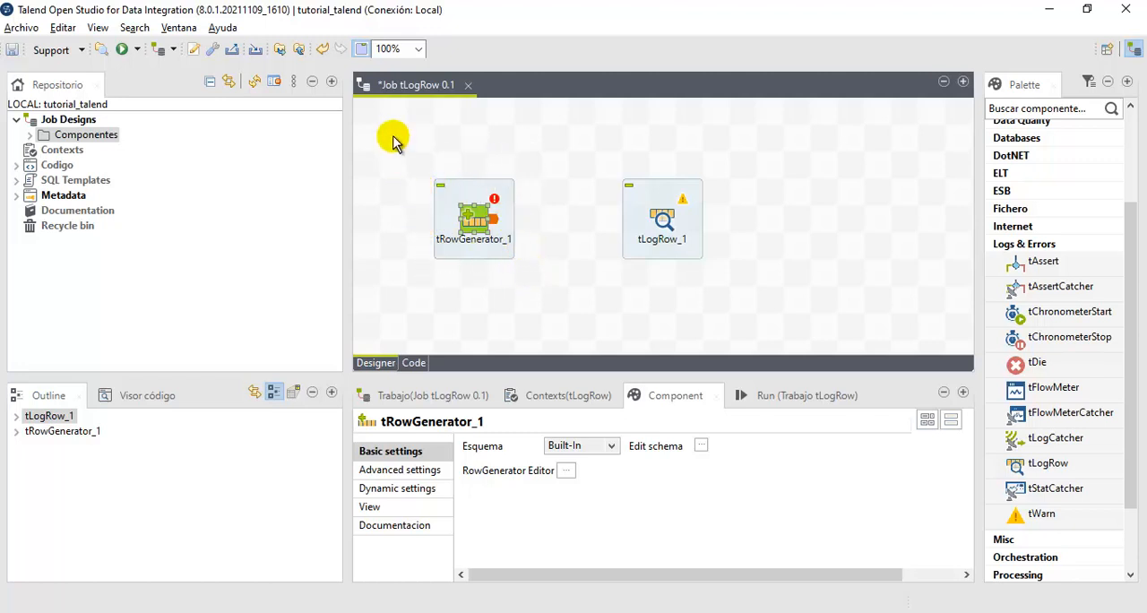
- Open the row generator editor of tRowGenerator_1 and add a String column named Nueva_Columna
double_click(473, 231)
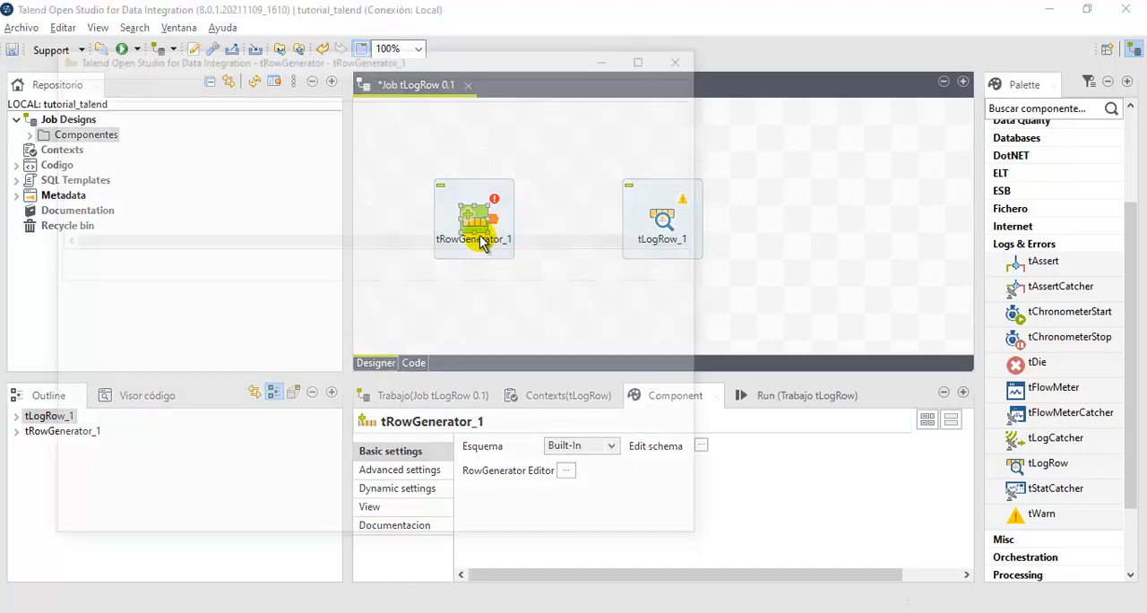
click(67, 261)
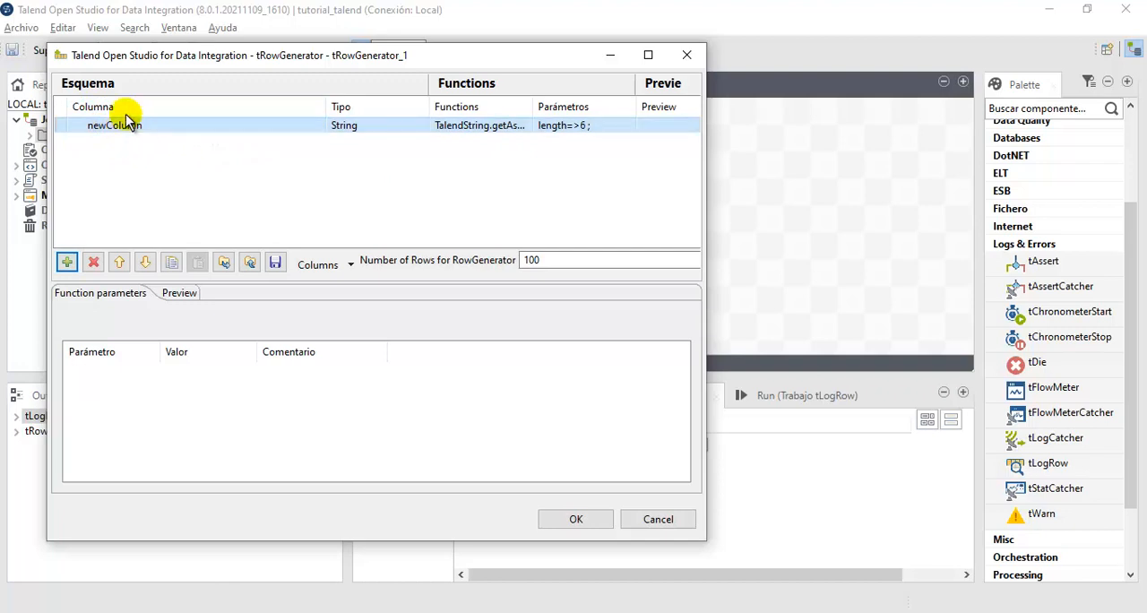
click(122, 122)
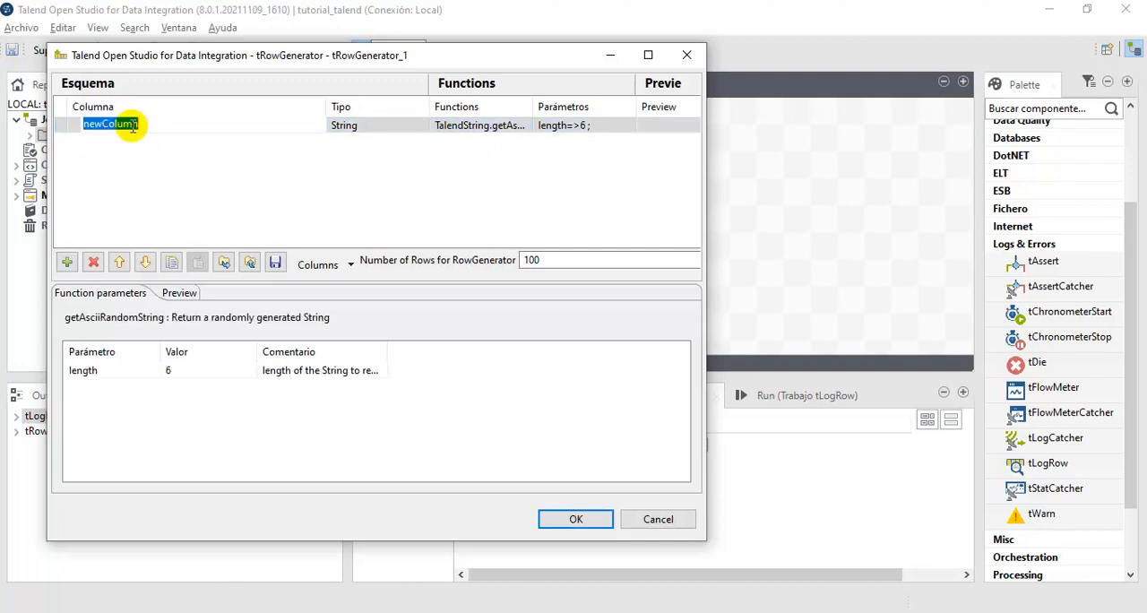
text(NuevaCo)
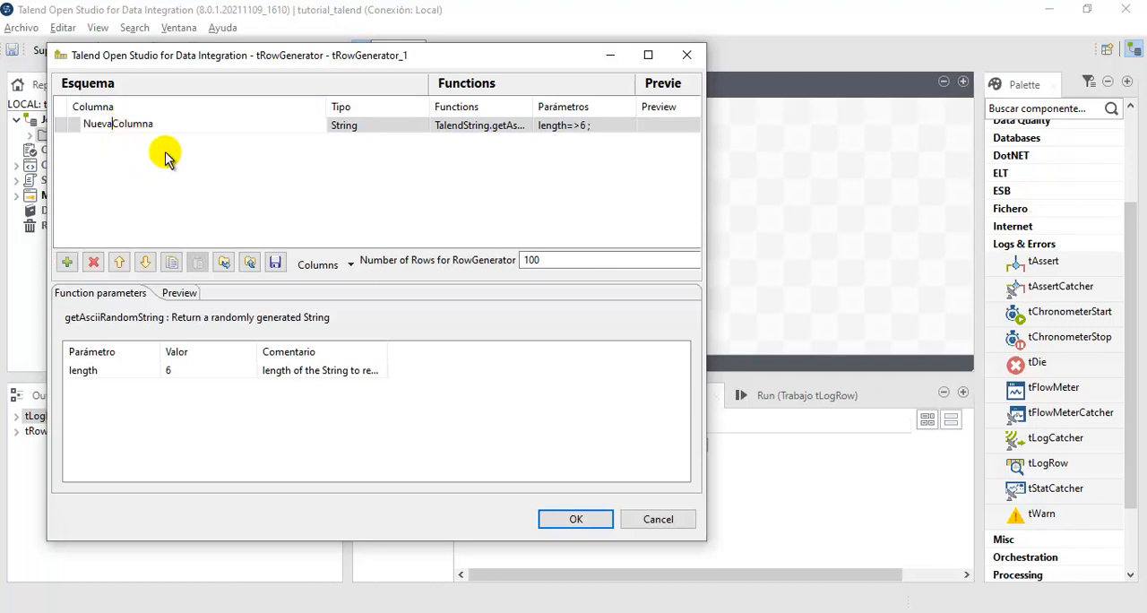
key(BackSpace)
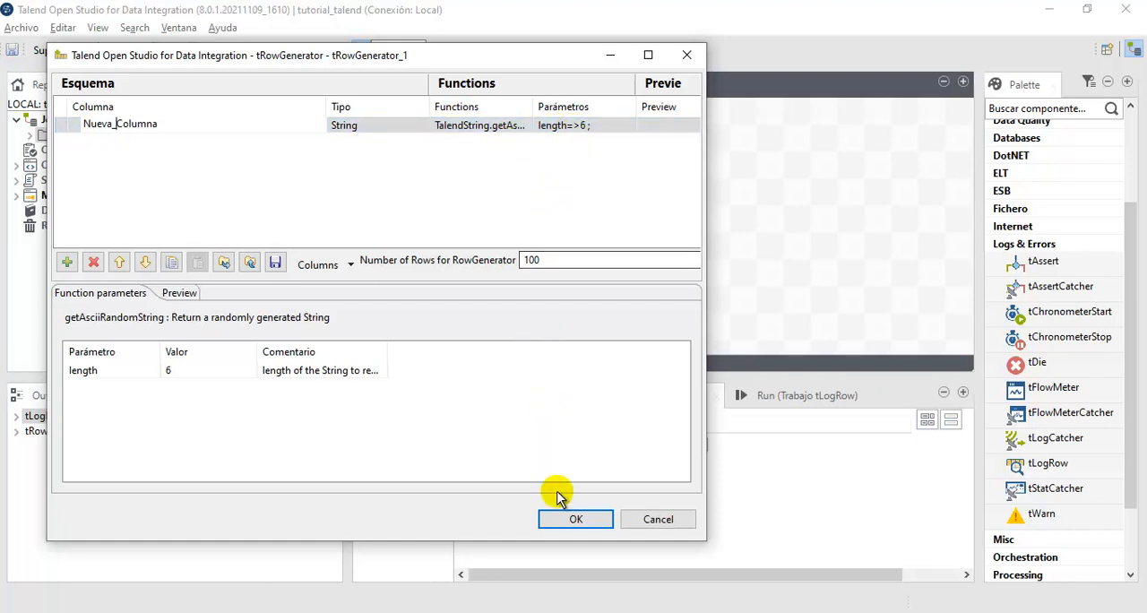
- Set the number of rows for tRowGenerator_1 to 5 and accept the generator settings
click(548, 259)
drag(548, 259, 511, 262)
text(5)
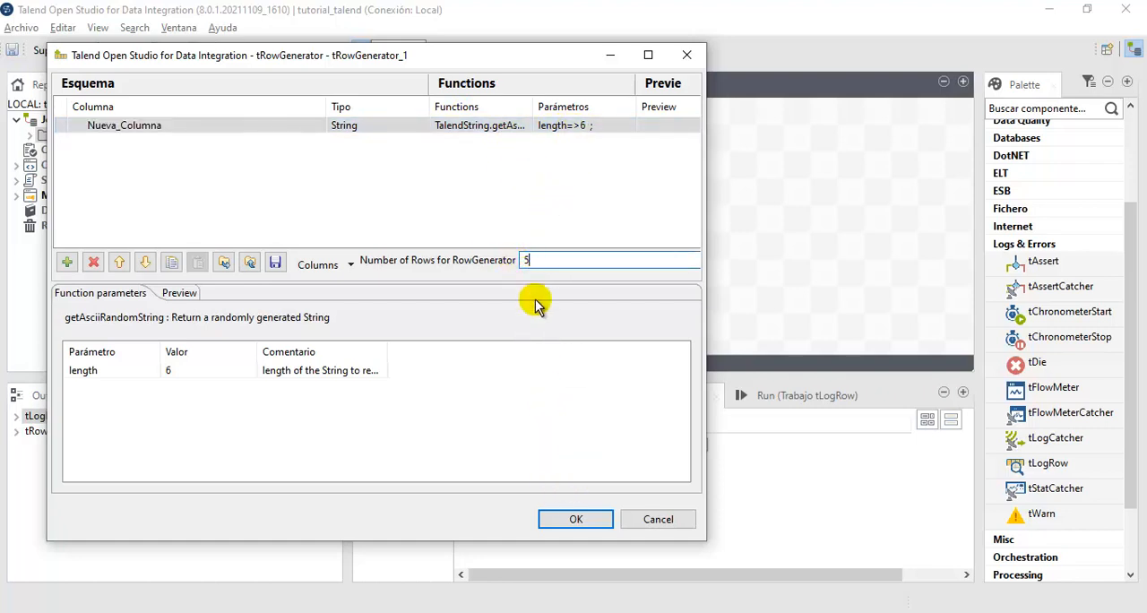
click(576, 520)
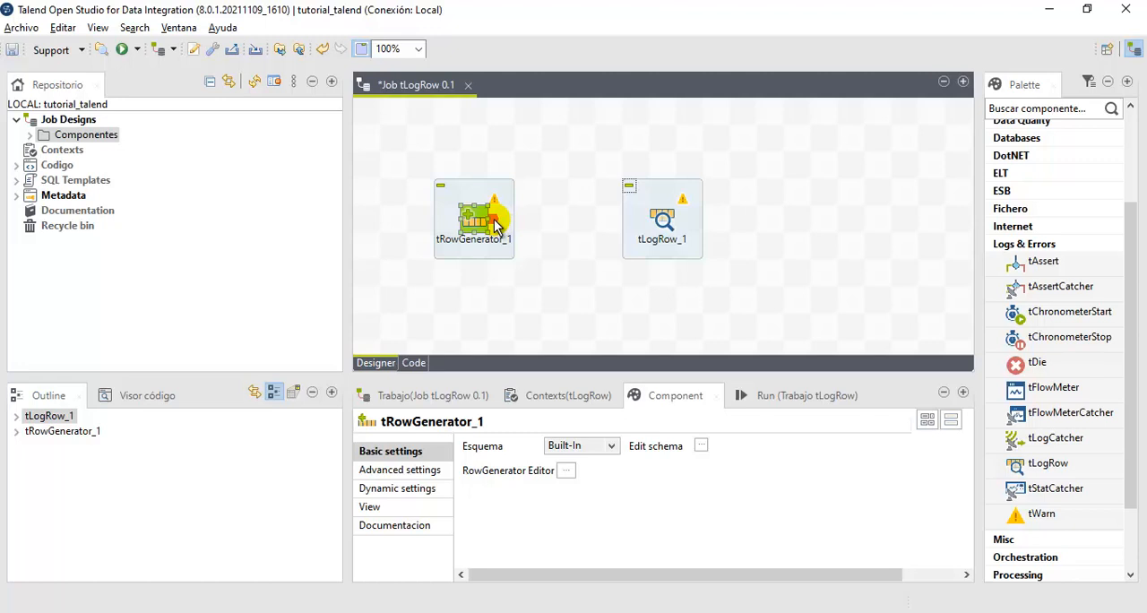
- Connect tRowGenerator_1 to tLogRow_1 with a Main row and review the input and output schemas of tLogRow_1
drag(497, 219, 664, 224)
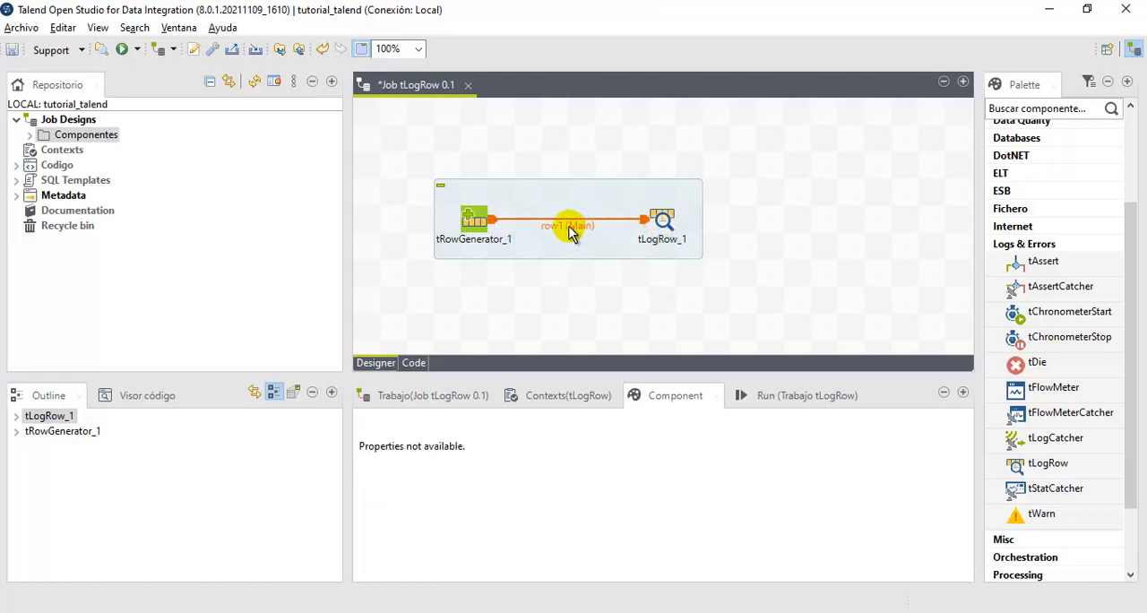
drag(512, 155, 617, 305)
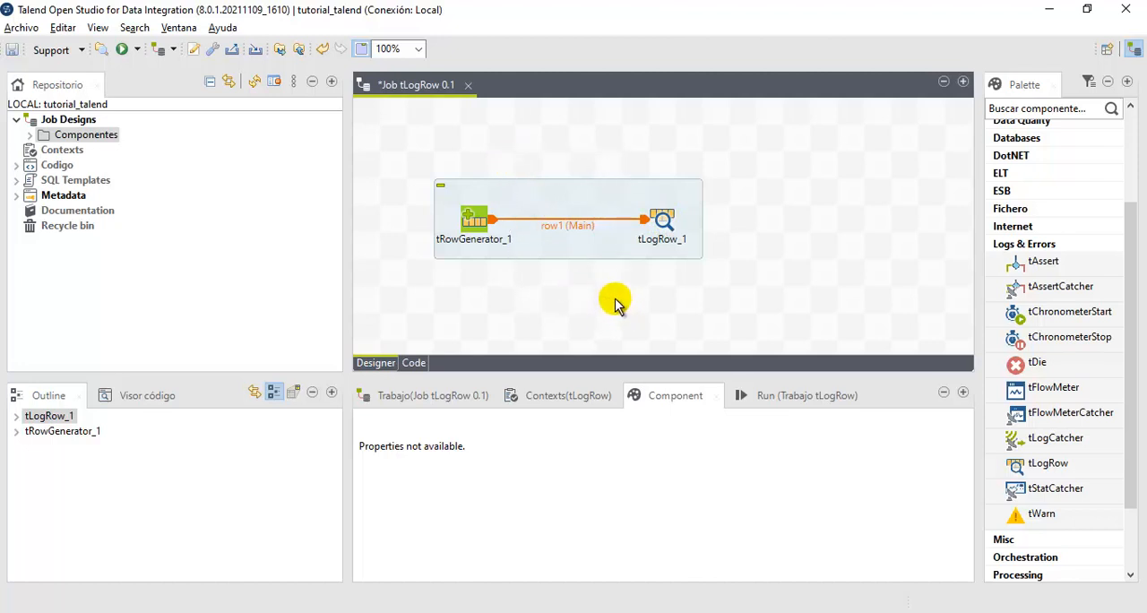
click(658, 224)
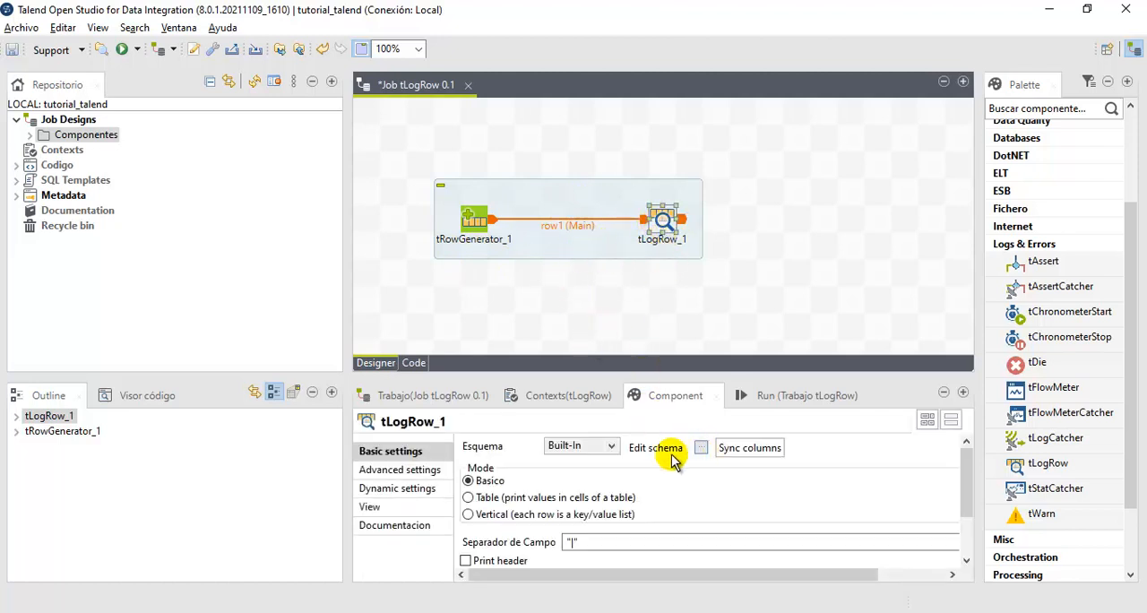
click(702, 448)
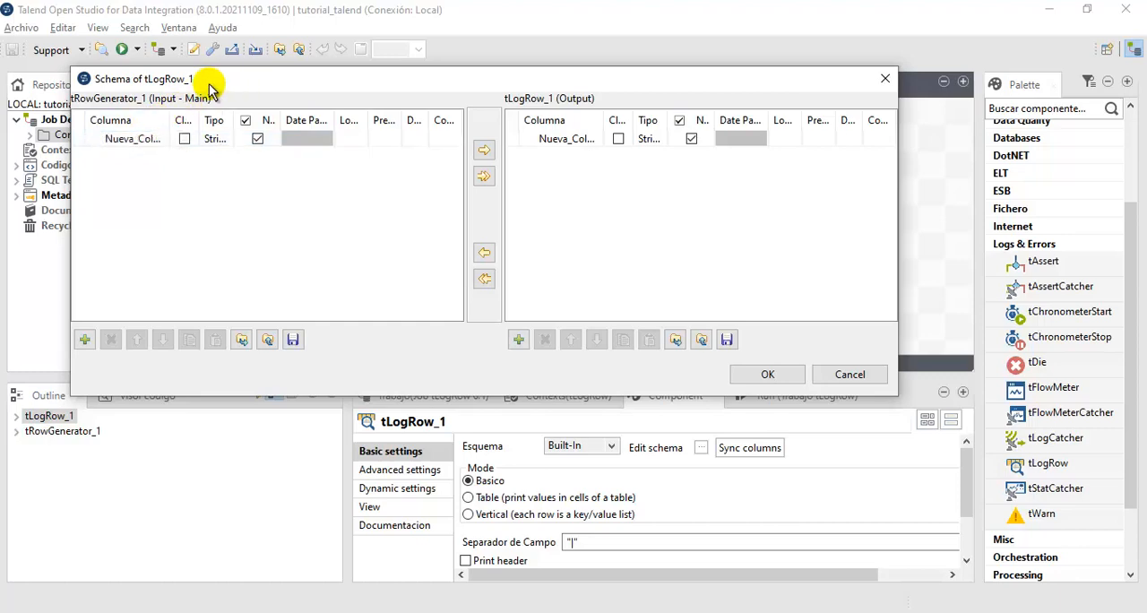
drag(307, 87, 404, 178)
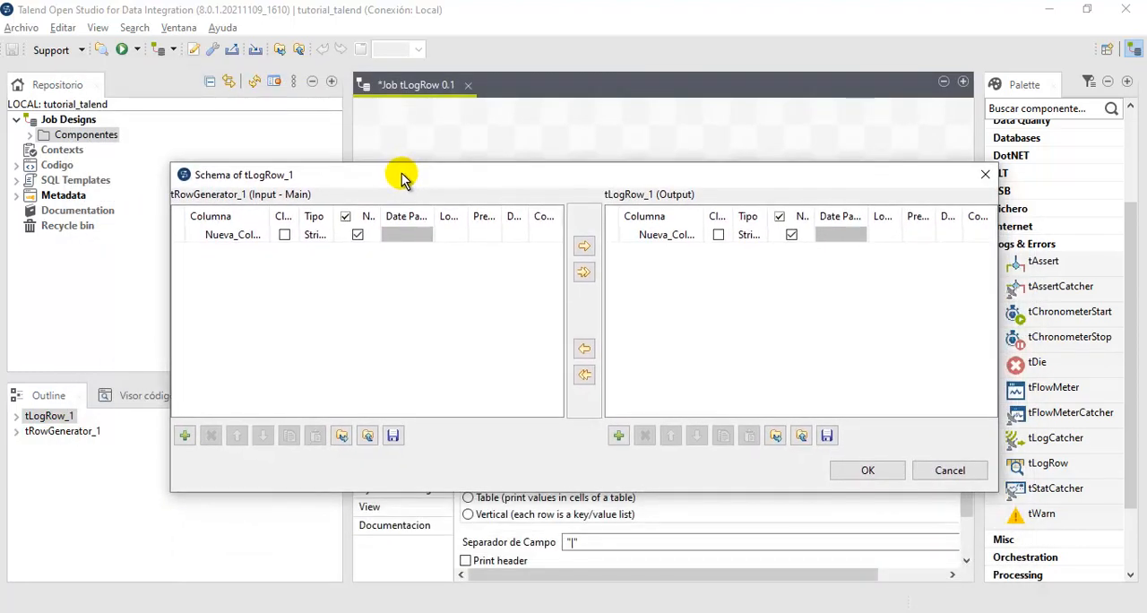
click(862, 473)
- Run the tLogRow job and highlight the generated rows in the execution console
click(758, 395)
click(523, 468)
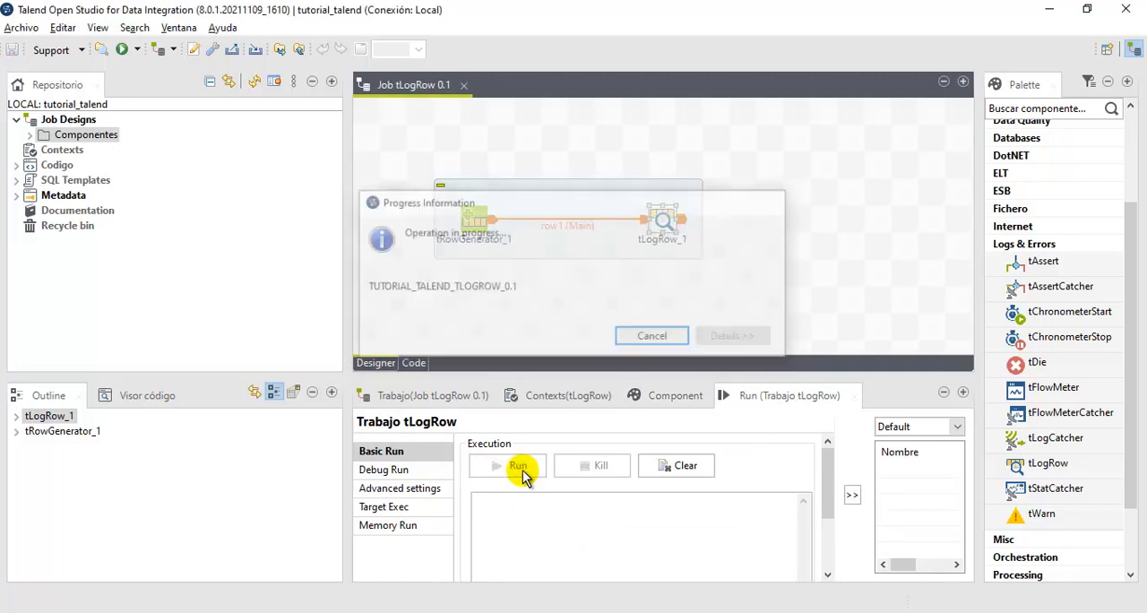
drag(555, 377, 552, 262)
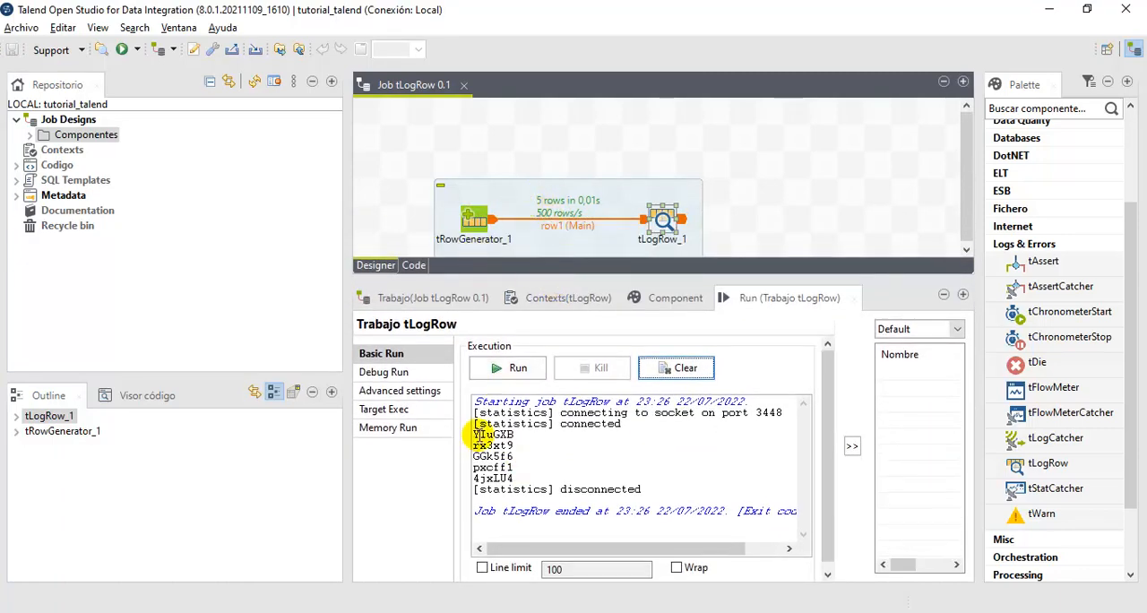
drag(475, 435, 482, 484)
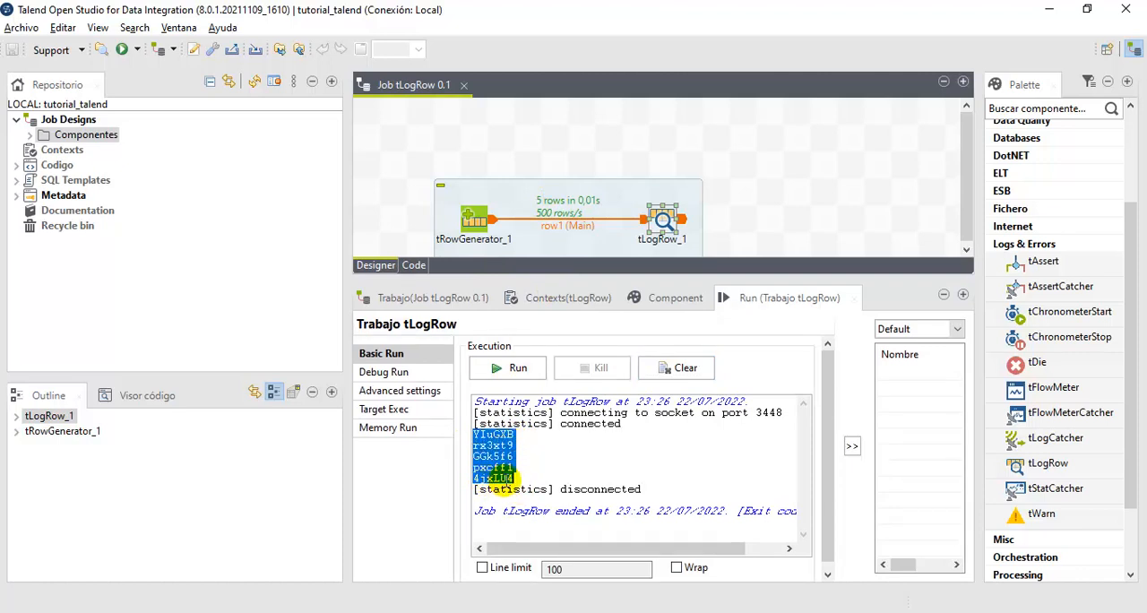
drag(619, 283, 618, 351)
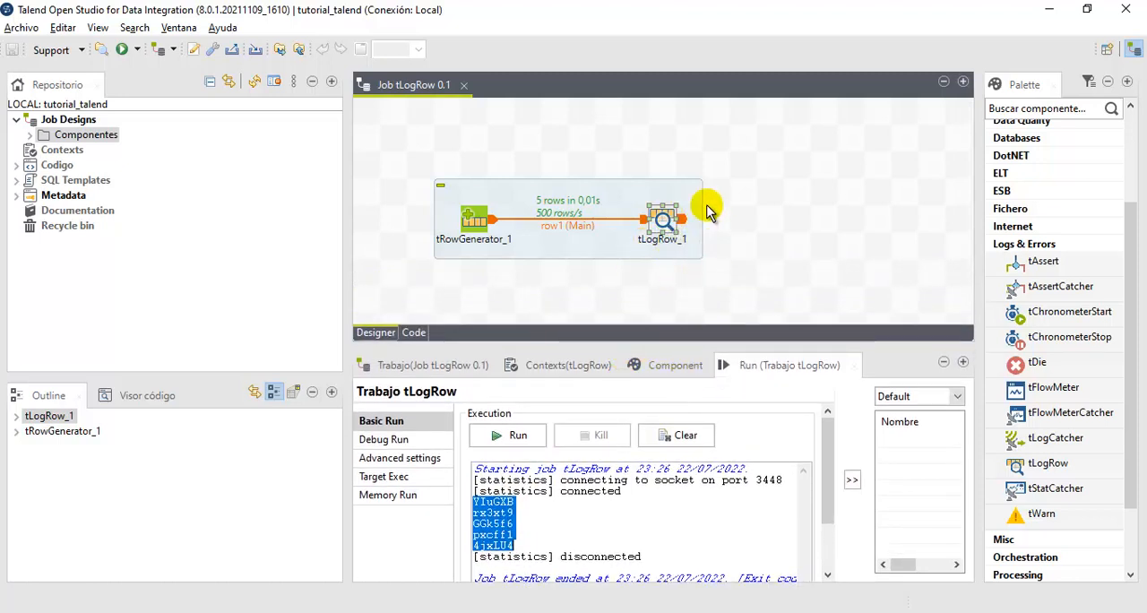
- Review the basic settings of tLogRow_1 and the schema of the row1 connection
click(673, 373)
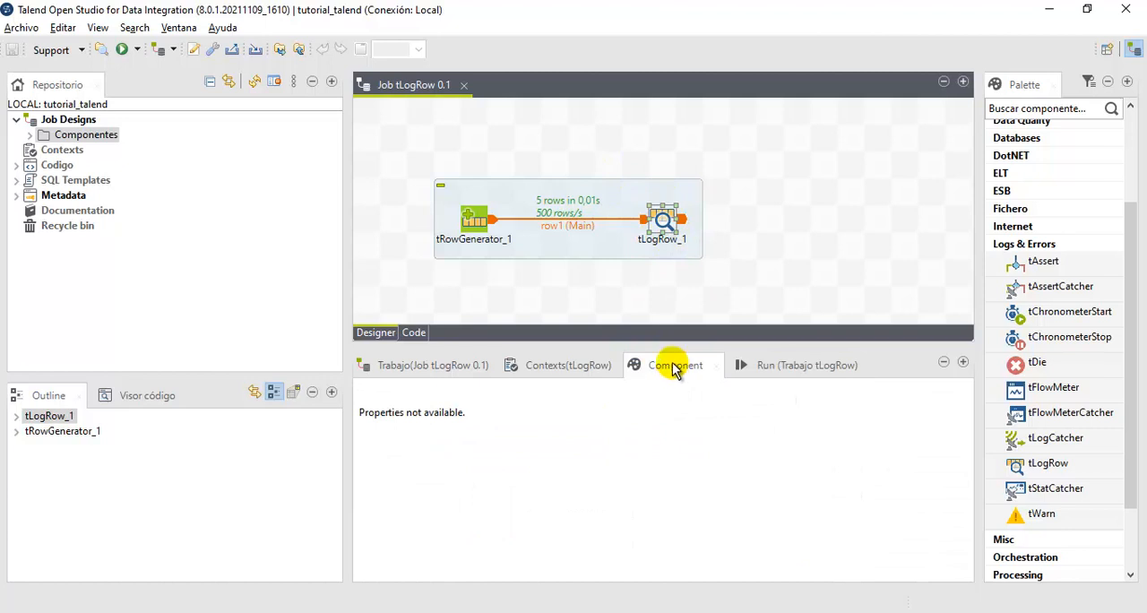
click(663, 222)
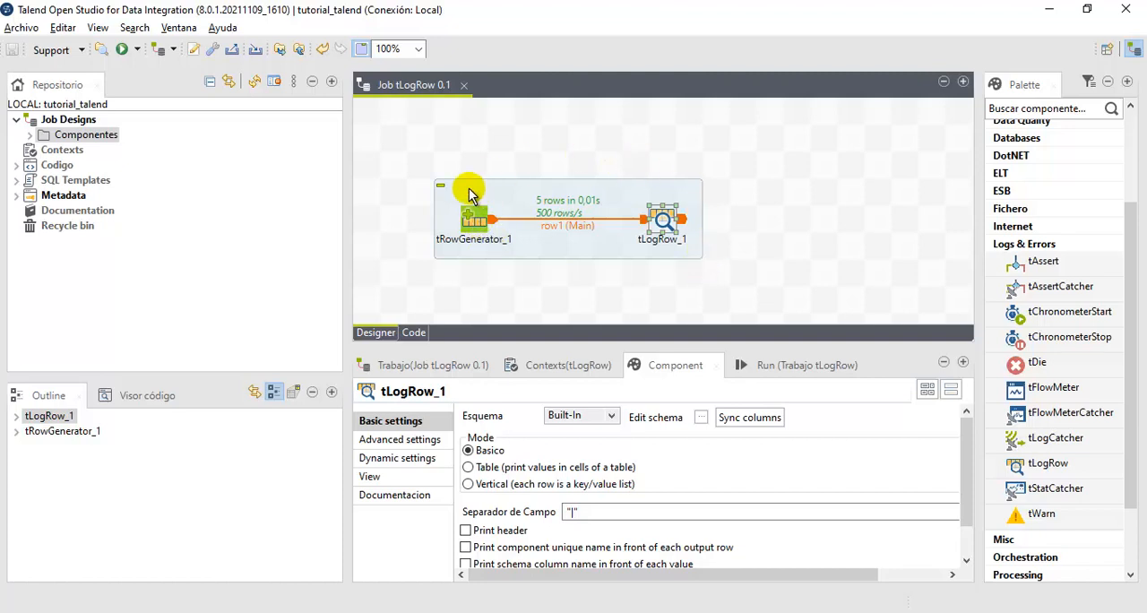
click(552, 231)
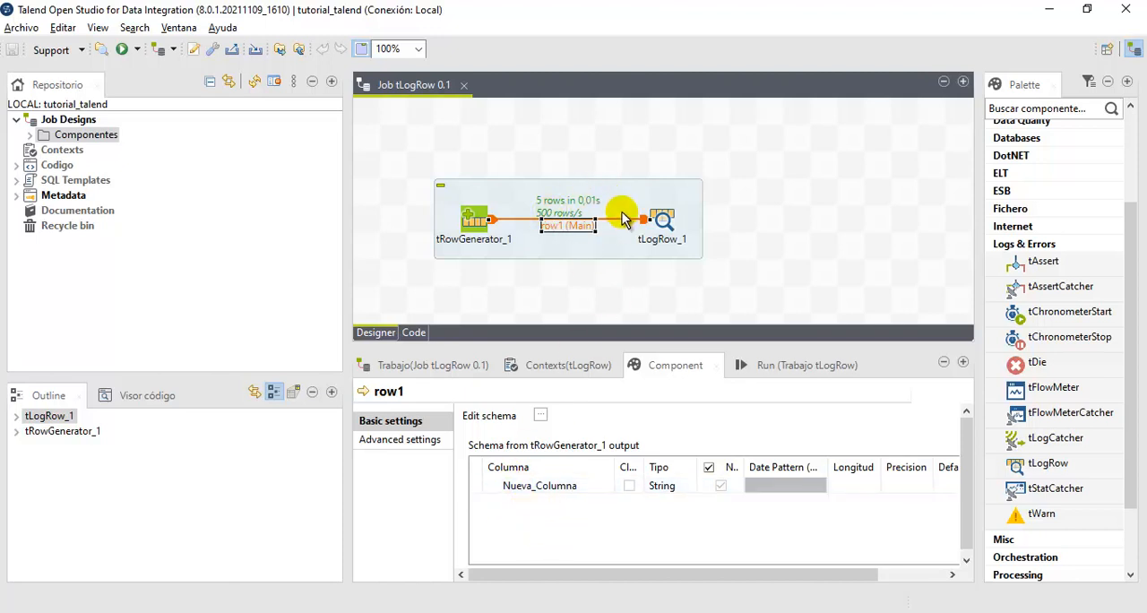
- Add a String column named otra_columna to the output schema of tLogRow_1 only and accept the schema
click(651, 219)
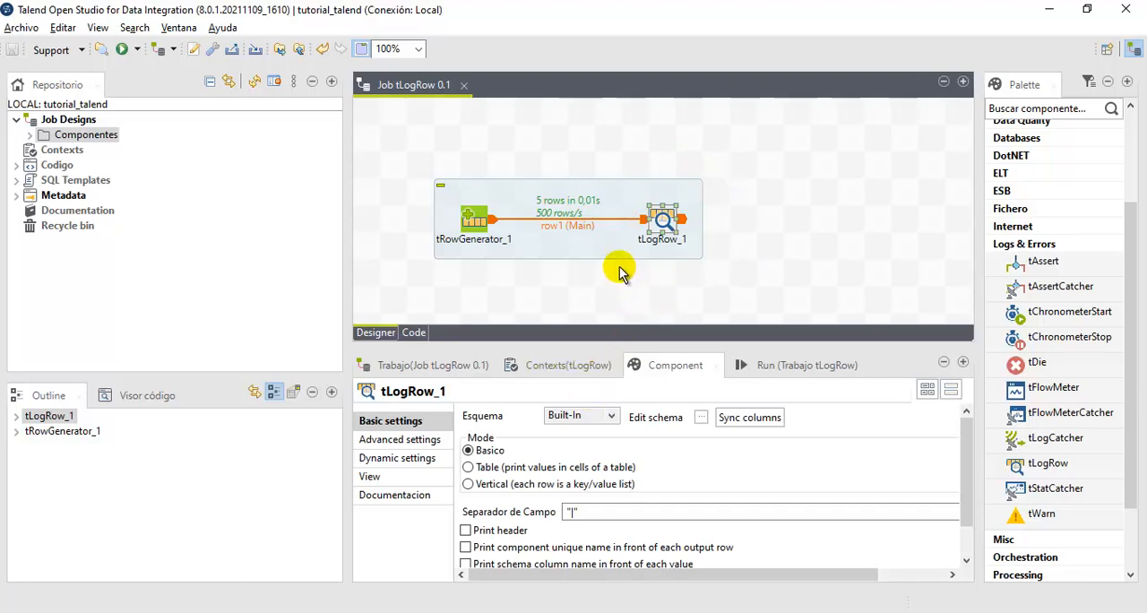
click(702, 419)
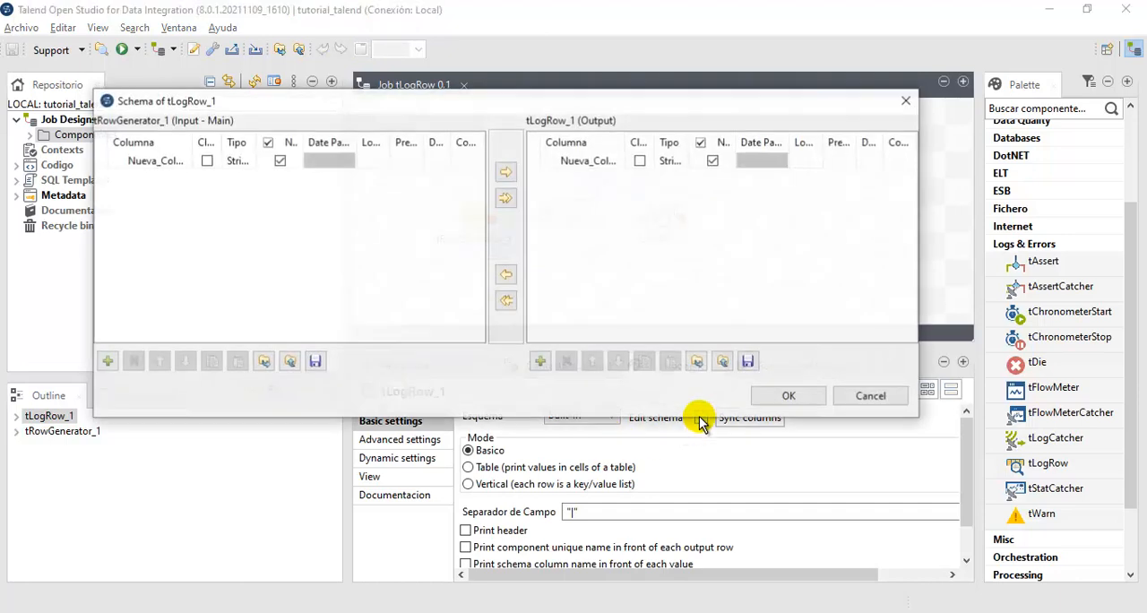
click(539, 363)
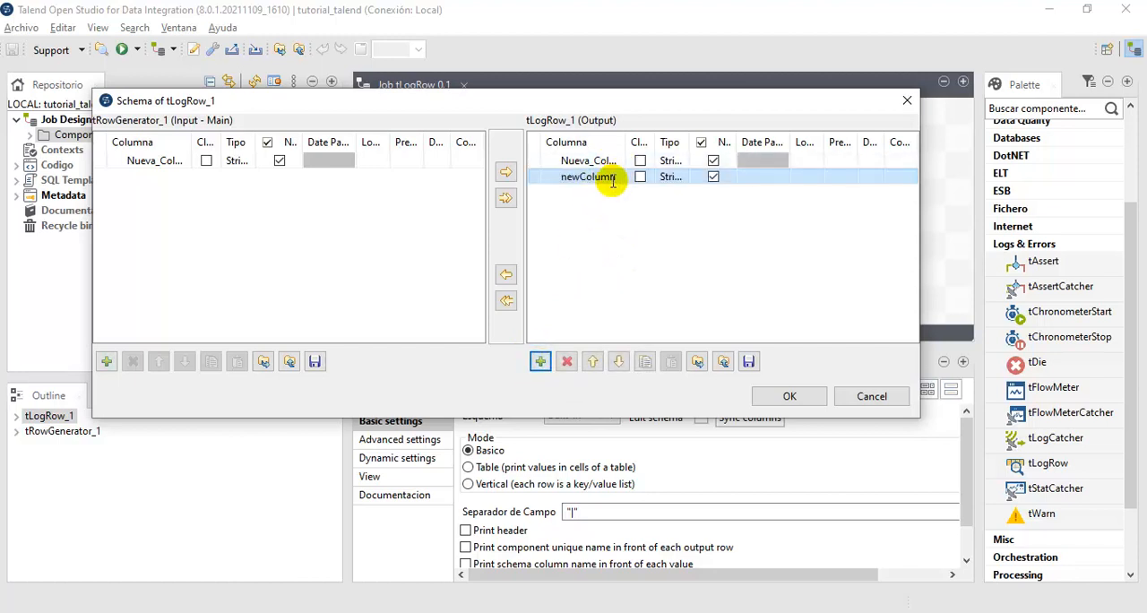
click(612, 177)
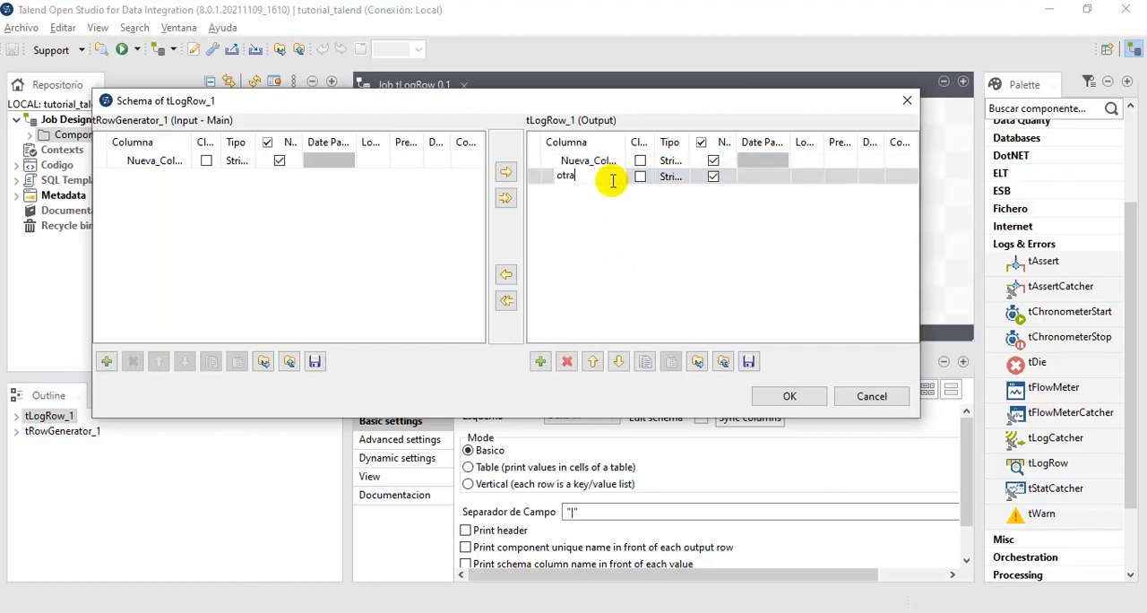
text(otra_cu)
key(BackSpace)
key(Return)
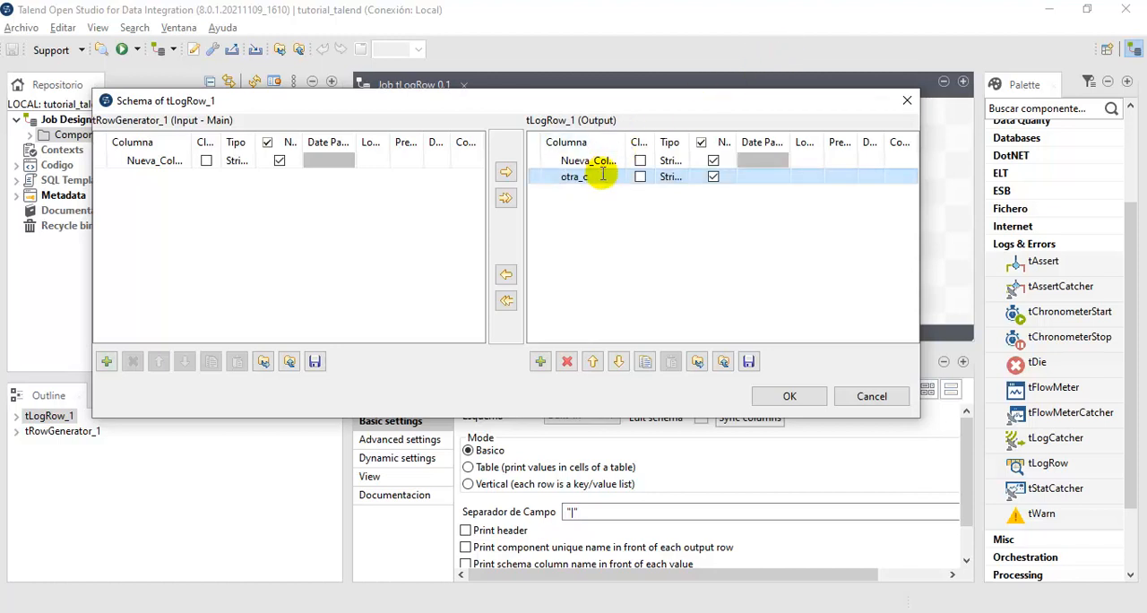
click(601, 179)
click(598, 177)
click(598, 177)
click(599, 177)
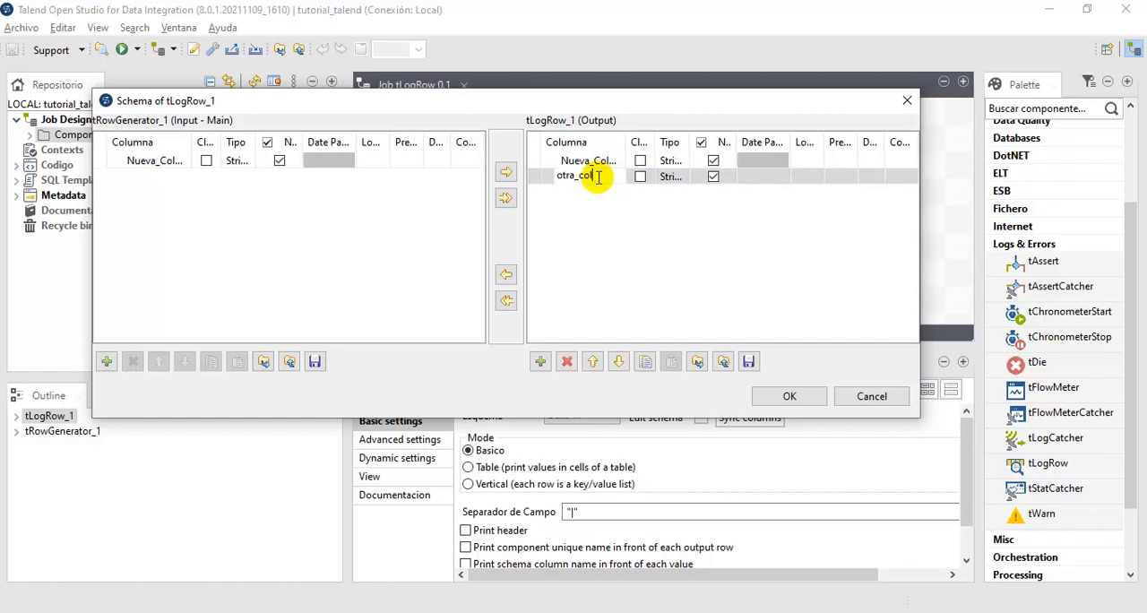
click(708, 251)
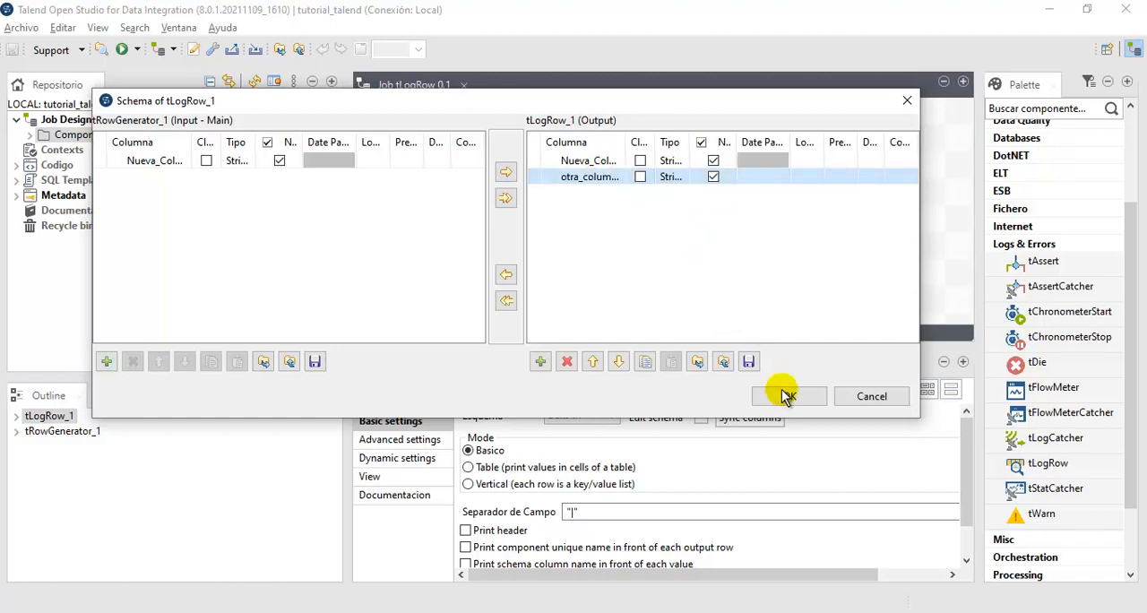
click(785, 398)
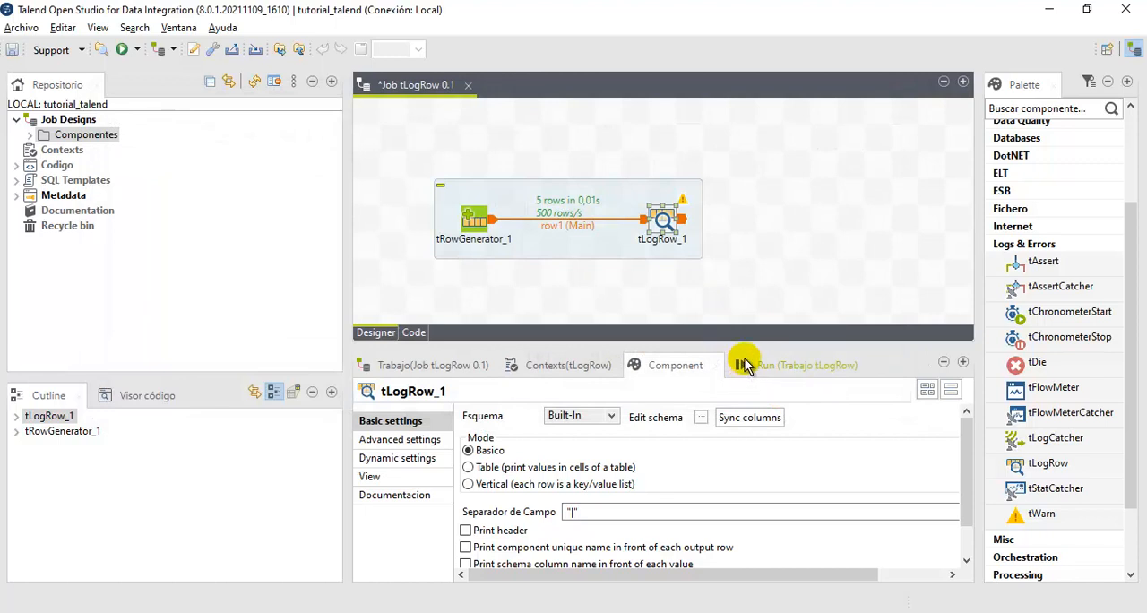
- Run the job again with the extra otra_columna column in the output schema of tLogRow_1
click(742, 366)
mouse_move(682, 197)
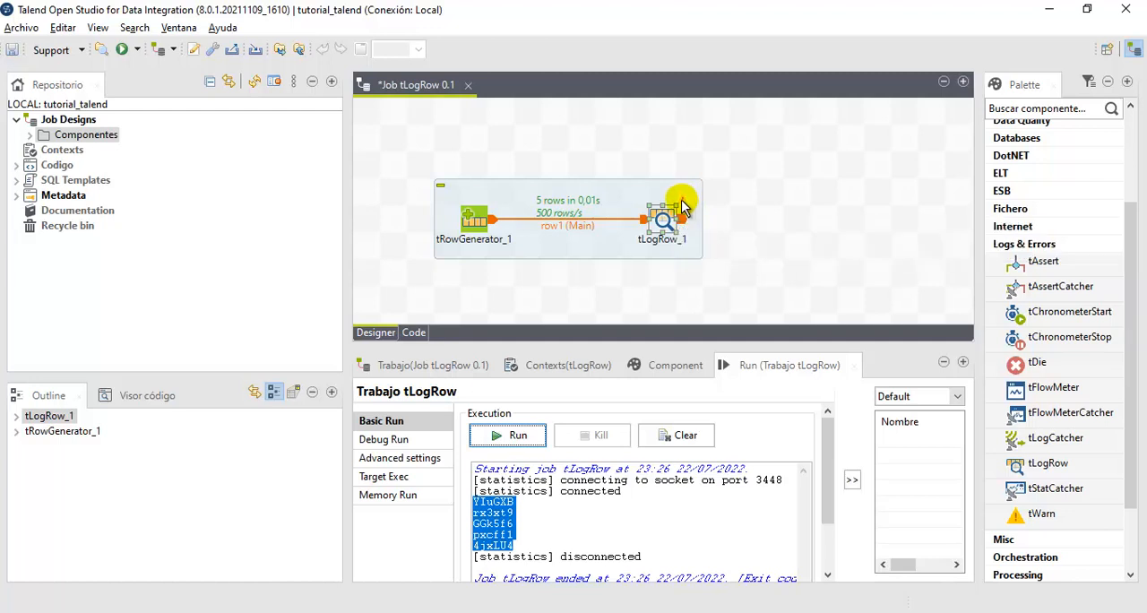
click(534, 436)
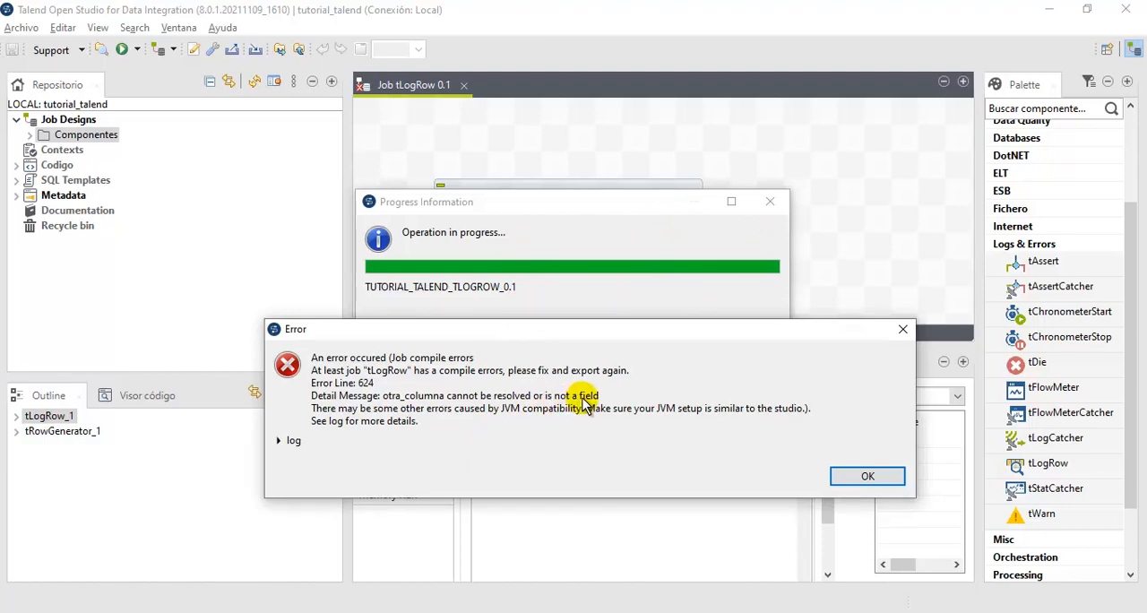
click(861, 476)
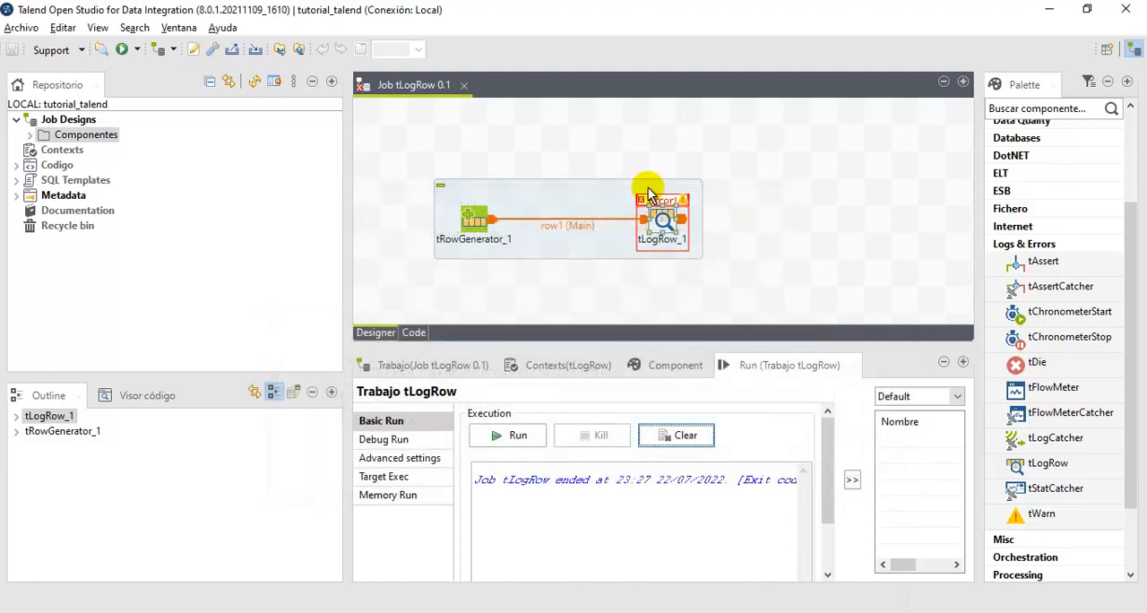
- Compare the settings of tRowGenerator_1 and tLogRow_1 and check the input and output columns in the tLogRow_1 schema
drag(621, 164, 704, 308)
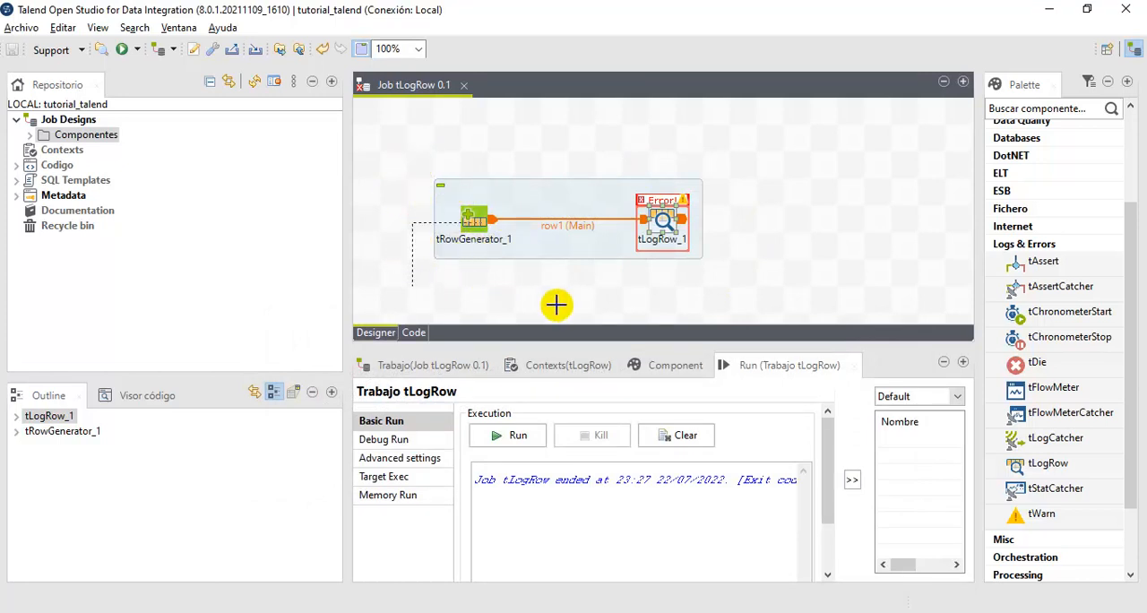
drag(418, 153, 522, 297)
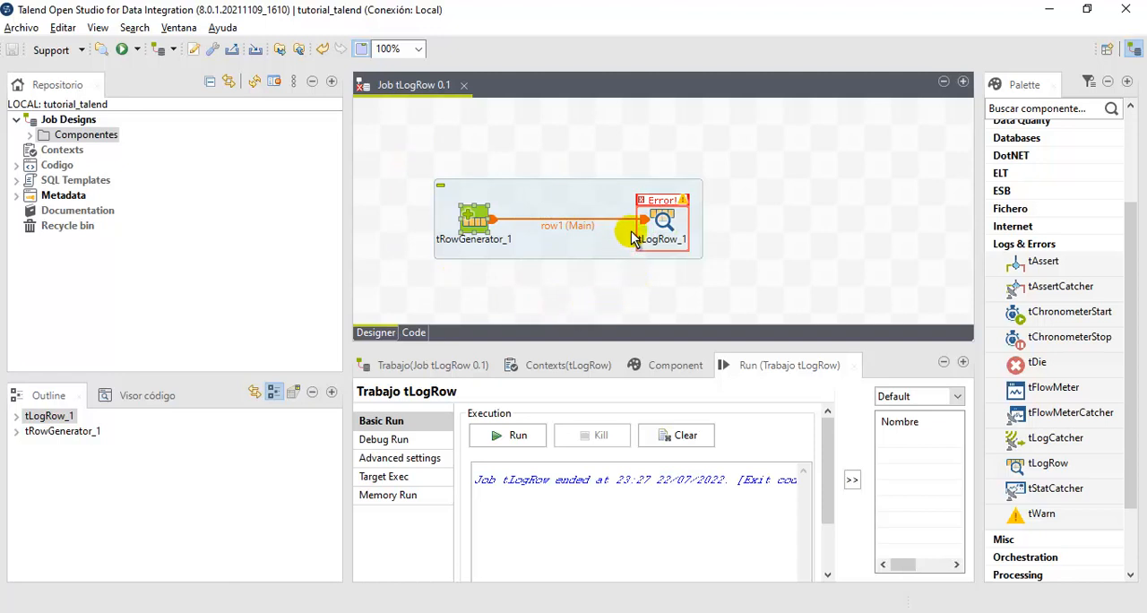
click(683, 366)
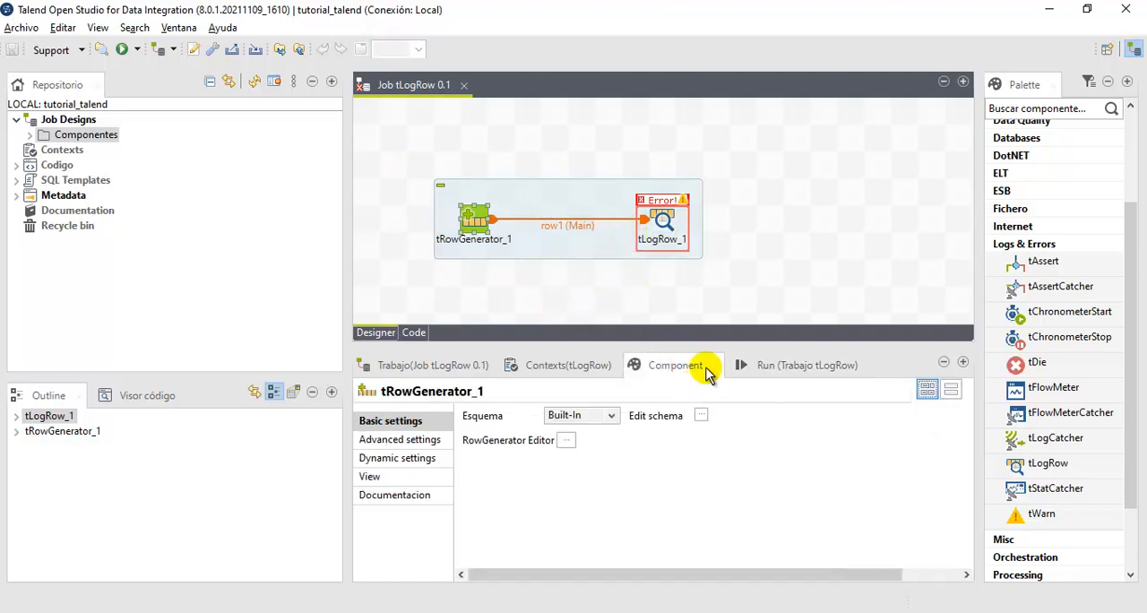
click(661, 221)
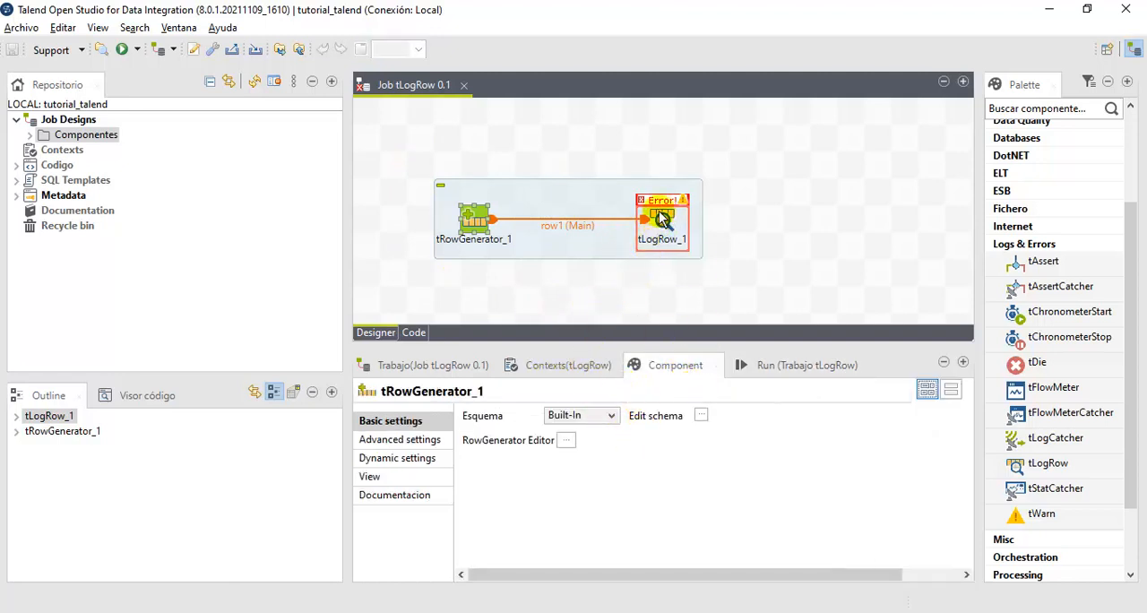
click(701, 420)
click(615, 201)
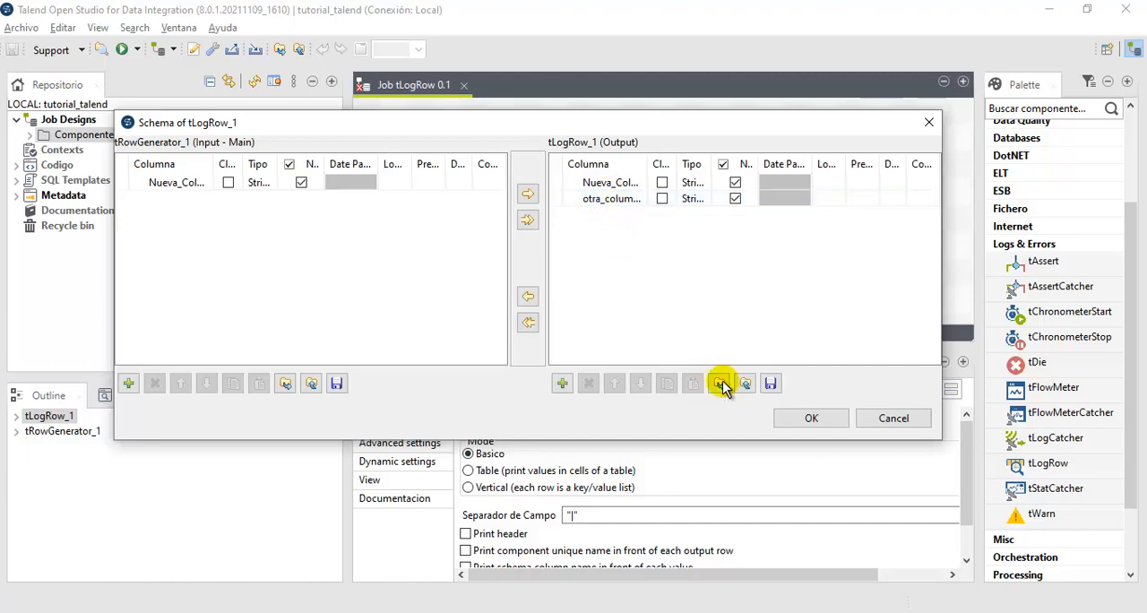
click(791, 421)
- Add a String column named otra_columna in the tRowGenerator_1 row generator editor and propagate the changes
click(478, 226)
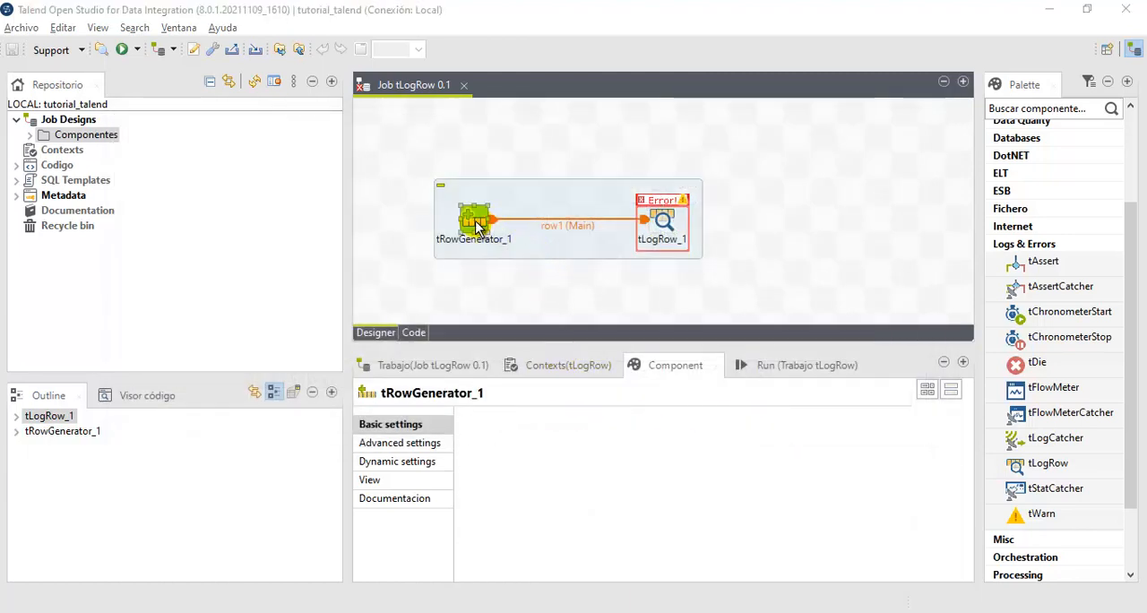
double_click(477, 226)
click(67, 261)
click(110, 148)
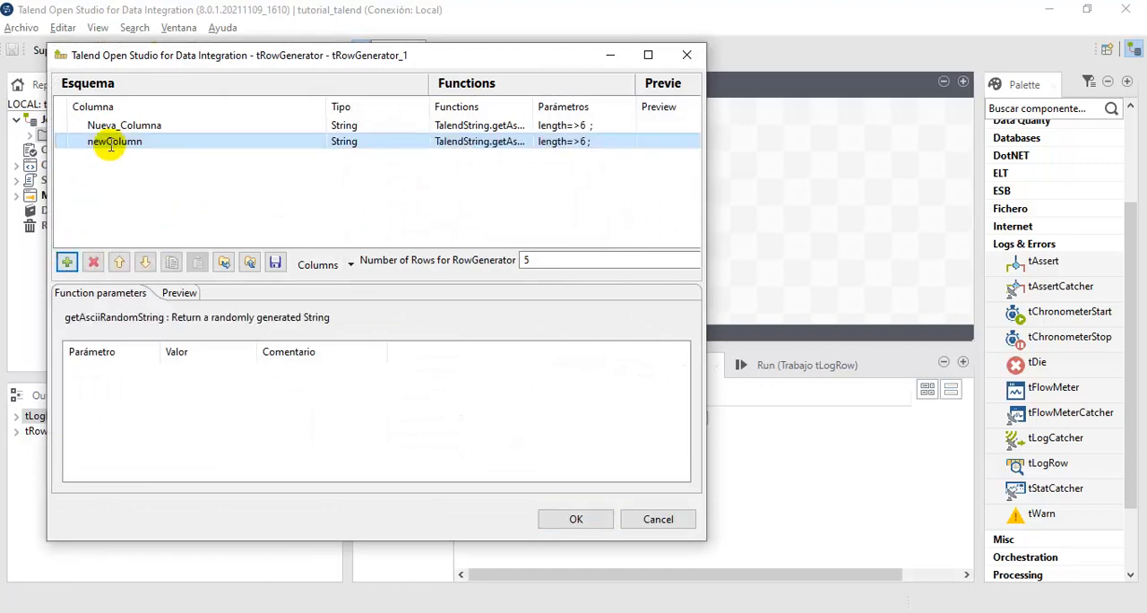
click(111, 141)
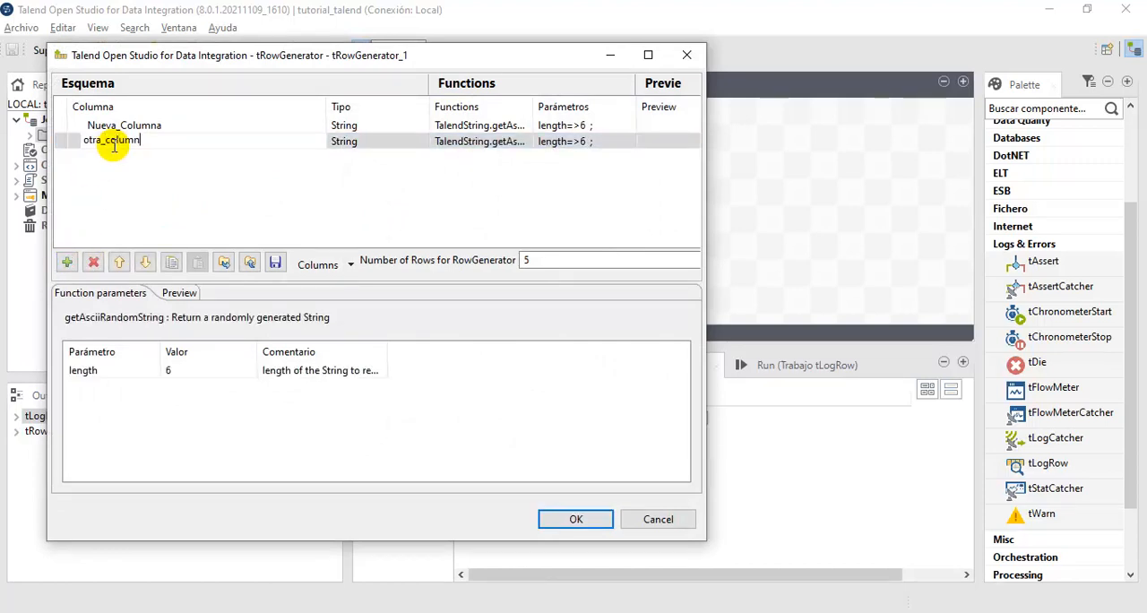
click(558, 528)
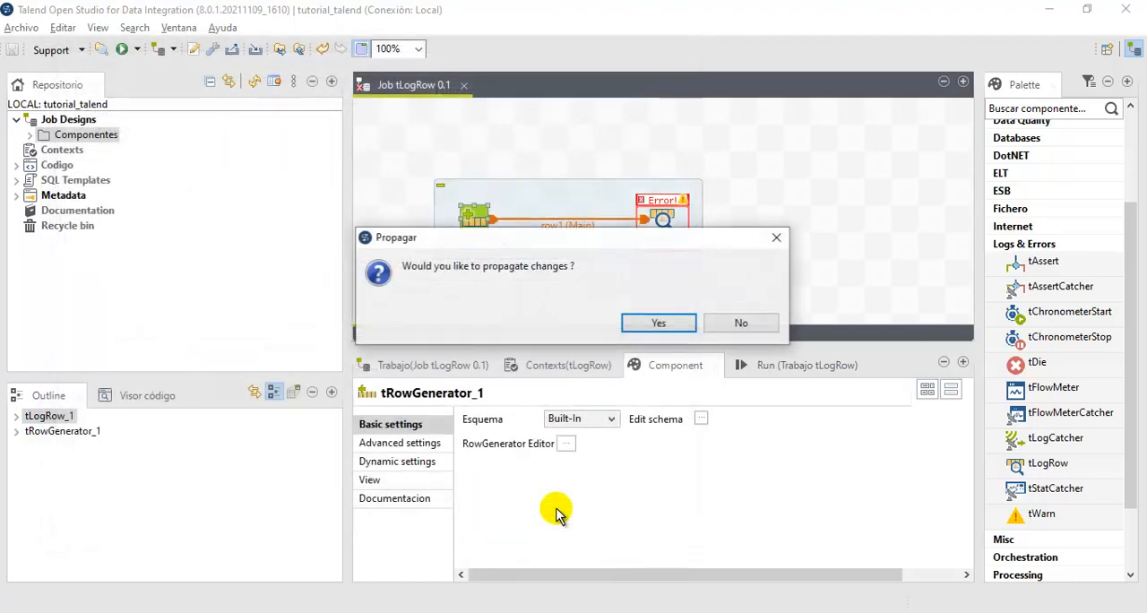
click(660, 325)
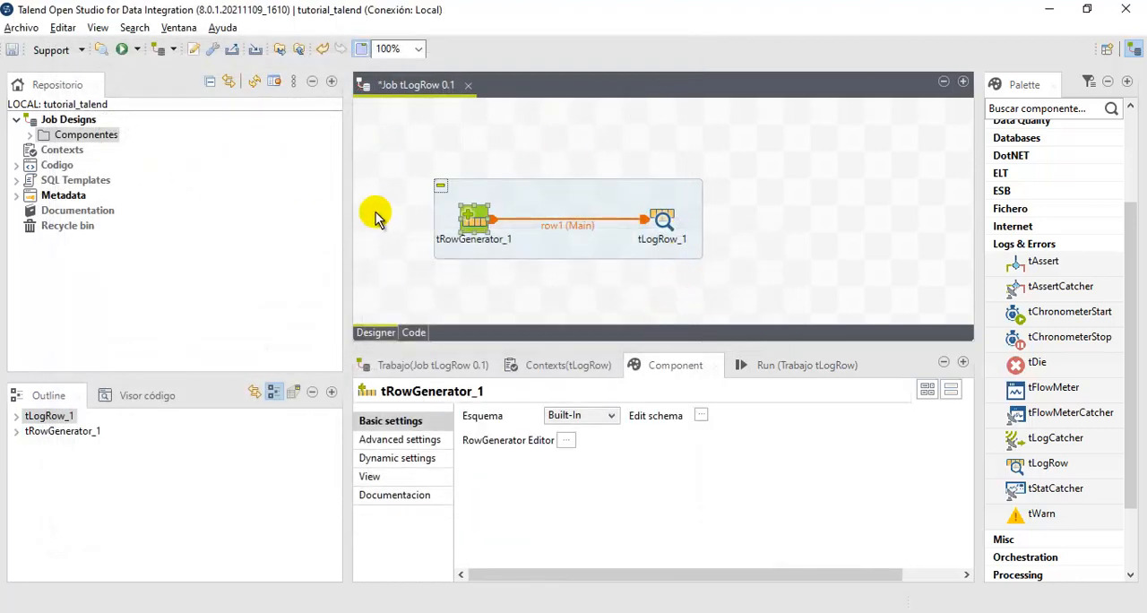
- Run the tLogRow job with otra_columna present in both components' schemas
drag(592, 183, 780, 293)
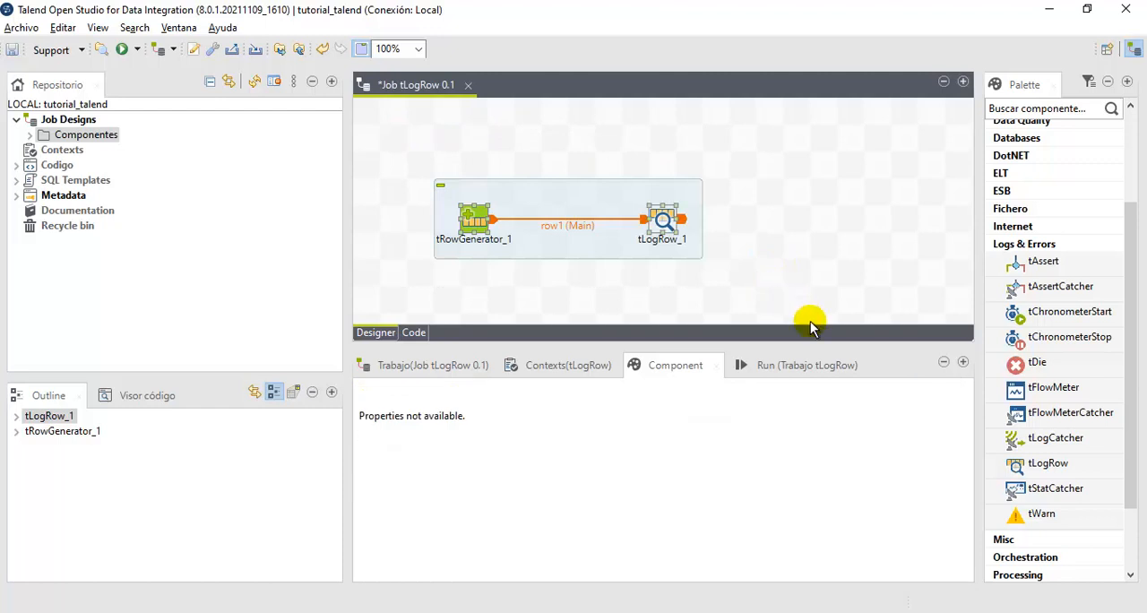
click(815, 361)
click(520, 435)
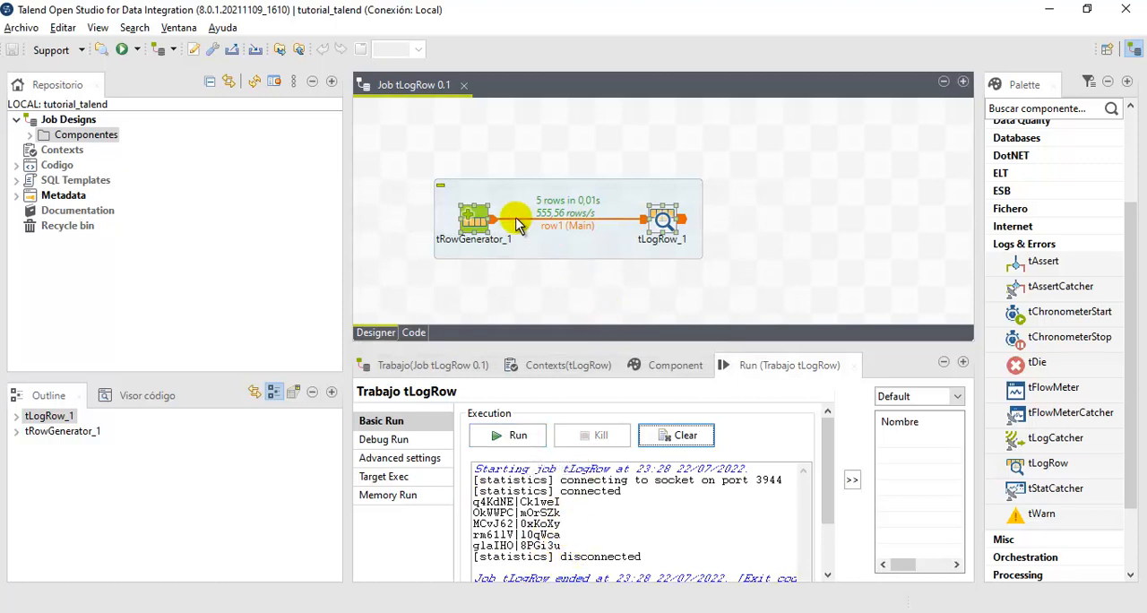
- Review the basic settings of tLogRow_1 and the schema carried by the row1 connection between the two components
click(681, 366)
click(663, 224)
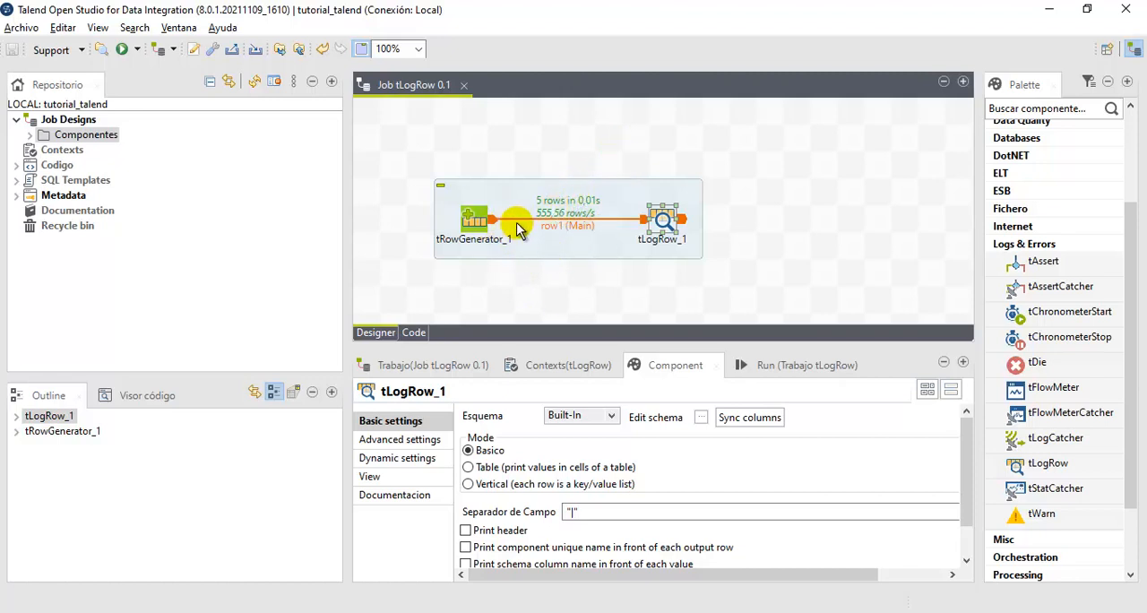
drag(417, 159, 519, 300)
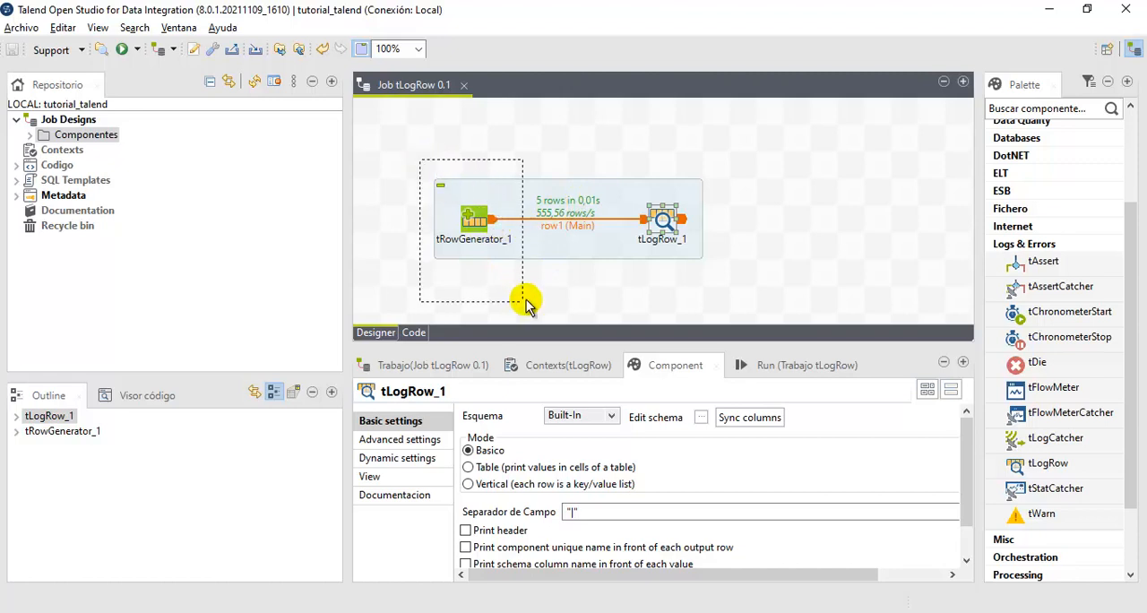
drag(603, 148, 761, 328)
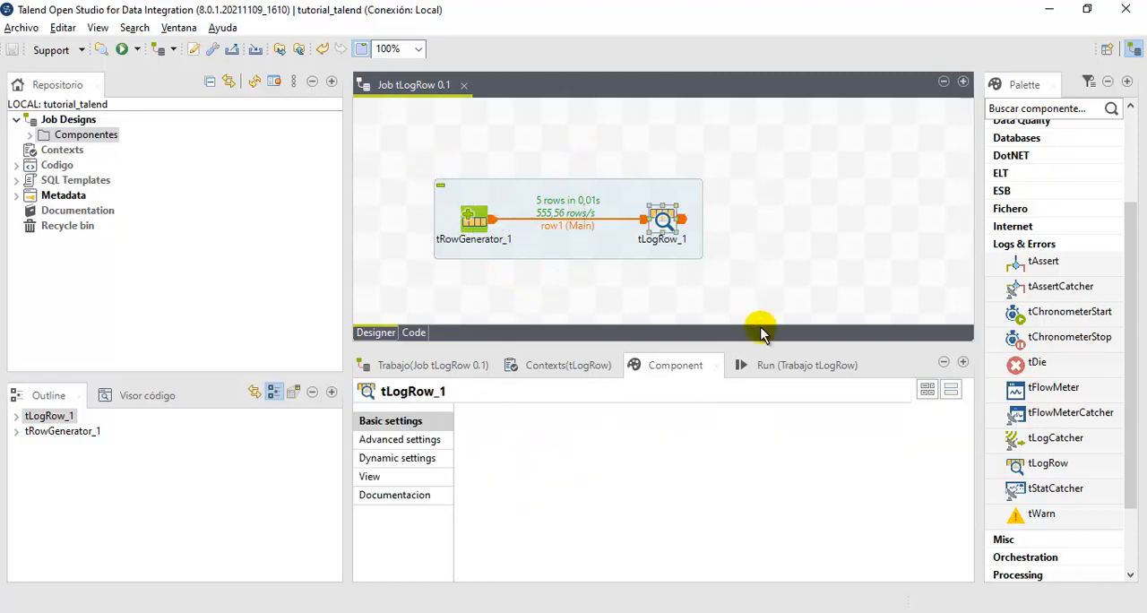
click(560, 229)
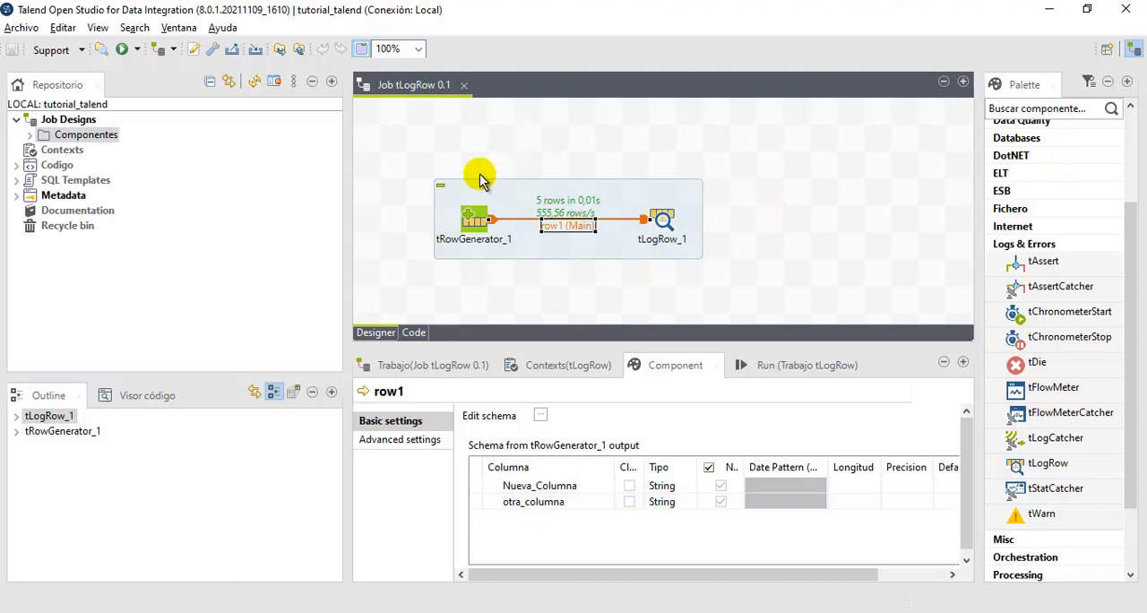
click(484, 281)
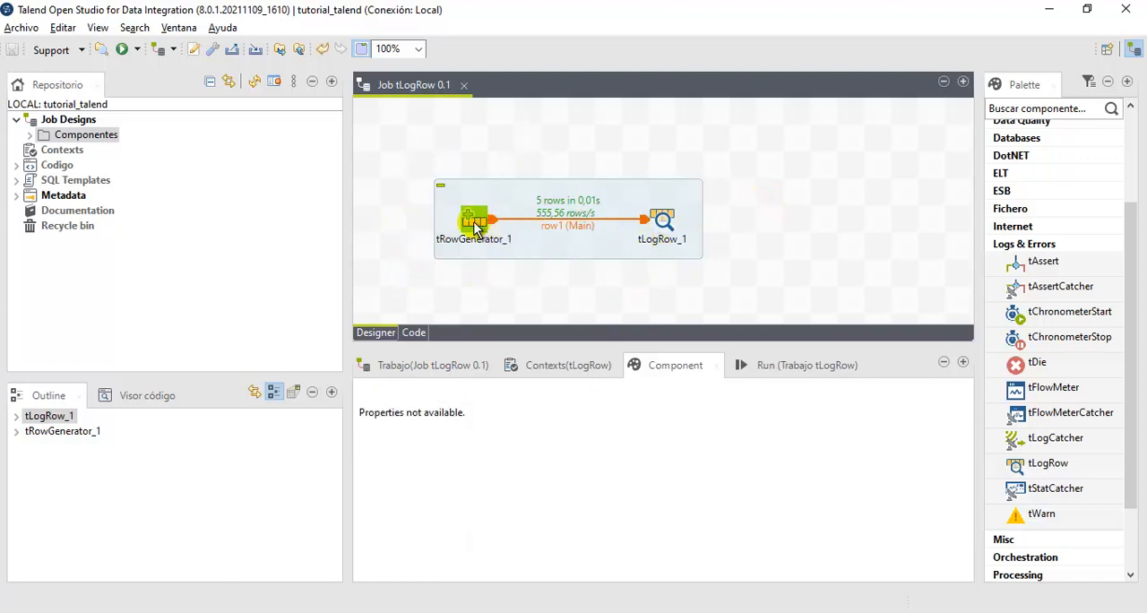
click(670, 222)
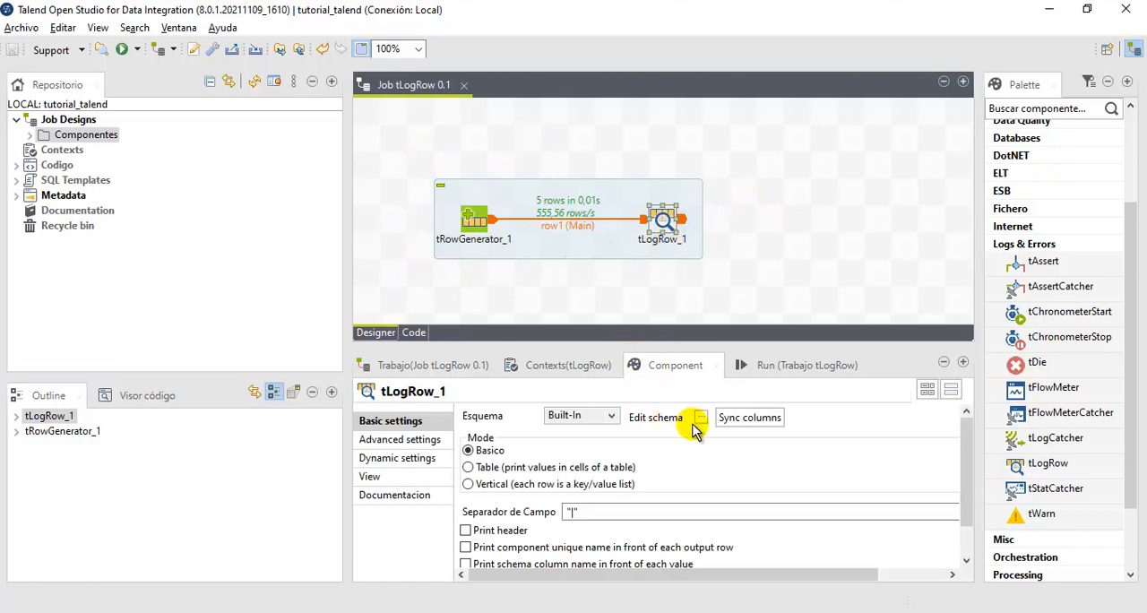
- Add a String column named columna_ejemplo directly in the schema of tRowGenerator_1 and propagate the changes
click(475, 228)
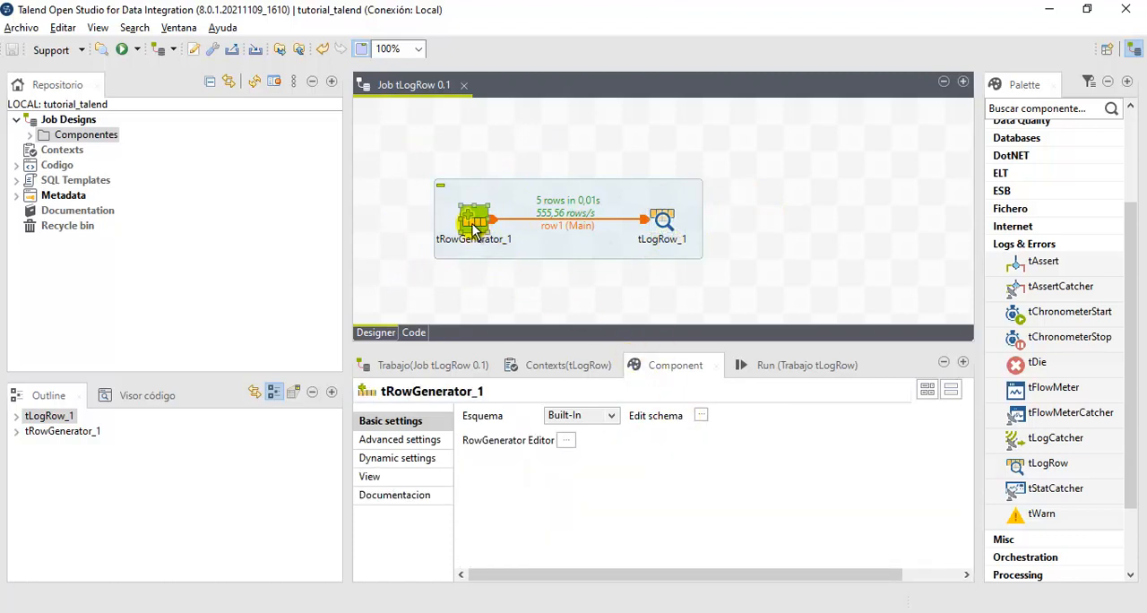
click(701, 416)
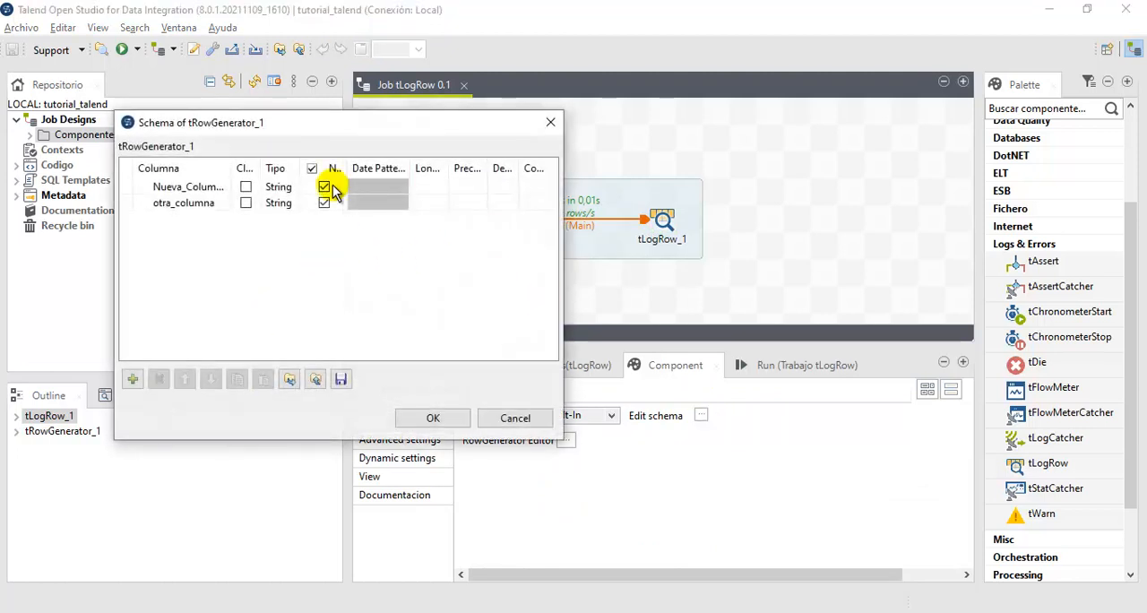
drag(333, 126, 332, 69)
click(120, 319)
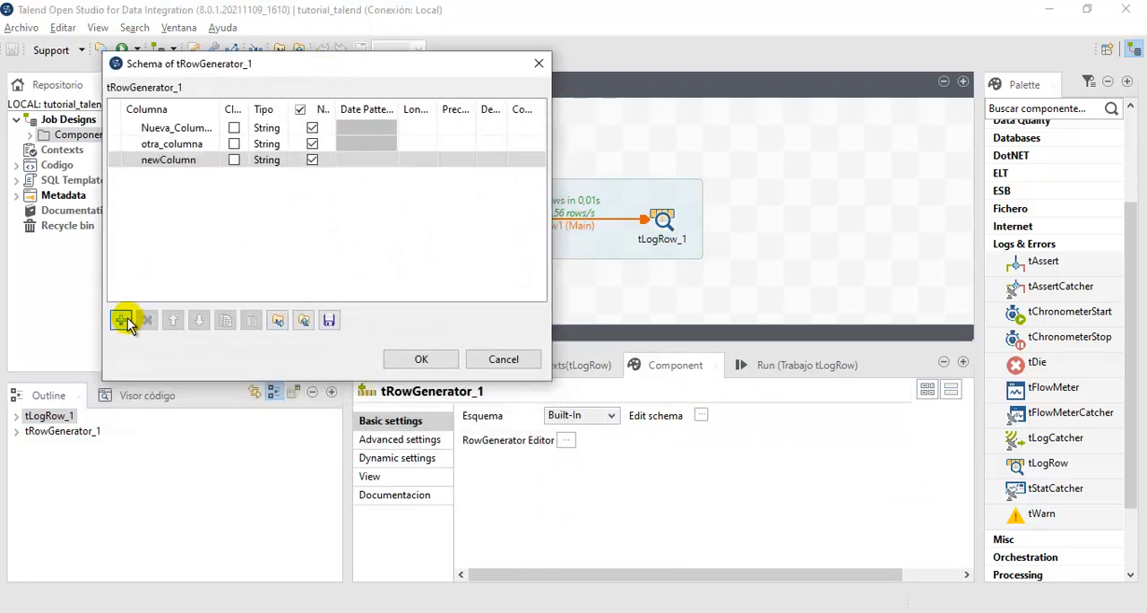
click(184, 161)
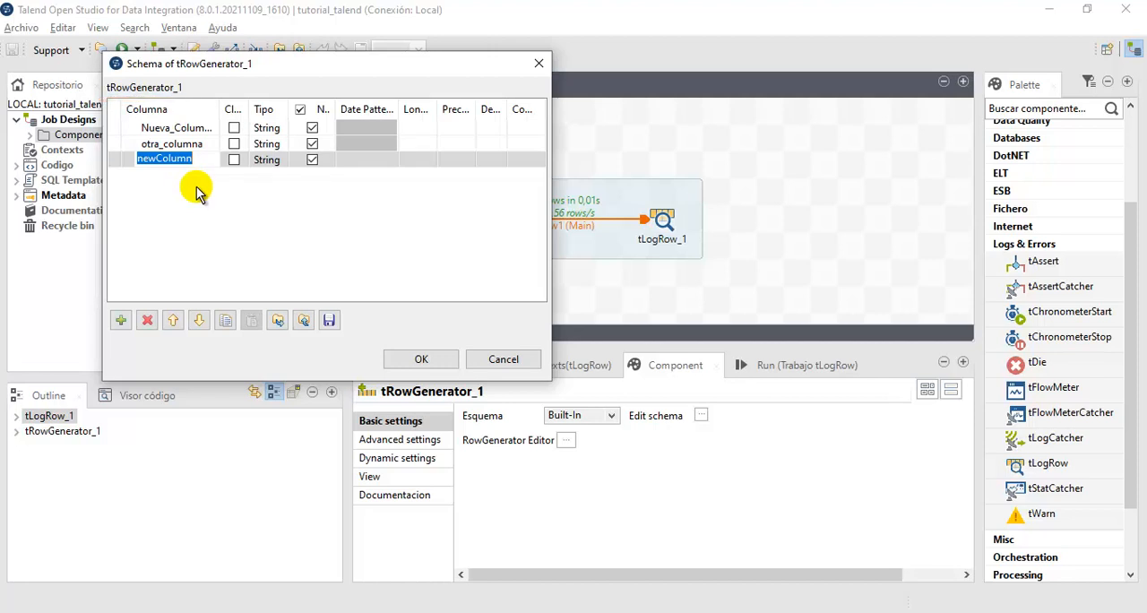
text(columna_ejemplo)
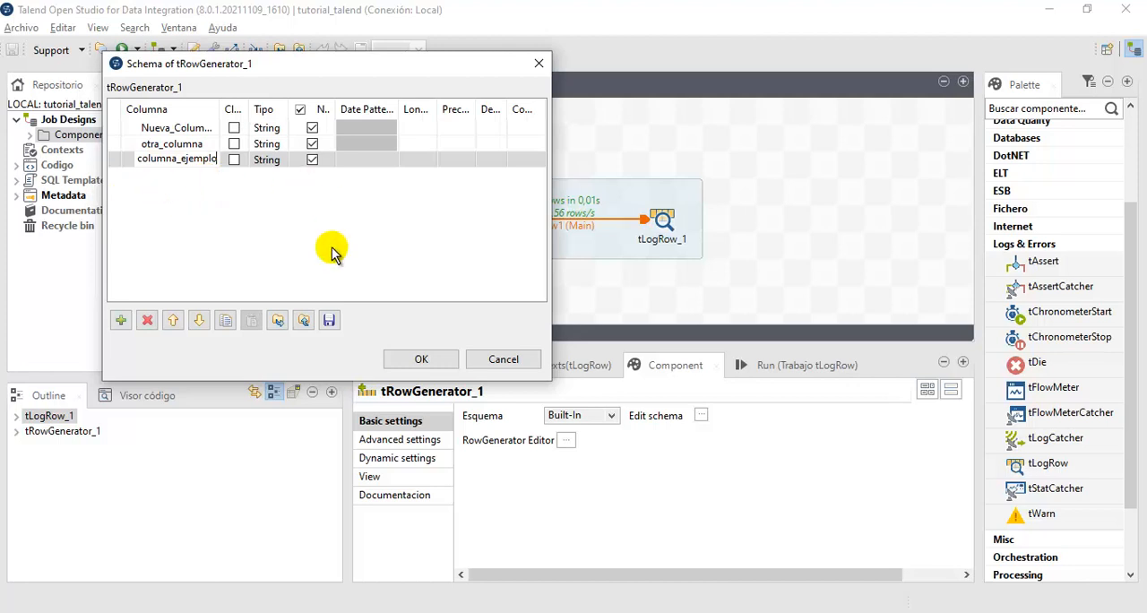
click(422, 360)
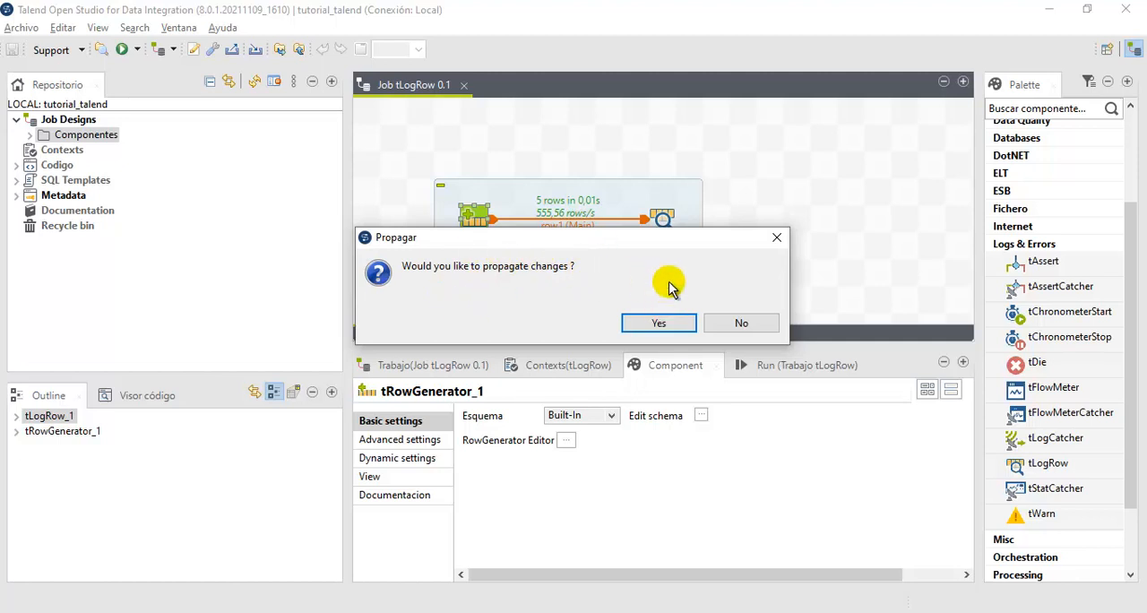
click(655, 323)
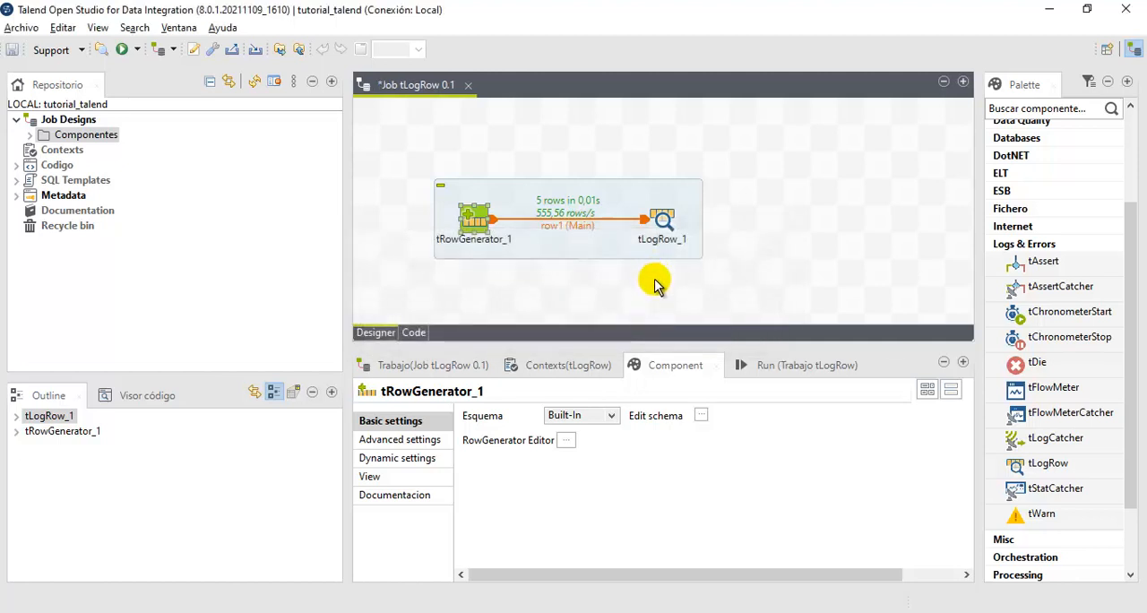
- Check that columna_ejemplo is in both the input and output schemas of tLogRow_1 and accept the schema
click(661, 224)
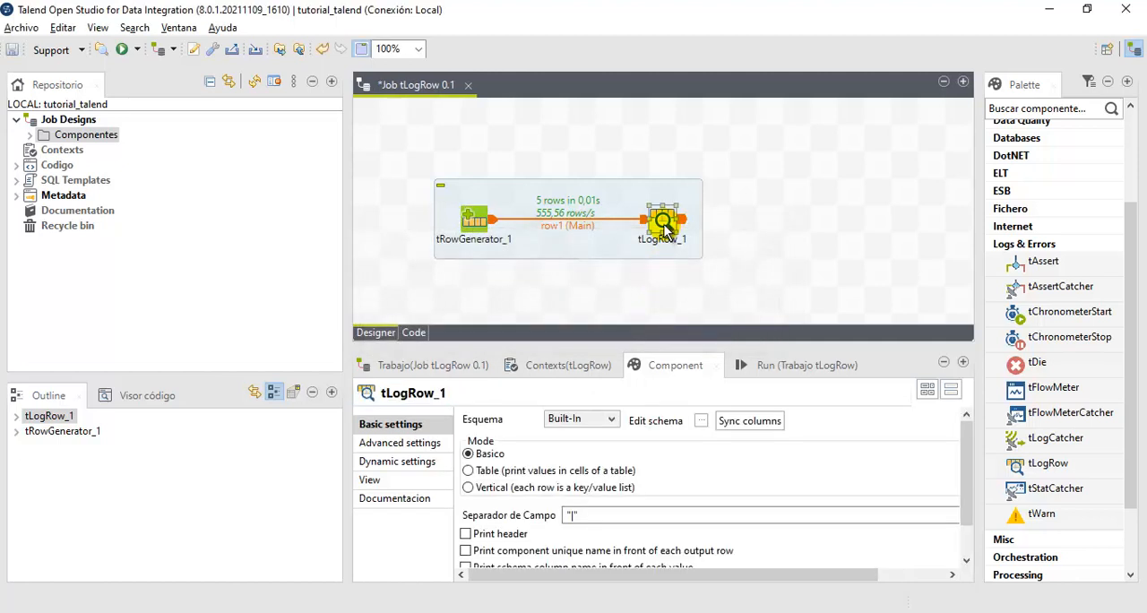
click(701, 420)
click(618, 236)
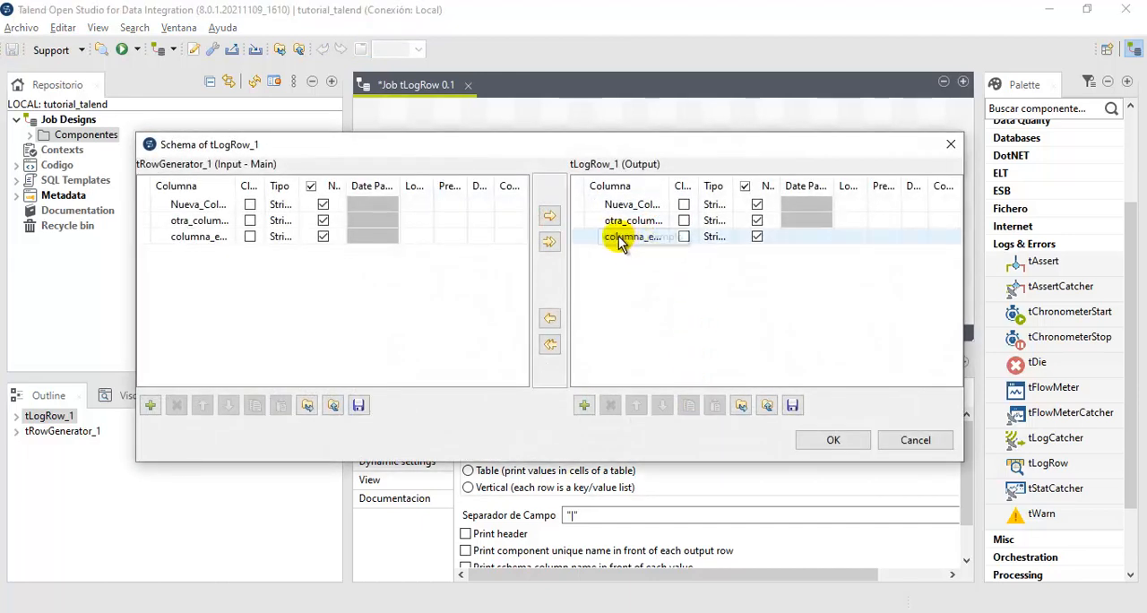
click(829, 440)
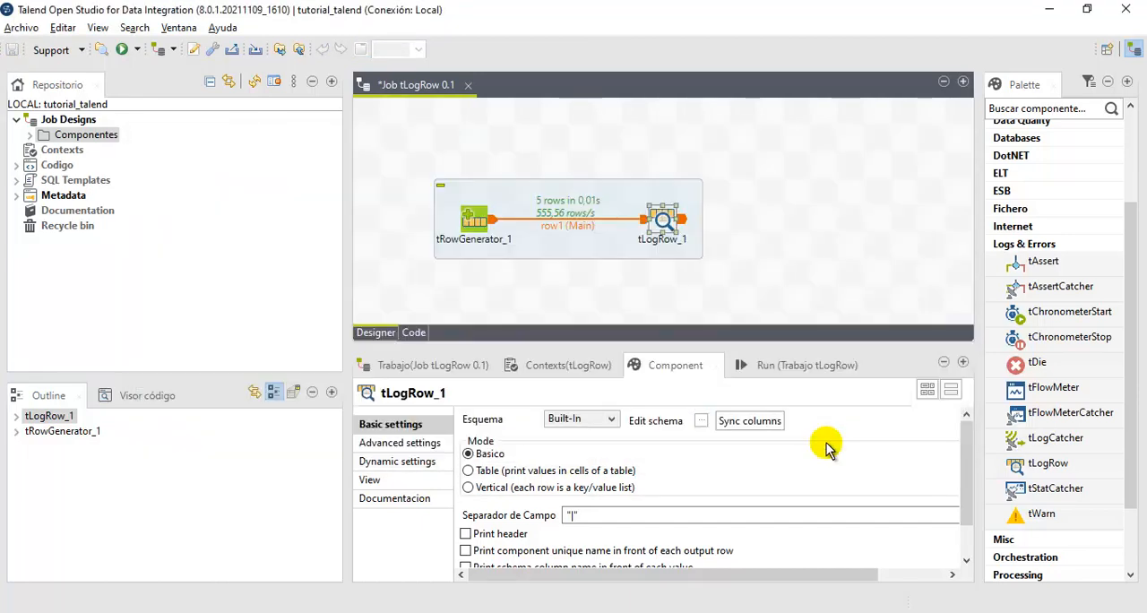
- Run the job with the added columna_ejemplo column and dismiss the resulting dialog
click(776, 368)
click(507, 435)
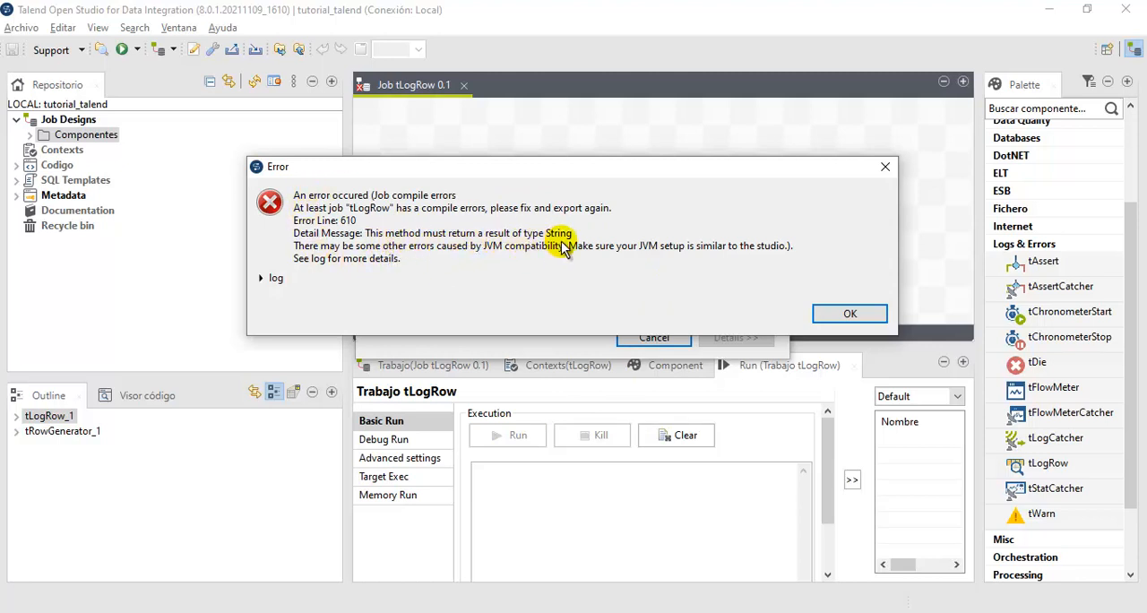
click(846, 313)
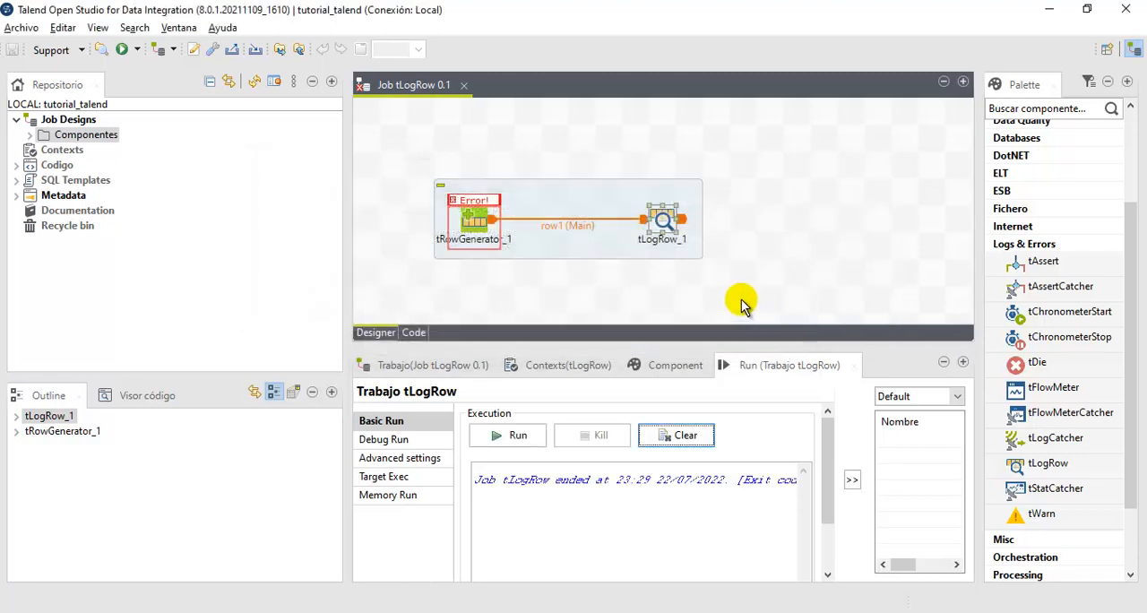
- Inspect the full column names in the schema of tRowGenerator_1, then close the schema
click(473, 218)
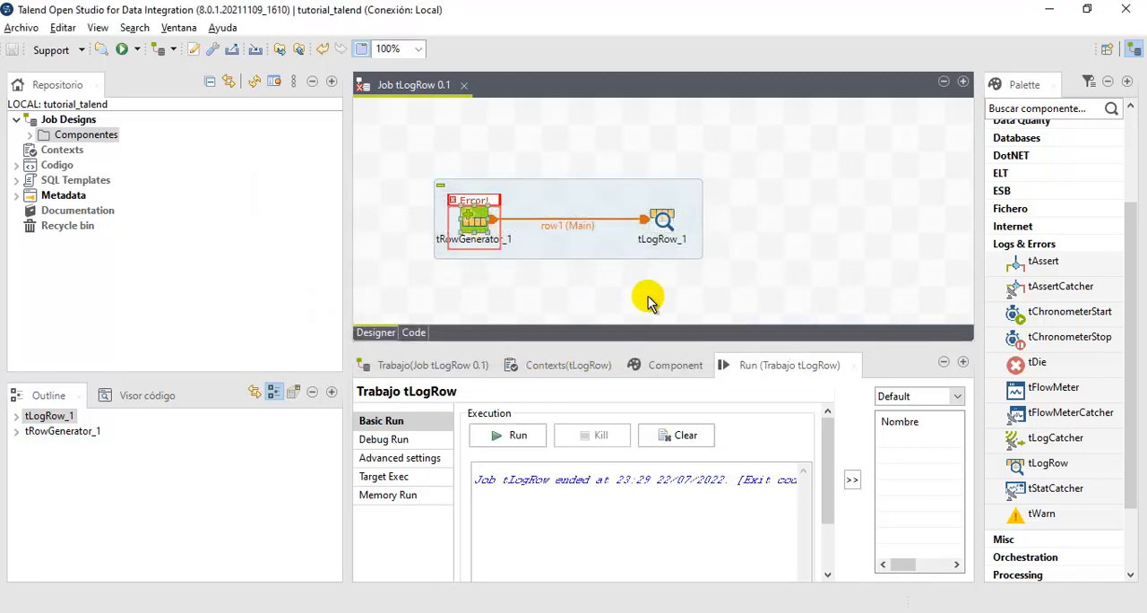
click(676, 372)
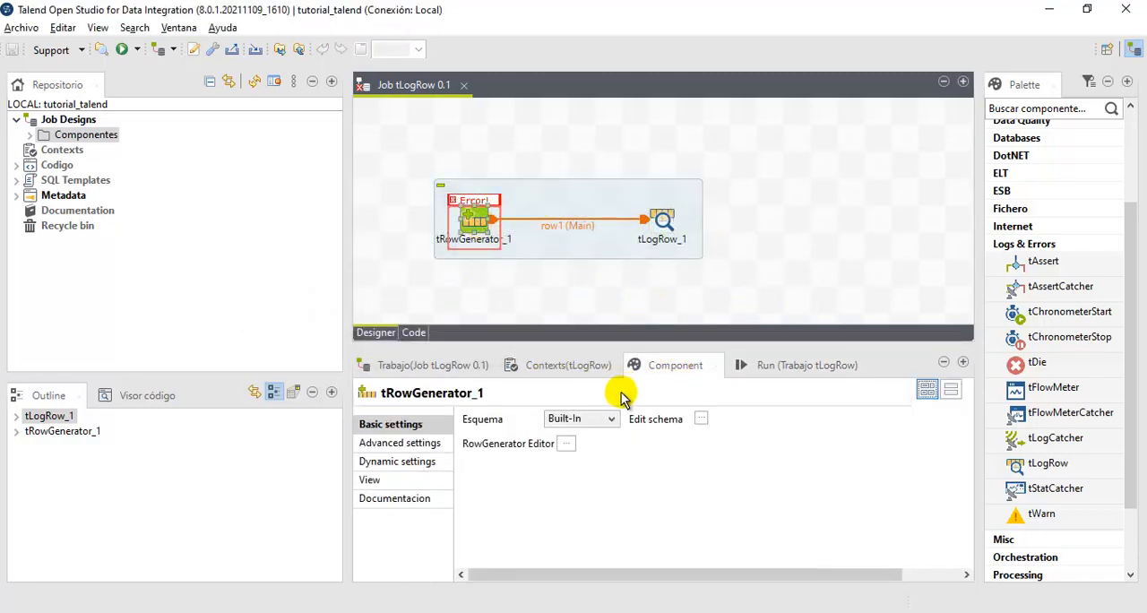
click(701, 419)
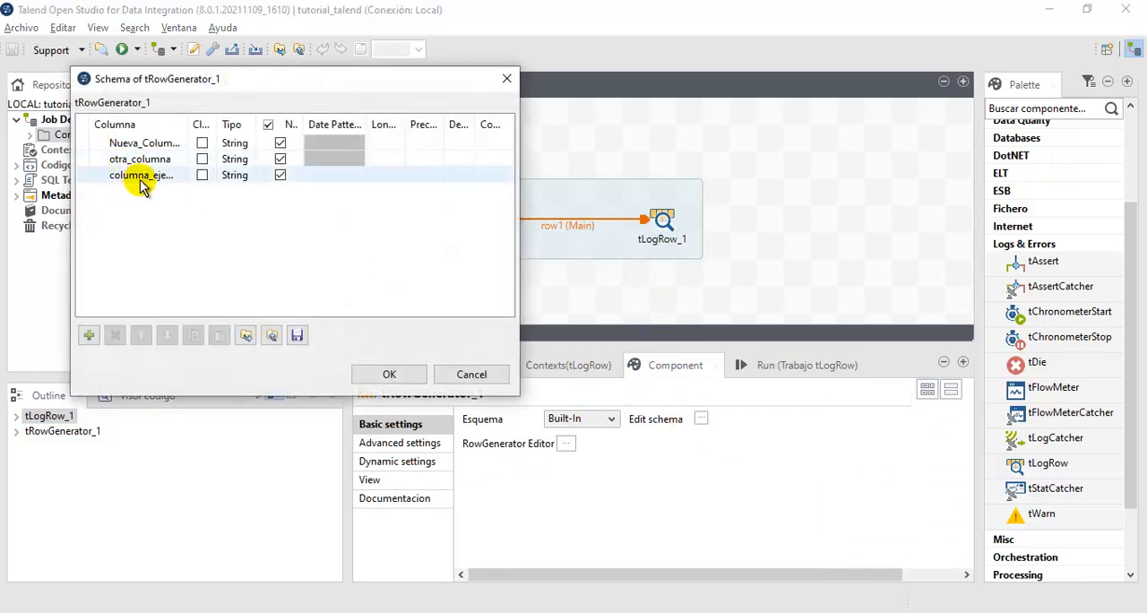
drag(181, 122, 252, 133)
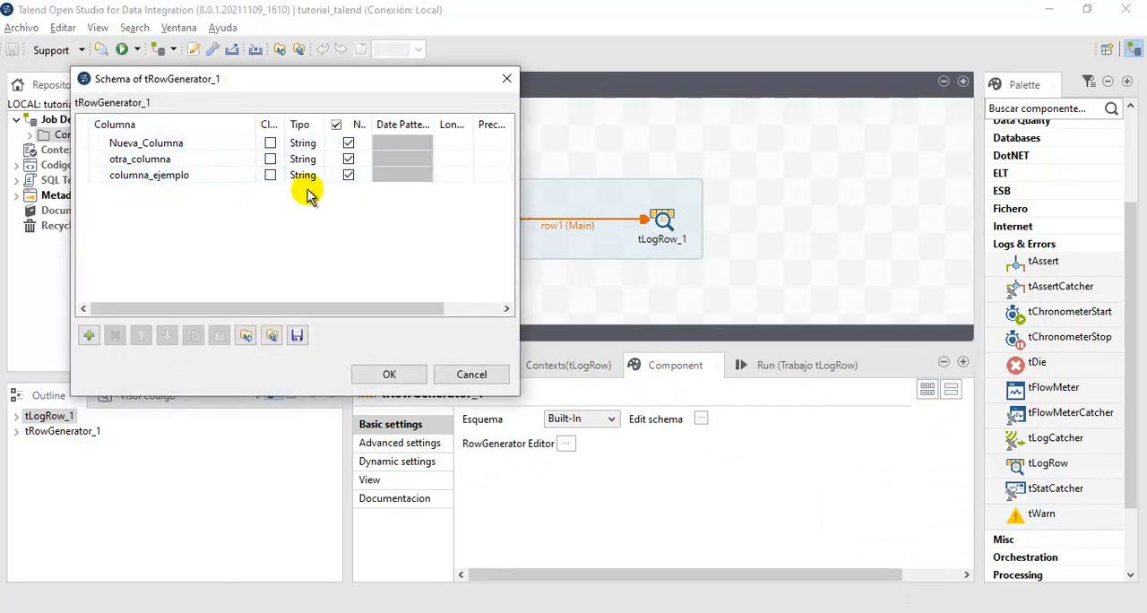
click(394, 374)
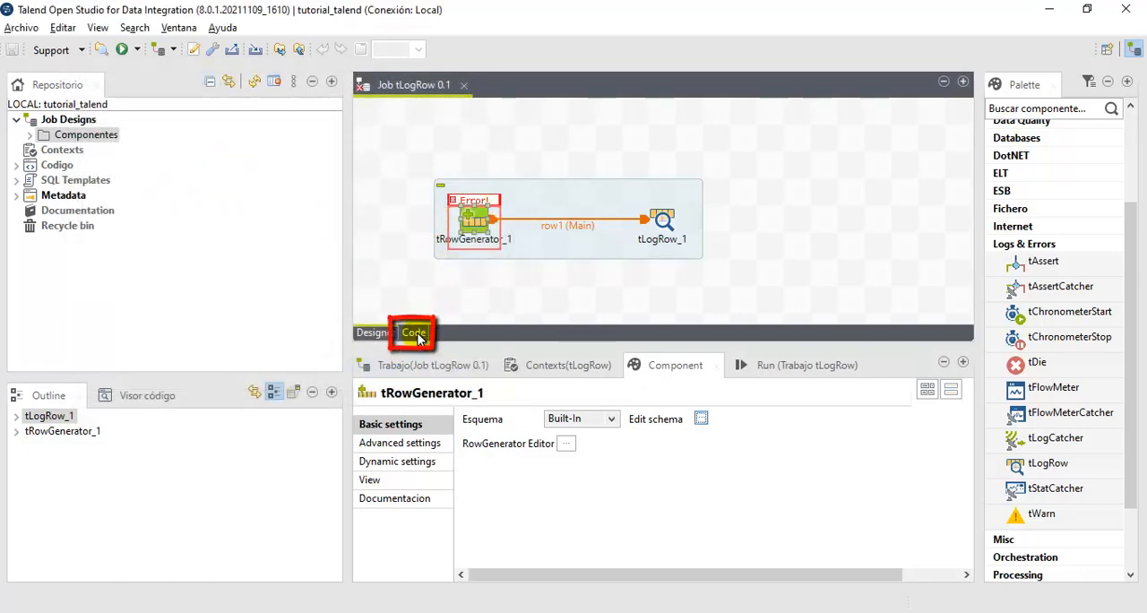
- Trace the job's error in the generated code to the return statement of getRandomcolumna_ejemplo(), then return to the job design
click(415, 334)
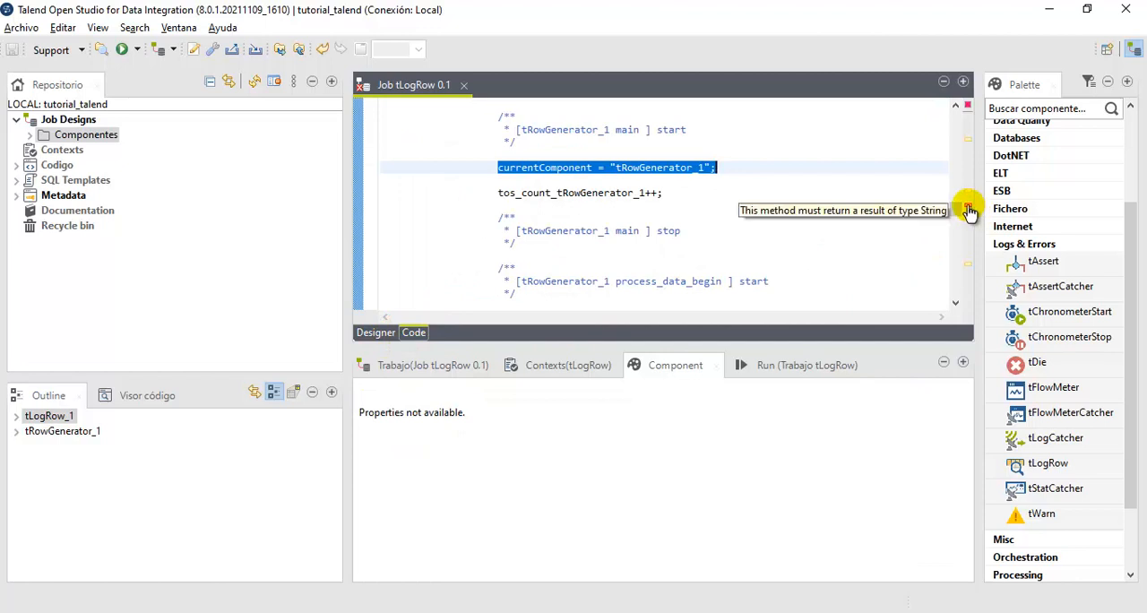
click(969, 211)
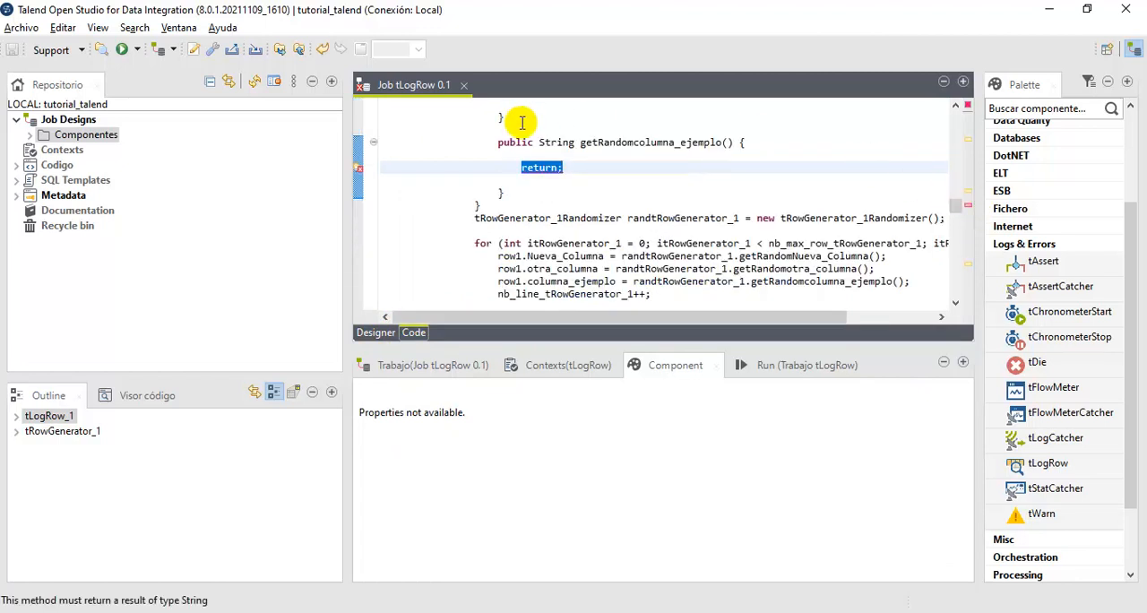
scroll(502, 144, up, 1)
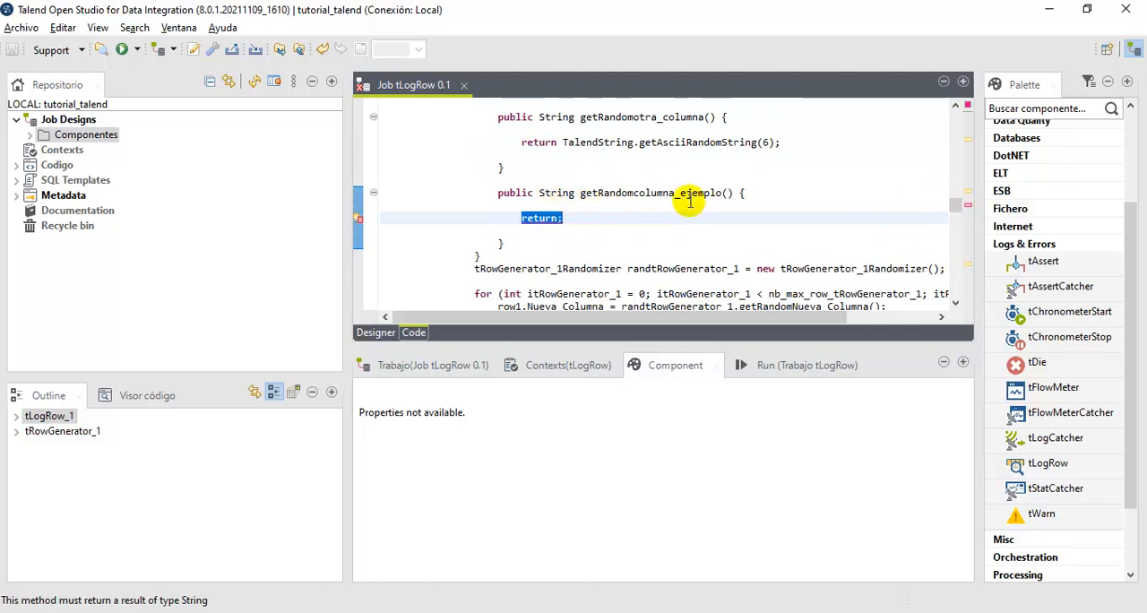
drag(581, 193, 723, 195)
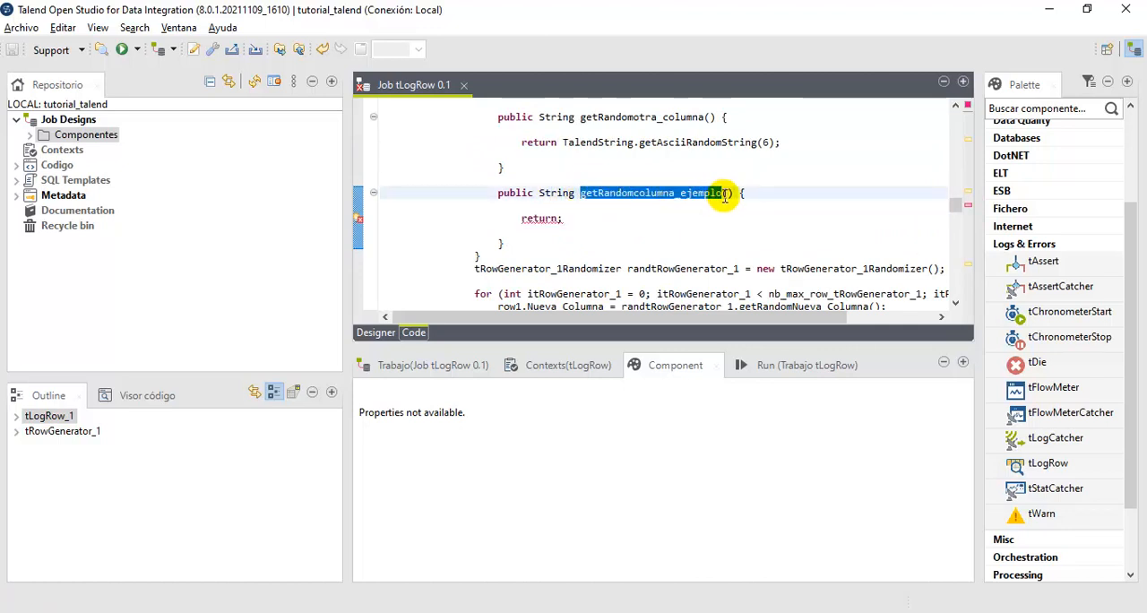
click(678, 205)
drag(633, 192, 702, 208)
click(565, 224)
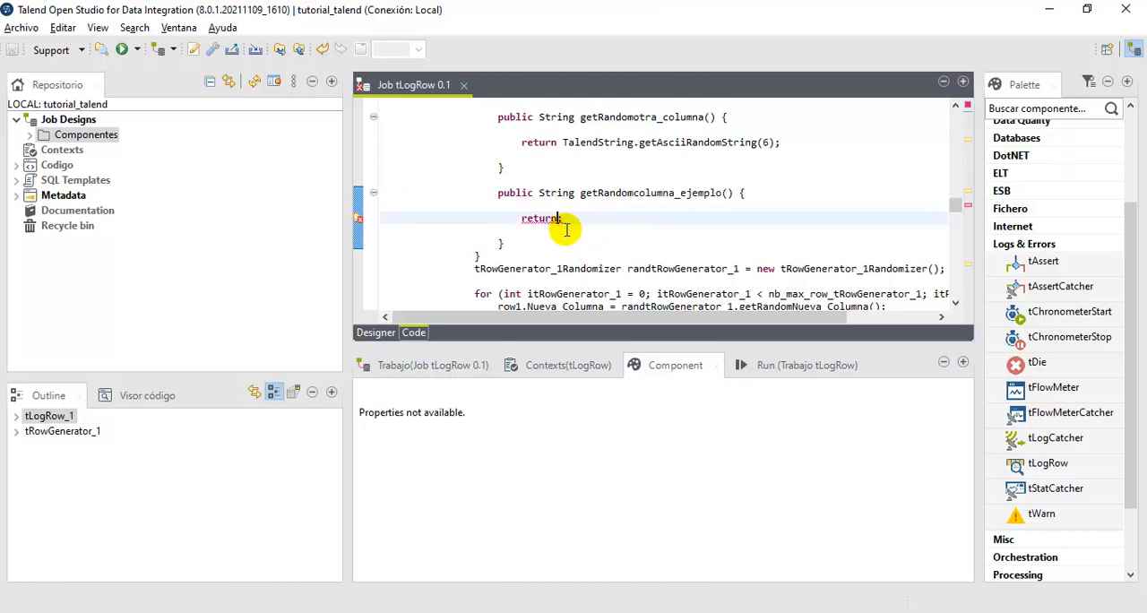
click(558, 218)
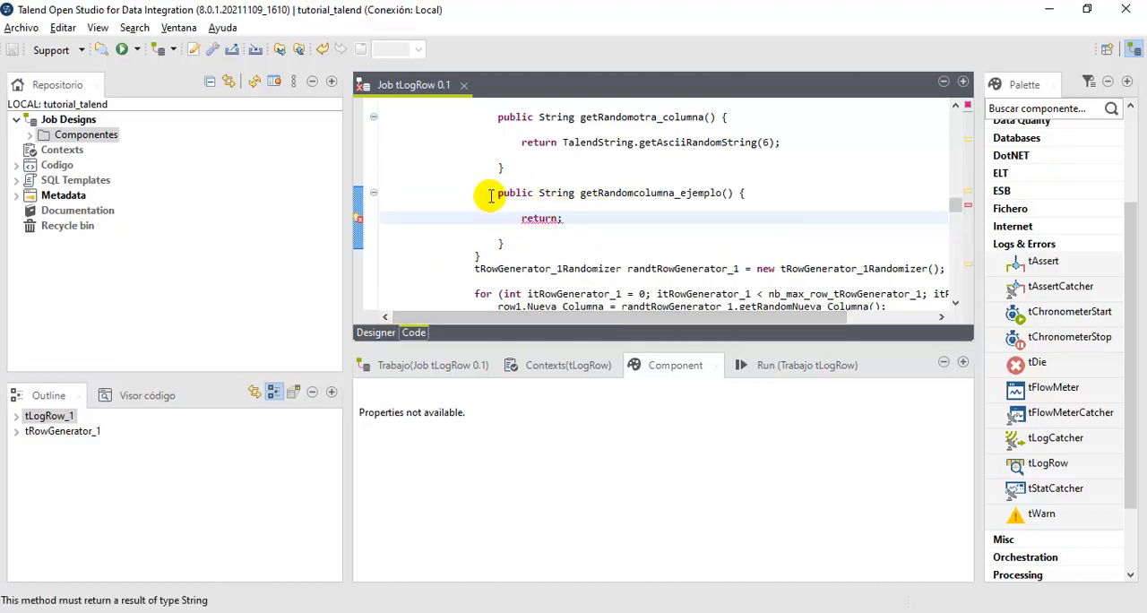
click(380, 330)
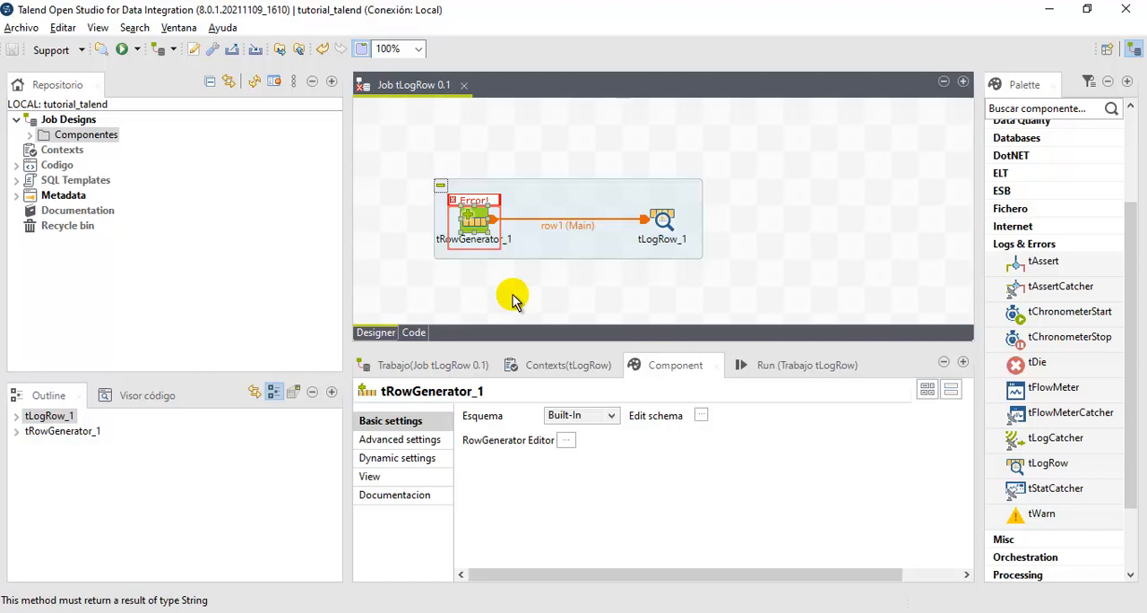
- Open the row generator editor of tRowGenerator_1 and compare the functions assigned to columna_ejemplo and otra_columna
double_click(475, 223)
click(134, 158)
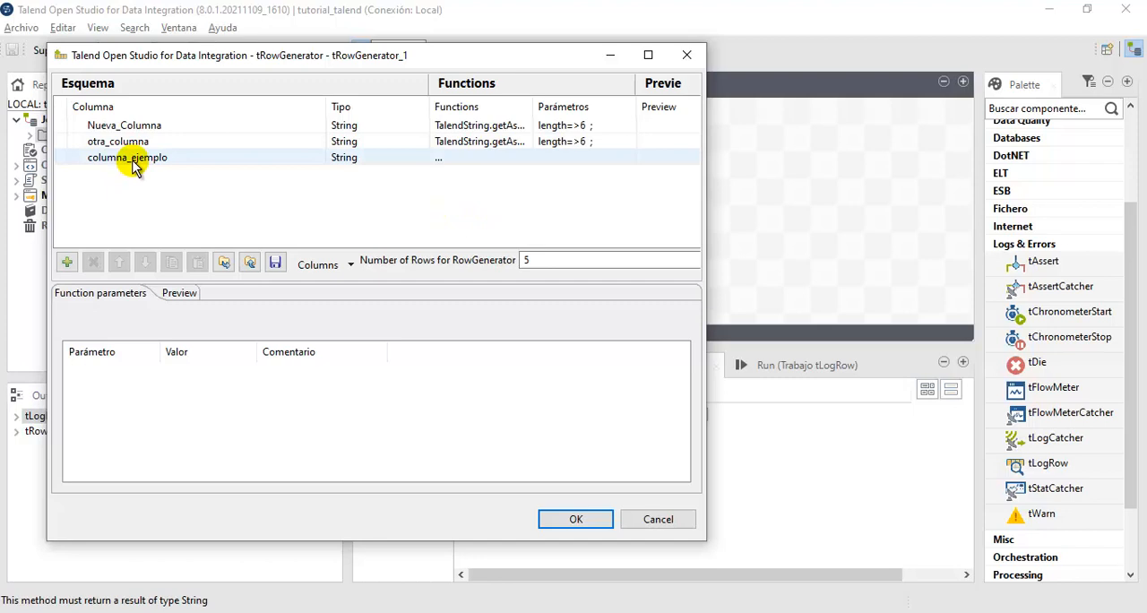
click(391, 159)
click(495, 157)
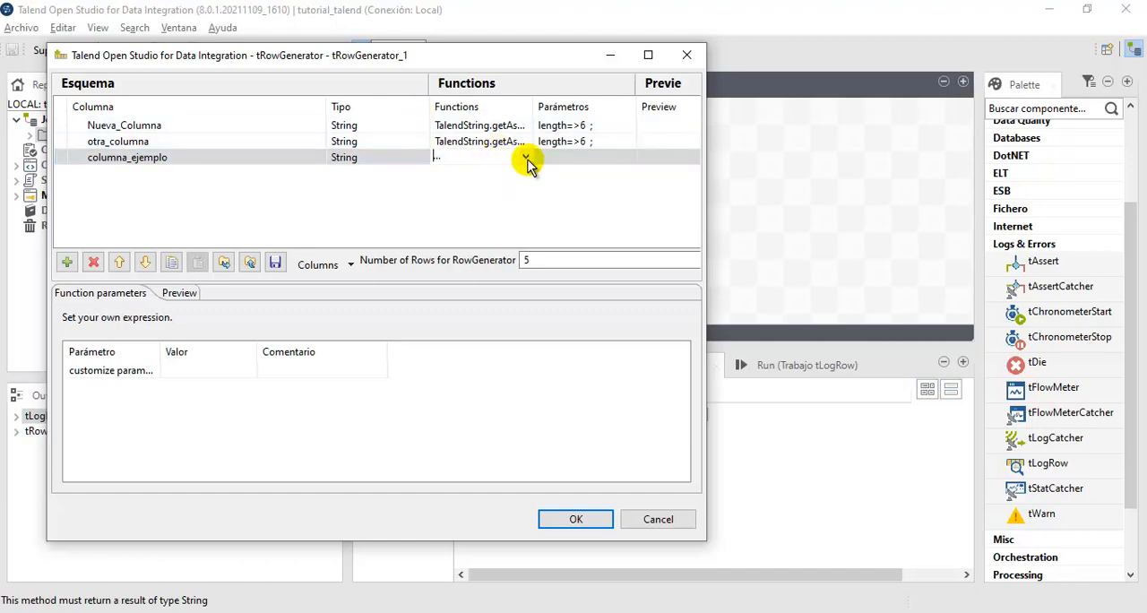
click(517, 143)
click(511, 141)
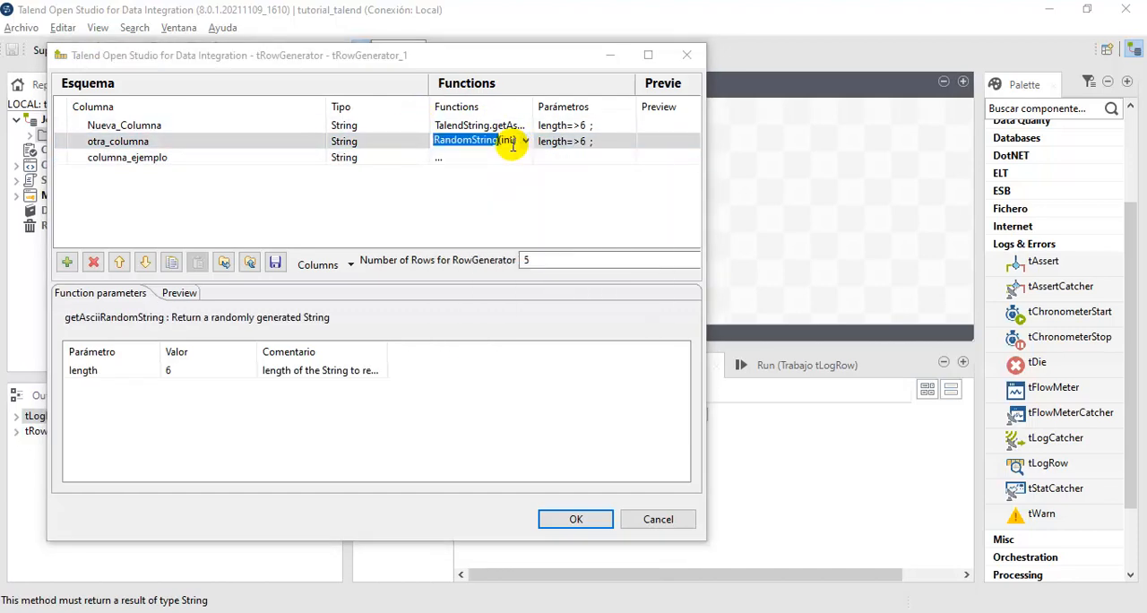
click(508, 141)
- Assign the function TalendString.getAsciiRandomString(int) to columna_ejemplo and accept the row generator settings
click(498, 157)
click(520, 157)
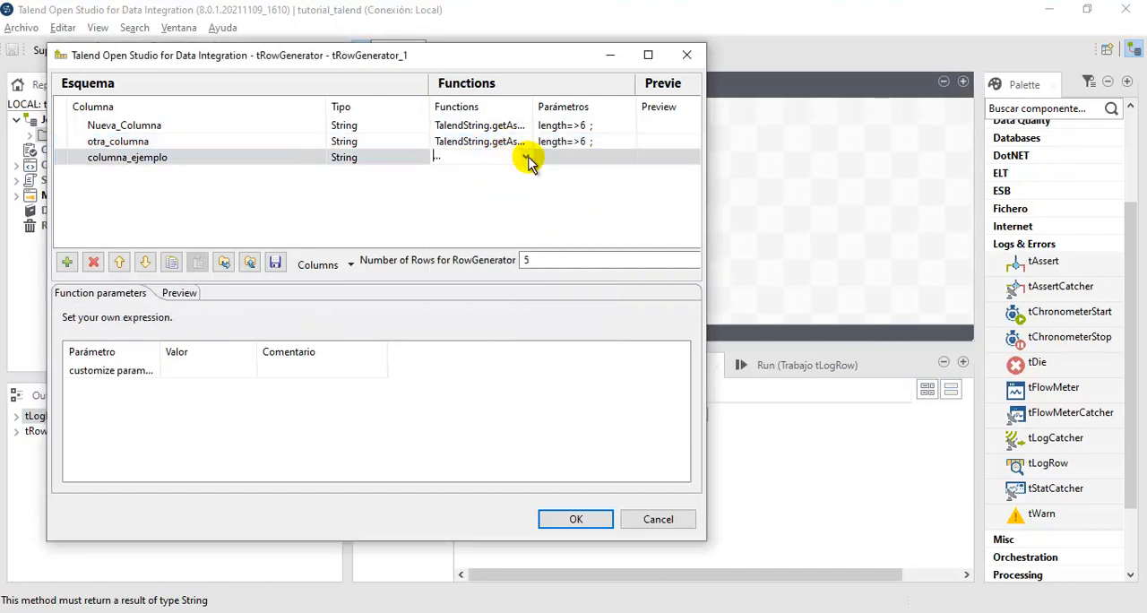
click(526, 157)
scroll(551, 285, down, 10)
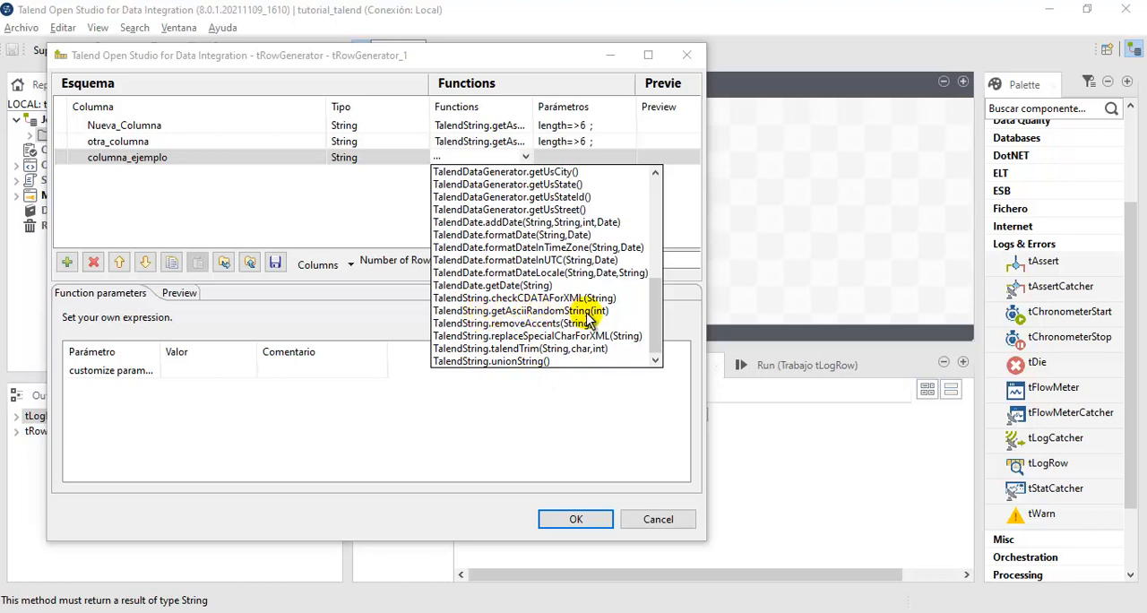
click(591, 311)
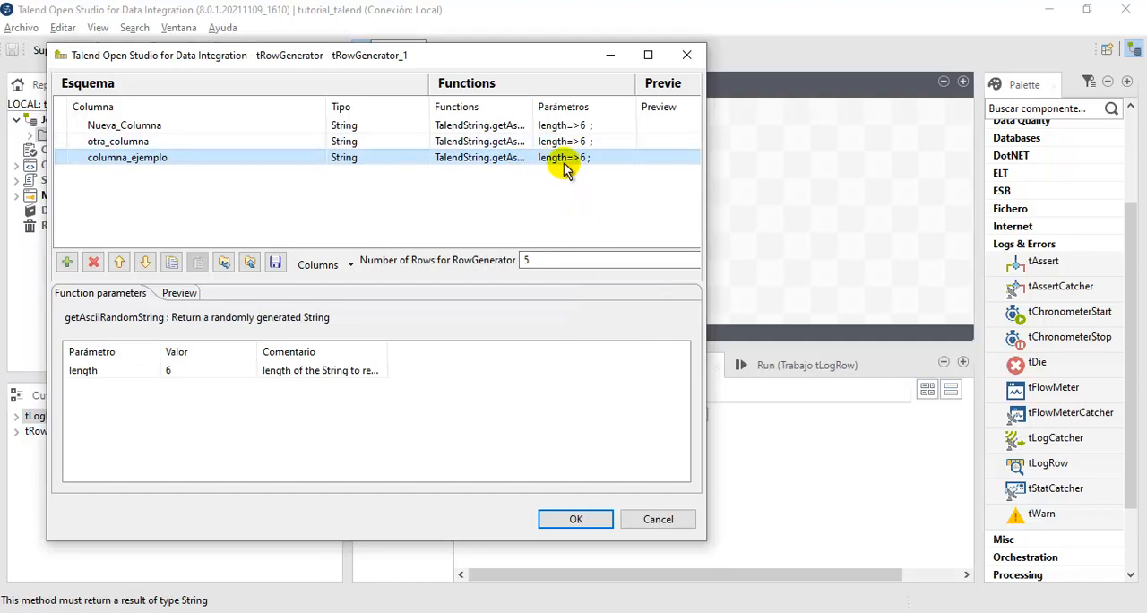
click(576, 520)
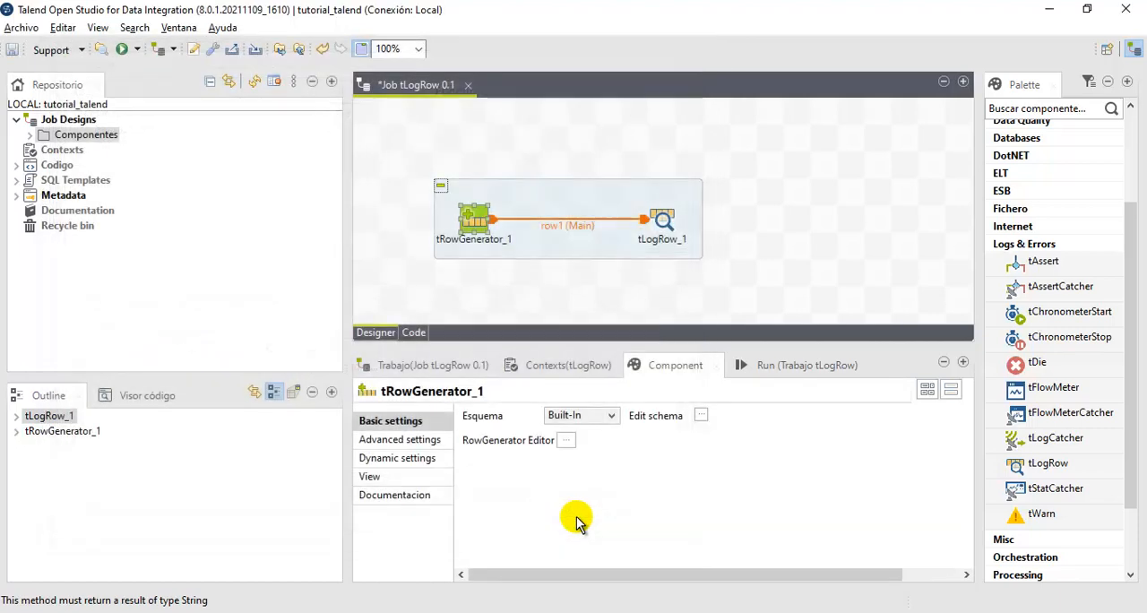
- Run the tLogRow job again and examine the generated rows in the execution output
click(772, 364)
click(540, 438)
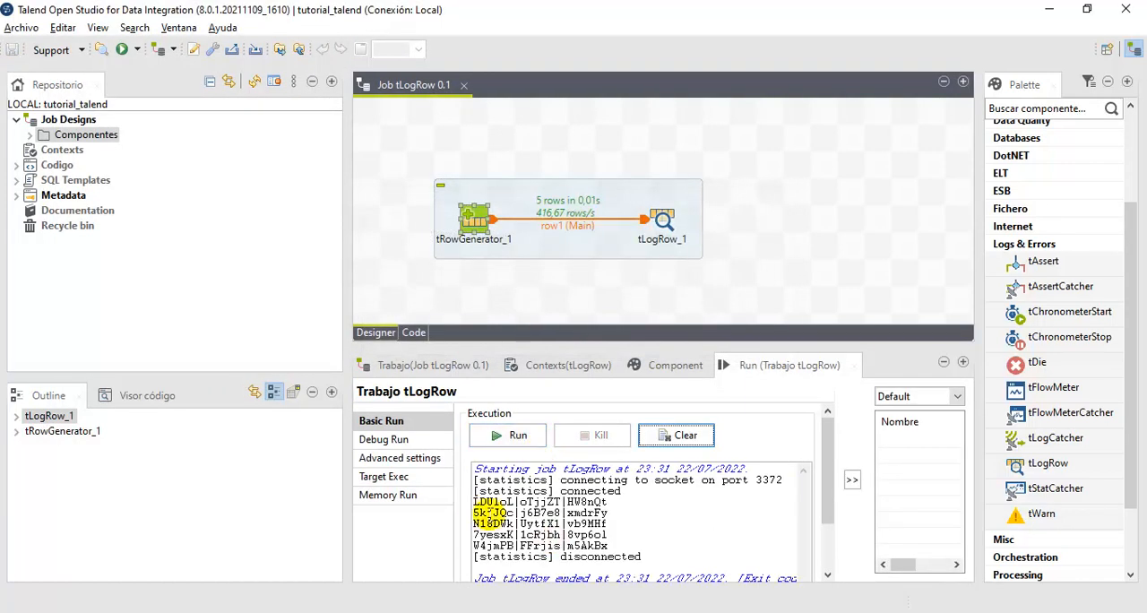
drag(469, 505, 515, 547)
click(651, 525)
- Open the schema of tLogRow_1 from its component settings
click(676, 366)
click(659, 215)
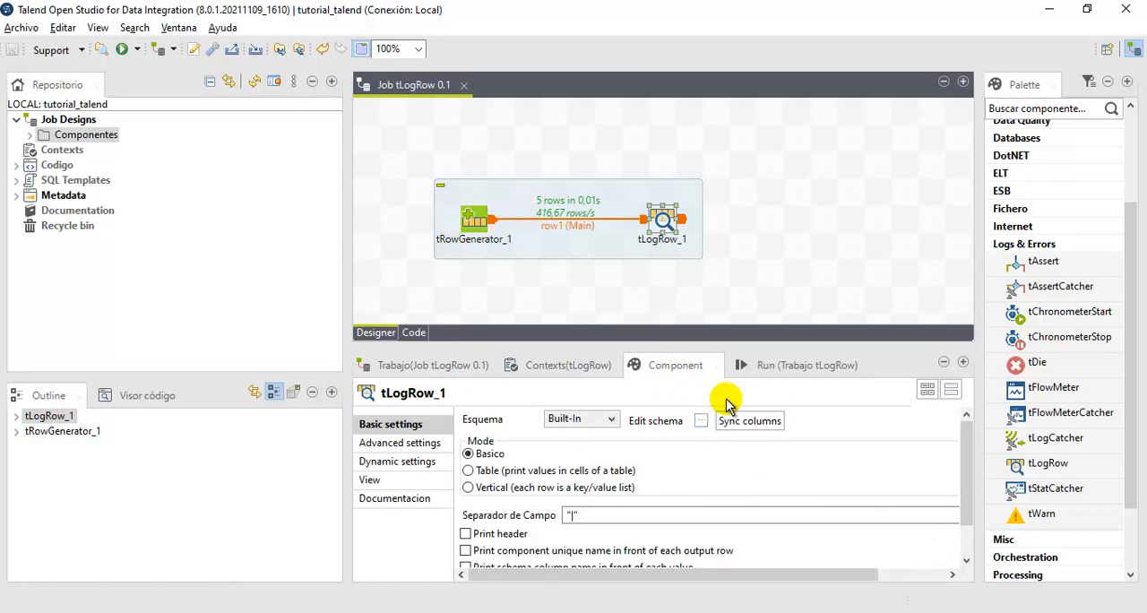
click(702, 421)
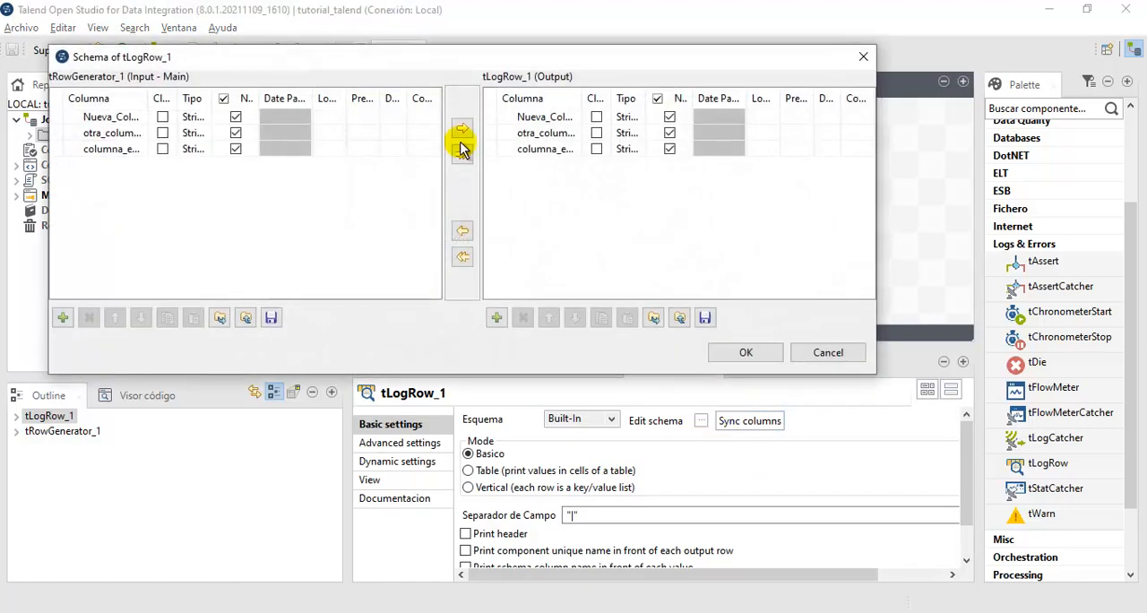
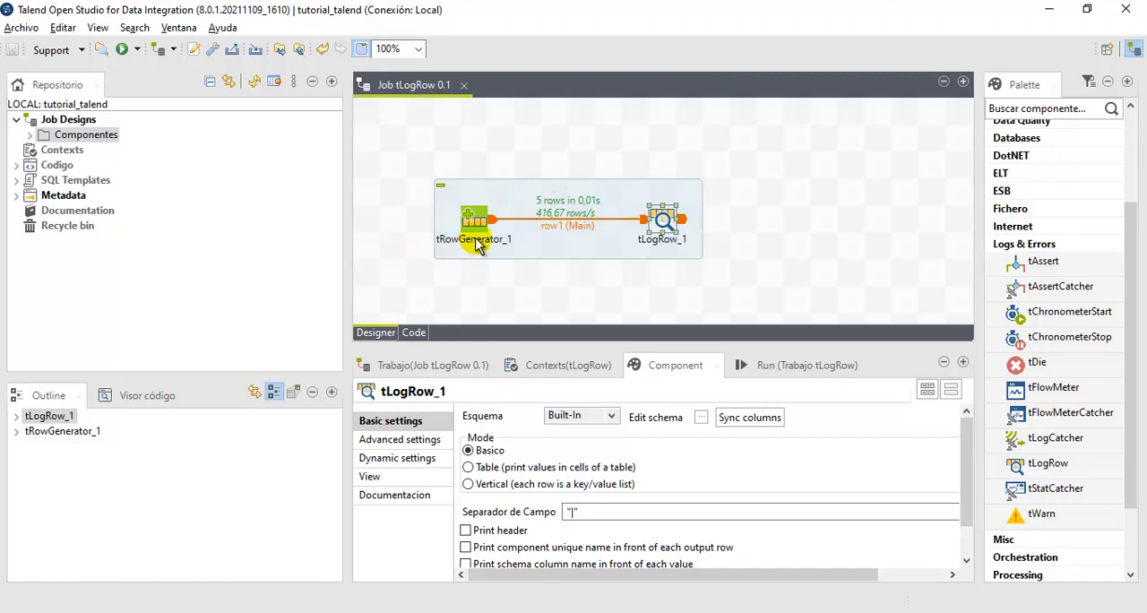
- Set the schema source of tLogRow_1 to Repositorio and check the metadata types offered in the repository content without choosing one
click(610, 426)
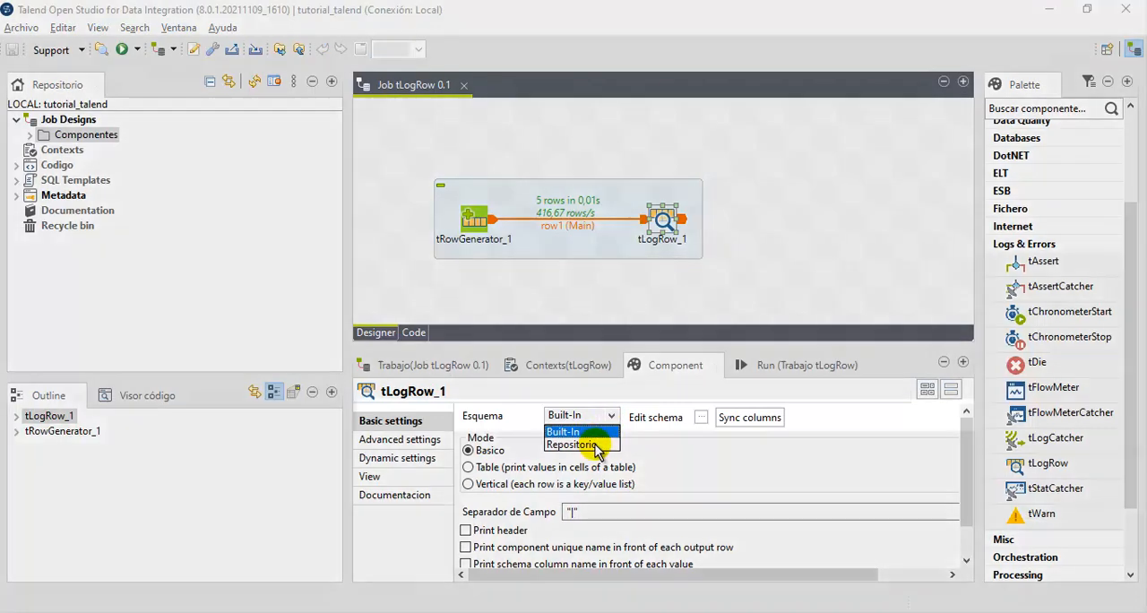
click(574, 445)
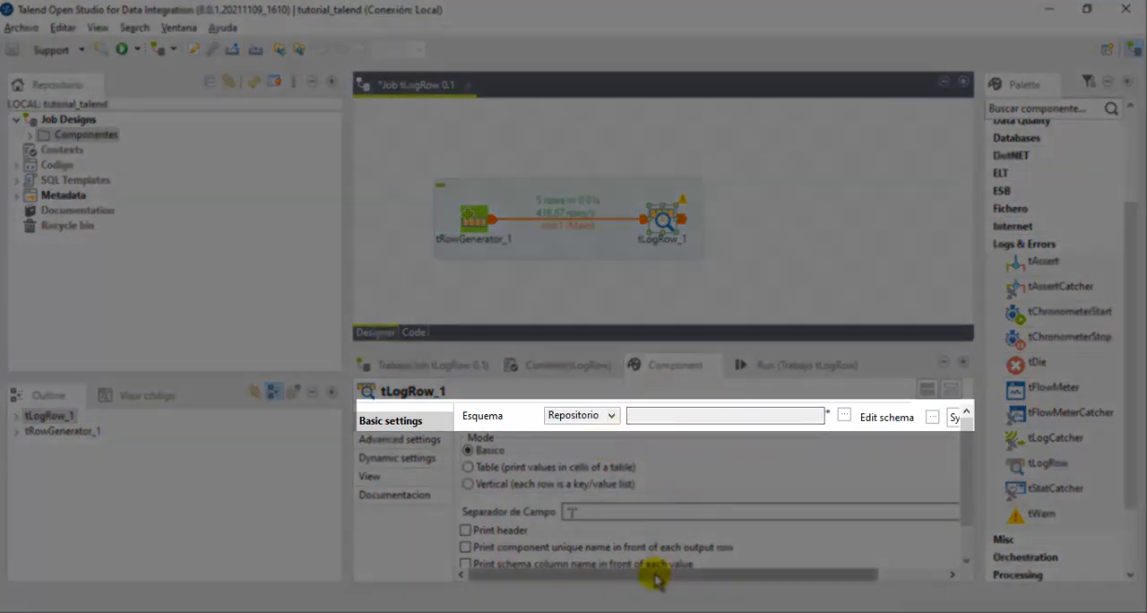
drag(653, 573, 760, 580)
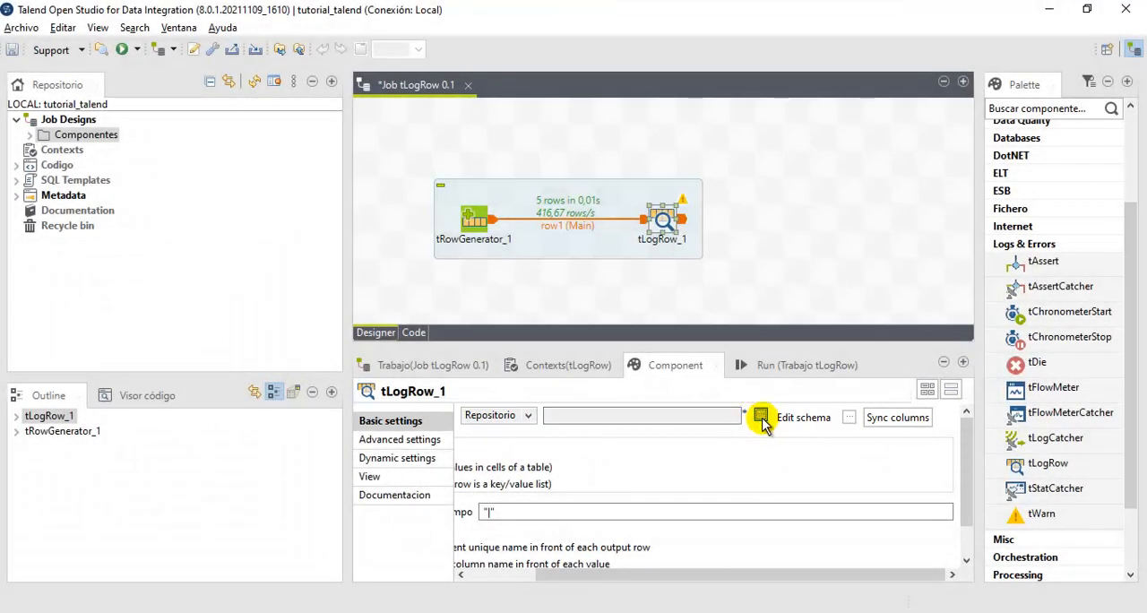
click(761, 417)
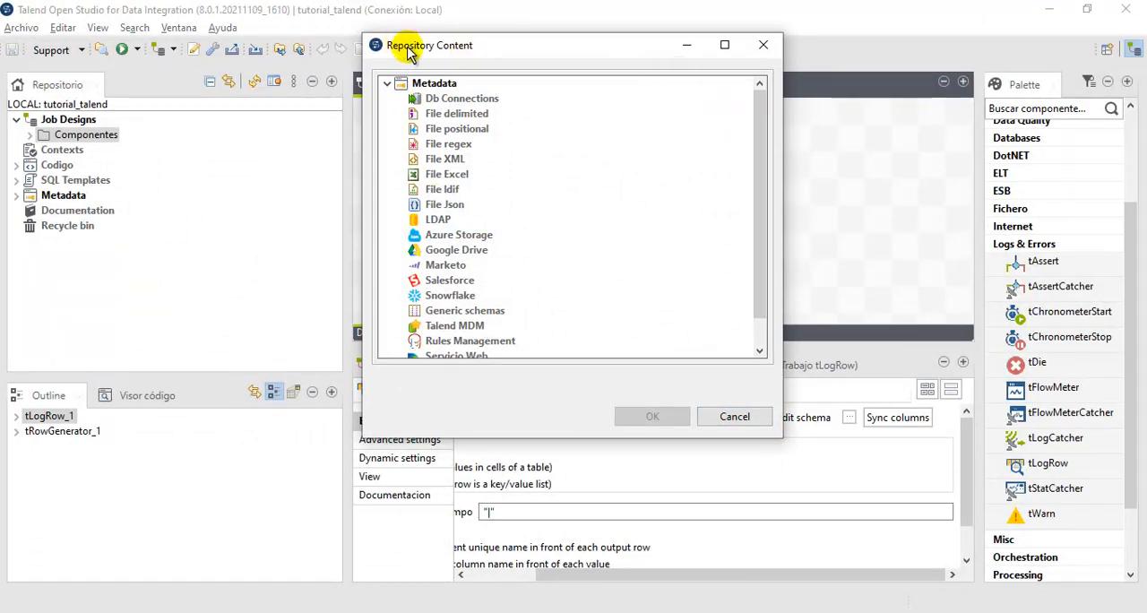
click(419, 83)
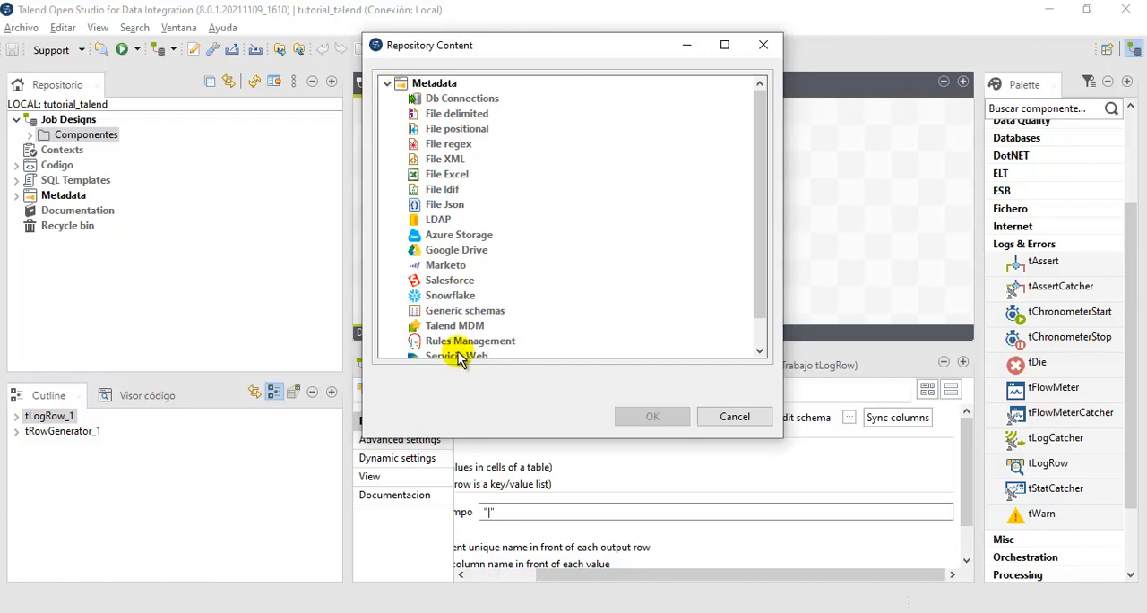
drag(496, 47, 528, 45)
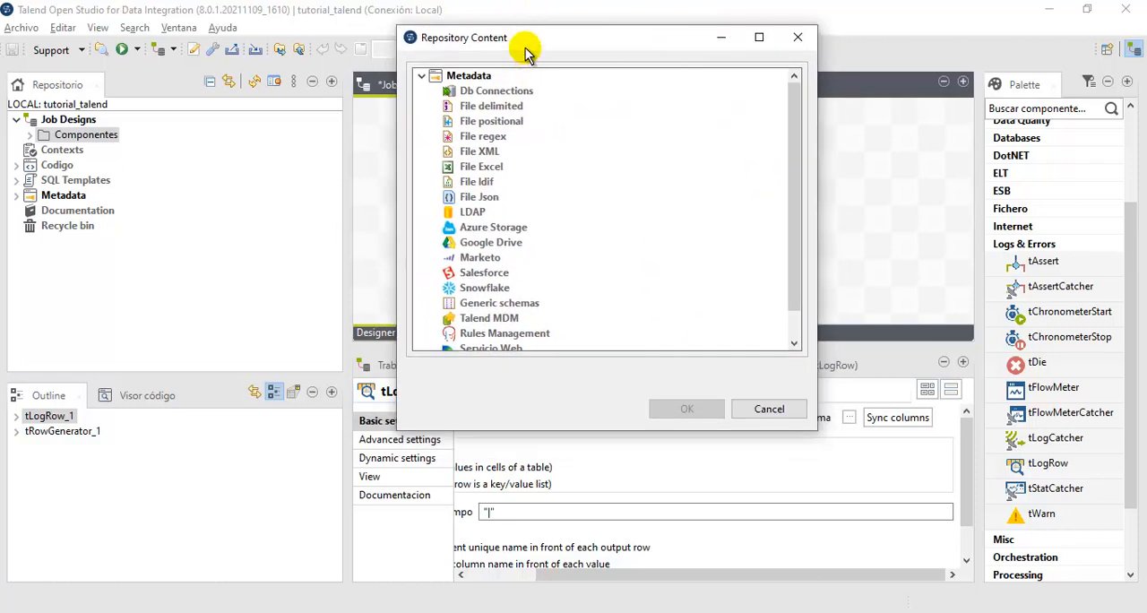
click(768, 409)
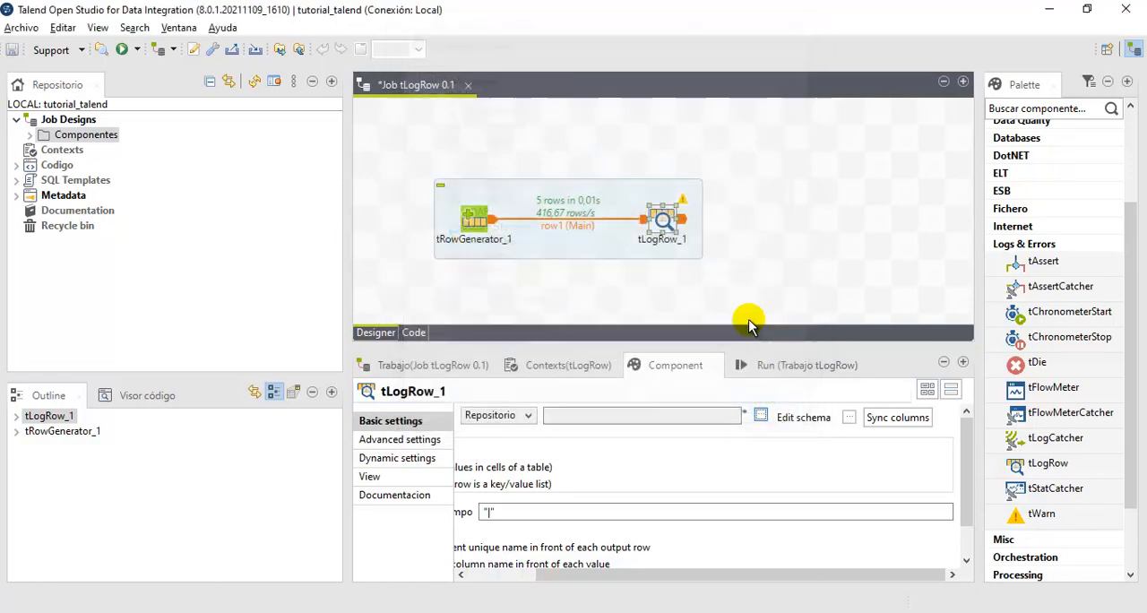
- Start a new delimited file metadata entry named datos_ejemplo in the repository and continue to its file settings
click(19, 196)
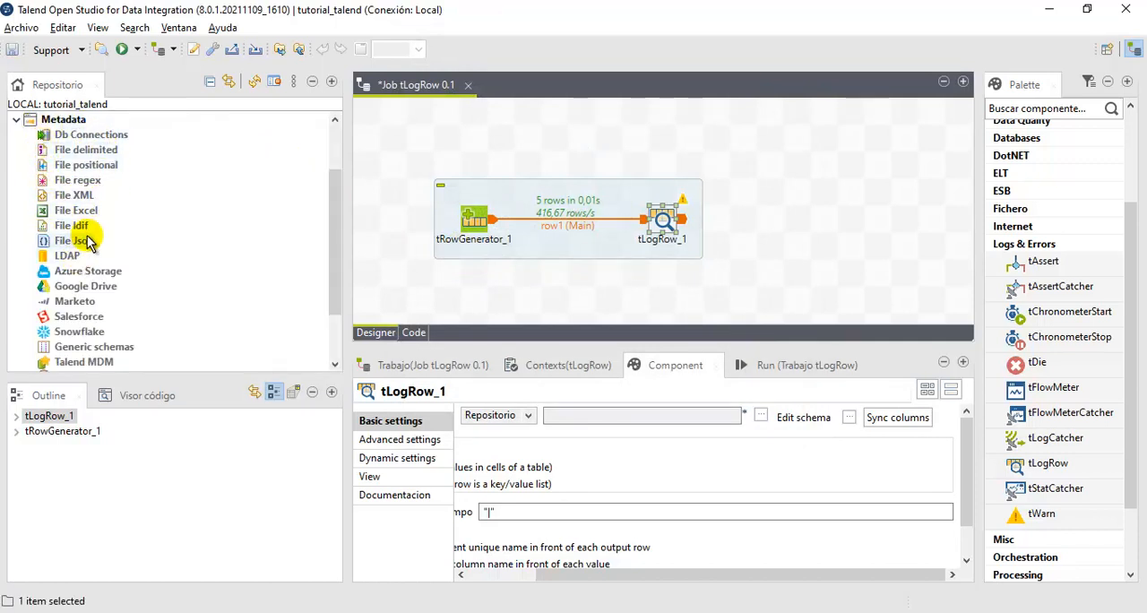
right_click(83, 152)
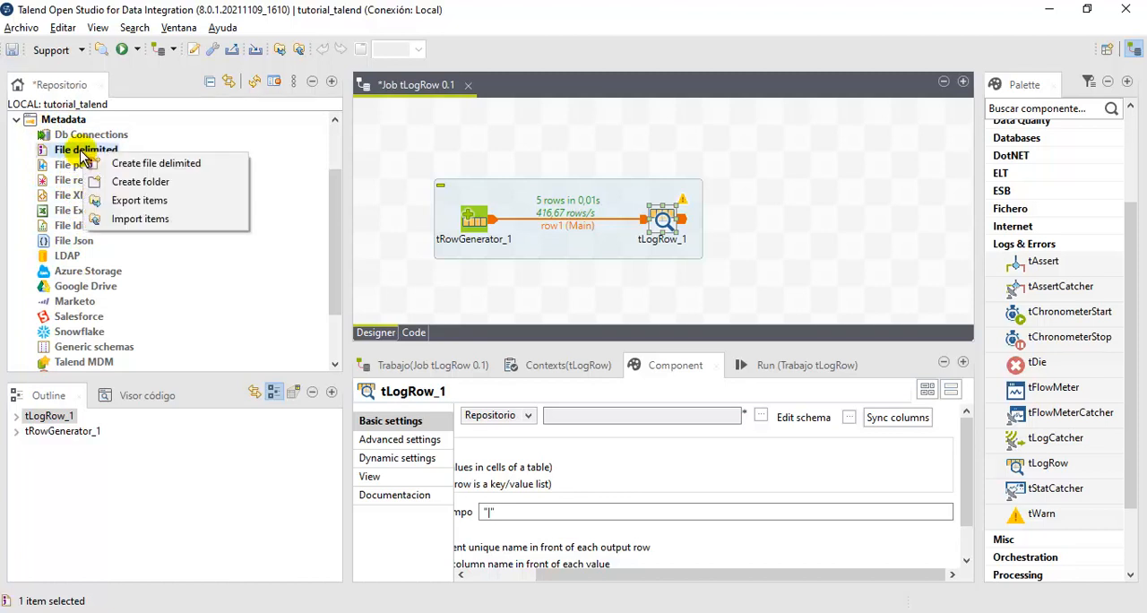
click(191, 165)
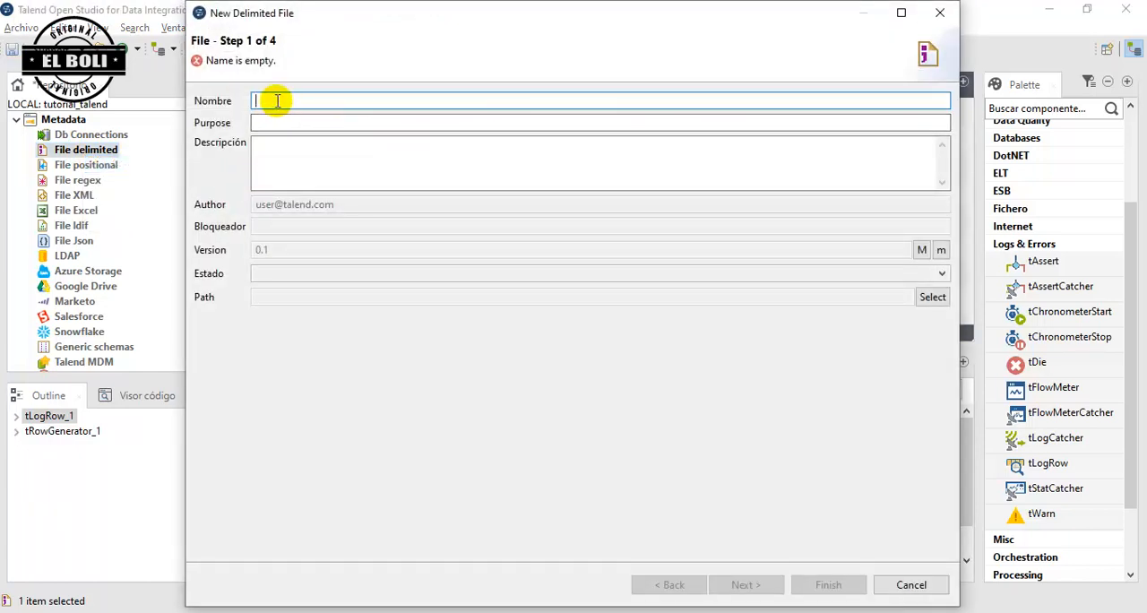
text(datos_ejemplo)
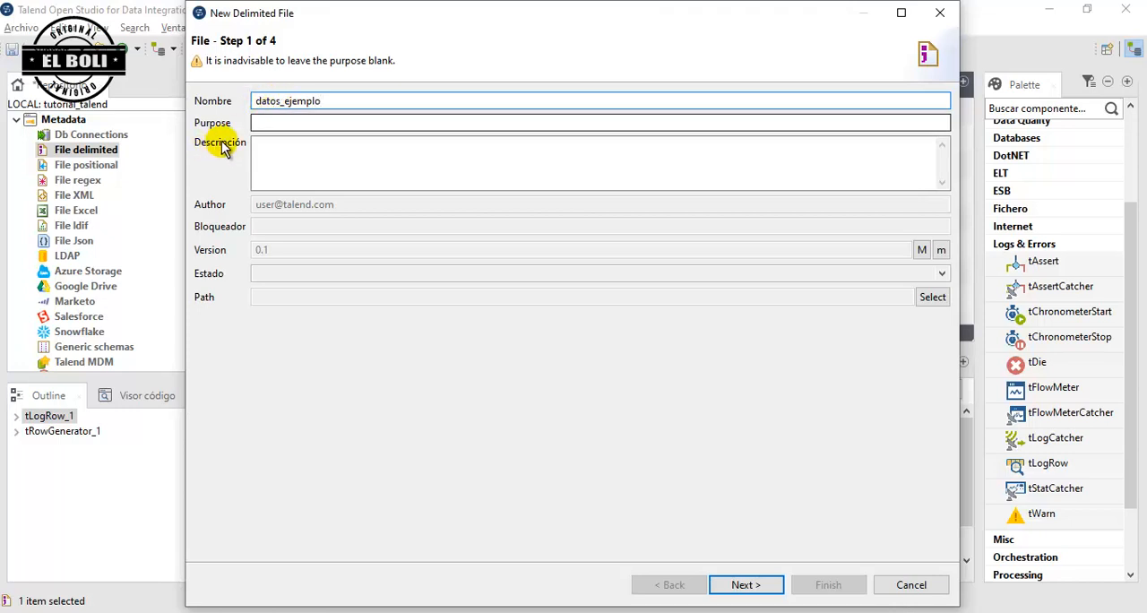
click(284, 161)
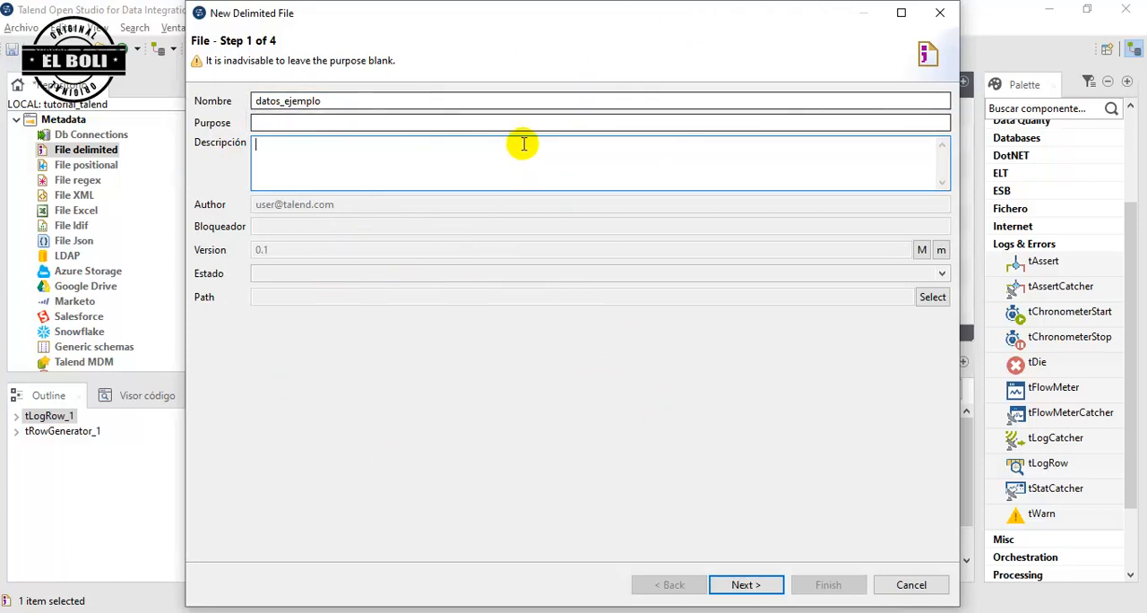
click(746, 585)
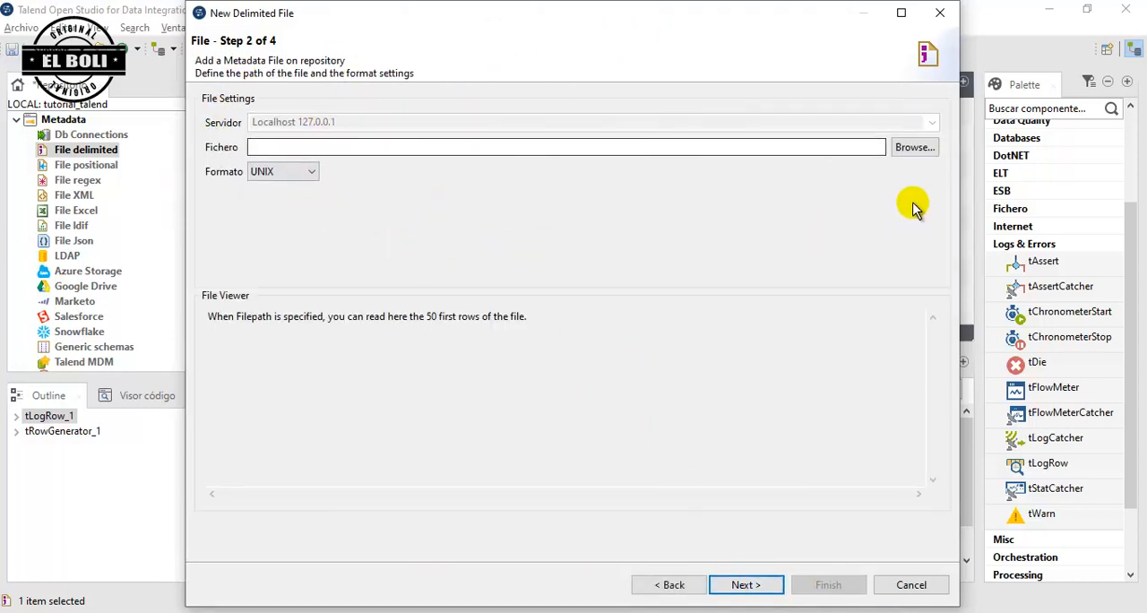
- Select datos.csv from the Data sets folder as the source file after checking its content, and continue to the parse settings
click(910, 152)
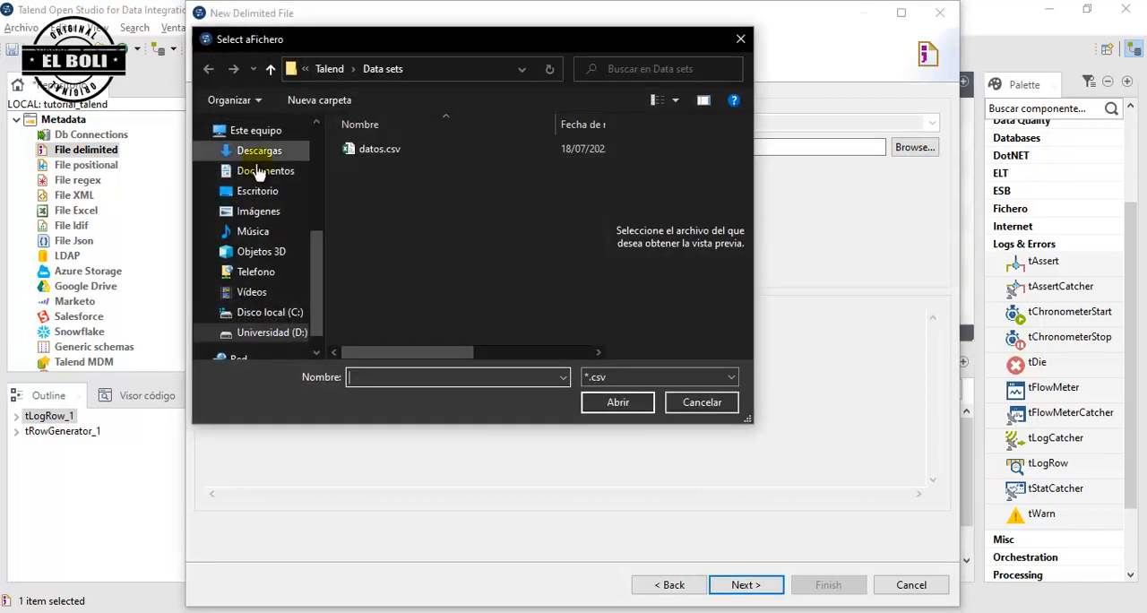
click(387, 151)
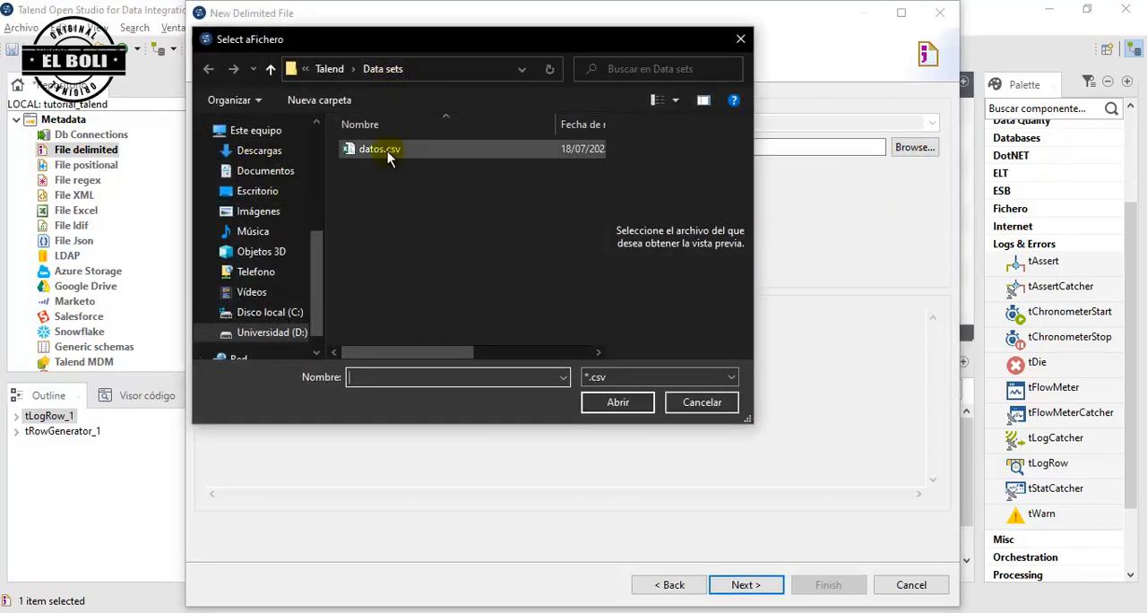
drag(606, 259, 499, 261)
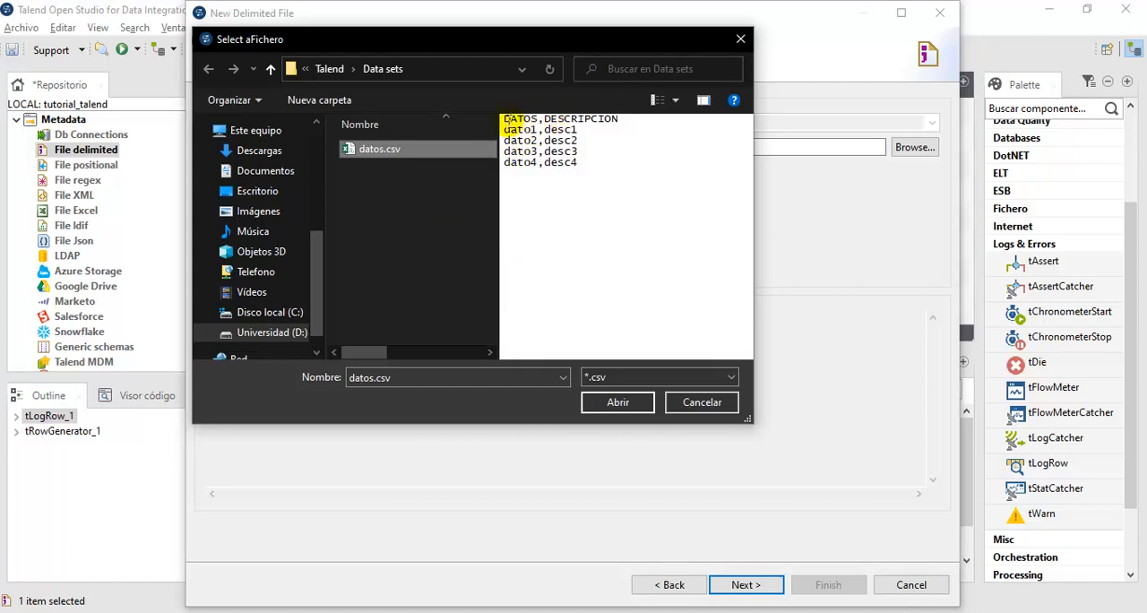
double_click(520, 119)
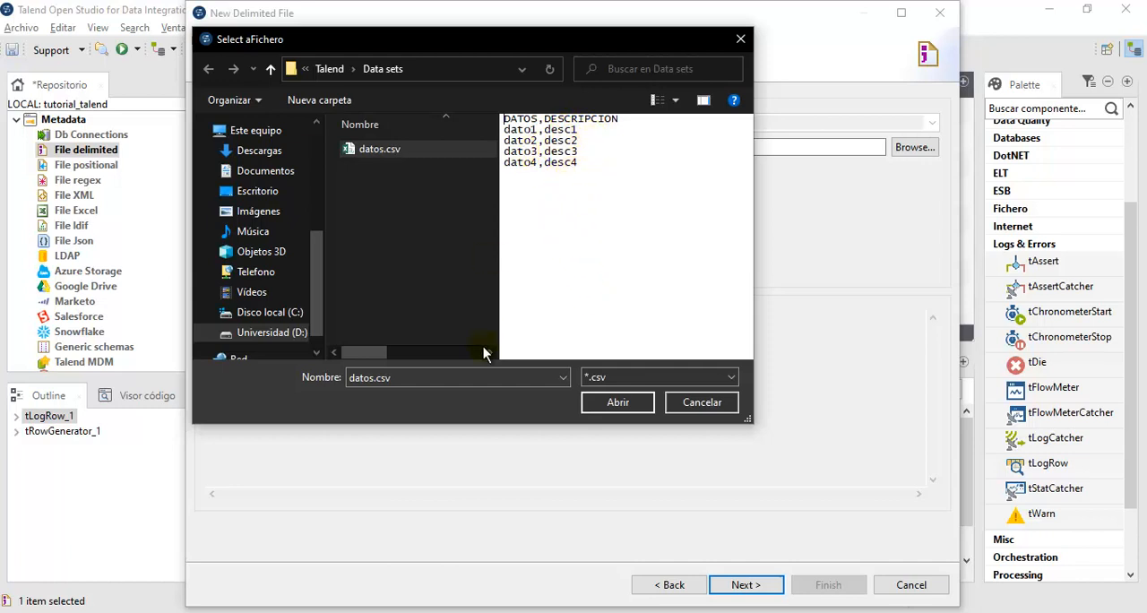
click(632, 405)
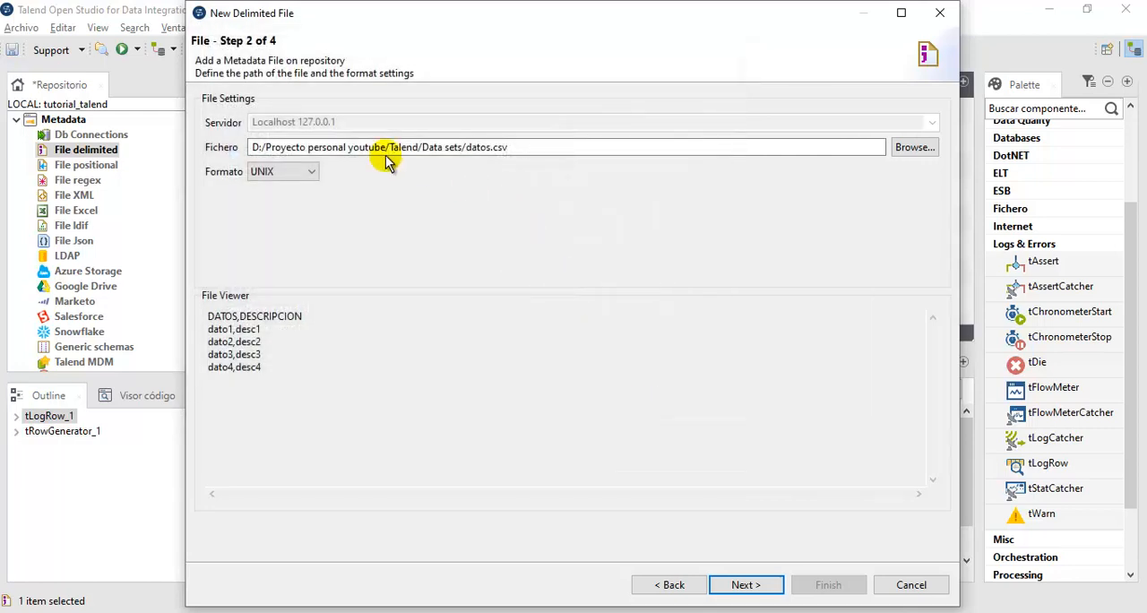
click(762, 582)
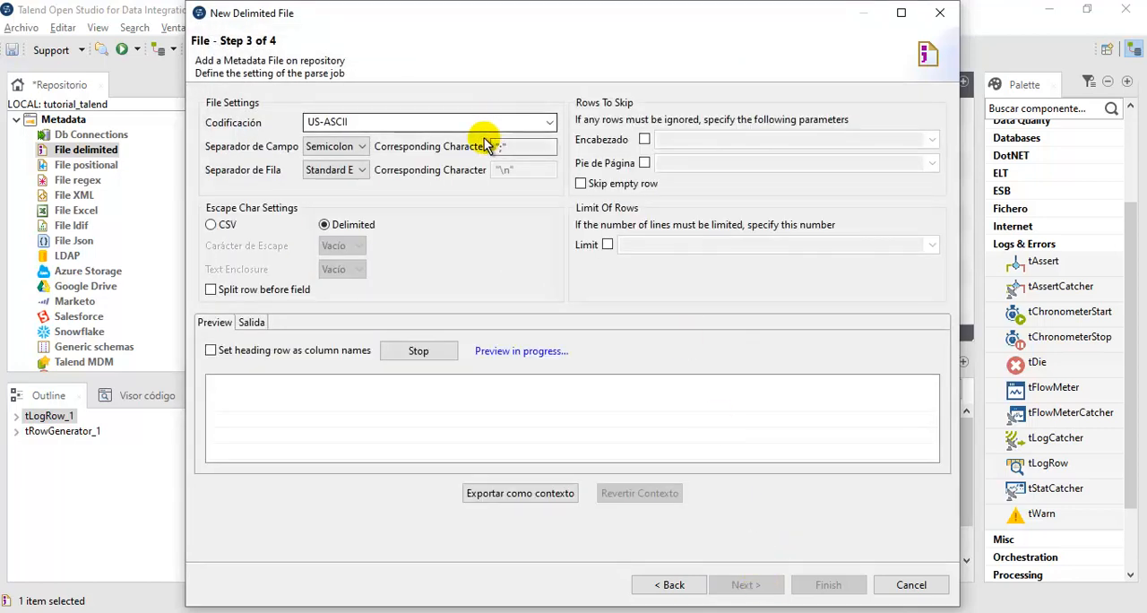
- Set the field separator to Comma, use the heading row as column names, refresh and check the preview, and continue to the schema definition
click(349, 149)
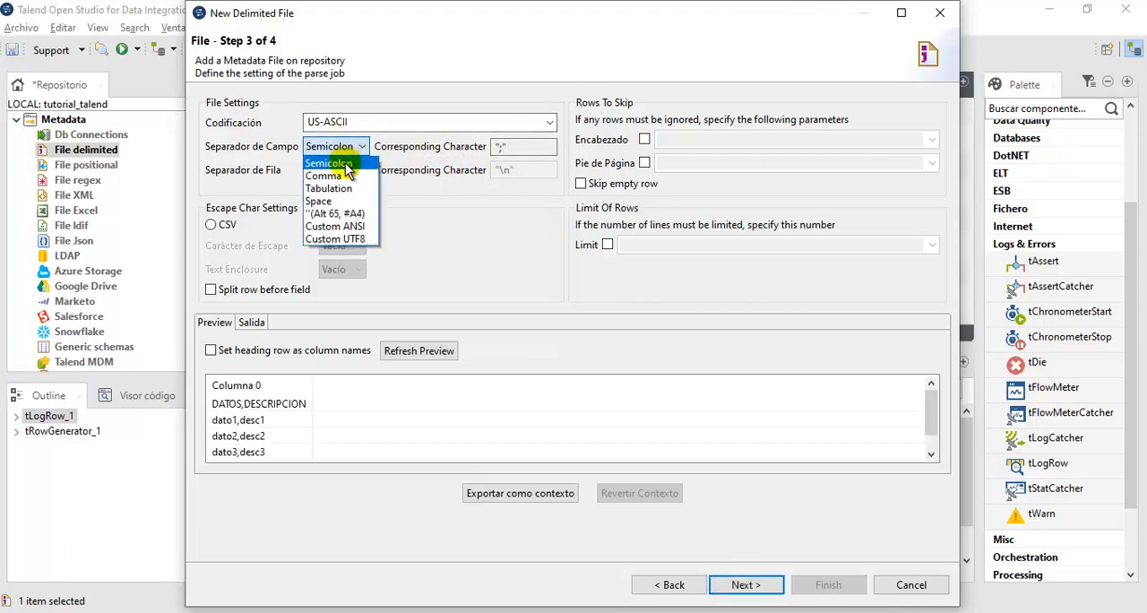
click(350, 177)
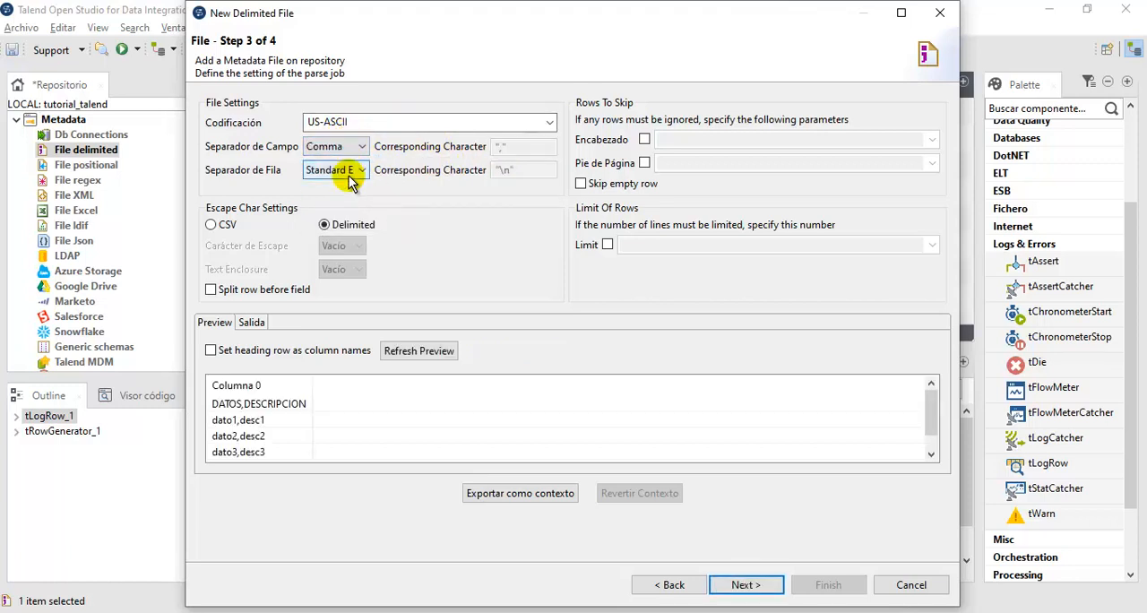
click(210, 351)
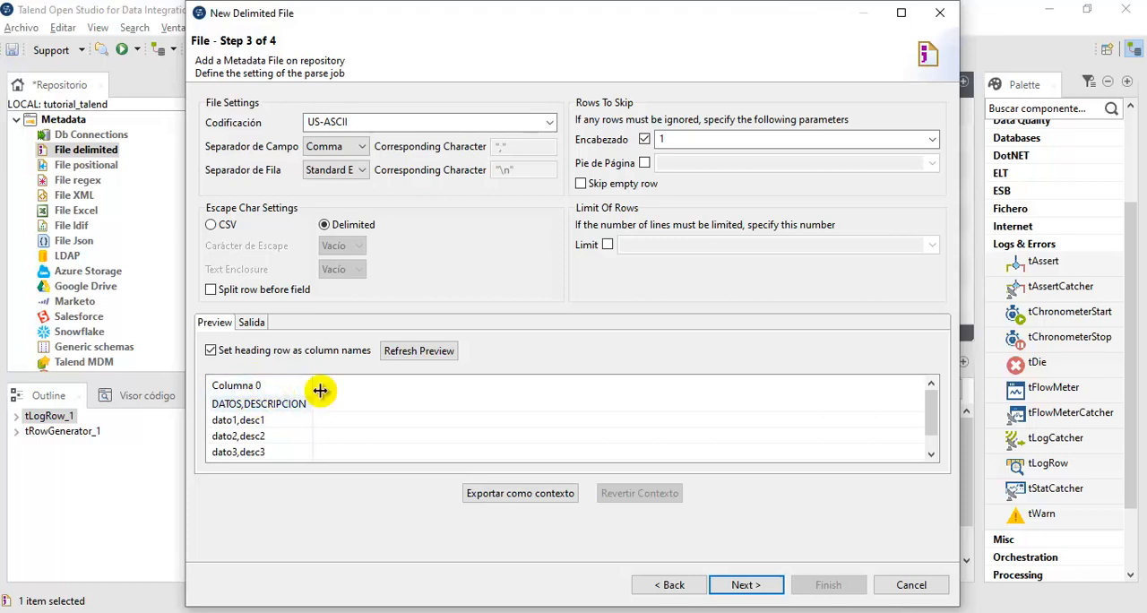
click(412, 352)
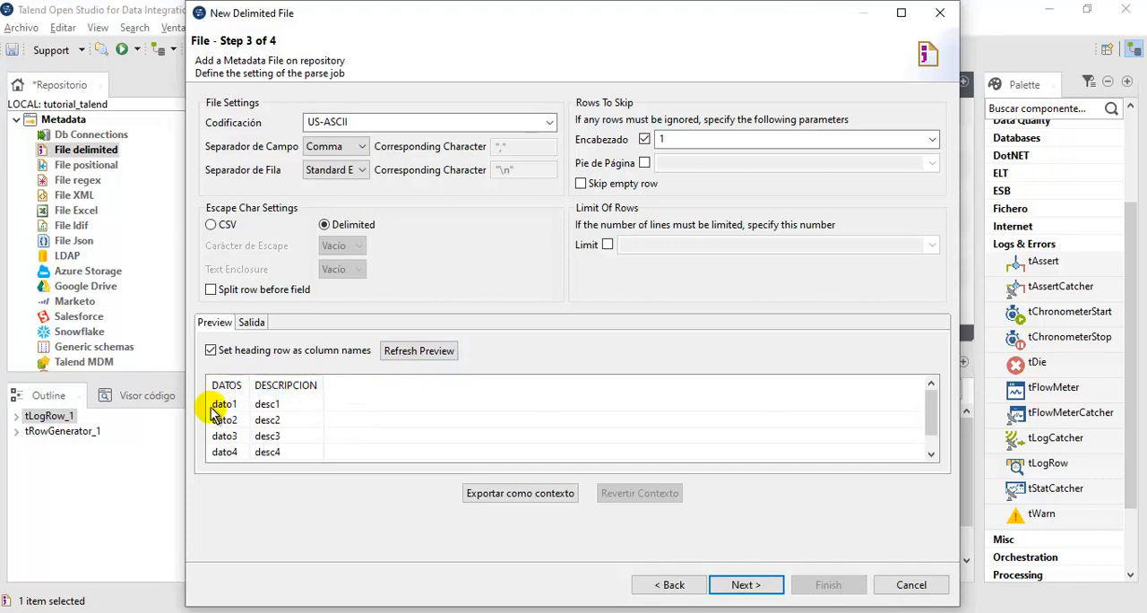
scroll(240, 414, down, 1)
scroll(242, 422, up, 1)
scroll(229, 414, down, 1)
scroll(258, 434, up, 1)
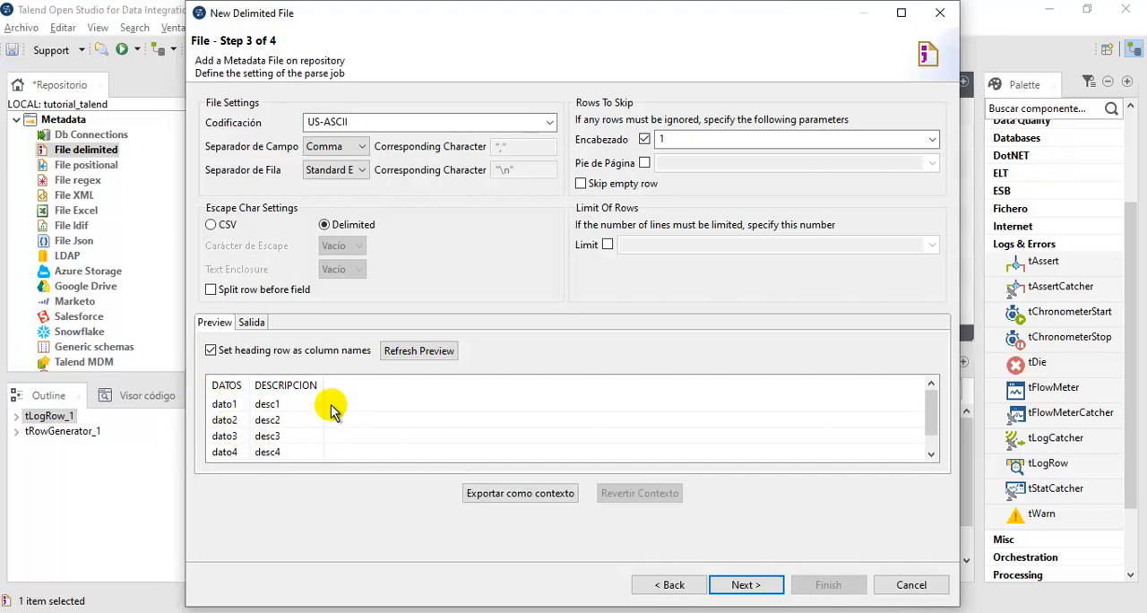
click(763, 585)
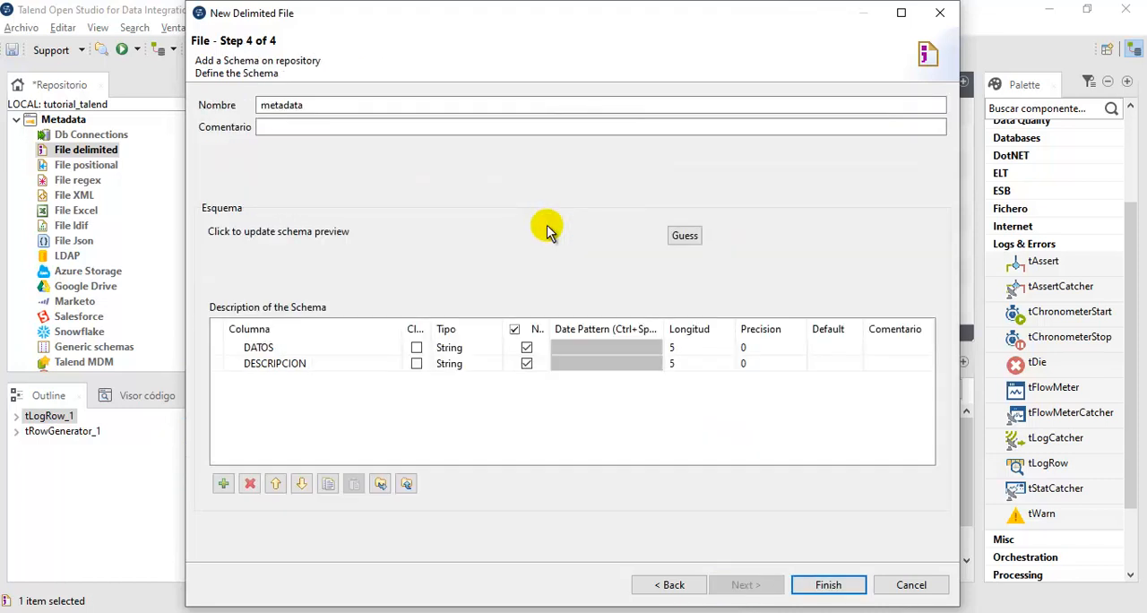
- Name the schema meta_datos, finish the delimited file definition, and expand File delimited in the repository metadata
double_click(299, 103)
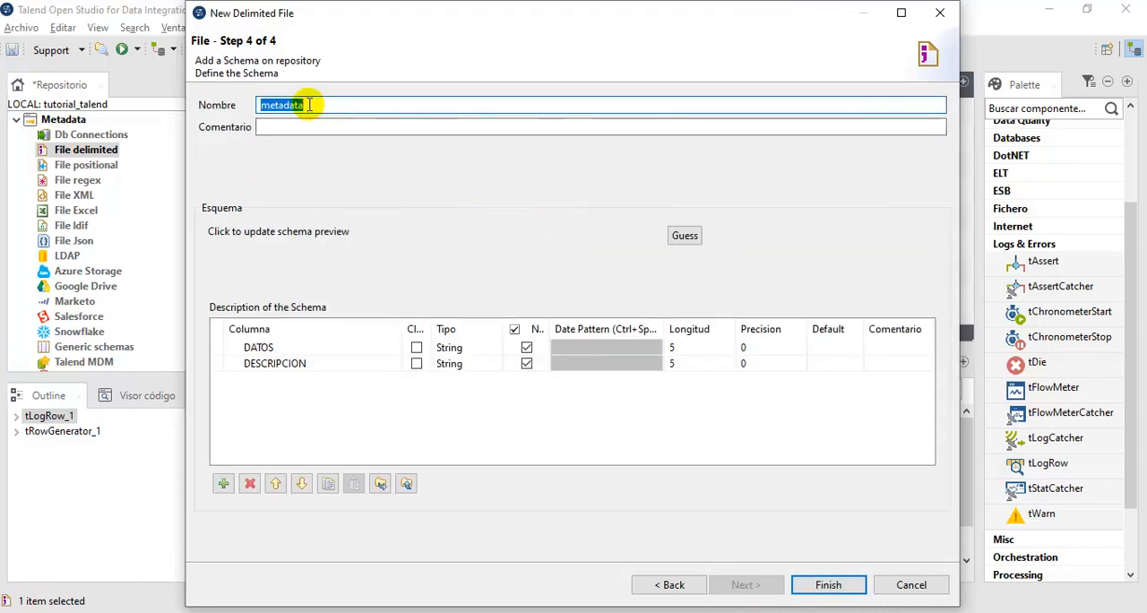
click(355, 111)
key(BackSpace)
key(BackSpace)
key(BackSpace)
key(BackSpace)
key(BackSpace)
key(BackSpace)
key(BackSpace)
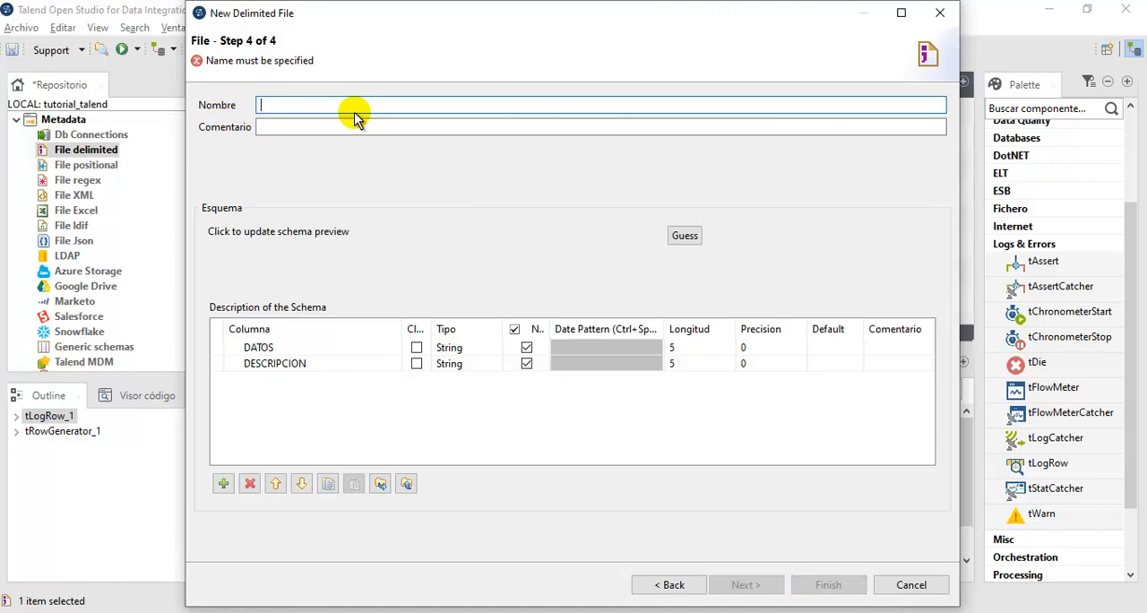
text(meta_datos)
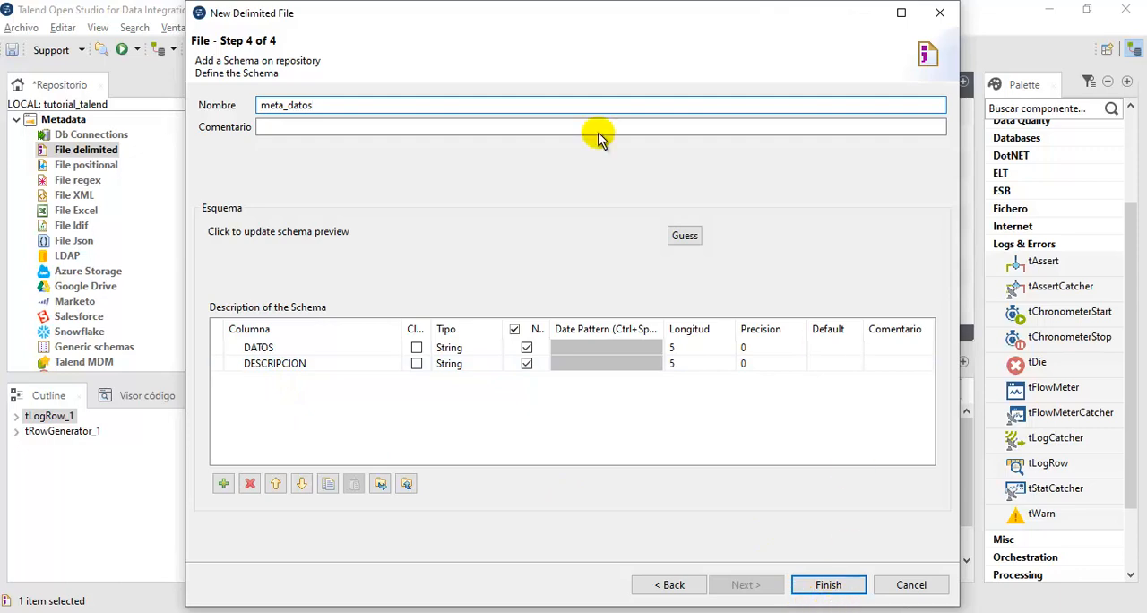
click(839, 584)
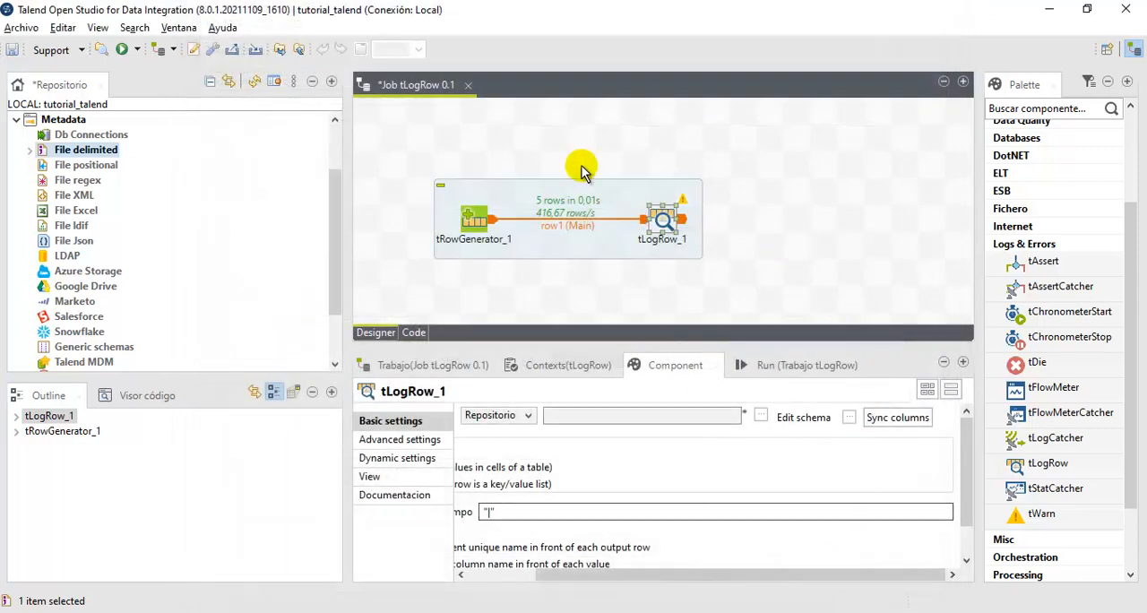
click(30, 150)
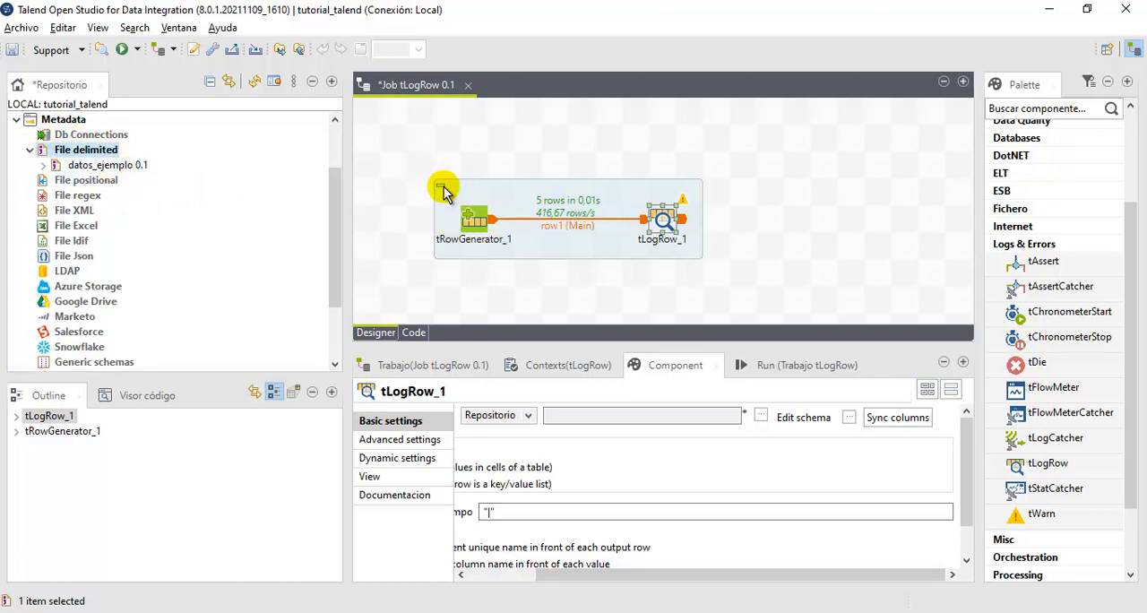
- Delete tRowGenerator_1 from the job design and select tLogRow_1
click(474, 215)
key(Delete)
click(665, 224)
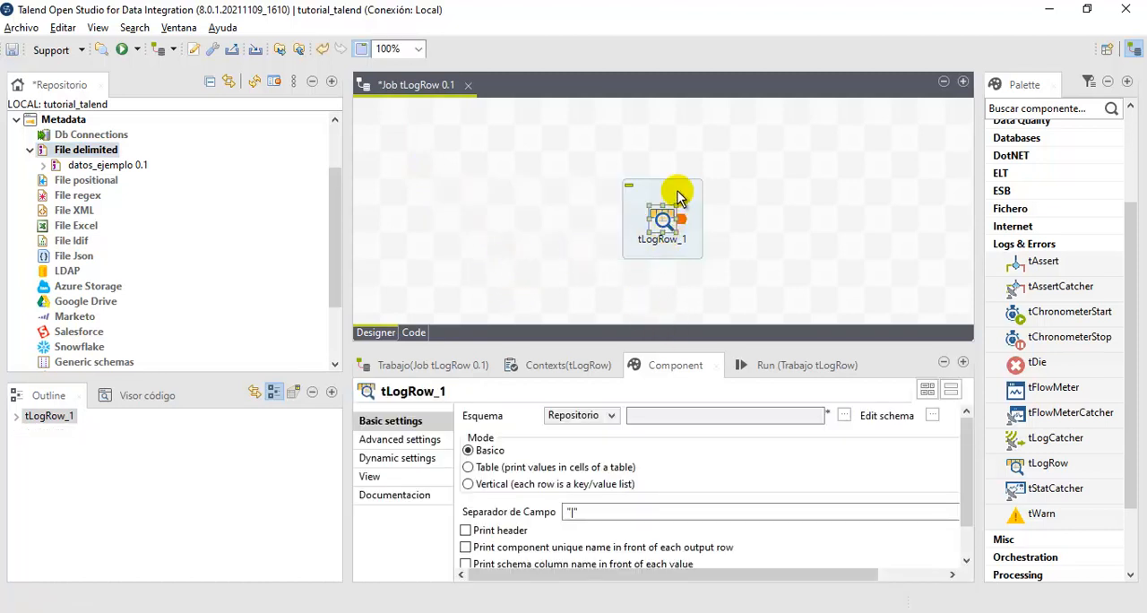
- View the current schema of tLogRow_1, close it, and expand datos_ejemplo in the repository to reveal its schema
click(932, 415)
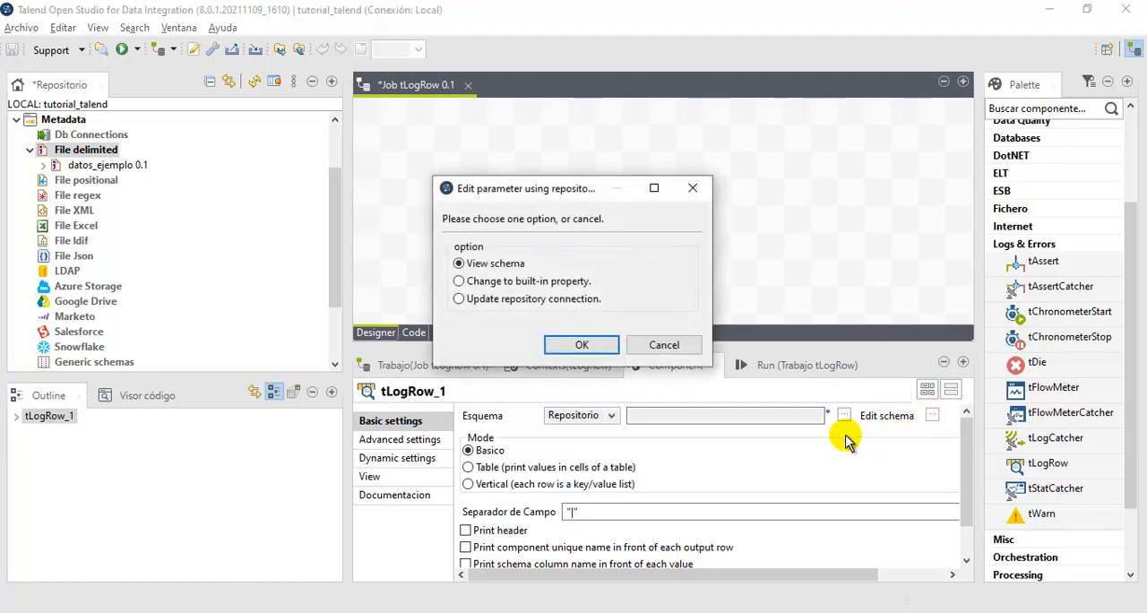
click(563, 344)
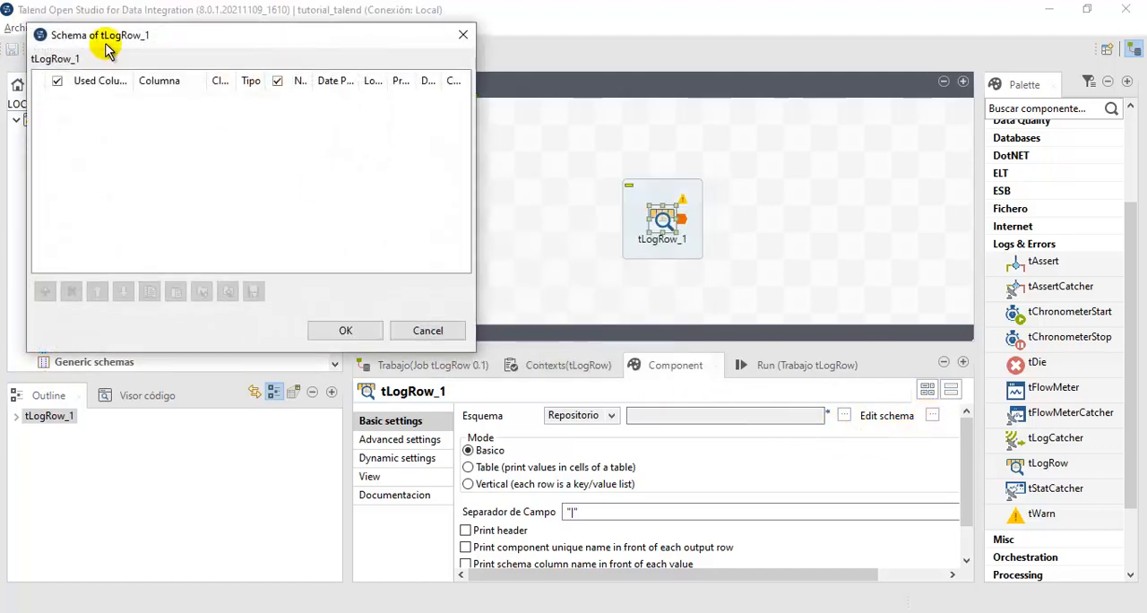
click(344, 331)
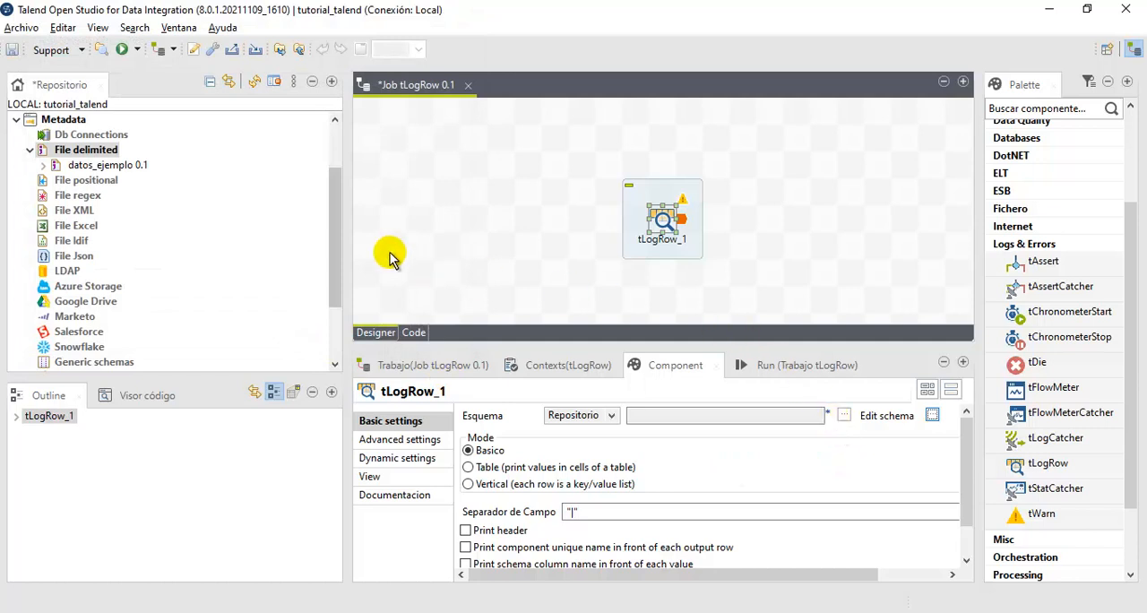
click(43, 165)
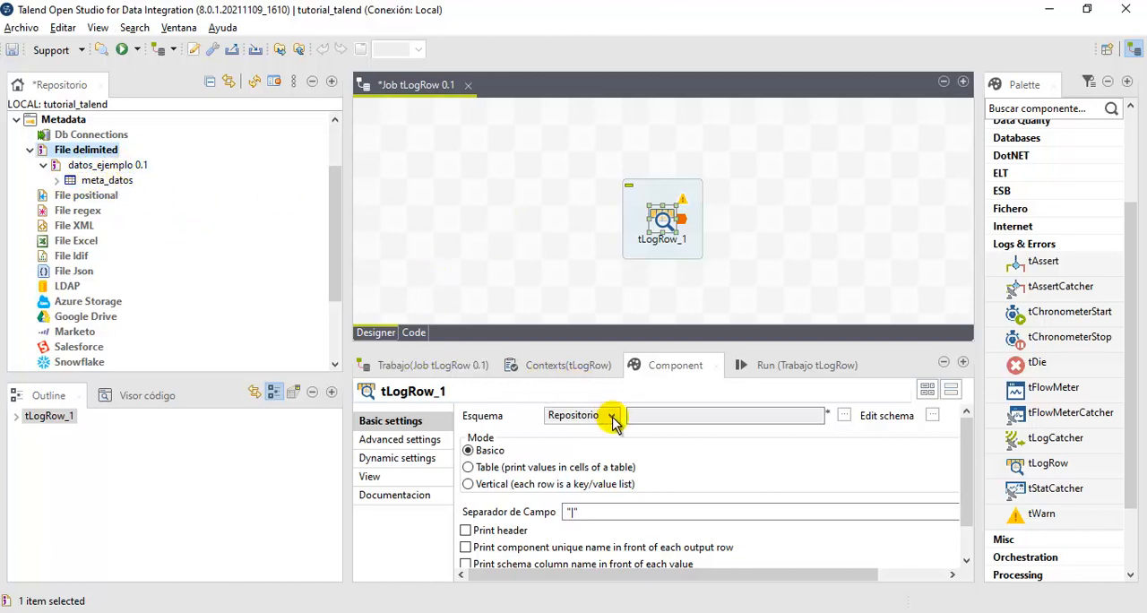
- Assign the repository schema meta_datos from the delimited file datos_ejemplo to tLogRow_1
click(843, 415)
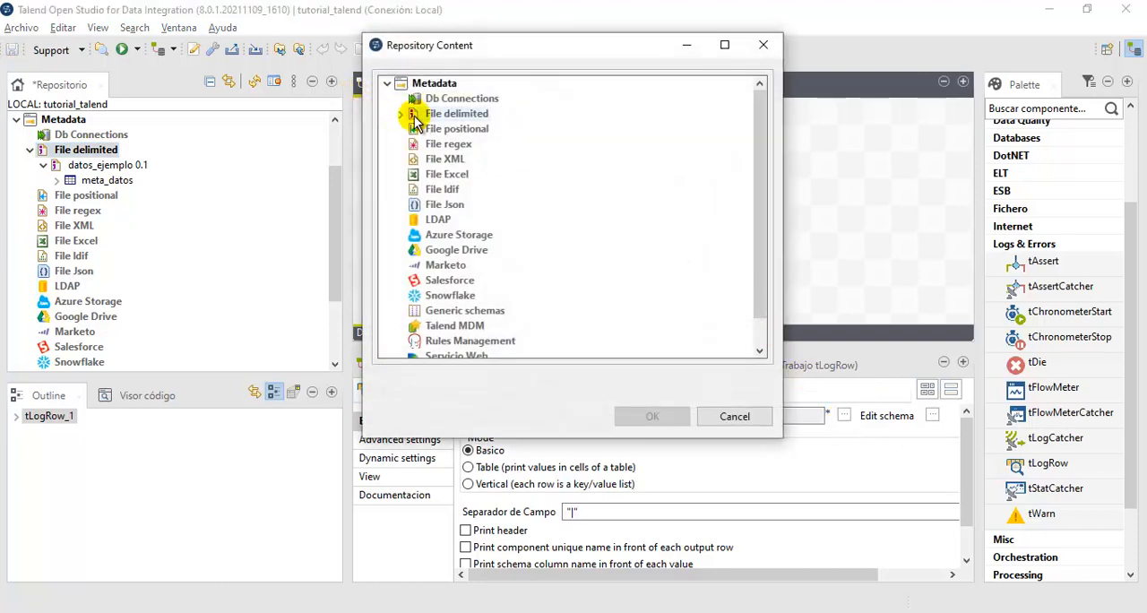
click(401, 114)
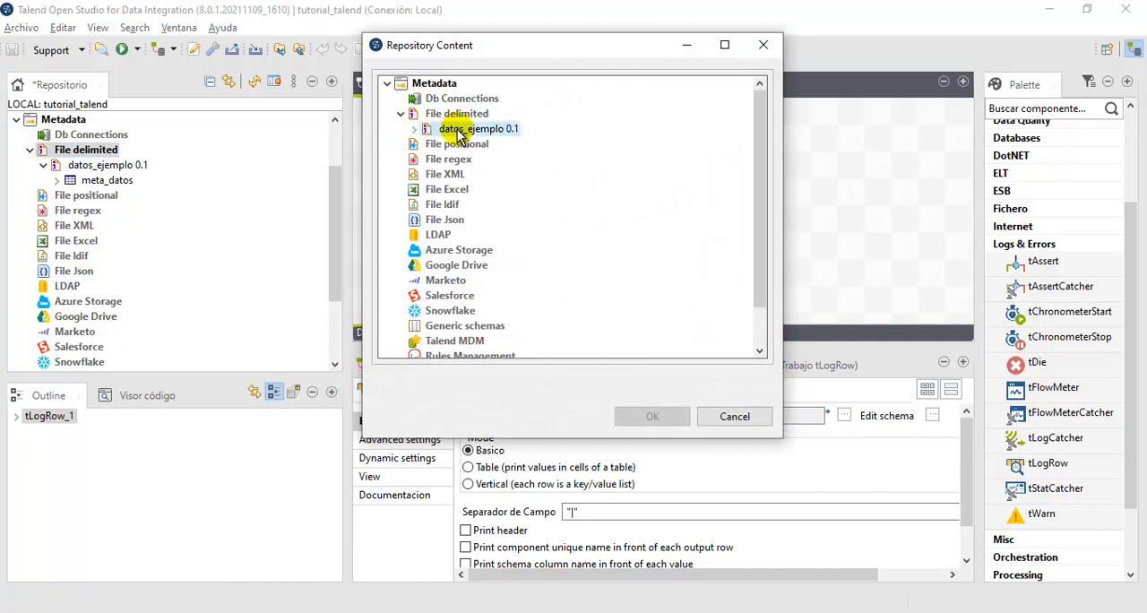
click(415, 129)
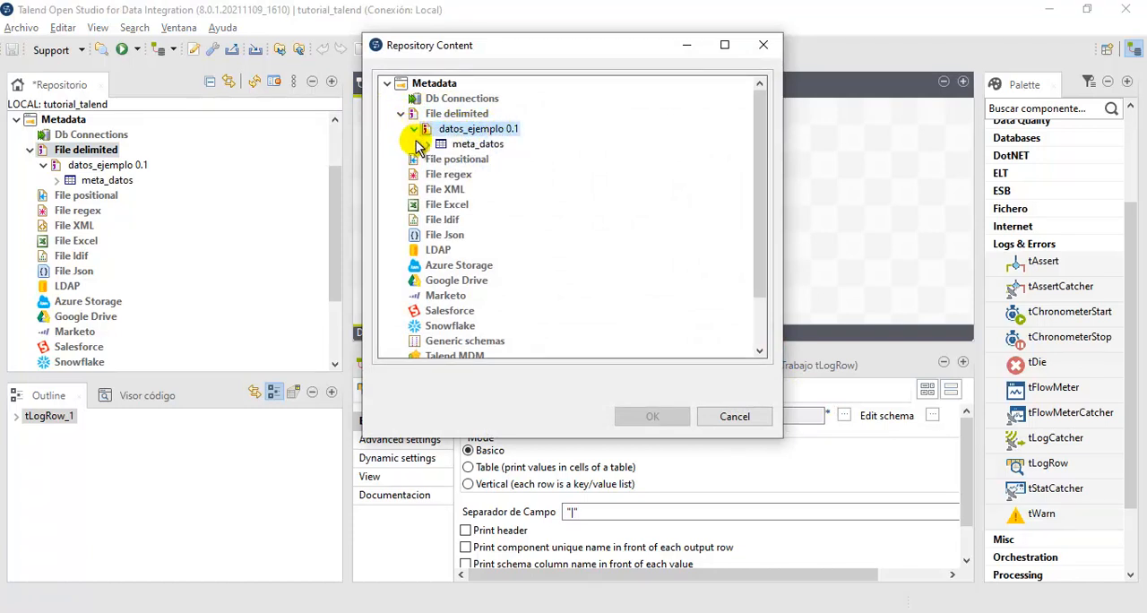
click(465, 144)
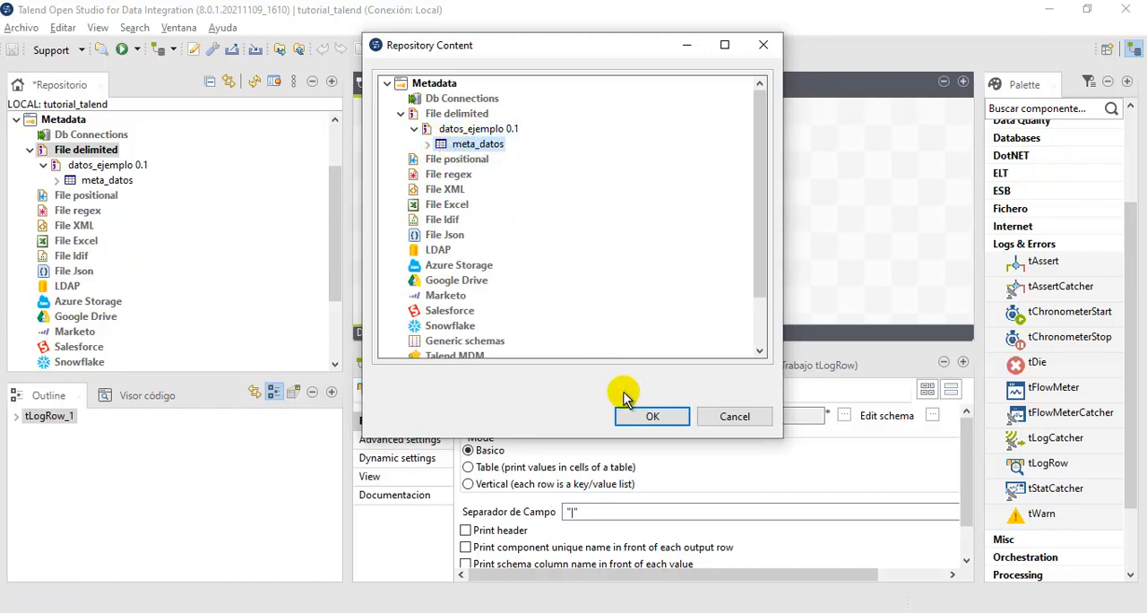
click(647, 419)
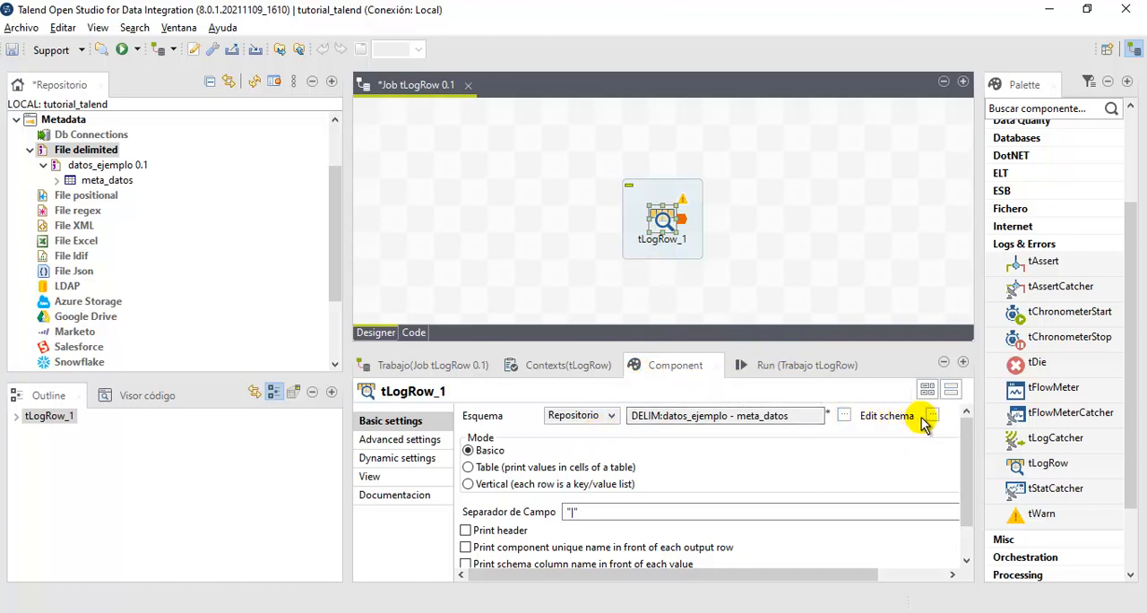
click(844, 416)
click(734, 415)
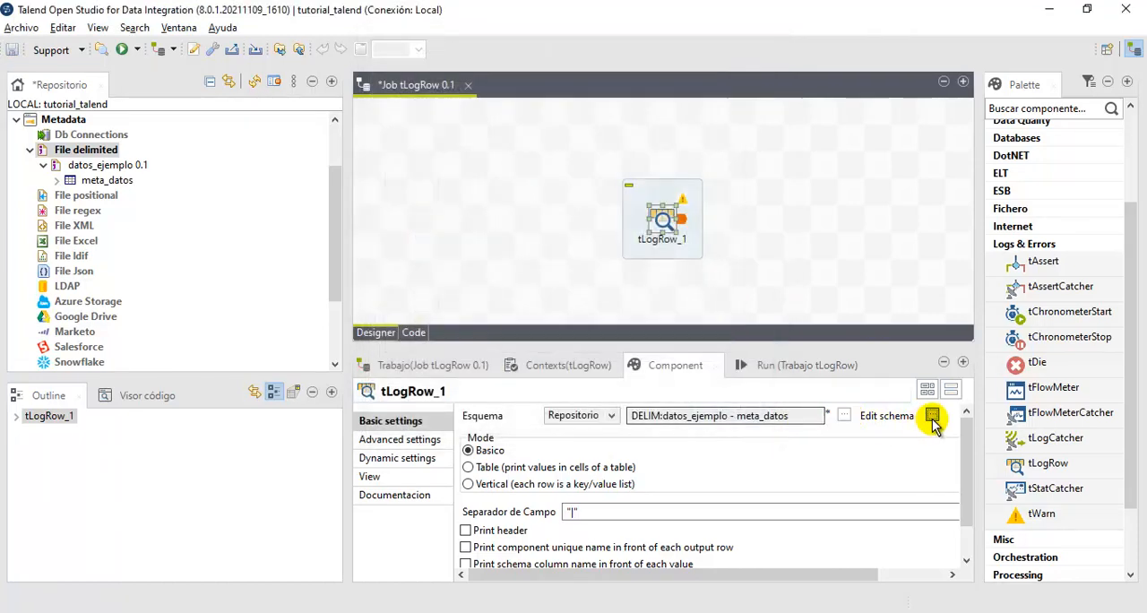
- Review the columns in the schema of tLogRow_1, moving its window aside for comparison, and close it
click(932, 416)
click(582, 344)
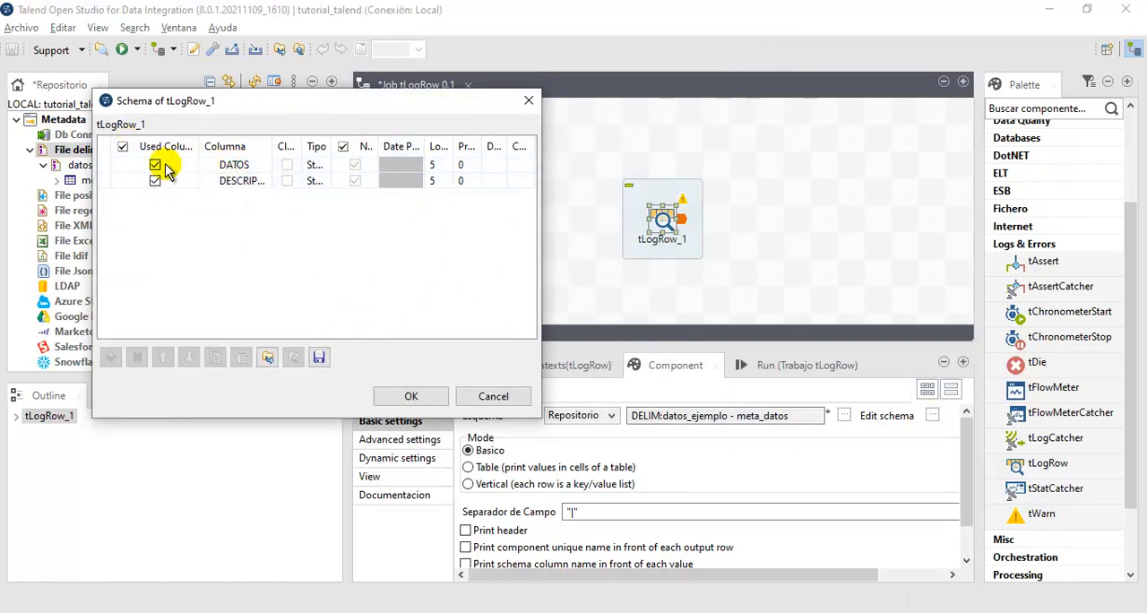
drag(238, 106, 717, 87)
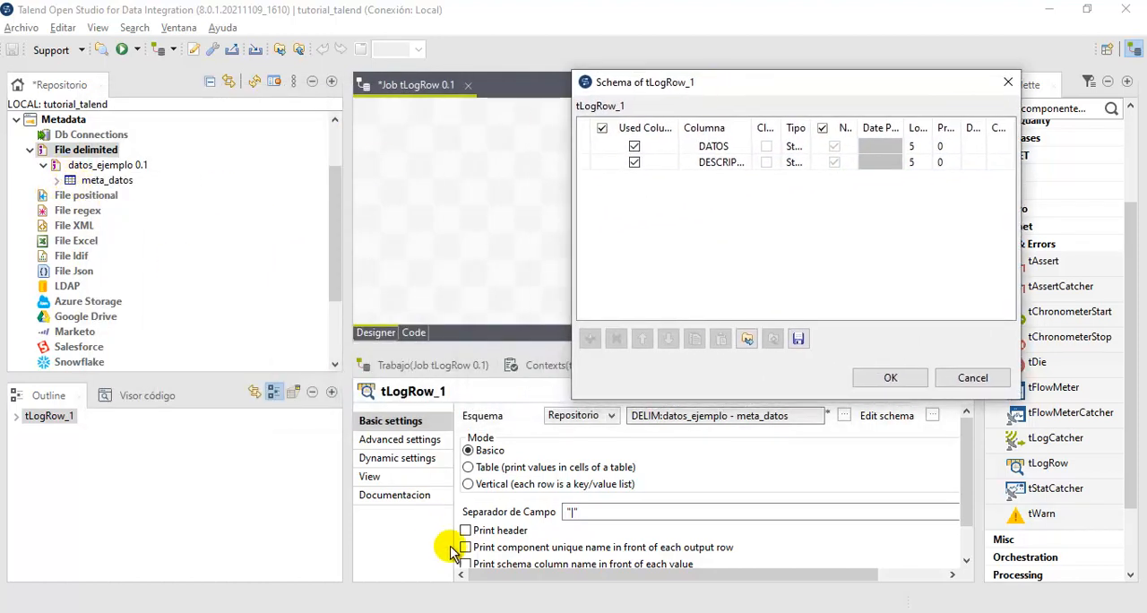
click(501, 612)
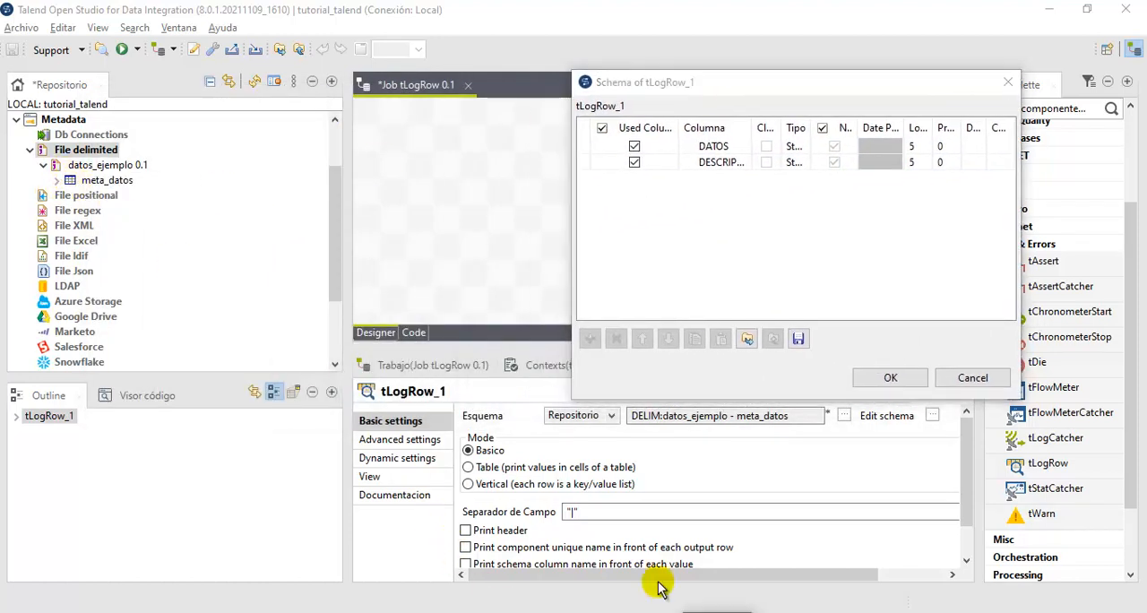
click(789, 90)
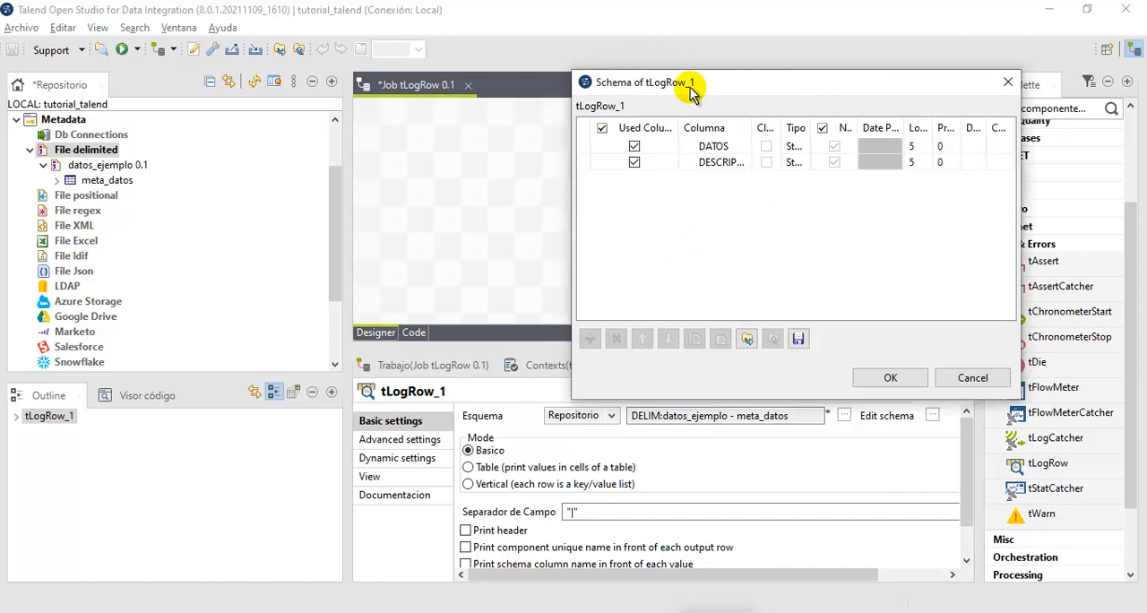
drag(690, 90, 486, 98)
click(642, 369)
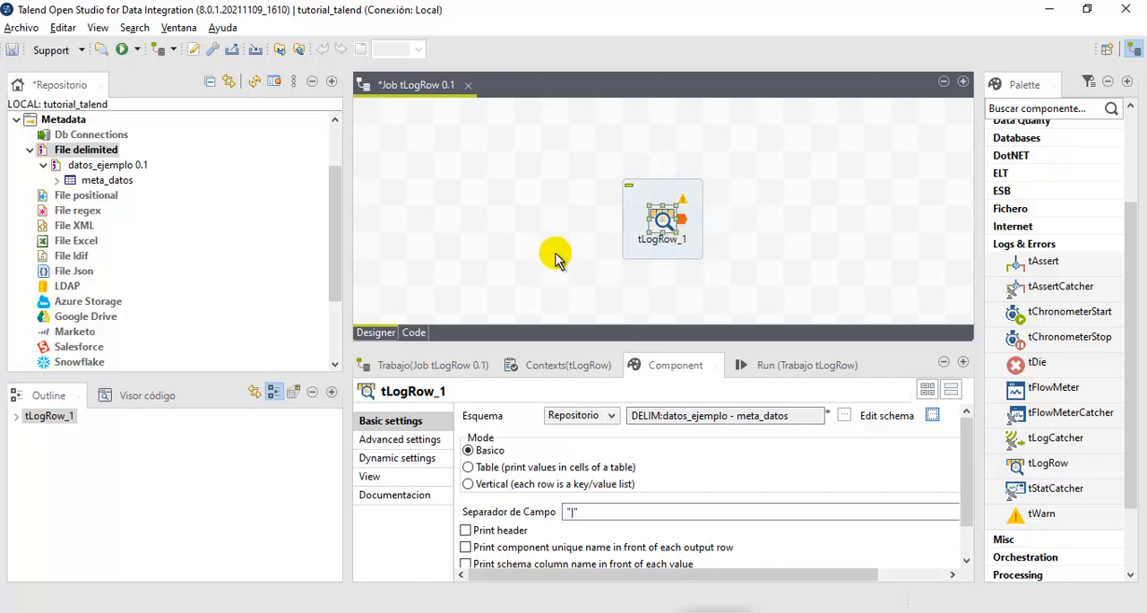
- Run the tLogRow job with only tLogRow_1 in it, and return to the component settings
click(788, 365)
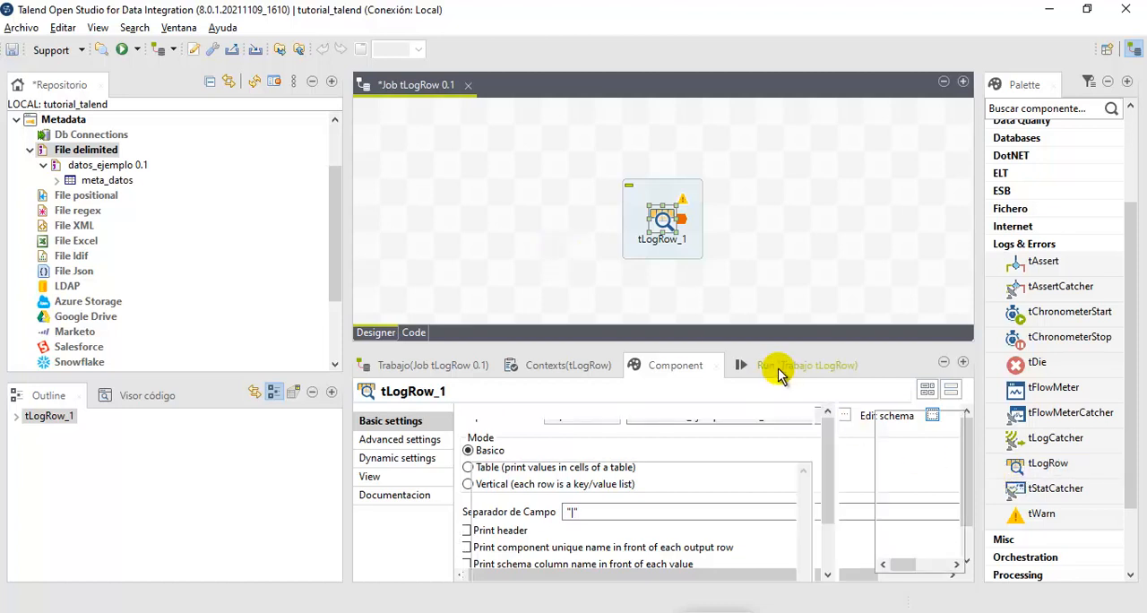
click(524, 436)
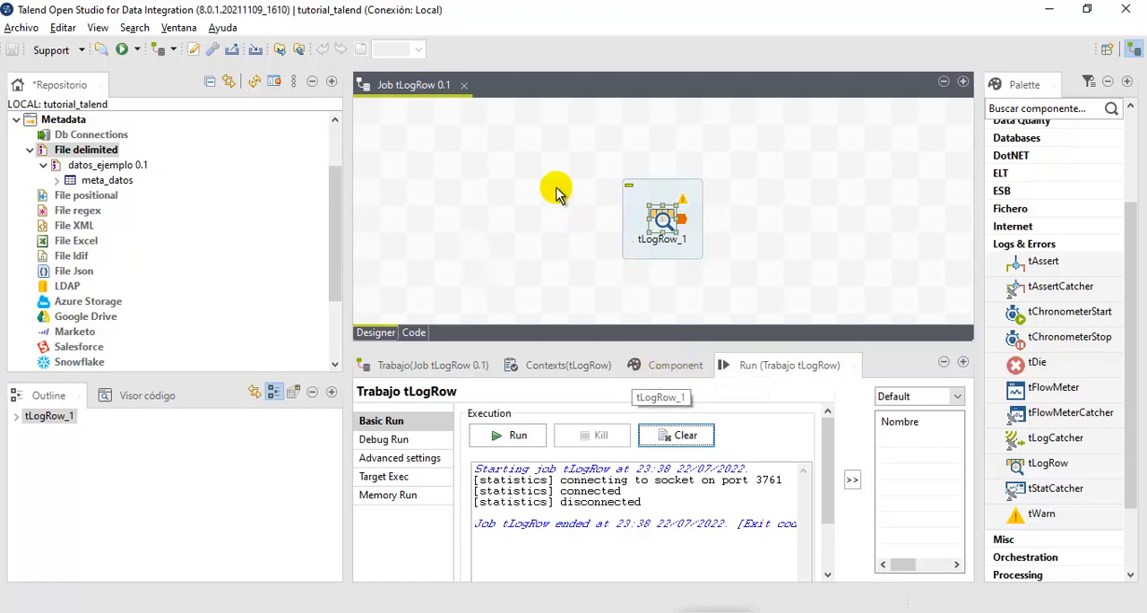
click(551, 185)
click(675, 364)
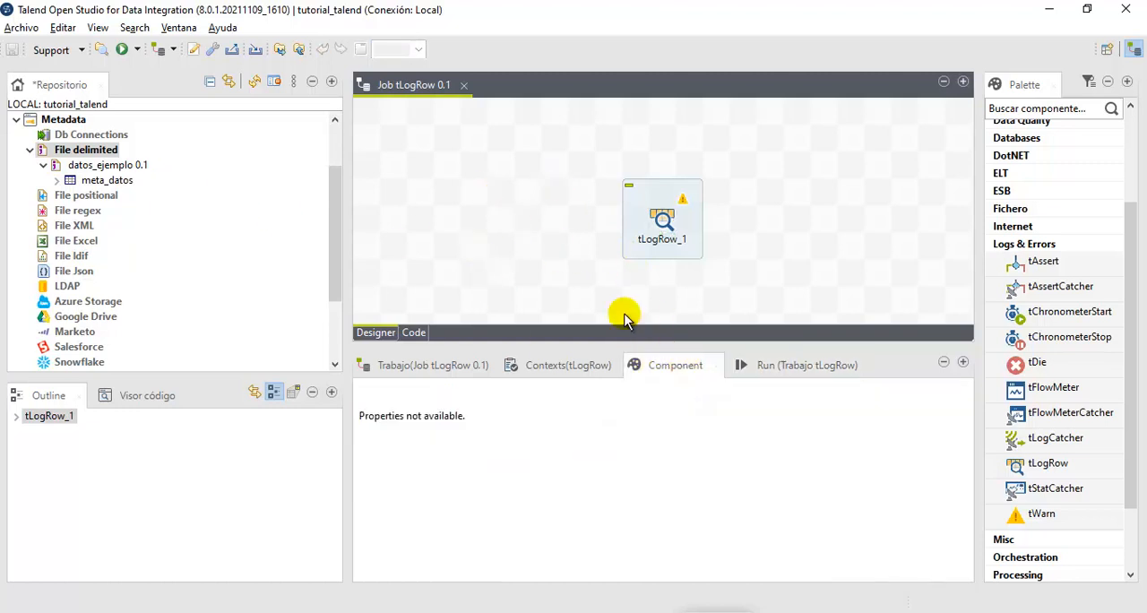
- Add a tRowGenerator component beside tLogRow_1 and give it two new columns in its editor
click(1026, 244)
text(t)
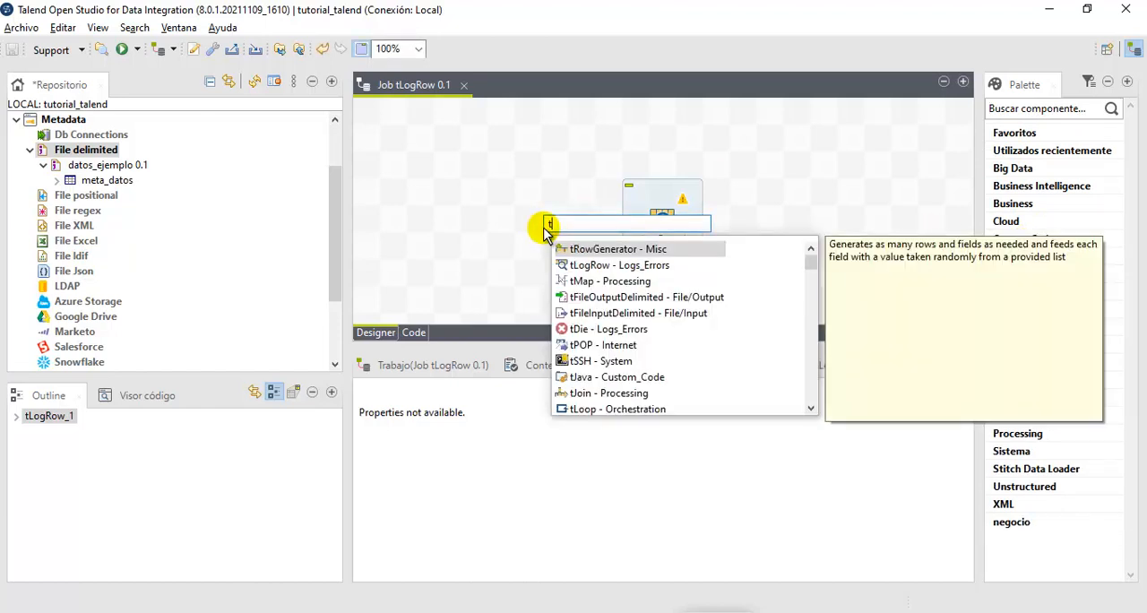
key(Return)
double_click(555, 231)
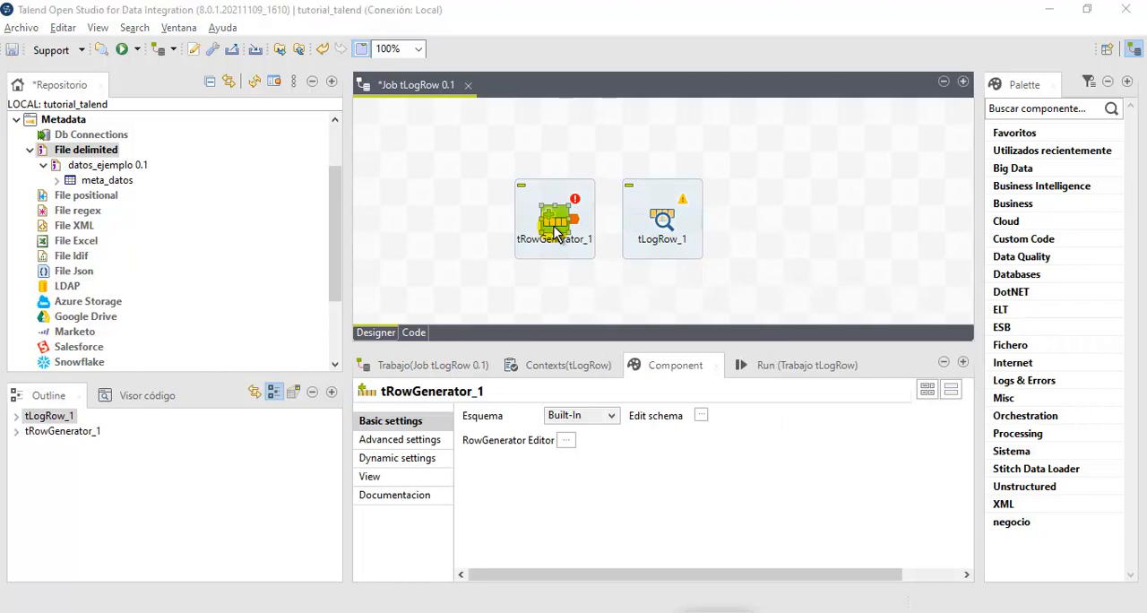
click(70, 257)
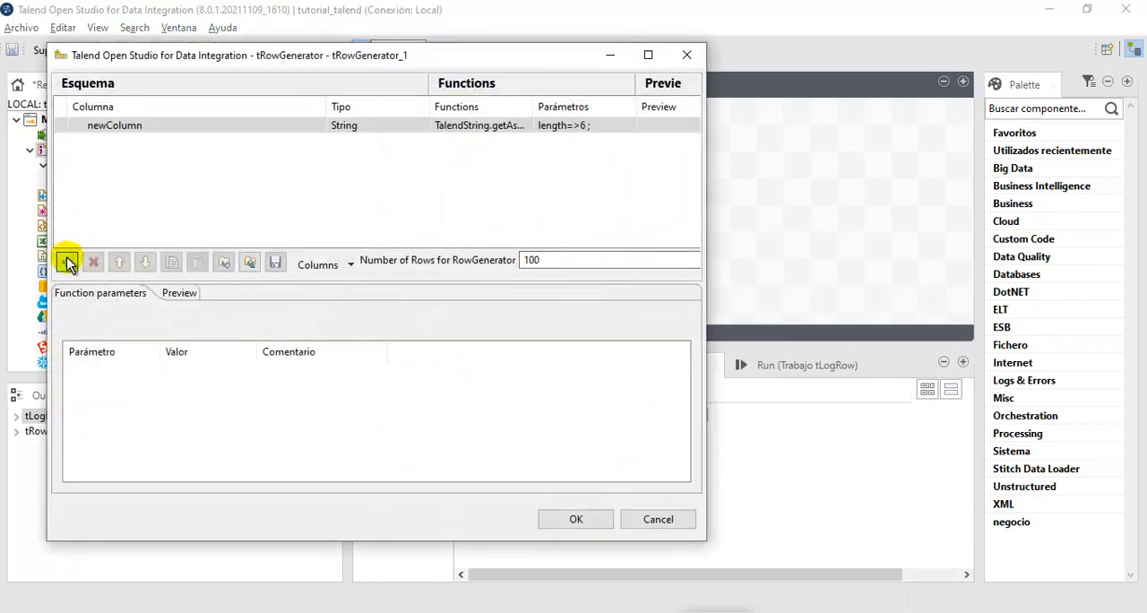
click(70, 257)
drag(246, 60, 370, 276)
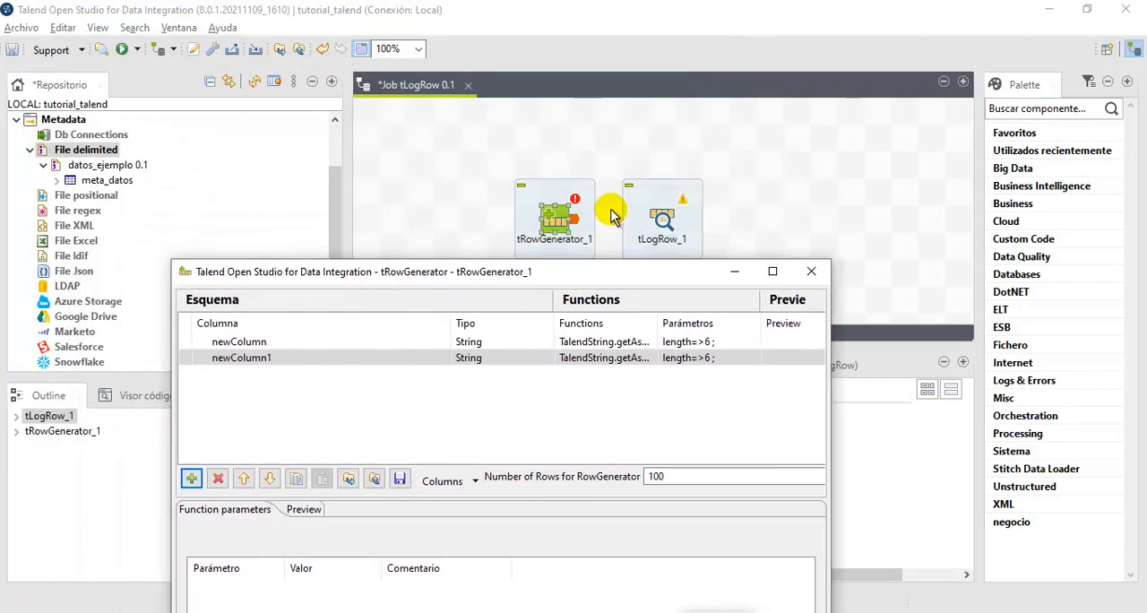
- Name the row generator's first column DATOS, give the second a name beginning with DESC, and accept the schema
click(290, 345)
click(290, 345)
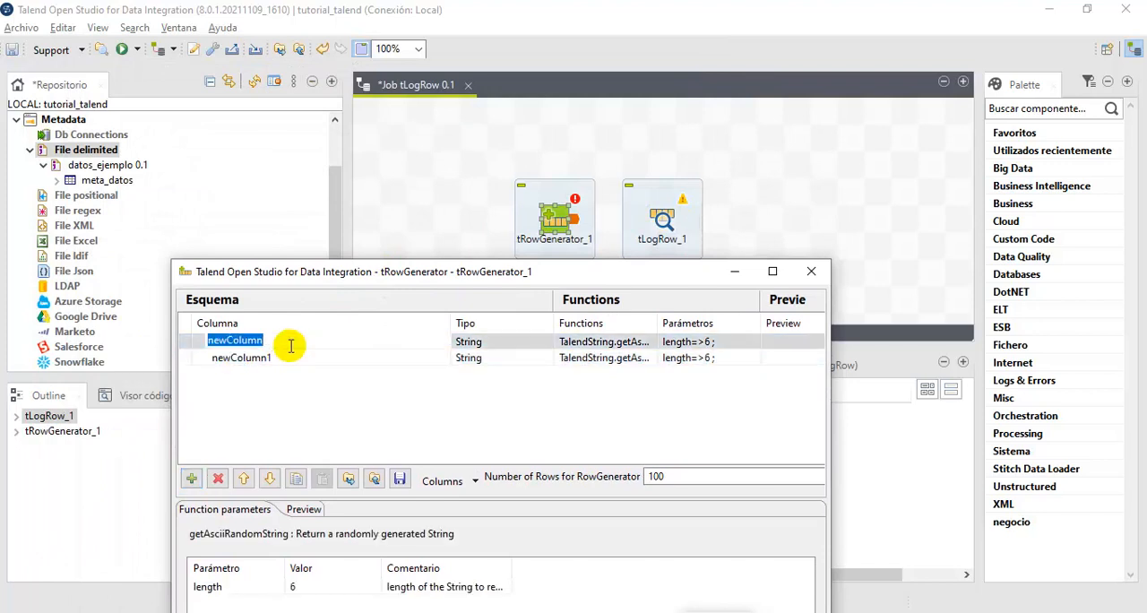
click(290, 357)
click(286, 358)
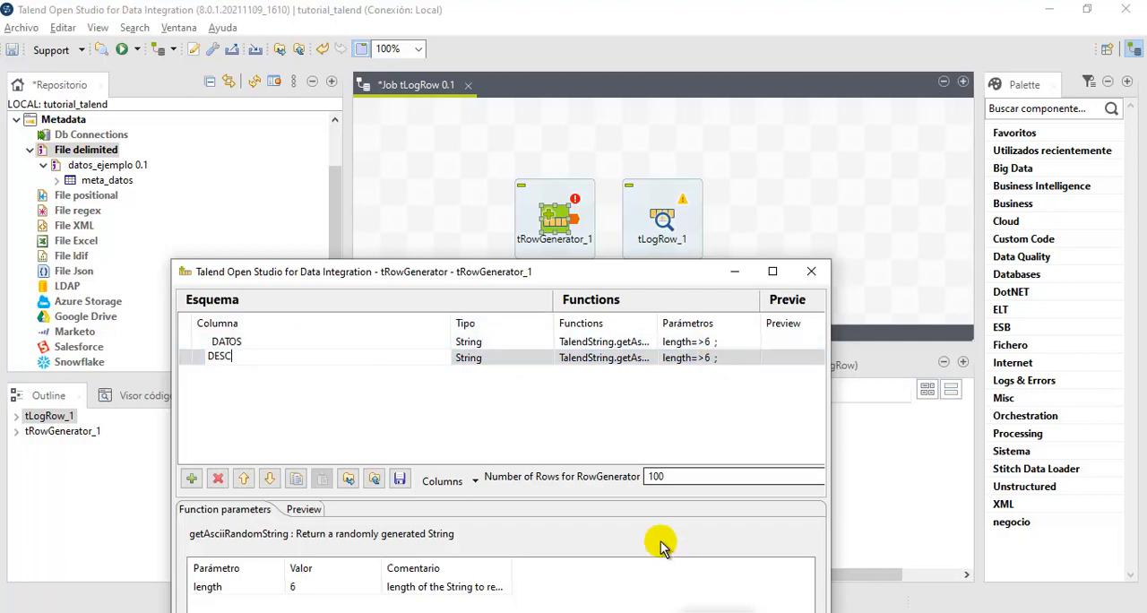
drag(660, 274, 640, 130)
click(679, 591)
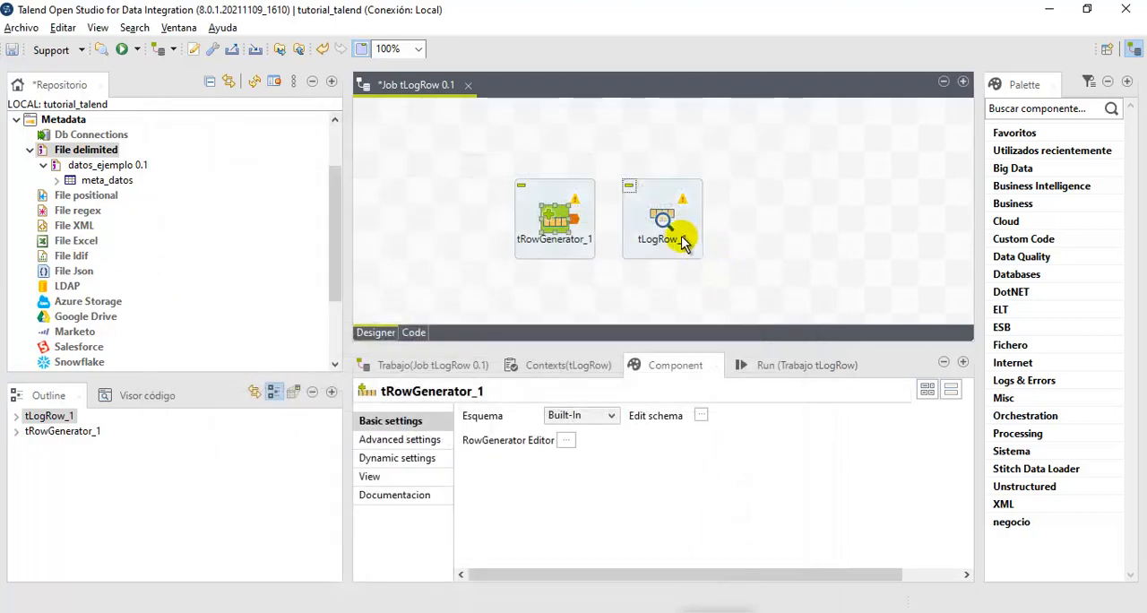
- Check the full name of the second column in the schema of tLogRow_1, widening the Columna field, and close it
click(672, 222)
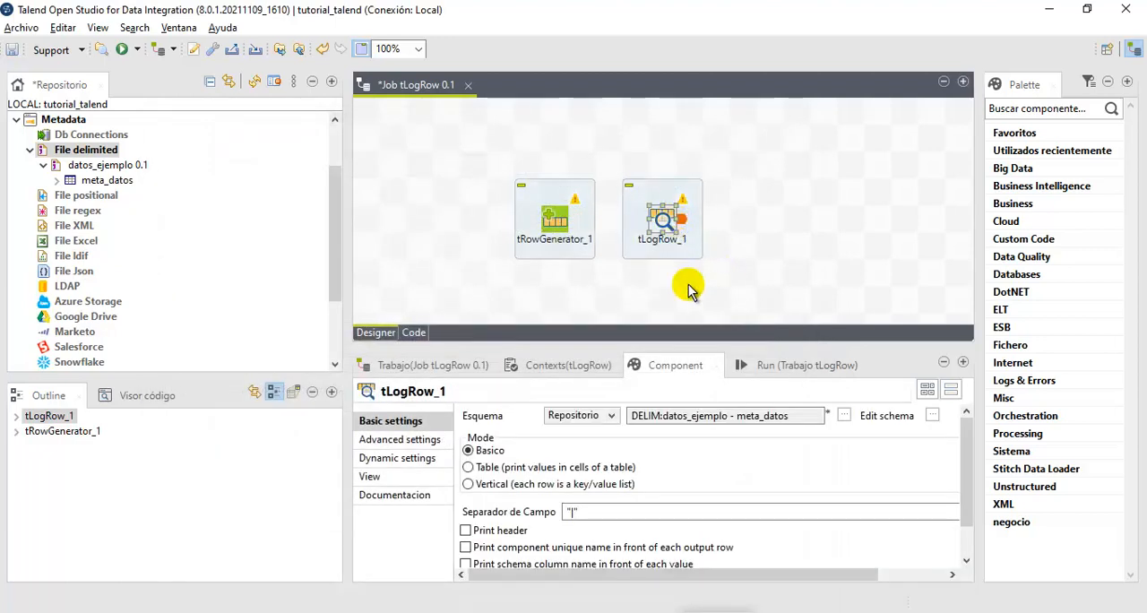
click(932, 417)
click(563, 341)
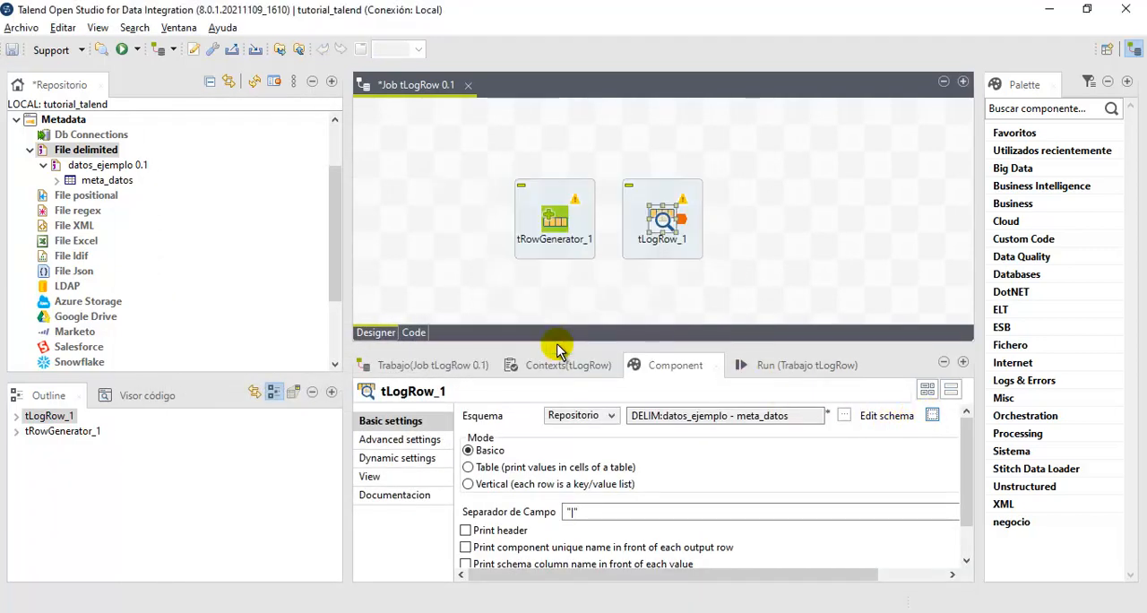
click(257, 203)
drag(296, 169, 378, 169)
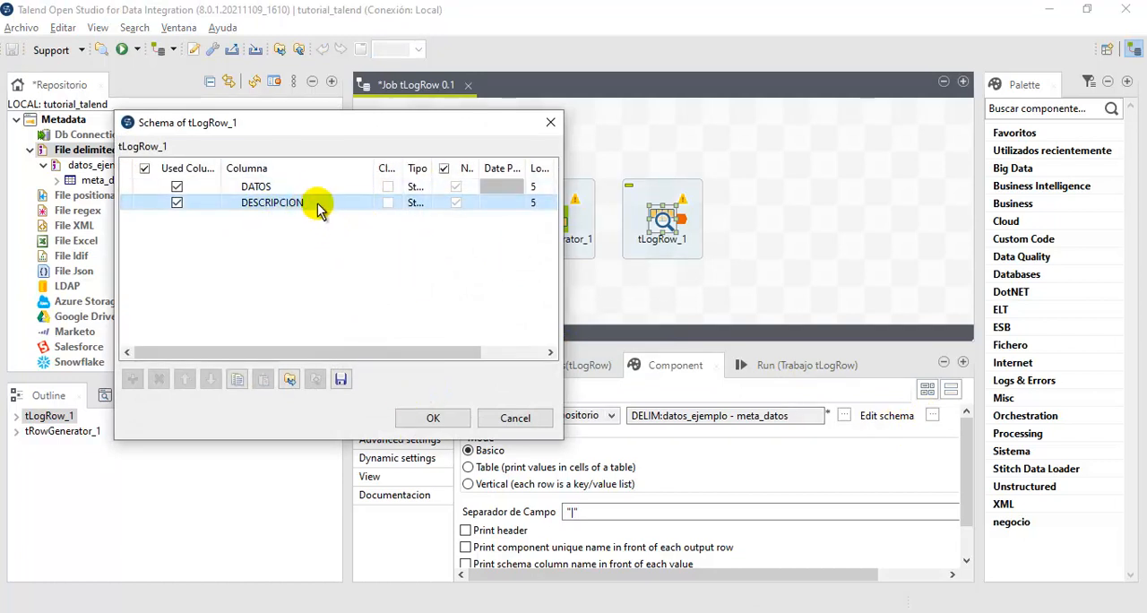
click(432, 417)
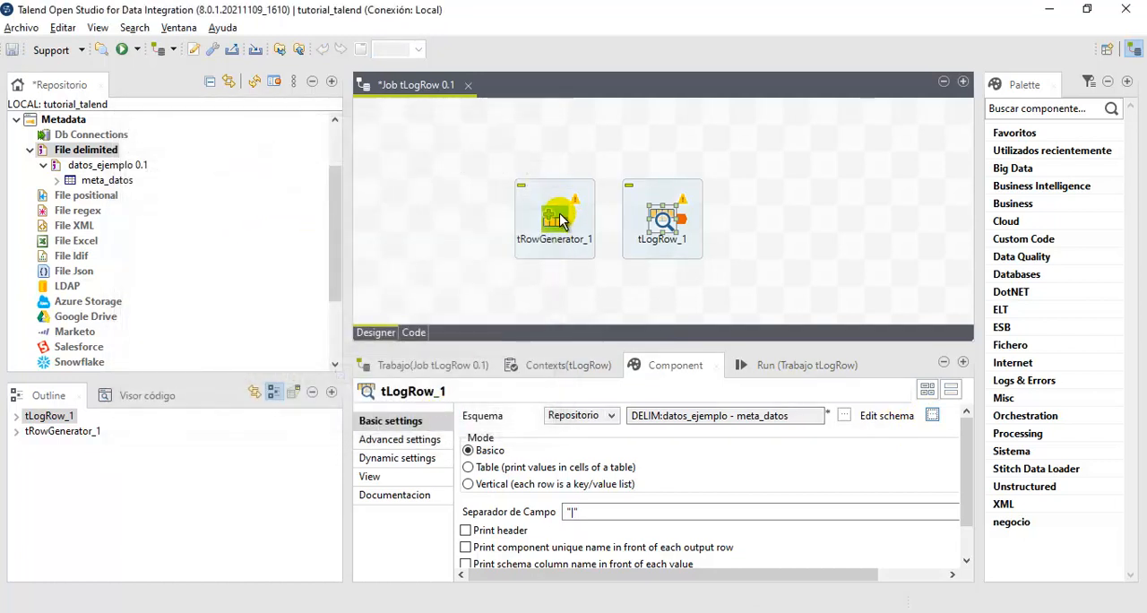
- Rename the second column of tRowGenerator_1 to DESCRIPCION and accept the change
double_click(556, 220)
click(237, 210)
click(234, 210)
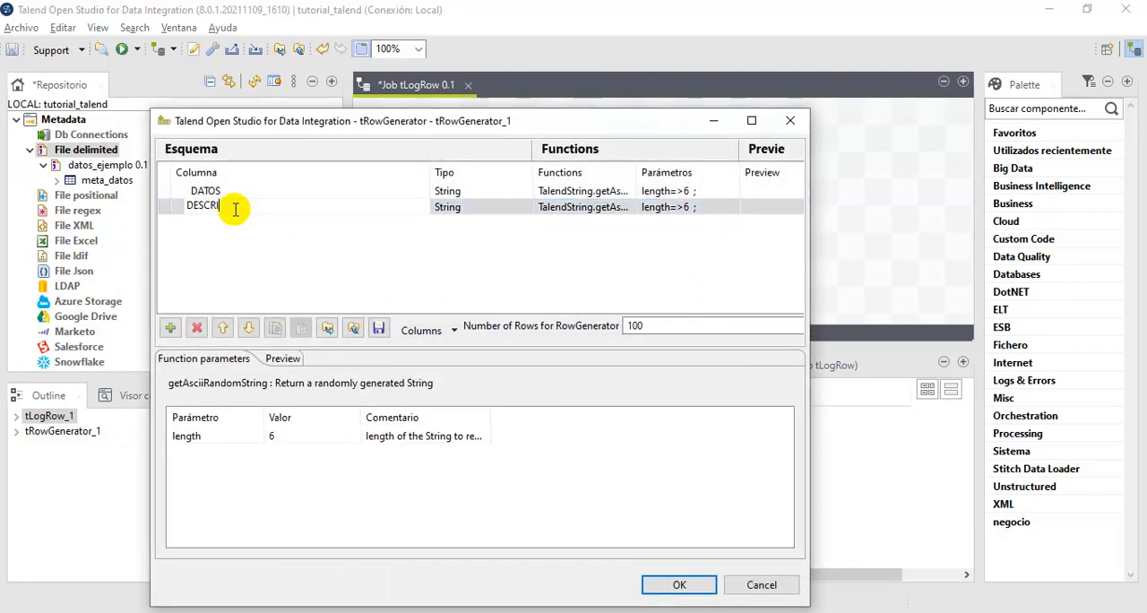
text(DESCRIPCION)
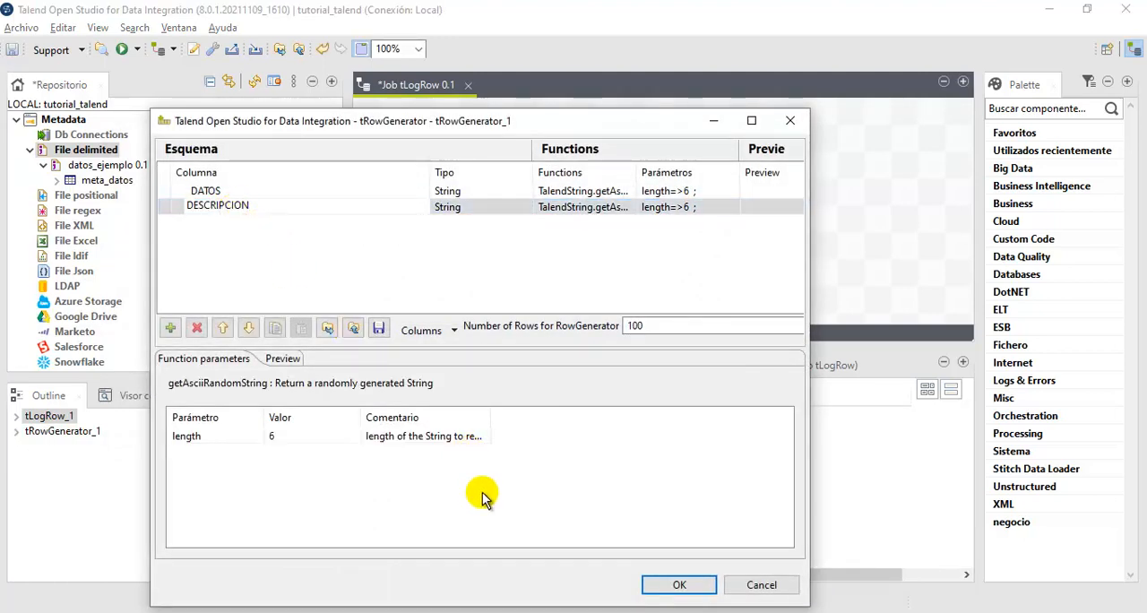
click(680, 584)
- Try to connect tRowGenerator_1 to tLogRow_1, and delete tRowGenerator_1 from the job design
drag(583, 228, 674, 231)
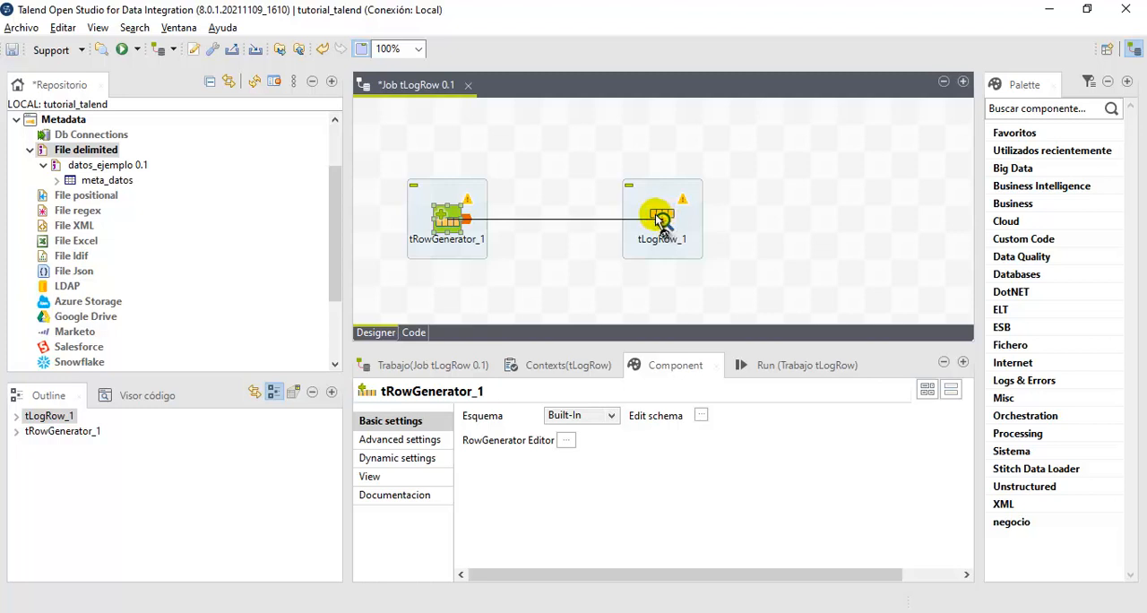
drag(659, 220, 452, 226)
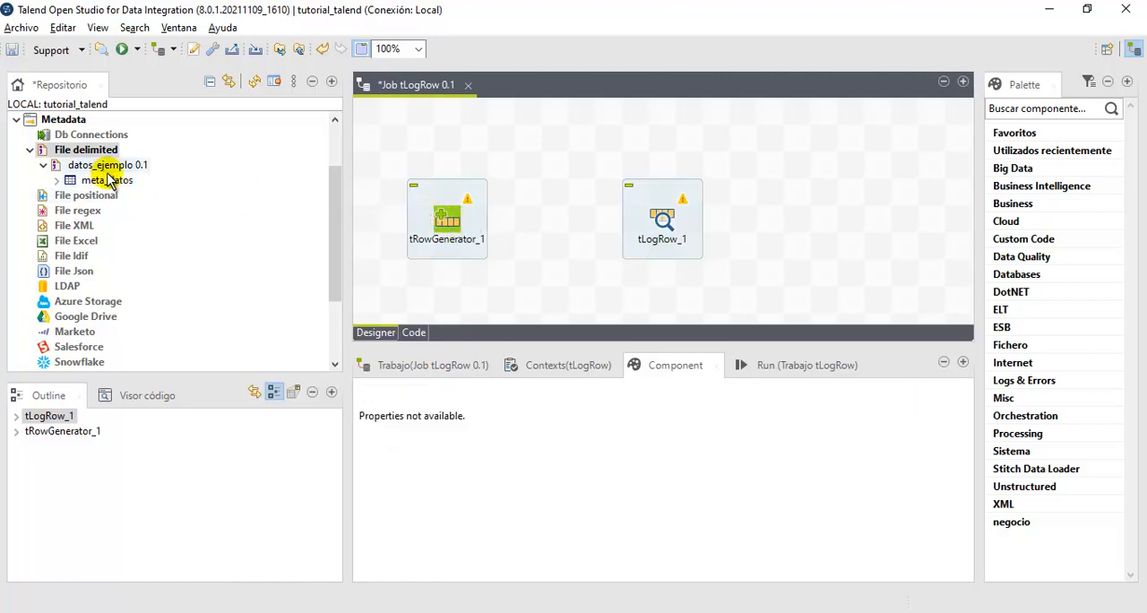
click(444, 226)
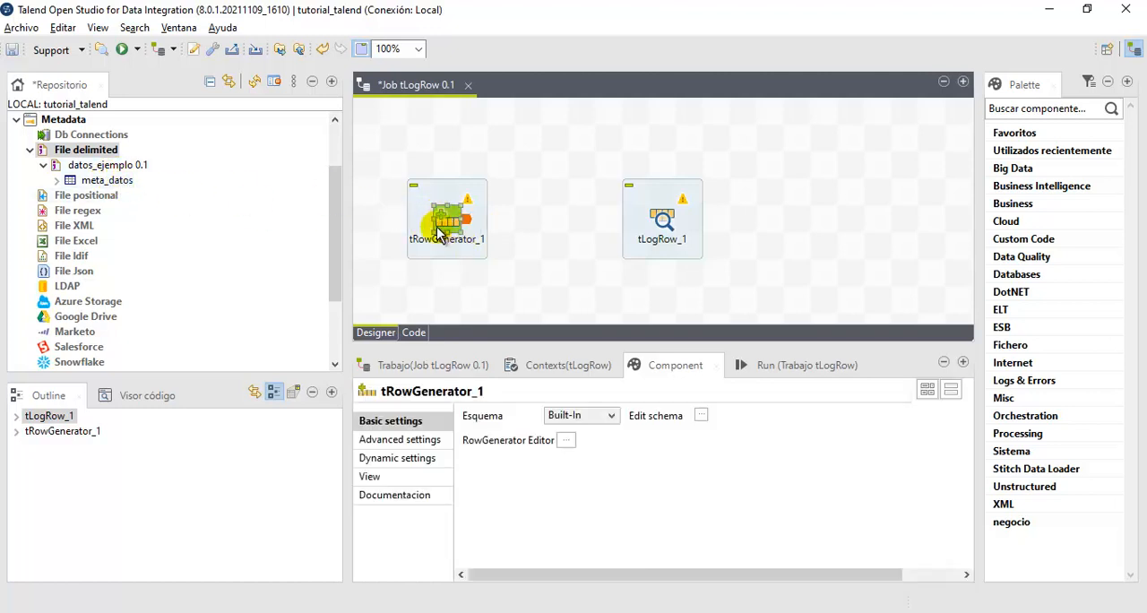
key(Delete)
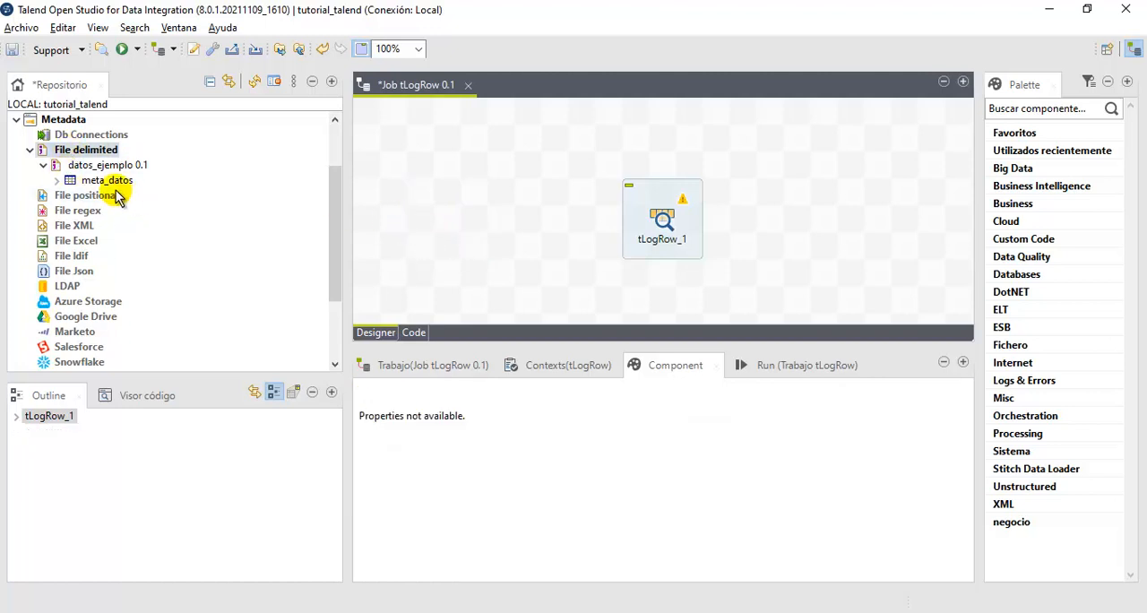
- Add the repository schema meta_datos to the job as a tFileInputDelimited component and view its settings and those of tLogRow_1
drag(79, 182, 436, 212)
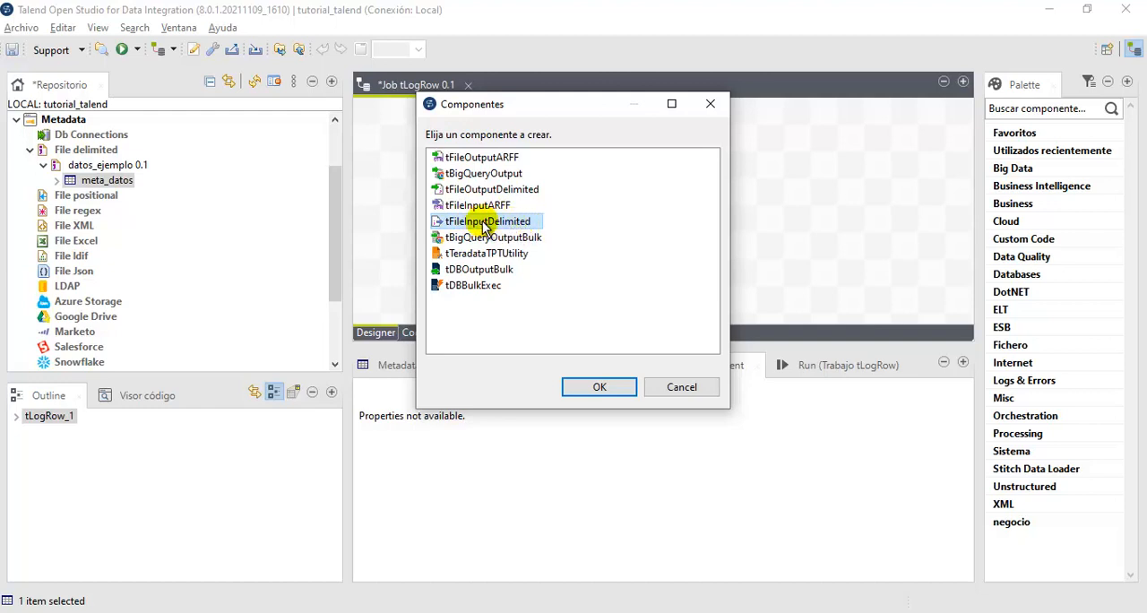
click(595, 387)
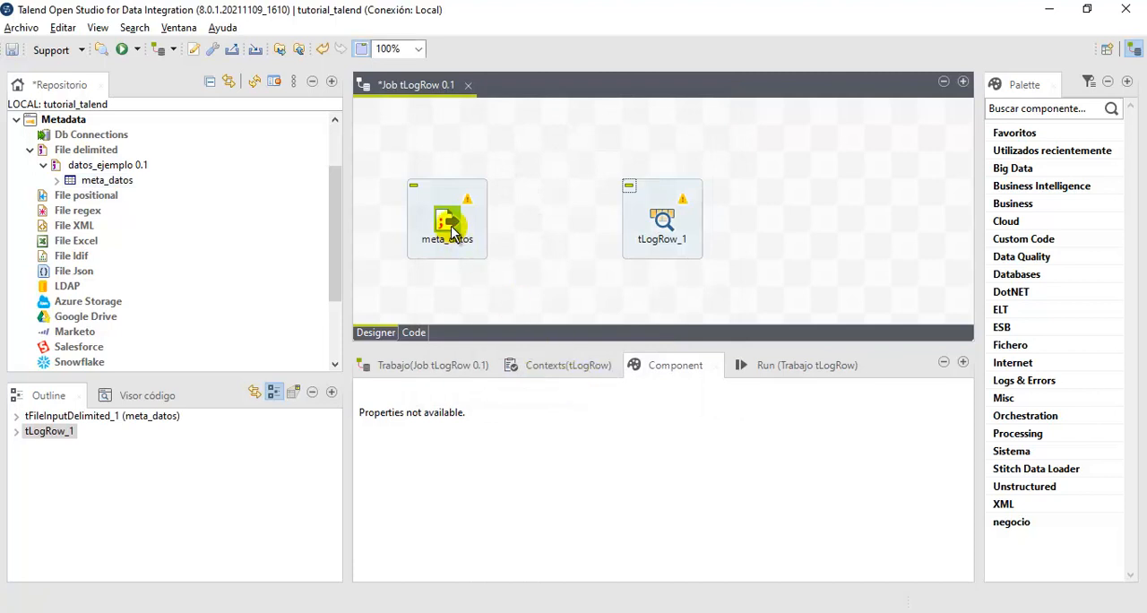
click(451, 232)
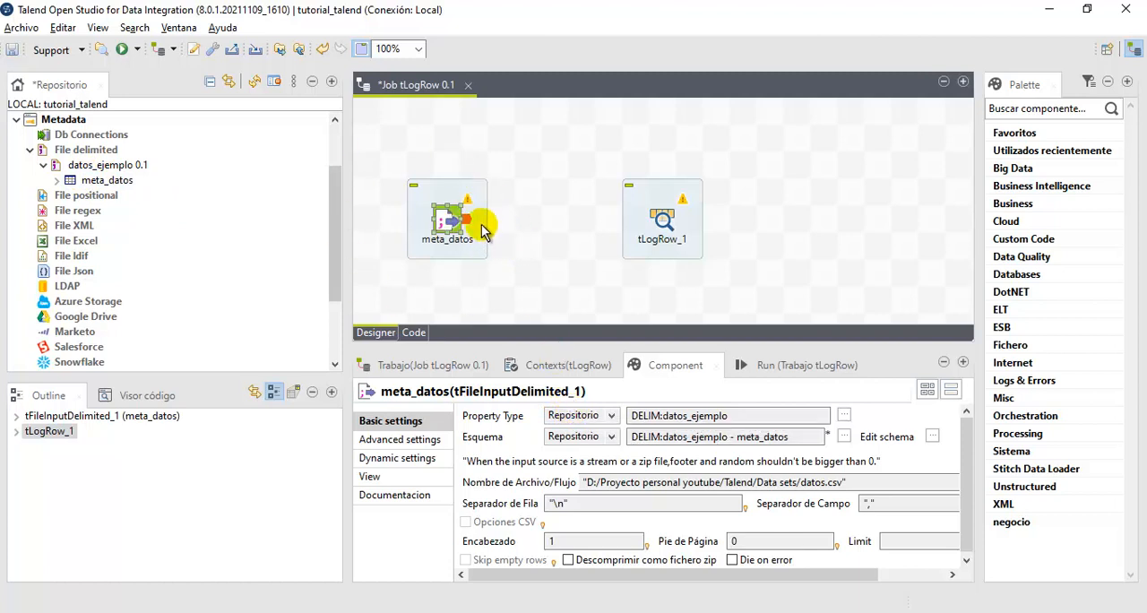
click(684, 225)
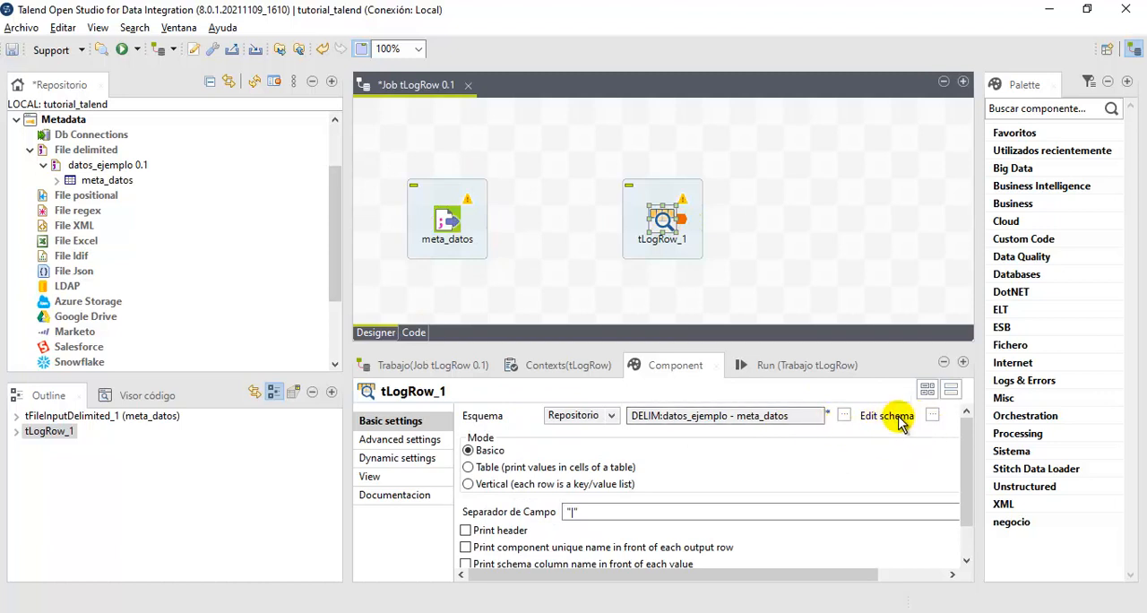
- Connect the meta_datos input component to tLogRow_1 with a main row in the job design
click(463, 238)
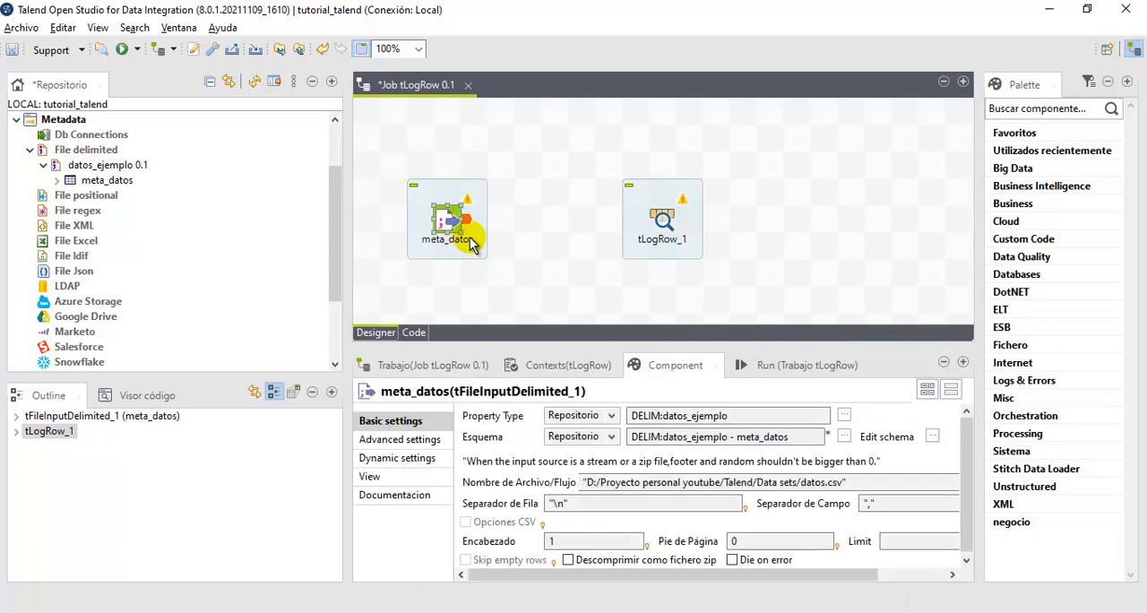
drag(529, 238, 663, 230)
click(663, 240)
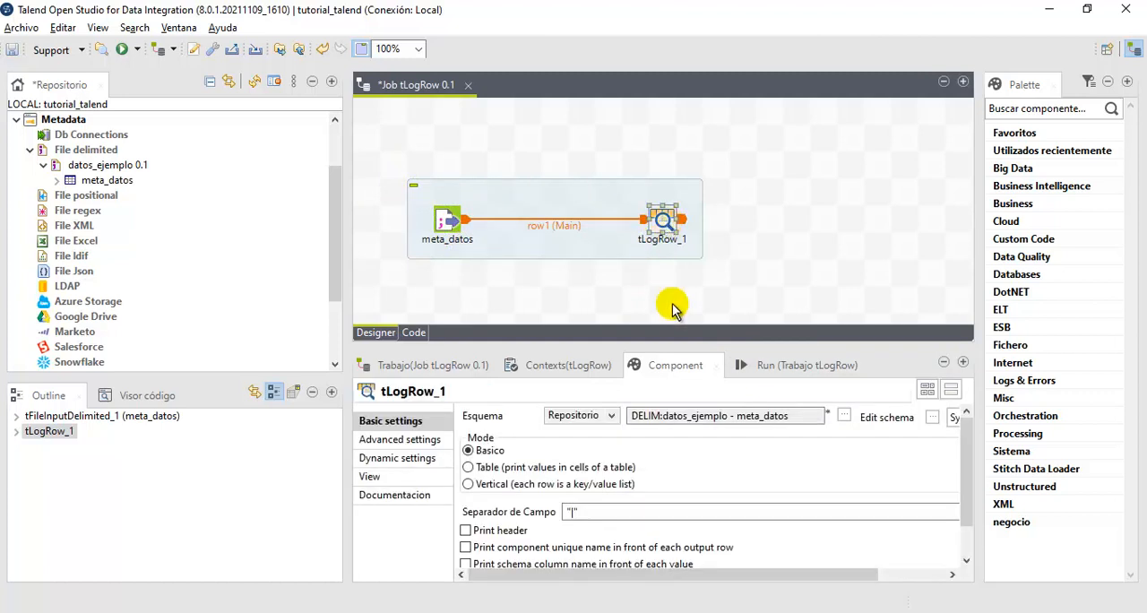
- Run the job tLogRow and examine the data rows printed in the execution console
click(788, 364)
click(505, 434)
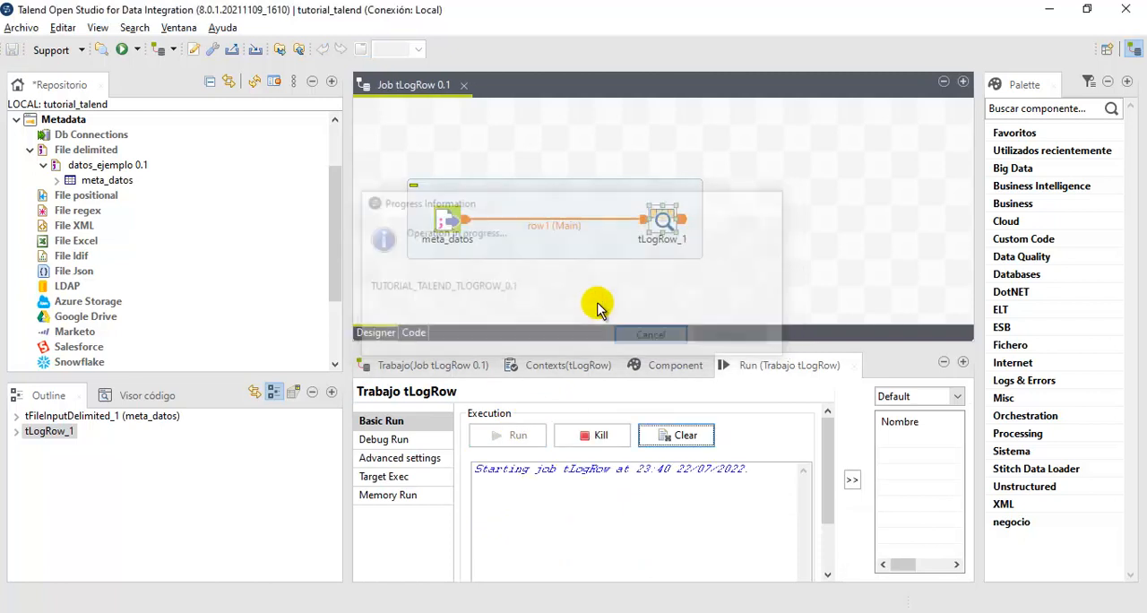
drag(610, 348, 612, 277)
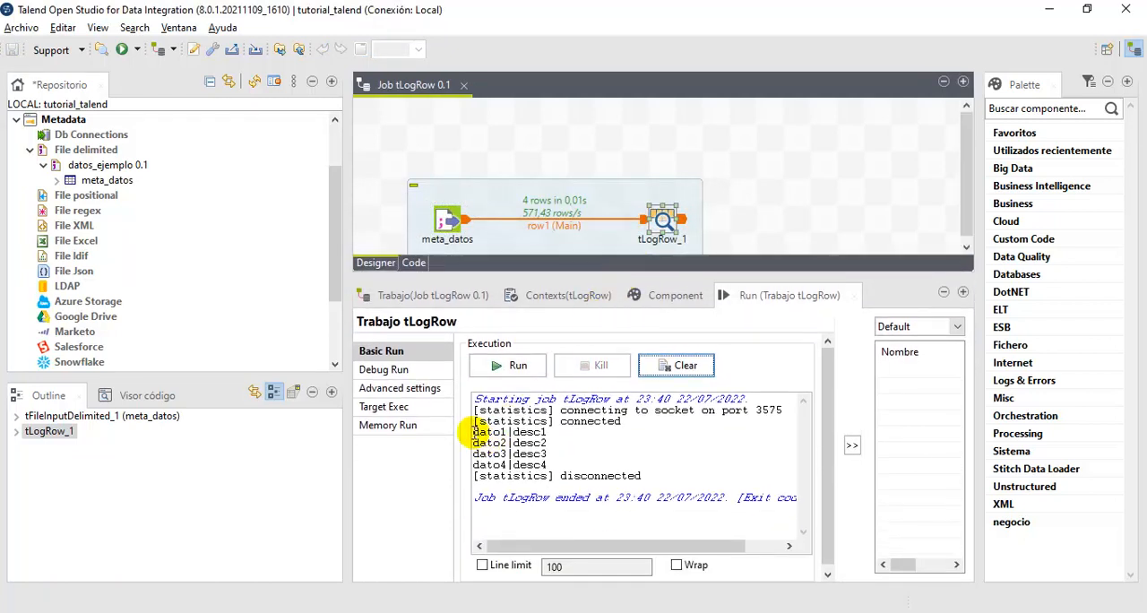
drag(472, 433, 545, 465)
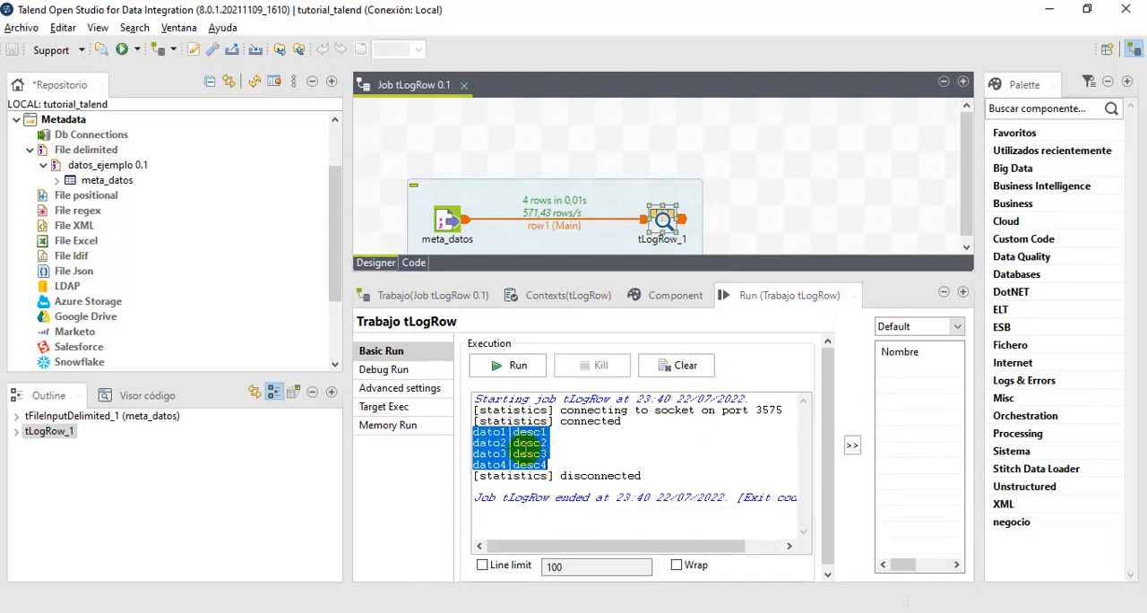
click(477, 432)
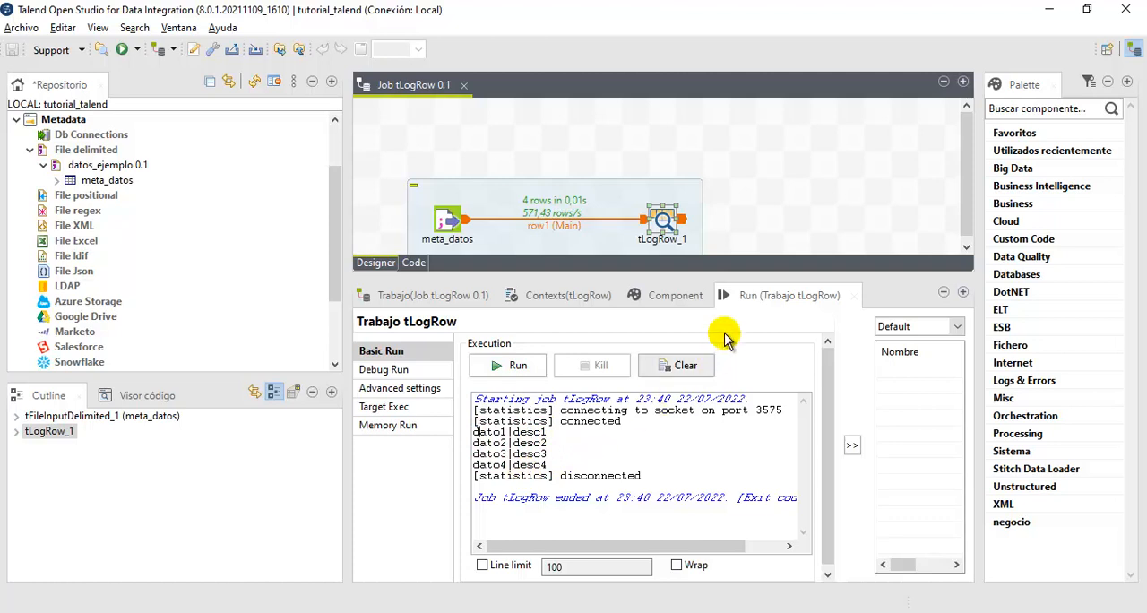
drag(730, 283, 731, 328)
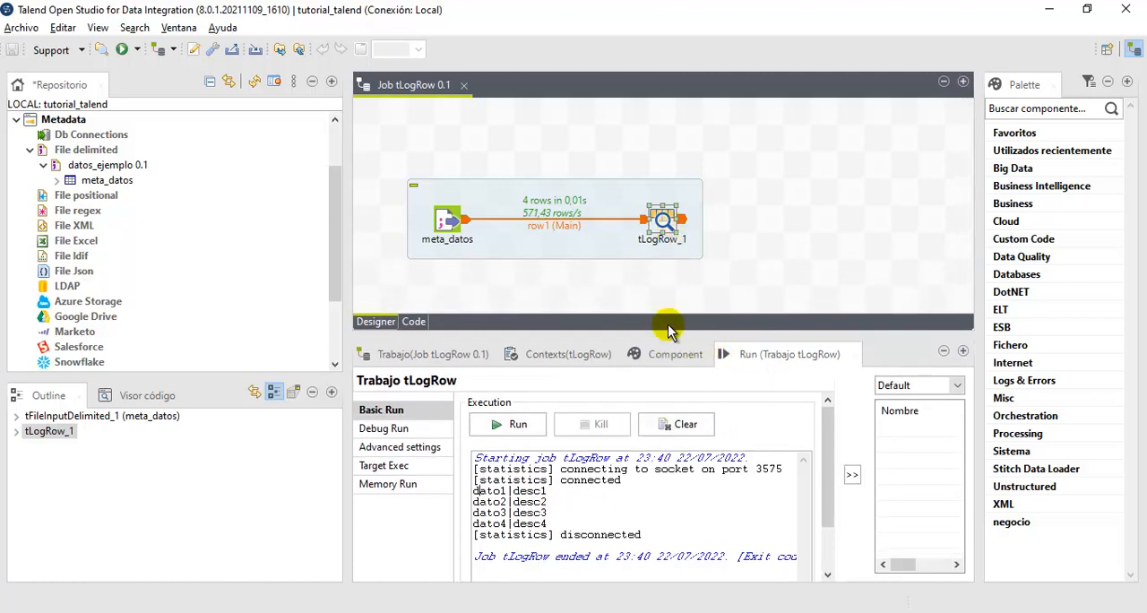
- View the repository schema of tLogRow_1 with the View schema option and check its output column names, widening the Columna field
click(672, 355)
click(663, 222)
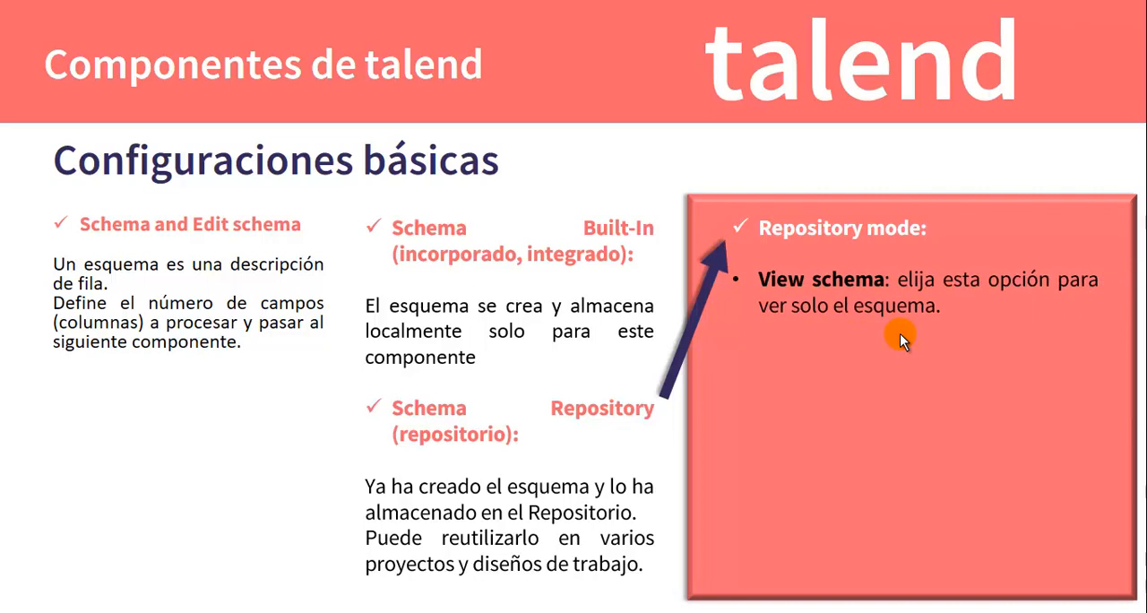
key(alt+Tab)
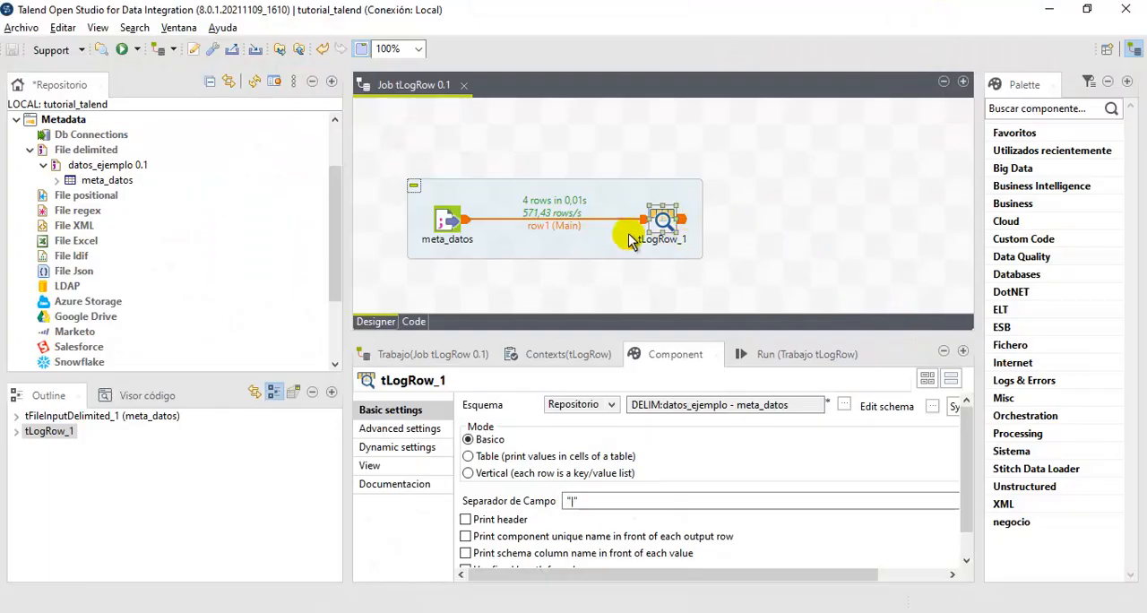
click(933, 407)
drag(507, 194, 568, 173)
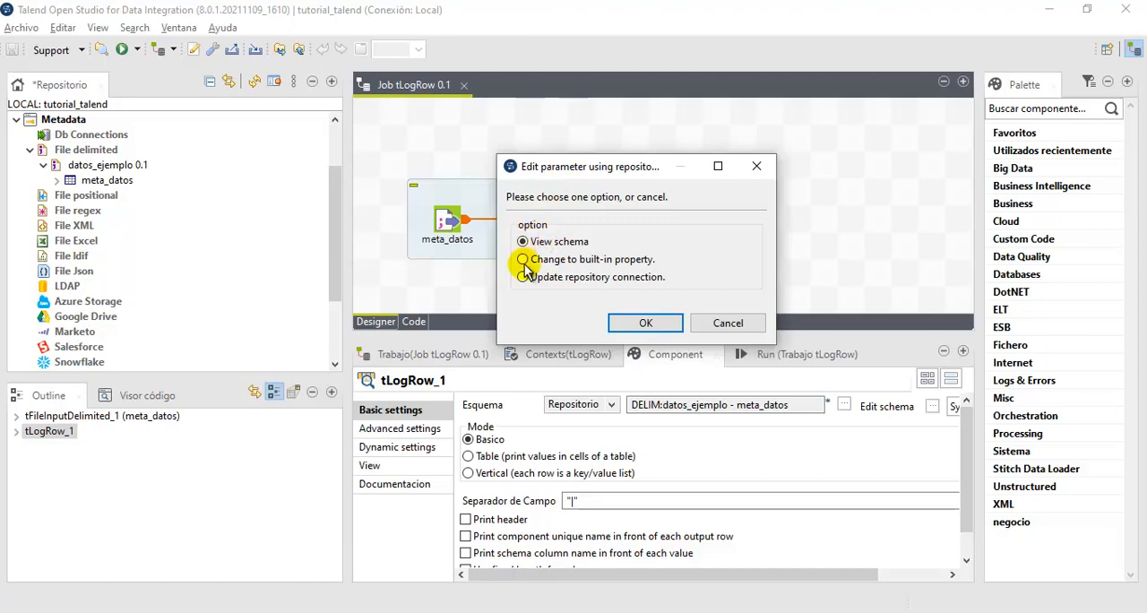
click(646, 322)
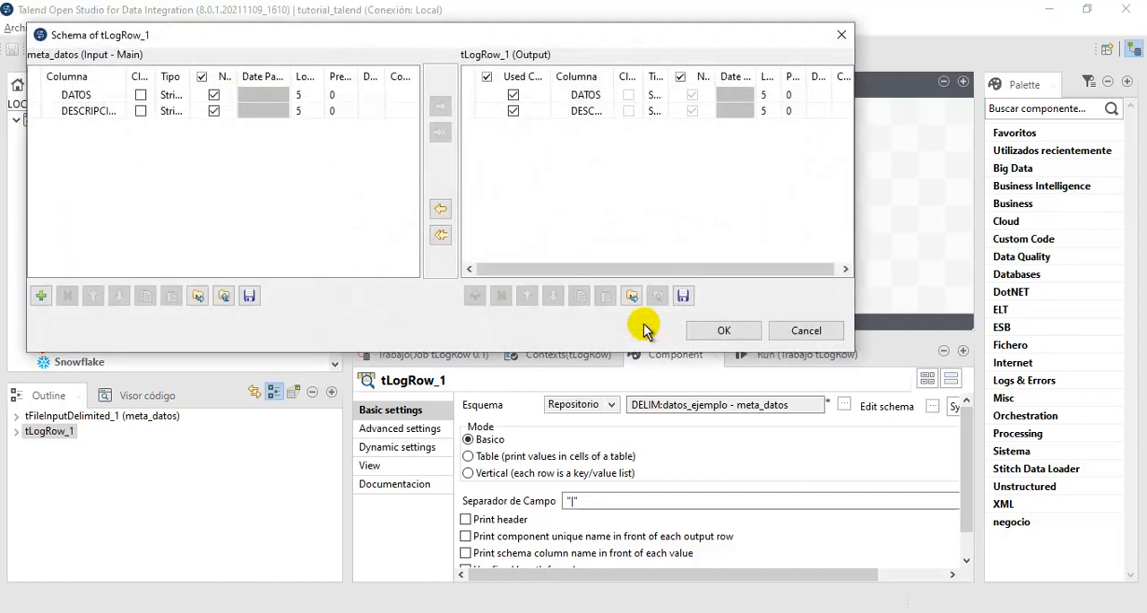
drag(379, 27, 537, 83)
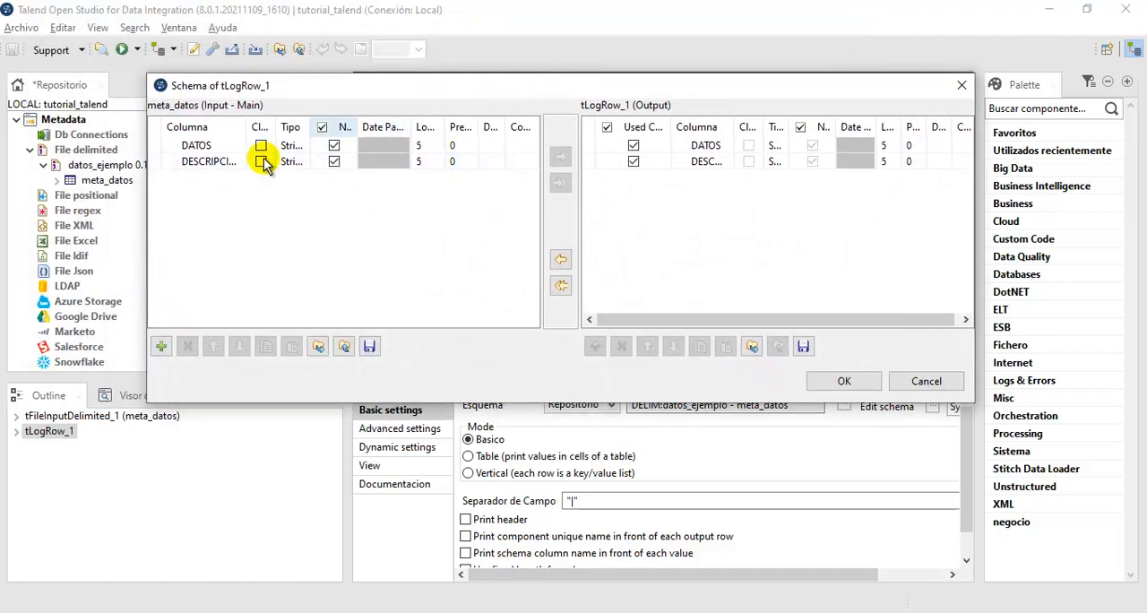
click(612, 163)
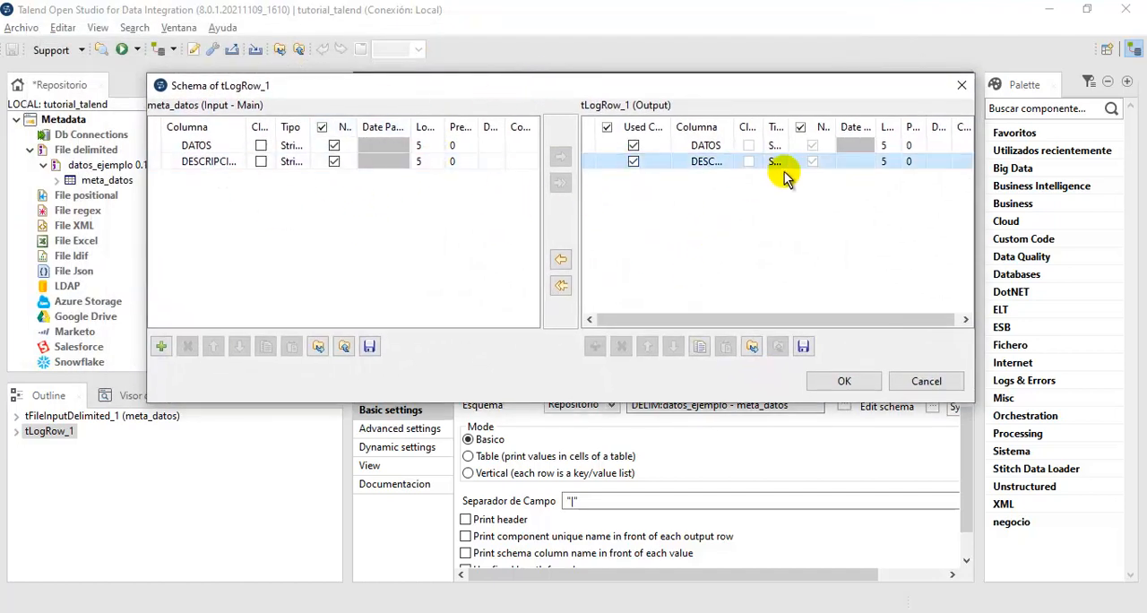
drag(730, 126, 798, 123)
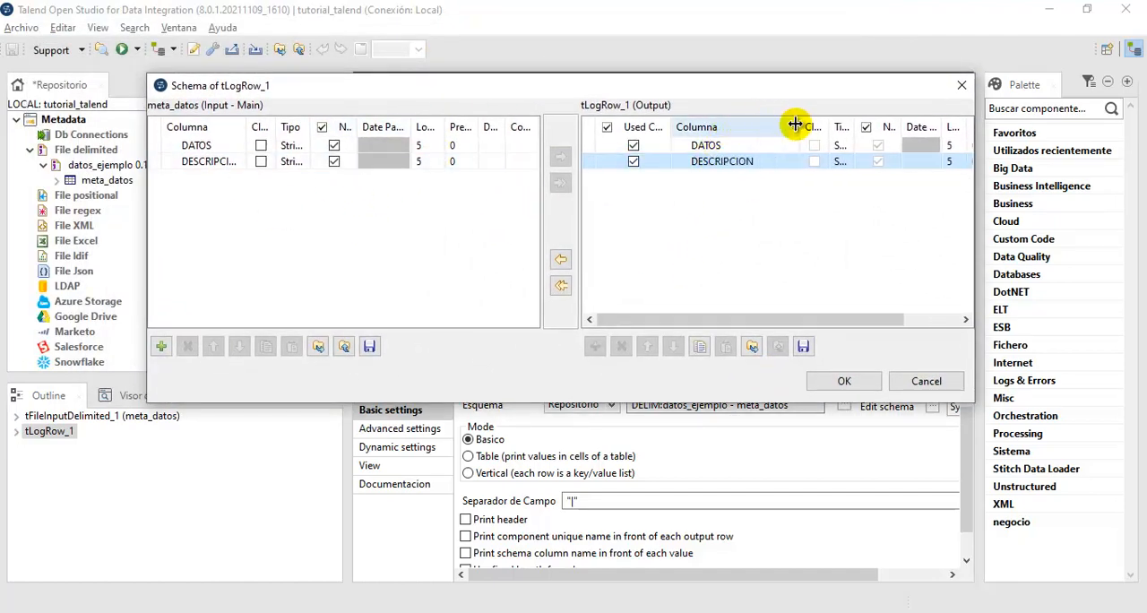
click(675, 144)
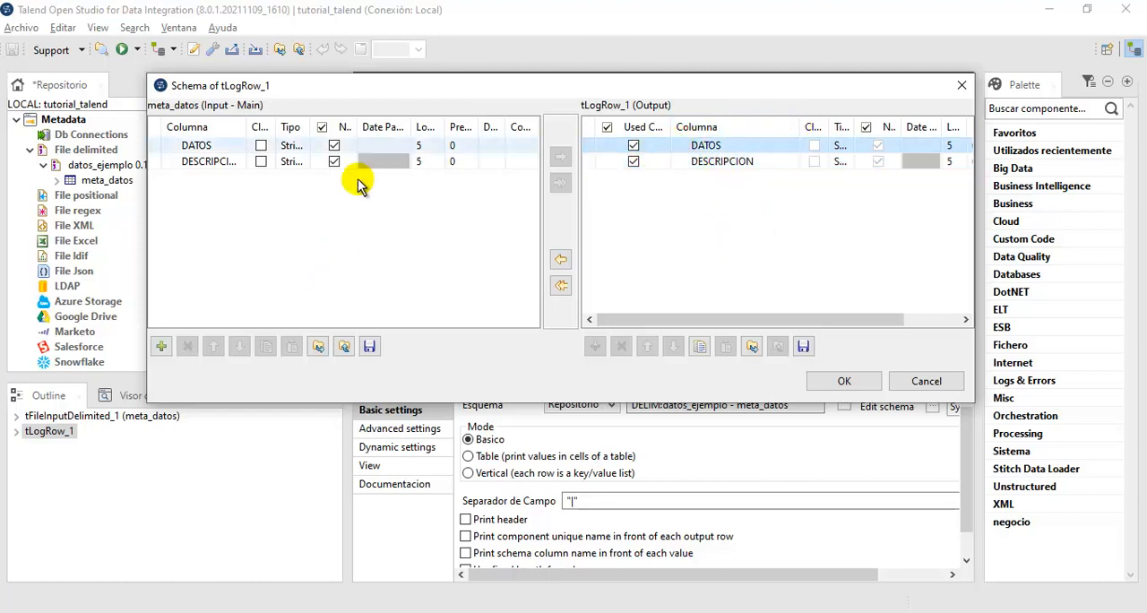
click(214, 150)
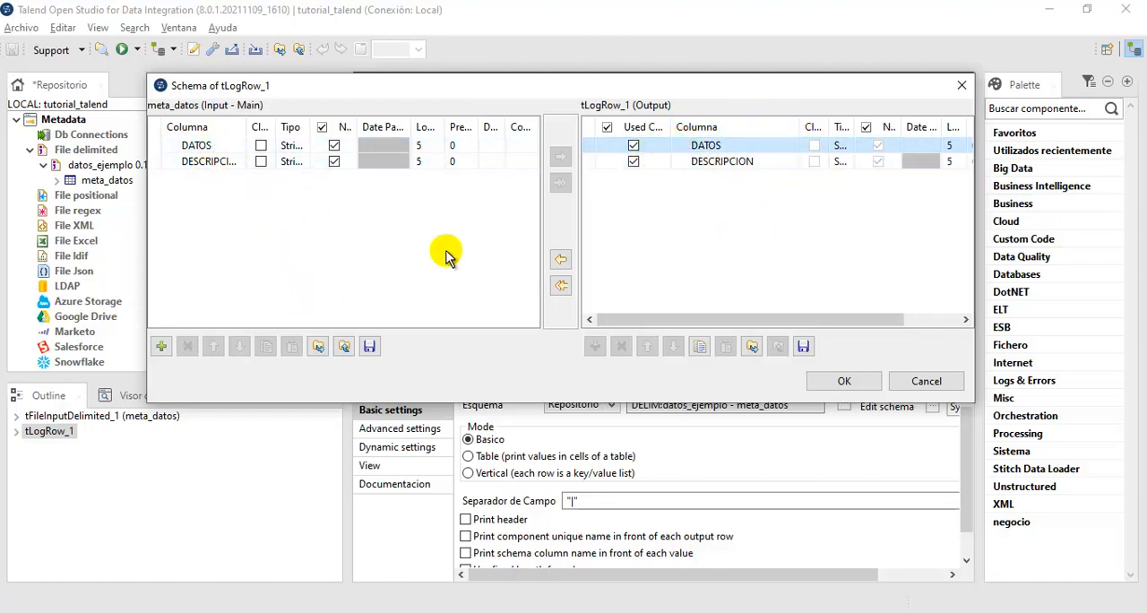
- Add a new column to the meta_datos input schema, delete it again, and close the schema
click(161, 346)
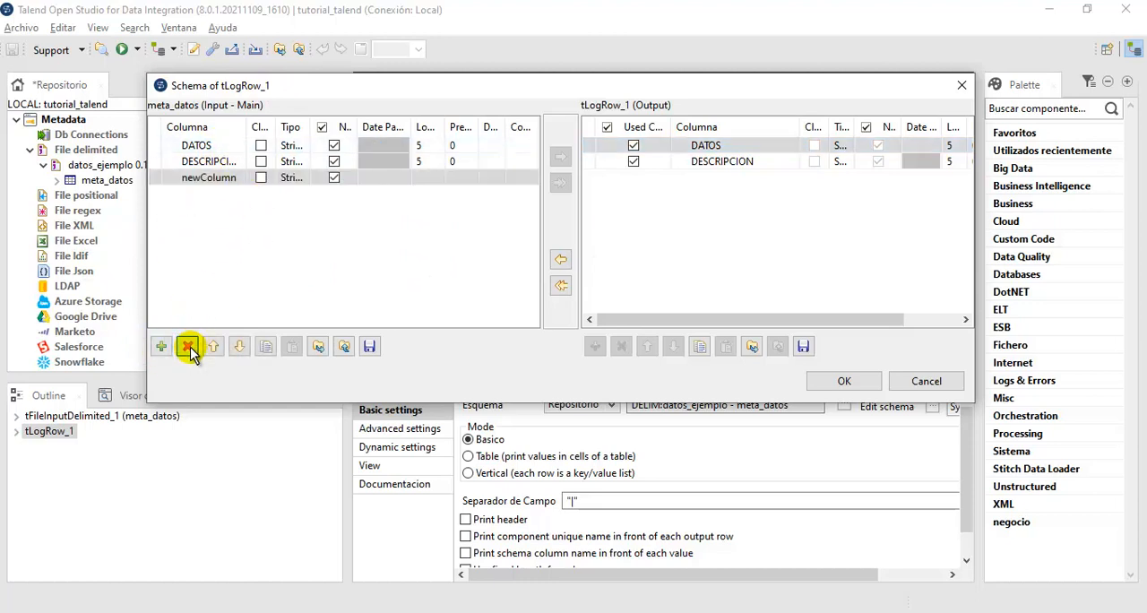
click(187, 347)
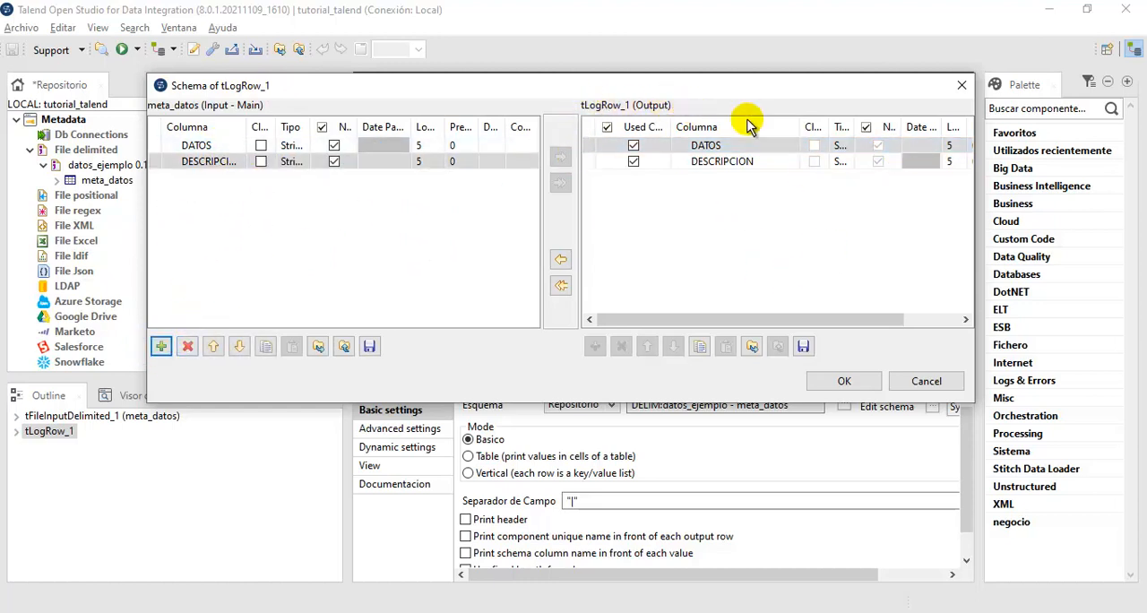
click(845, 381)
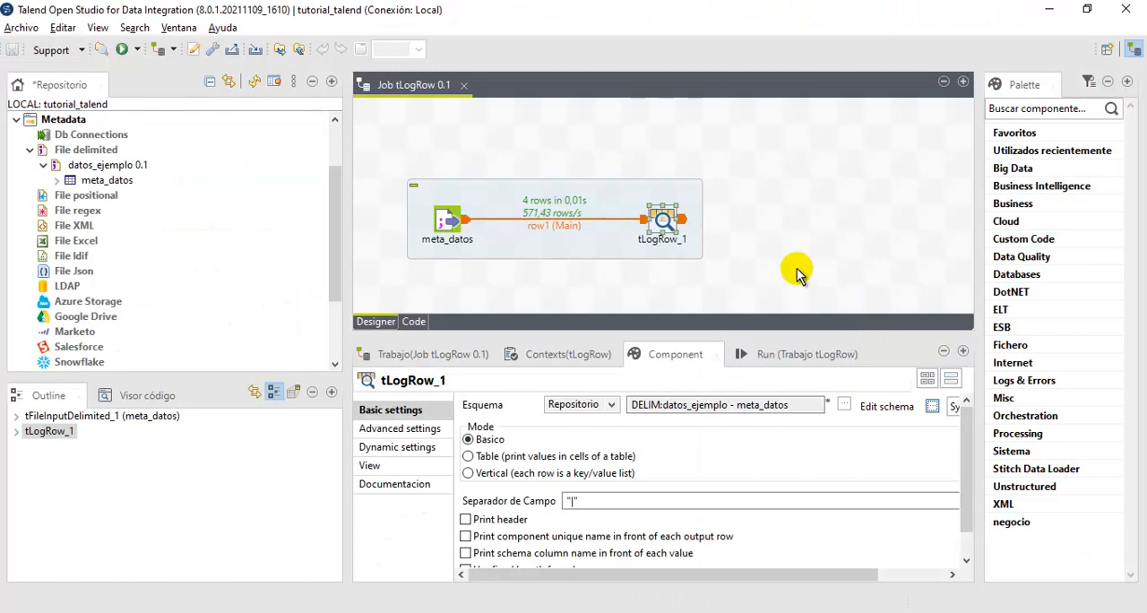
- Switch the schema of tLogRow_1 from the repository to a built-in property
click(932, 408)
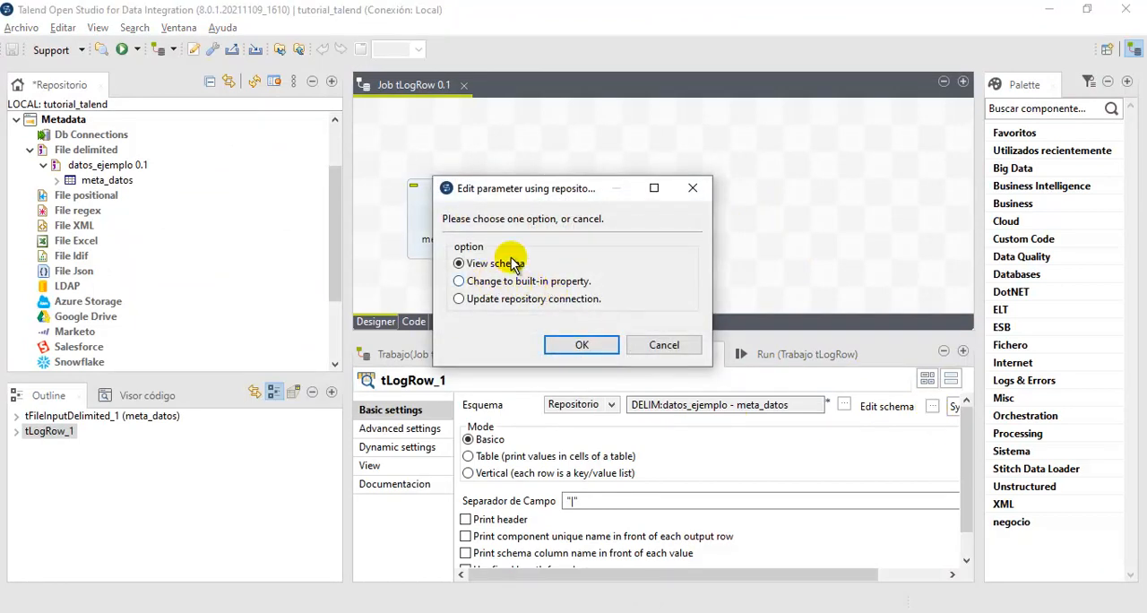
drag(550, 188, 883, 113)
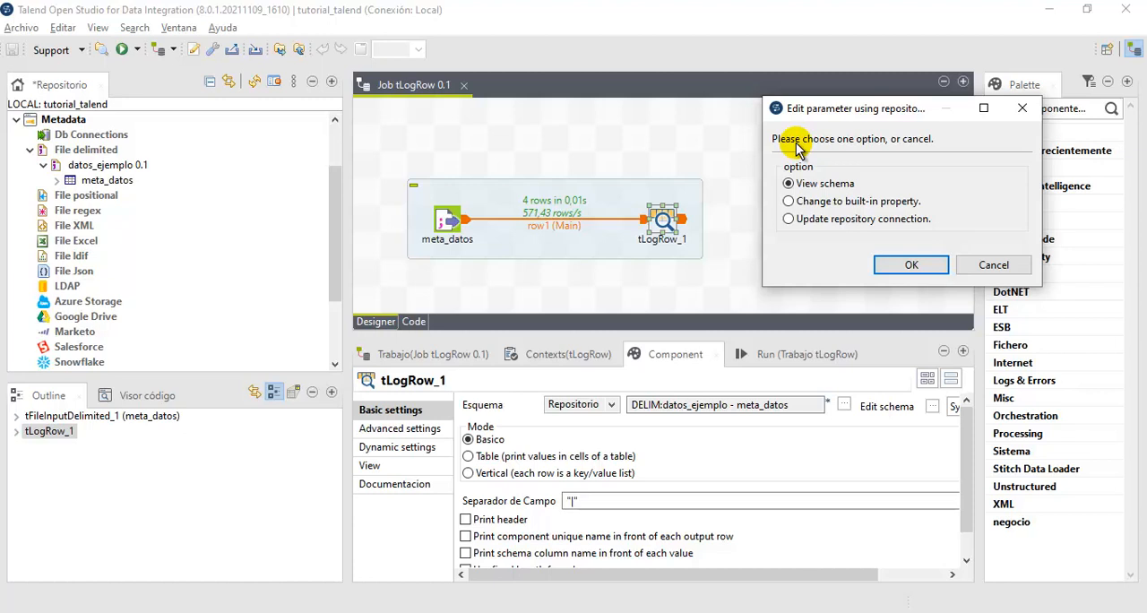
click(790, 202)
click(899, 264)
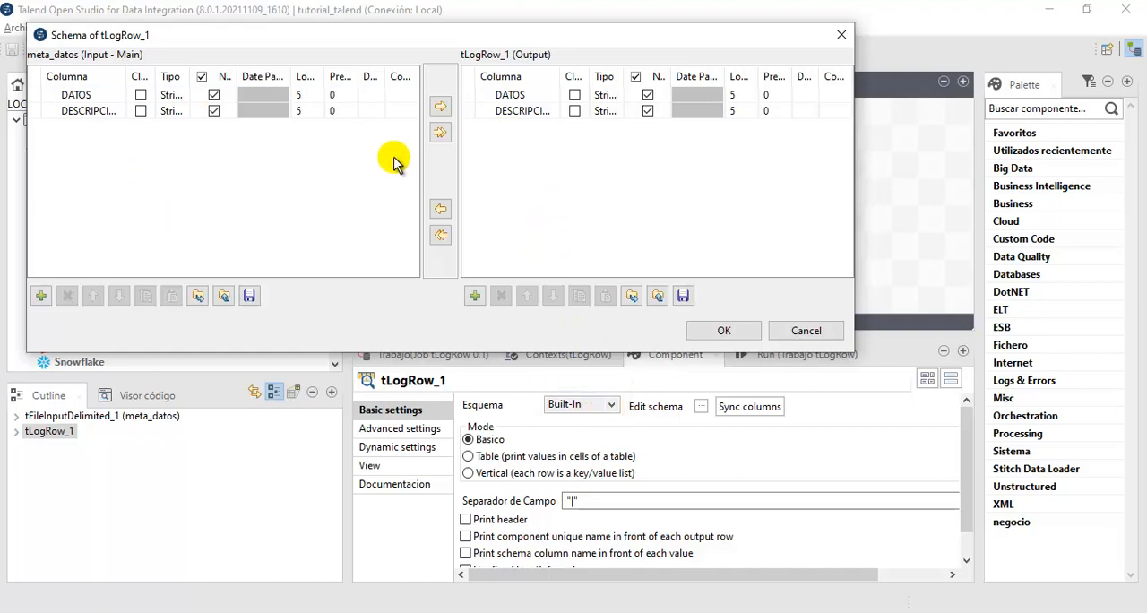
- Add a column named HOLA to both the tLogRow_1 output and the meta_datos input schemas, and accept the changes
drag(523, 45, 658, 92)
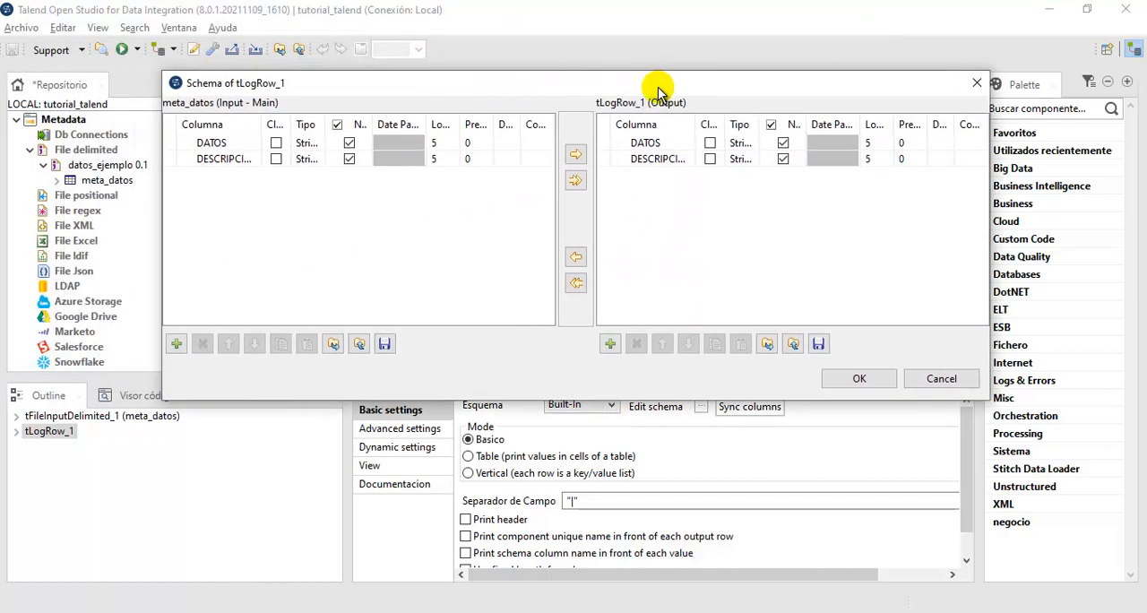
click(253, 147)
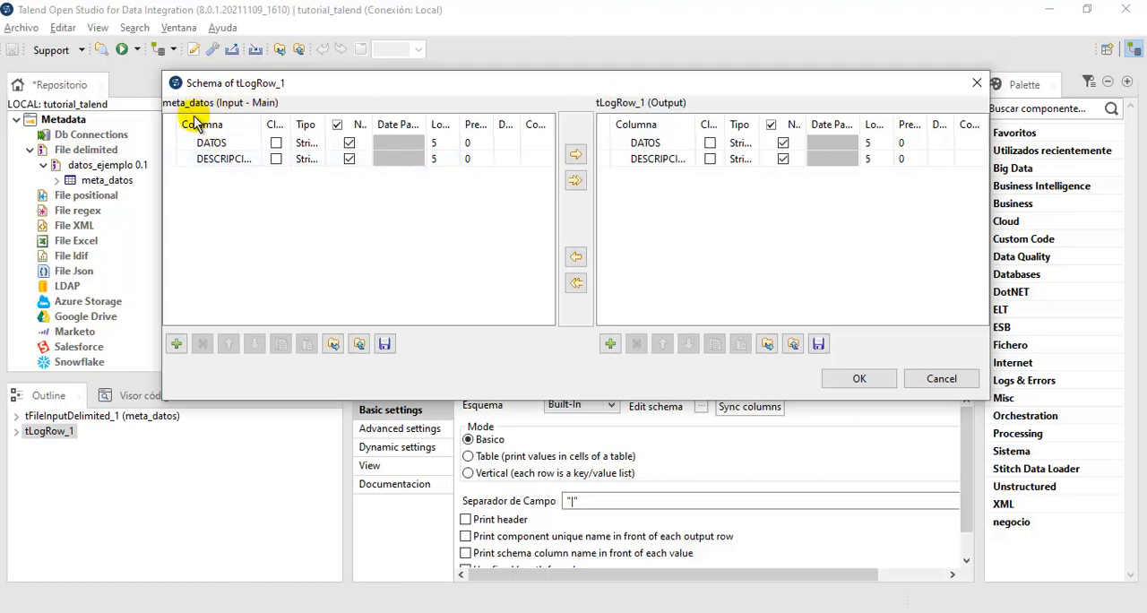
drag(307, 82, 446, 279)
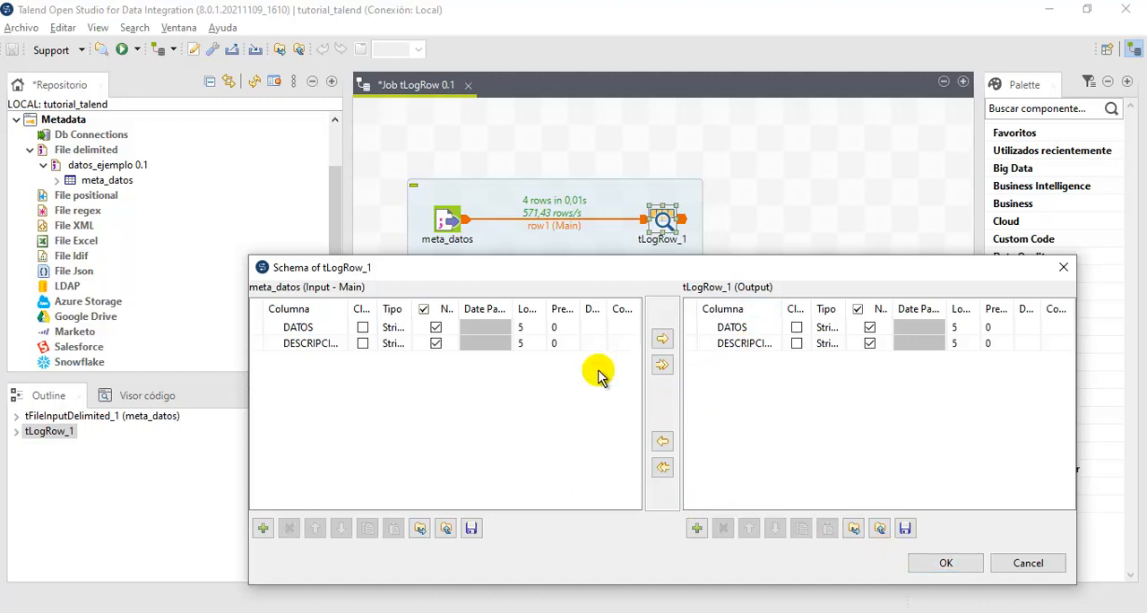
click(696, 529)
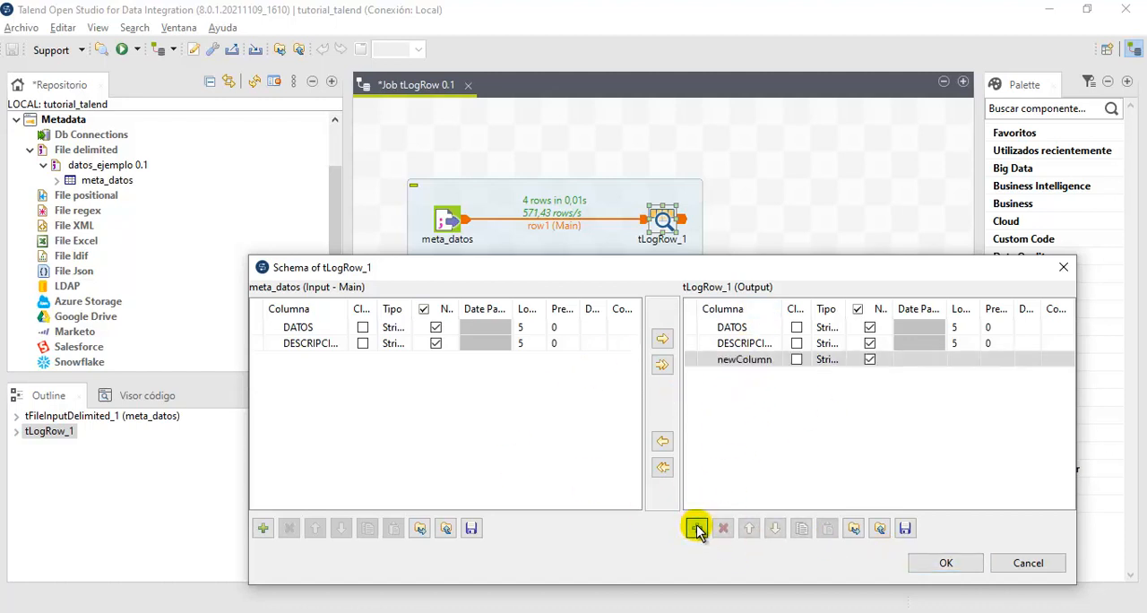
click(760, 360)
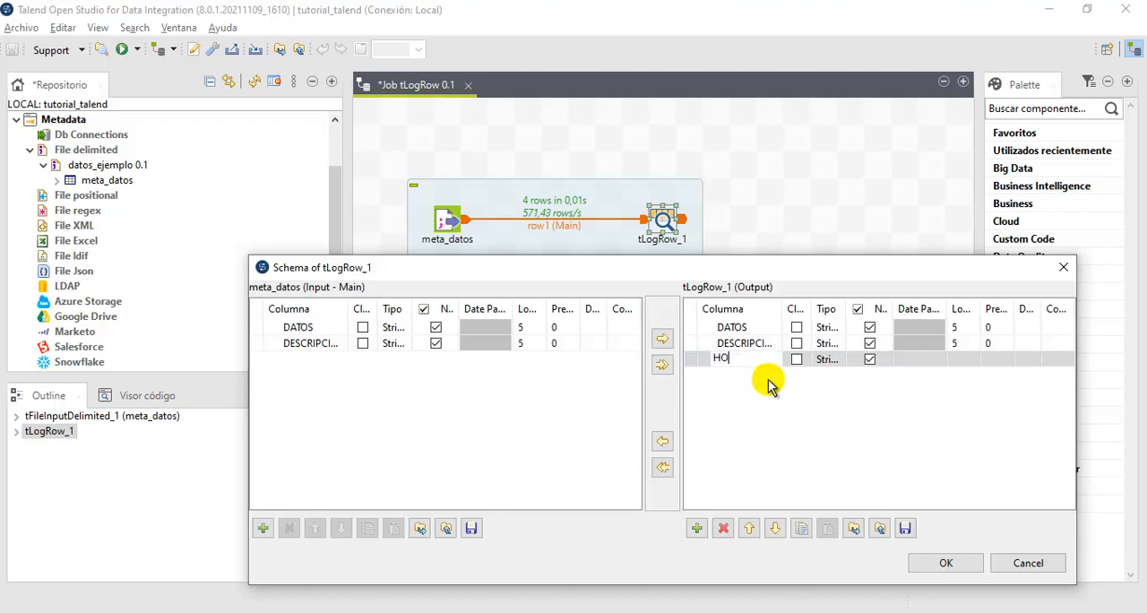
click(263, 528)
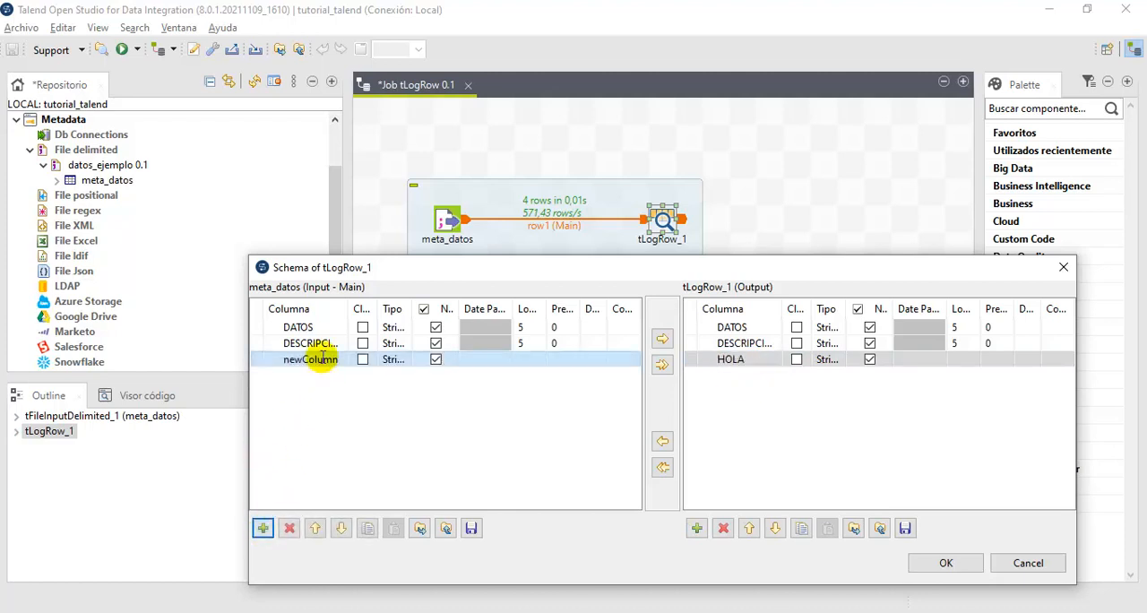
click(323, 358)
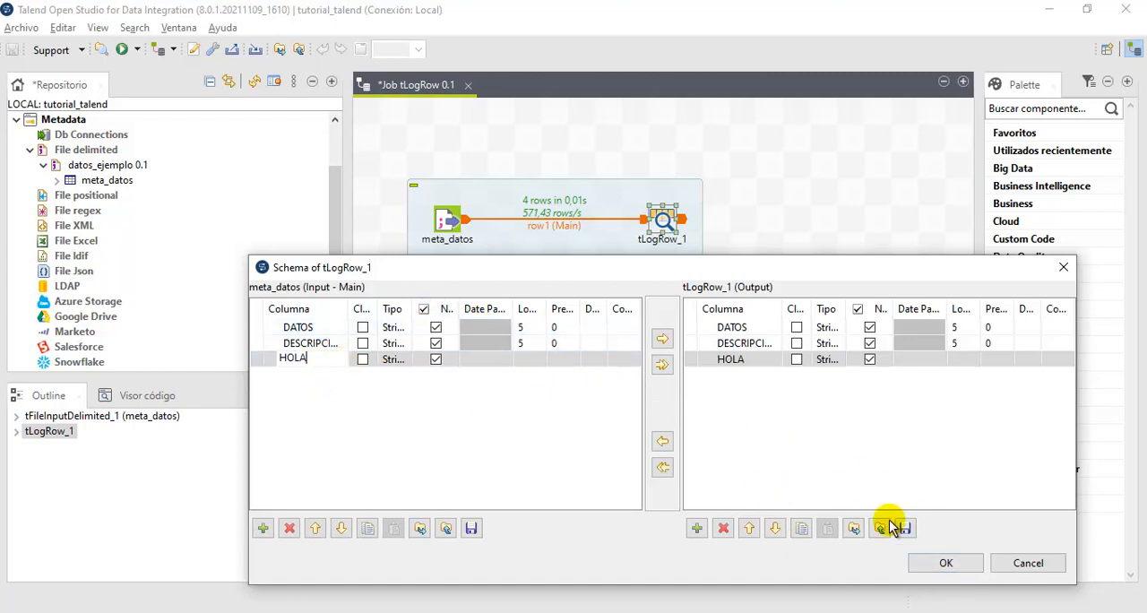
click(944, 565)
- Run the job again and examine the field separators in the printed rows
click(749, 354)
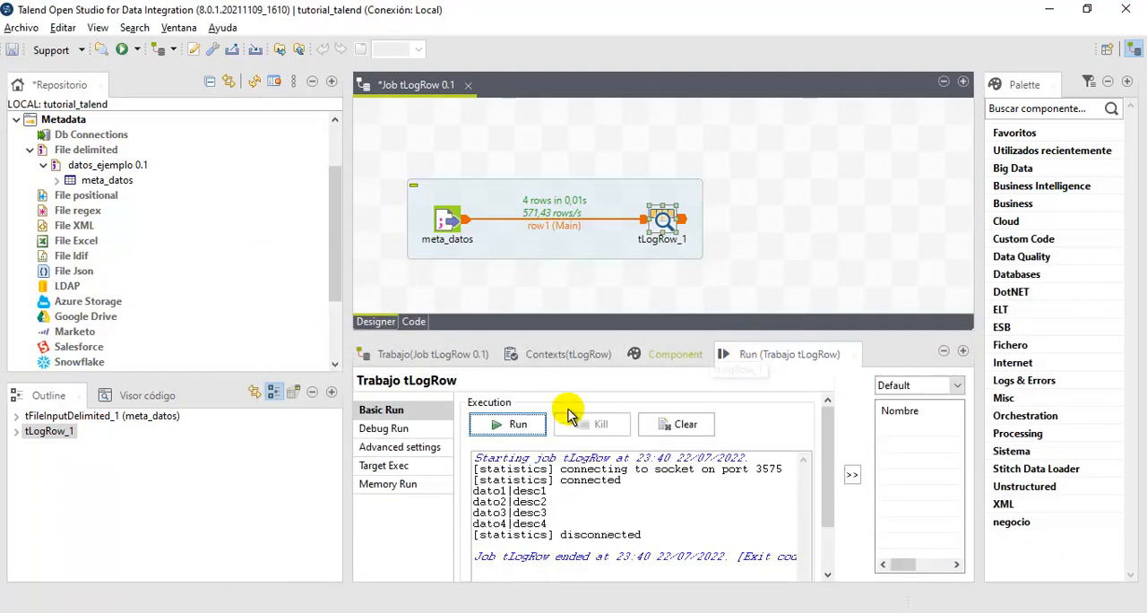
click(514, 425)
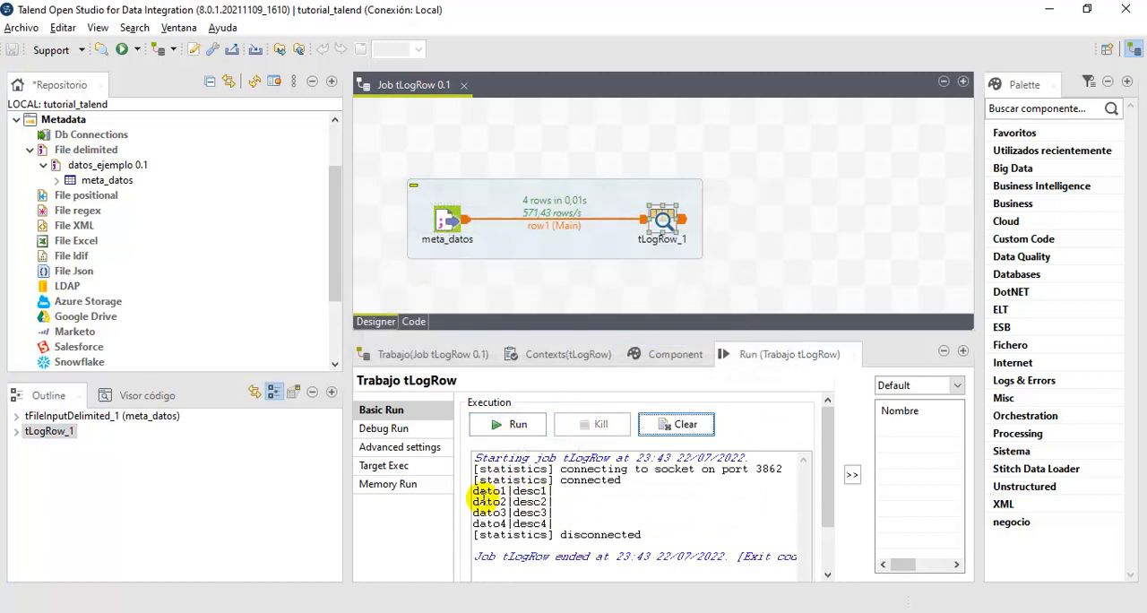
drag(488, 493, 548, 519)
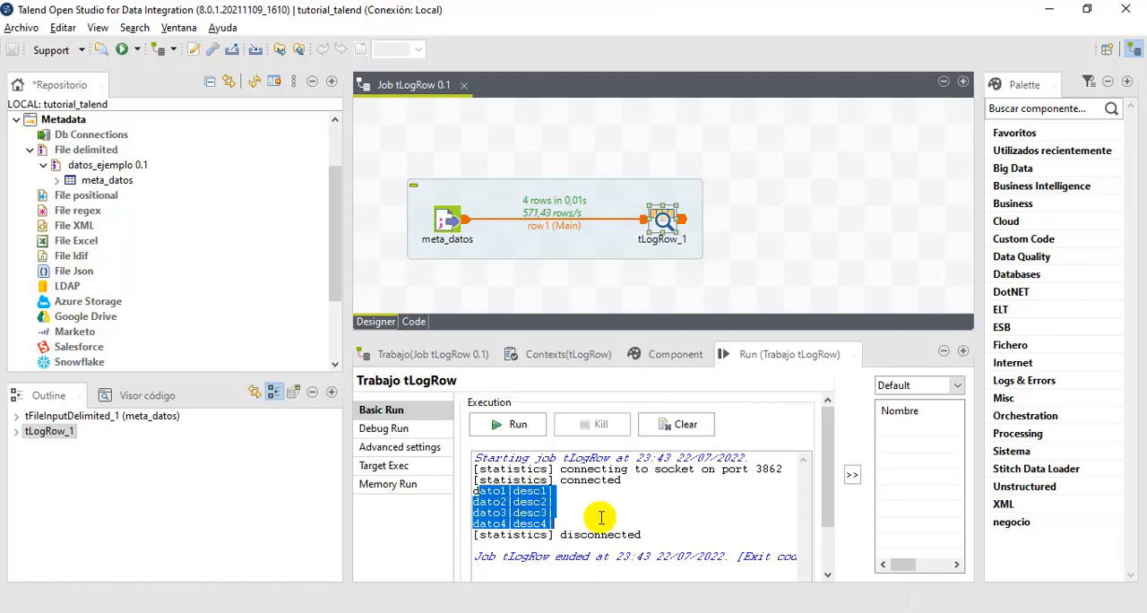
drag(632, 502, 574, 520)
click(558, 493)
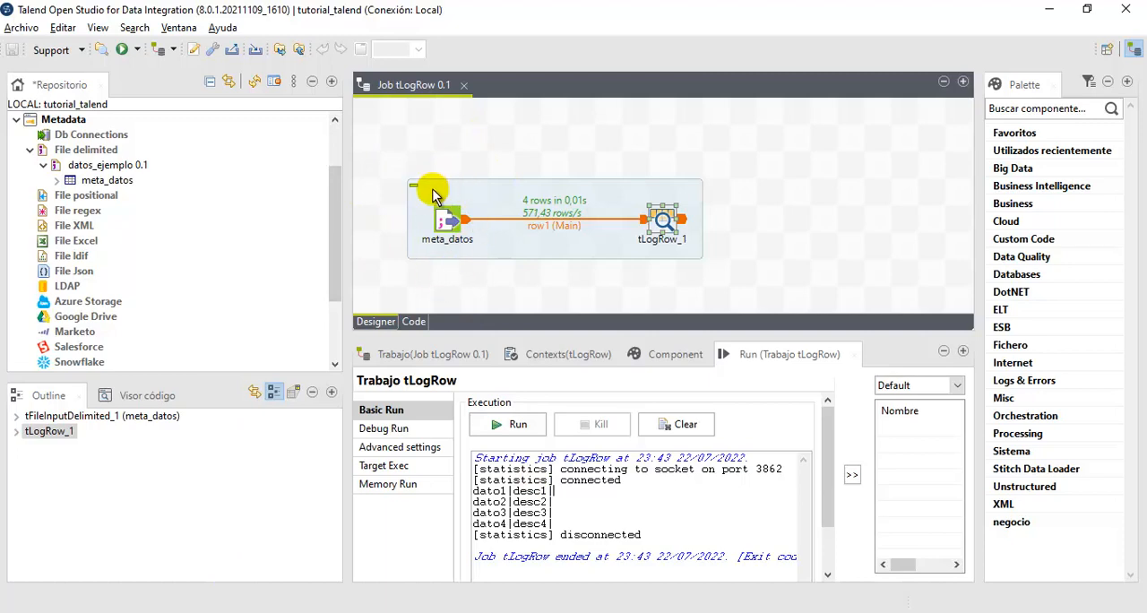
- Switch to the Data sets folder in File Explorer and open datos.csv for editing in Notepad
click(184, 612)
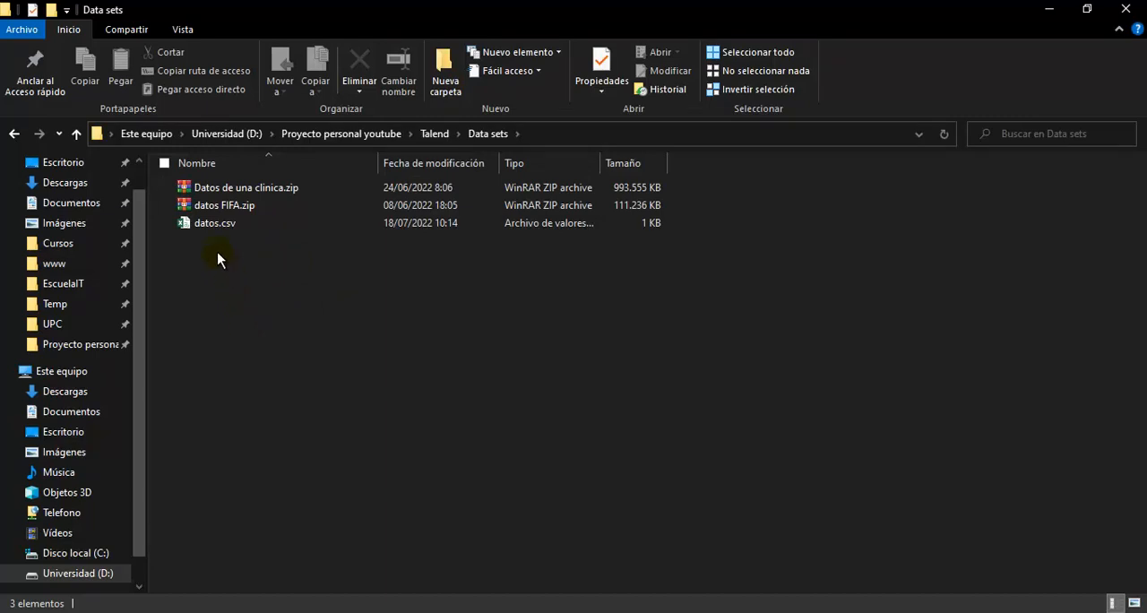
right_click(216, 224)
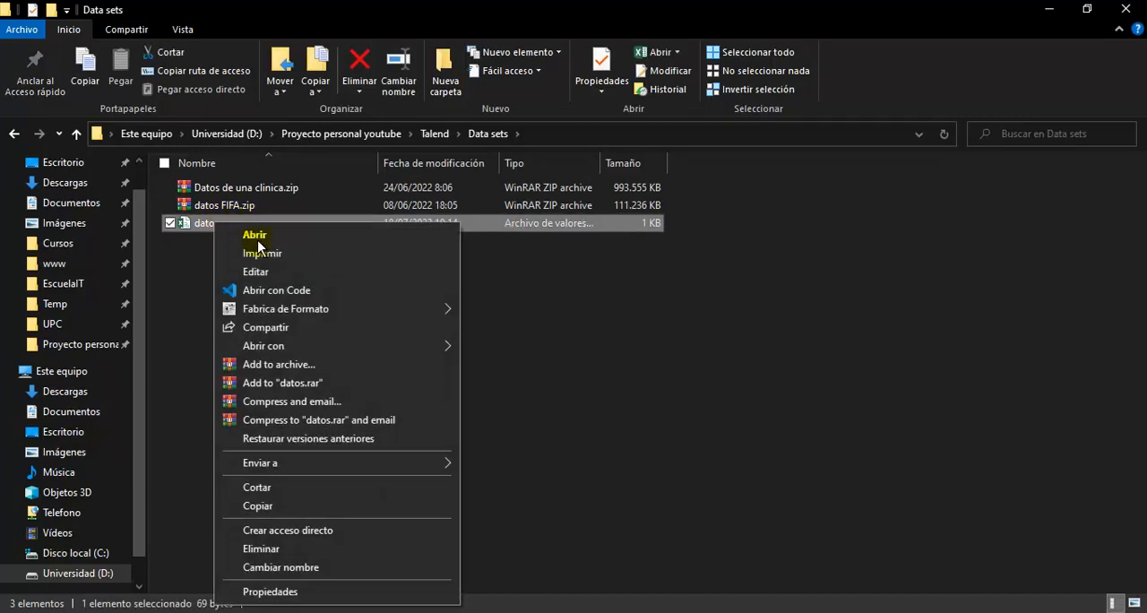
click(351, 271)
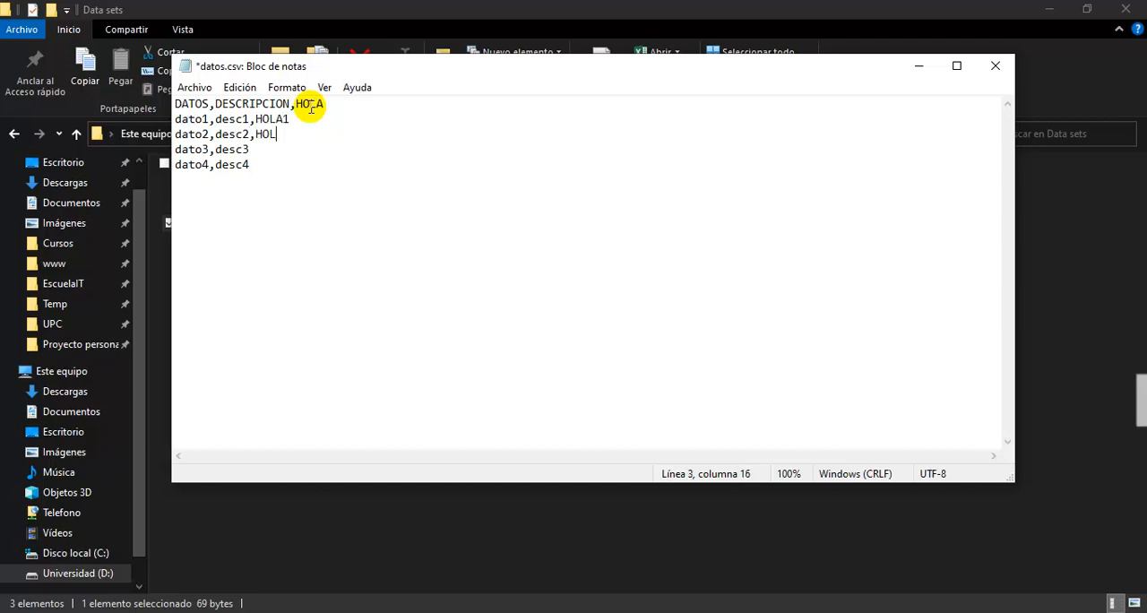
- Complete the HOLA column in datos.csv with HOLA2, HOLA3 and HOLA4 for the remaining rows, then save and close the file
text(LA2)
key(Down)
text(,HOLA2)
key(Down)
text(,HOLA)
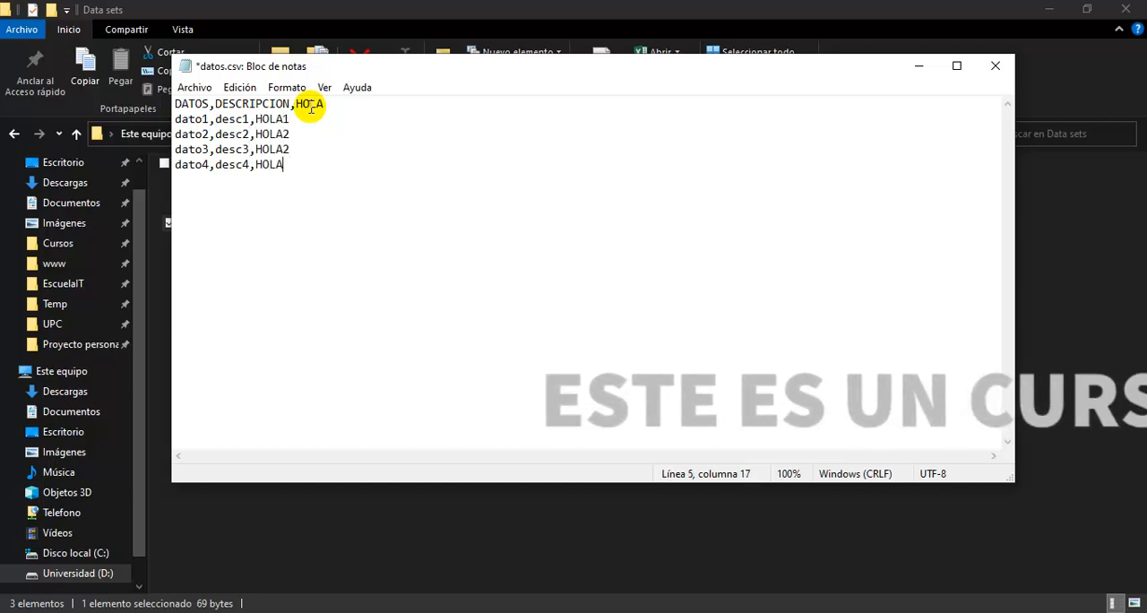
text(4)
key(Up)
key(BackSpace)
text(3)
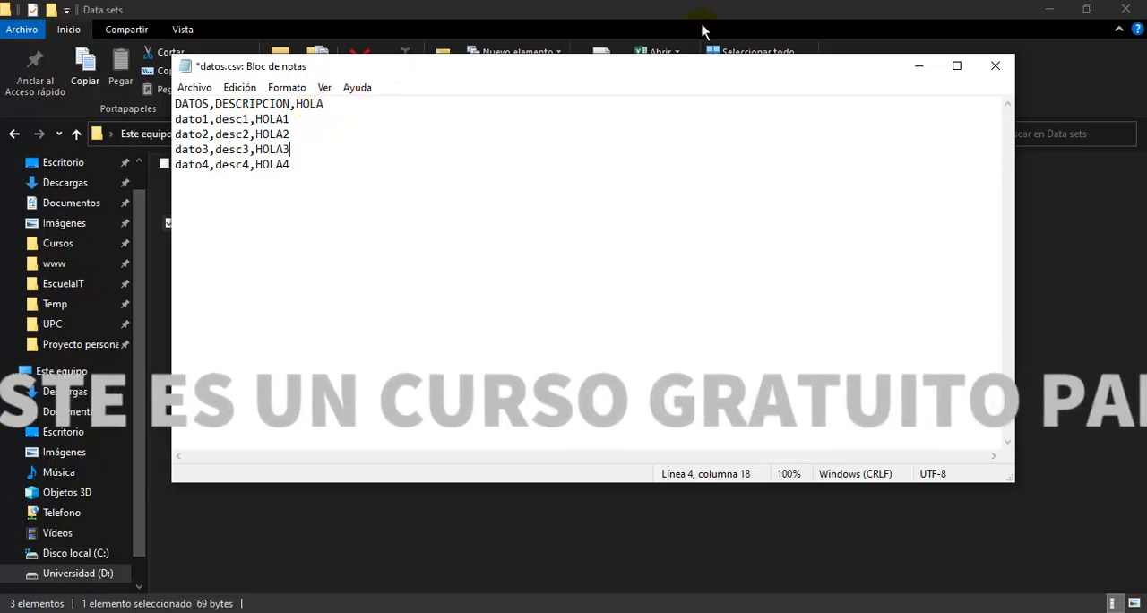
click(995, 65)
click(500, 325)
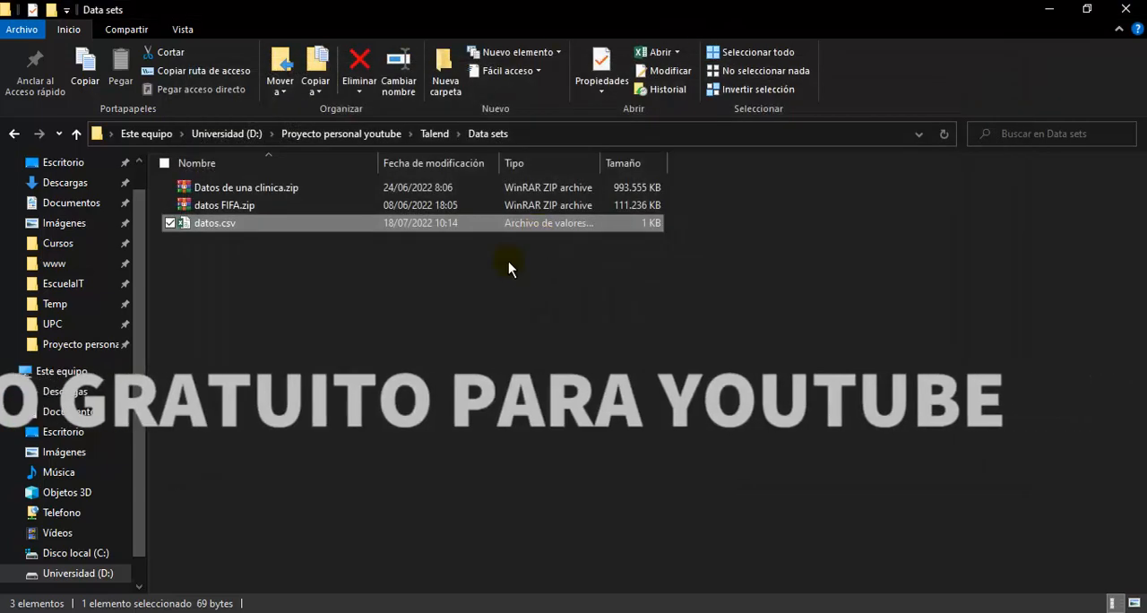
- Switch back to Talend Open Studio, run the tLogRow job again and examine the HOLA values in the printed rows
click(432, 612)
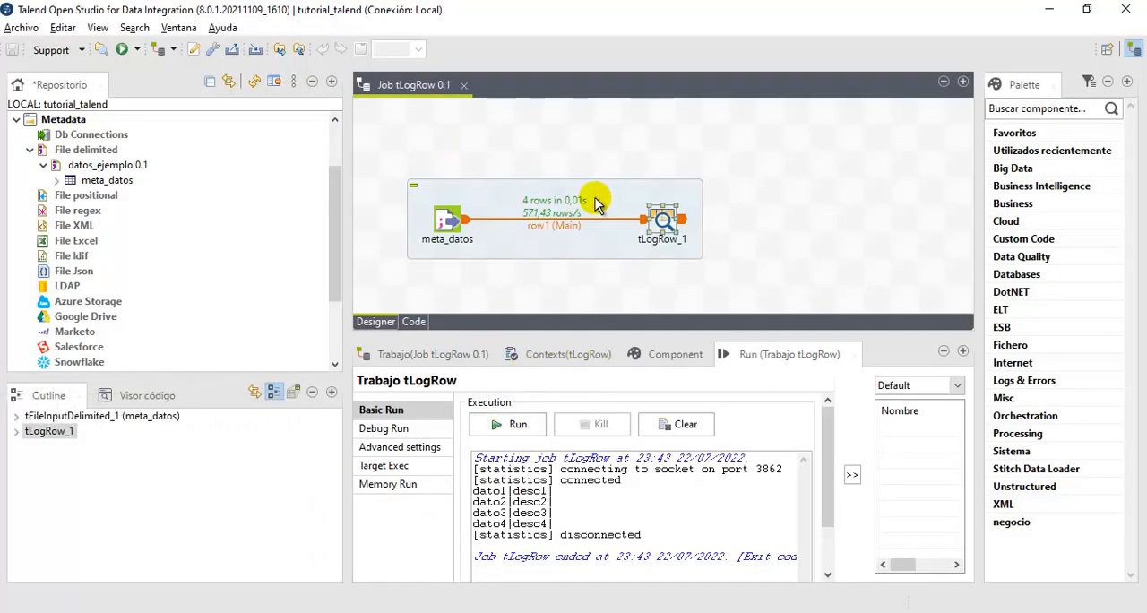
double_click(663, 224)
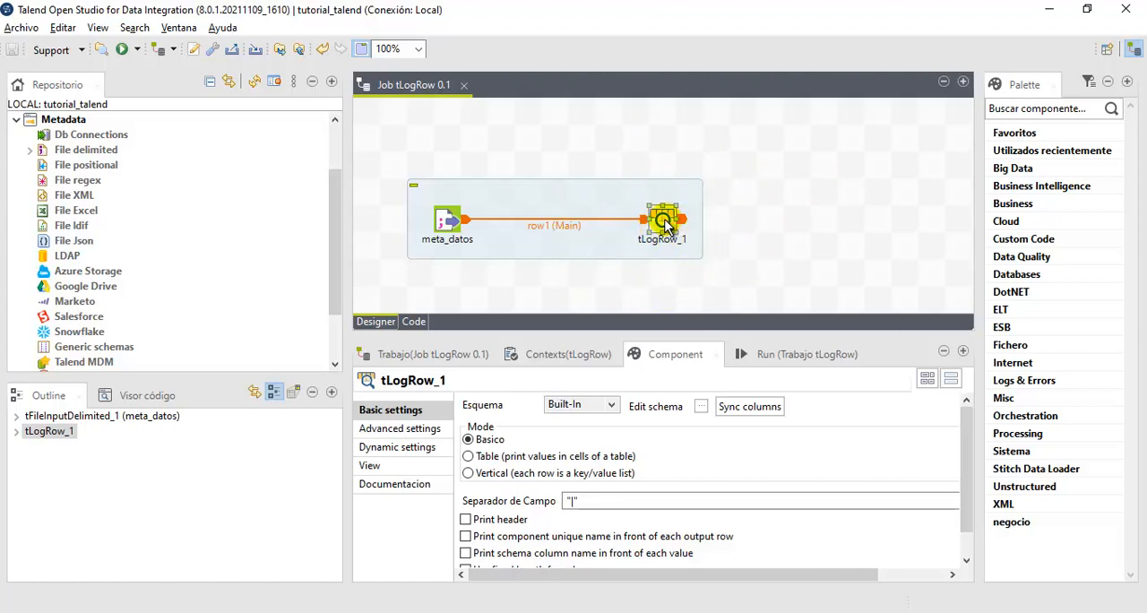
click(797, 355)
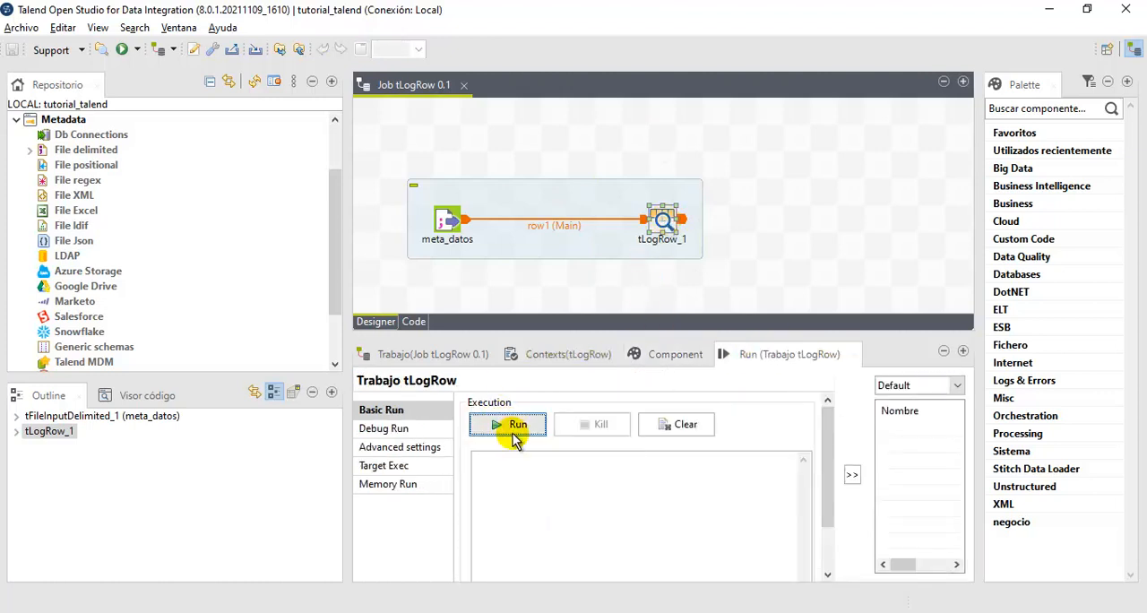
click(514, 427)
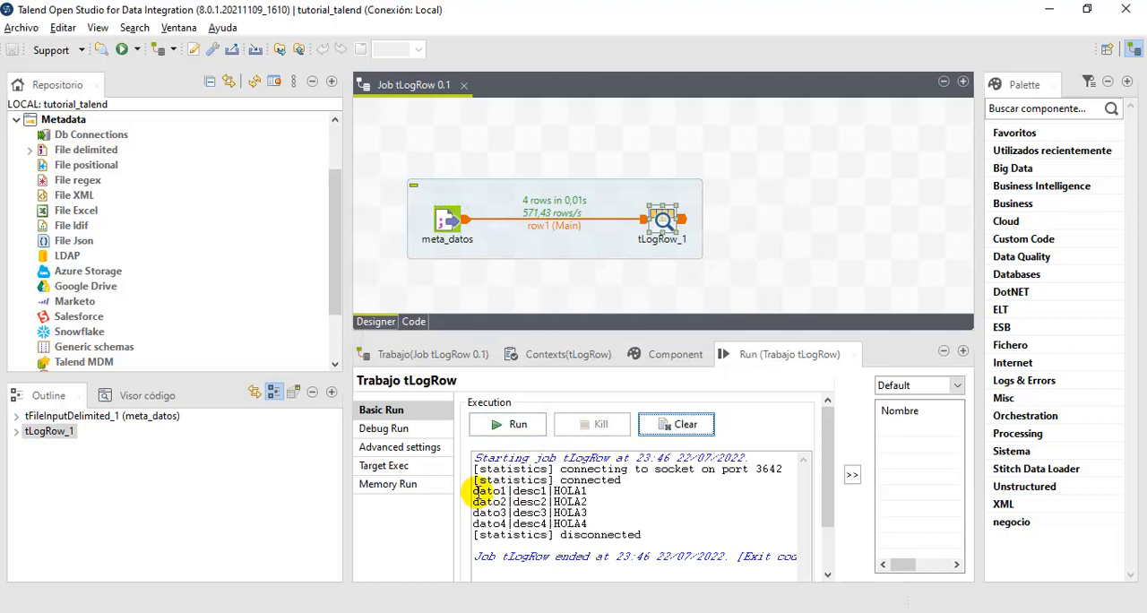
drag(509, 491, 546, 491)
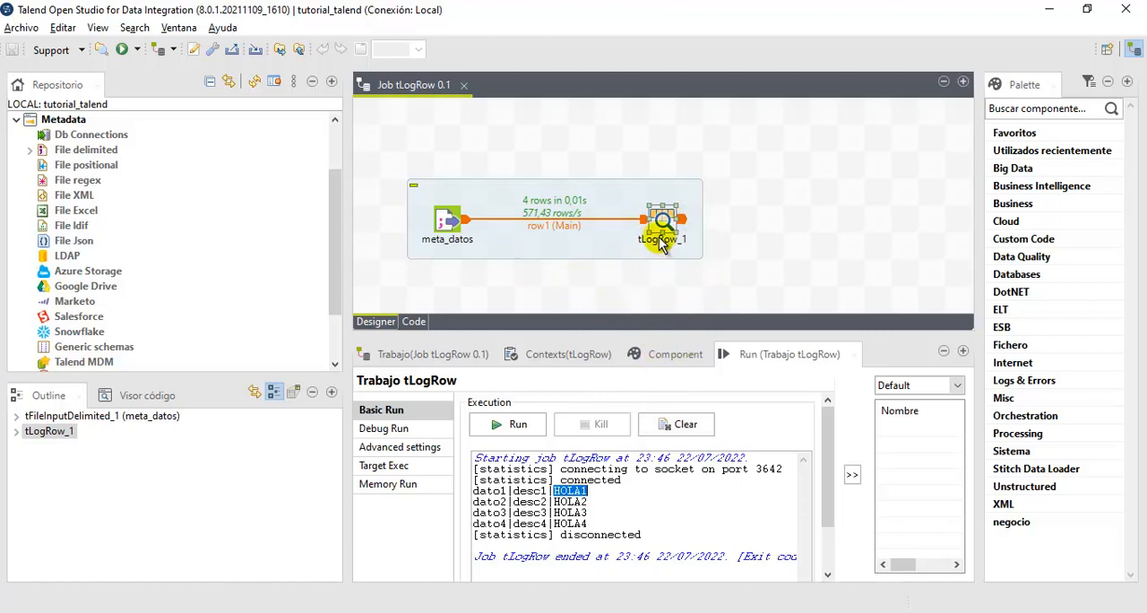
- Set the schema of tLogRow_1 to Repositorio in its basic settings
click(678, 355)
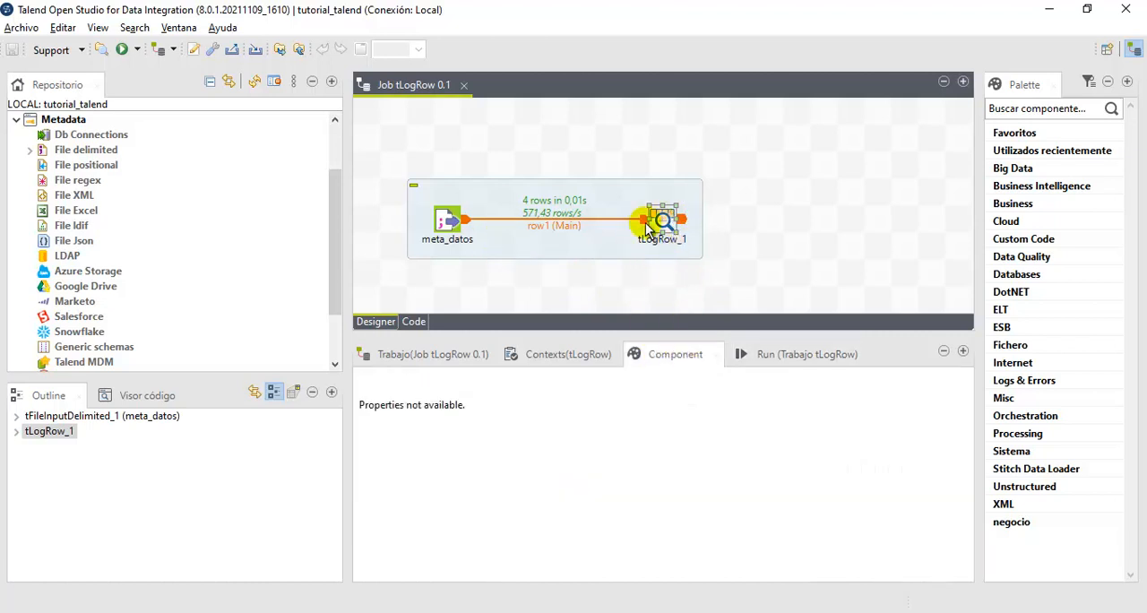
click(668, 224)
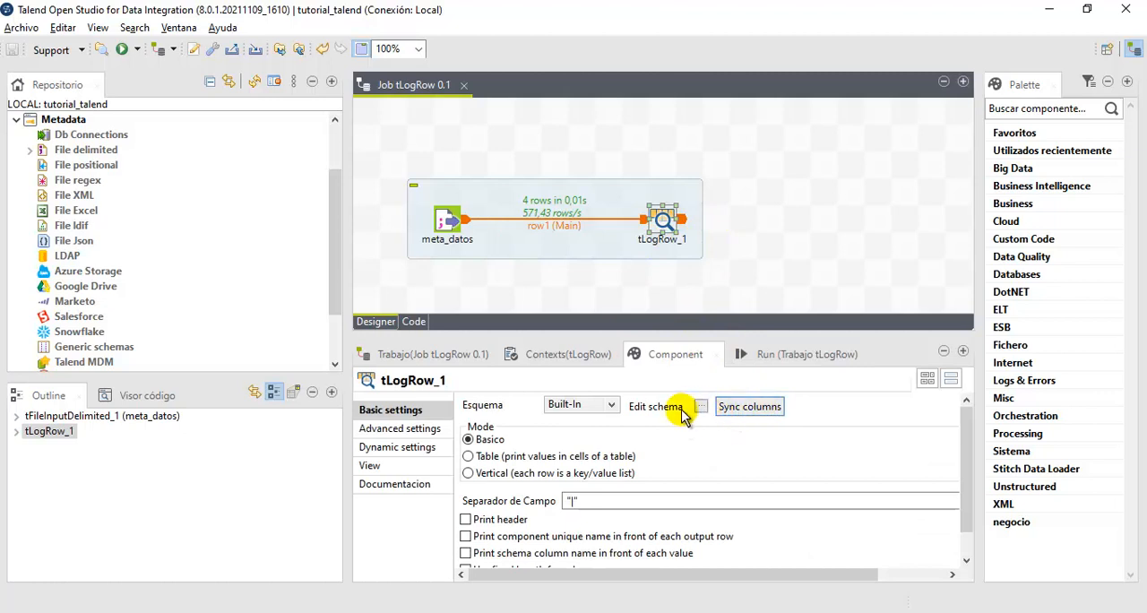
click(611, 405)
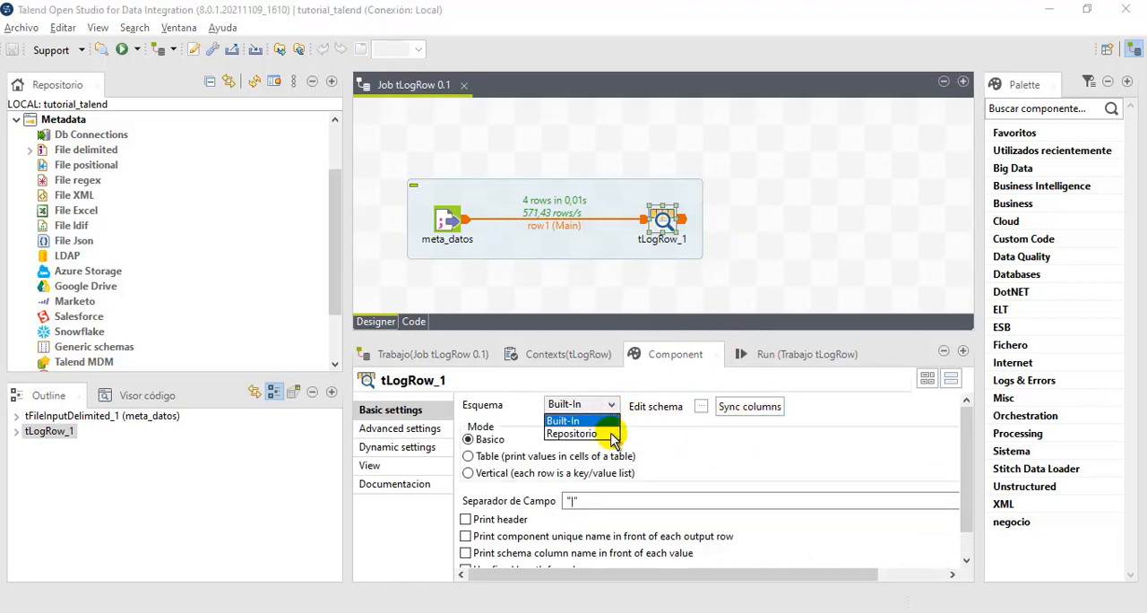
click(613, 436)
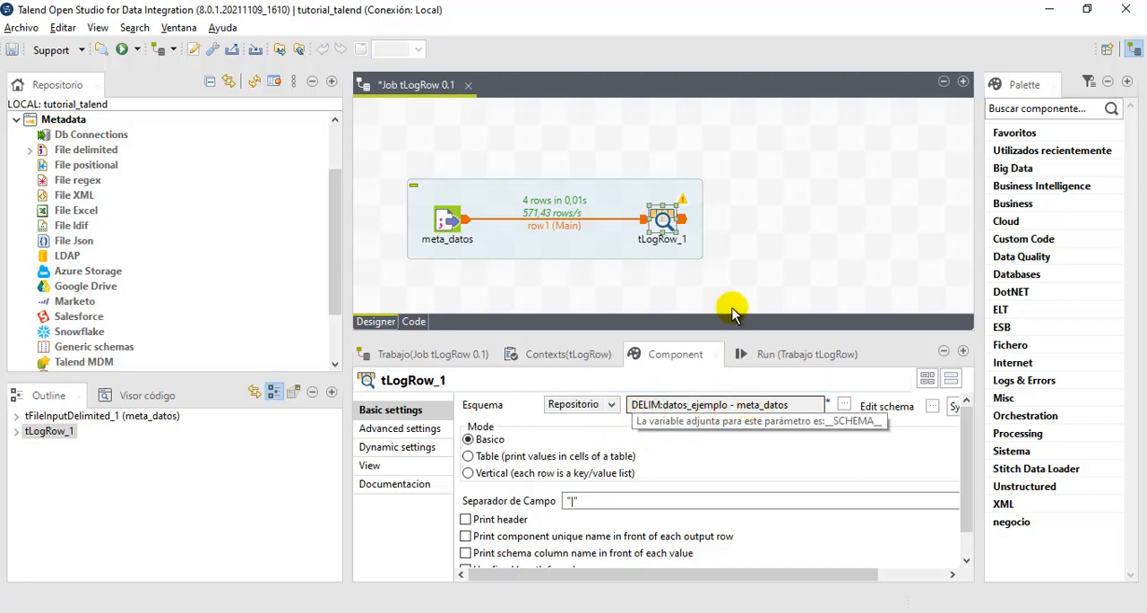
- View the tLogRow_1 schema and compare the meta_datos input columns with the output columns
click(933, 406)
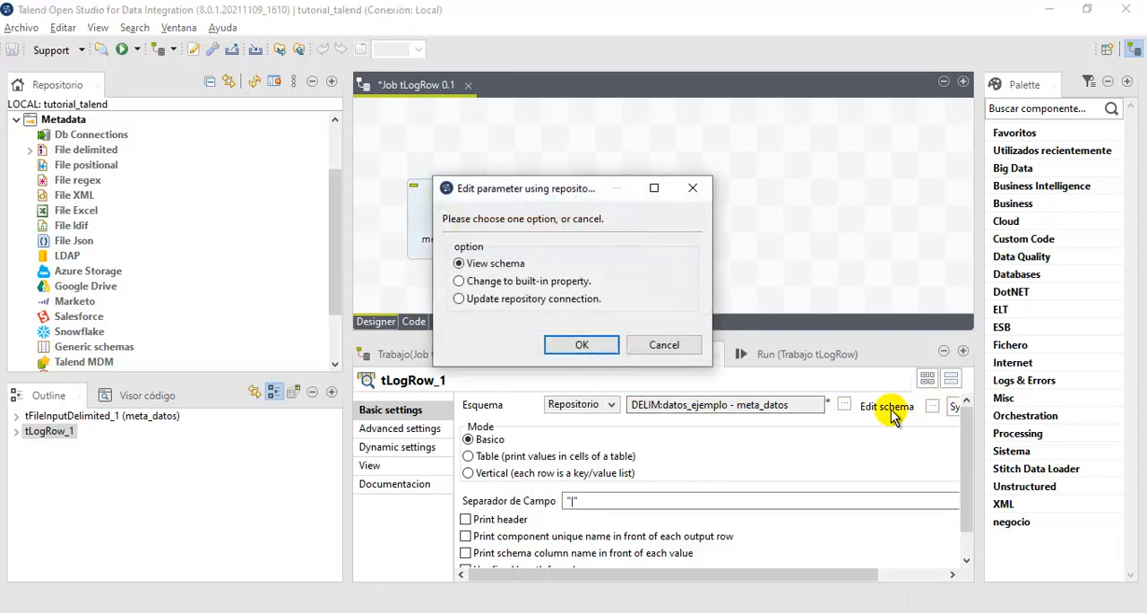
click(580, 342)
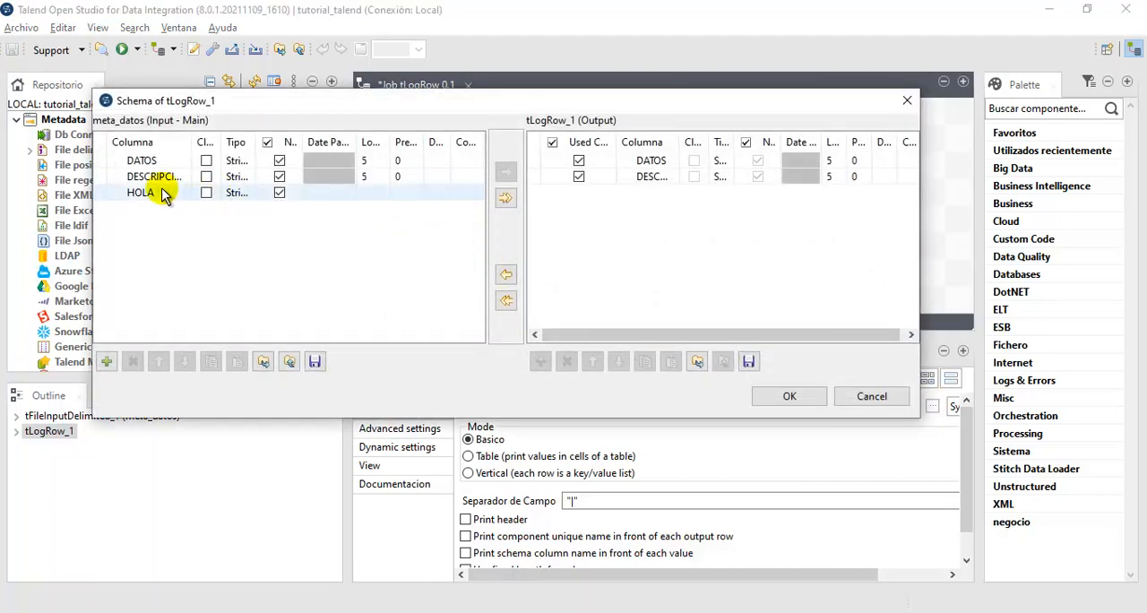
drag(561, 105, 665, 164)
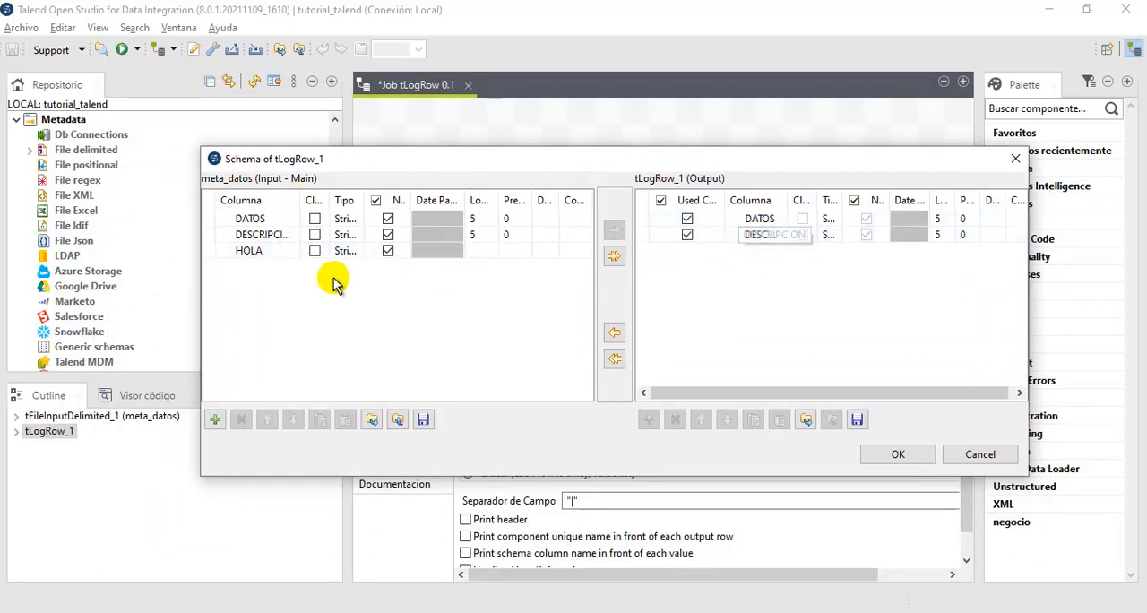
click(251, 251)
click(697, 272)
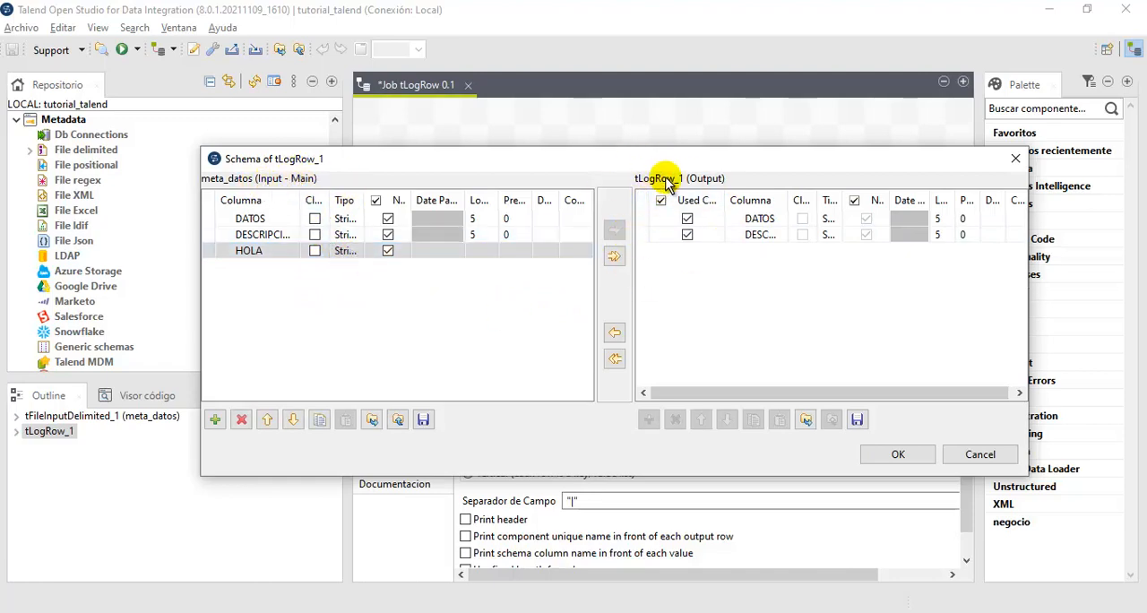
drag(640, 154, 659, 280)
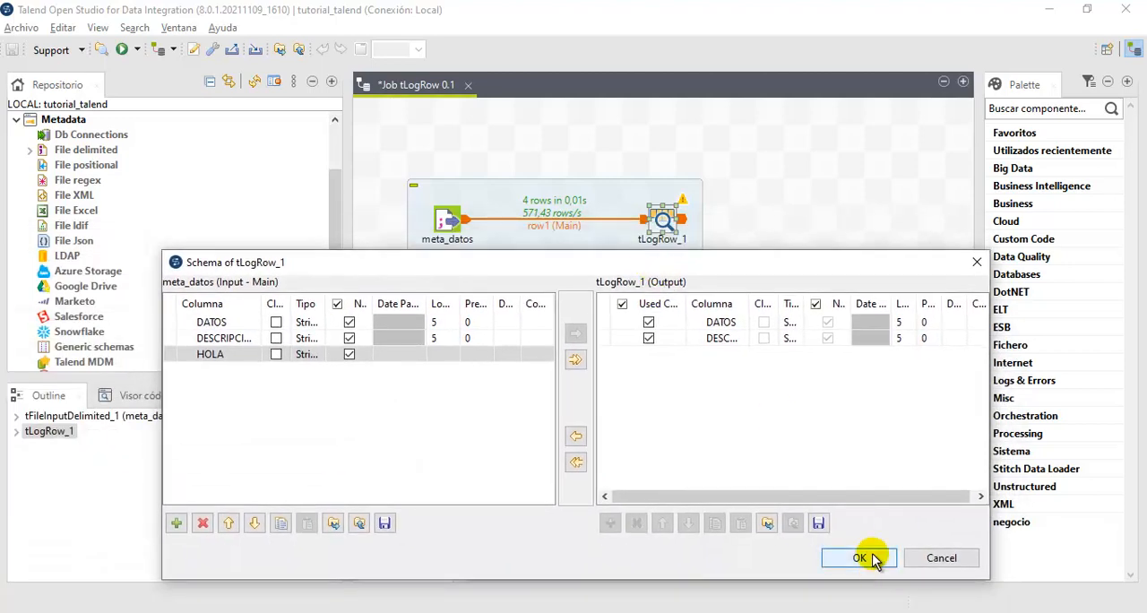
click(868, 556)
click(933, 408)
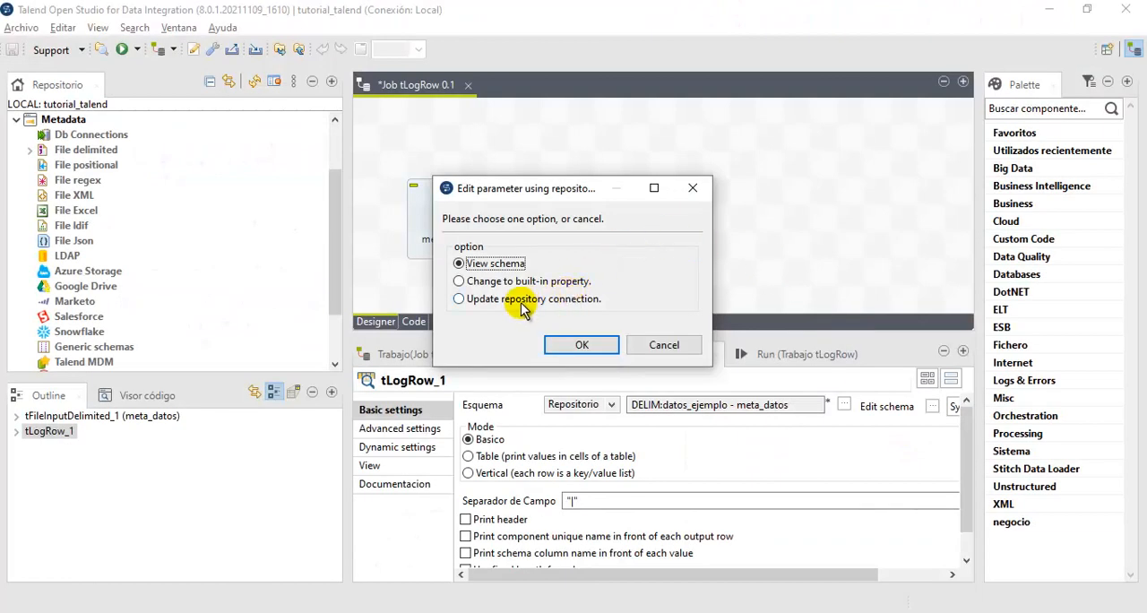
click(507, 302)
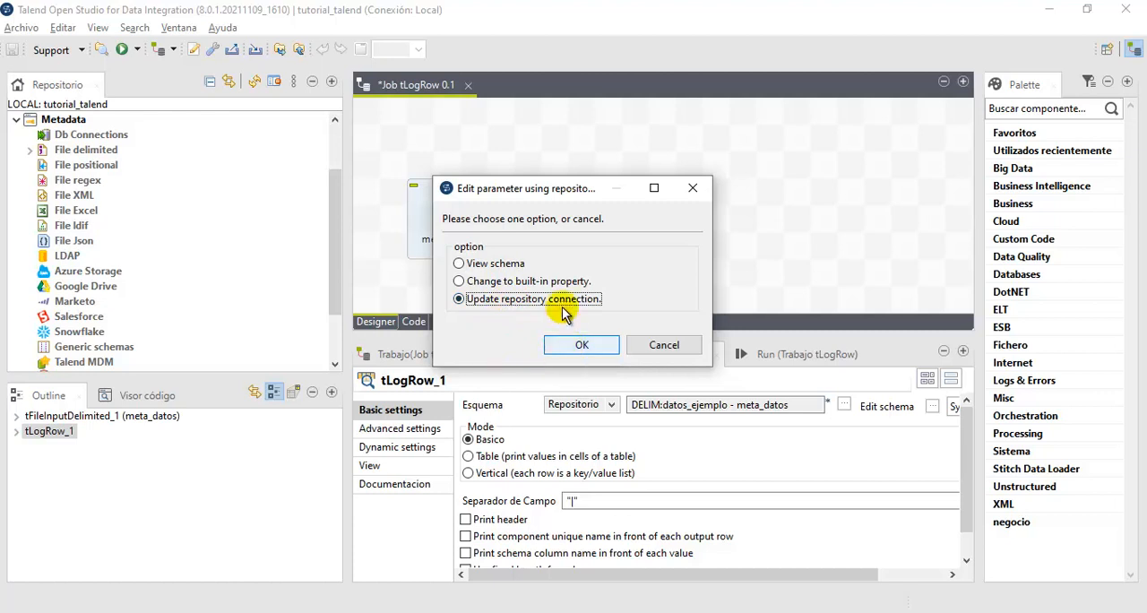
drag(554, 189, 905, 118)
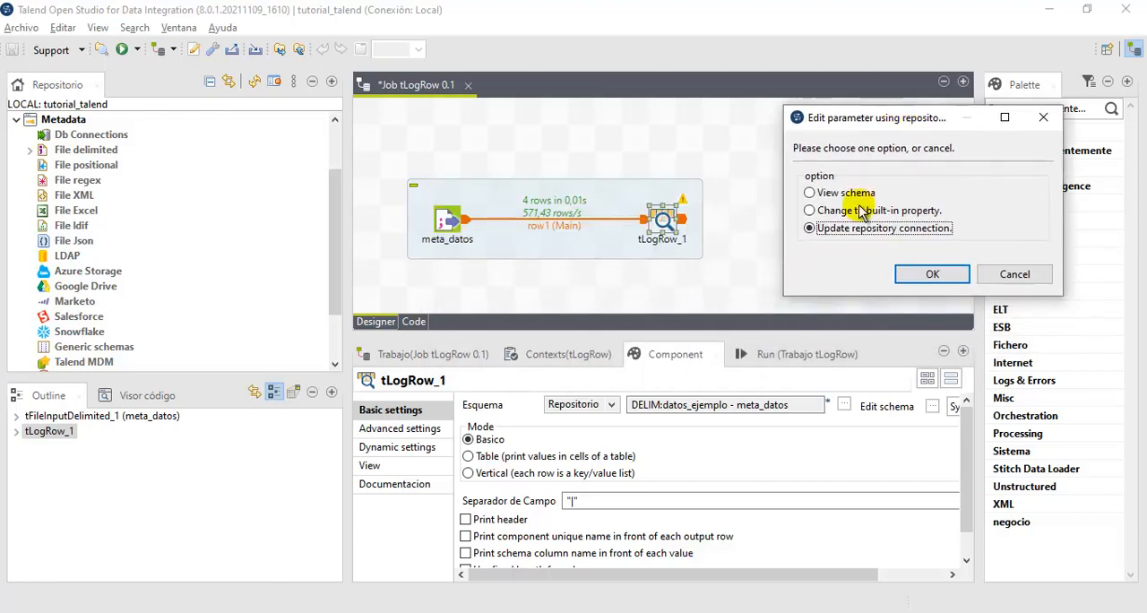
click(820, 229)
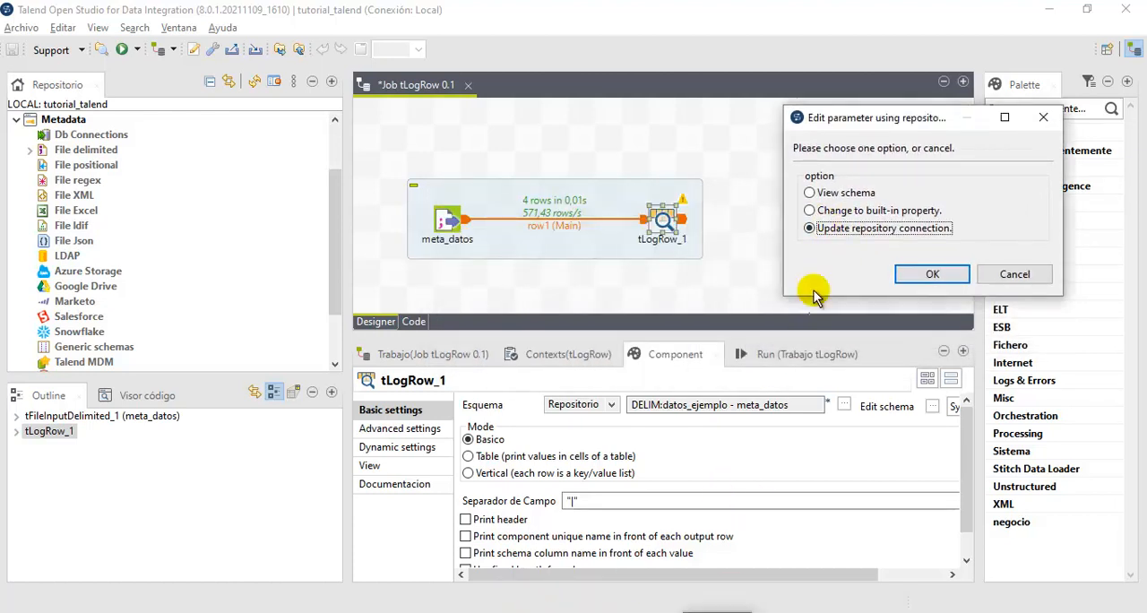
drag(835, 230, 457, 227)
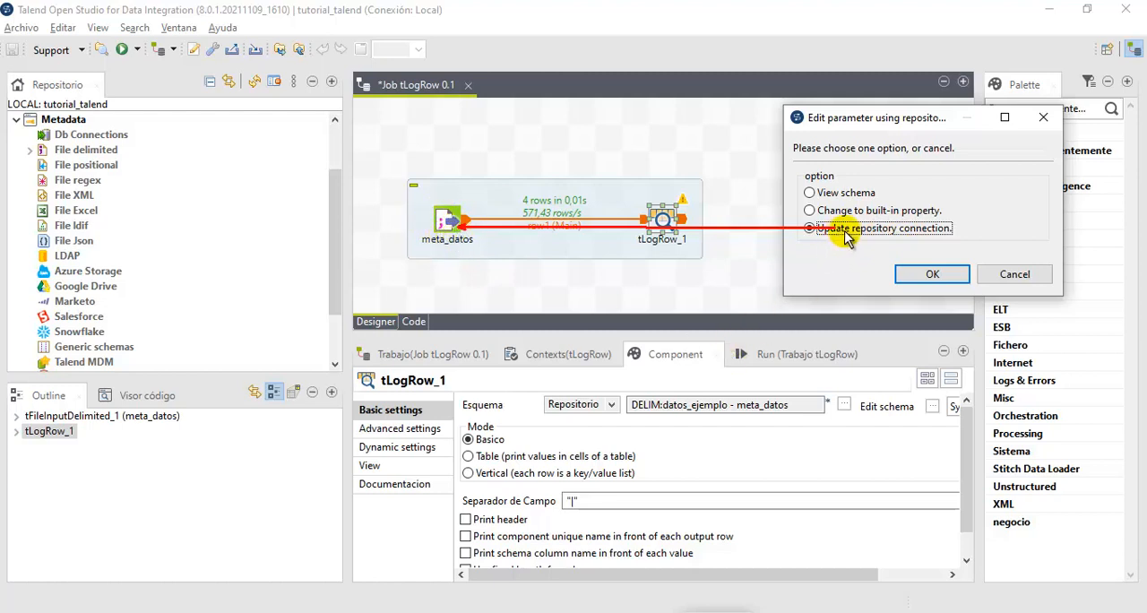
mouse_move(829, 231)
mouse_down()
mouse_move(783, 244)
mouse_move(295, 269)
mouse_move(112, 205)
mouse_move(62, 150)
mouse_up()
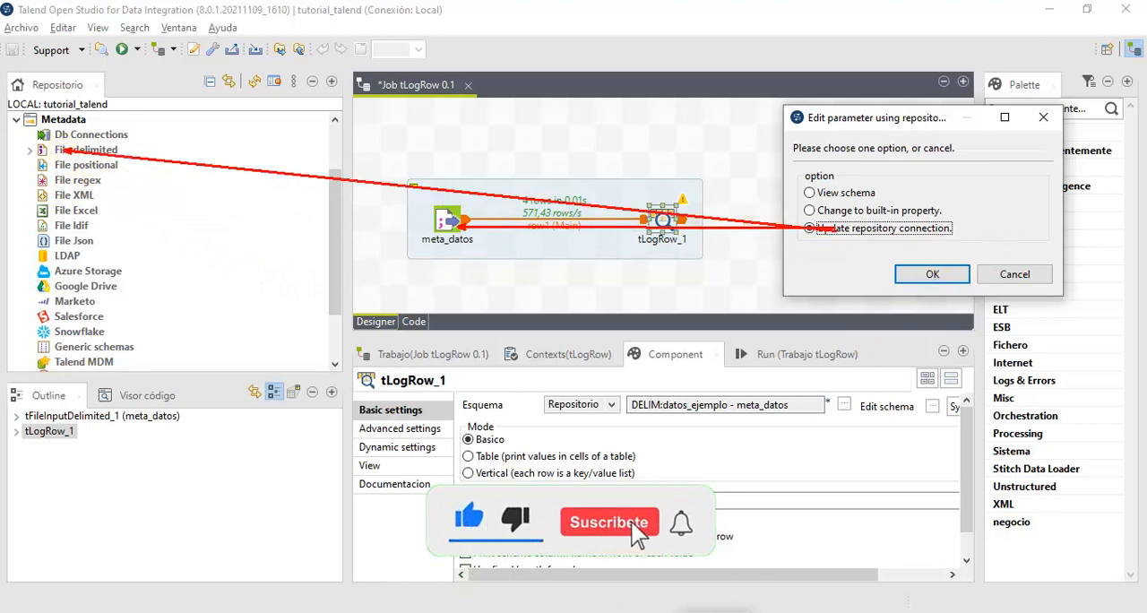
click(720, 611)
click(29, 154)
click(34, 150)
click(1014, 273)
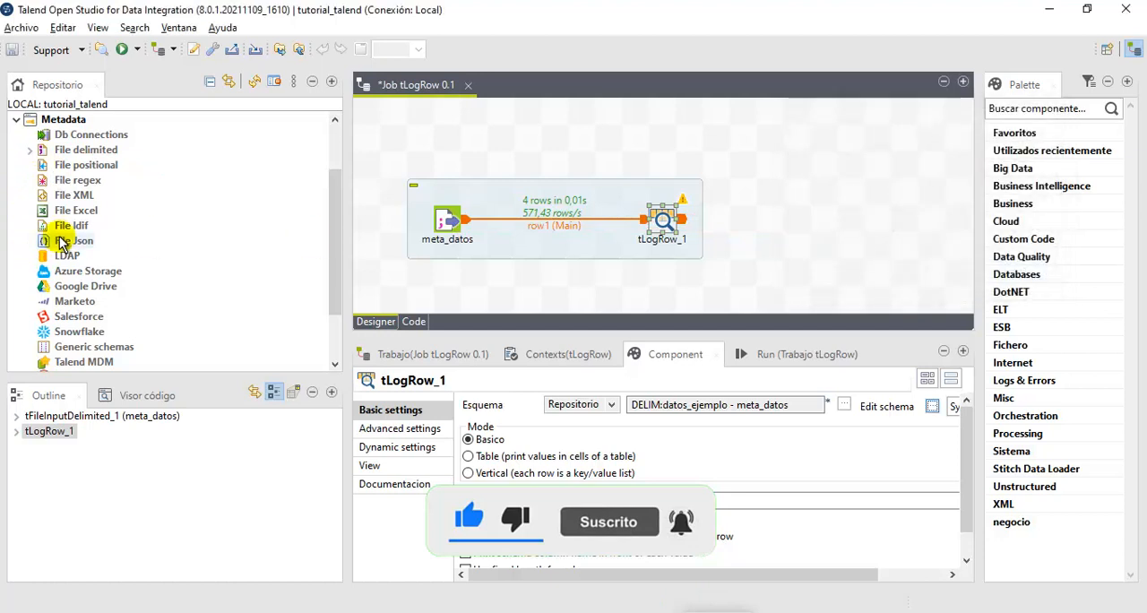
- Examine the meta_datos schema of datos_ejemplo among the delimited files in the repository metadata
click(30, 150)
click(42, 166)
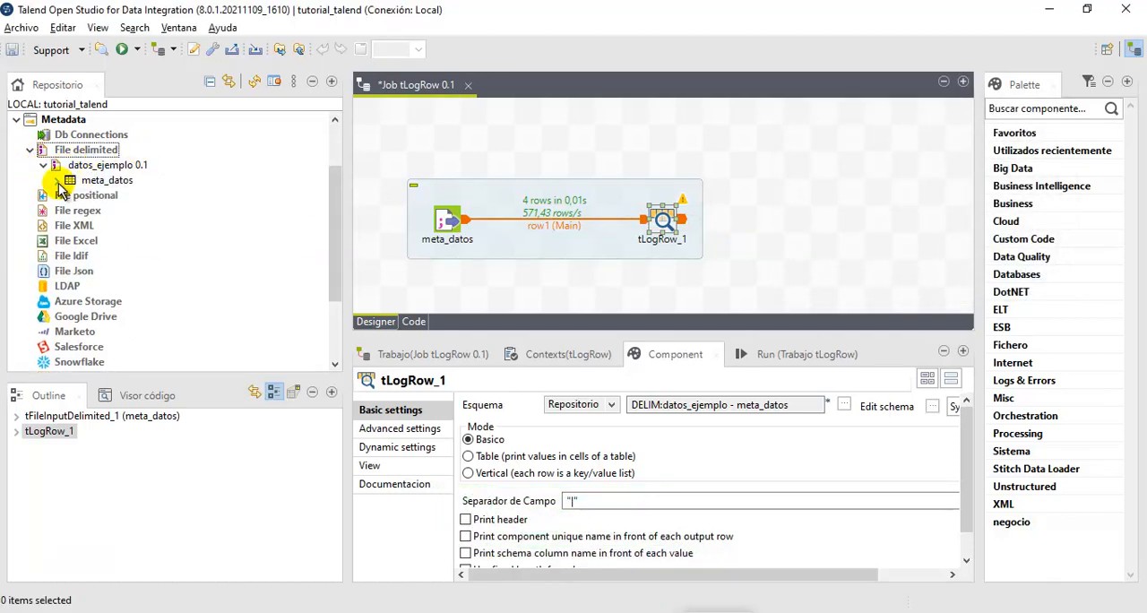
click(57, 181)
click(57, 180)
click(43, 165)
click(30, 150)
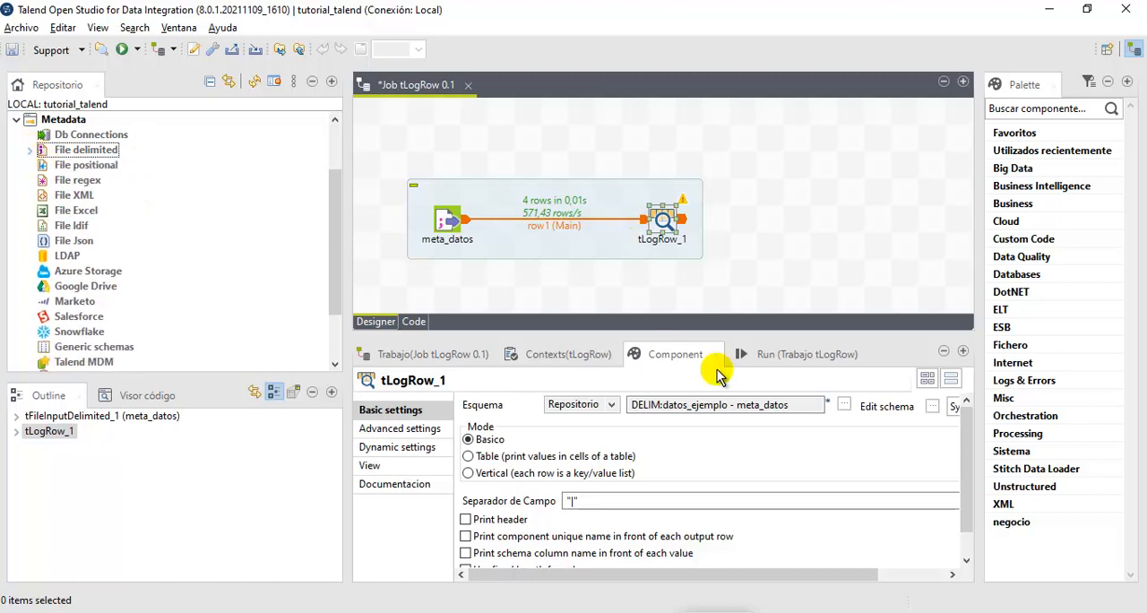
- Update the meta_datos repository schema from tLogRow_1 by adding a column named HOLA
click(932, 406)
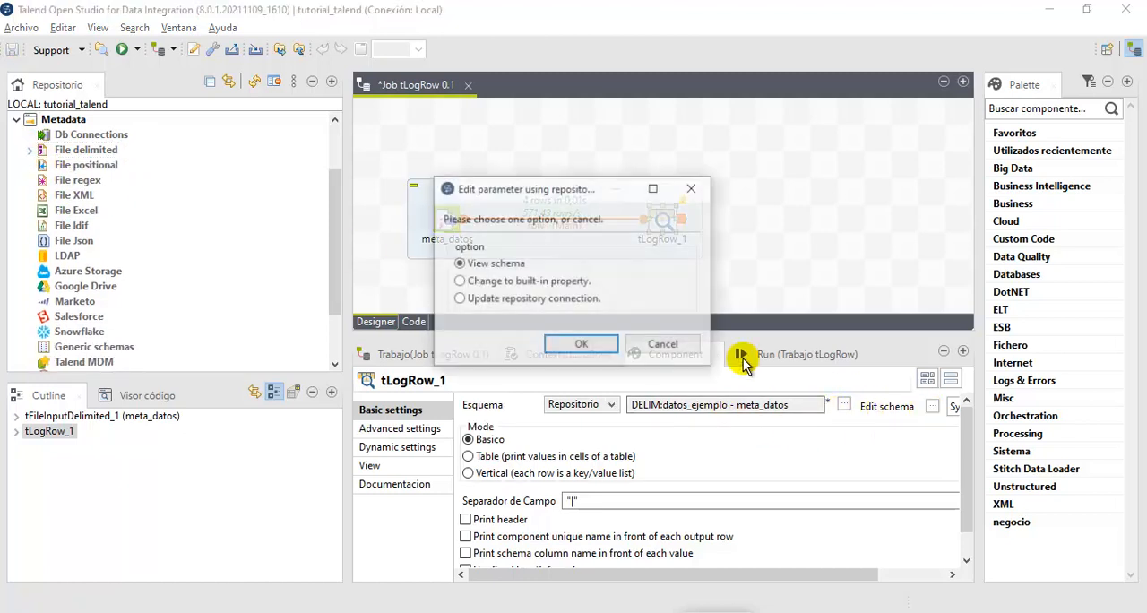
click(536, 305)
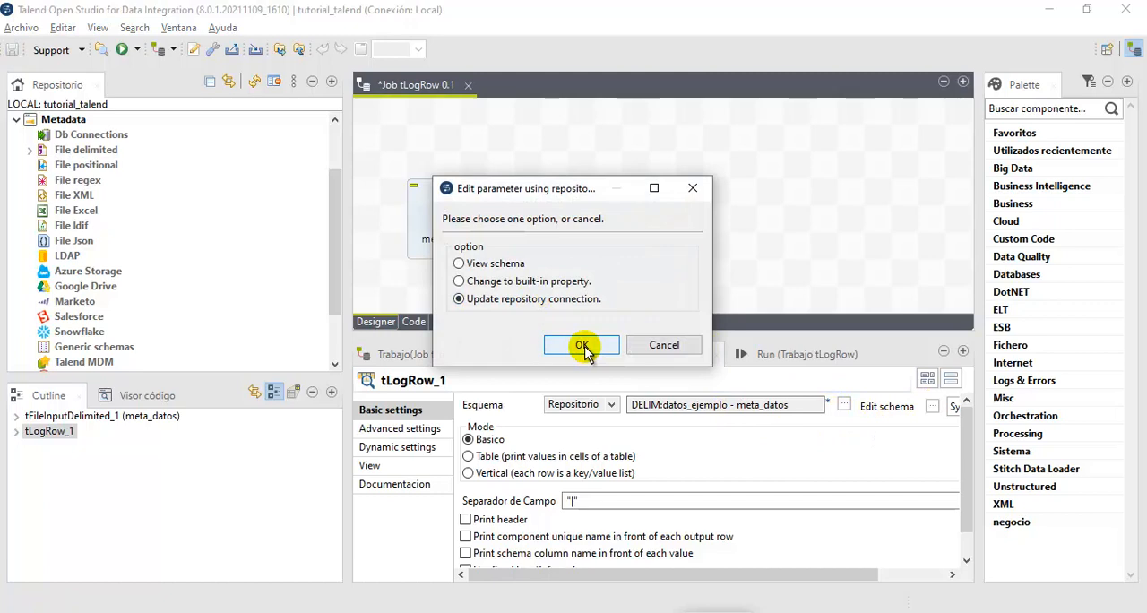
click(582, 346)
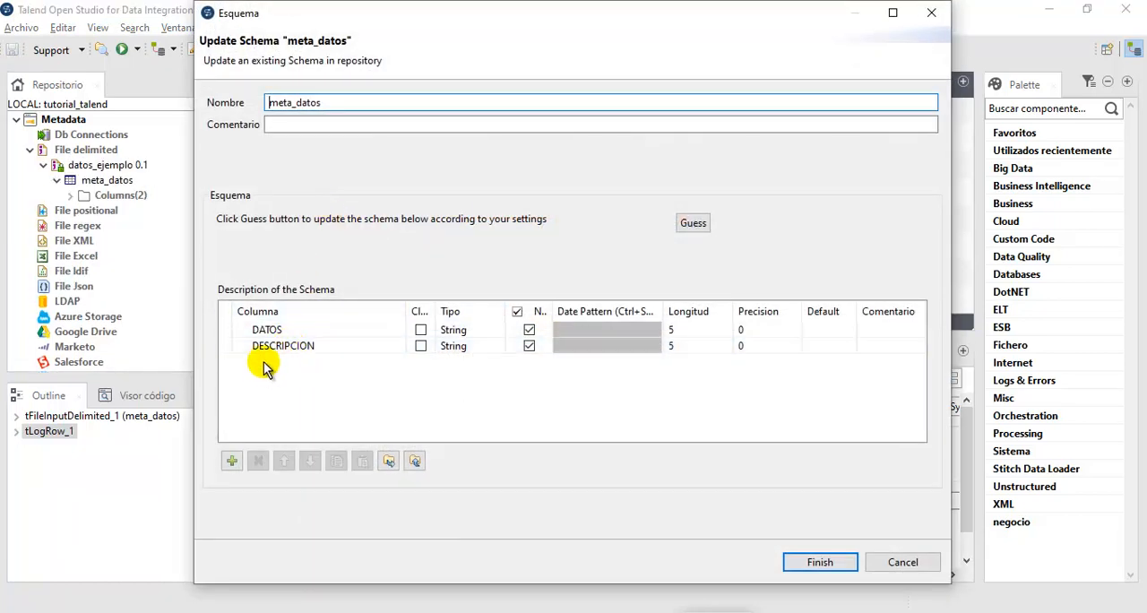
click(231, 461)
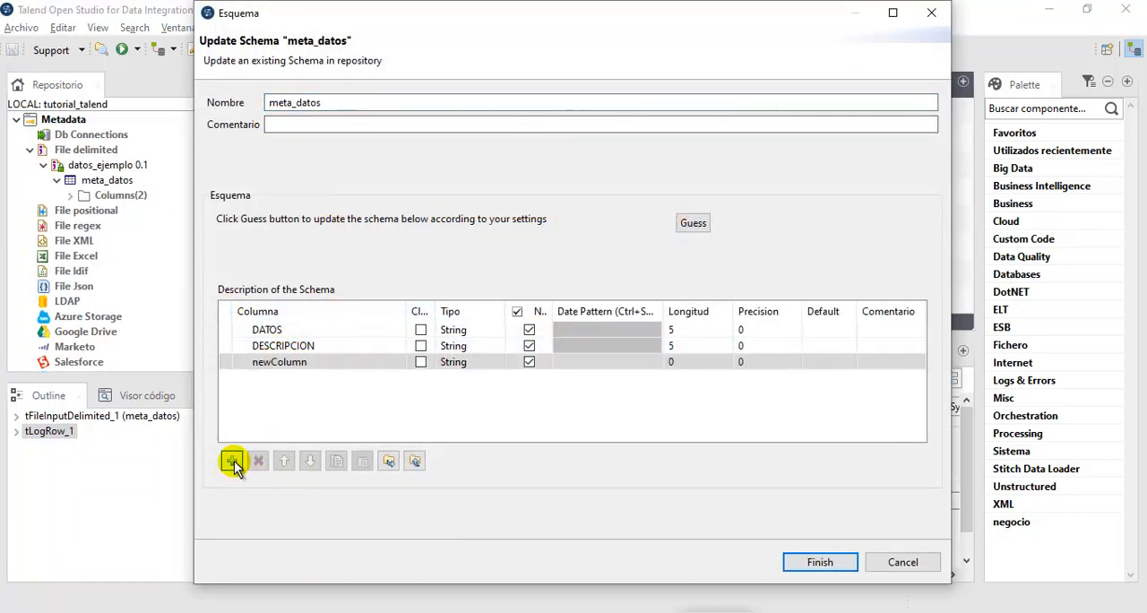
click(295, 361)
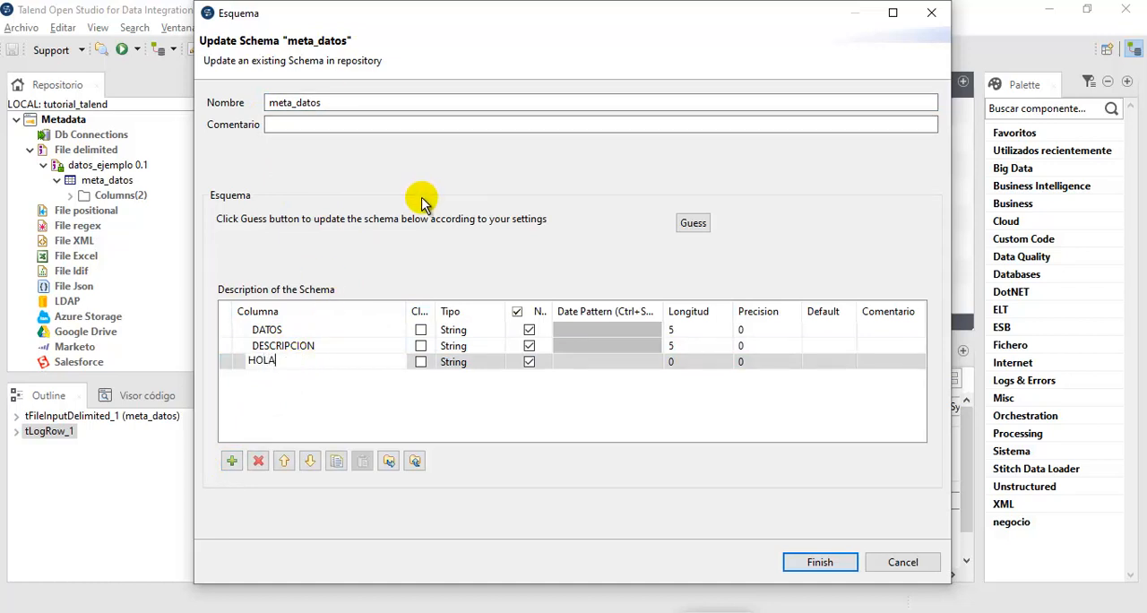
click(818, 563)
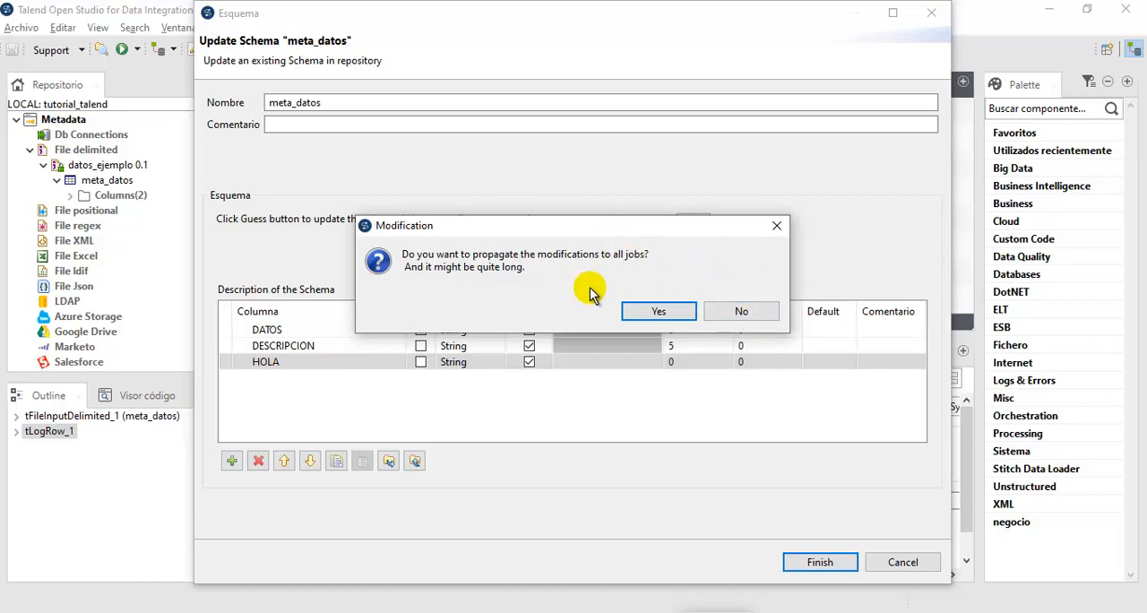
- Propagate the meta_datos schema change to all jobs, marking the new column as used and updating the tLogRow_1 schema
click(657, 311)
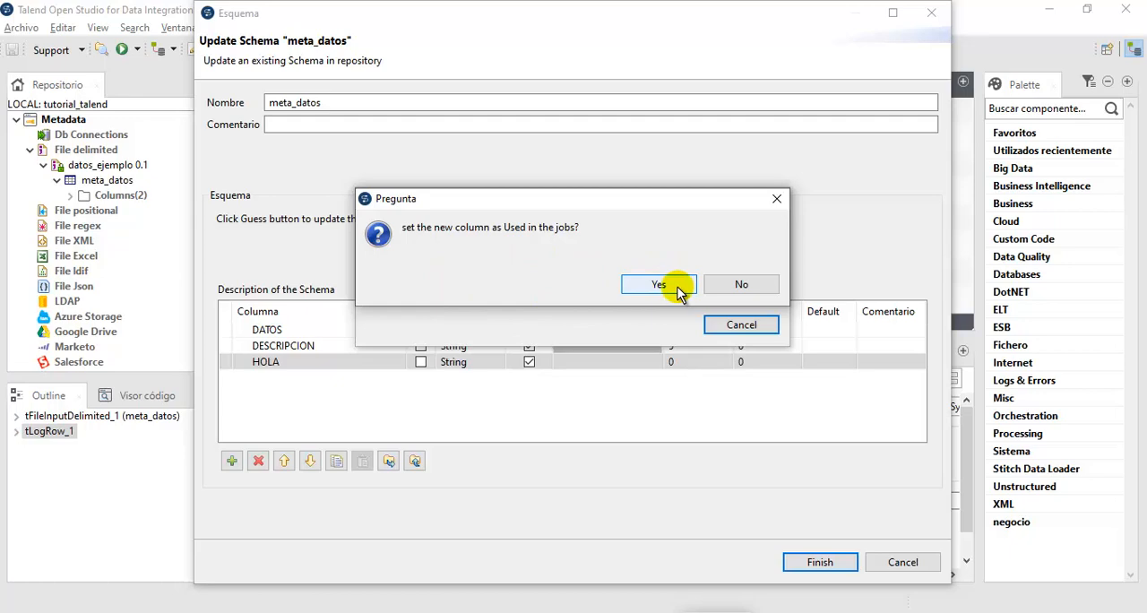
click(678, 293)
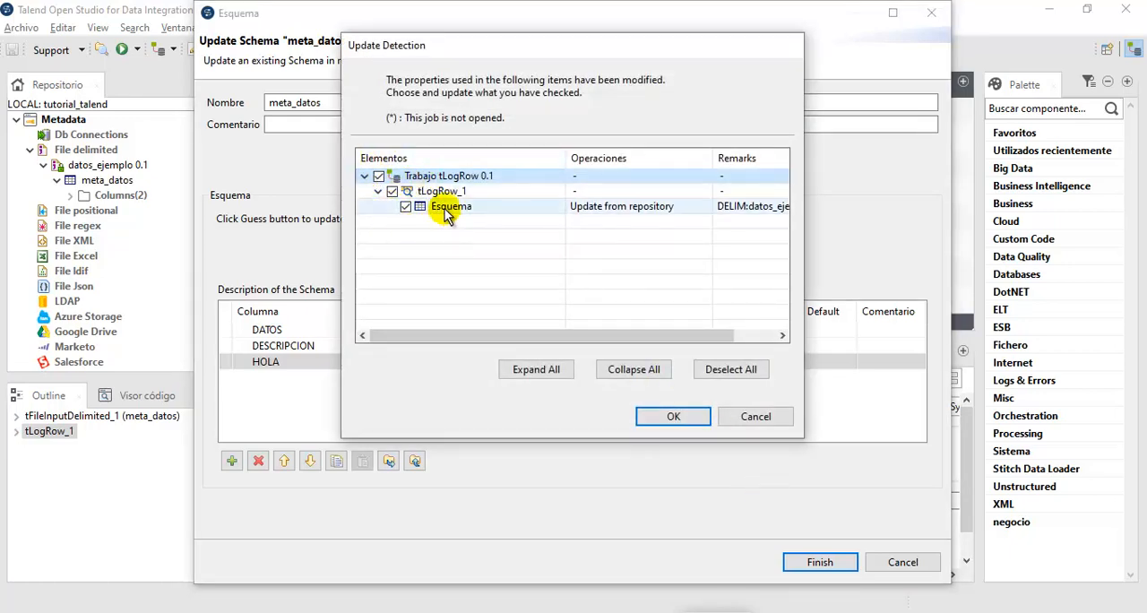
click(681, 418)
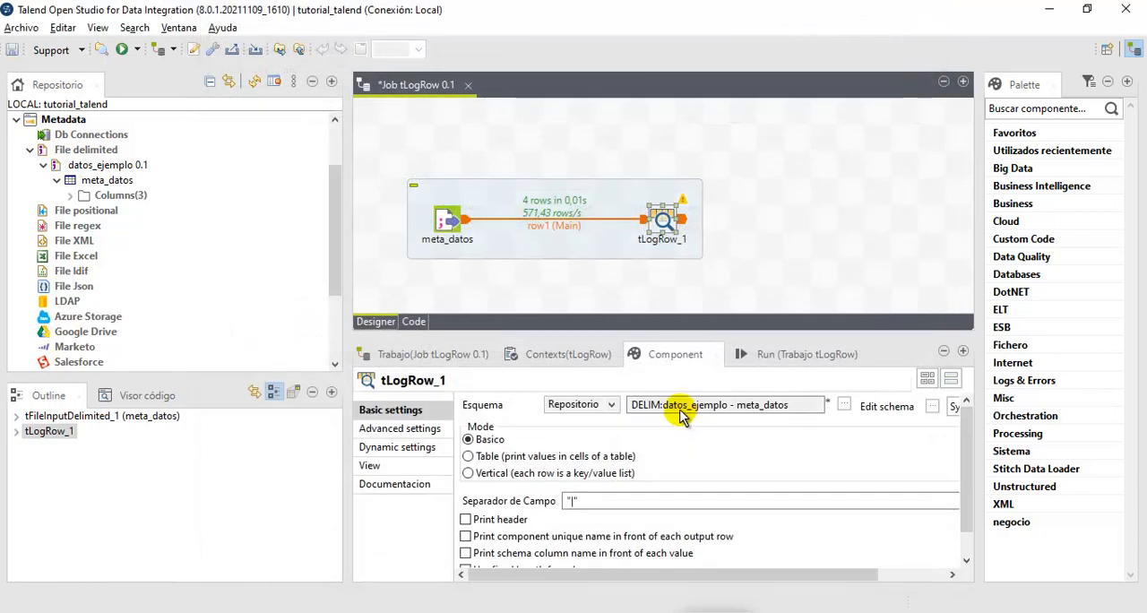
- Check the meta_datos columns in the repository and compare the input and output columns in the tLogRow_1 schema
click(70, 195)
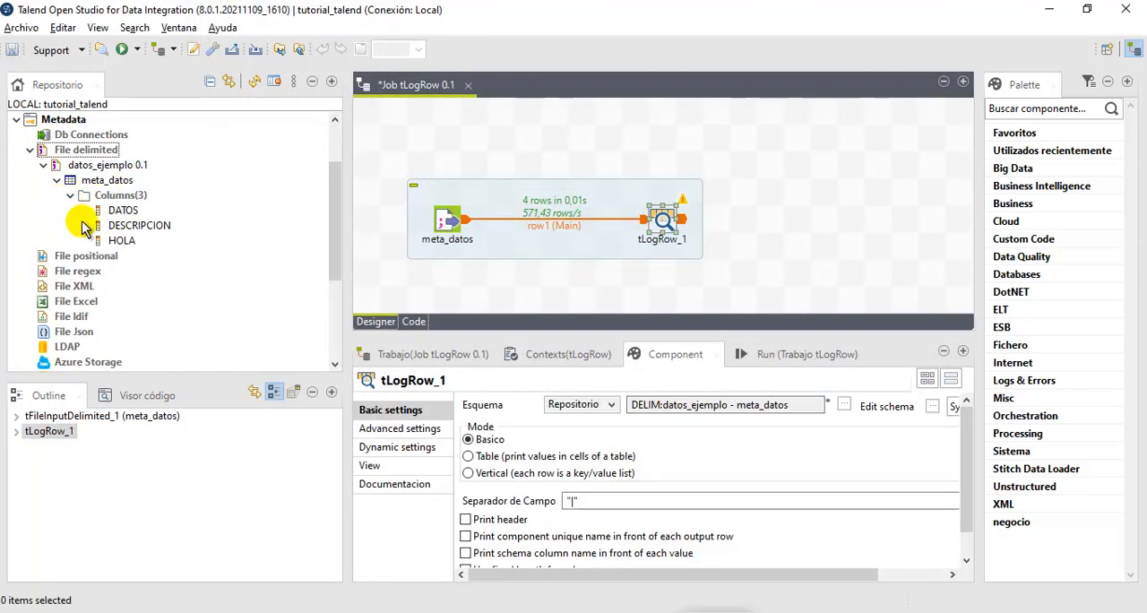
click(70, 195)
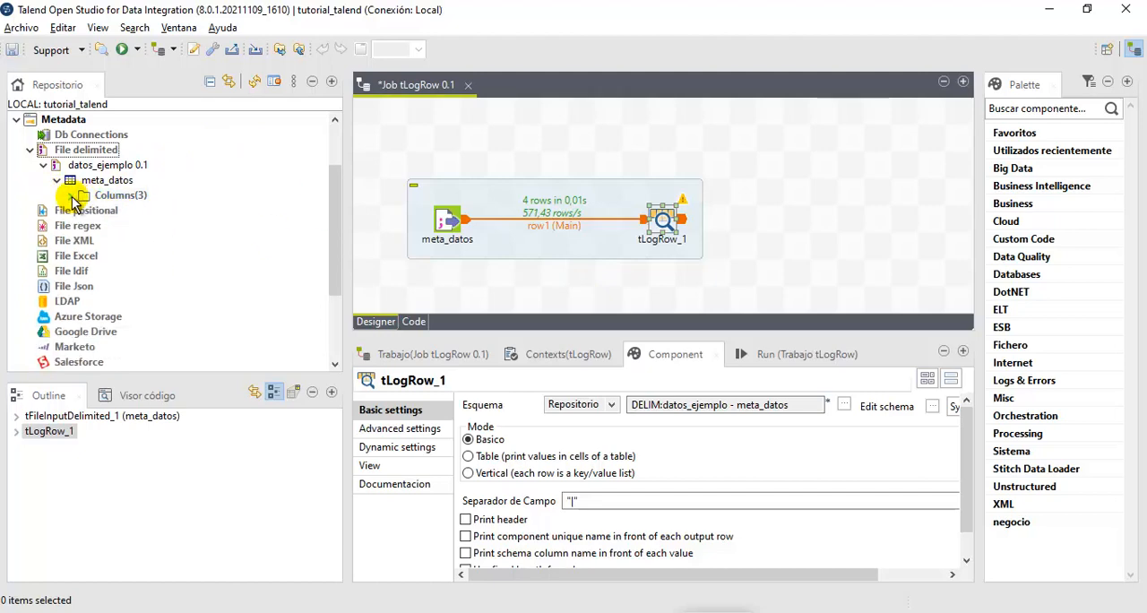
click(931, 406)
click(507, 338)
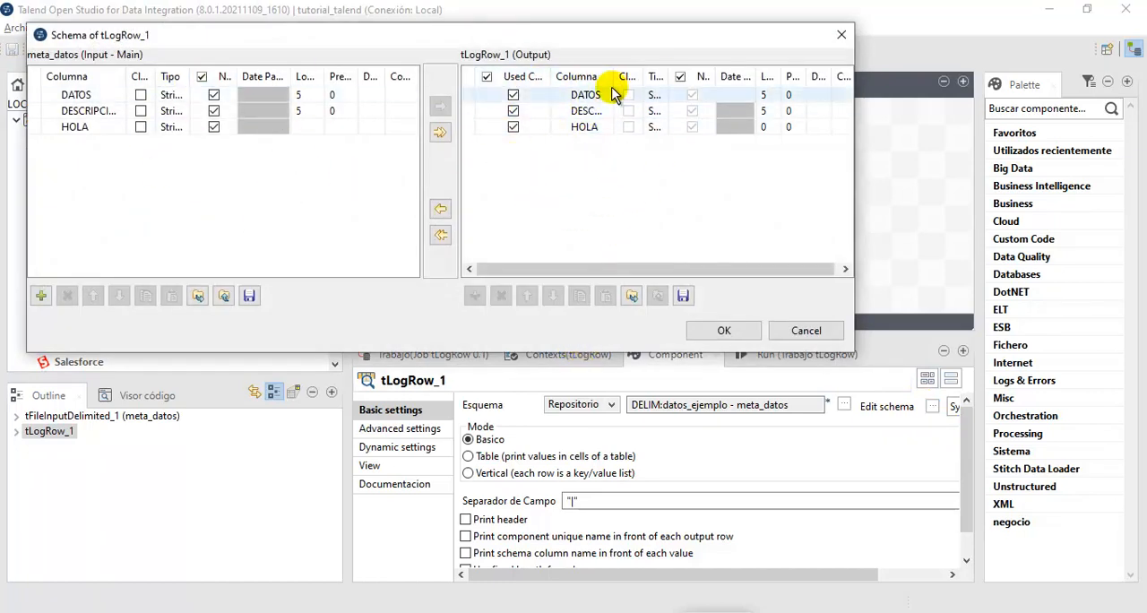
click(730, 333)
- Run the tLogRow job and examine the rows it prints
click(769, 355)
click(536, 424)
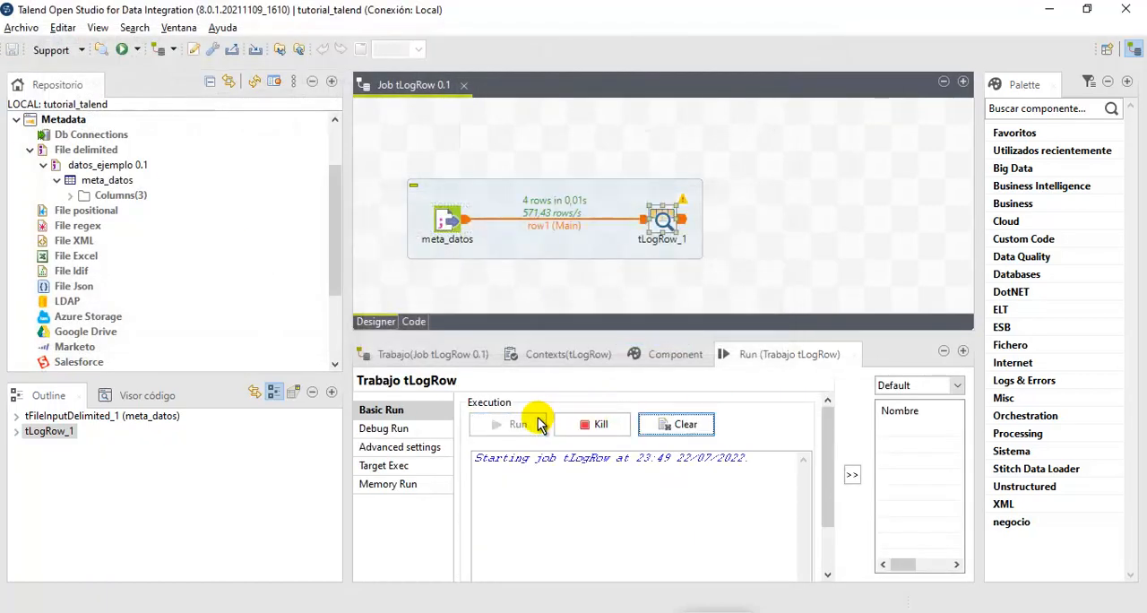
drag(479, 491, 609, 508)
click(499, 502)
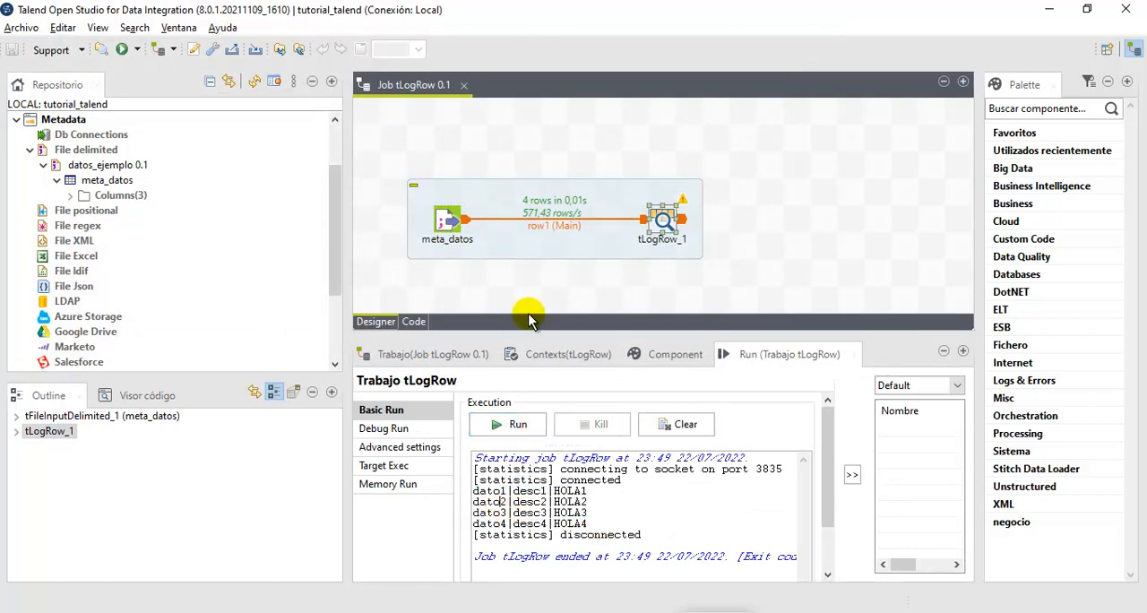
- Review the HOLA column under meta_datos in the repository metadata and collapse the schema
click(70, 197)
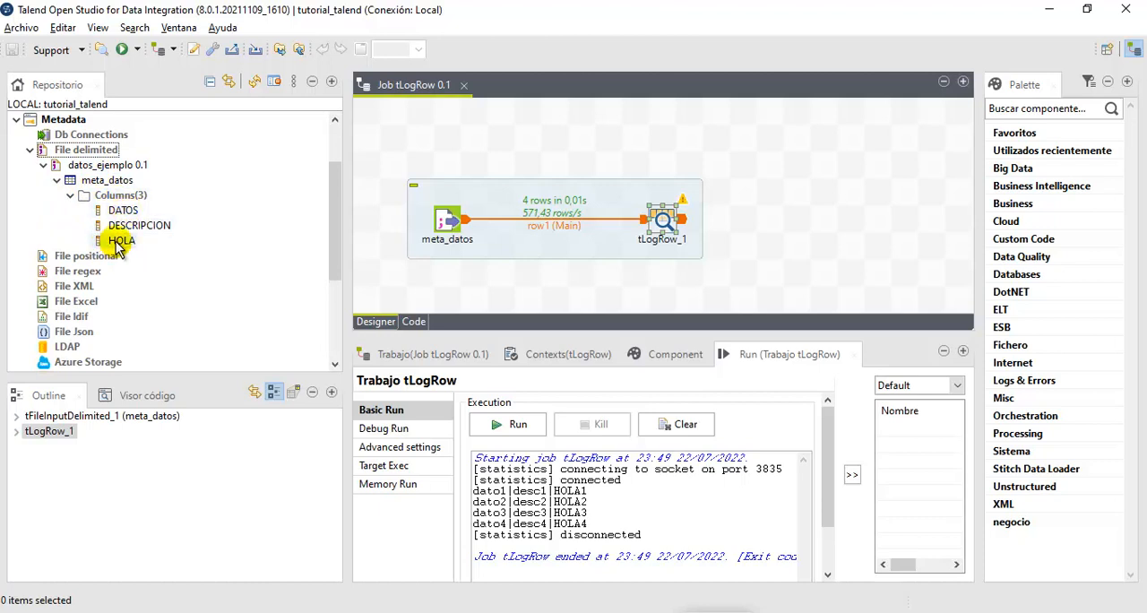
click(71, 196)
click(58, 181)
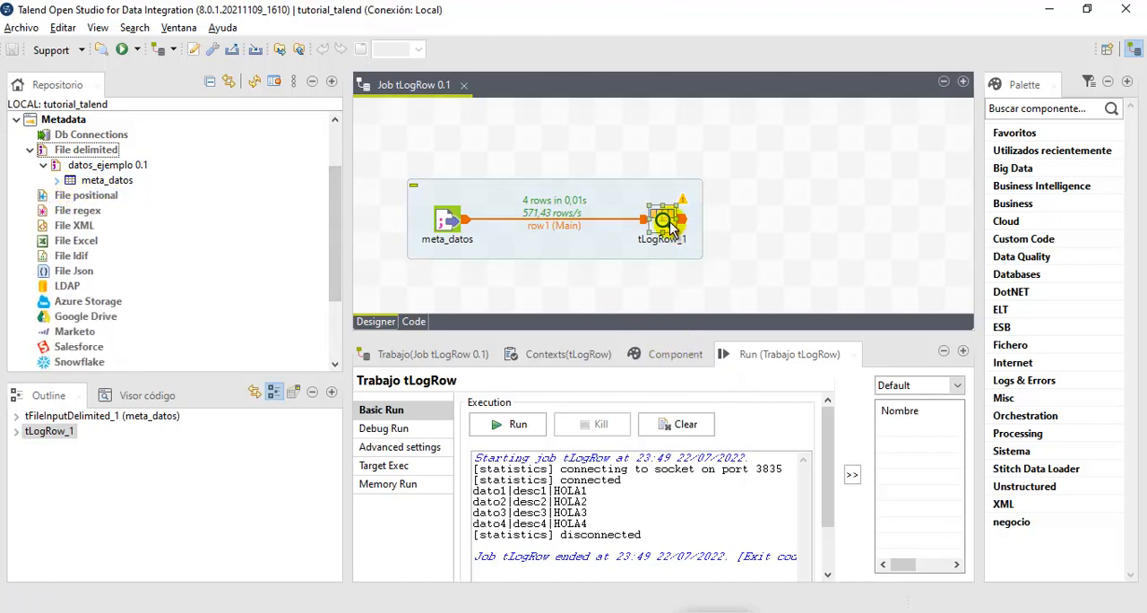
- Review the edit options for the tLogRow_1 repository schema, noting how updating the connection relates to meta_datos
click(690, 357)
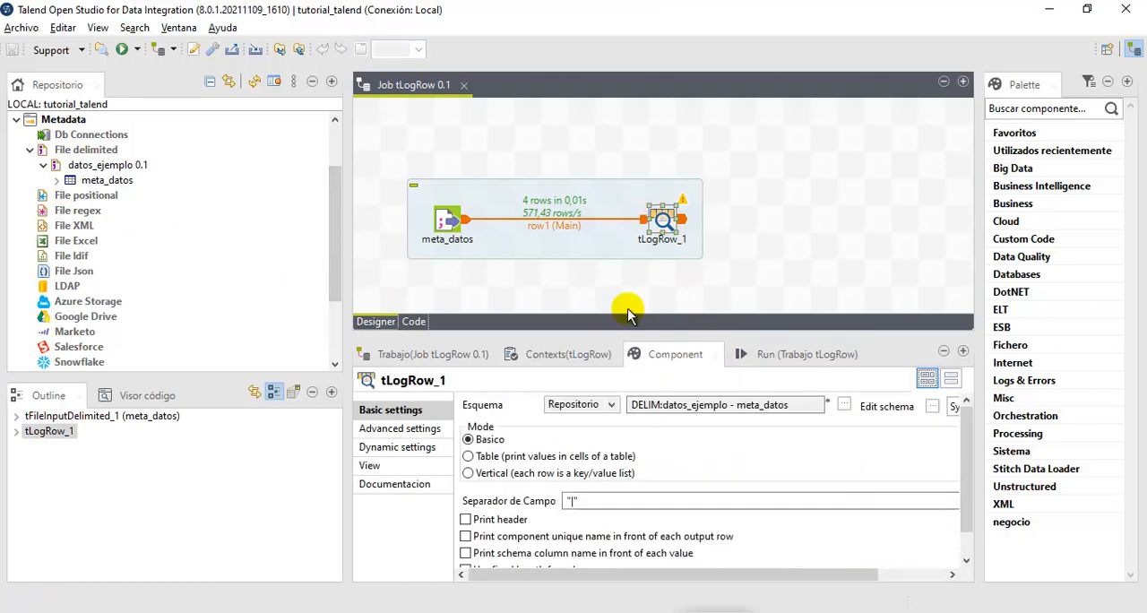
click(932, 406)
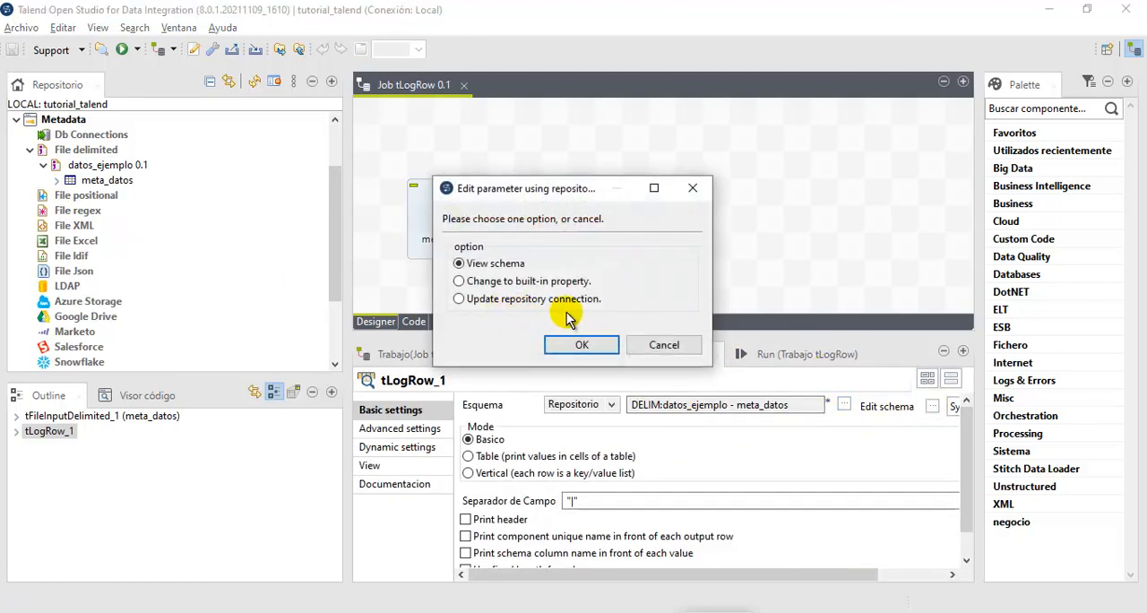
click(541, 612)
click(663, 479)
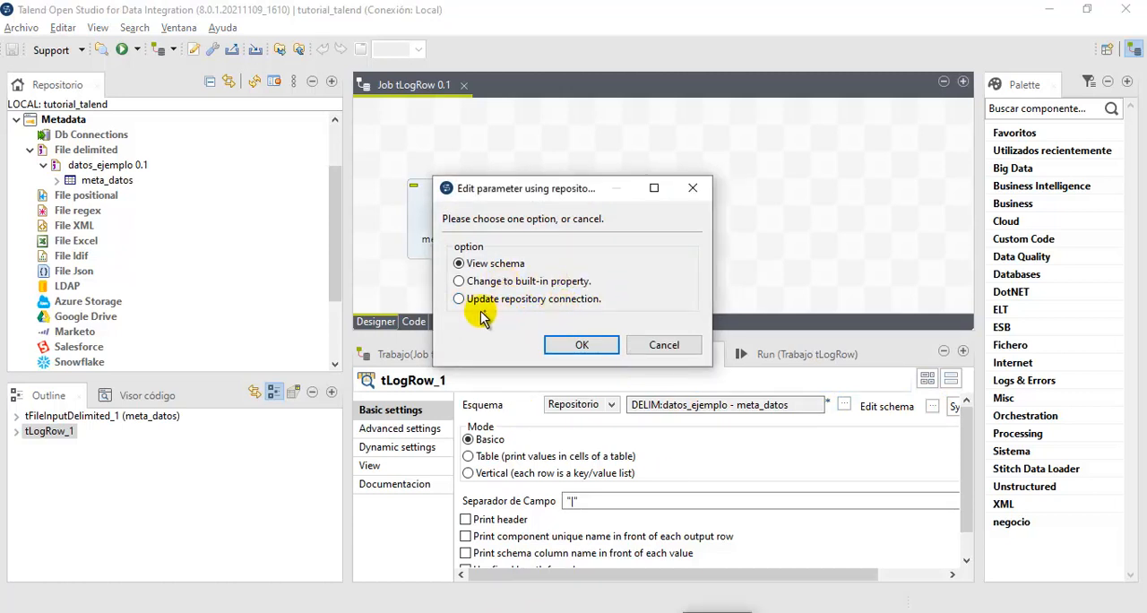
drag(461, 306, 71, 182)
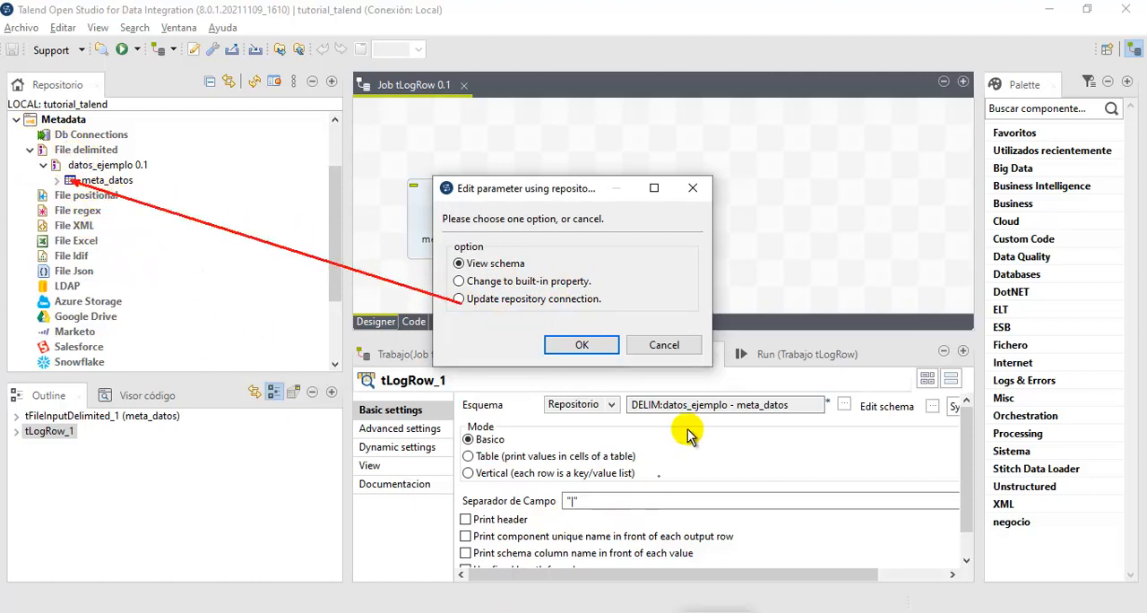
click(703, 611)
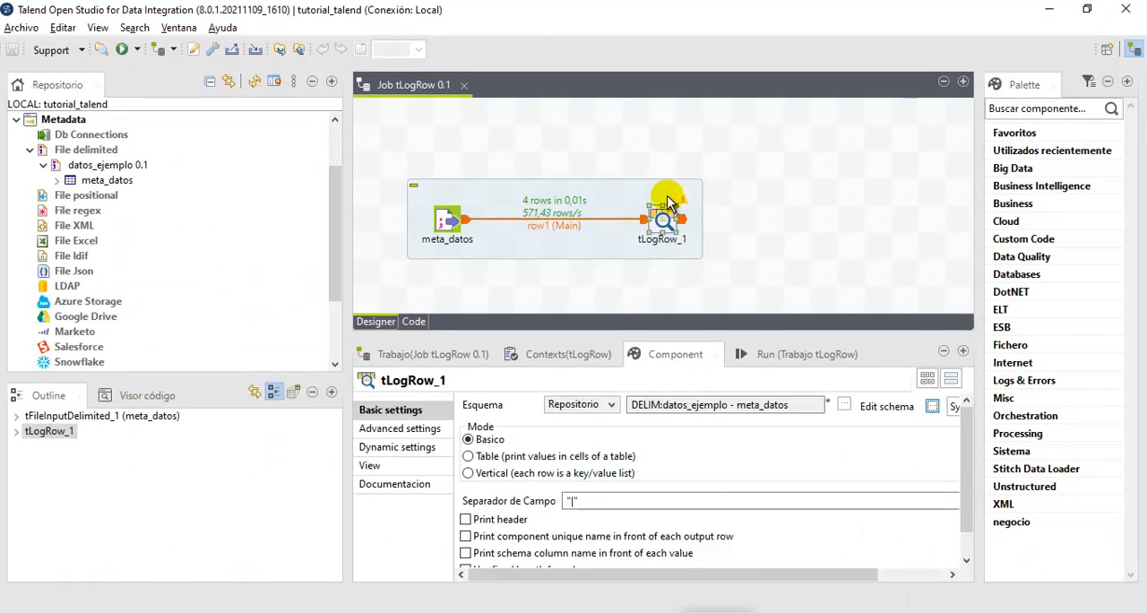
- Add a column with the default name newColumn to the meta_datos input component's built-in schema, without propagating the changes
click(455, 223)
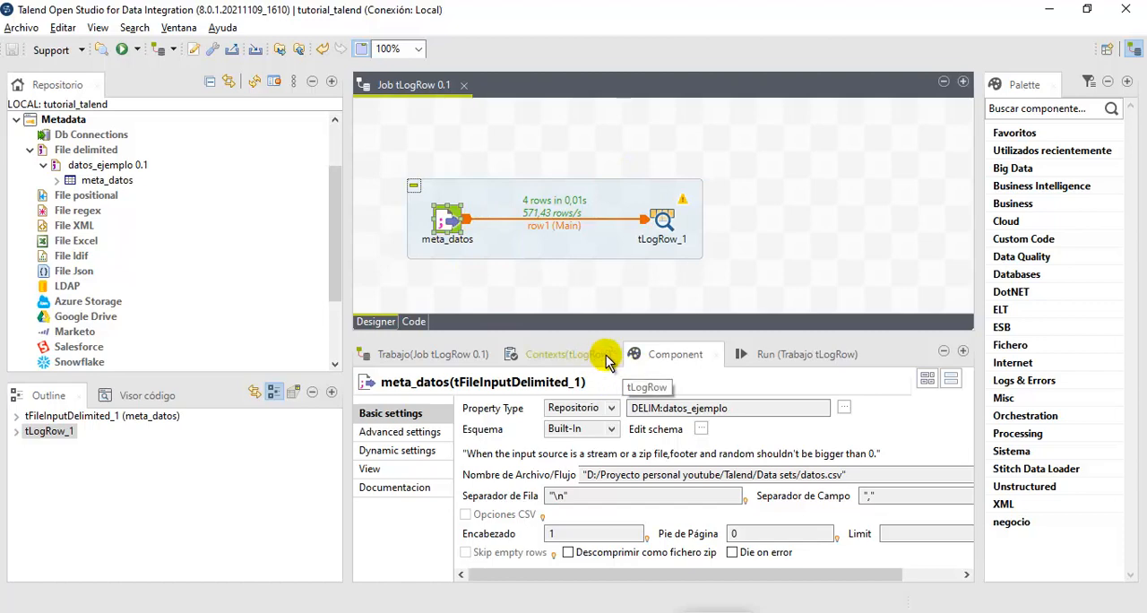
click(743, 354)
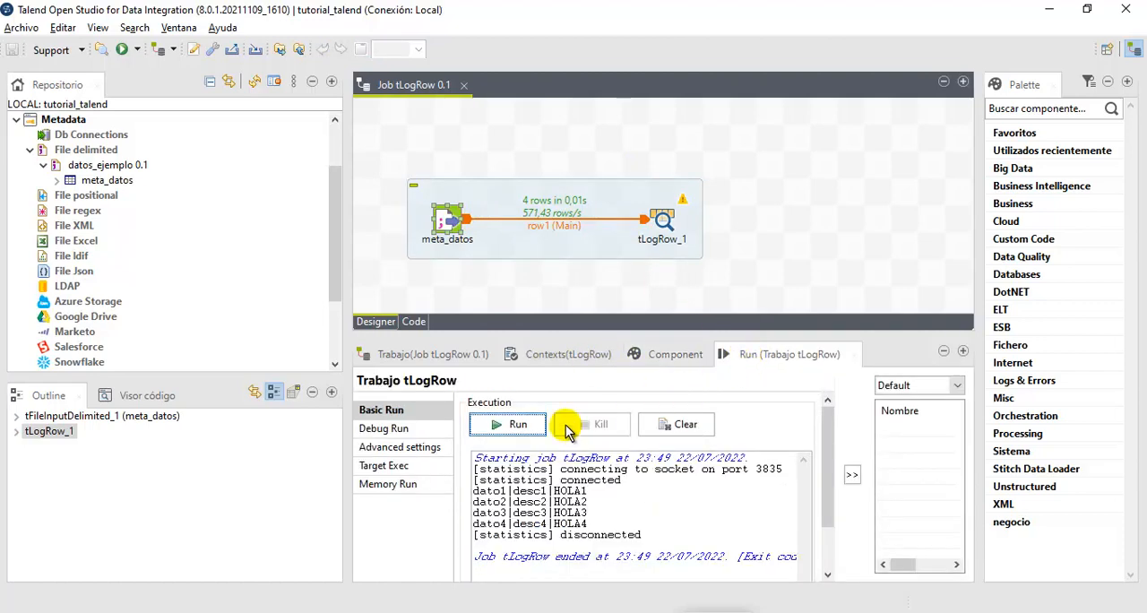
click(683, 354)
click(448, 224)
click(701, 429)
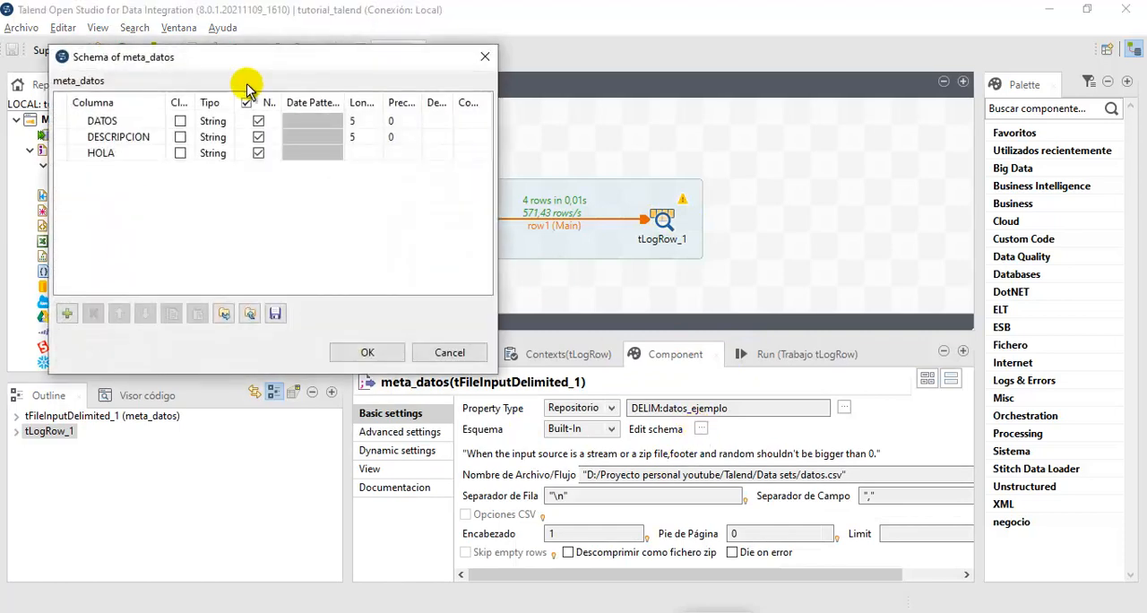
click(68, 314)
click(126, 168)
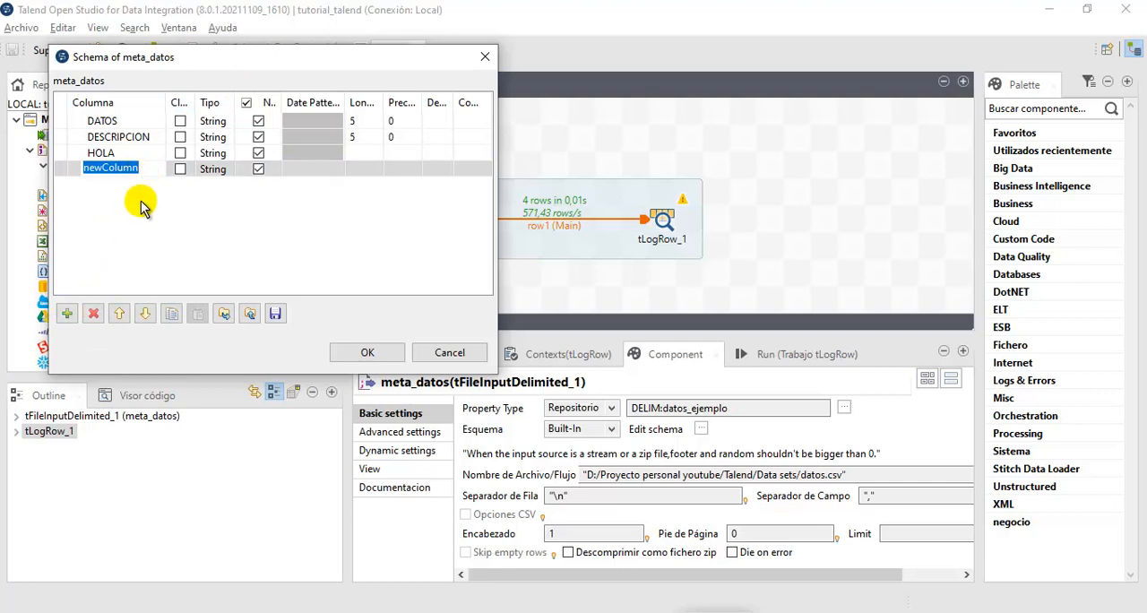
click(146, 211)
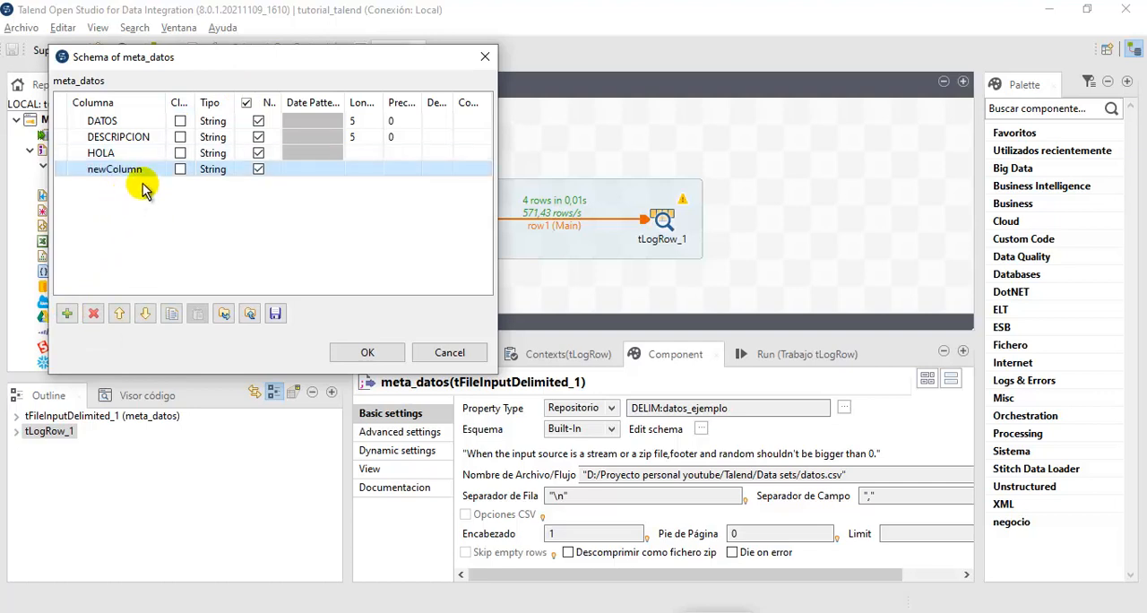
click(369, 353)
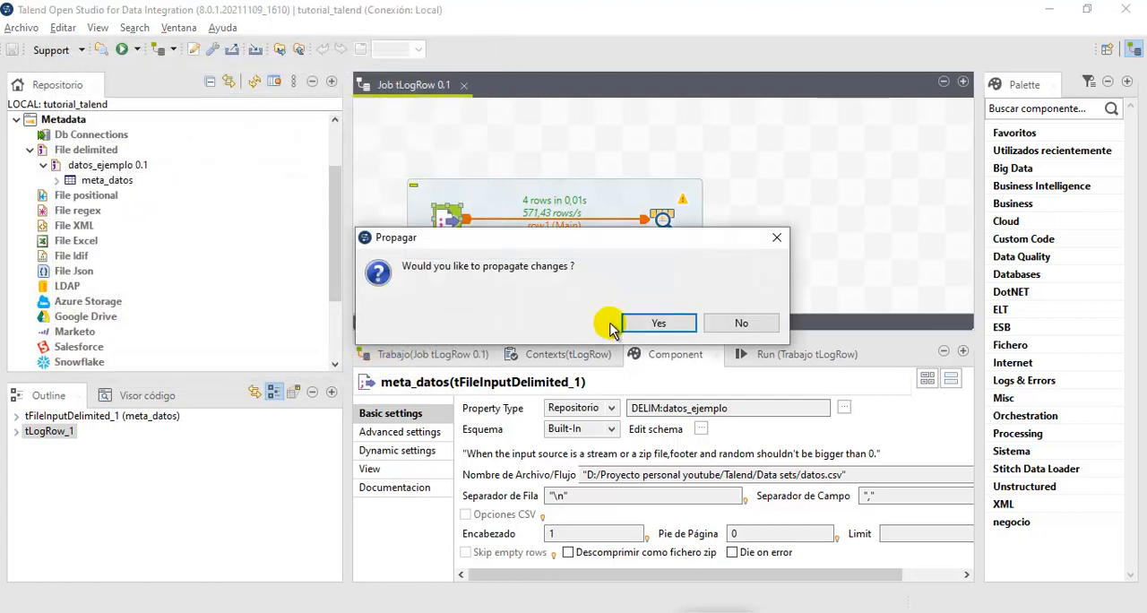
click(728, 324)
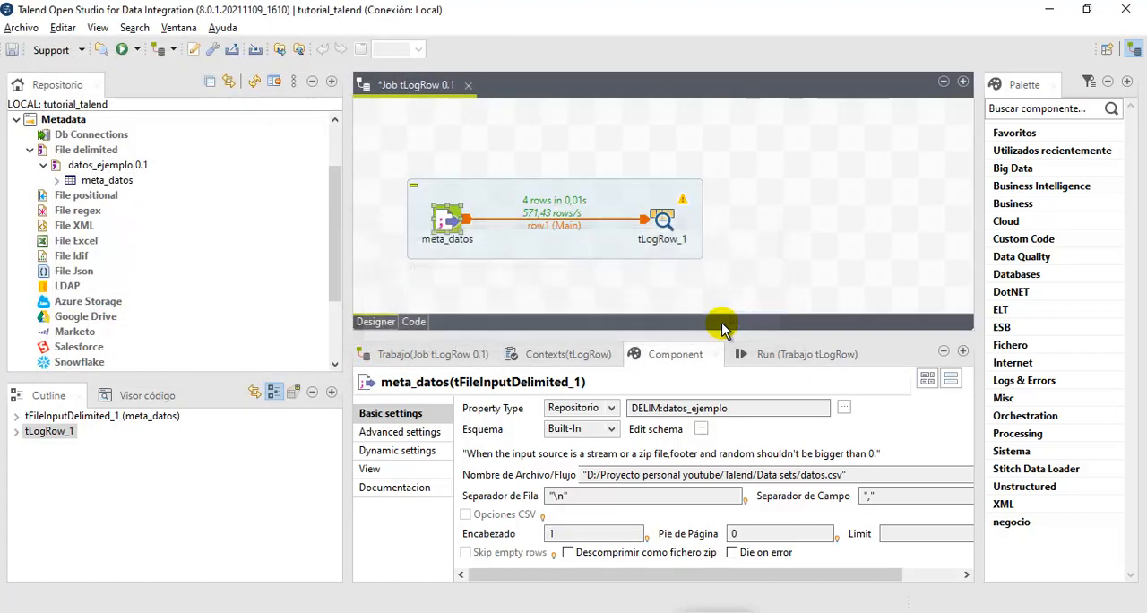
- View the tLogRow_1 repository schema and look for newColumn among its input and output columns
click(751, 357)
double_click(661, 219)
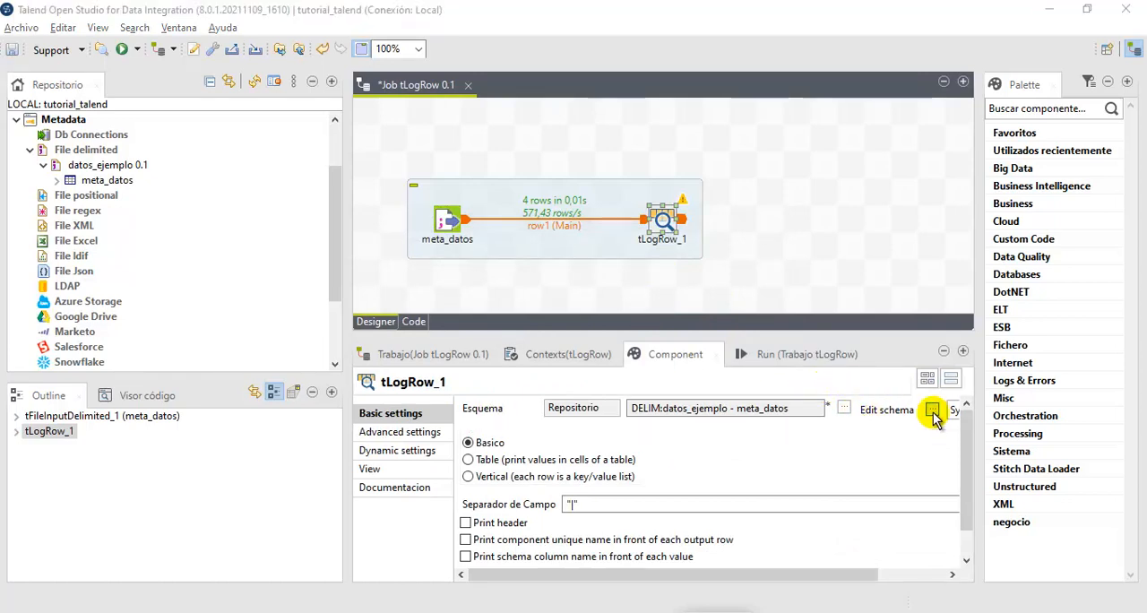
click(932, 408)
click(554, 345)
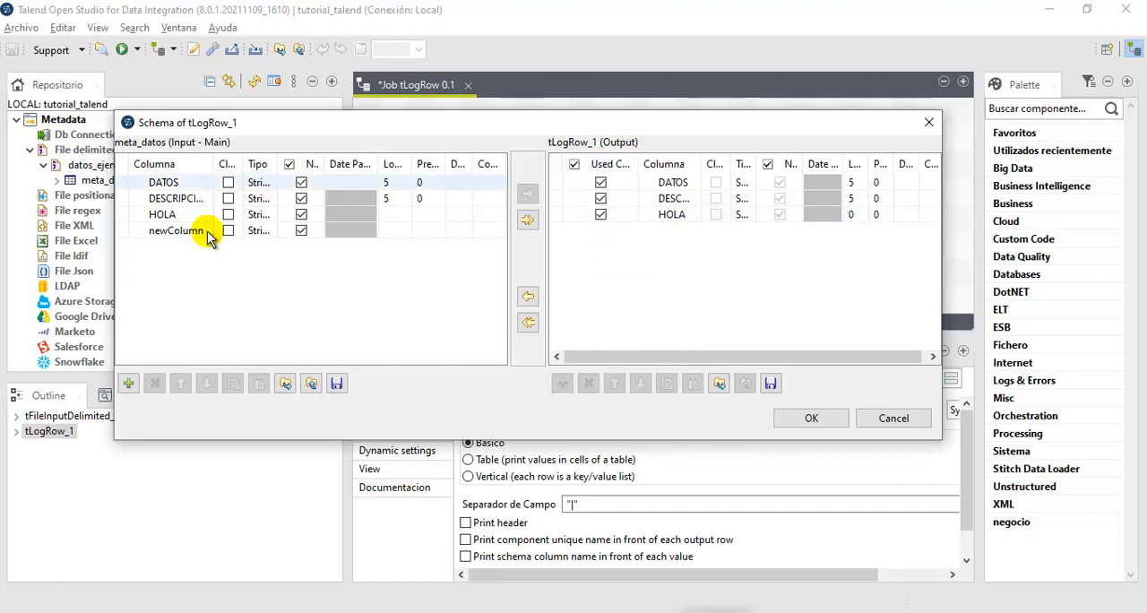
click(793, 421)
- Synchronize the tLogRow_1 columns with those of the incoming meta_datos component
drag(762, 574, 873, 575)
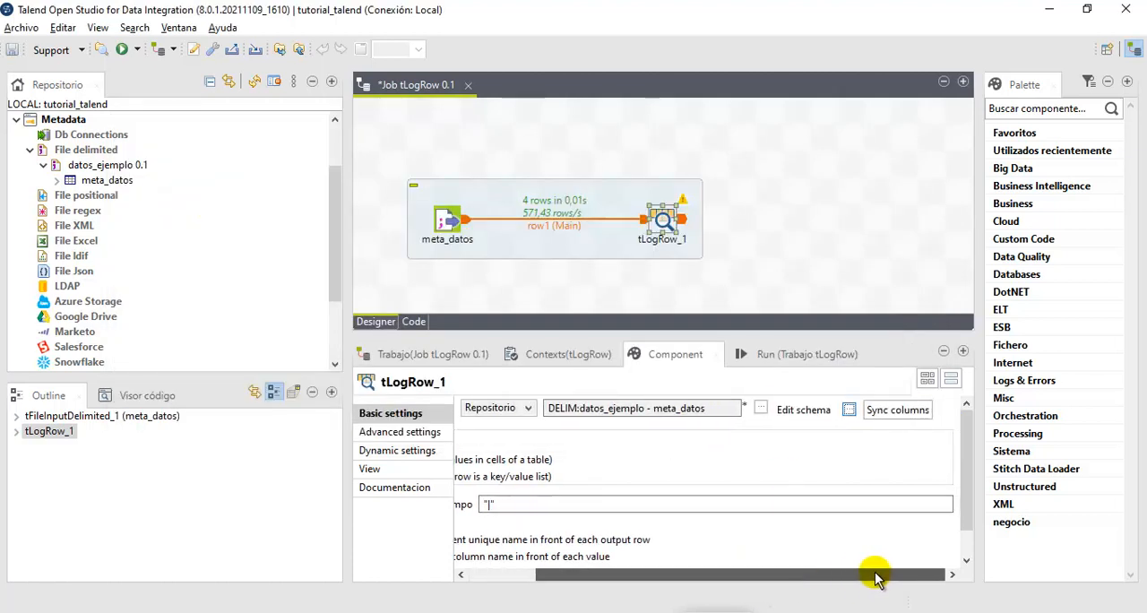
click(894, 415)
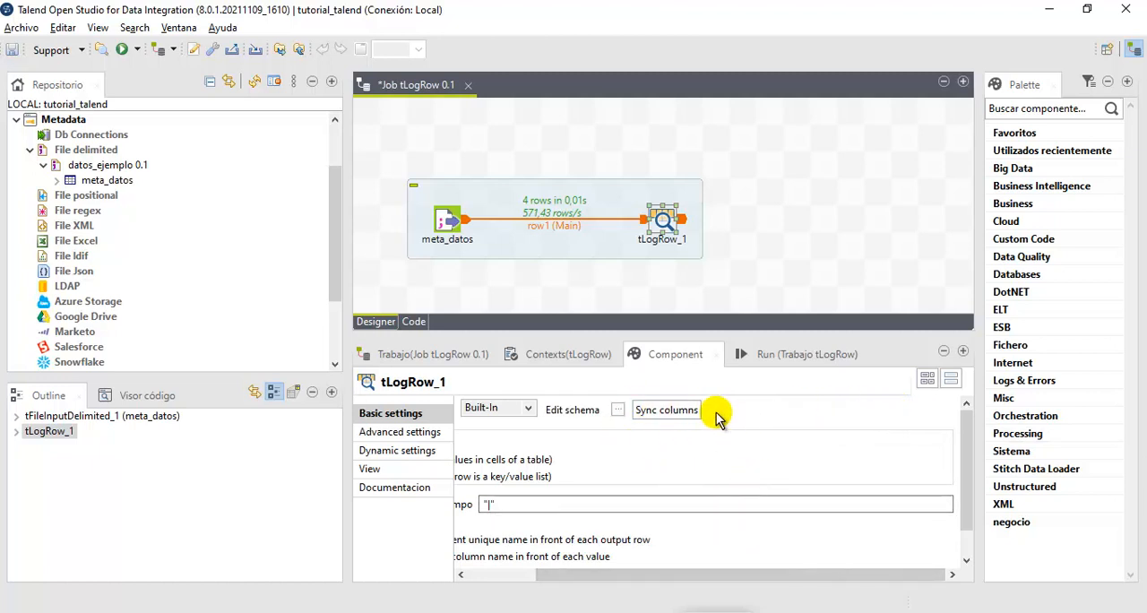
drag(717, 573, 628, 580)
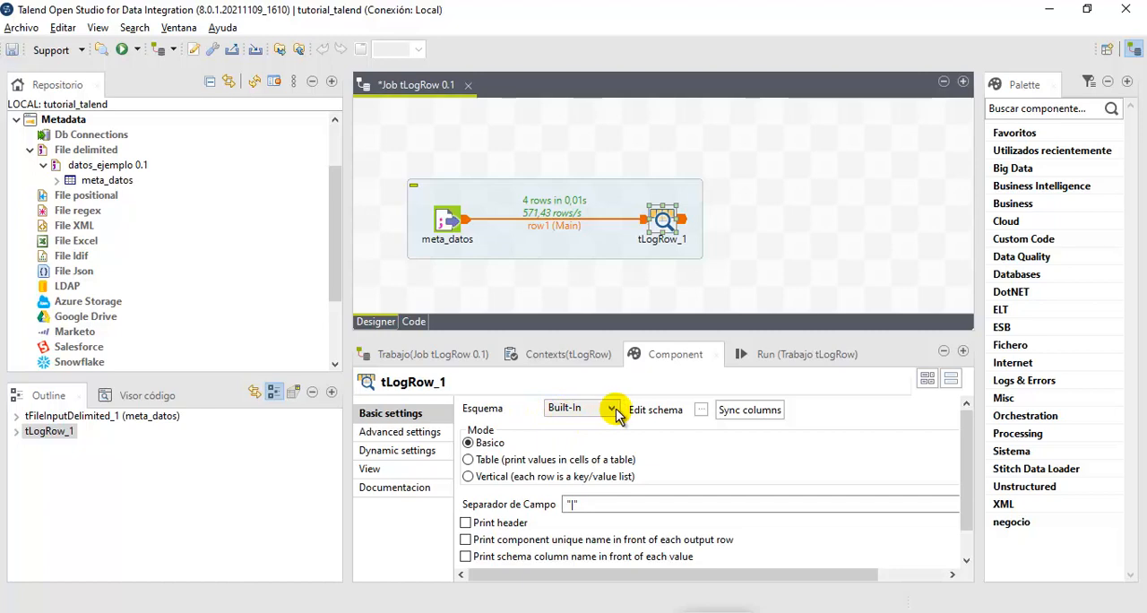
- Move newColumn below HOLA in the tLogRow_1 output schema to match the column order of meta_datos
click(700, 411)
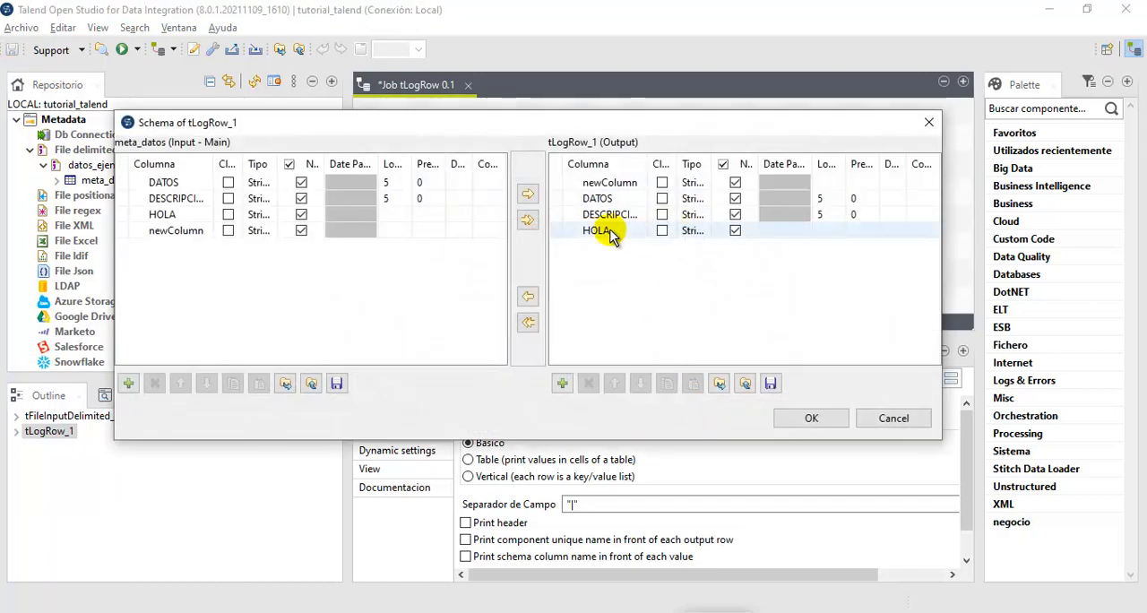
click(612, 185)
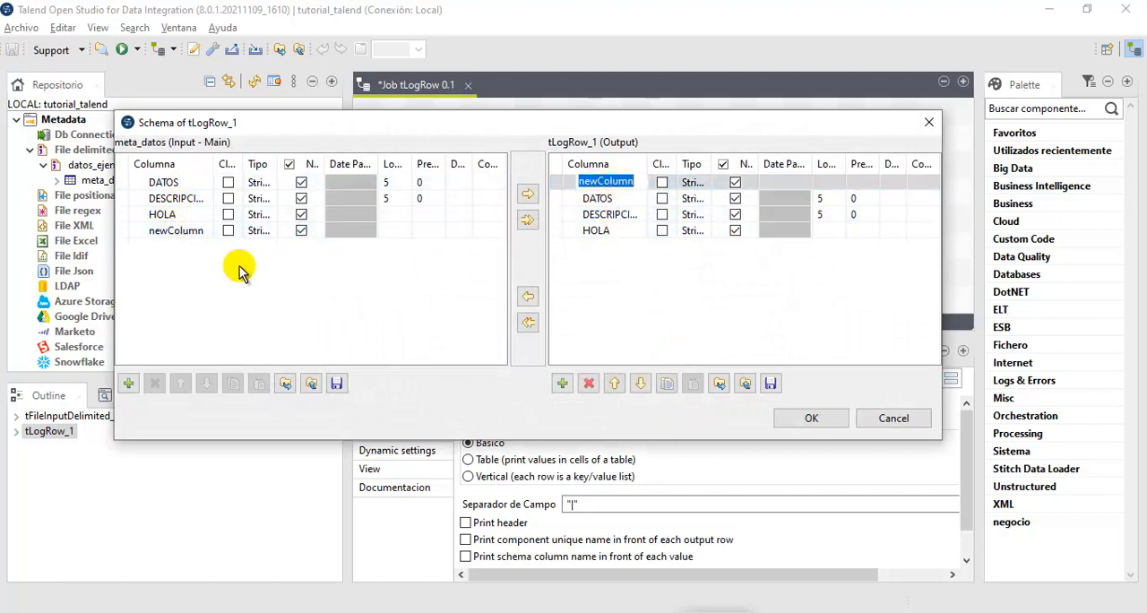
click(623, 183)
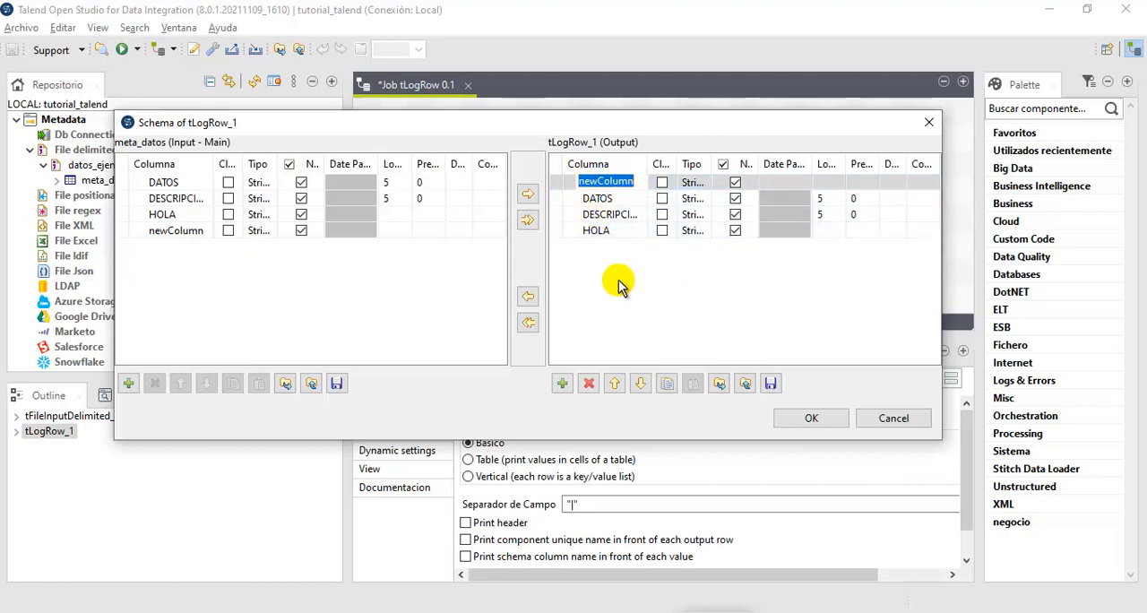
click(640, 382)
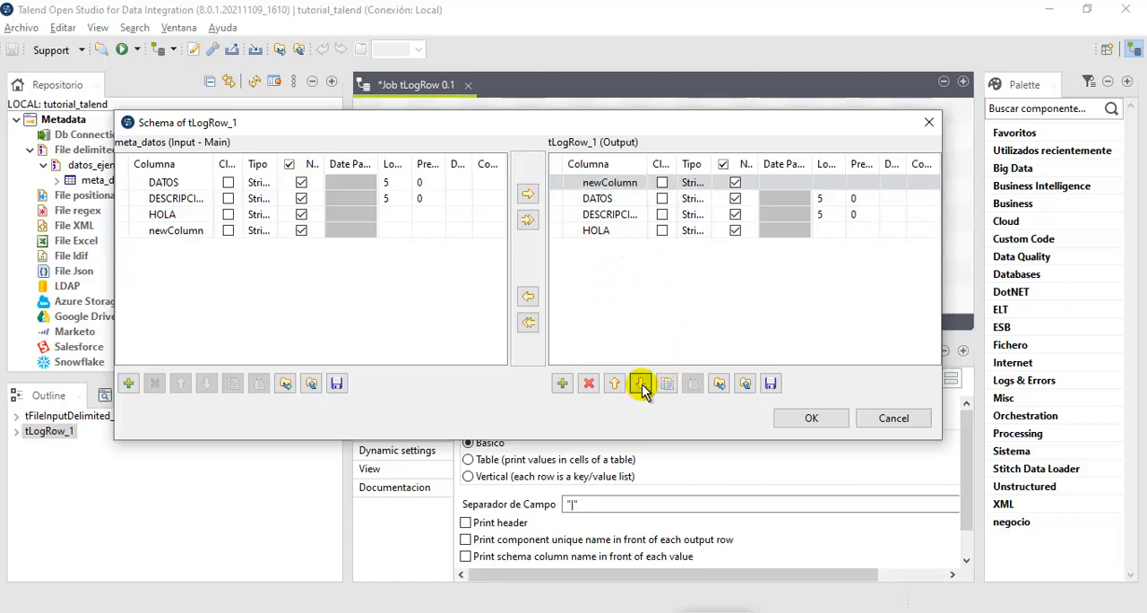
click(640, 383)
click(640, 382)
click(615, 384)
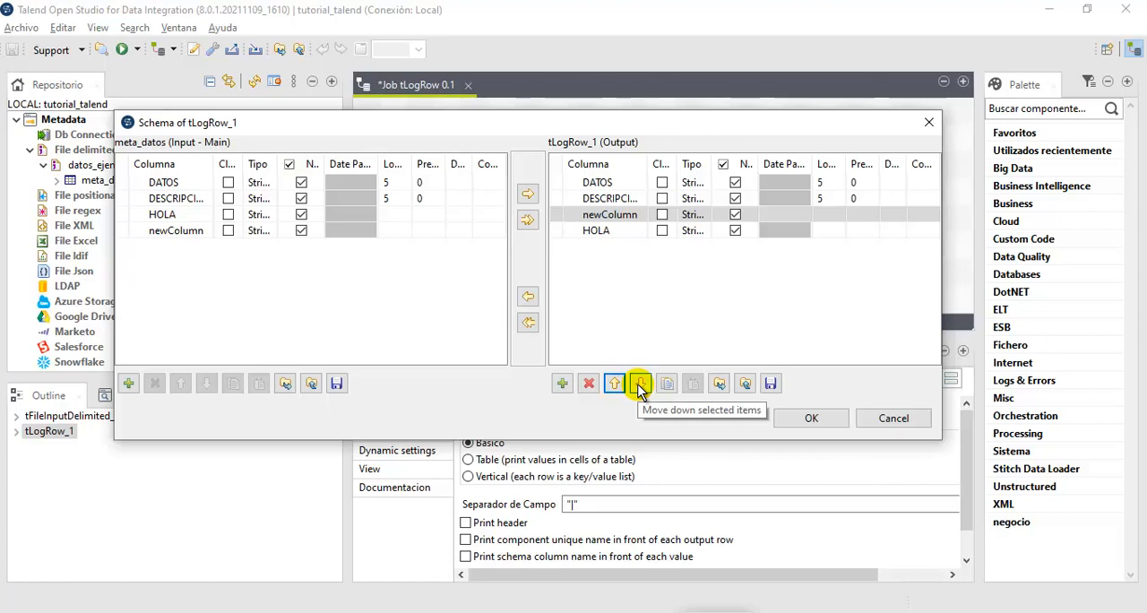
click(639, 383)
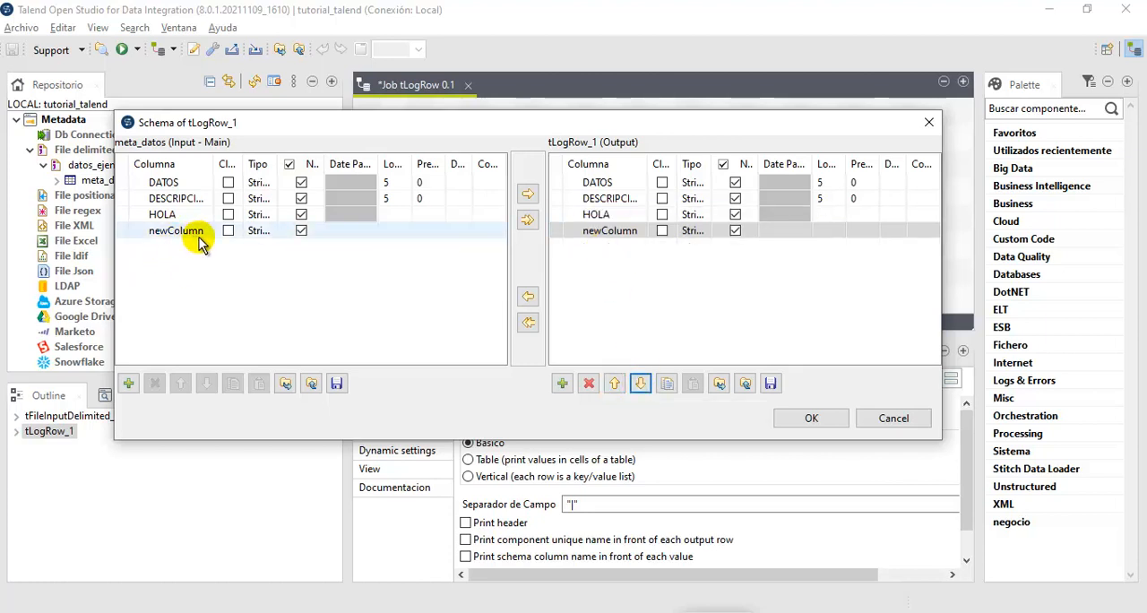
- Rename newColumn to newColumnA in the tLogRow_1 output schema and try to run the job with the mismatched column
click(642, 232)
click(639, 231)
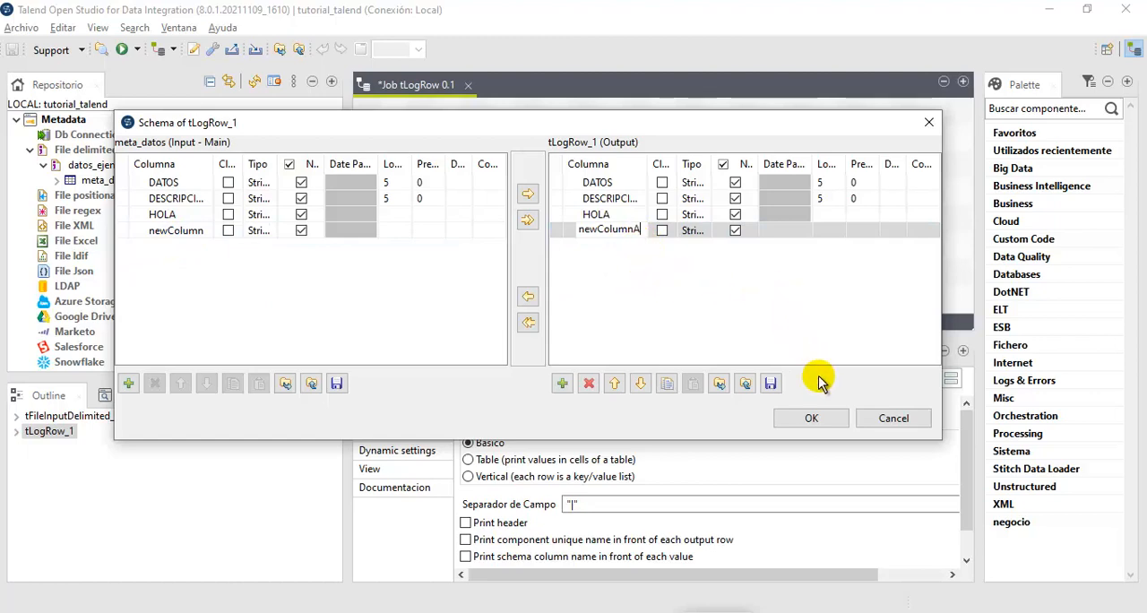
click(815, 418)
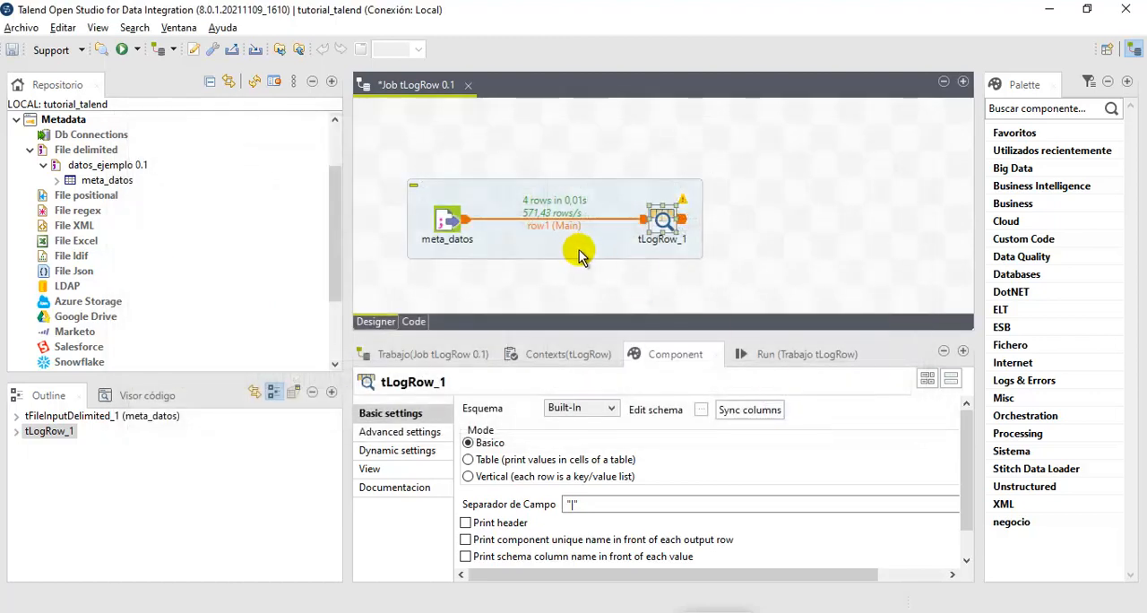
click(784, 358)
click(509, 422)
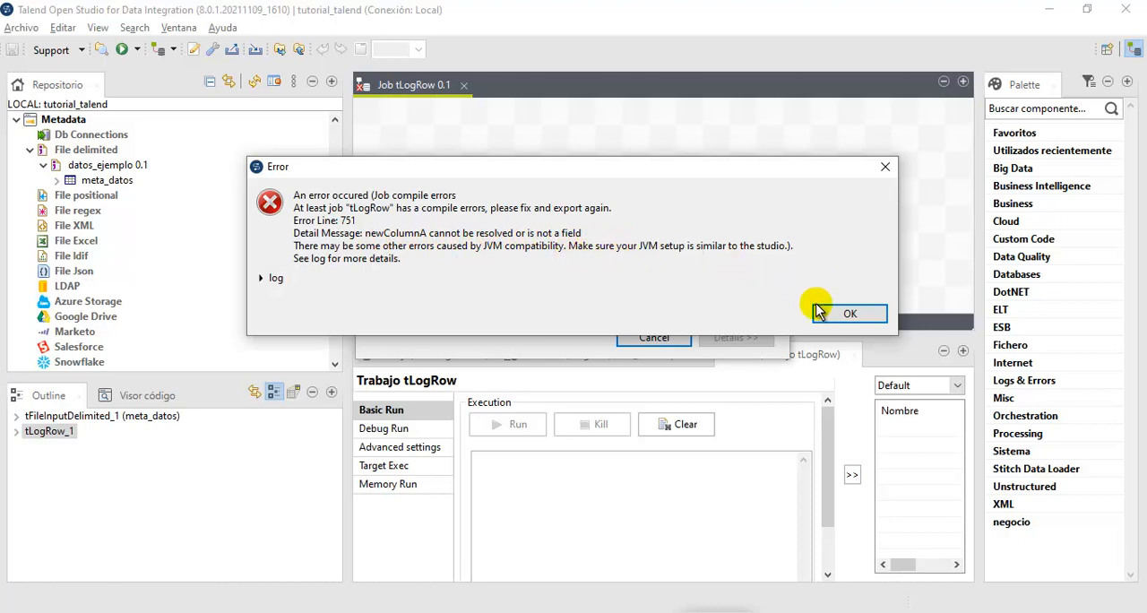
click(848, 313)
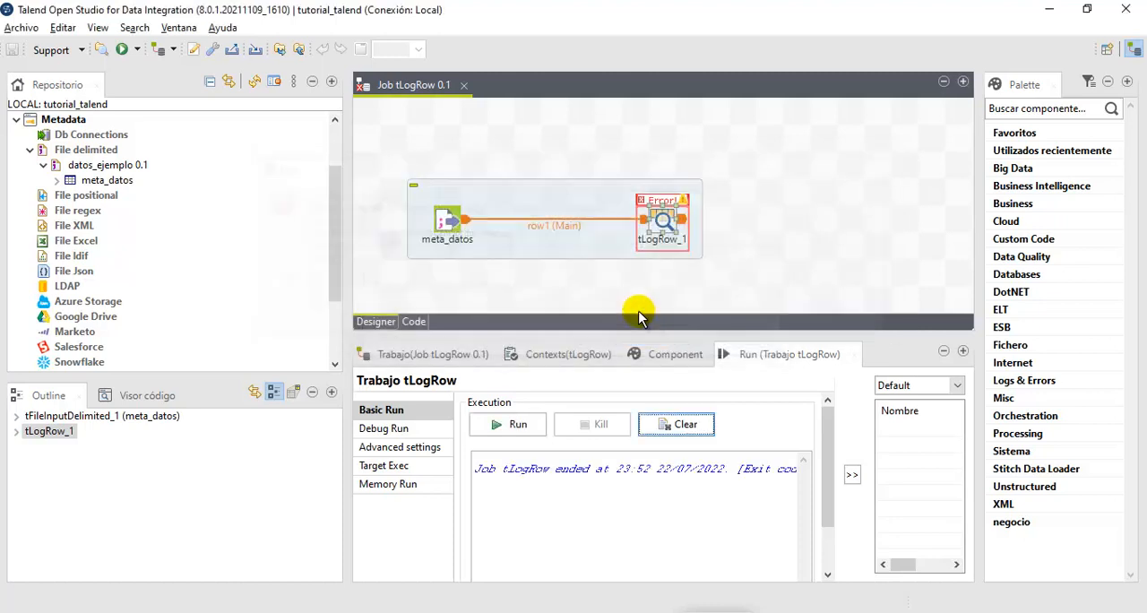
- Synchronize the tLogRow_1 columns with meta_datos and check that the input and output schemas match
click(689, 357)
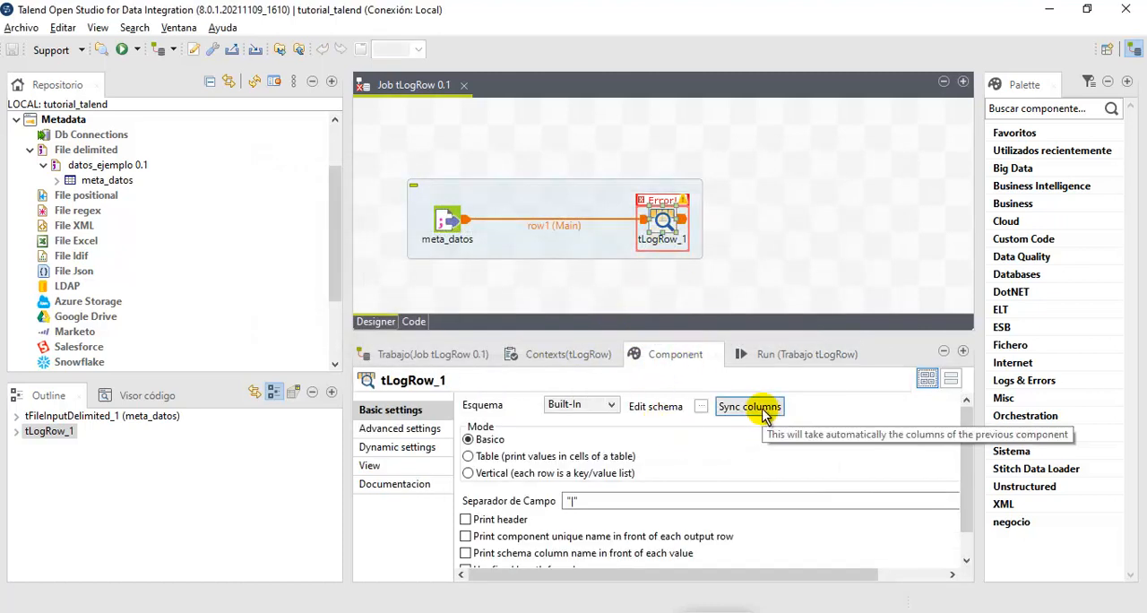
click(763, 411)
click(701, 406)
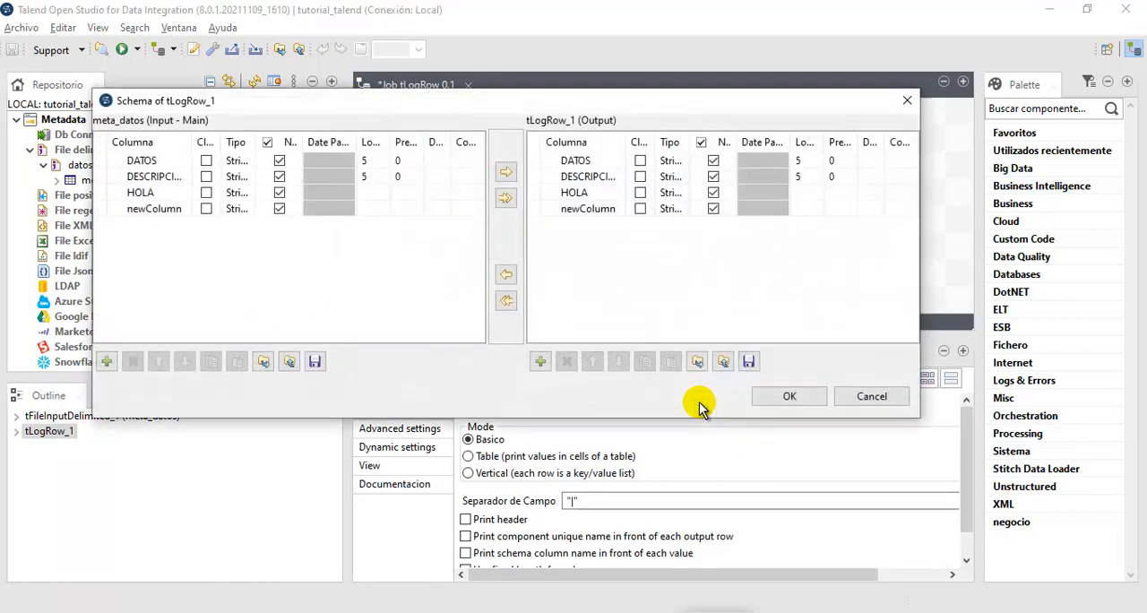
mouse_move(621, 140)
mouse_down()
mouse_move(649, 139)
mouse_move(620, 141)
mouse_up()
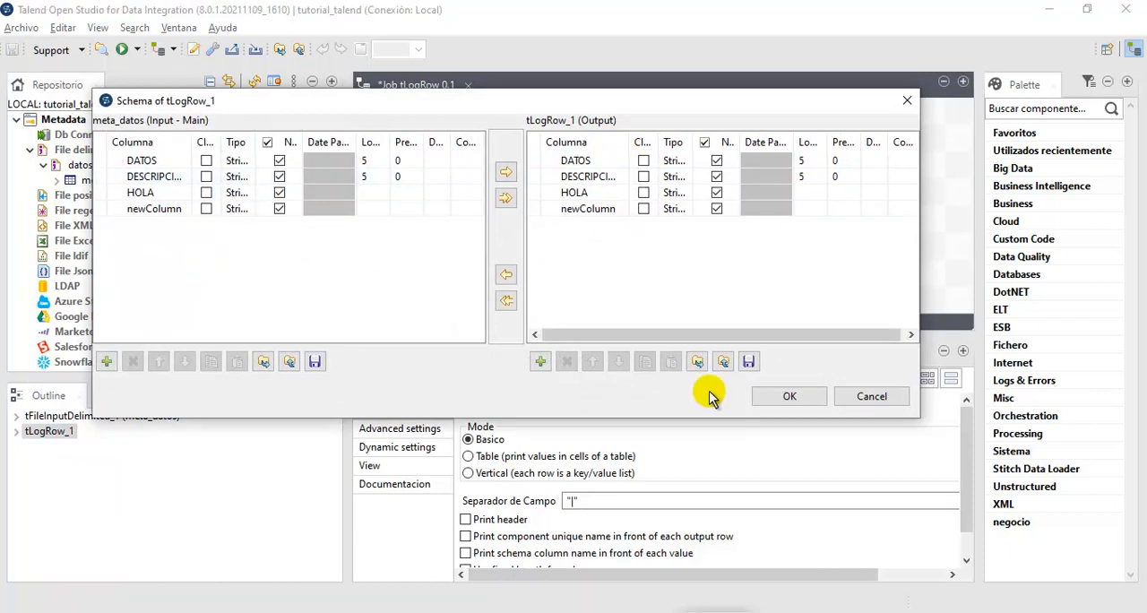
click(785, 397)
- Run the tLogRow job in Basico mode and examine the field separators between the printed values
click(768, 354)
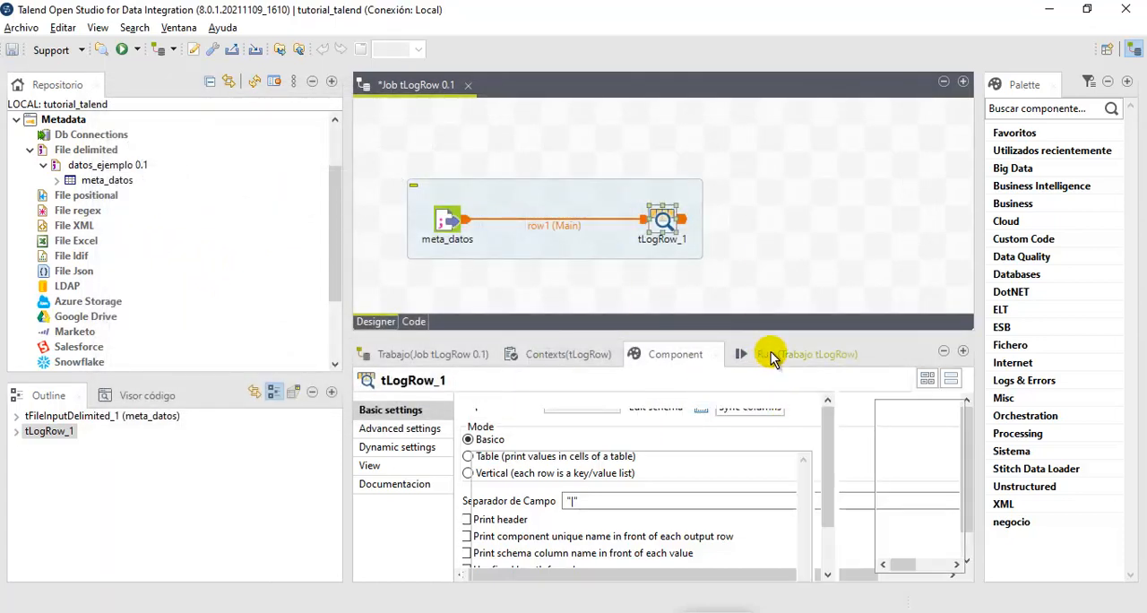
click(527, 427)
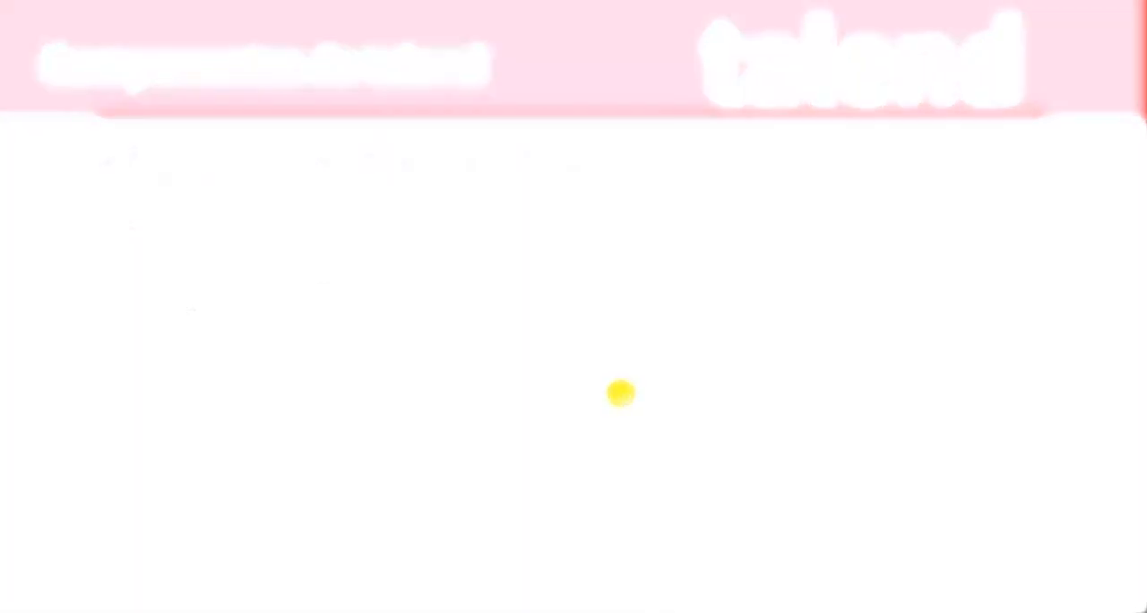
key(alt+Tab)
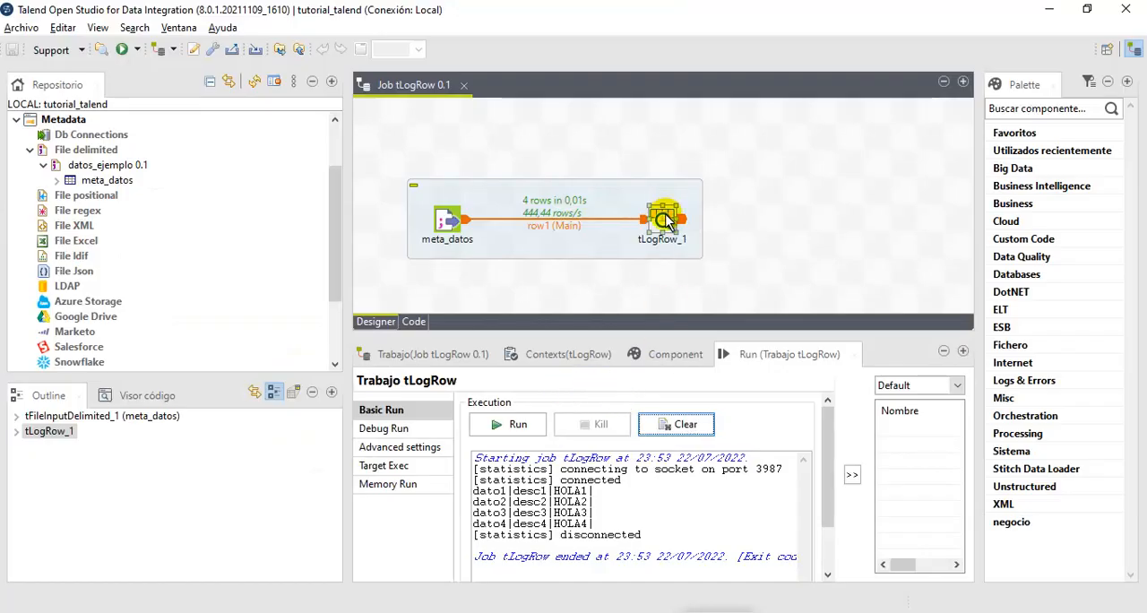
click(674, 354)
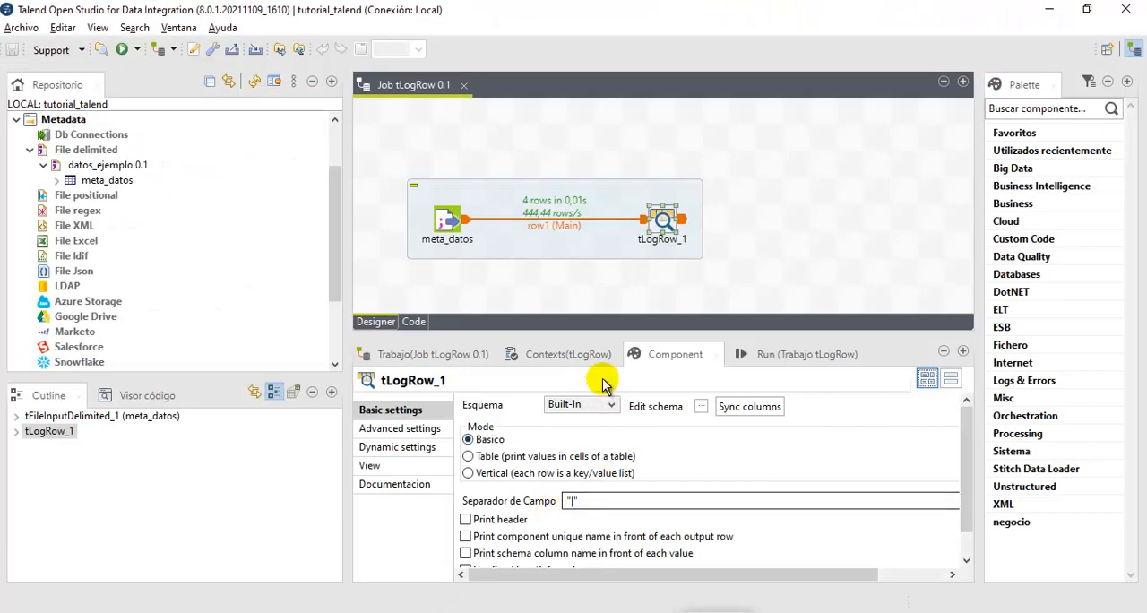
click(746, 354)
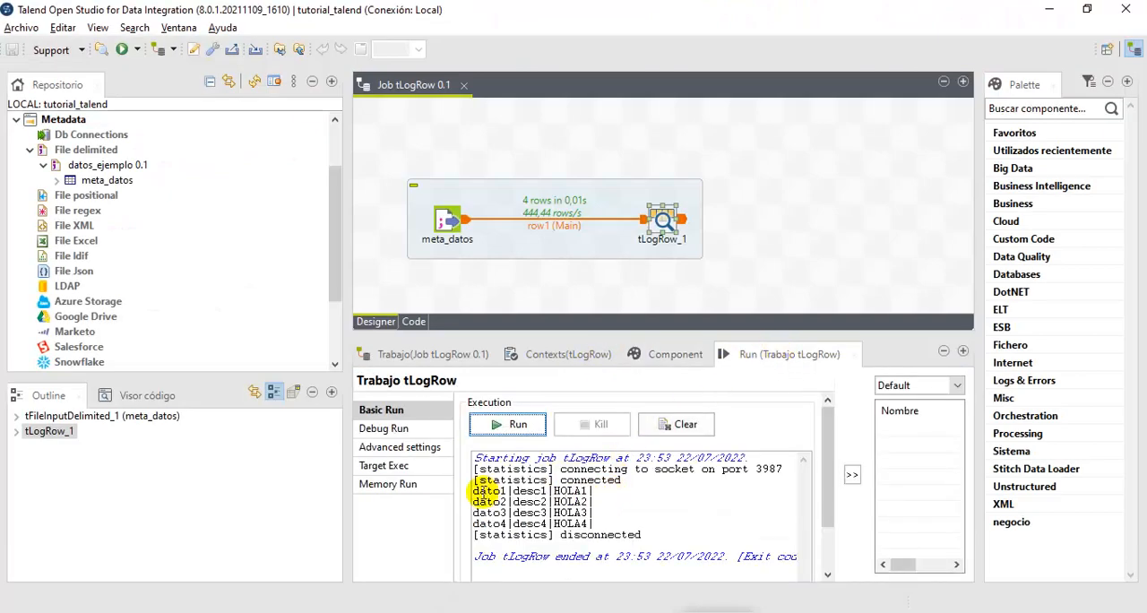
drag(508, 490, 595, 492)
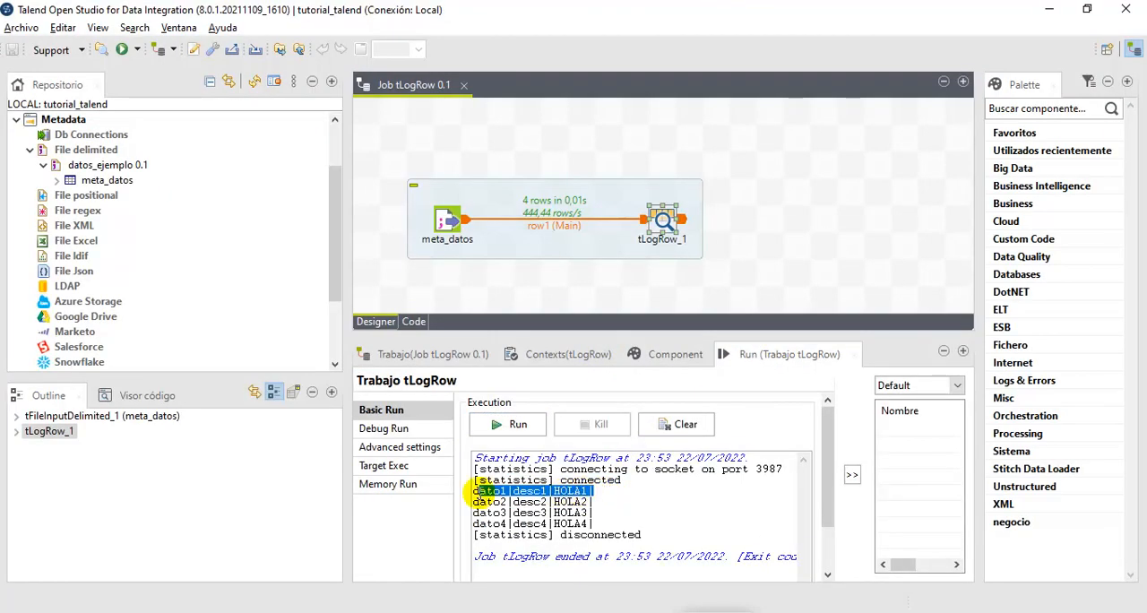
drag(472, 492, 554, 492)
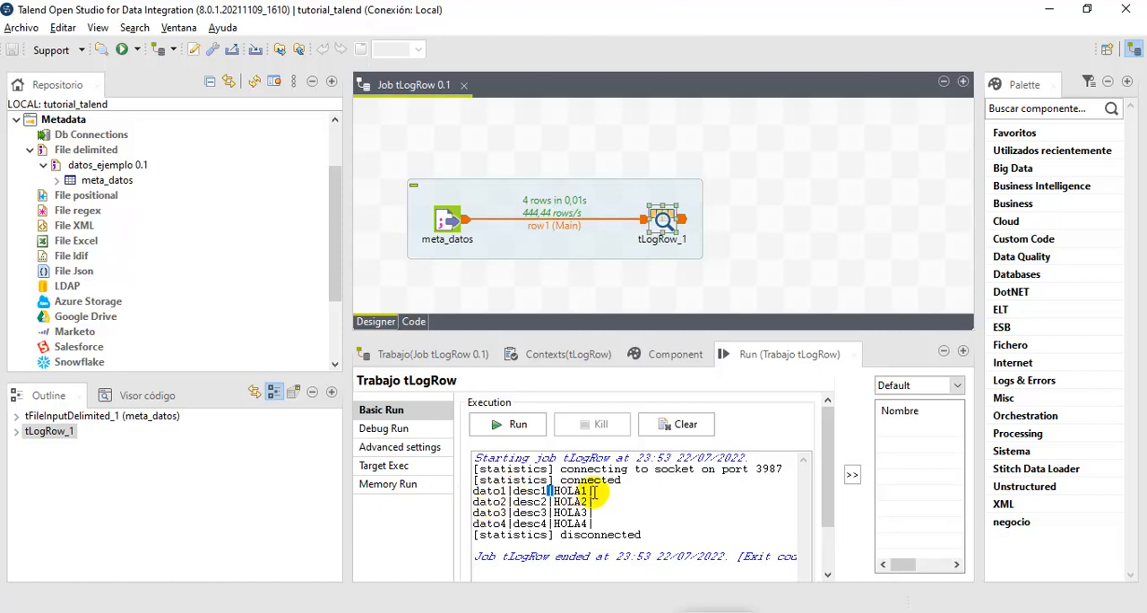
- Set the tLogRow_1 field separator to "-" and run the job
click(651, 356)
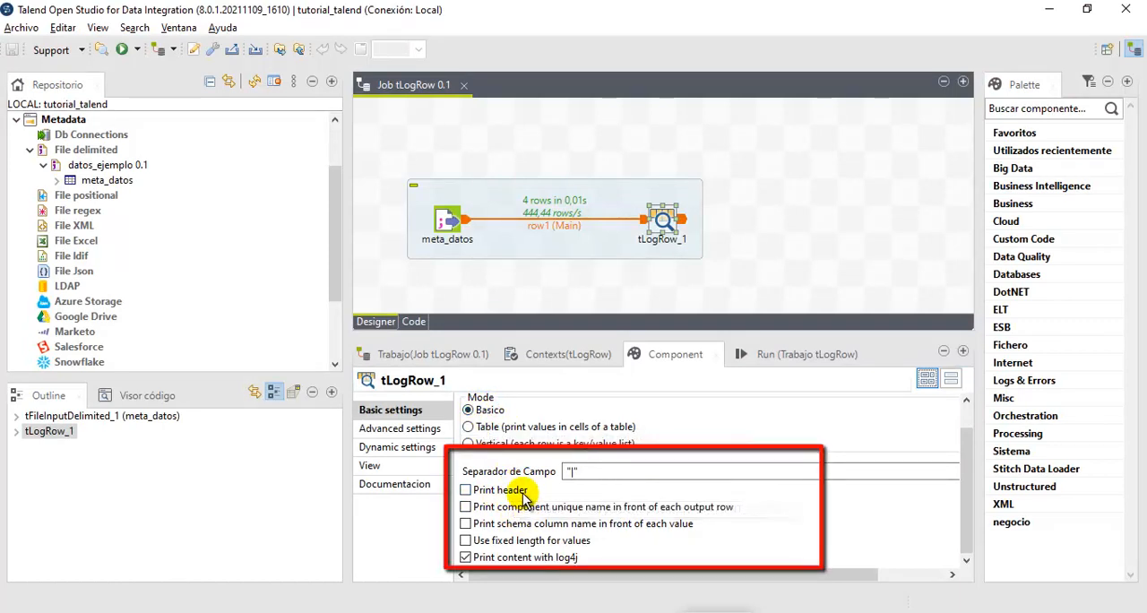
click(575, 472)
key(BackSpace)
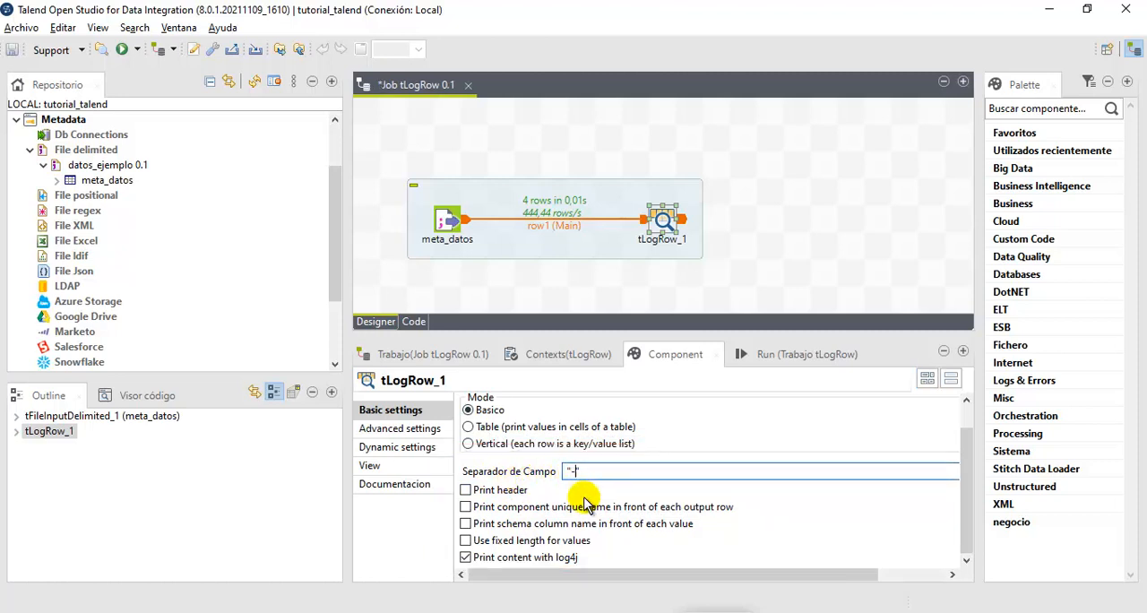
click(771, 358)
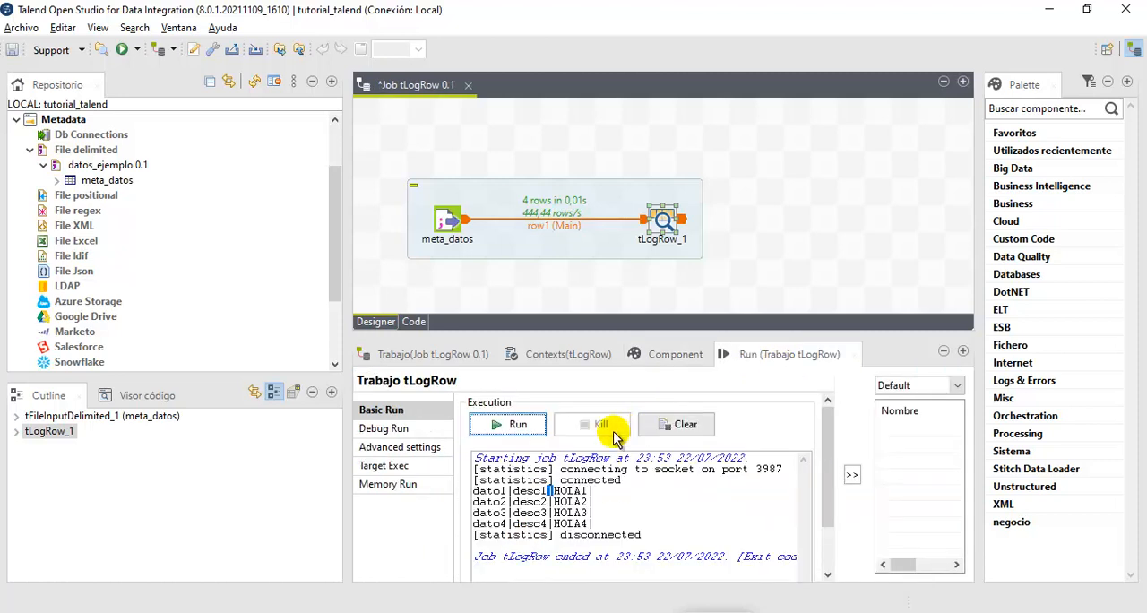
click(497, 426)
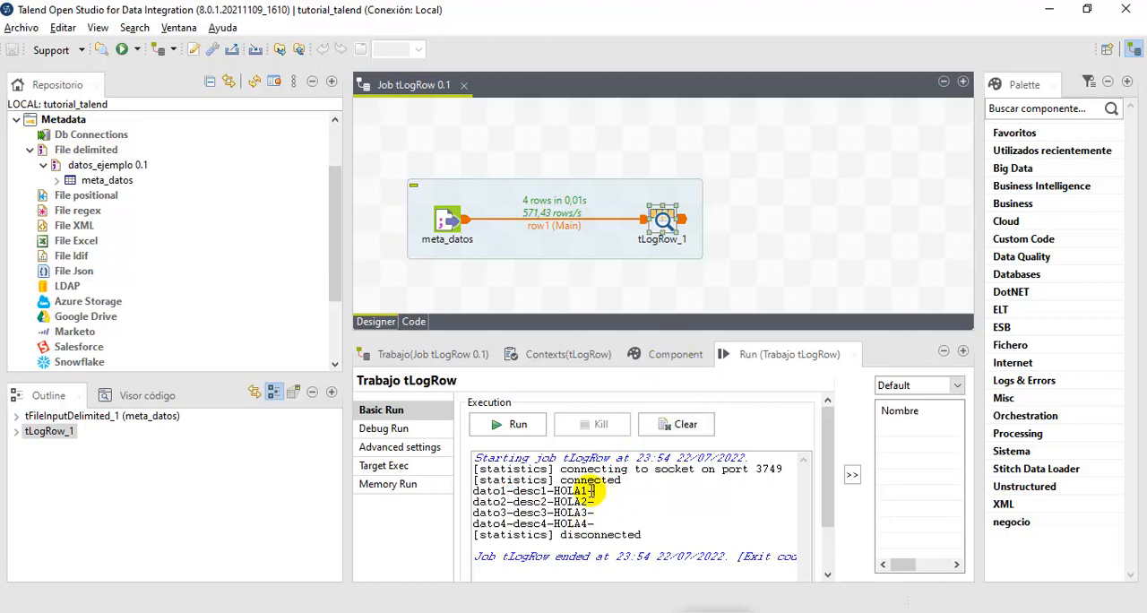
- Delete newColumn from the meta_datos component's built-in schema without propagating the changes
click(459, 226)
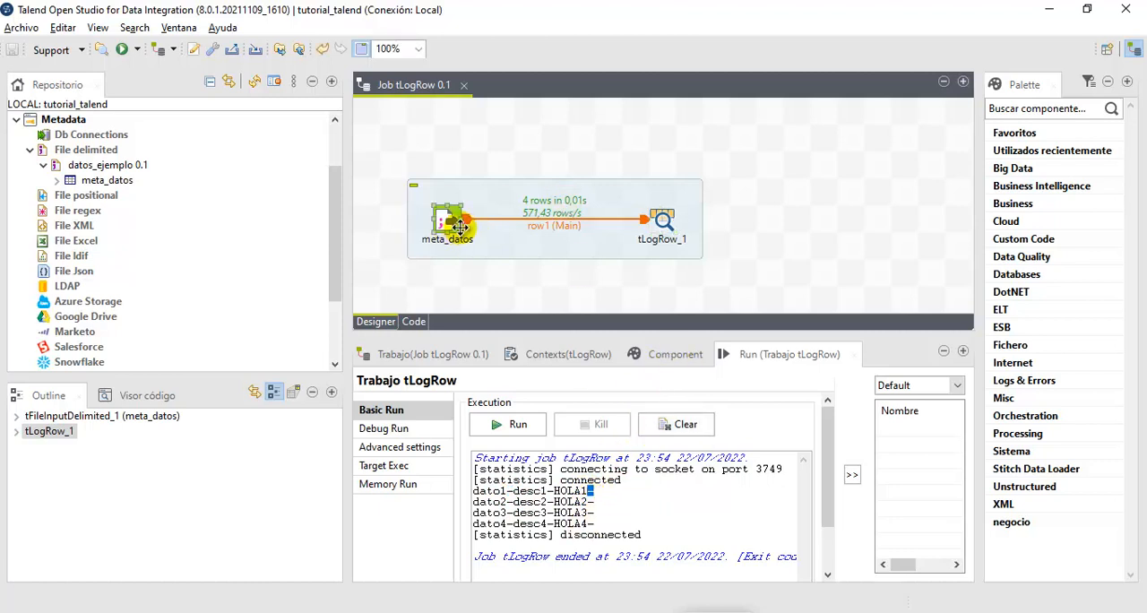
click(663, 355)
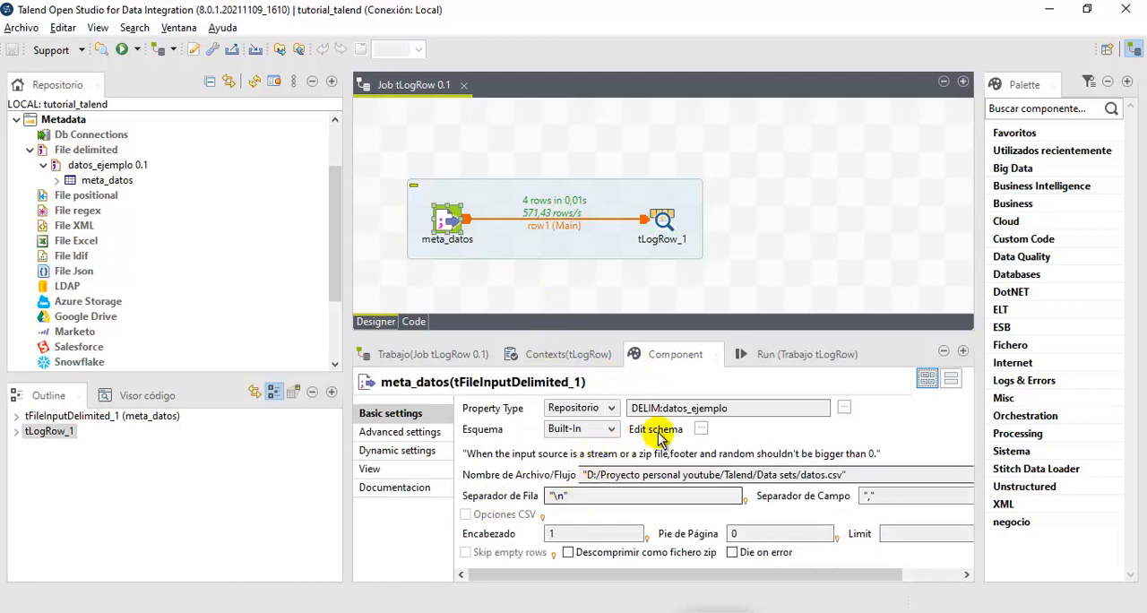
click(702, 429)
click(202, 256)
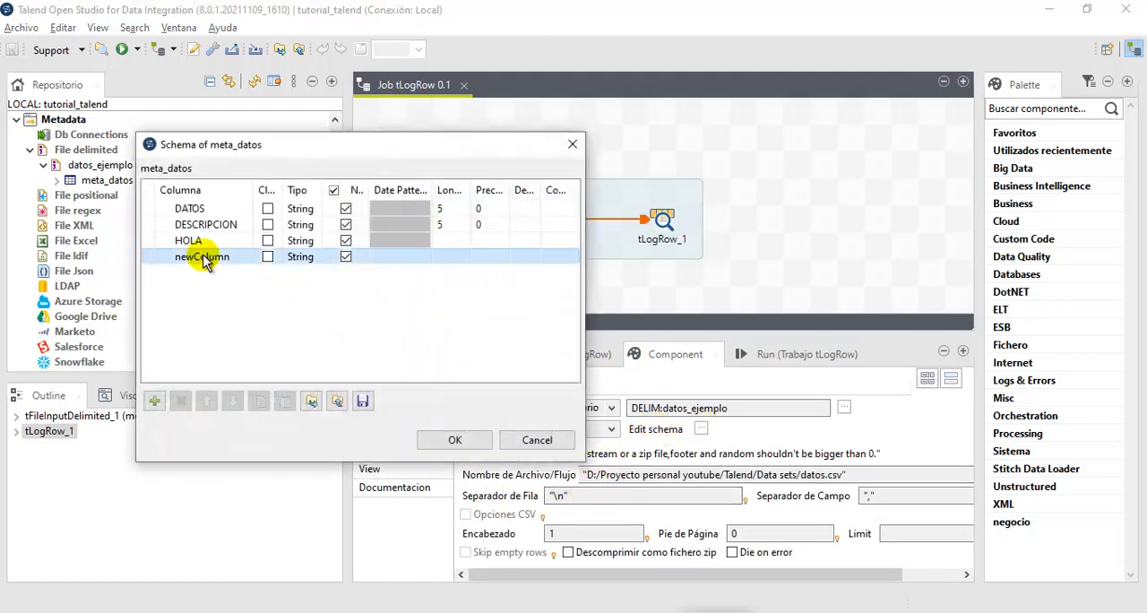
click(182, 402)
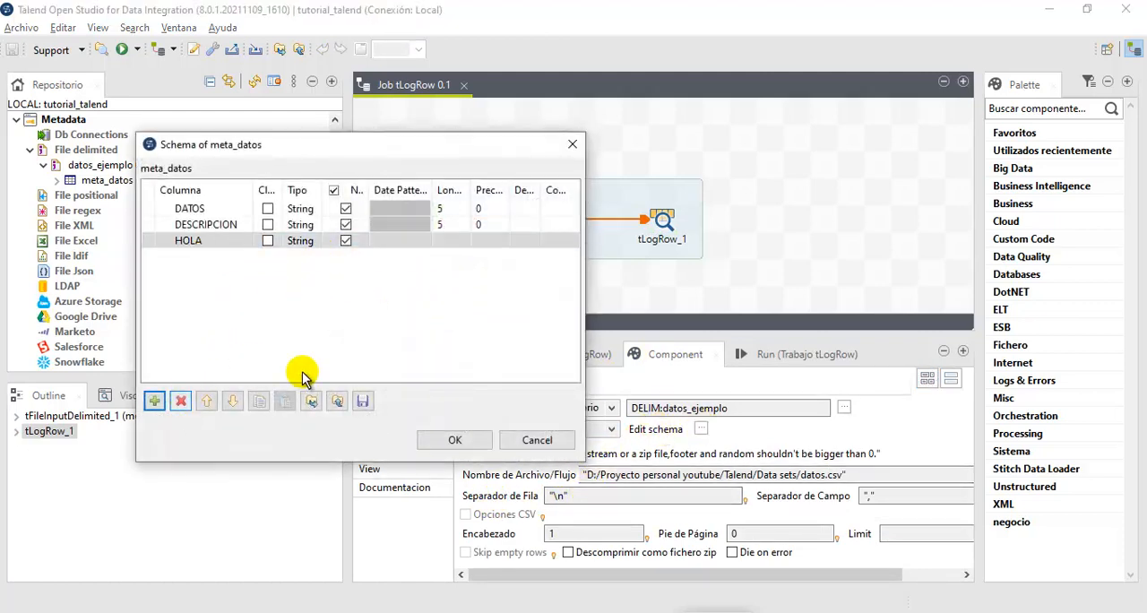
click(472, 446)
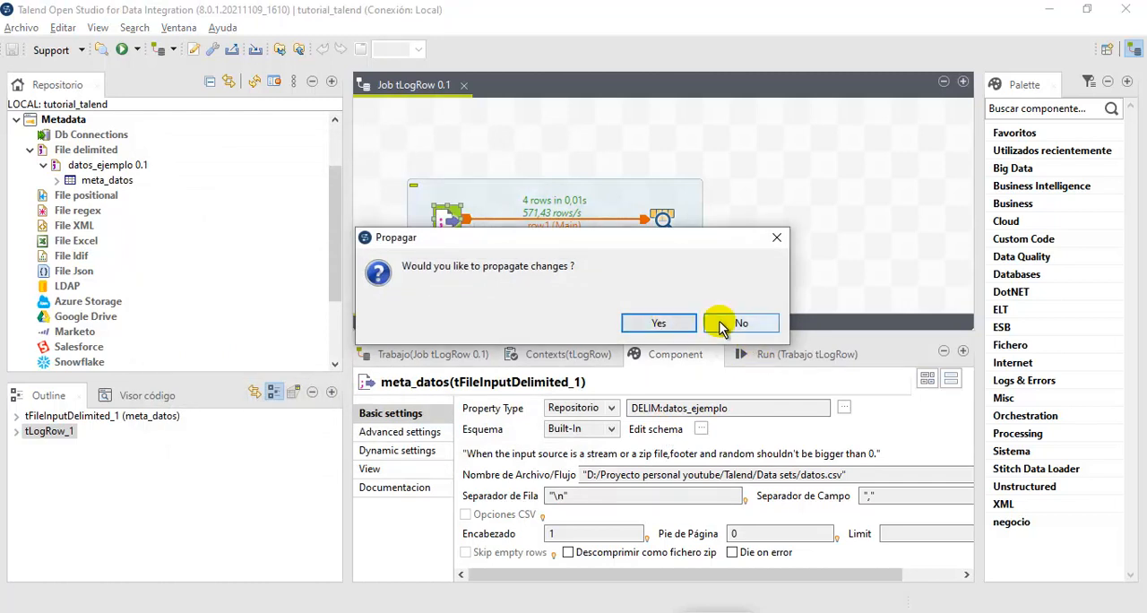
click(724, 323)
- Compare the tLogRow_1 output columns with its input, synchronize them with meta_datos, and run the job
click(662, 222)
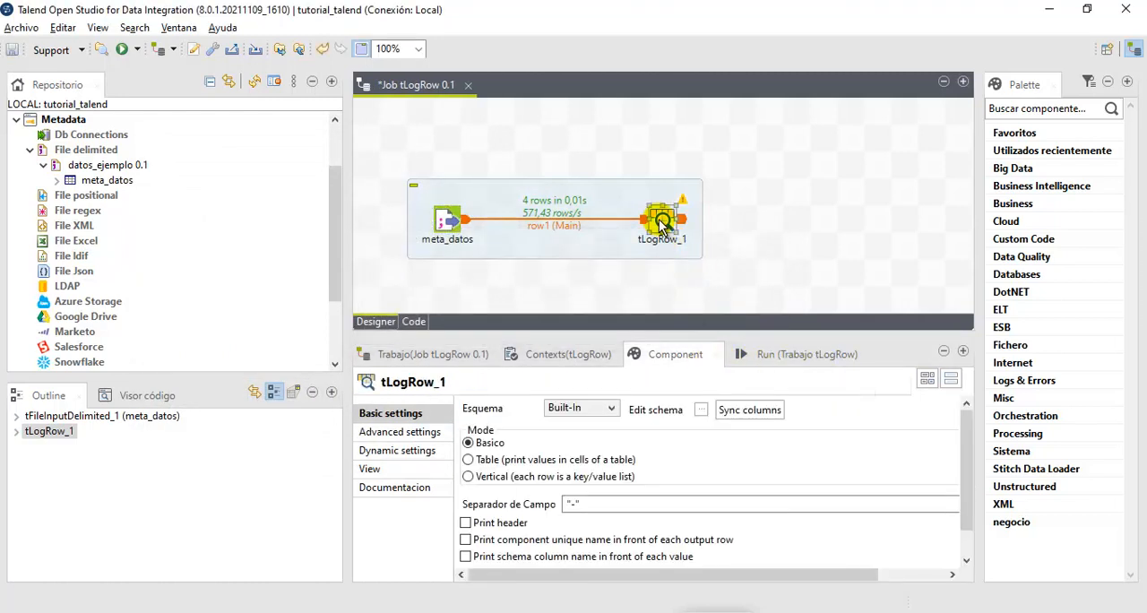
click(705, 410)
click(469, 146)
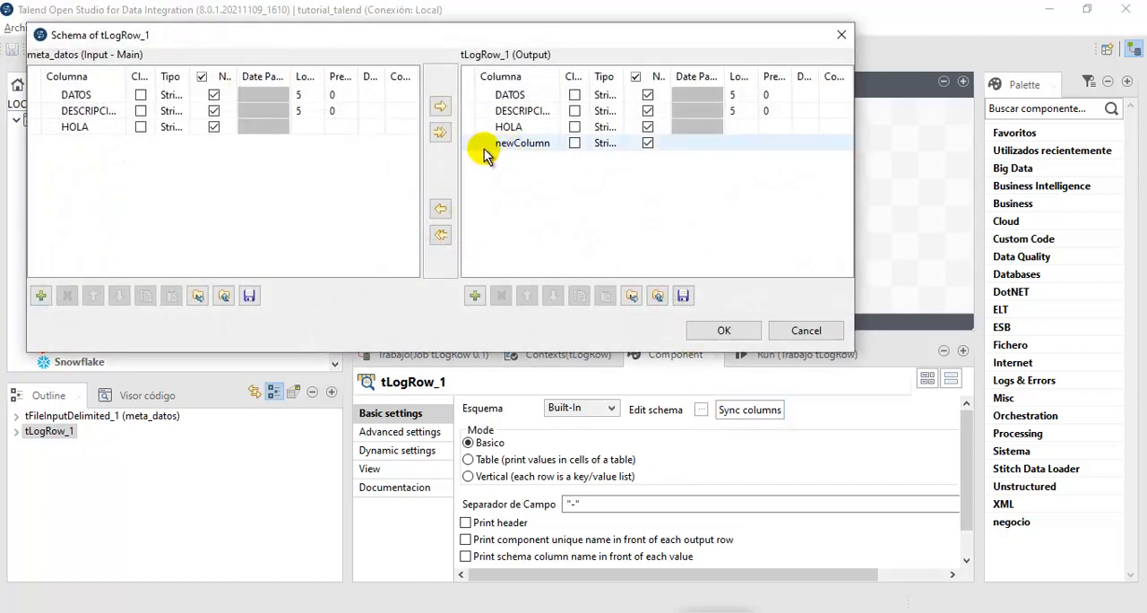
click(507, 150)
click(809, 331)
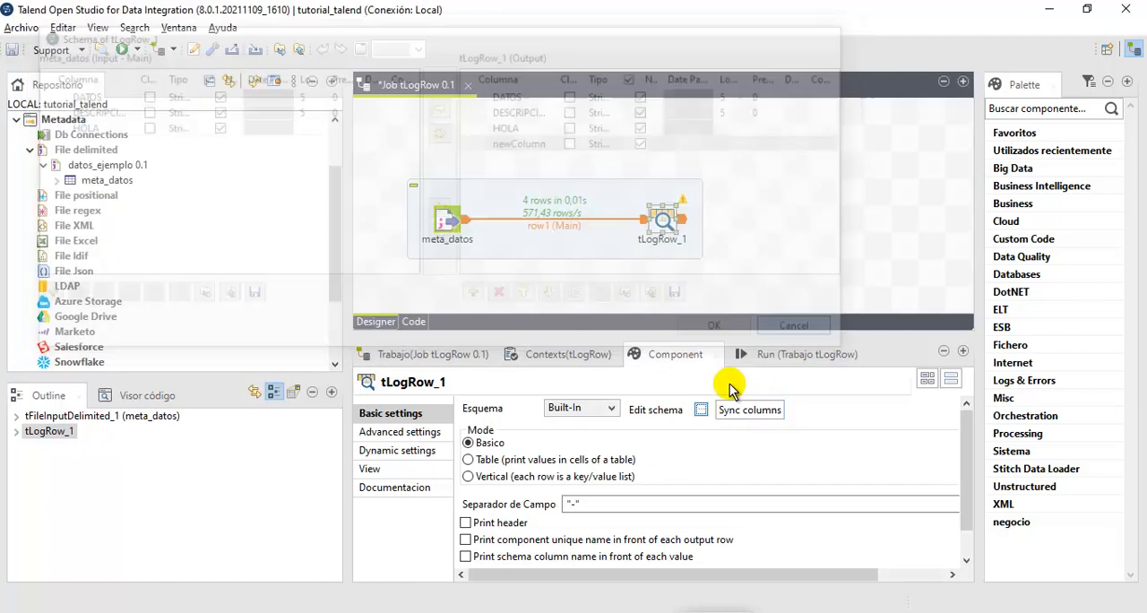
click(758, 415)
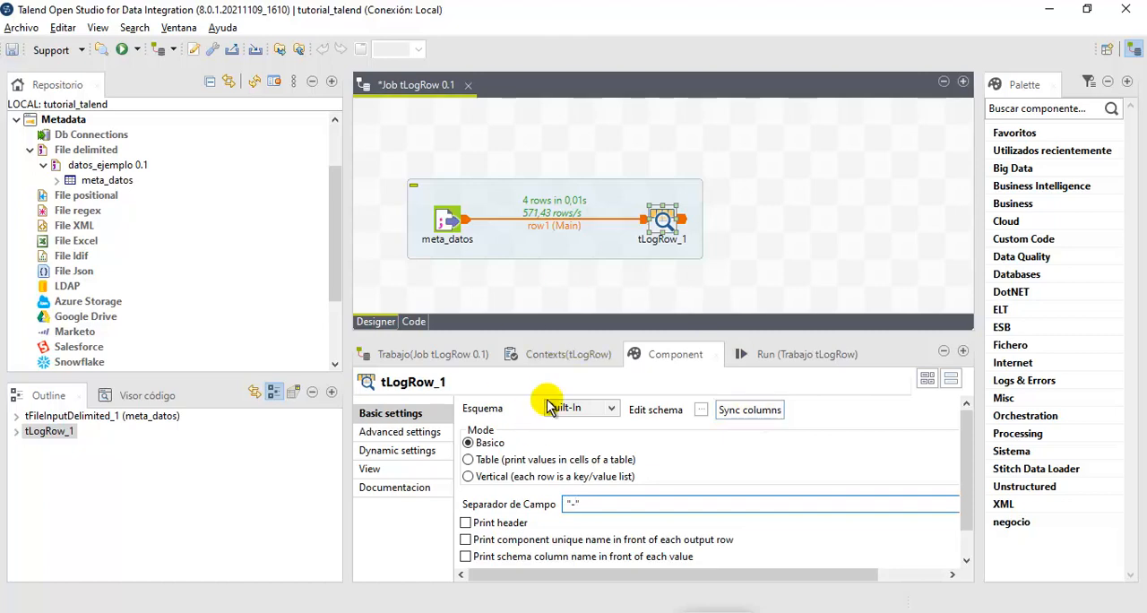
click(757, 358)
click(504, 427)
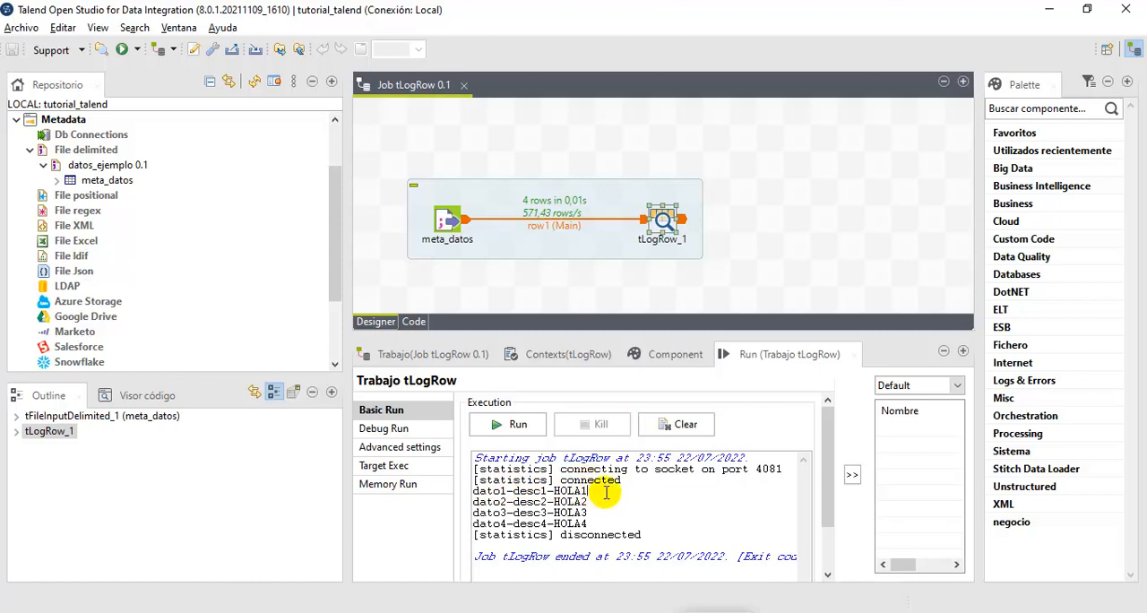
- Open the tLogRow_1 field separator for editing
click(658, 363)
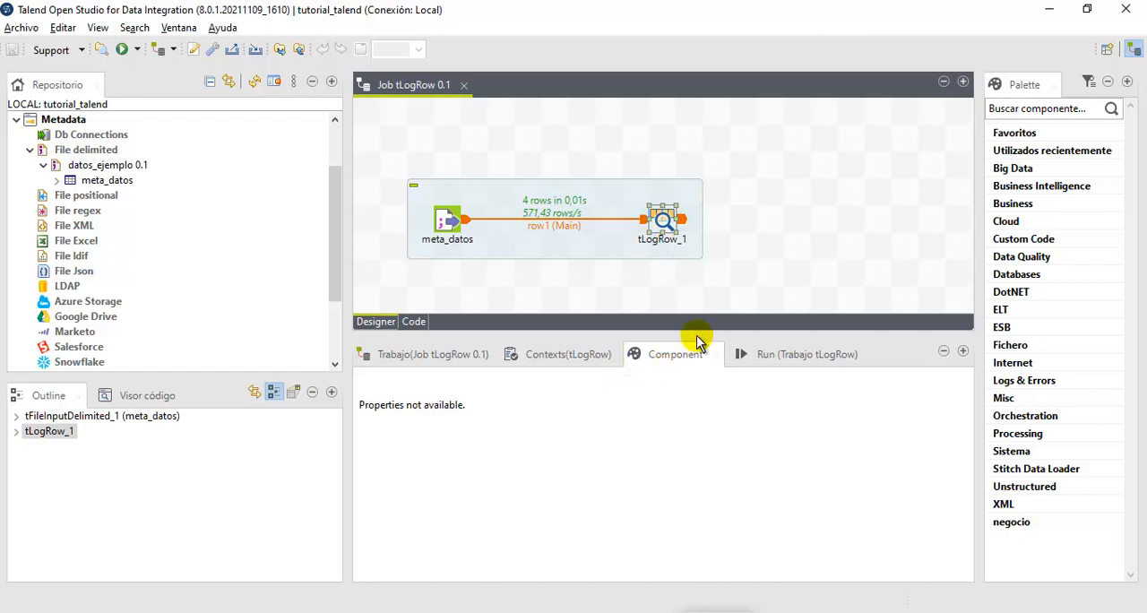
click(663, 224)
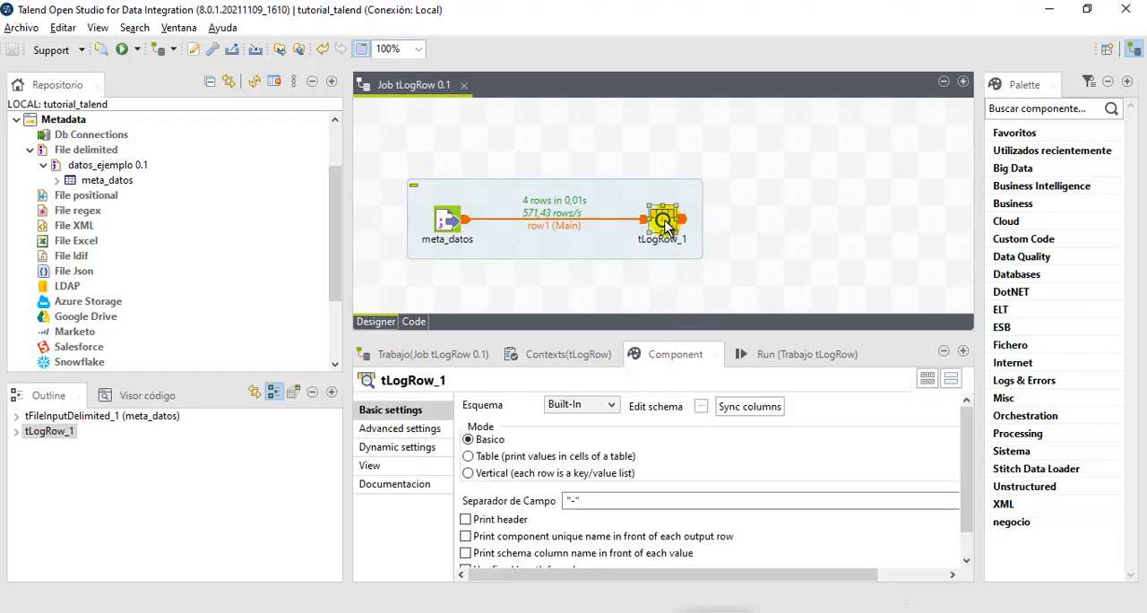
click(575, 500)
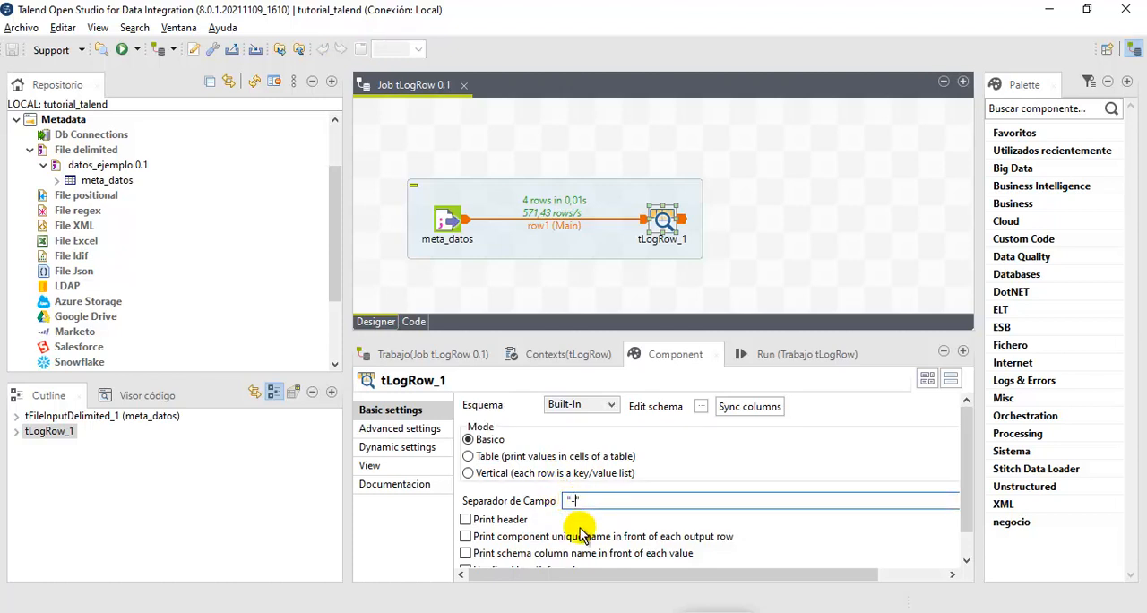
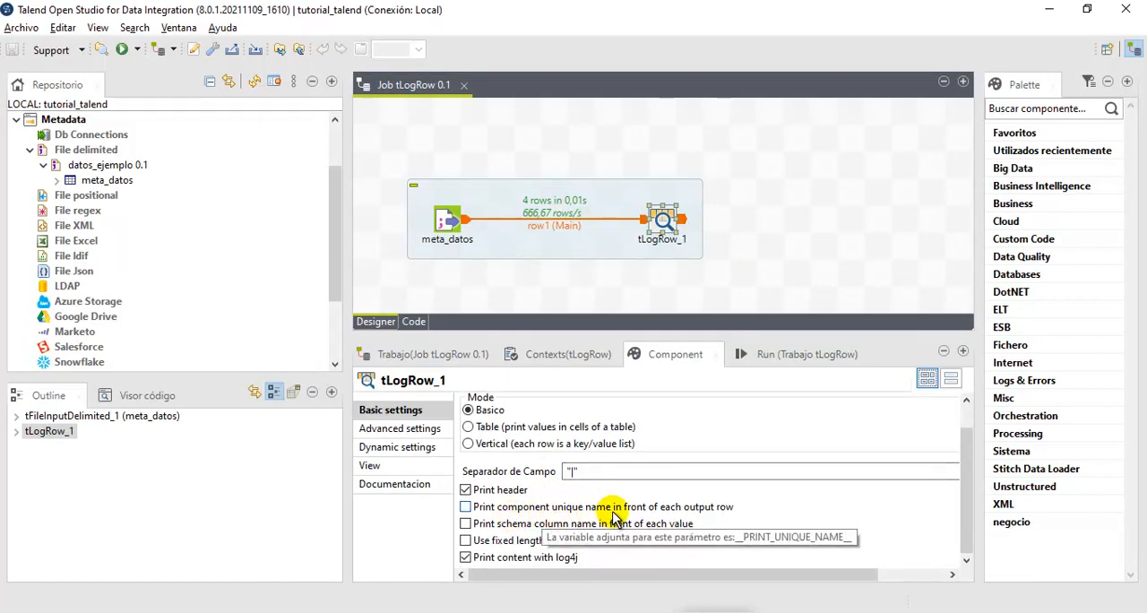
- Enable printing the component unique name in front of each output row for tLogRow_1 and run the job
click(466, 507)
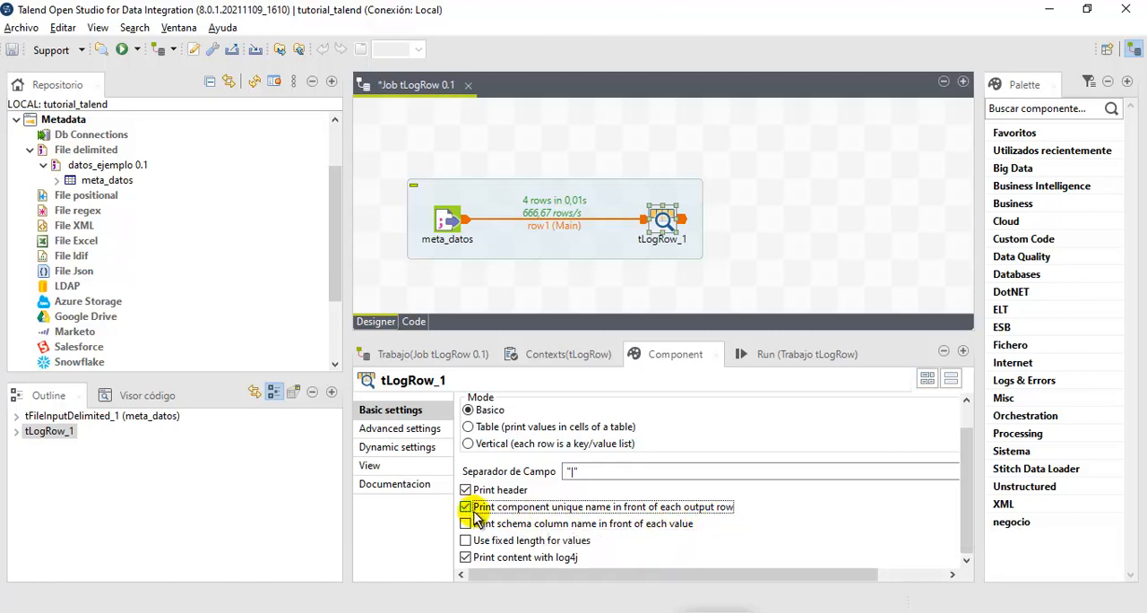
click(804, 355)
click(512, 426)
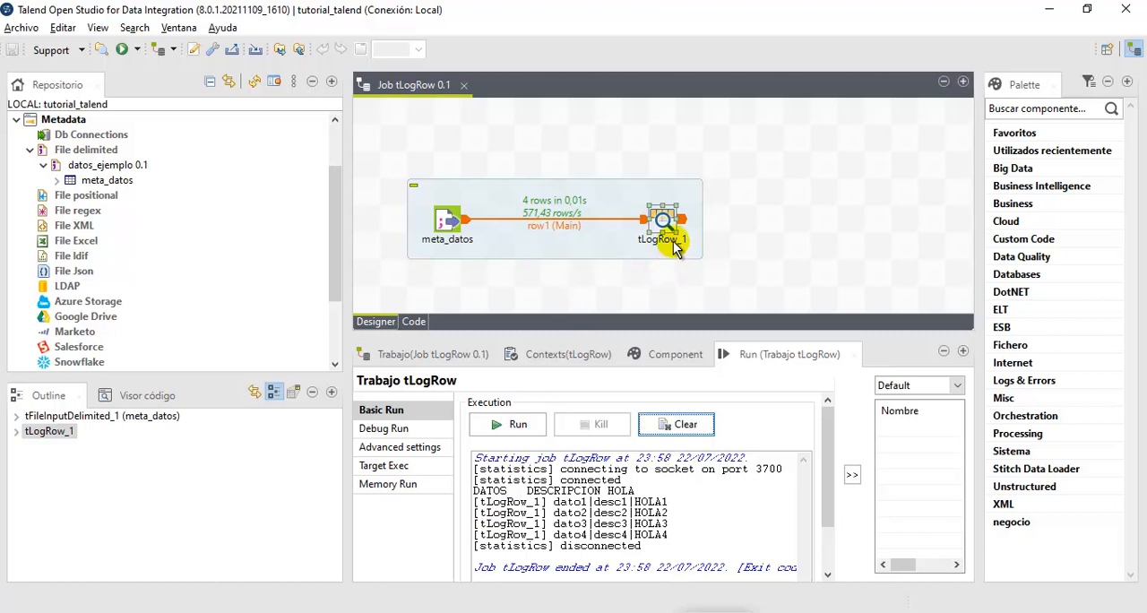
- Duplicate the meta_datos to tLogRow_1 subjob, place the copy directly below the original, and run the job
drag(388, 145, 739, 282)
drag(392, 133, 740, 307)
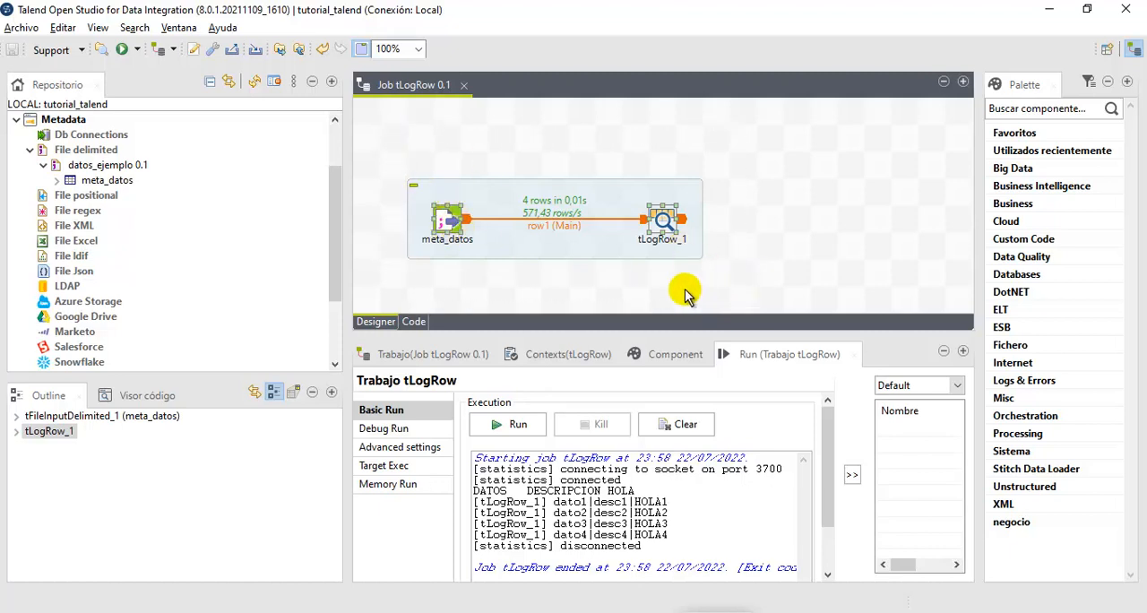
key(ctrl+c)
key(ctrl+v)
drag(585, 296, 570, 315)
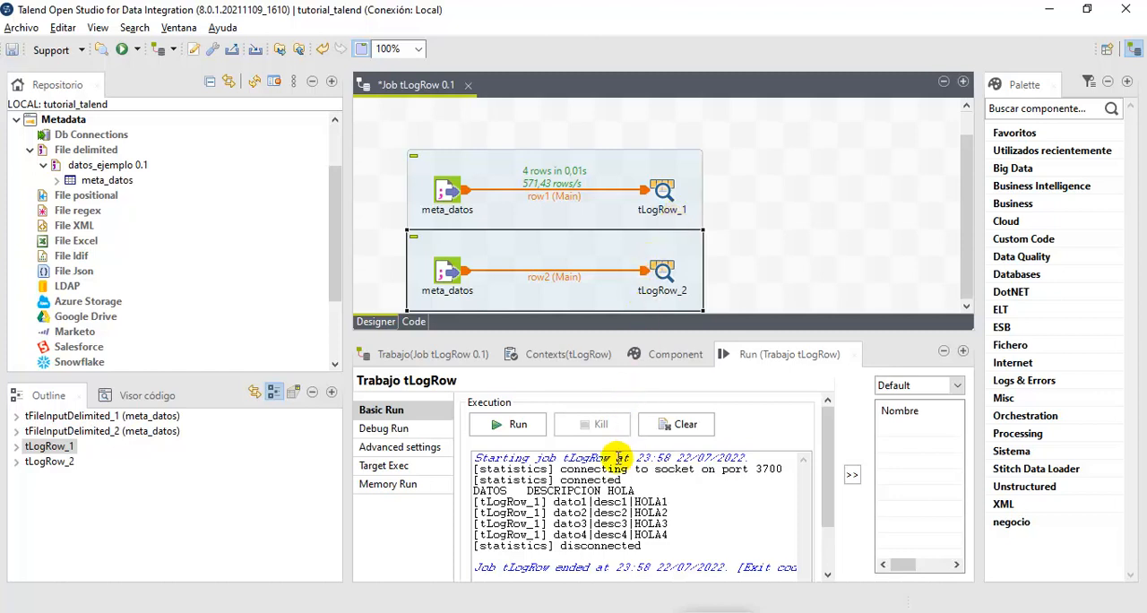
click(520, 425)
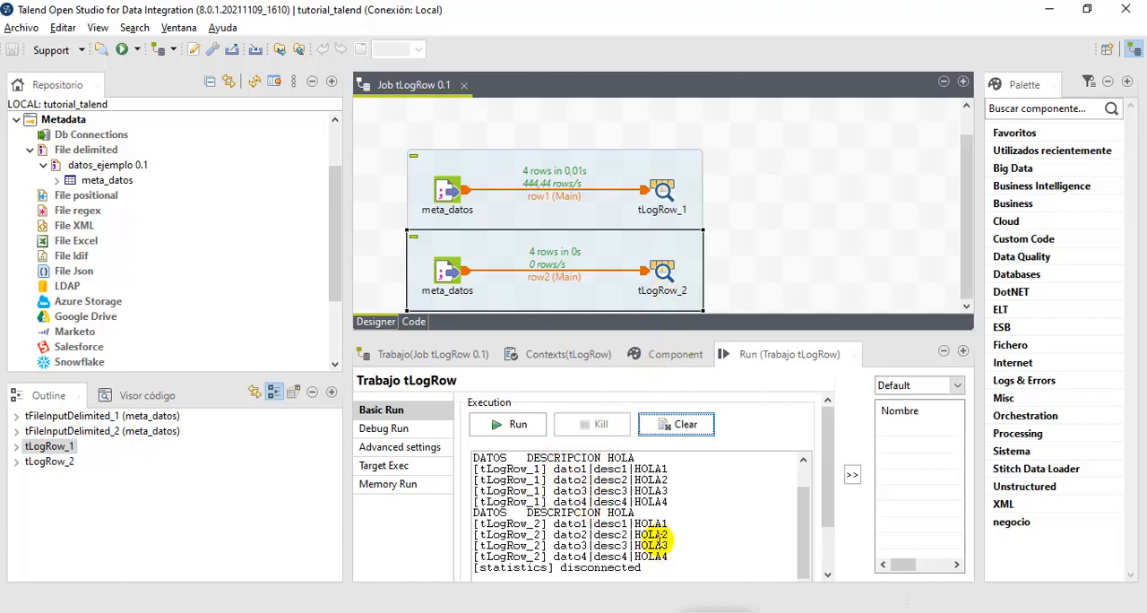
- Delete the duplicated tLogRow_2 subjob and compare the rows printed by tLogRow_1 and tLogRow_2 in the run output
click(691, 282)
key(Delete)
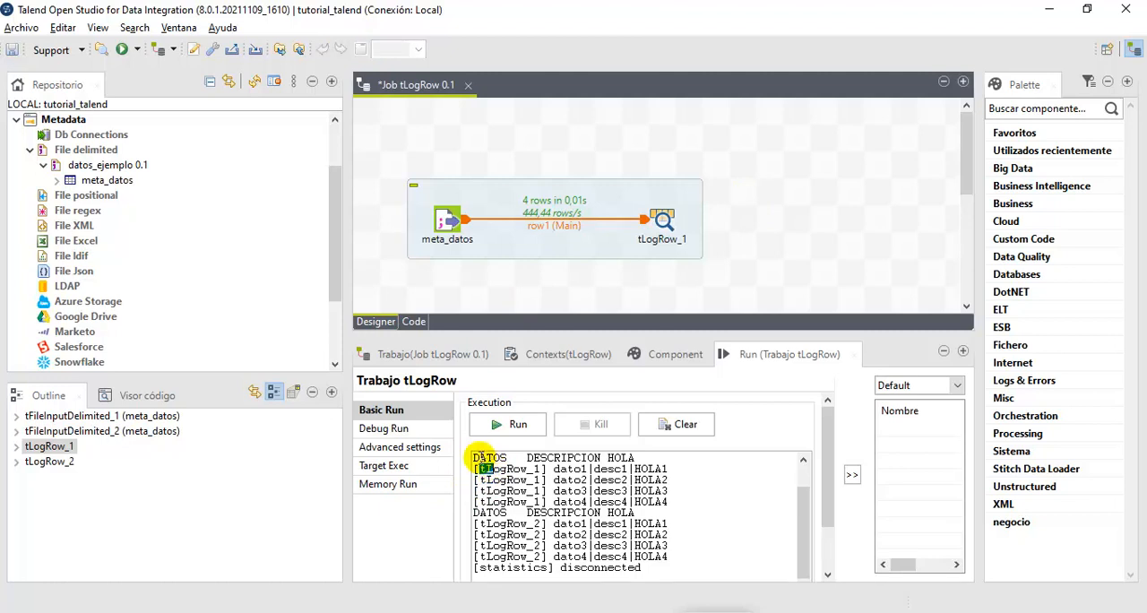
drag(477, 460, 668, 502)
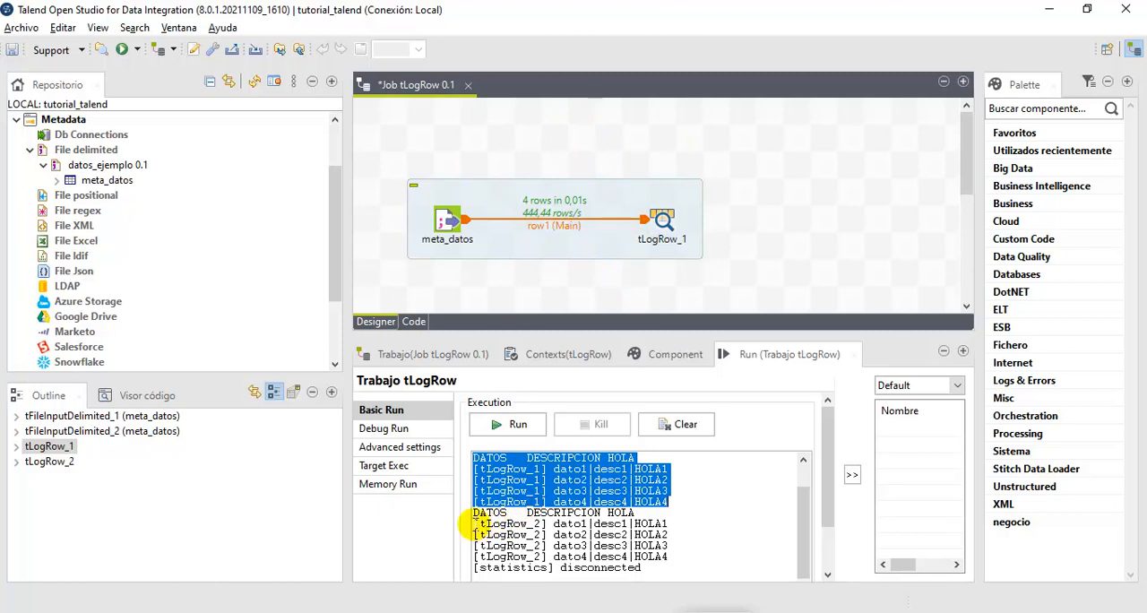
drag(473, 524, 548, 557)
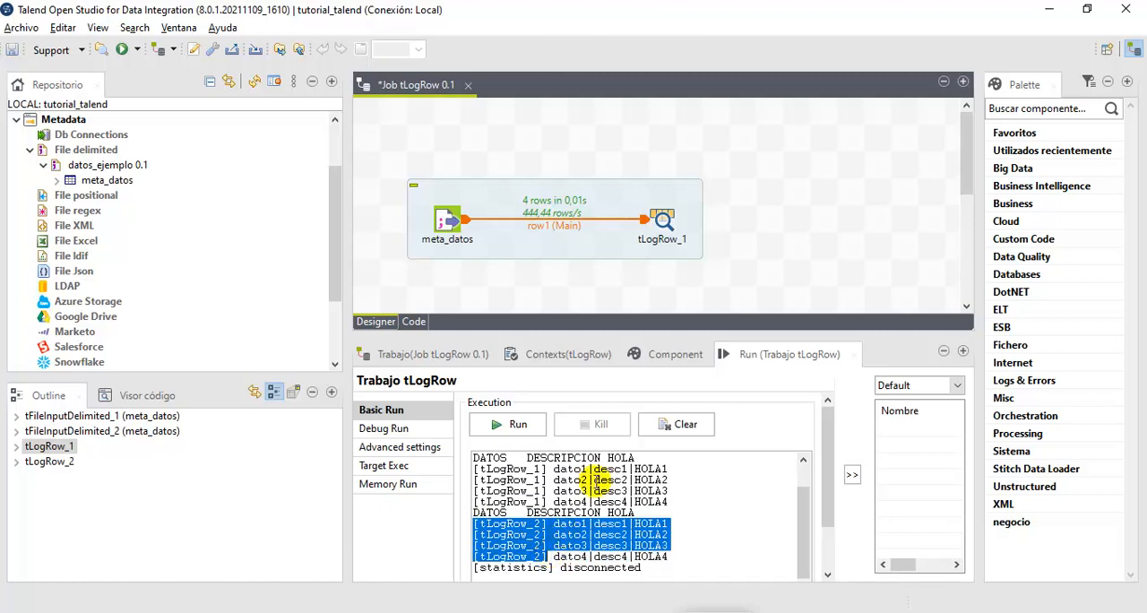
scroll(702, 242, down, 3)
scroll(702, 242, up, 3)
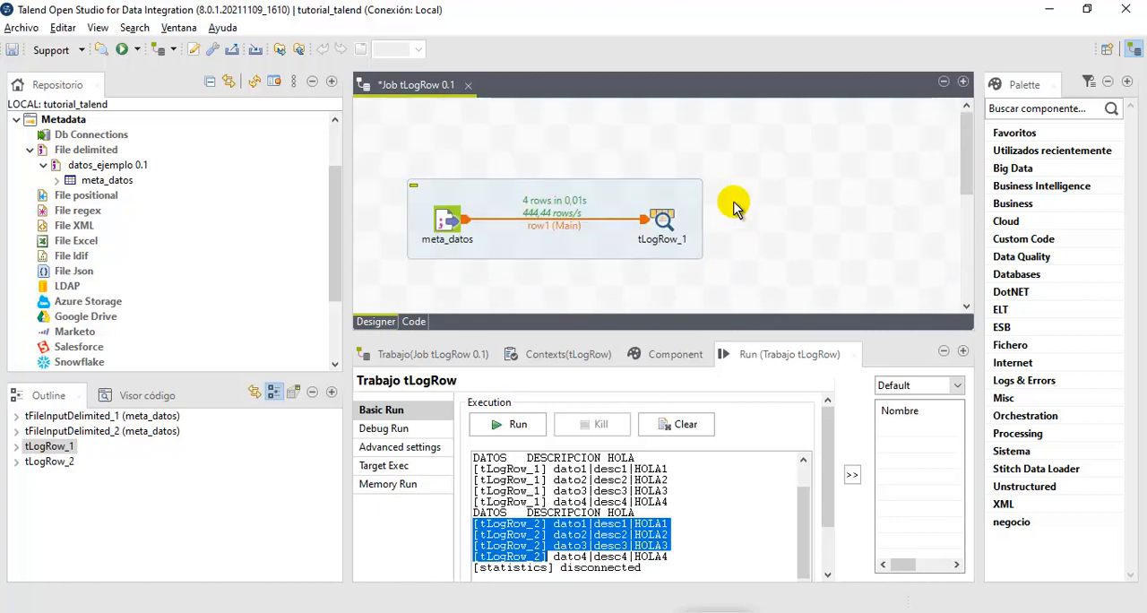
- Undo the recent canvas changes and paste the copied subjob again below the original one
key(ctrl+s)
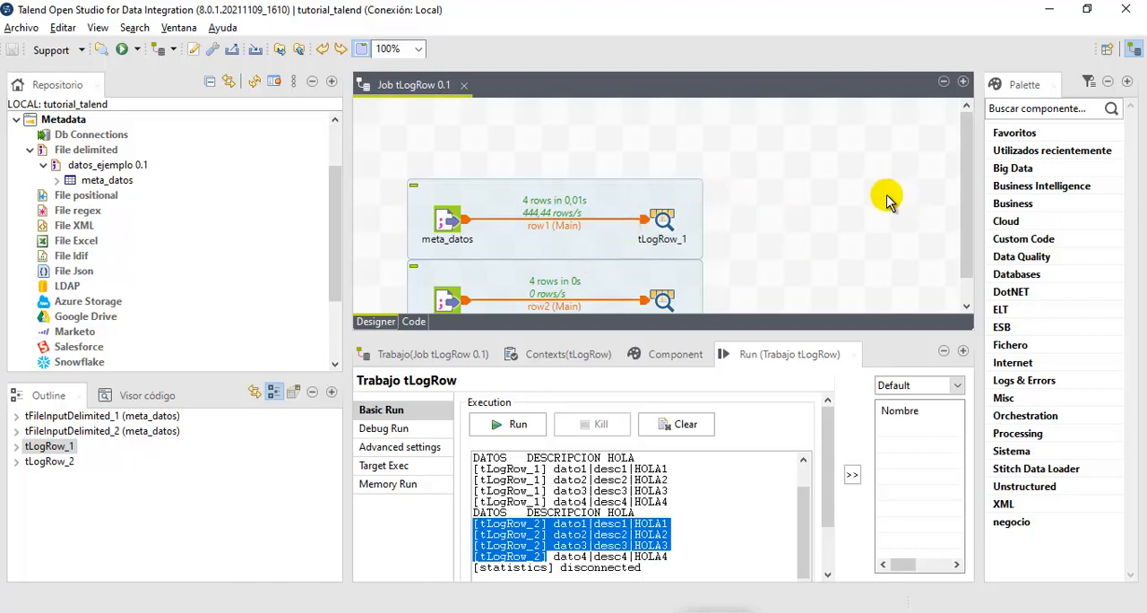
key(ctrl+z)
key(ctrl+z)
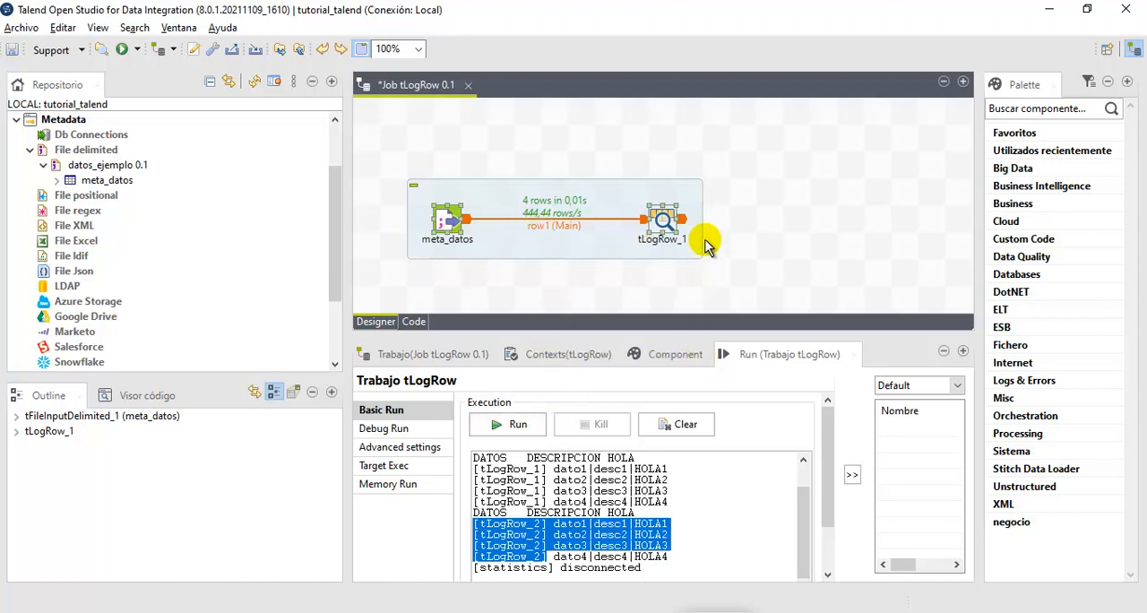
key(ctrl+v)
drag(694, 225, 673, 282)
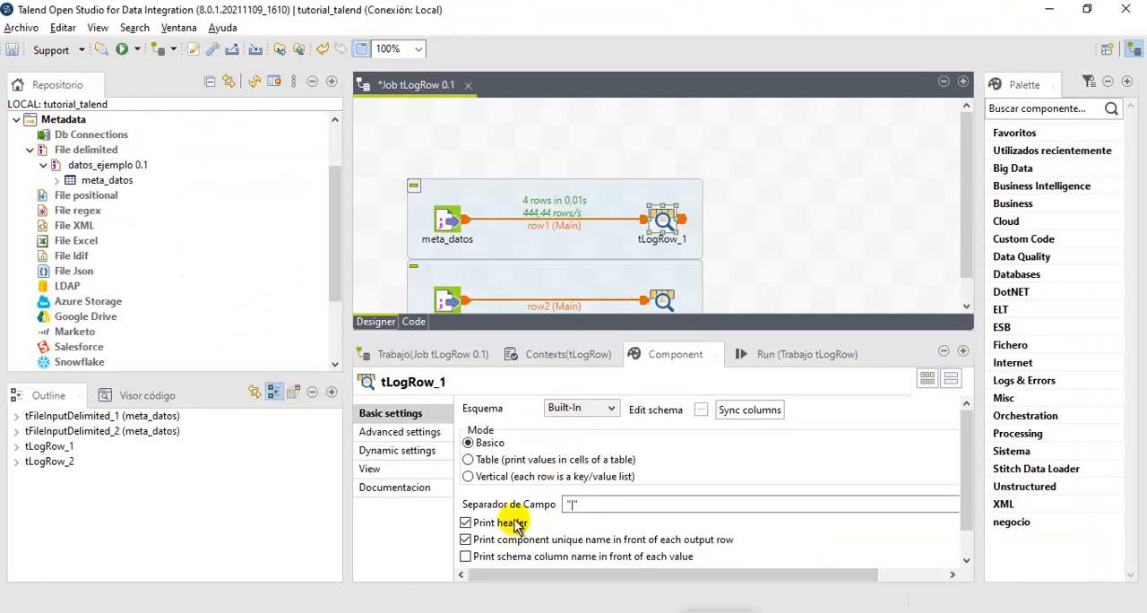
- Enable printing the schema column name in front of each value for tLogRow_1, and run the job to check its output
scroll(517, 520, down, 1)
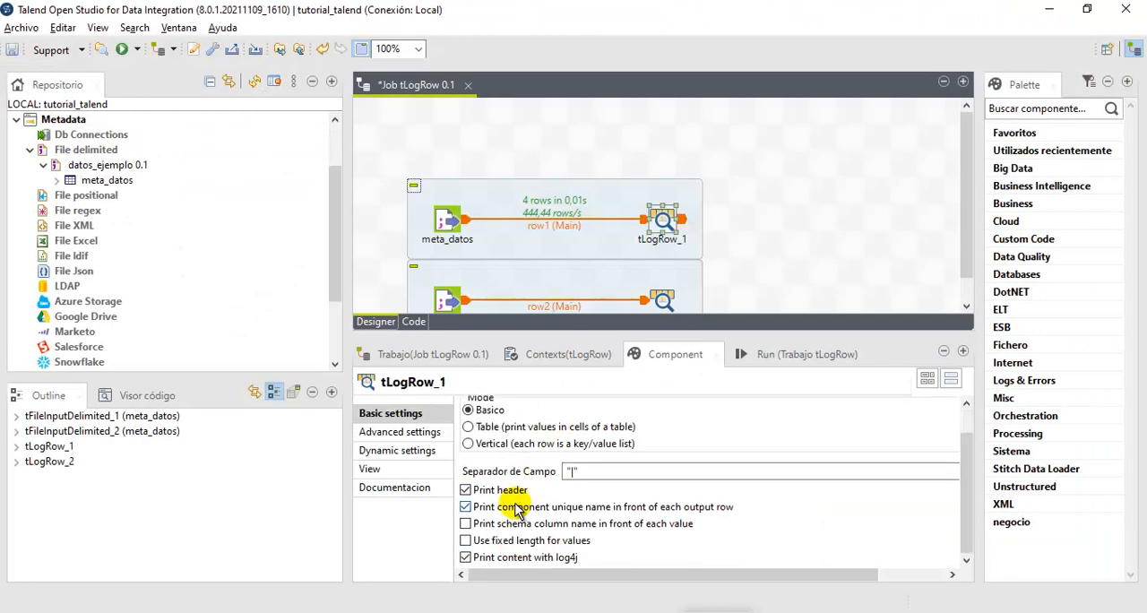
click(466, 524)
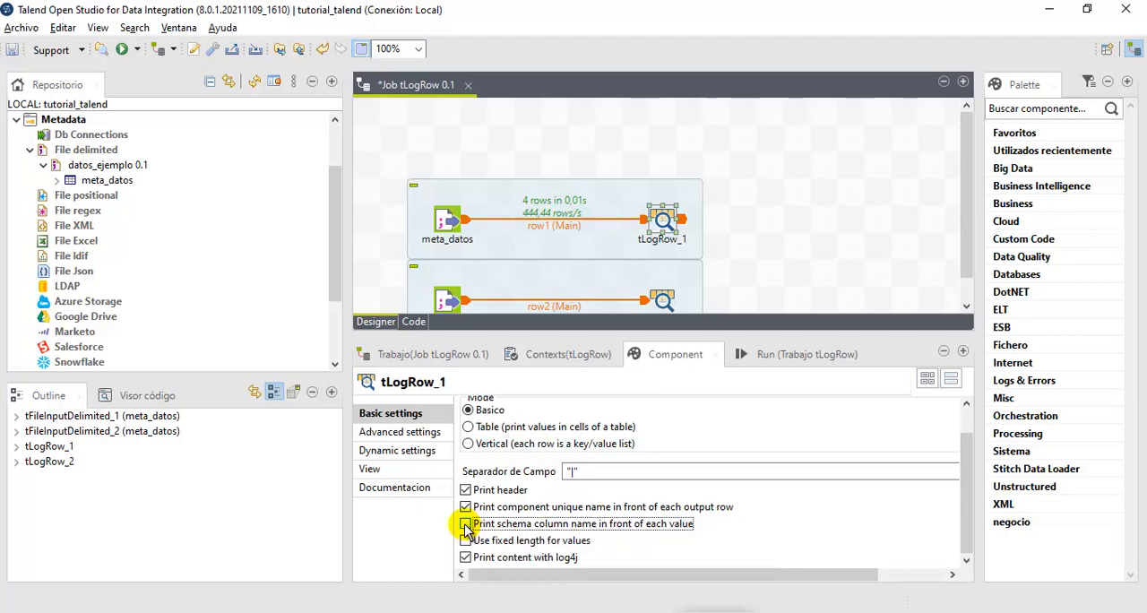
click(769, 353)
click(536, 428)
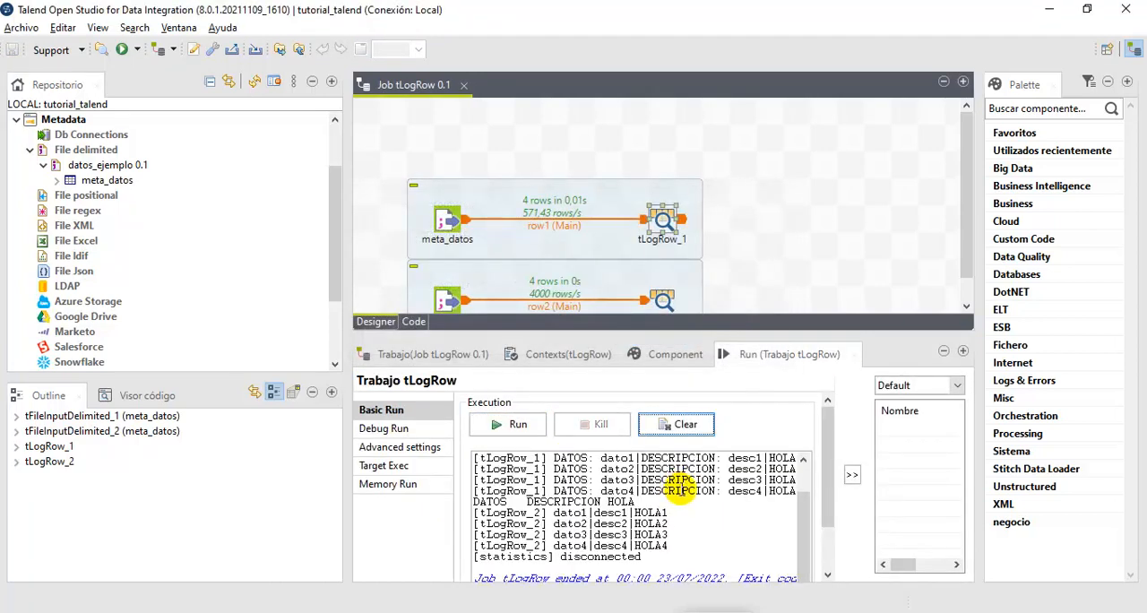
scroll(681, 492, up, 1)
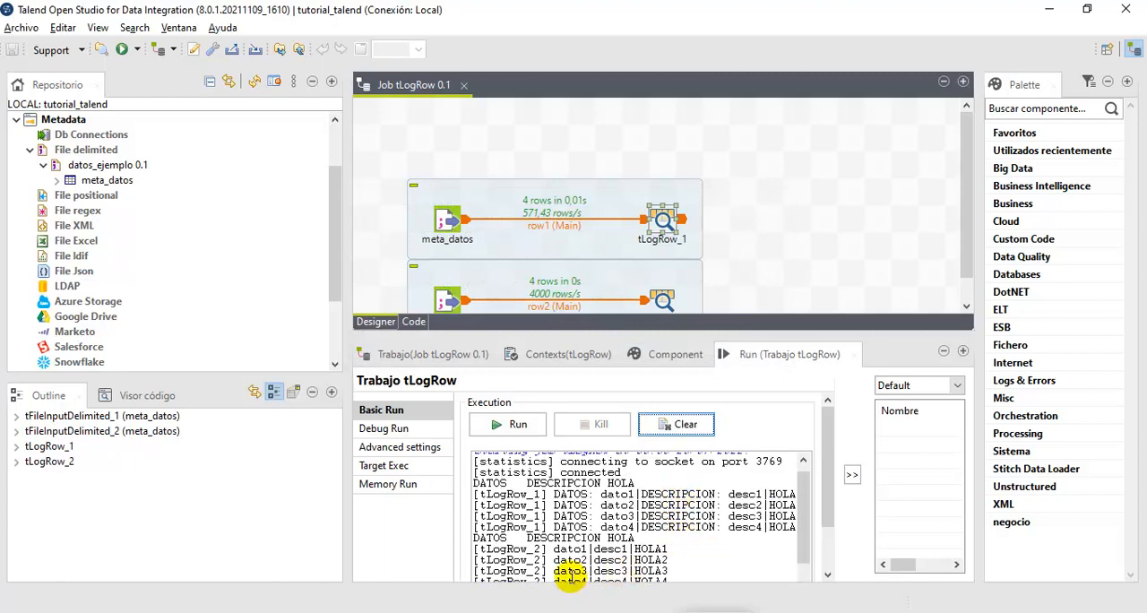
drag(478, 494, 540, 495)
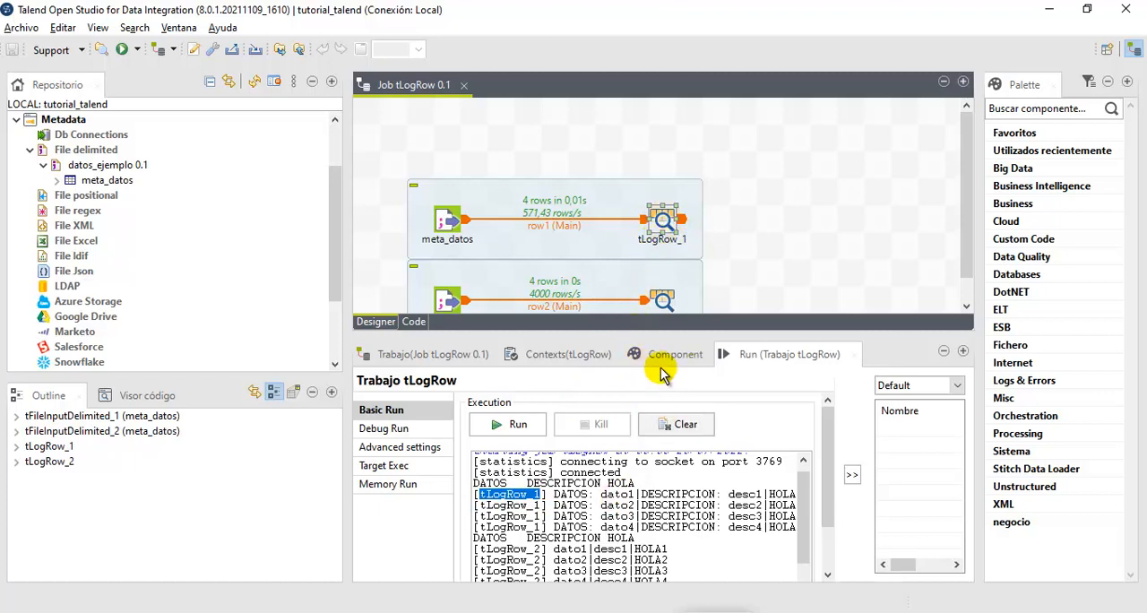
- Delete the duplicated subjob containing tLogRow_2 from the job
click(663, 300)
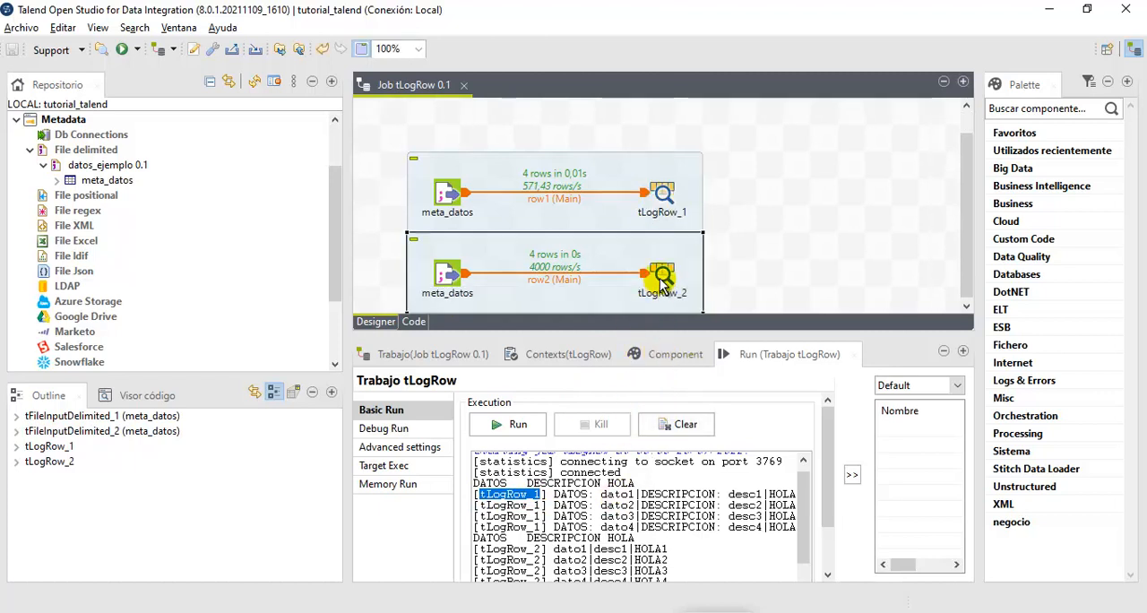
key(Delete)
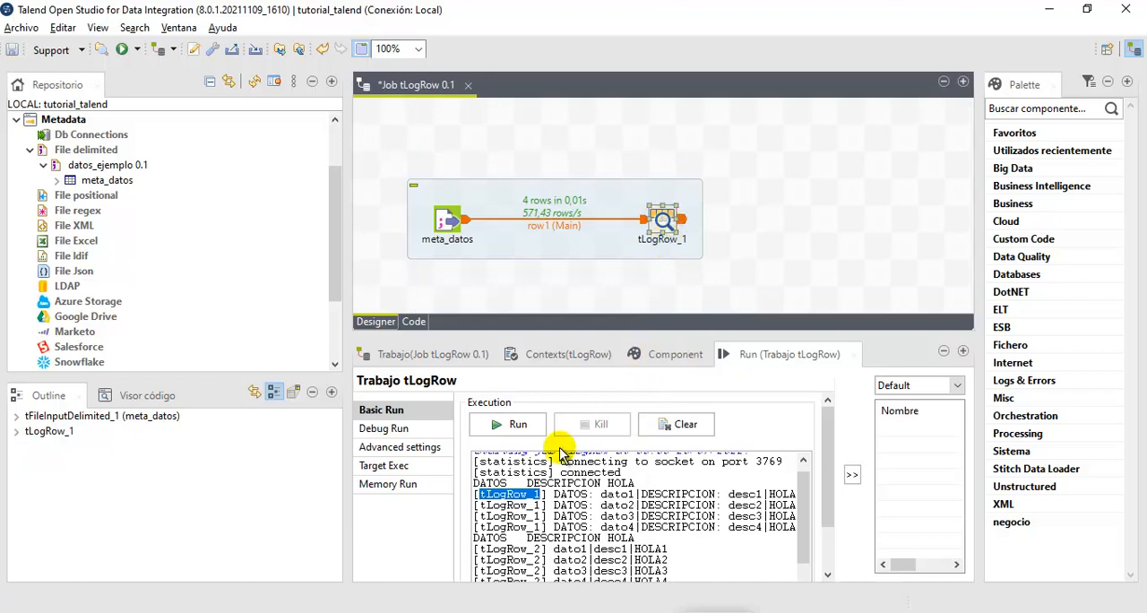
- Disable the component unique name option for tLogRow_1, and run the job to examine the column names before each value
click(661, 354)
click(465, 535)
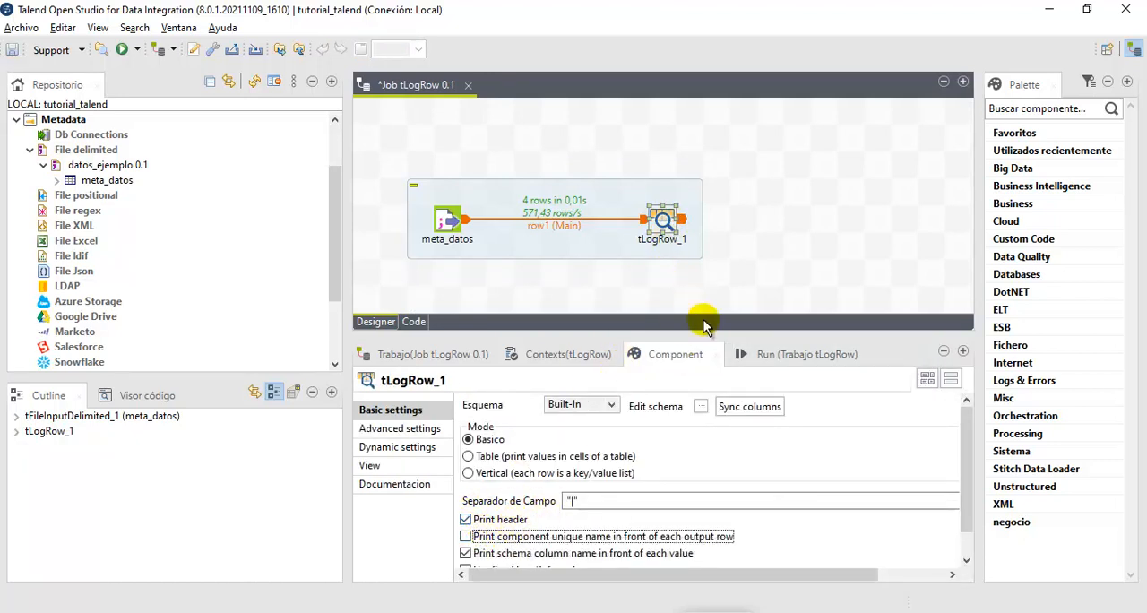
click(739, 356)
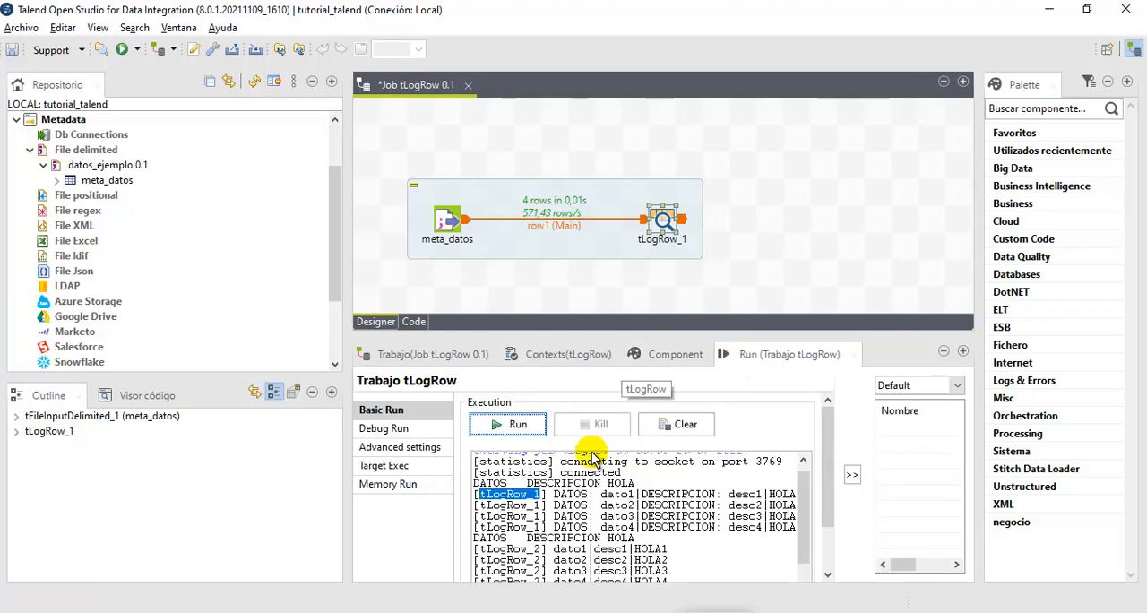
click(518, 425)
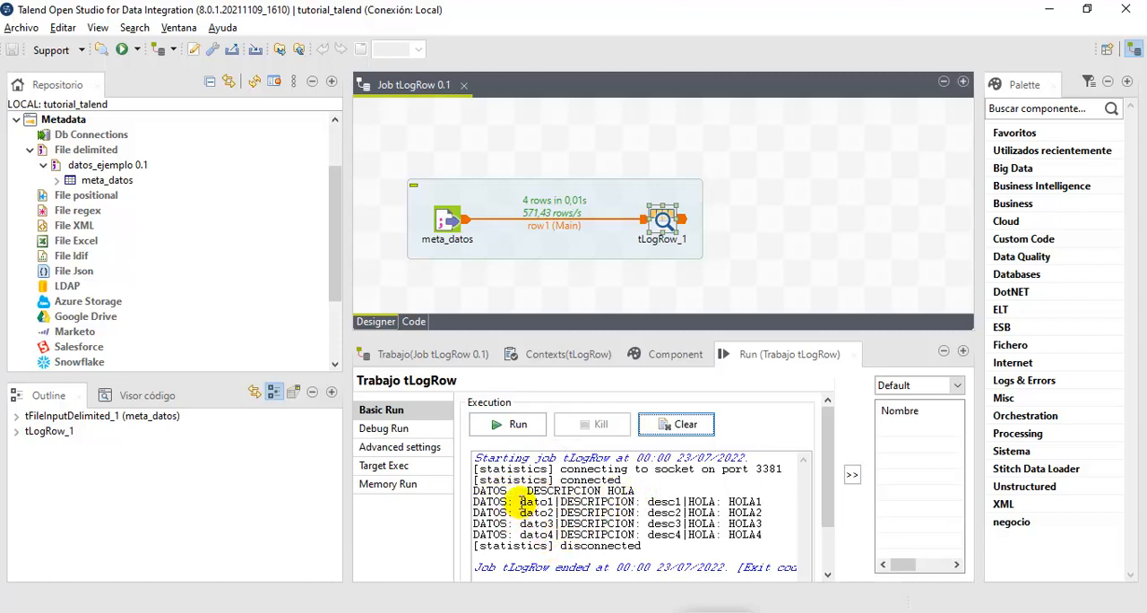
drag(520, 504, 552, 505)
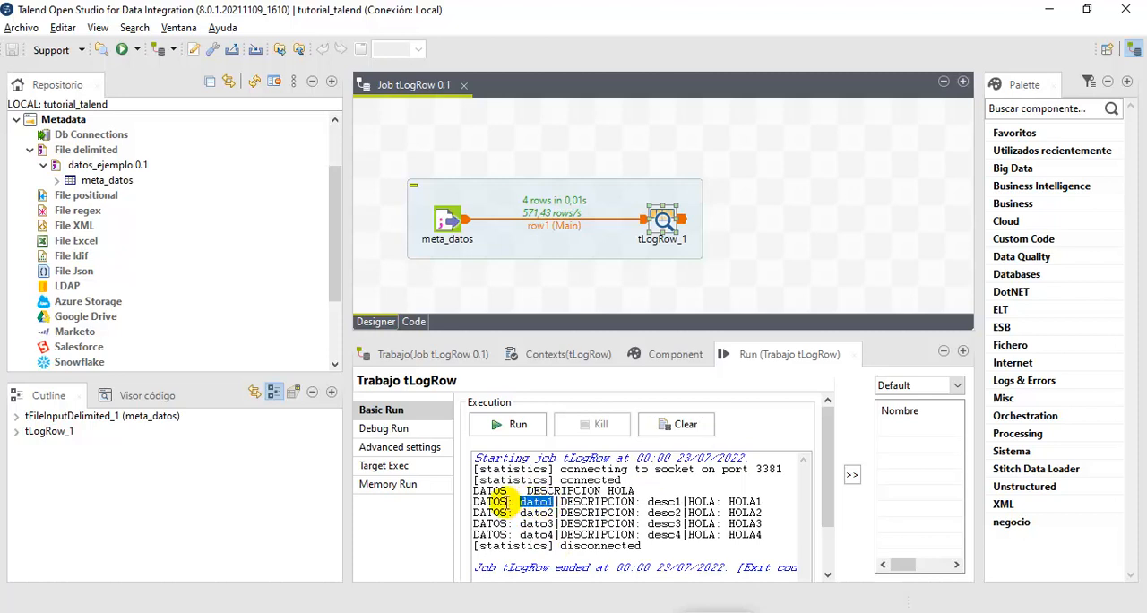
drag(512, 503, 507, 535)
click(613, 517)
drag(559, 502, 641, 545)
drag(687, 501, 708, 535)
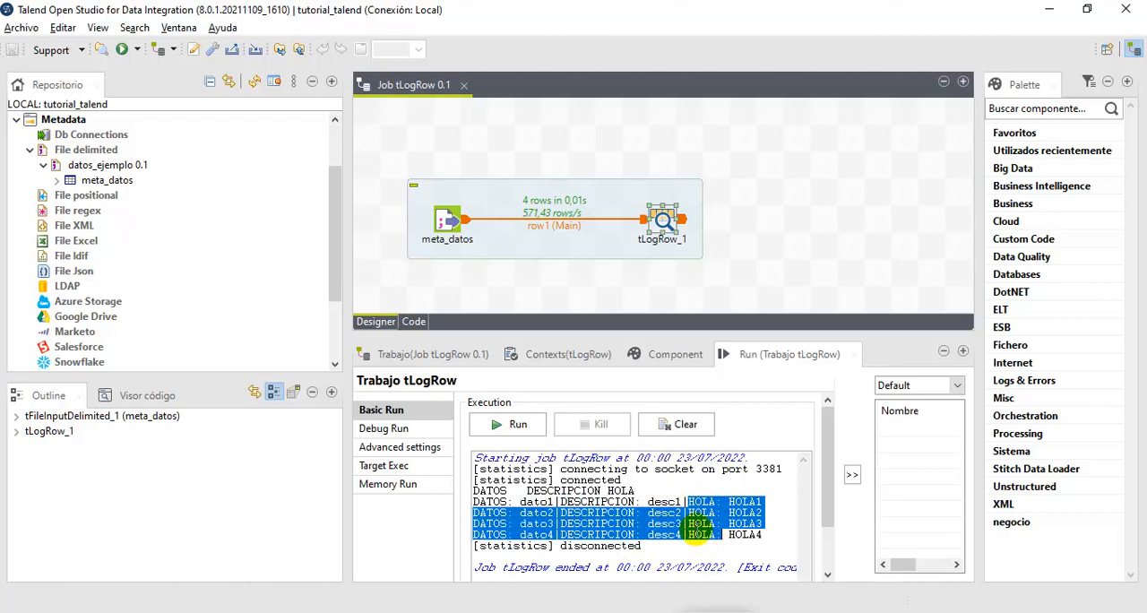
- Disable Print header for tLogRow_1, and run the job to examine the column names and values in the output
click(672, 359)
click(663, 220)
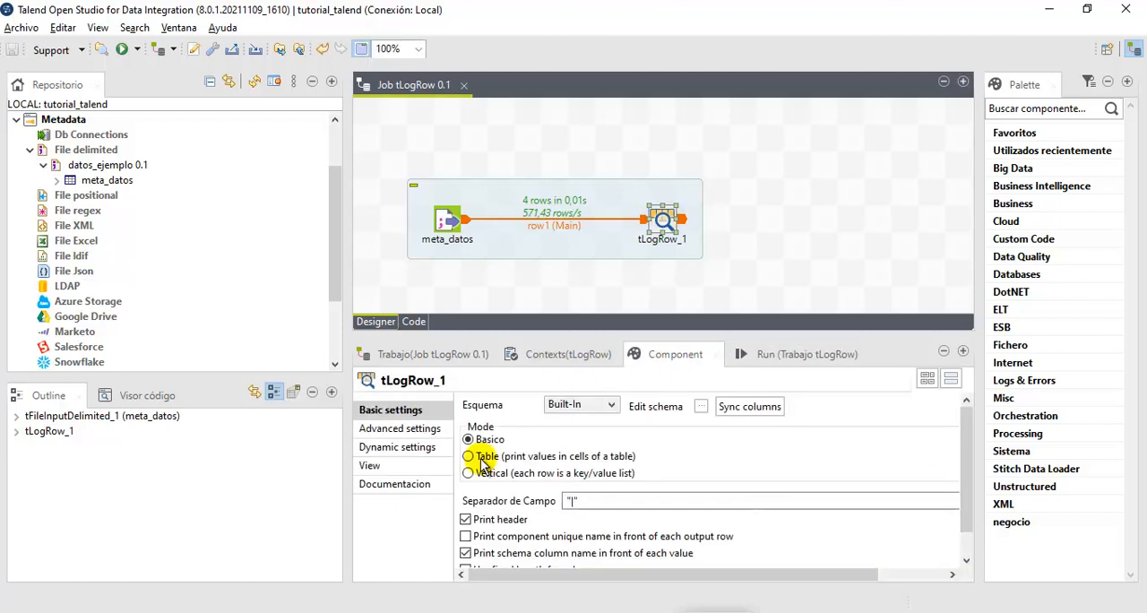
click(466, 519)
click(757, 354)
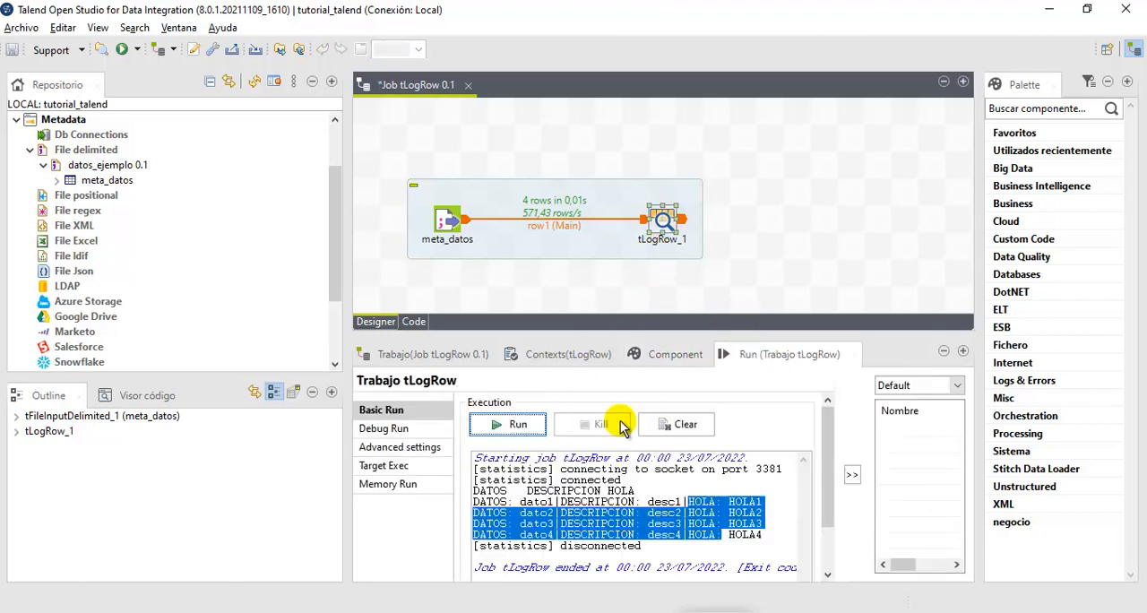
click(510, 425)
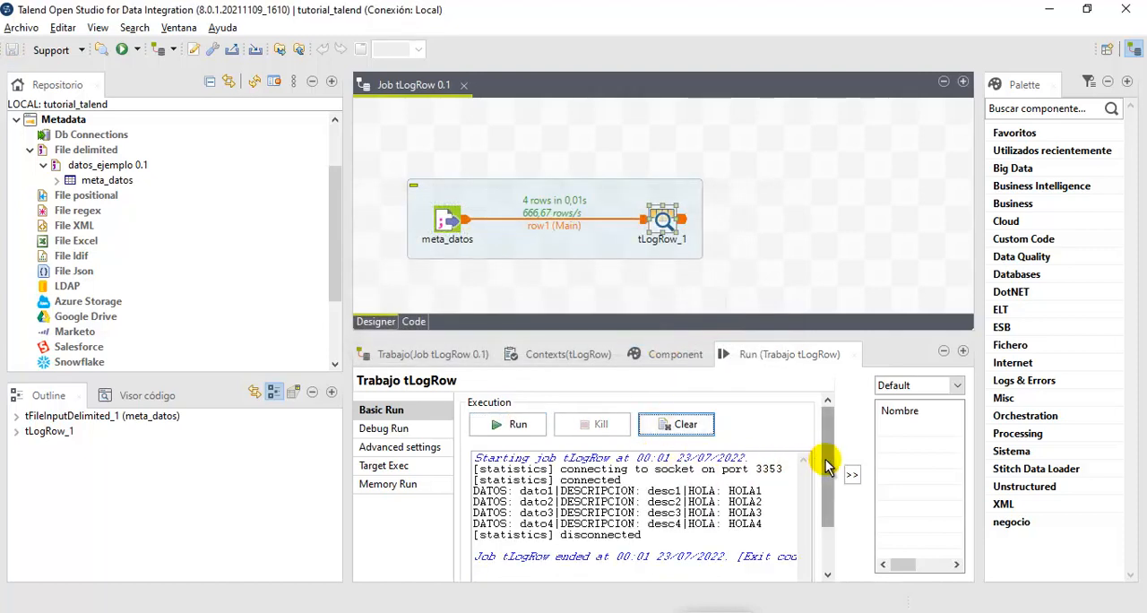
drag(473, 491, 528, 520)
click(581, 498)
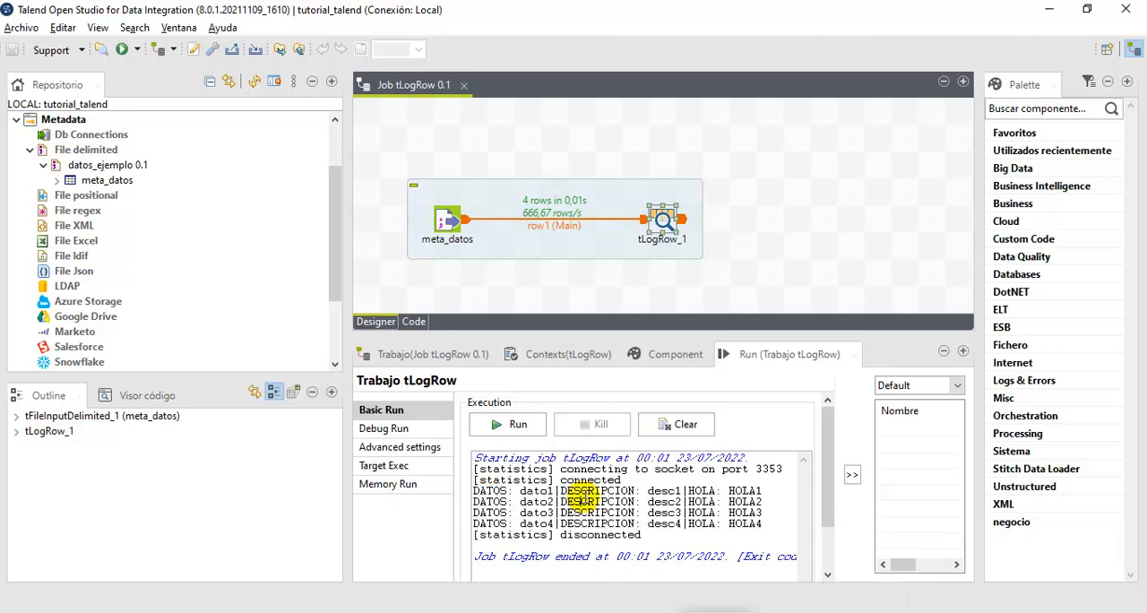
drag(565, 490, 671, 522)
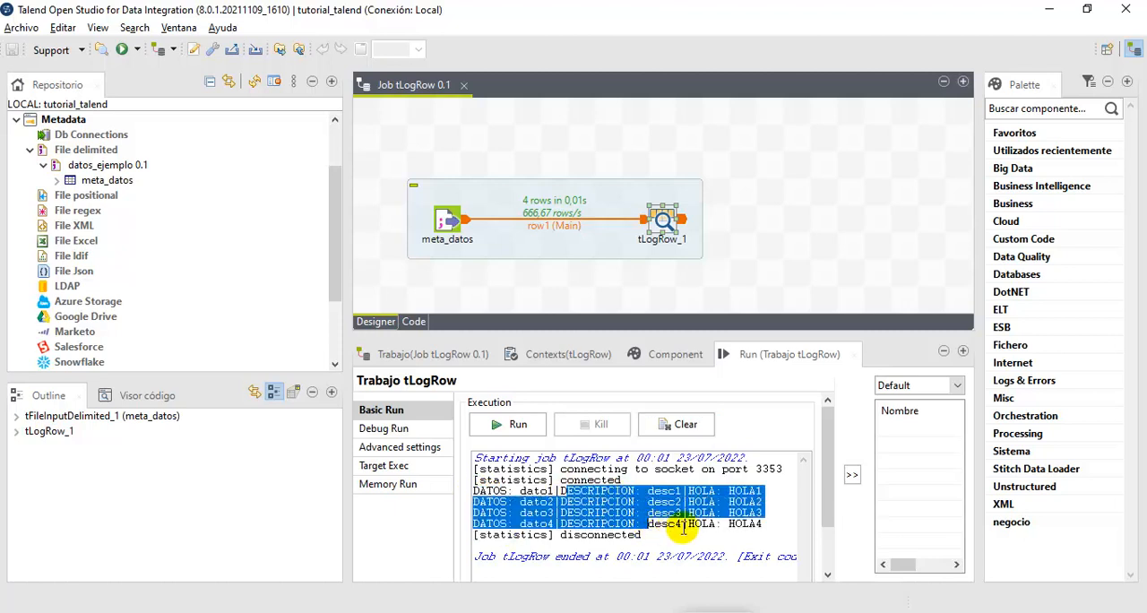
click(695, 498)
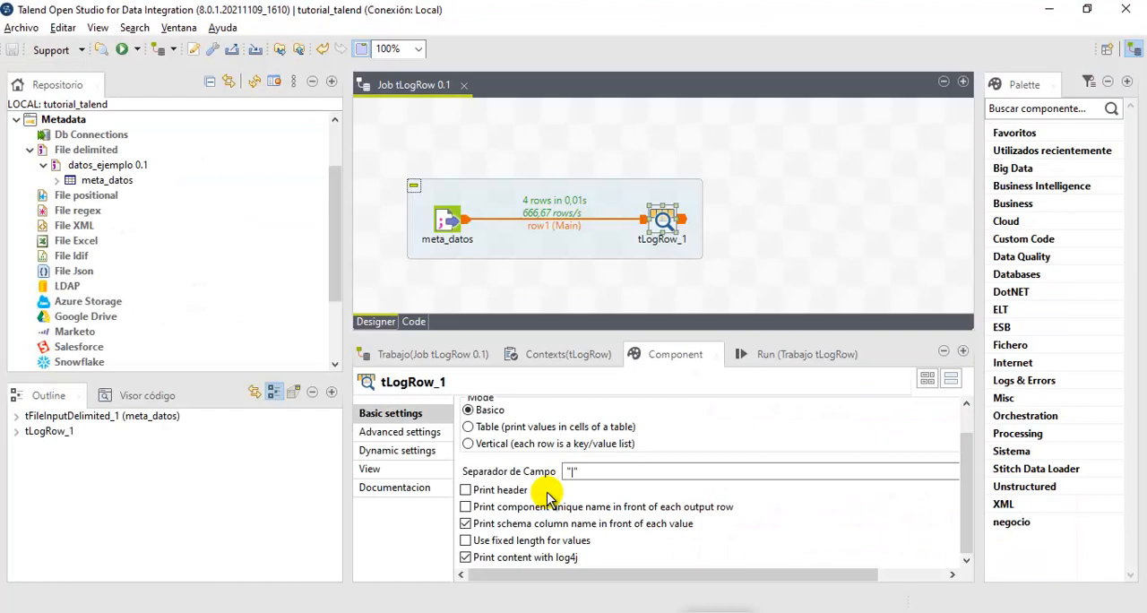
- For tLogRow_1, disable the schema column name option and enable Print header and Use fixed length for values
click(466, 524)
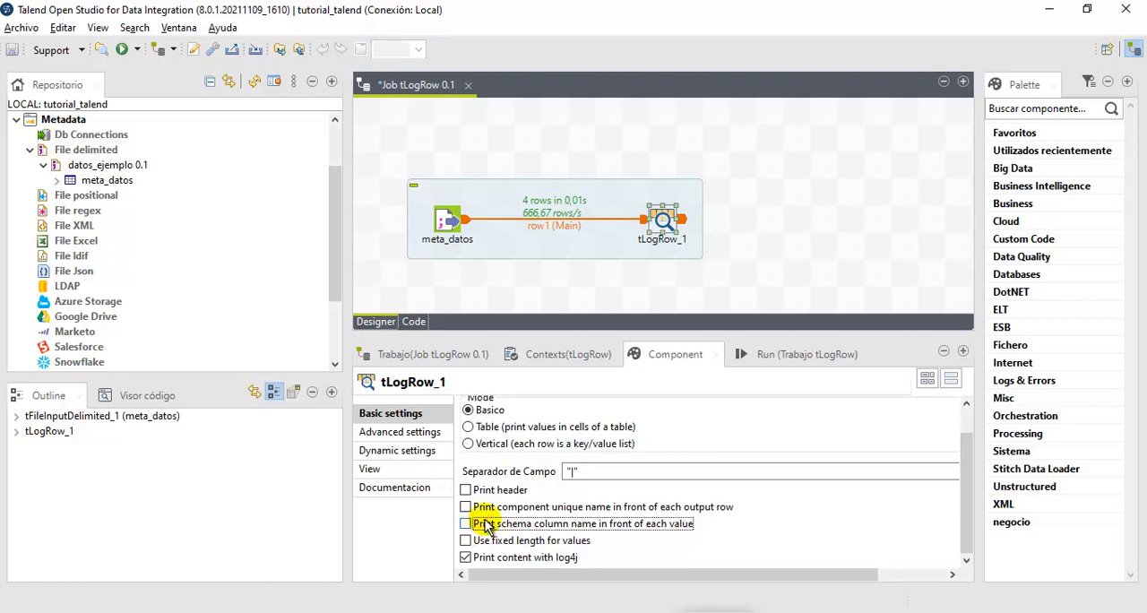
click(466, 491)
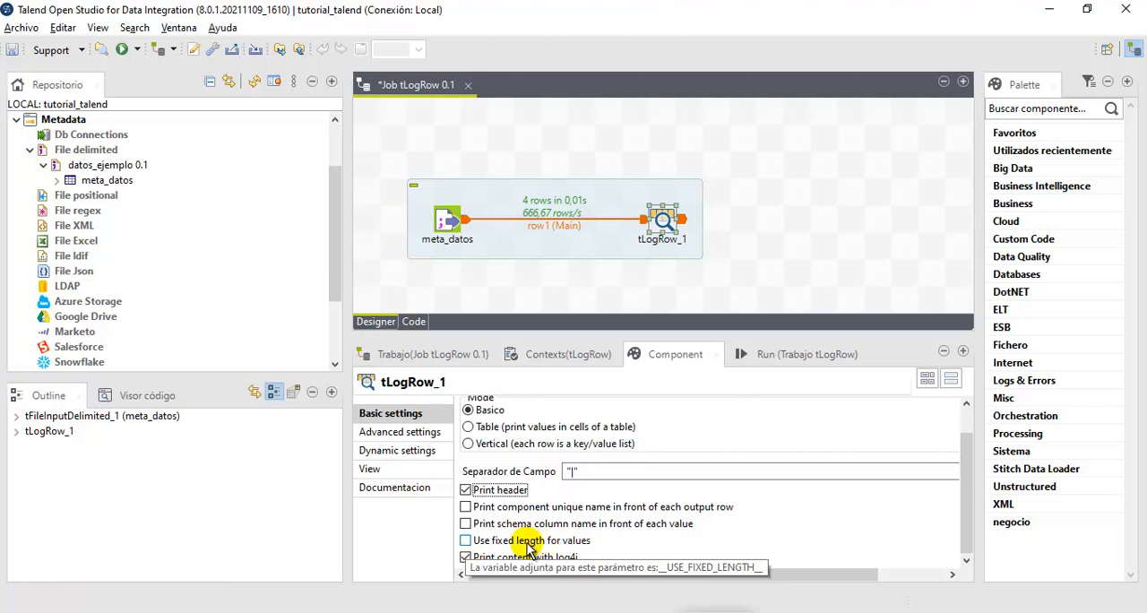
click(466, 540)
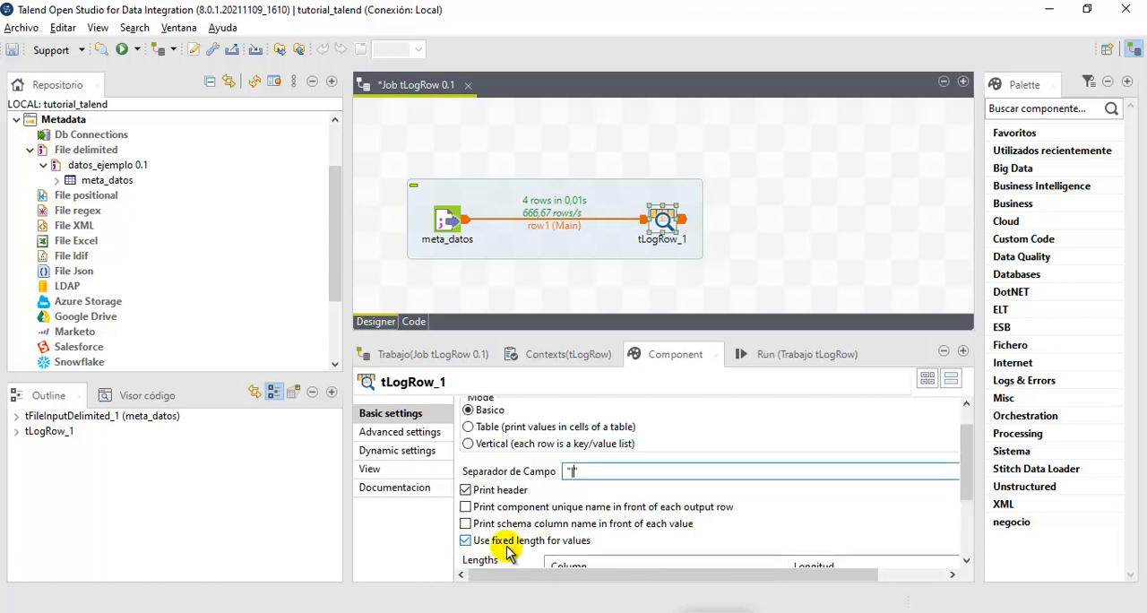
click(780, 353)
click(590, 511)
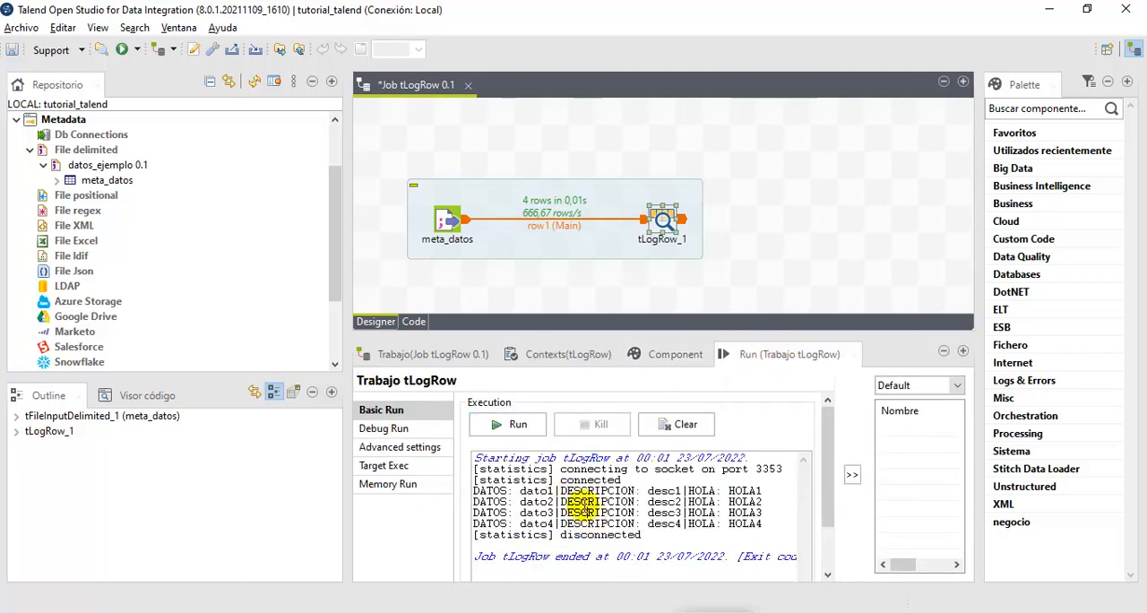
click(686, 358)
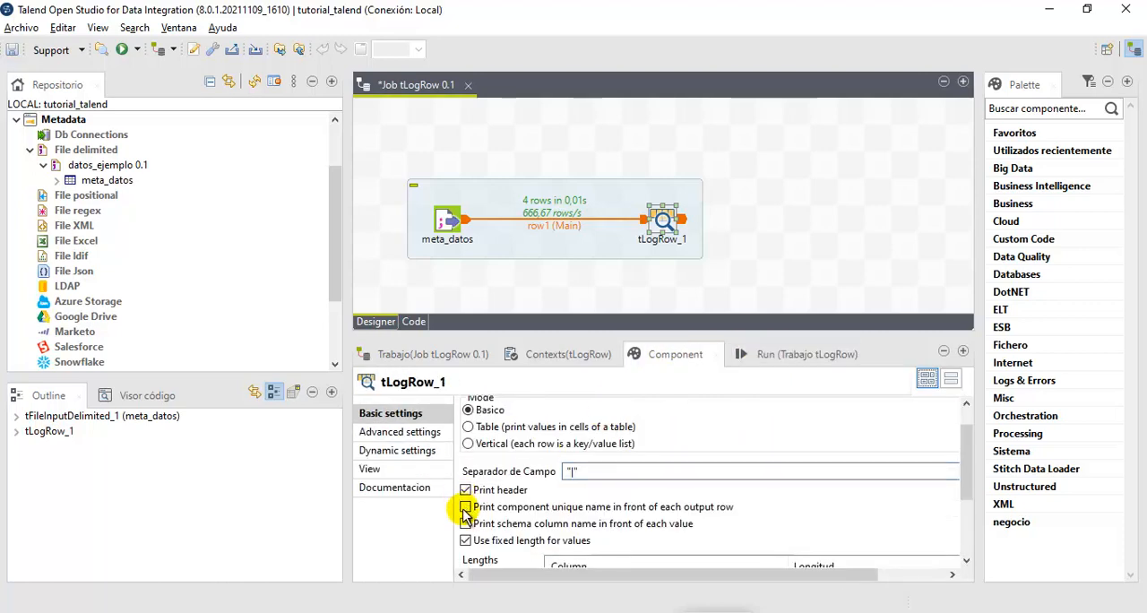
- Disable Use fixed length for values on tLogRow_1, and run the job to examine the unpadded values
click(466, 540)
click(793, 354)
click(509, 425)
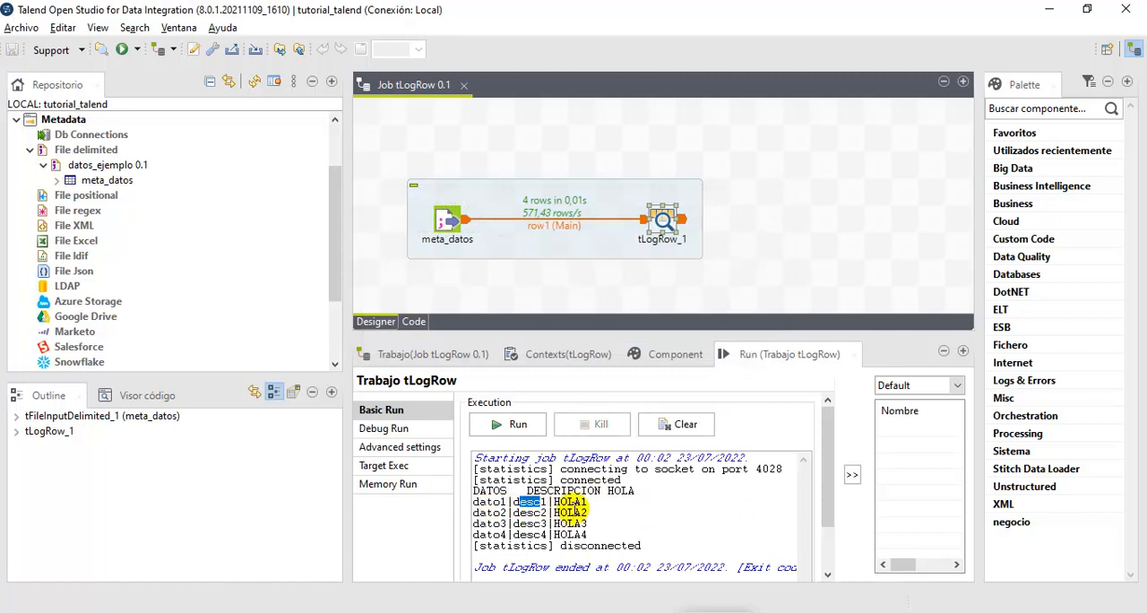
double_click(570, 502)
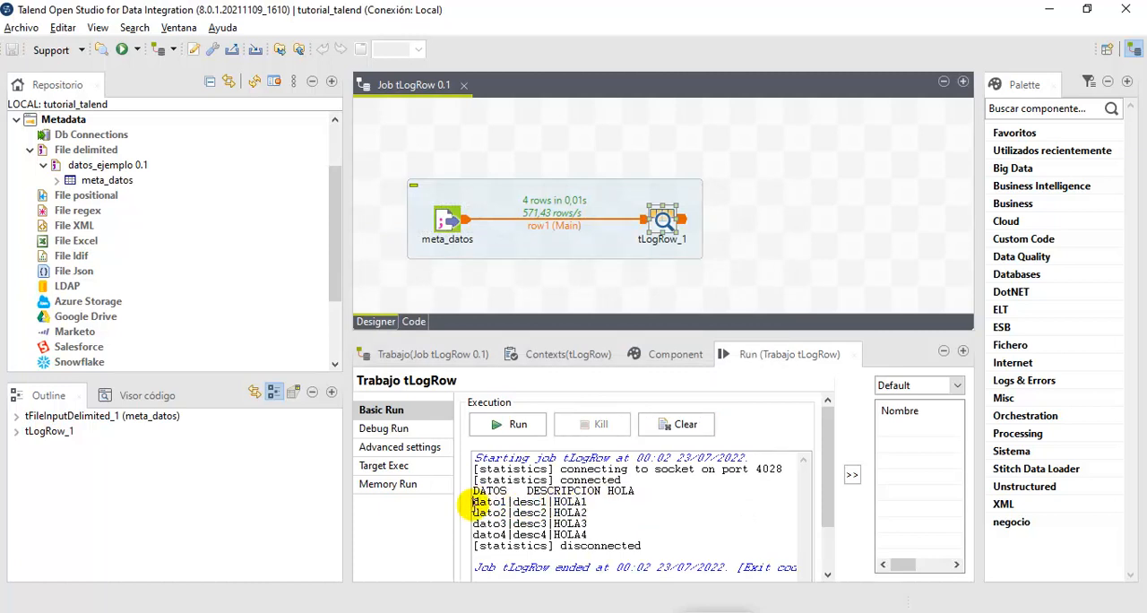
- Enable Use fixed length for values on tLogRow_1, and set the lengths to 5 for DATOS, 10 for DESCRIPCION and 15 for HOLA
click(668, 357)
click(668, 219)
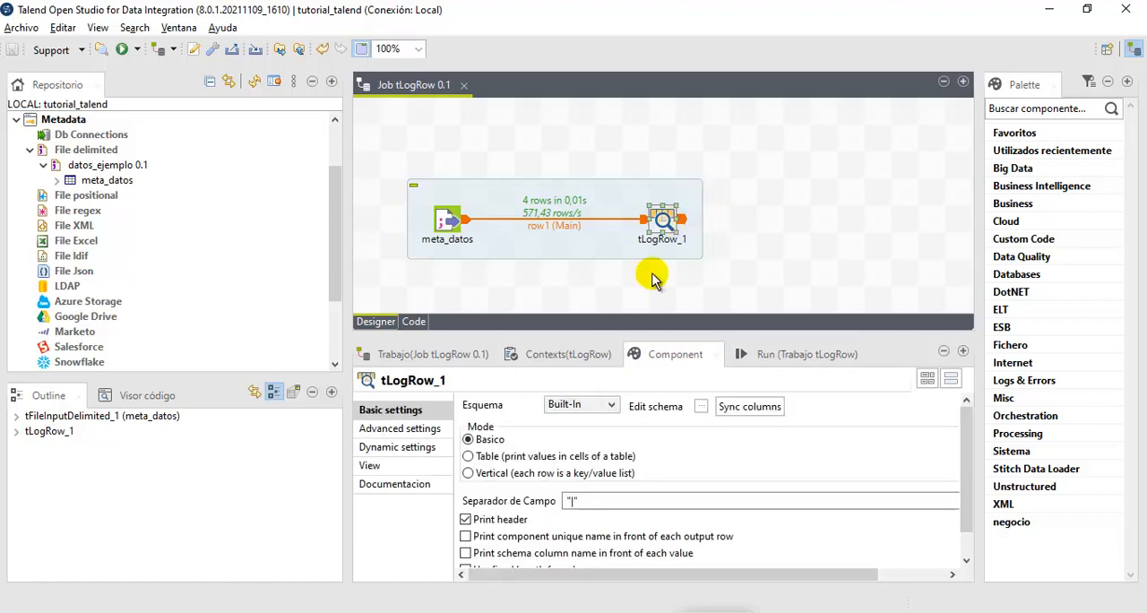
scroll(556, 493, down, 2)
click(465, 541)
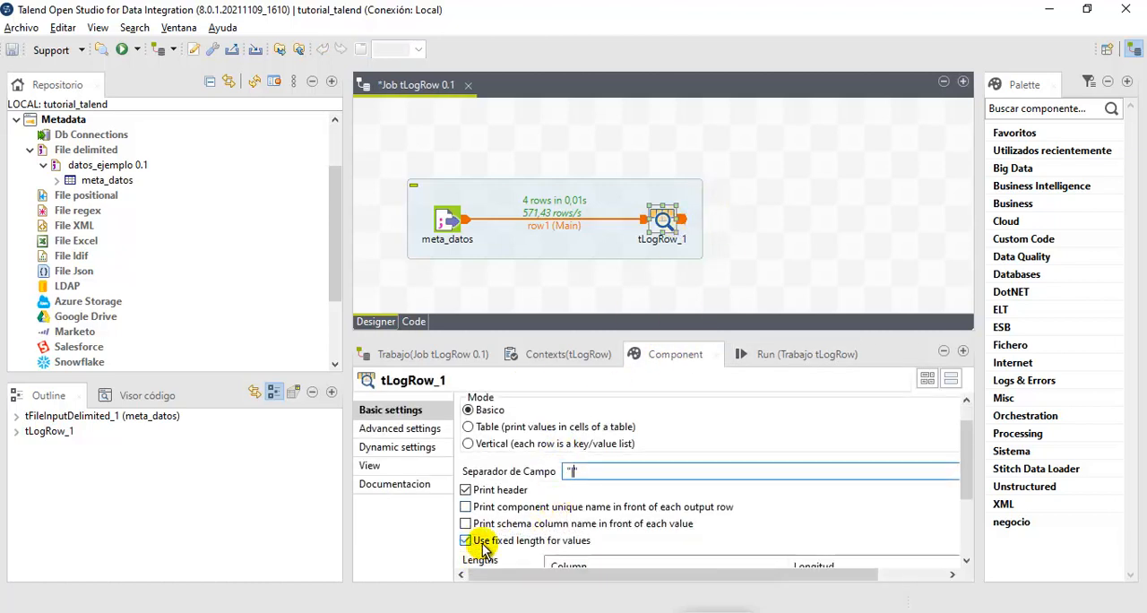
scroll(567, 536, down, 1)
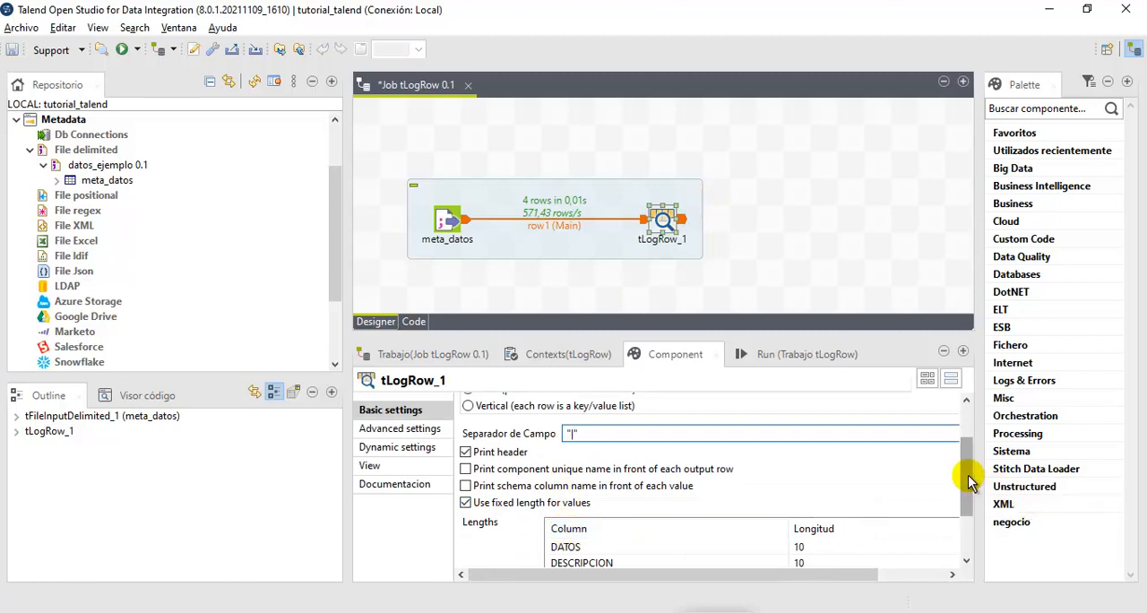
drag(964, 472, 966, 514)
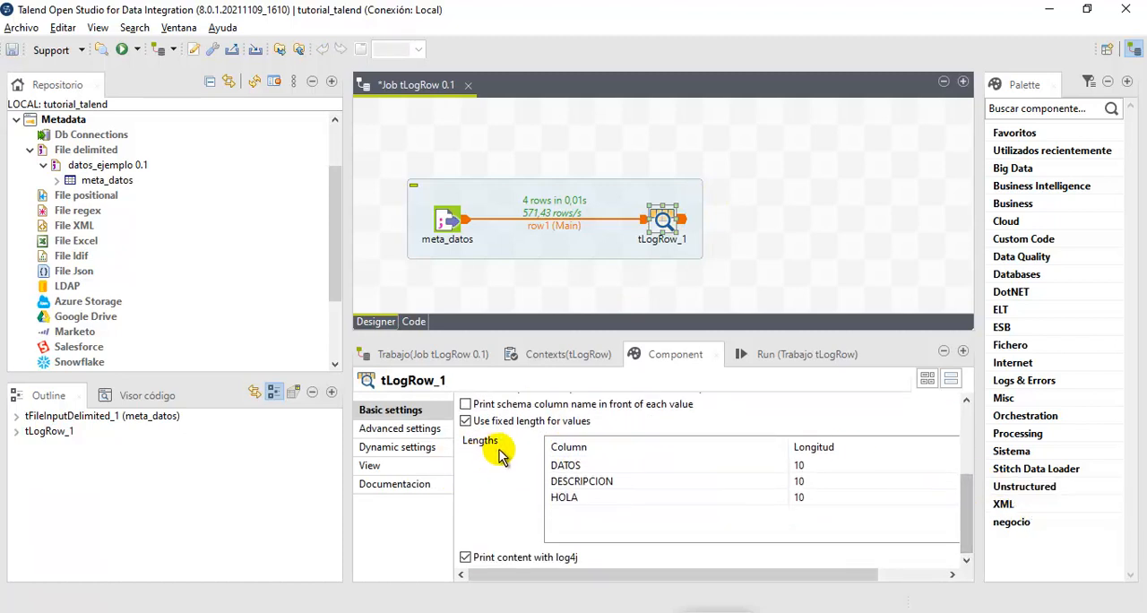
click(820, 466)
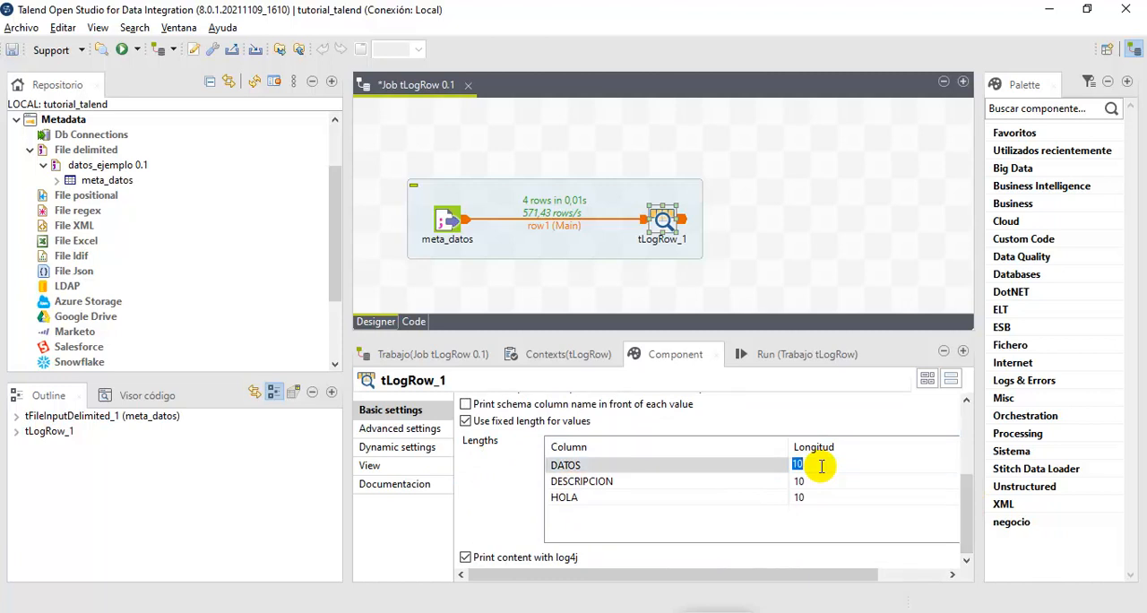
click(818, 481)
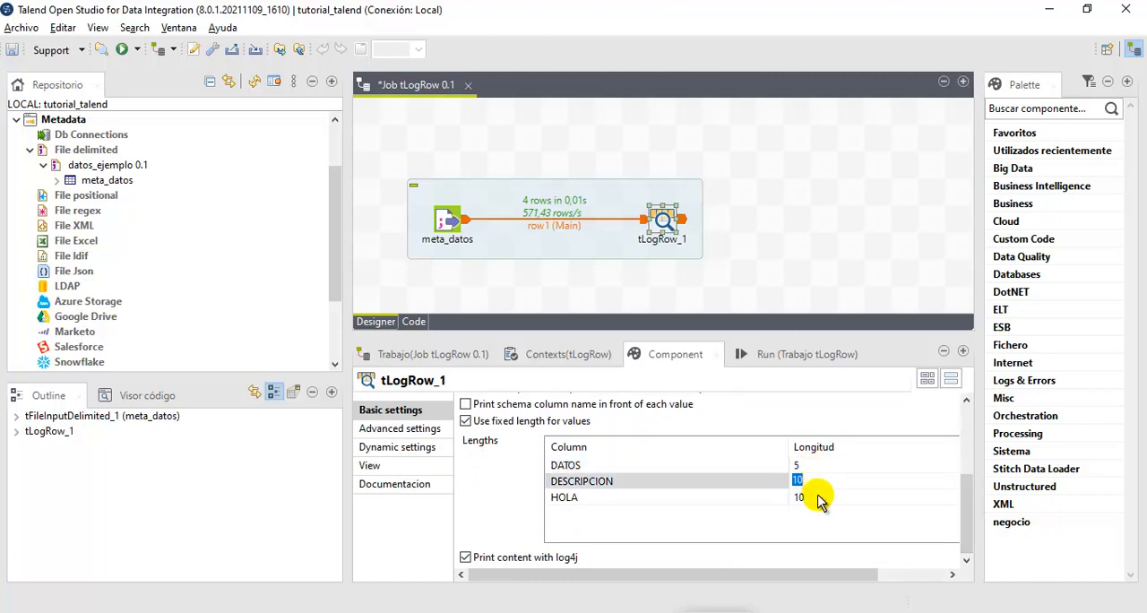
click(820, 497)
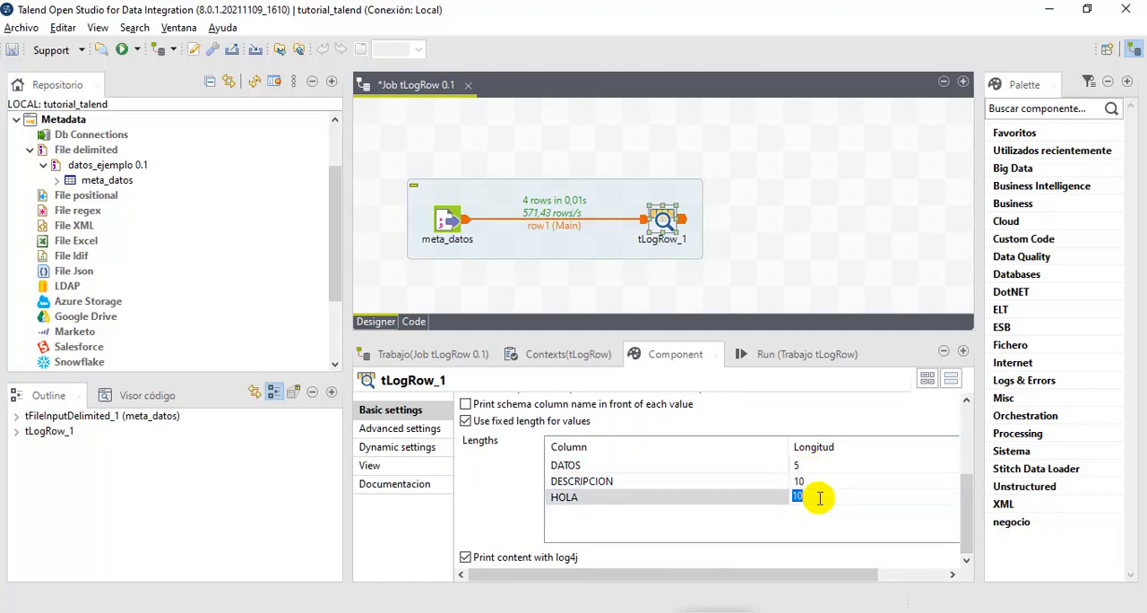
click(514, 502)
- Run the job and examine how the fixed lengths space the values under the DATOS, DESCRIPCION and HOLA headers
click(815, 358)
click(512, 421)
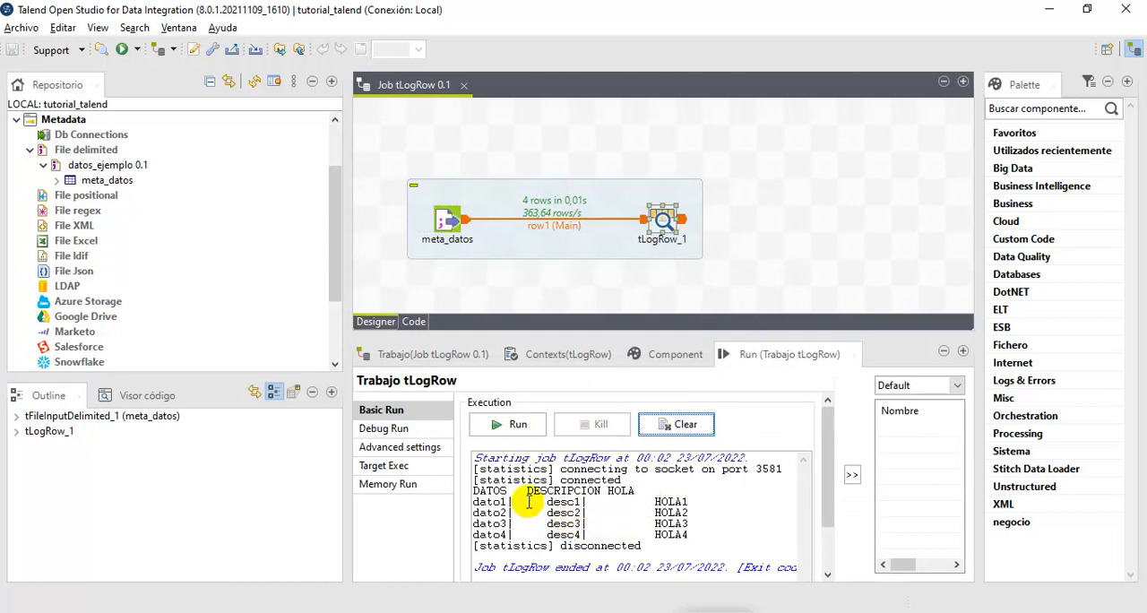
mouse_move(474, 503)
mouse_down()
mouse_move(474, 516)
mouse_move(475, 501)
mouse_up()
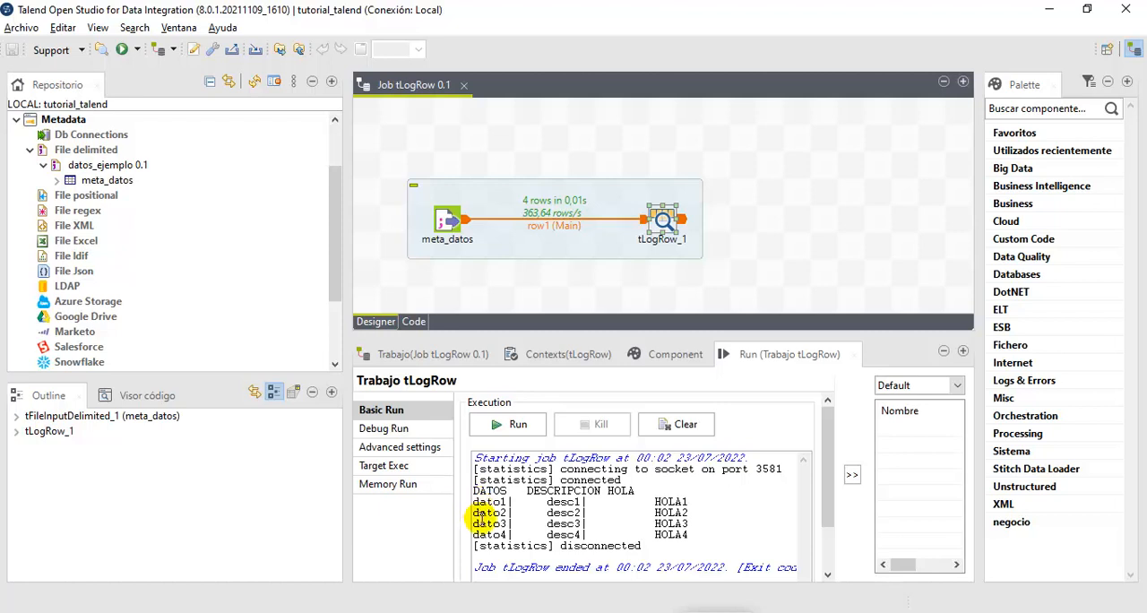
drag(513, 502, 547, 502)
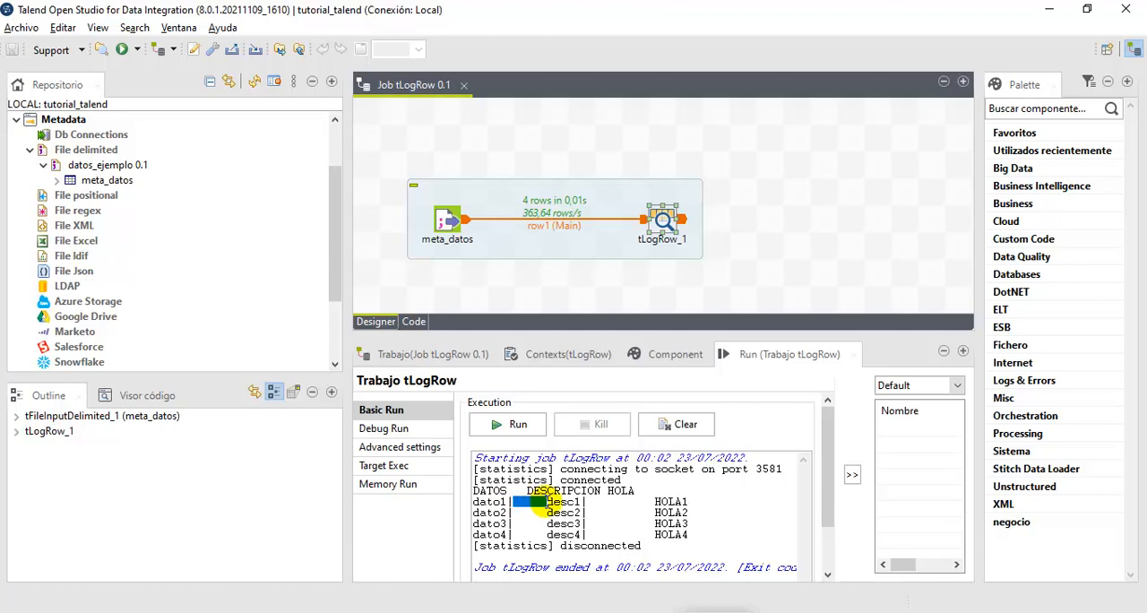
click(542, 509)
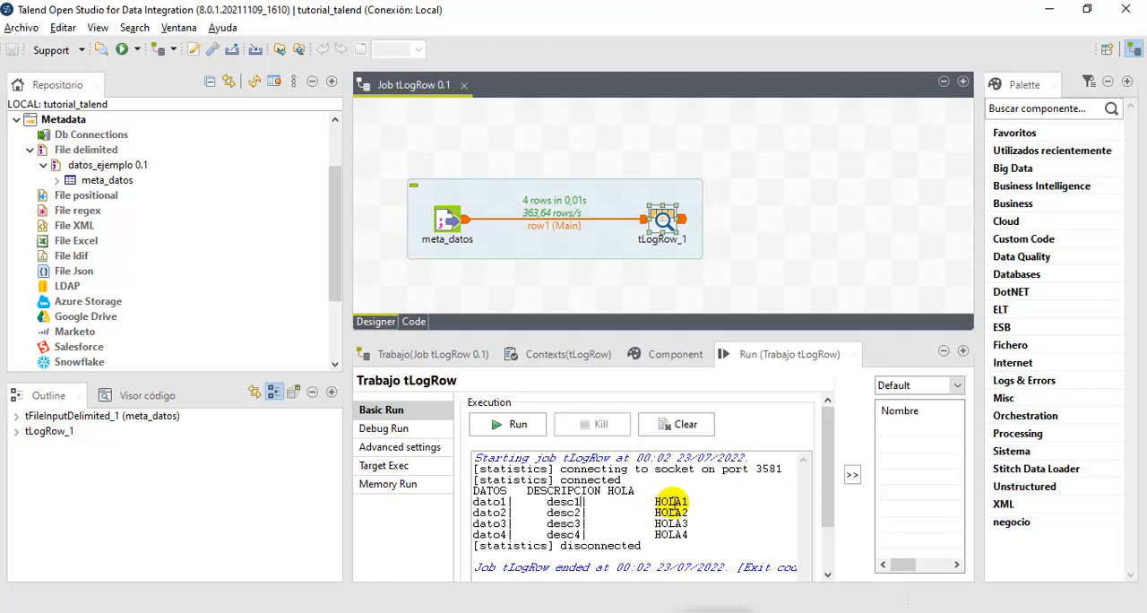
mouse_move(682, 502)
mouse_down()
mouse_move(646, 502)
mouse_move(681, 501)
mouse_up()
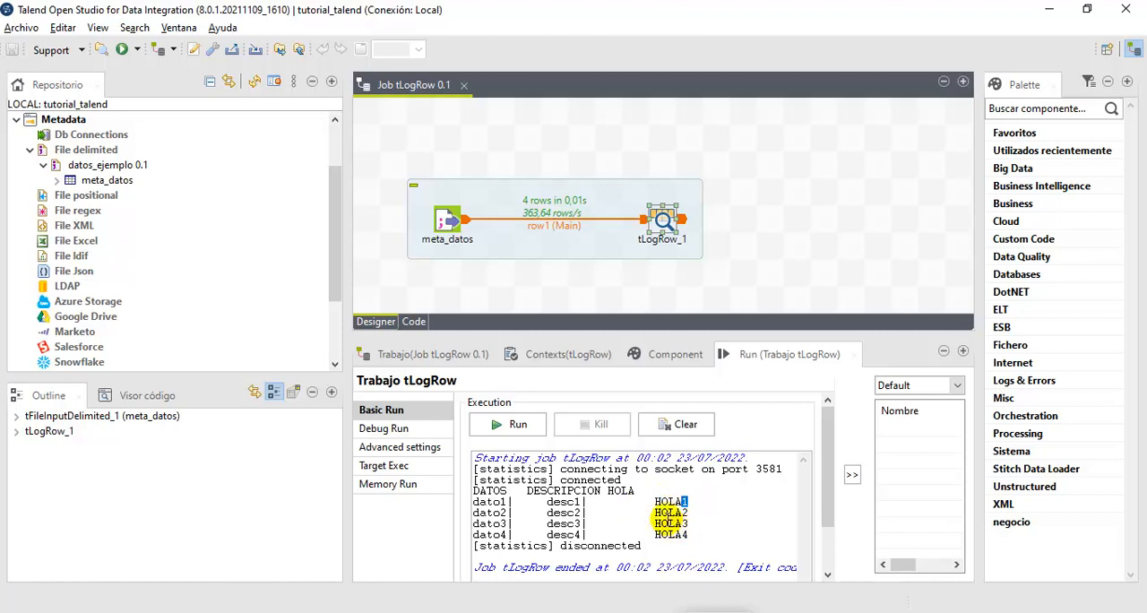
mouse_move(655, 504)
mouse_down()
mouse_move(655, 533)
mouse_move(662, 492)
mouse_up()
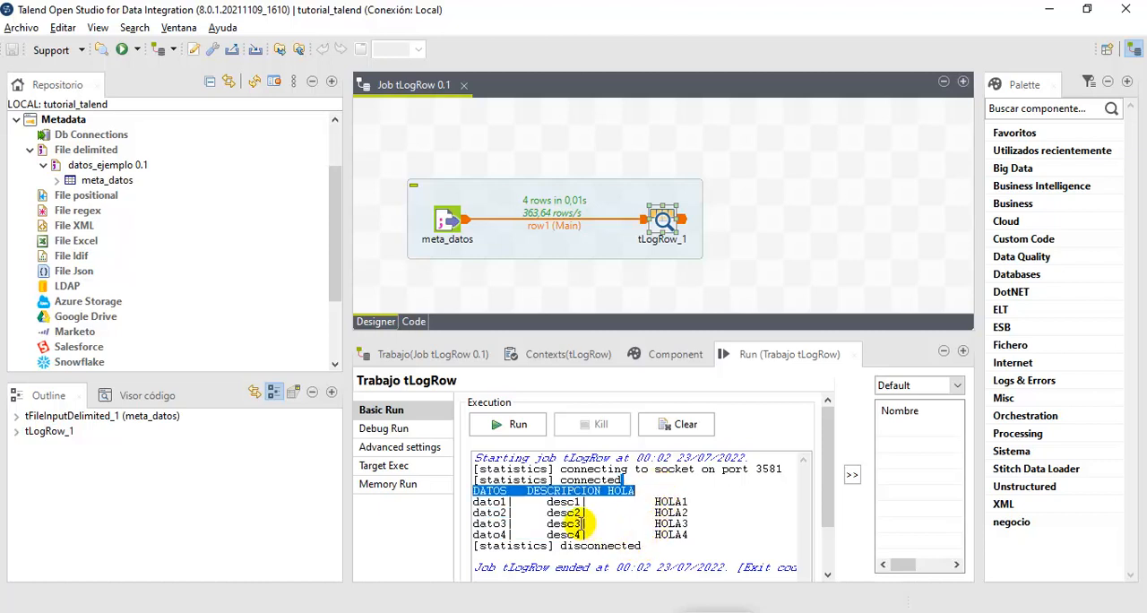
click(587, 524)
drag(475, 491, 509, 535)
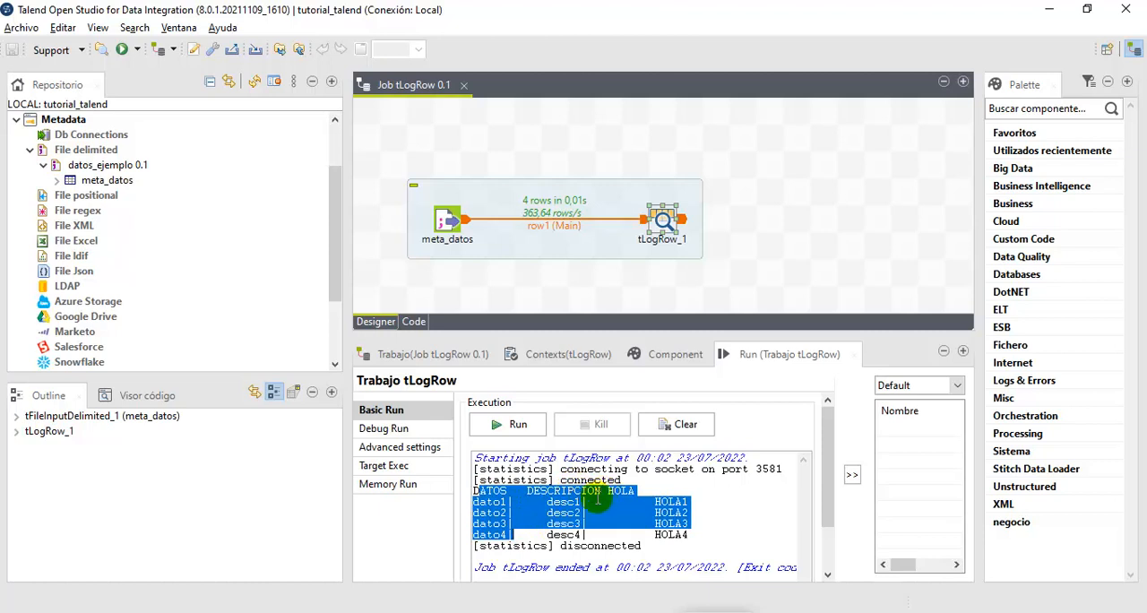
- Change the fixed lengths of tLogRow_1 to 15 for DESCRIPCION and 5 for HOLA
click(660, 363)
click(784, 356)
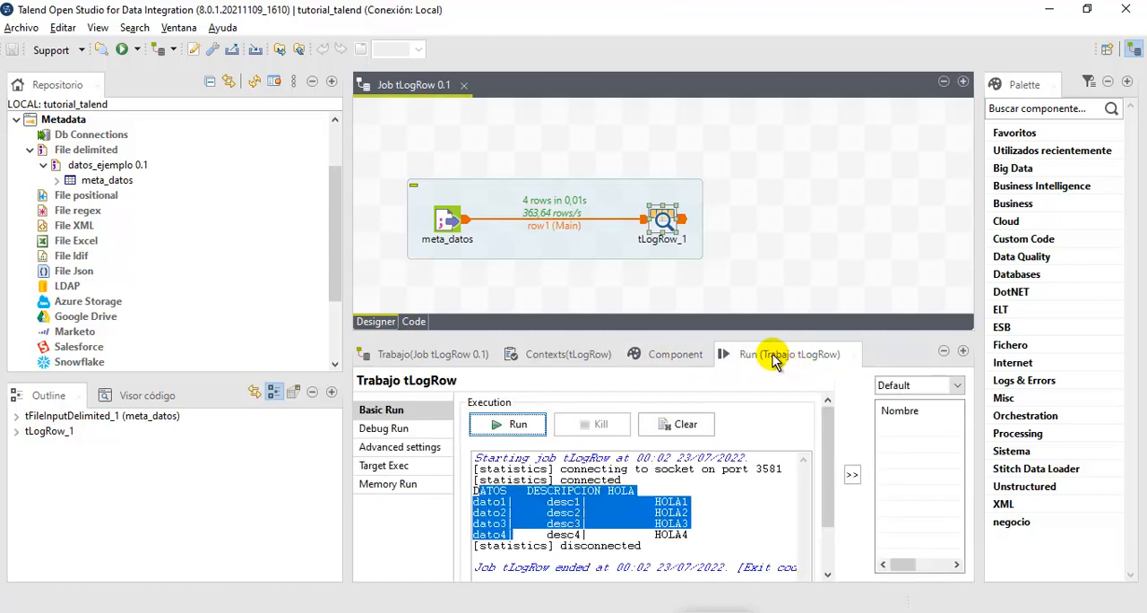
click(673, 359)
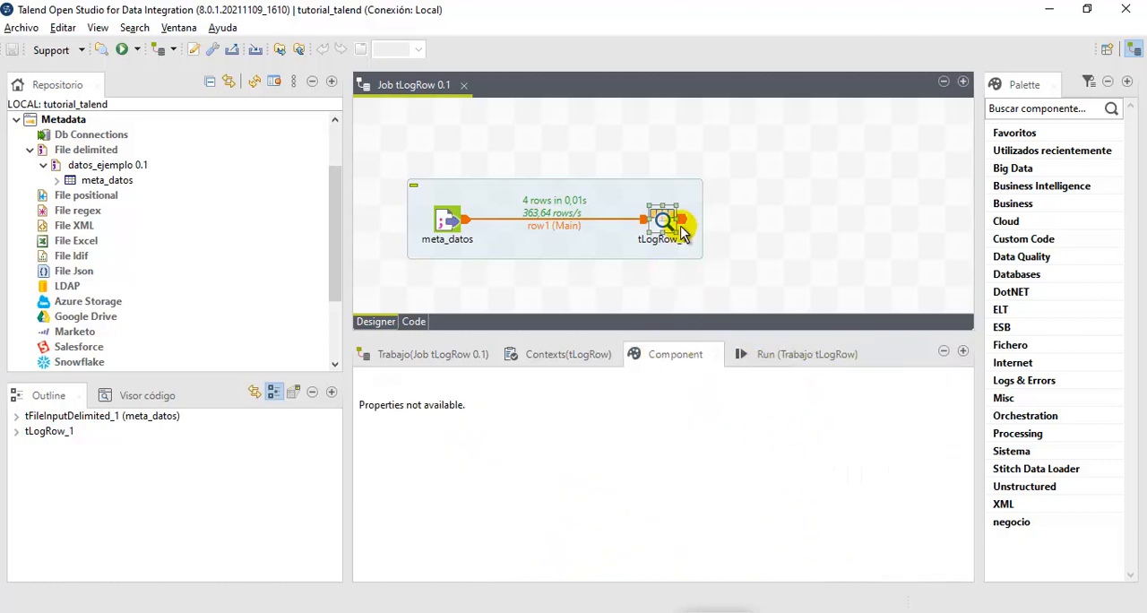
click(663, 224)
scroll(678, 525, down, 3)
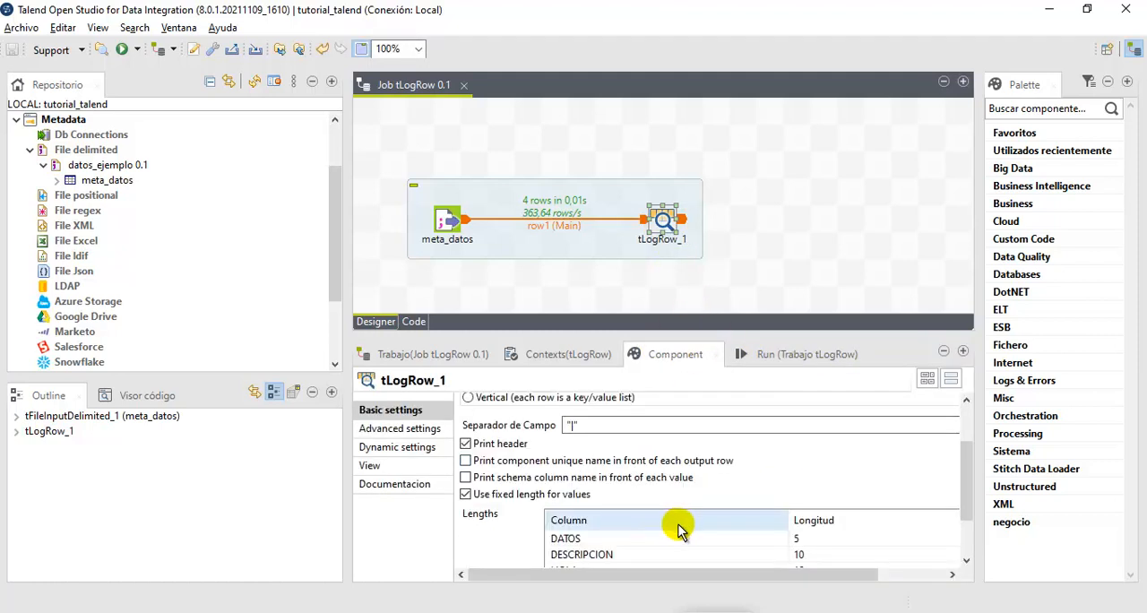
click(811, 551)
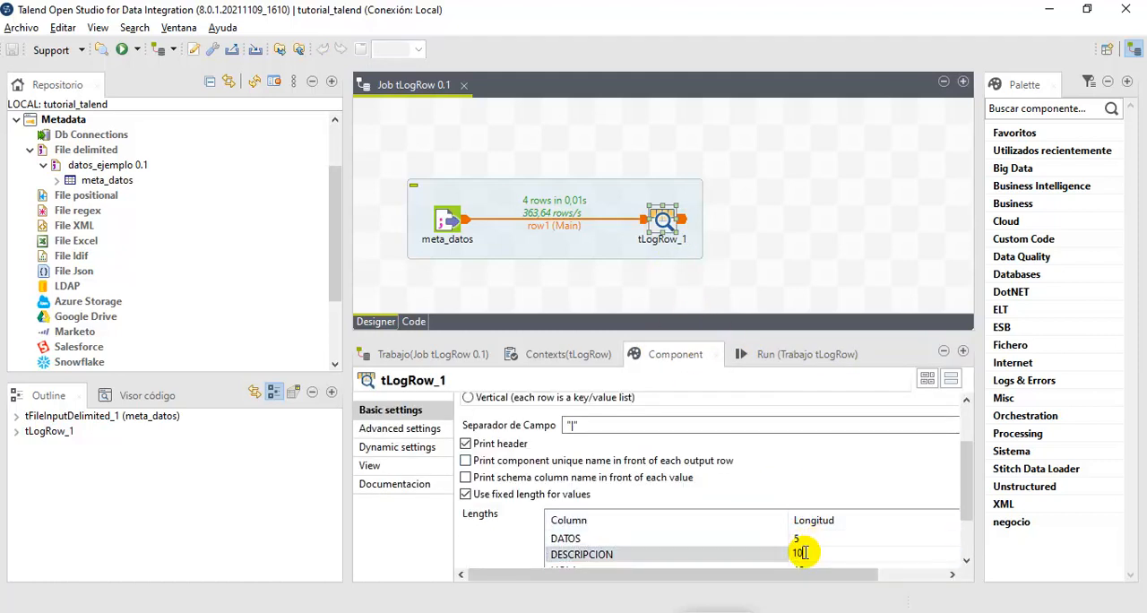
click(756, 353)
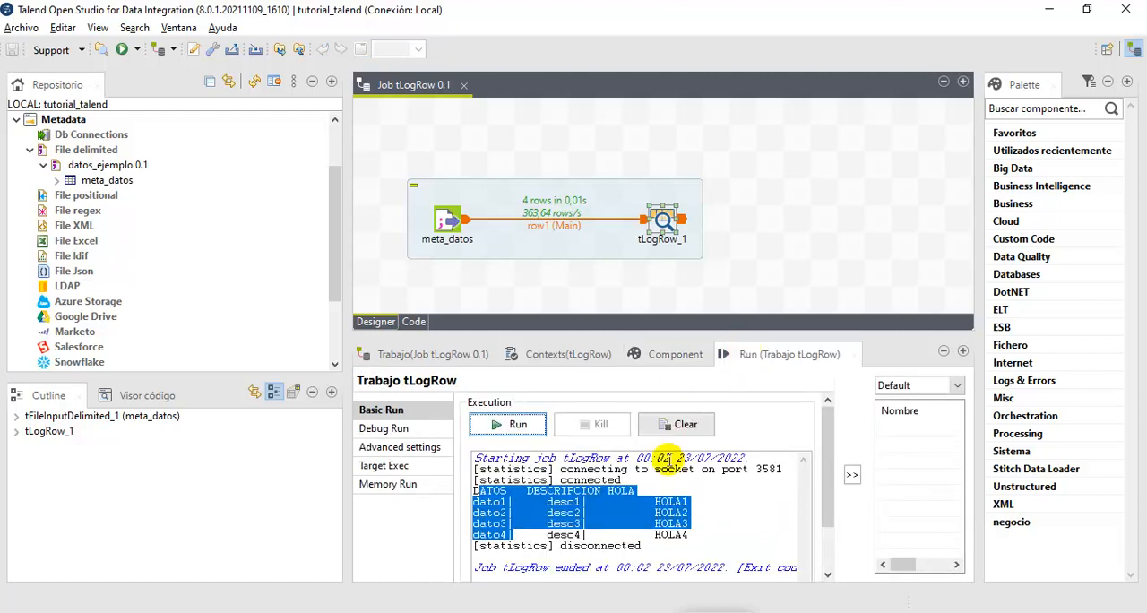
click(690, 354)
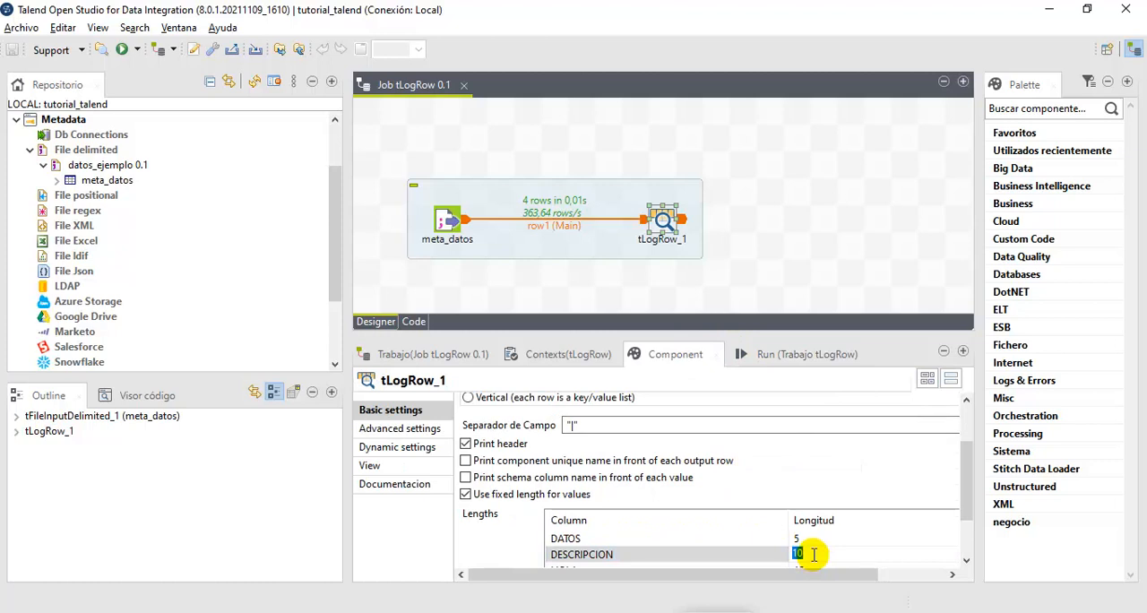
click(811, 564)
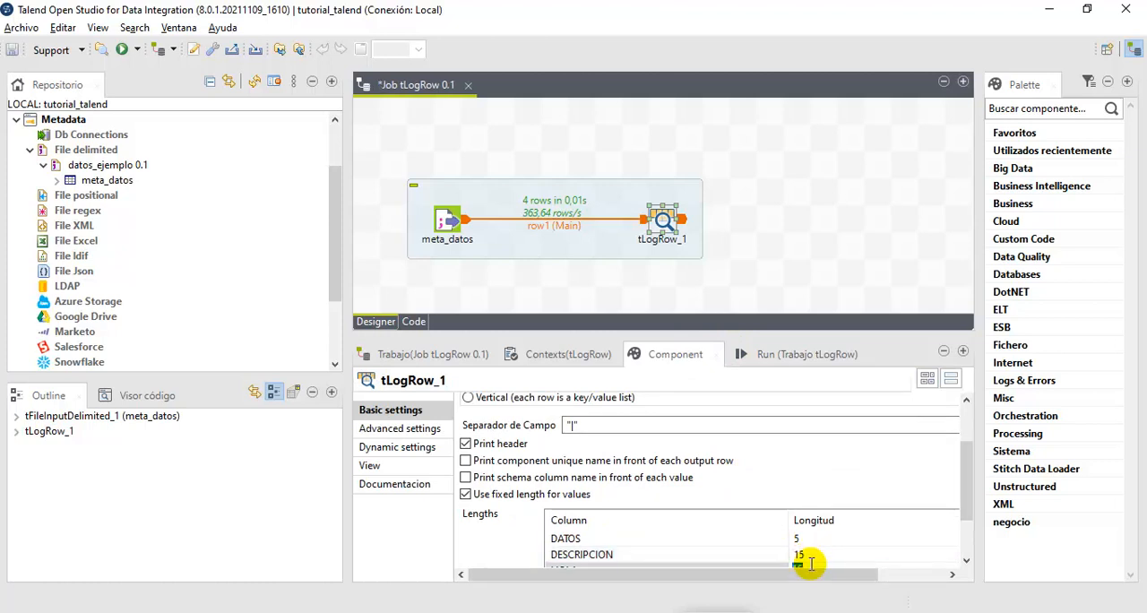
- Run the job again and compare the HOLA header's position with the values below it
click(748, 354)
click(526, 434)
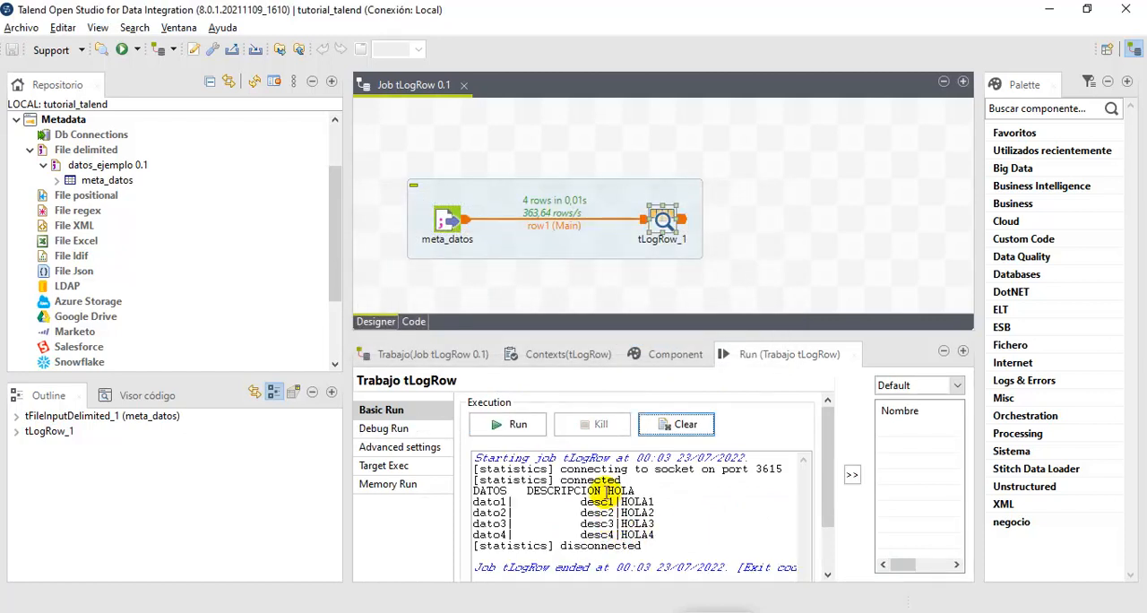
mouse_move(607, 491)
mouse_down()
mouse_move(615, 536)
mouse_move(616, 494)
mouse_up()
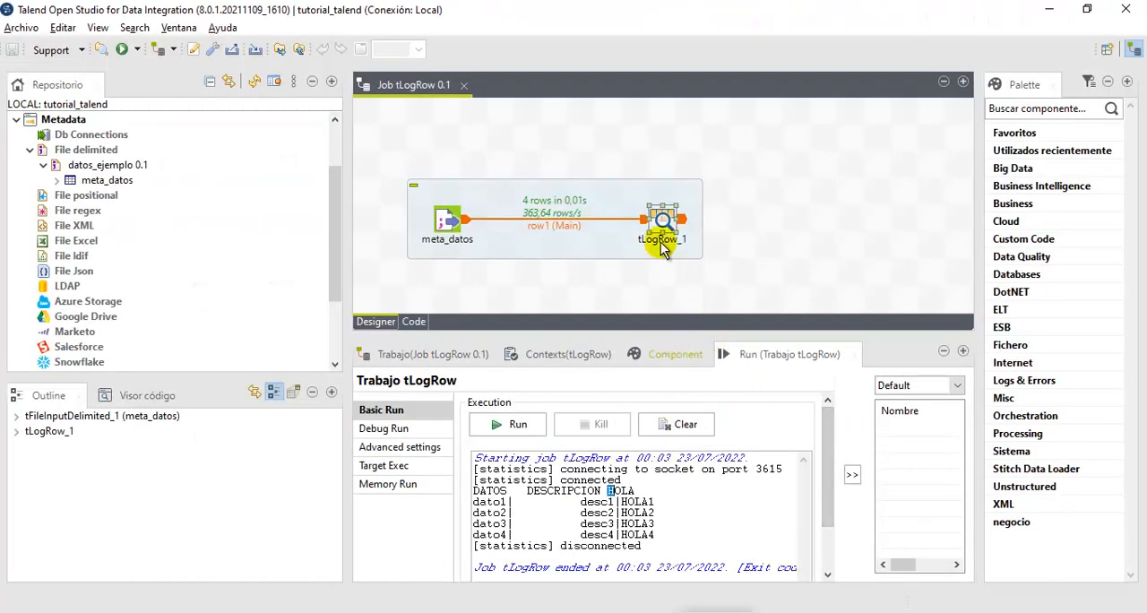
- Review the Basico mode settings of tLogRow_1, and switch its mode to Table (print values in cells of a table)
click(674, 354)
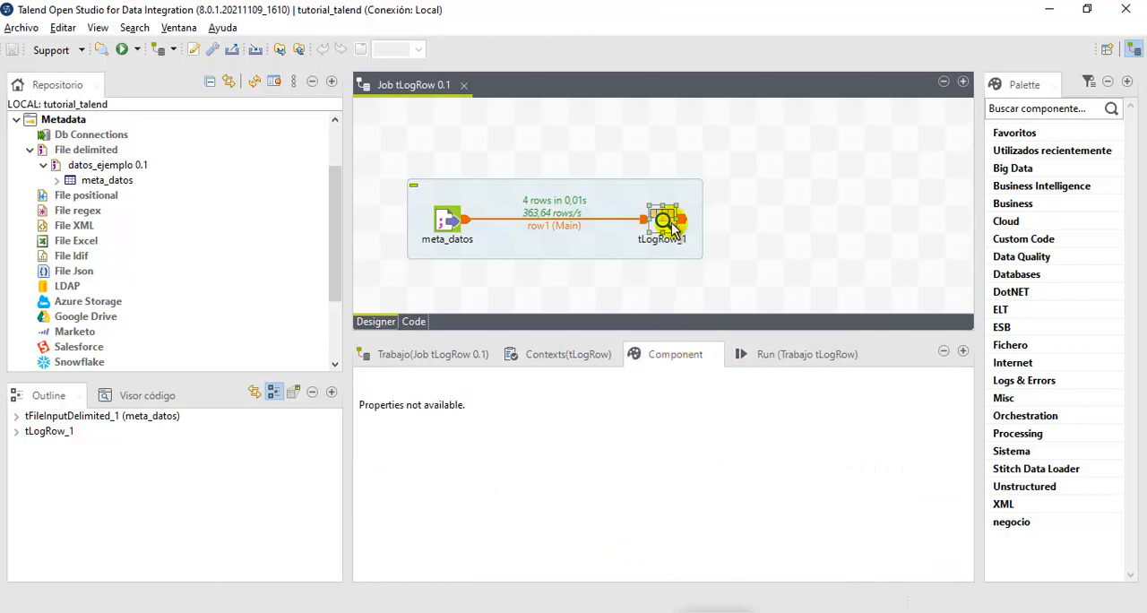
click(665, 221)
scroll(537, 495, down, 2)
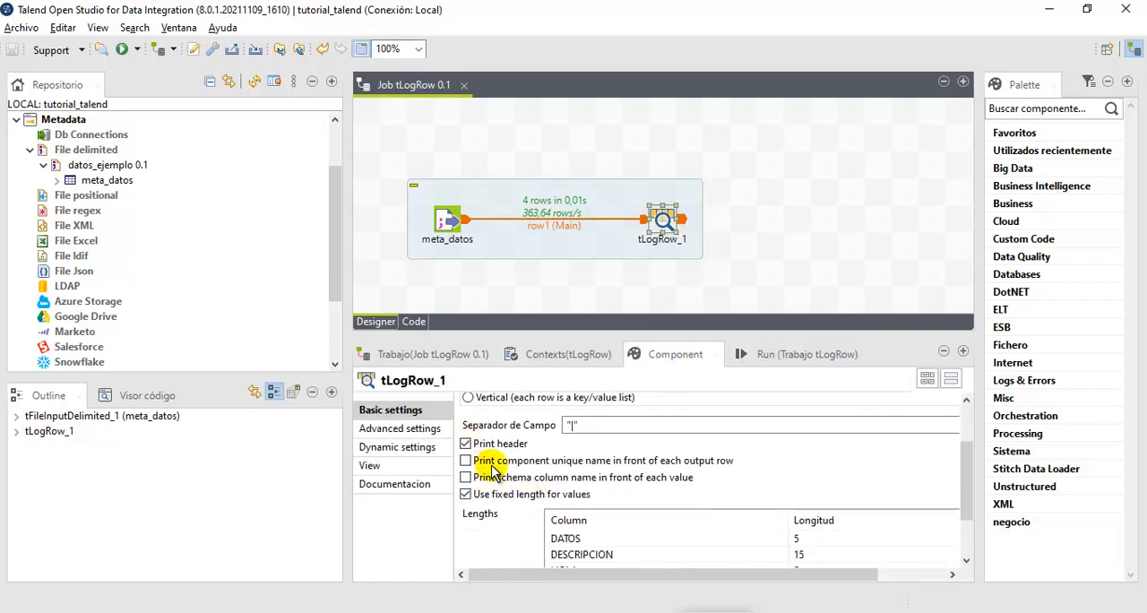
scroll(571, 500, up, 2)
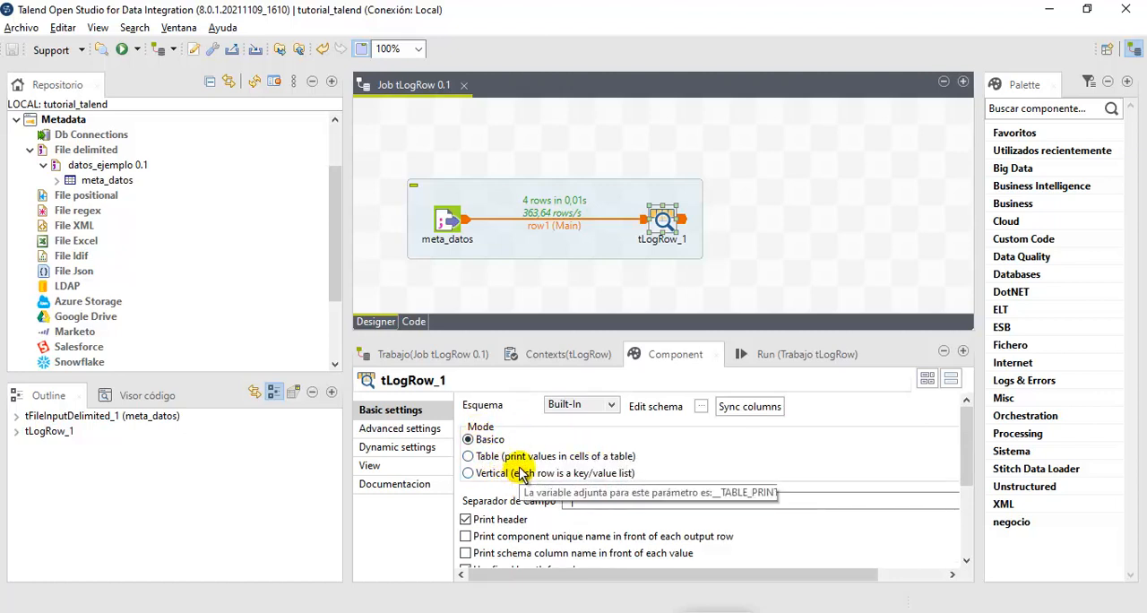
scroll(518, 473, down, 3)
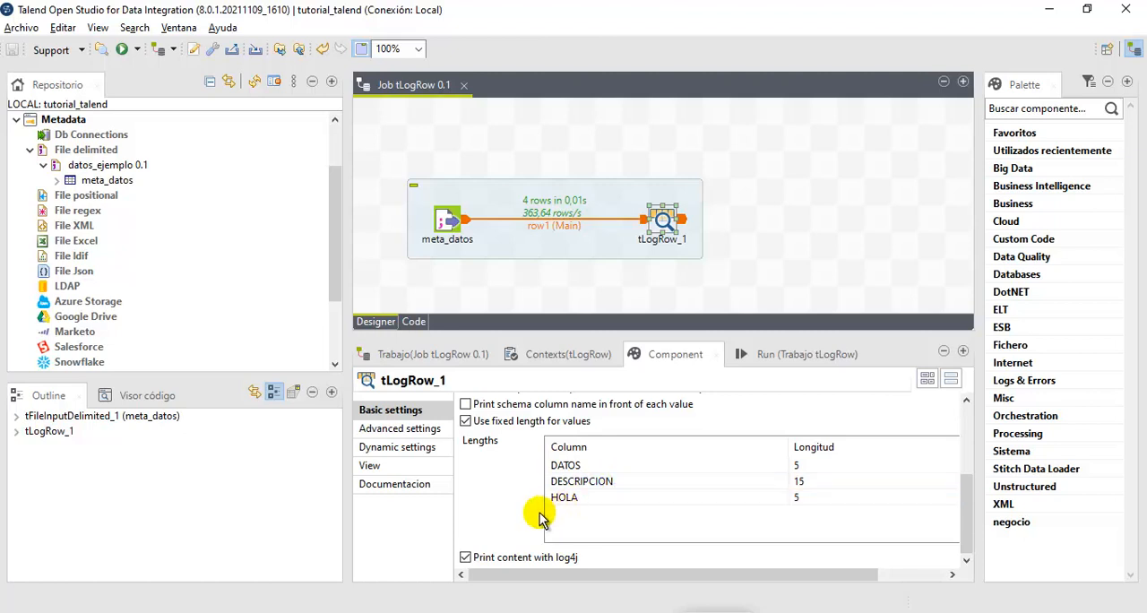
drag(959, 515, 917, 479)
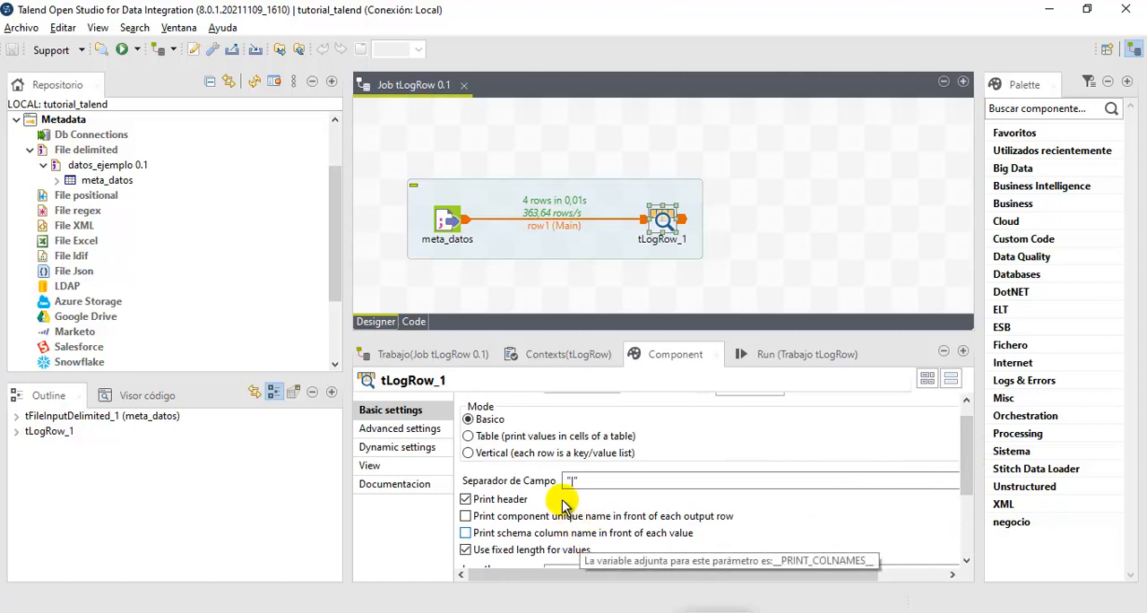
click(467, 438)
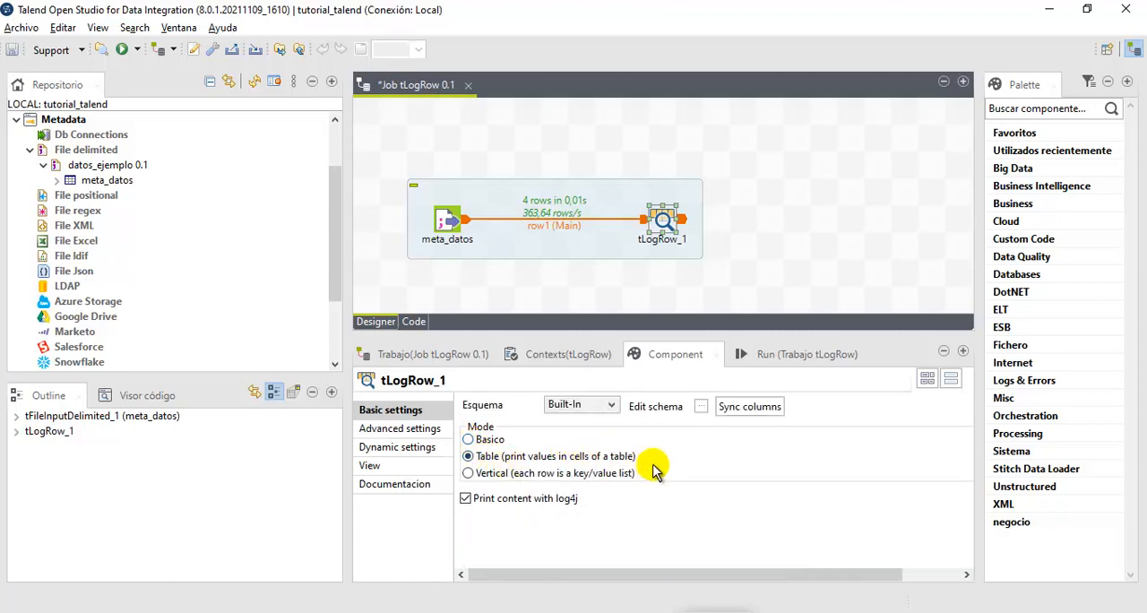
- Run the job and examine the table output, including its title row, column headers and data rows
click(762, 356)
click(503, 425)
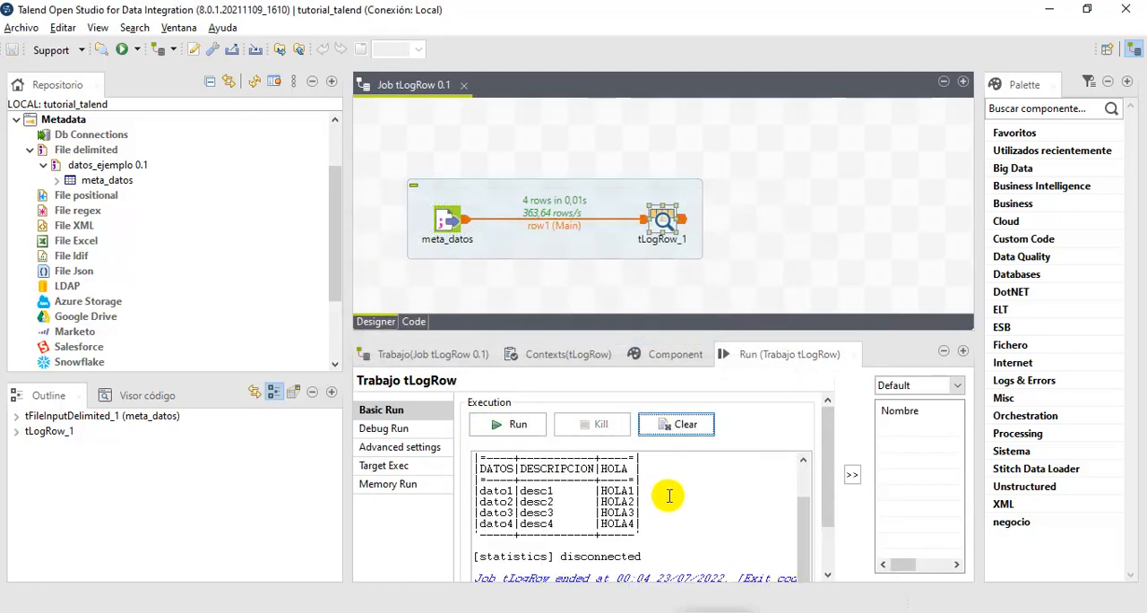
scroll(722, 522, up, 2)
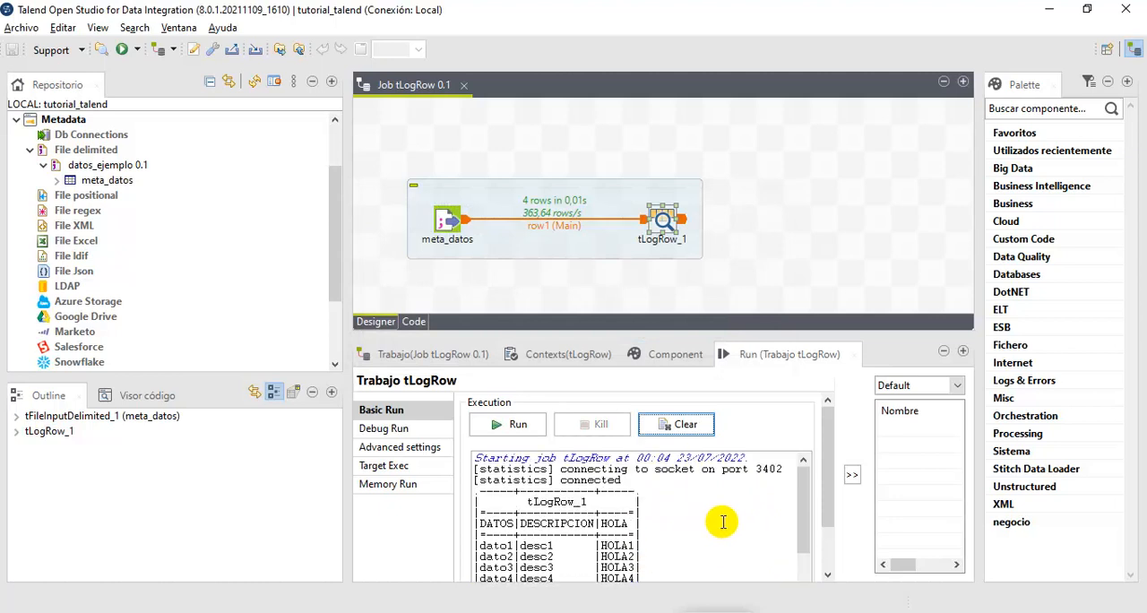
scroll(708, 520, down, 3)
scroll(688, 519, up, 3)
drag(520, 484, 593, 482)
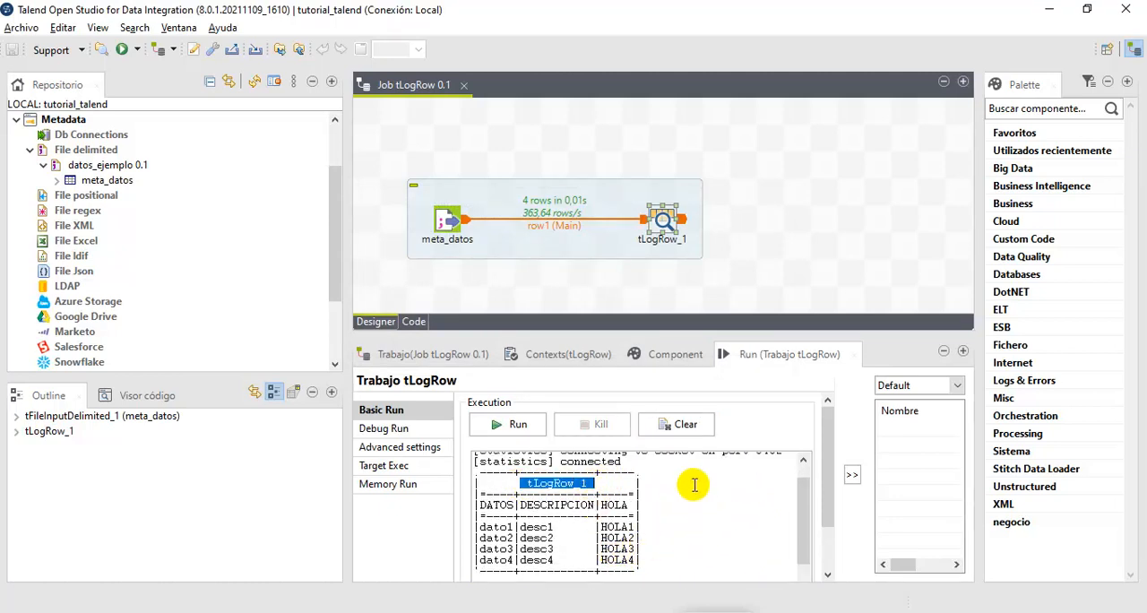
click(480, 205)
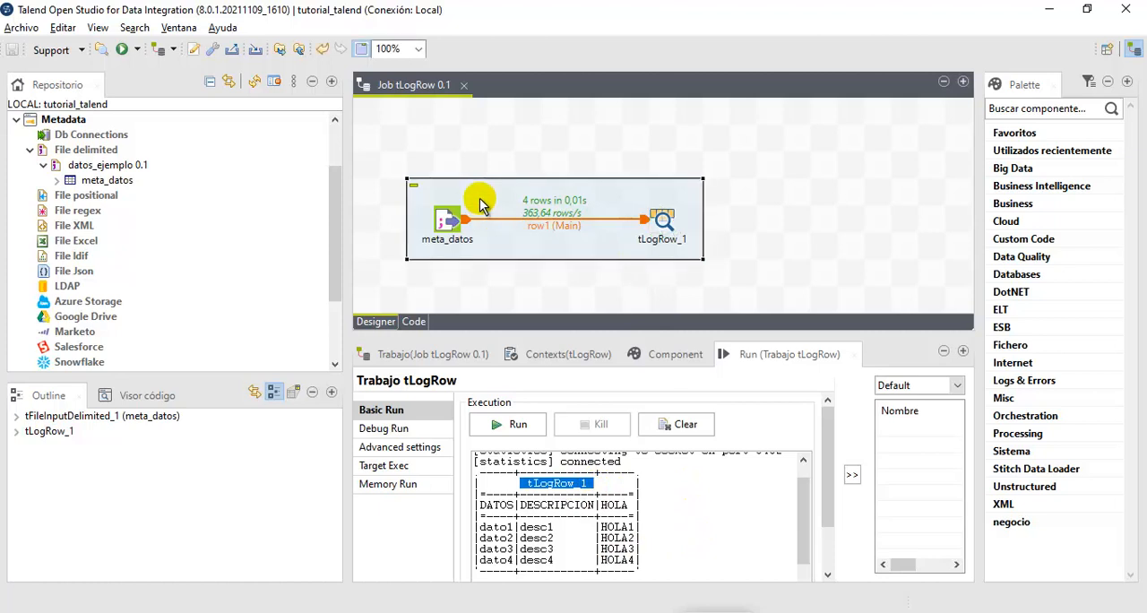
- Duplicate the meta_datos to tLogRow_1 subjob directly below the original and run the job with both subjobs
key(ctrl+c)
key(ctrl+v)
drag(661, 264, 578, 285)
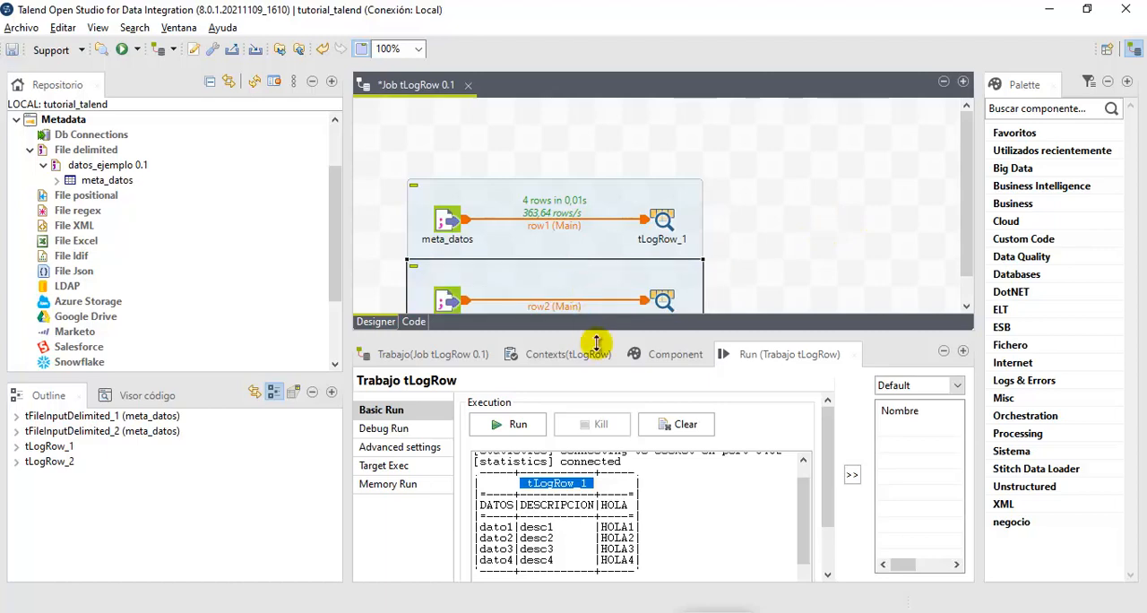
click(515, 428)
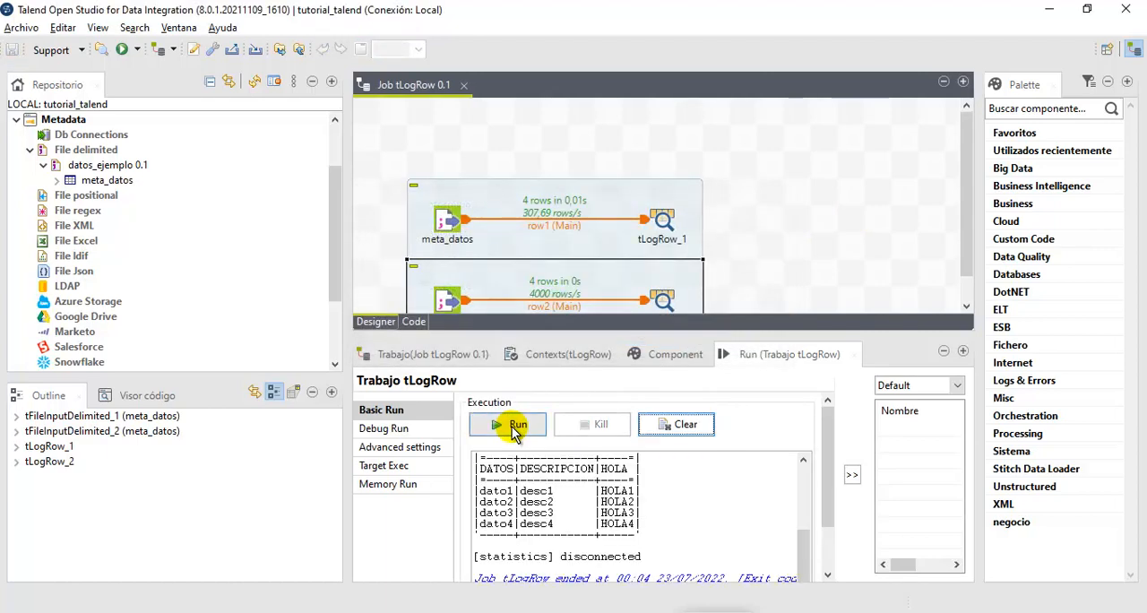
- Compare the titles and column headers of the tLogRow_1 and tLogRow_2 tables in the run output
drag(809, 513, 809, 468)
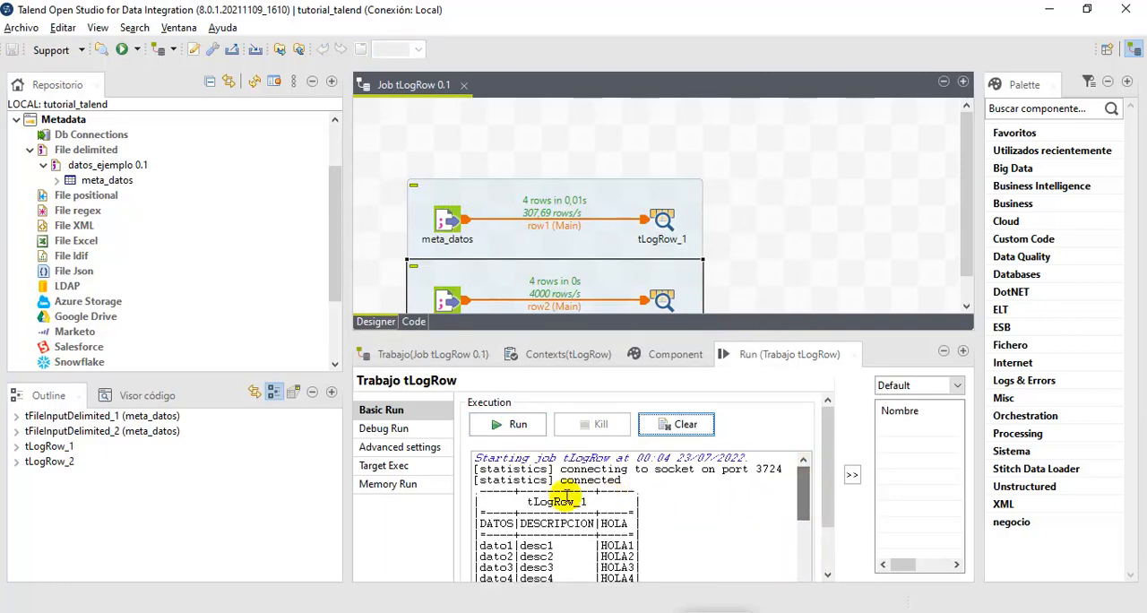
drag(527, 502, 594, 502)
drag(804, 488, 751, 513)
drag(529, 519, 632, 518)
drag(802, 537, 805, 486)
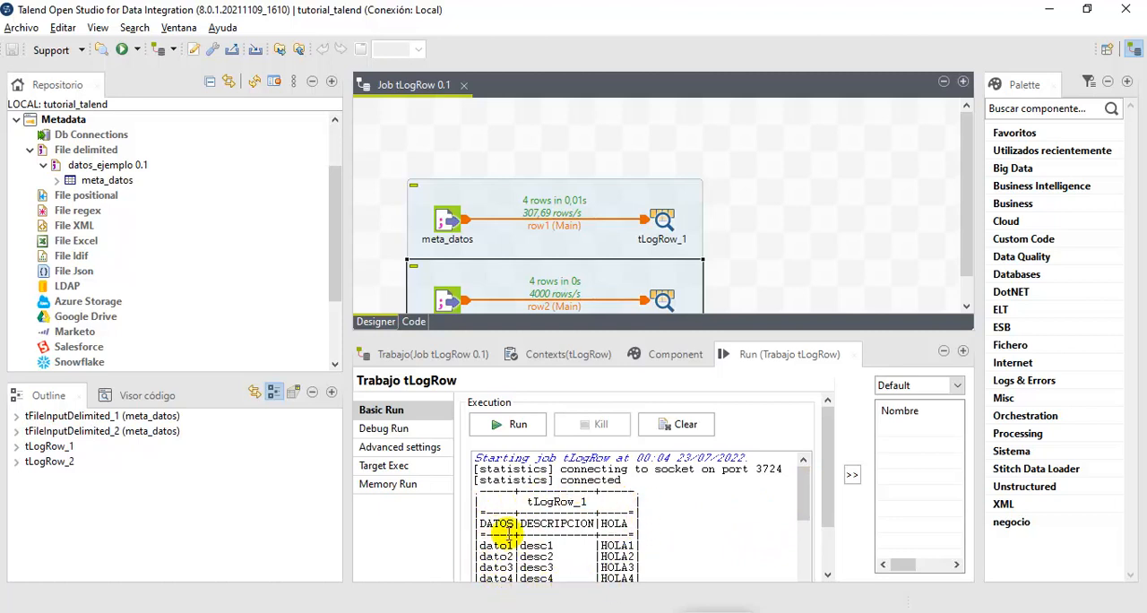
double_click(498, 522)
click(545, 524)
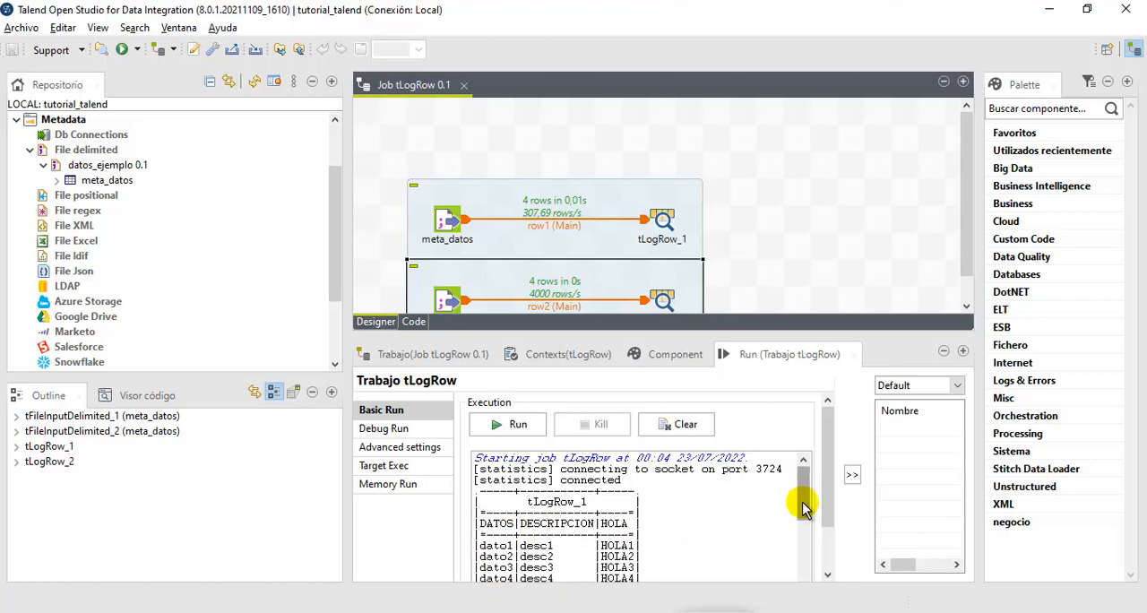
drag(799, 495, 781, 513)
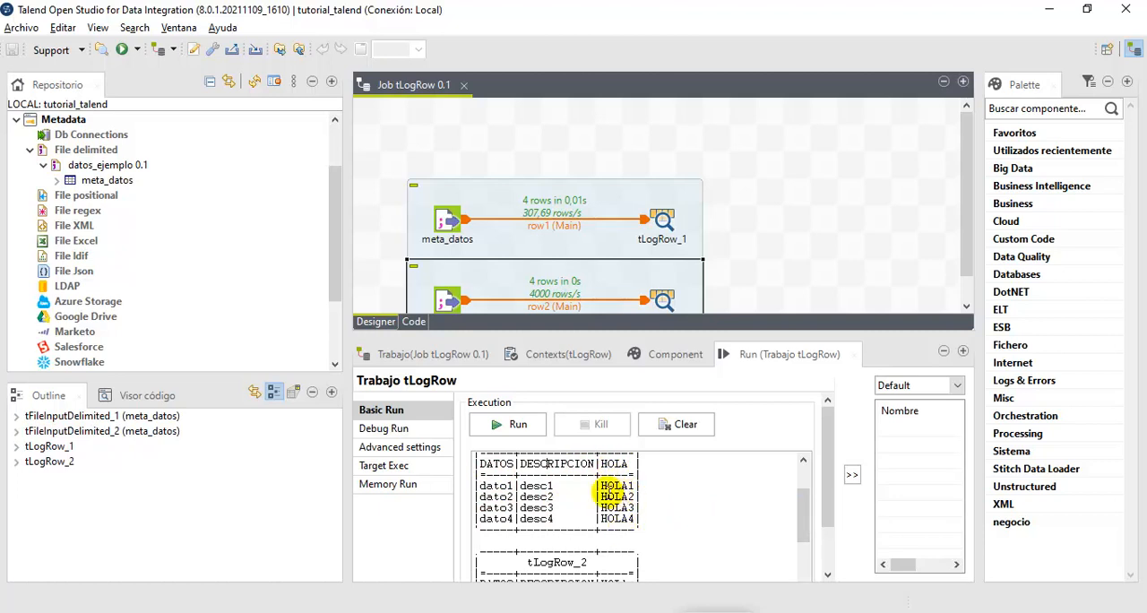
- Switch the mode of tLogRow_1 to Basico and remove the duplicated subjob from the job design
click(693, 363)
click(662, 220)
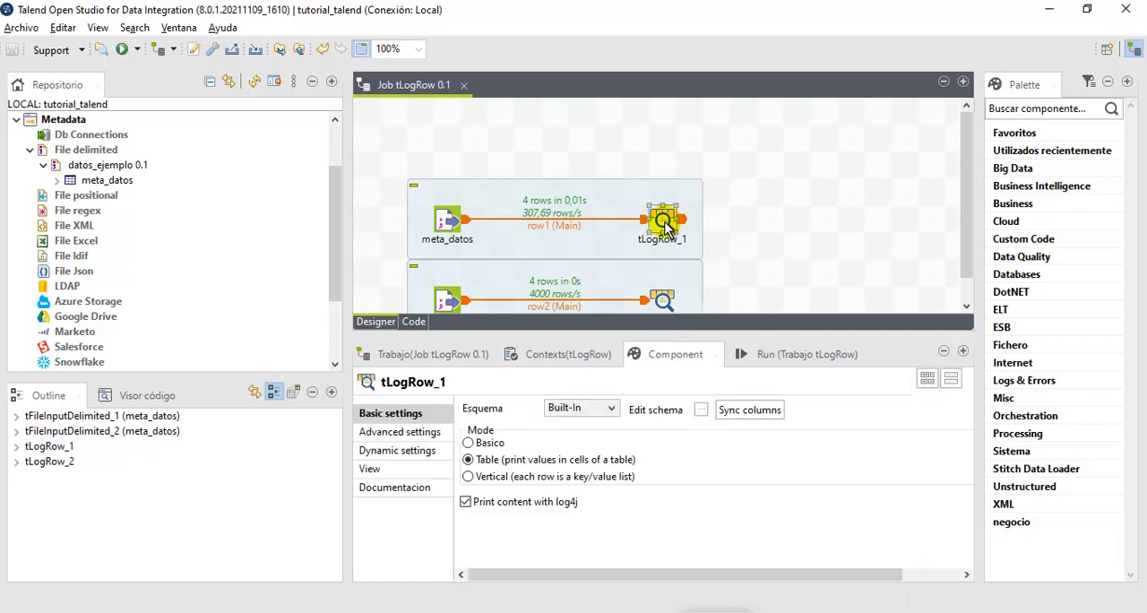
click(489, 442)
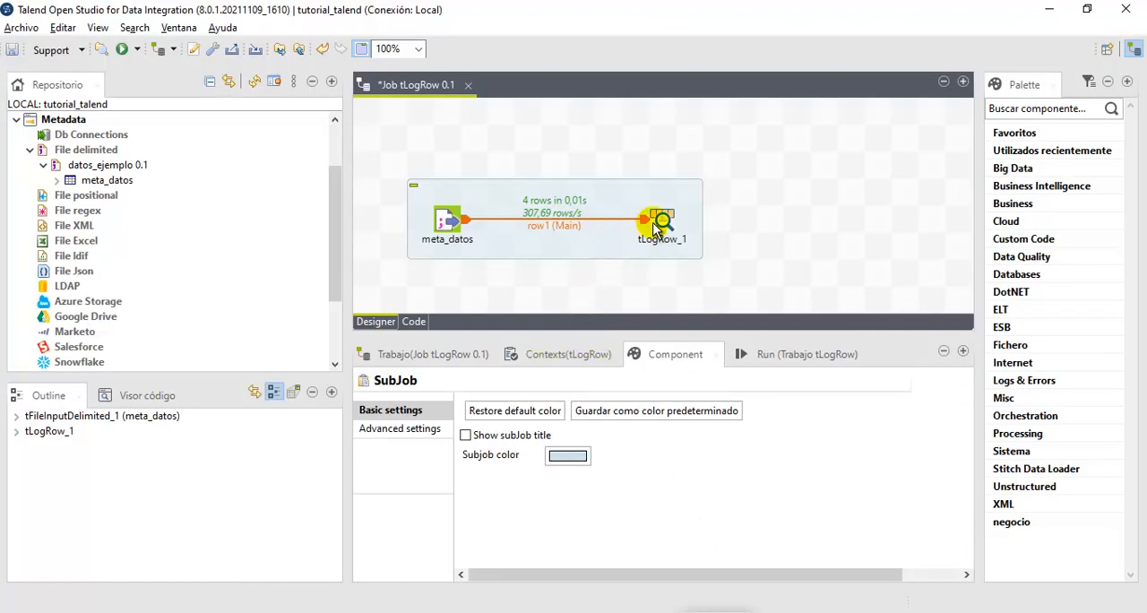
- Set the mode of tLogRow_1 to Vertical (each row is a key/value list)
click(659, 222)
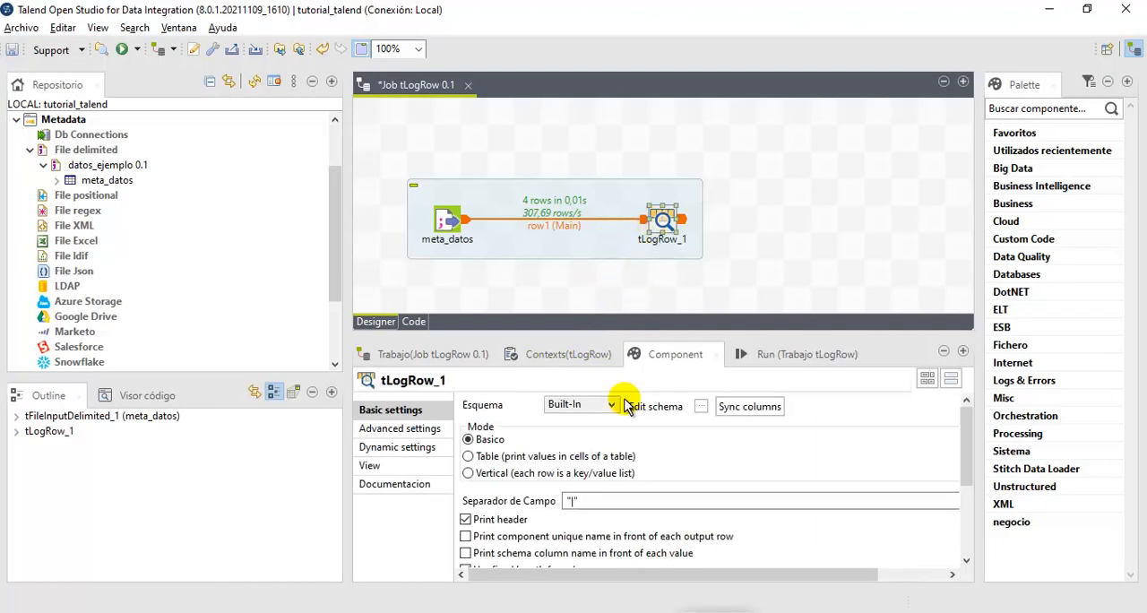
click(472, 475)
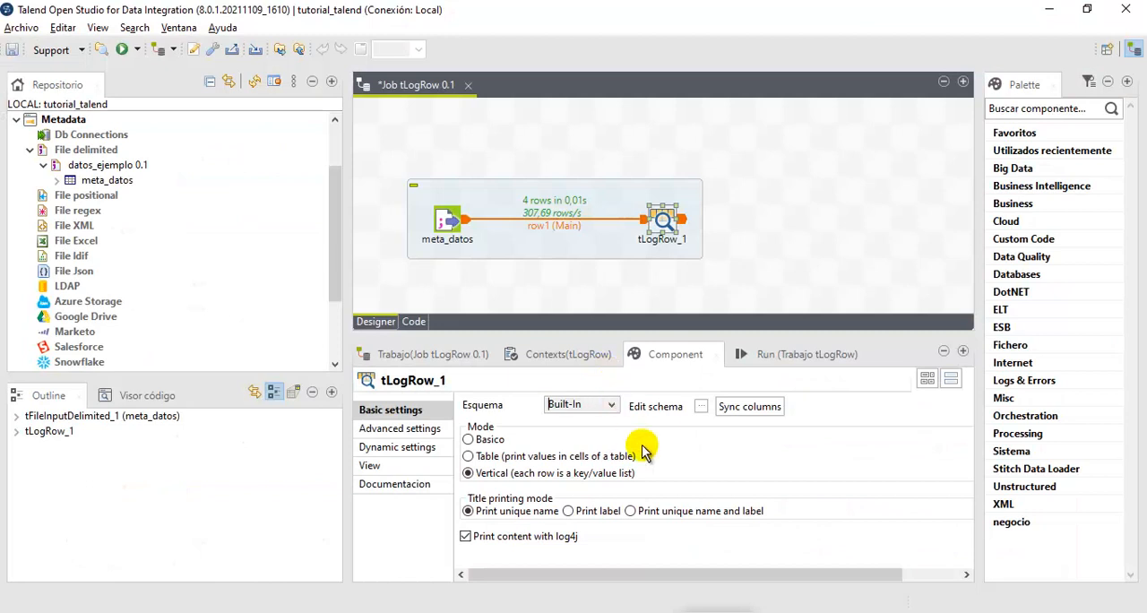
click(664, 222)
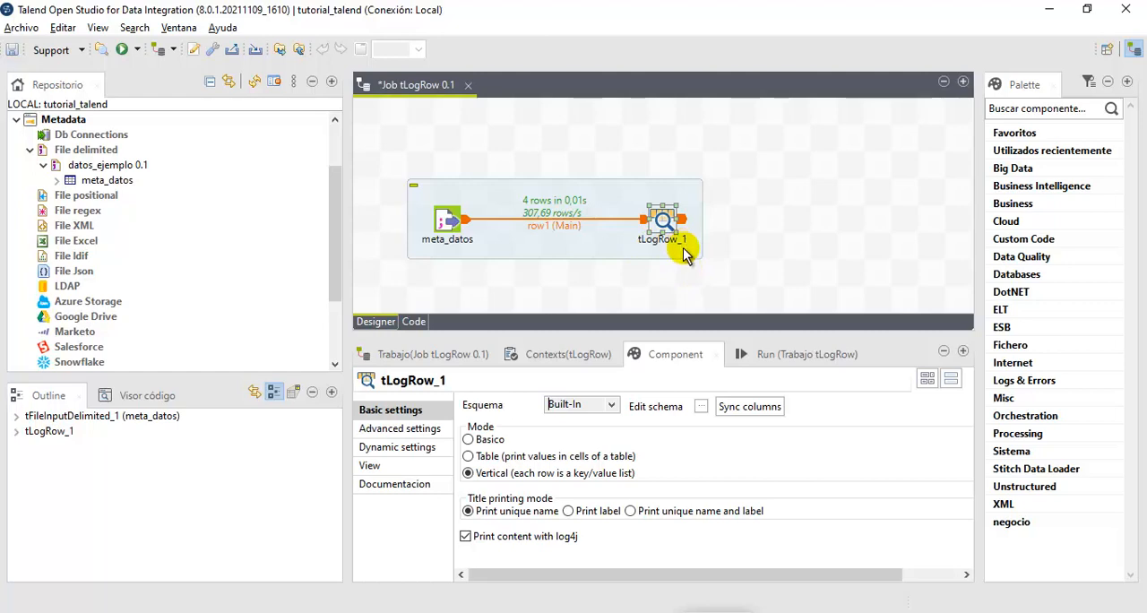
- Run the job and browse the vertical output from the first record's table onward
click(748, 360)
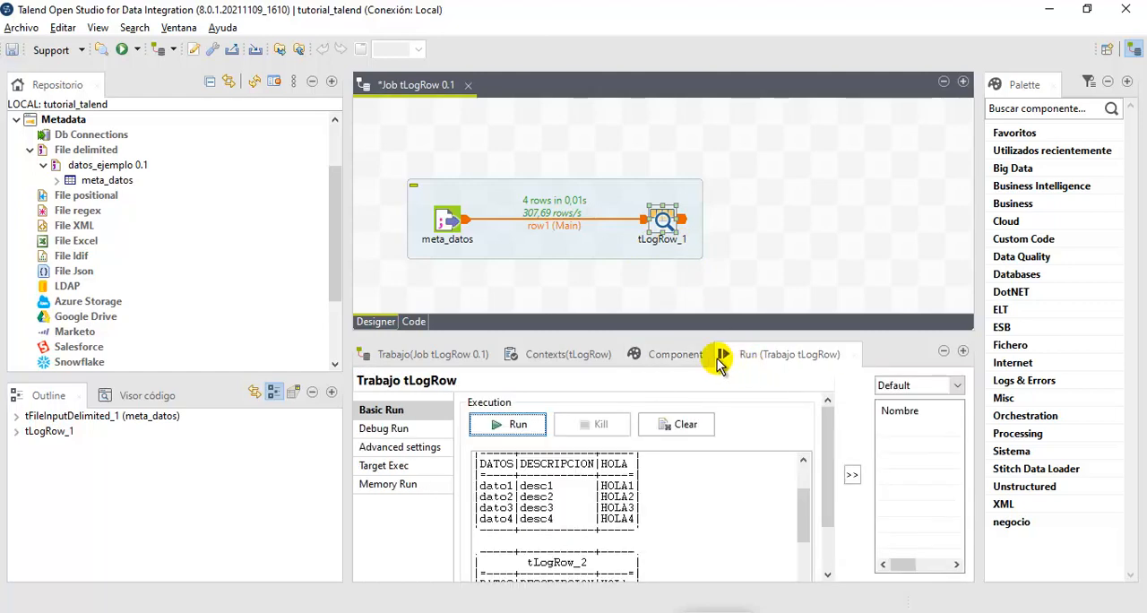
click(525, 427)
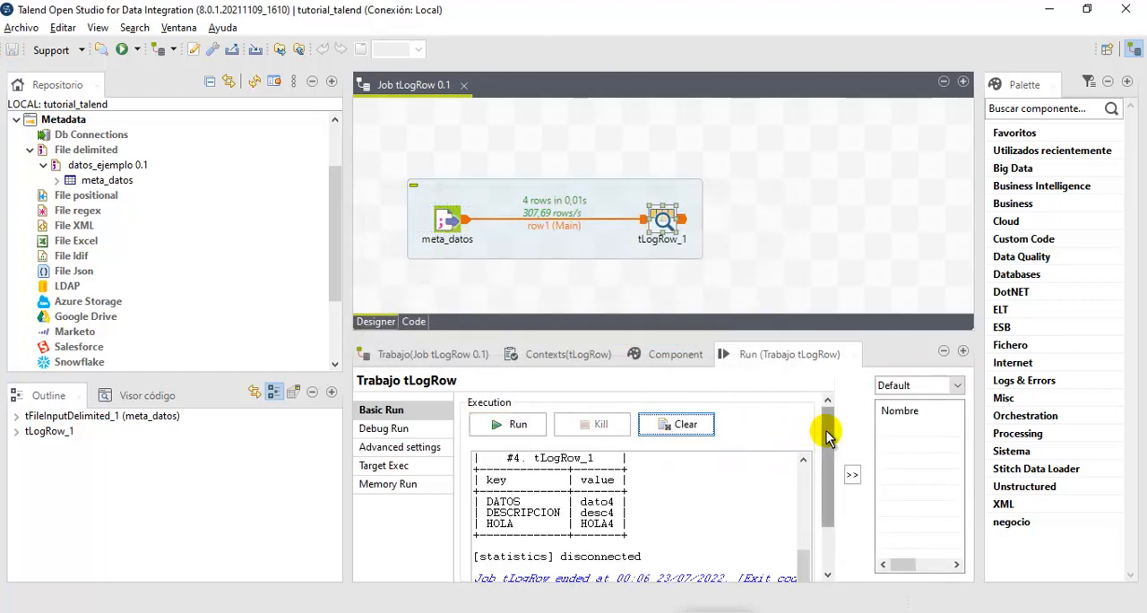
mouse_move(827, 443)
mouse_down()
mouse_move(833, 500)
mouse_move(836, 453)
mouse_up()
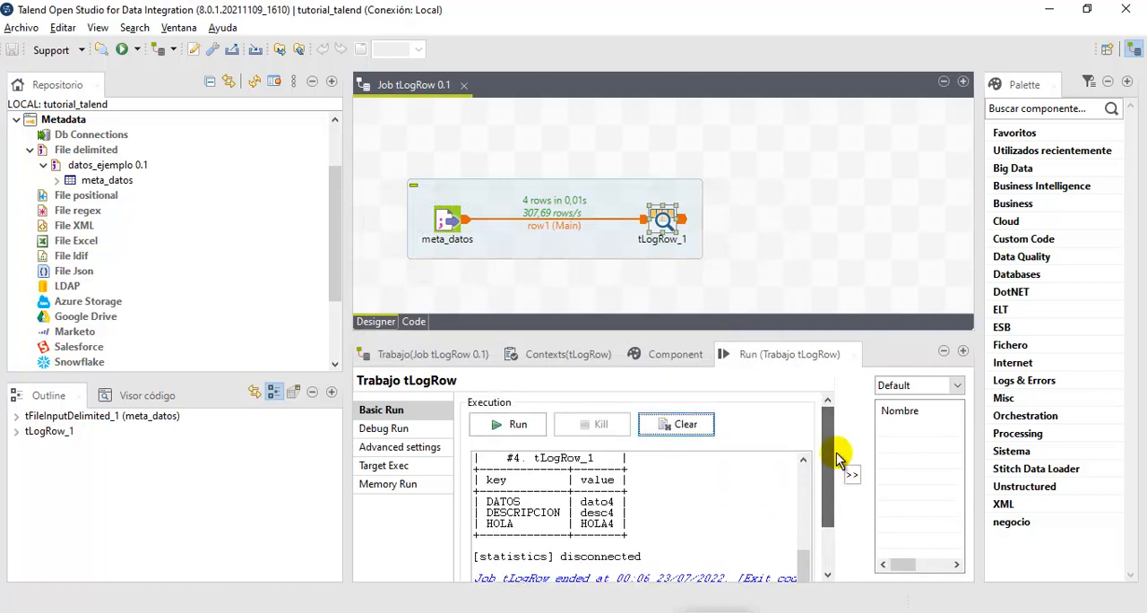
drag(809, 554, 810, 469)
scroll(675, 492, down, 2)
scroll(675, 492, up, 2)
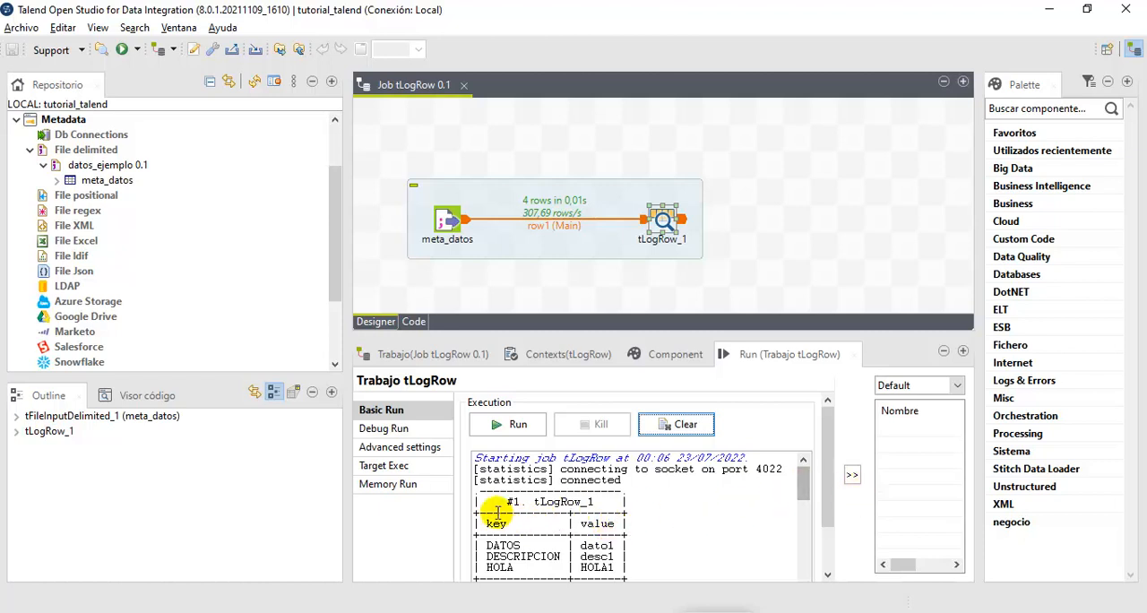
- Examine the key and value columns, the component name in the title and the numbering of each record's table
drag(475, 500, 594, 584)
scroll(661, 561, down, 5)
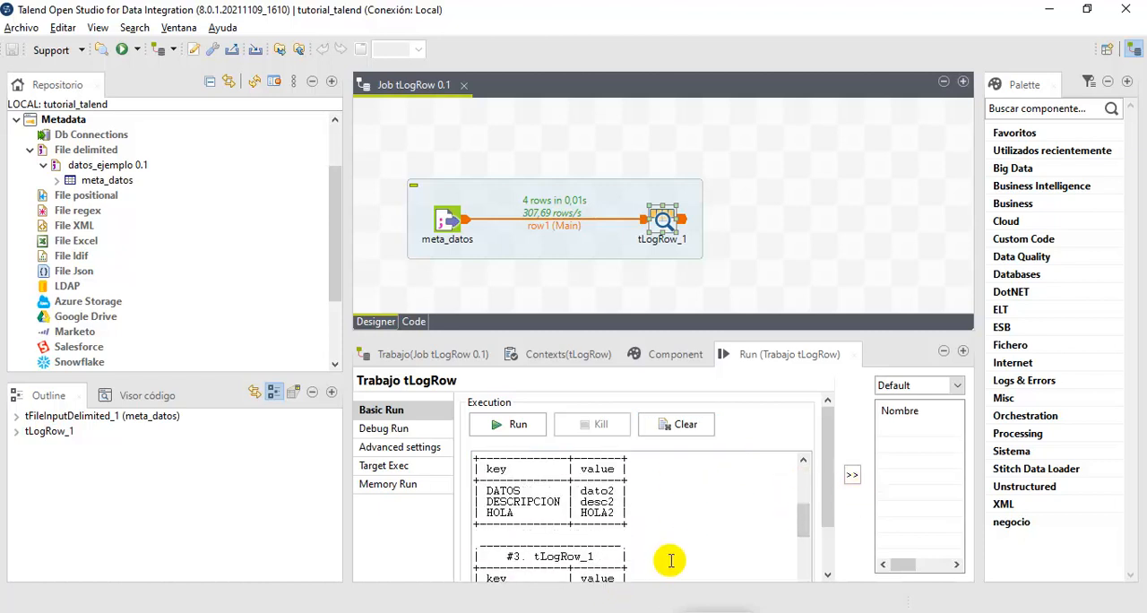
scroll(665, 549, up, 5)
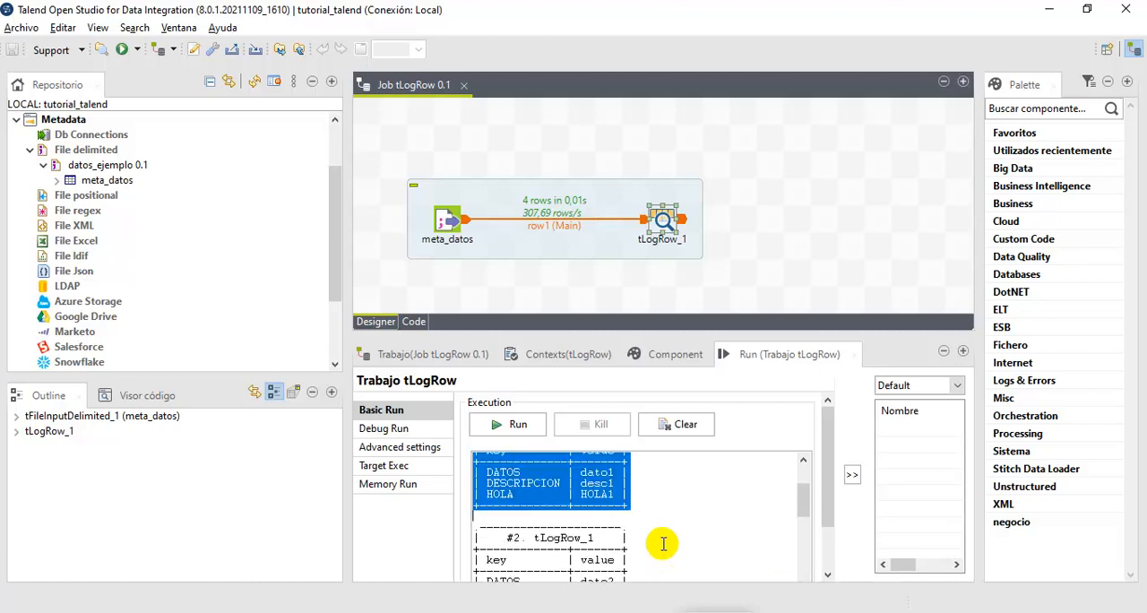
scroll(661, 541, up, 3)
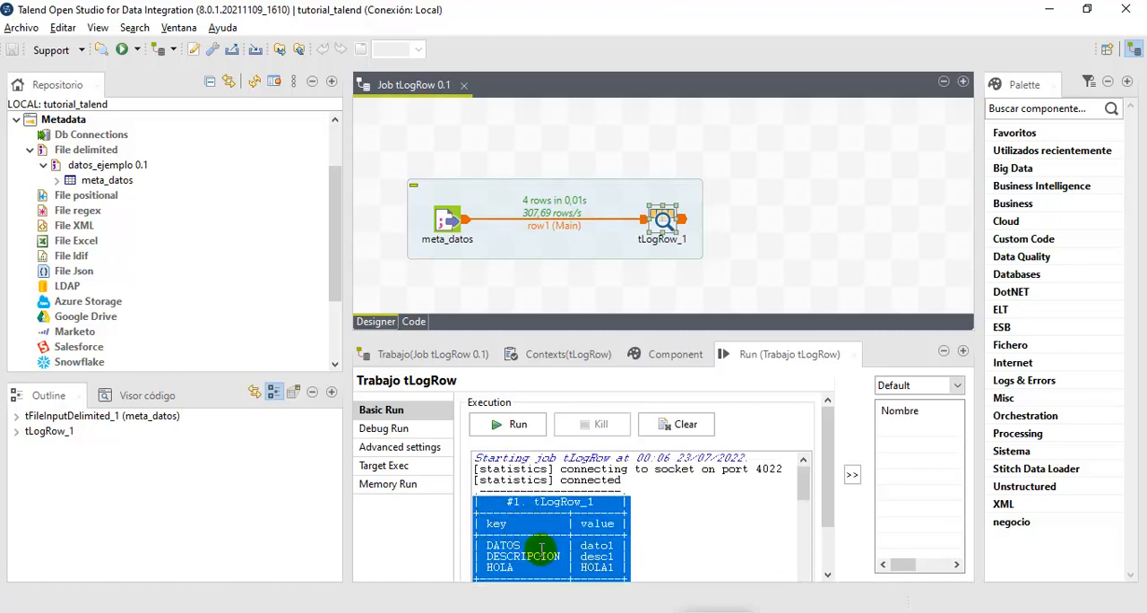
double_click(496, 524)
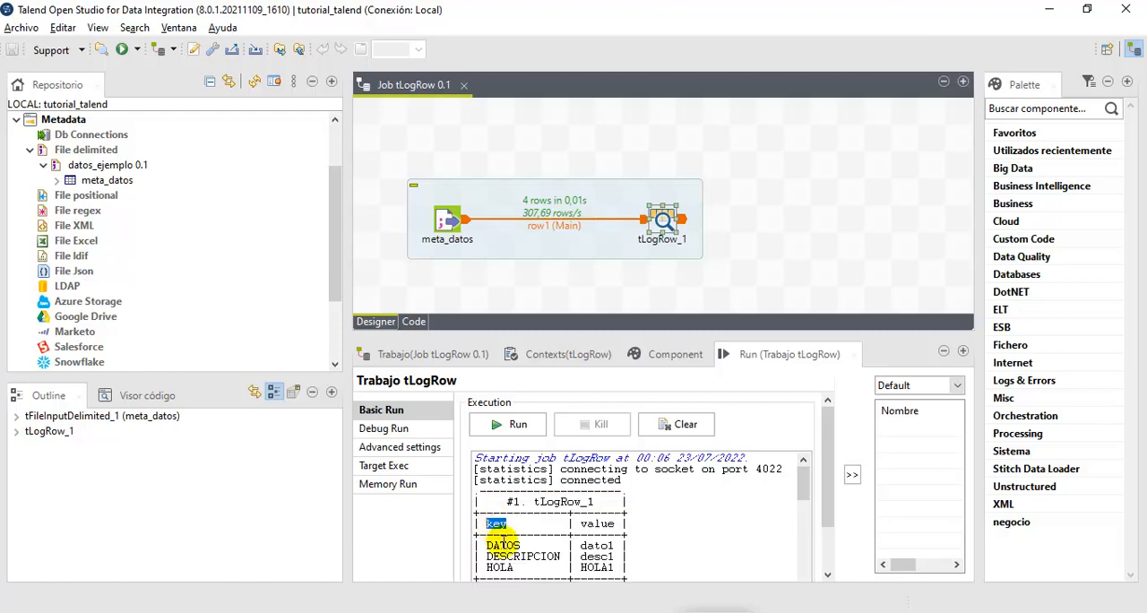
mouse_move(491, 553)
mouse_down()
mouse_move(518, 568)
mouse_move(504, 540)
mouse_up()
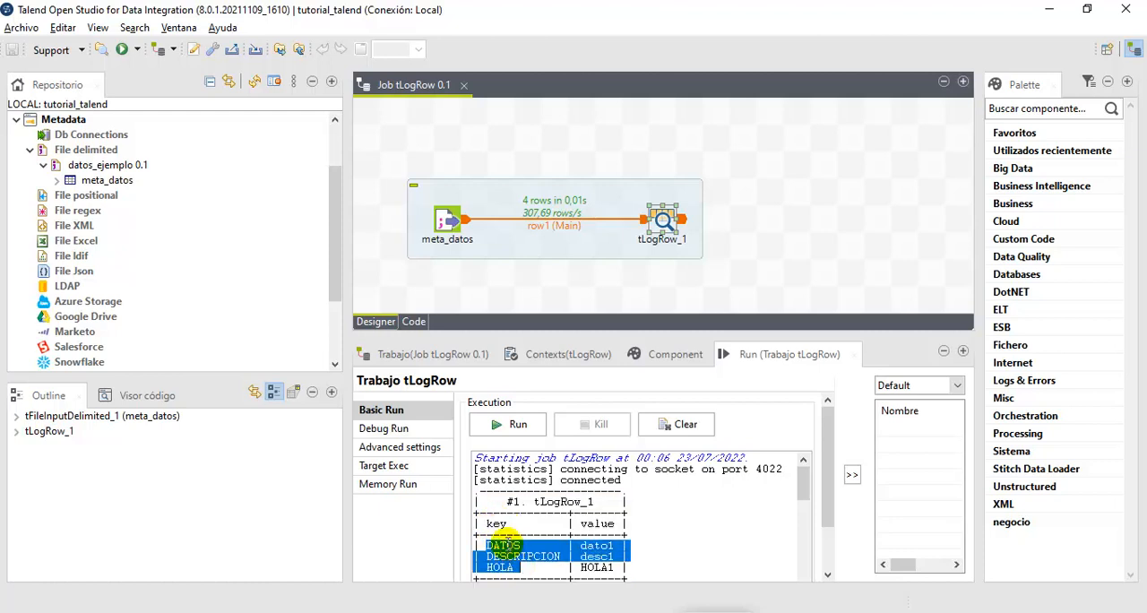
double_click(595, 524)
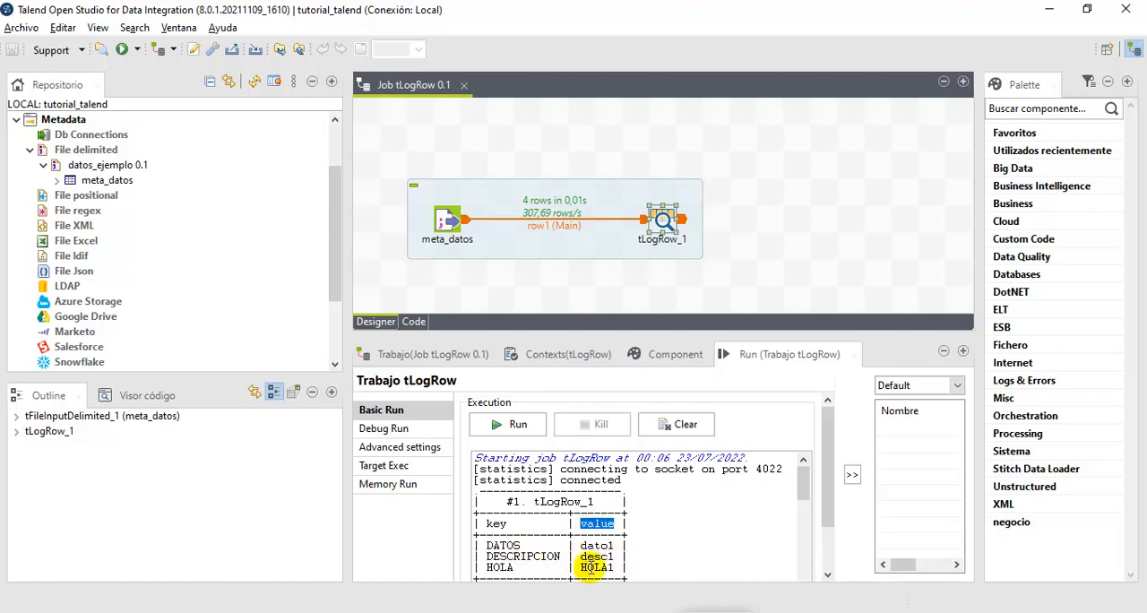
mouse_move(800, 491)
mouse_down()
mouse_move(801, 556)
mouse_move(801, 476)
mouse_up()
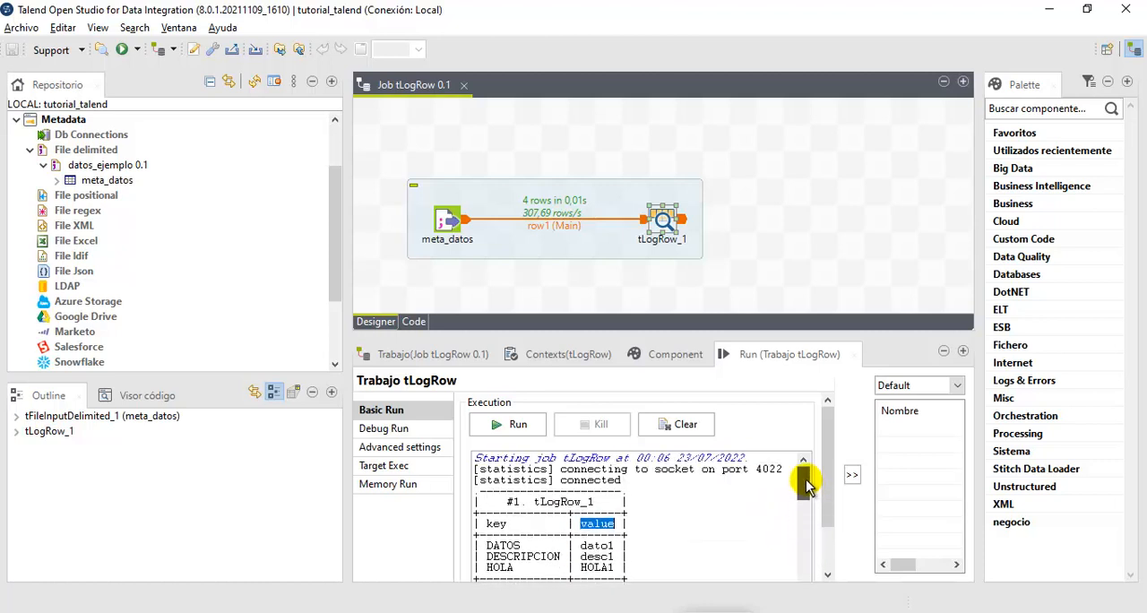
drag(535, 502, 591, 503)
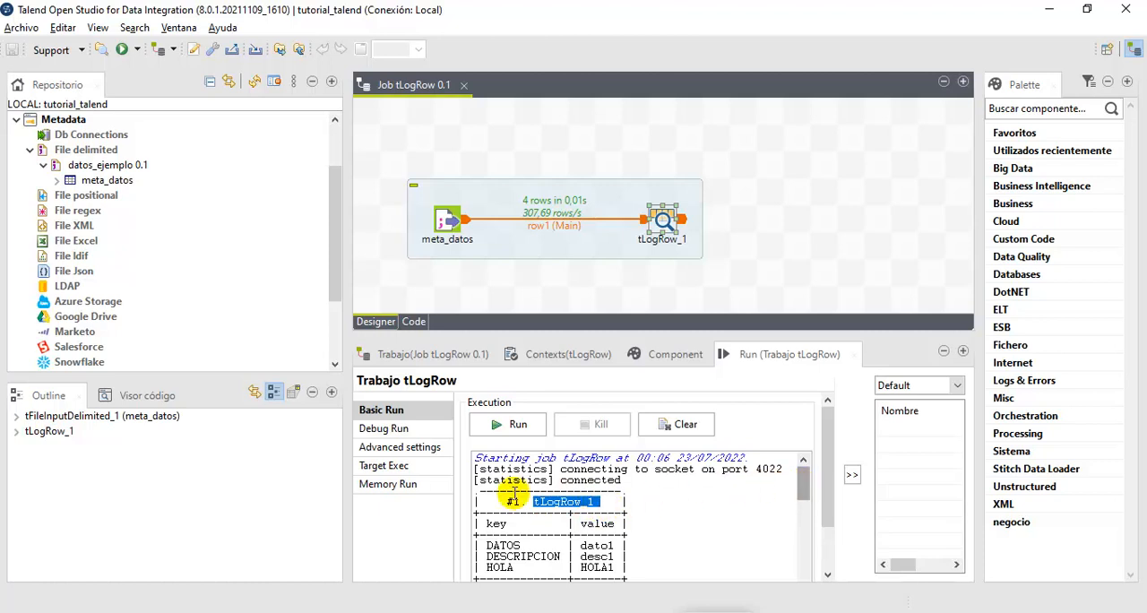
drag(801, 499, 804, 567)
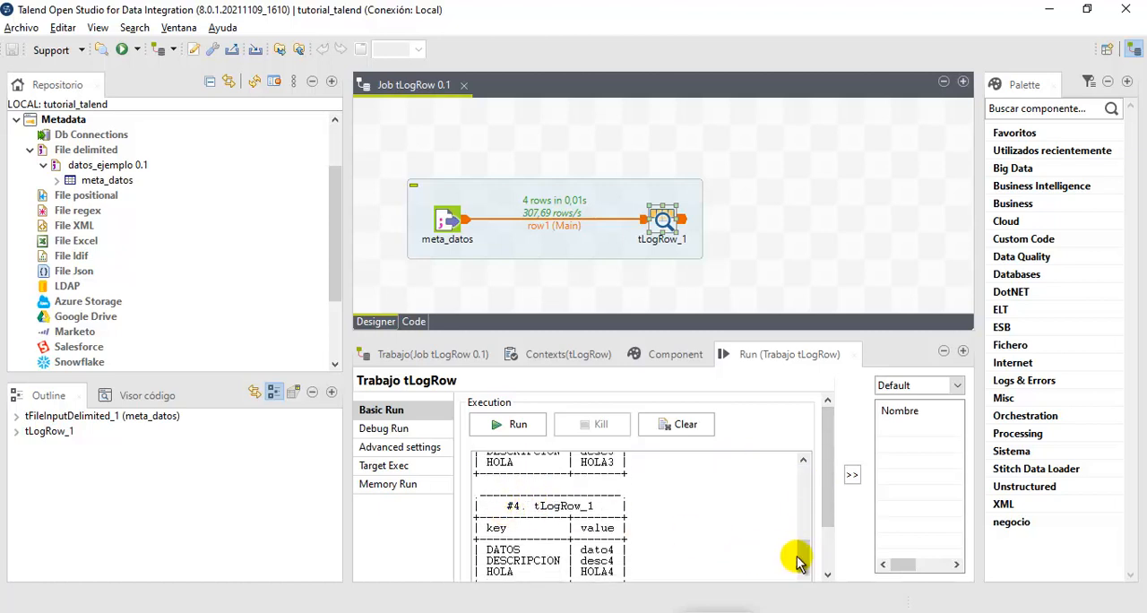
drag(810, 514, 809, 468)
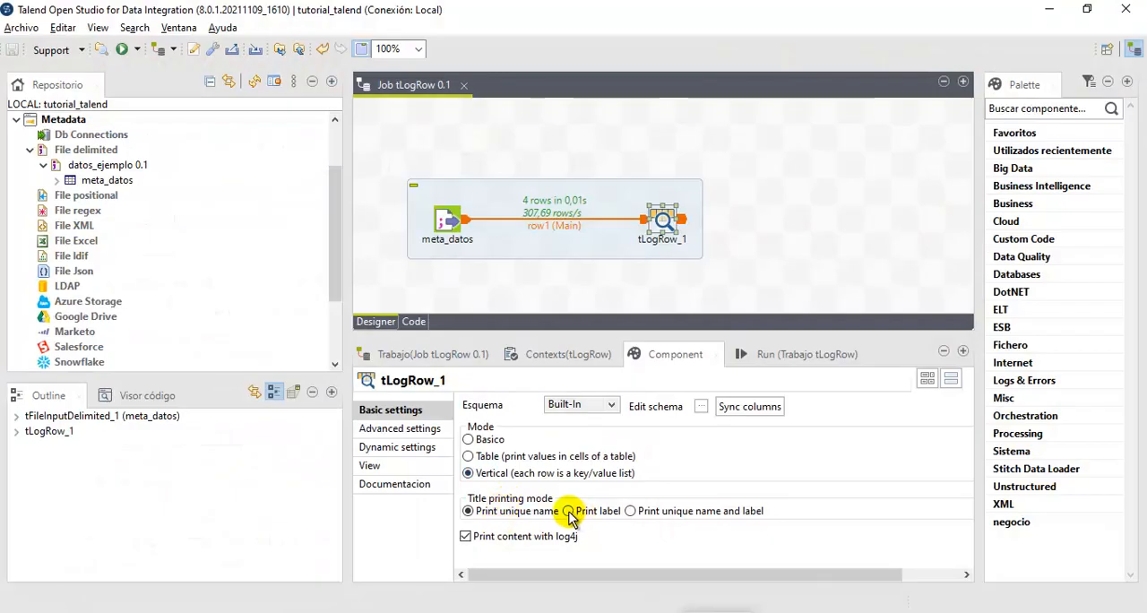
- Set the title printing mode of tLogRow_1 to Print label, and run the job to check the record titles
click(568, 510)
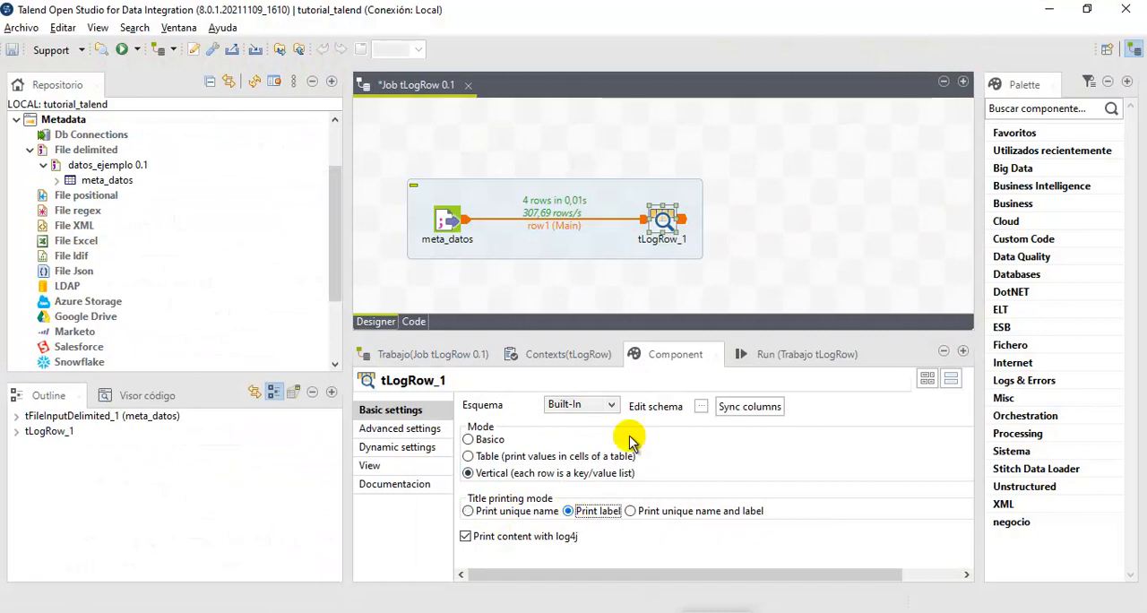
click(787, 355)
click(506, 422)
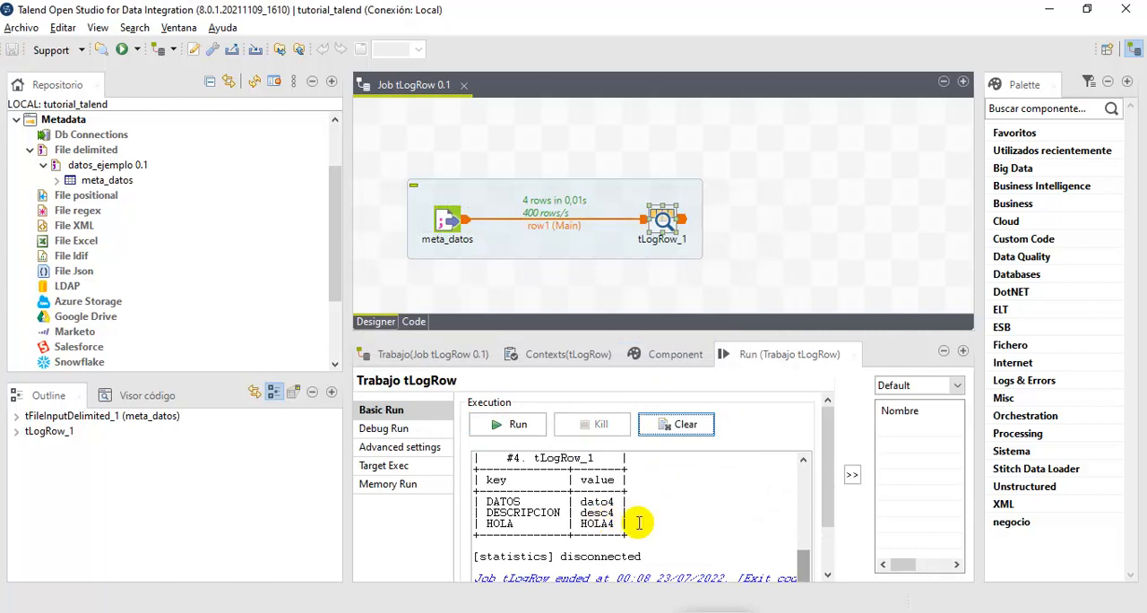
scroll(642, 523, up, 3)
scroll(642, 524, up, 5)
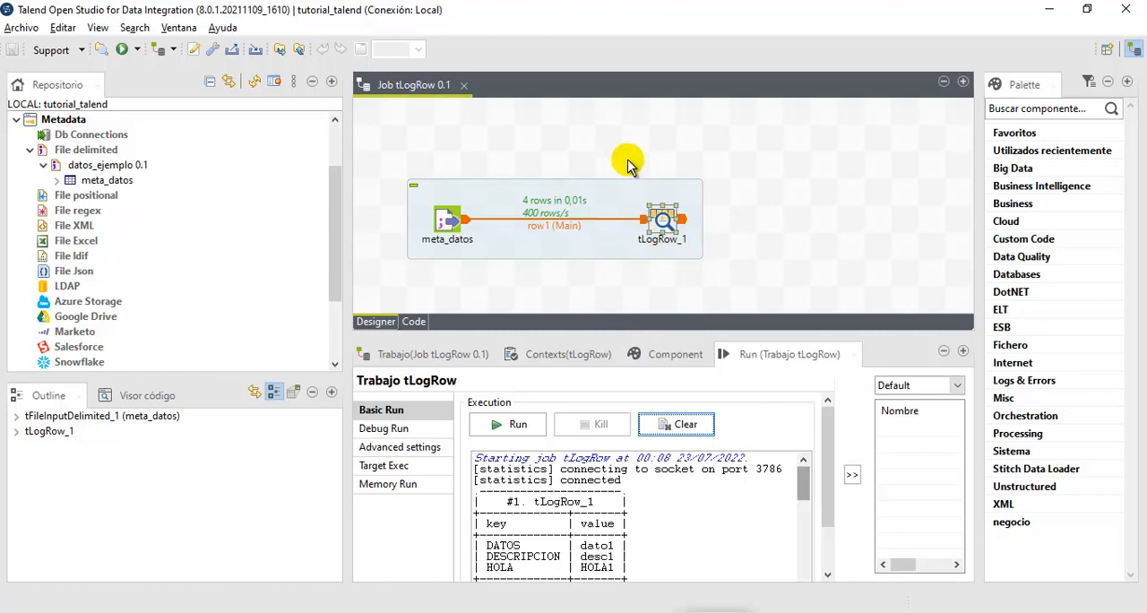
- Add a tRowGenerator component beside tLogRow_1 to view its default label, and delete it again
drag(618, 152, 728, 308)
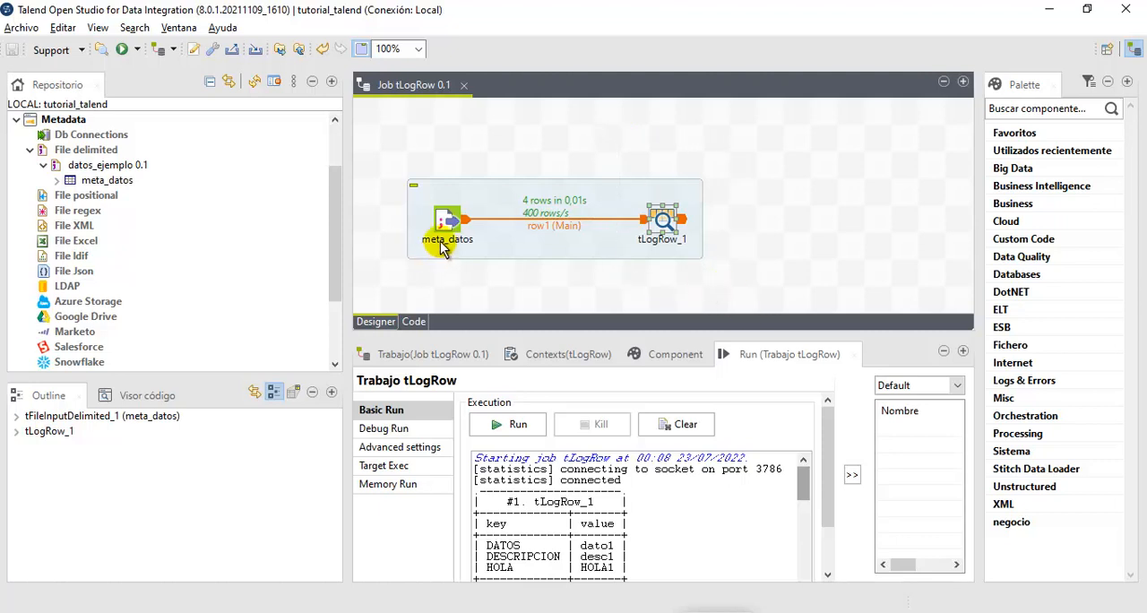
click(442, 247)
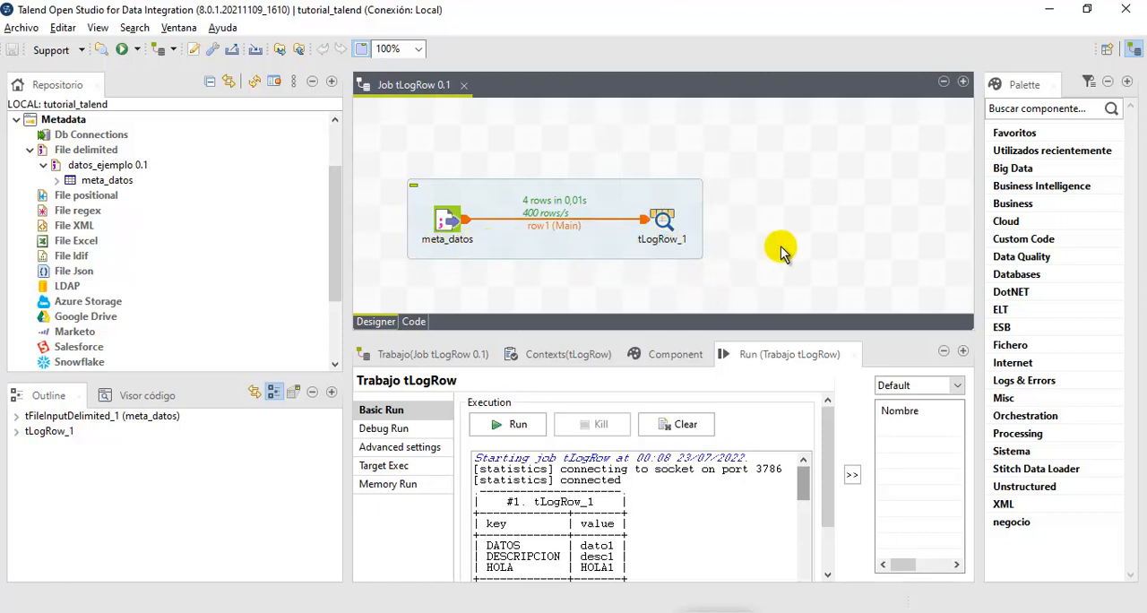
text(RO)
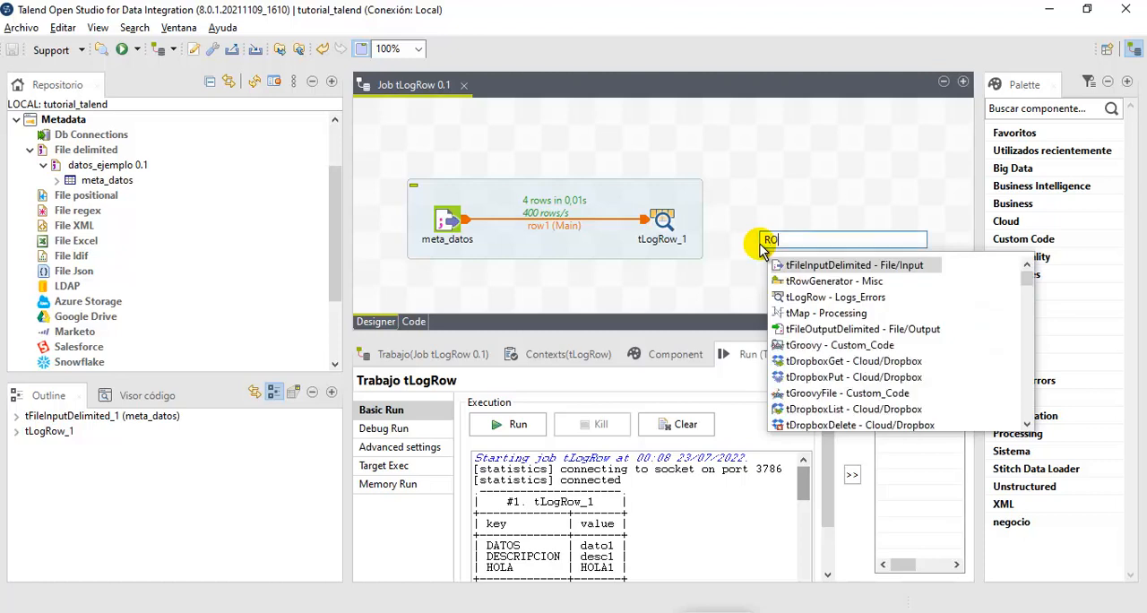
click(822, 284)
drag(825, 281, 756, 231)
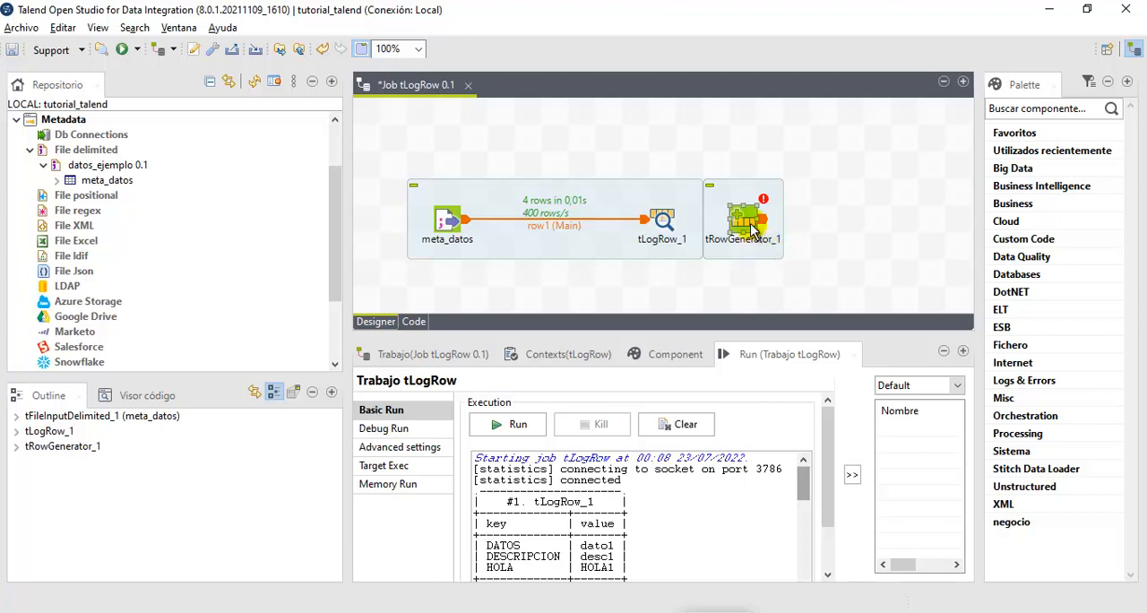
key(Delete)
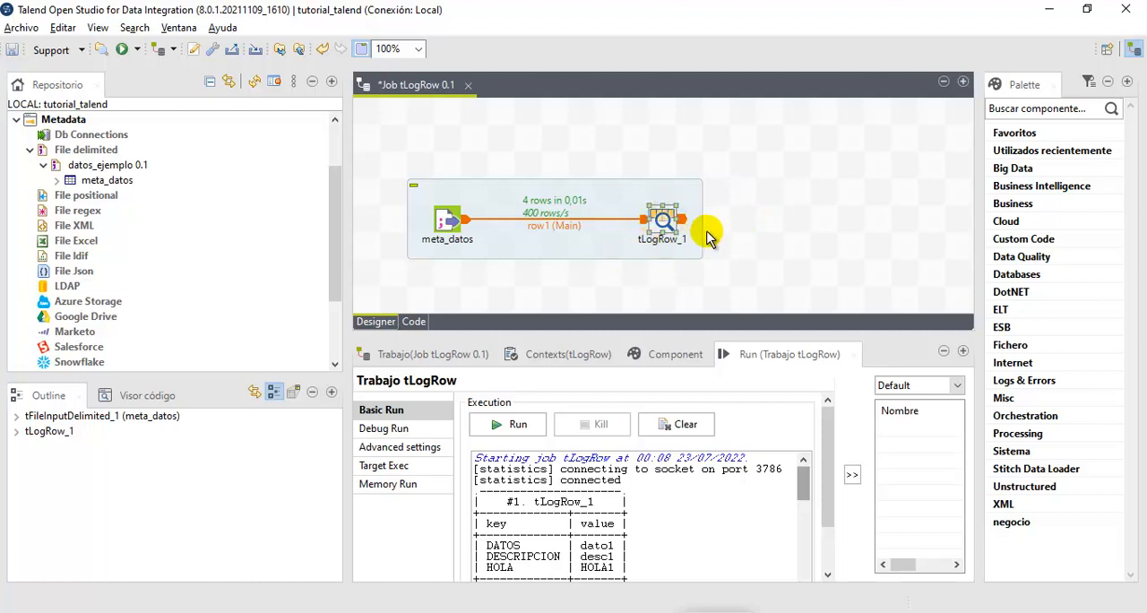
- Rename the label of the tLogRow_1 component on the job canvas to MUESTRA_PANTALLA
click(661, 240)
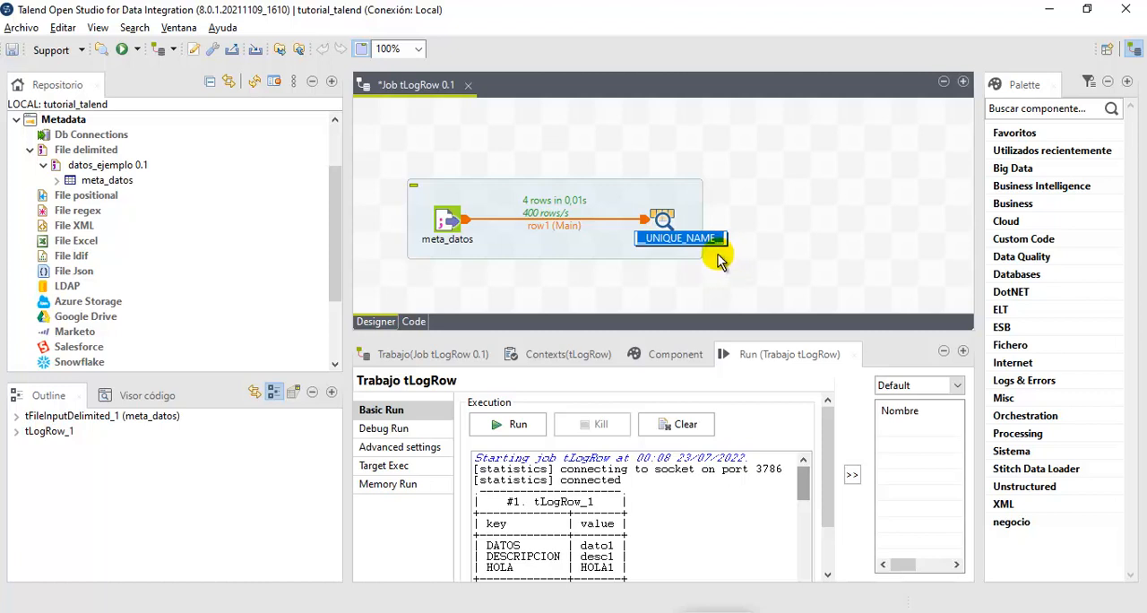
text(MUESTRA_PANTALLA)
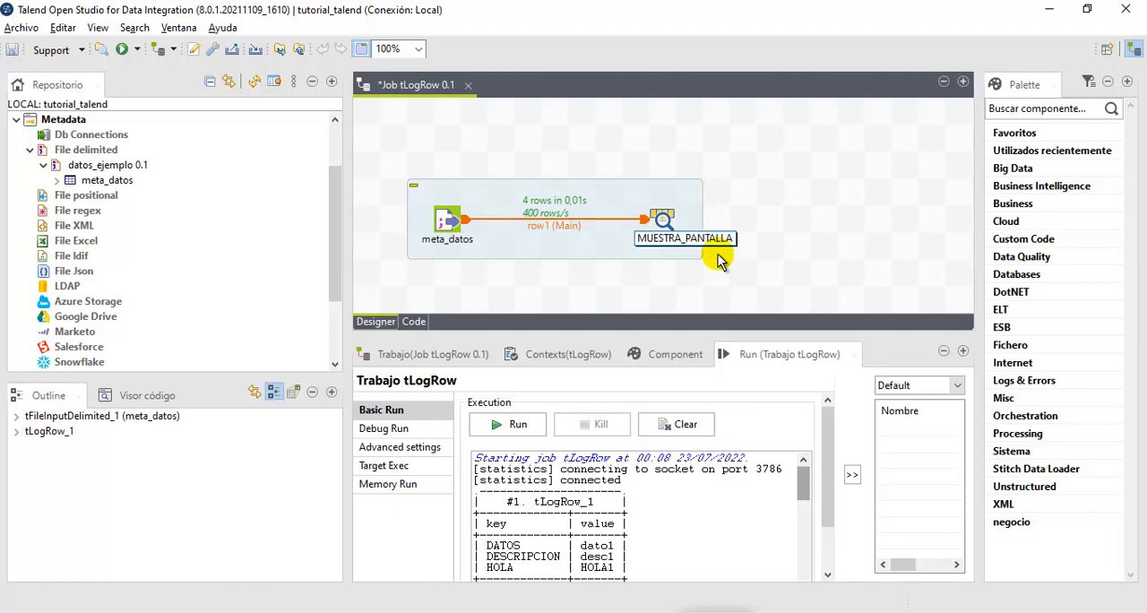
click(718, 255)
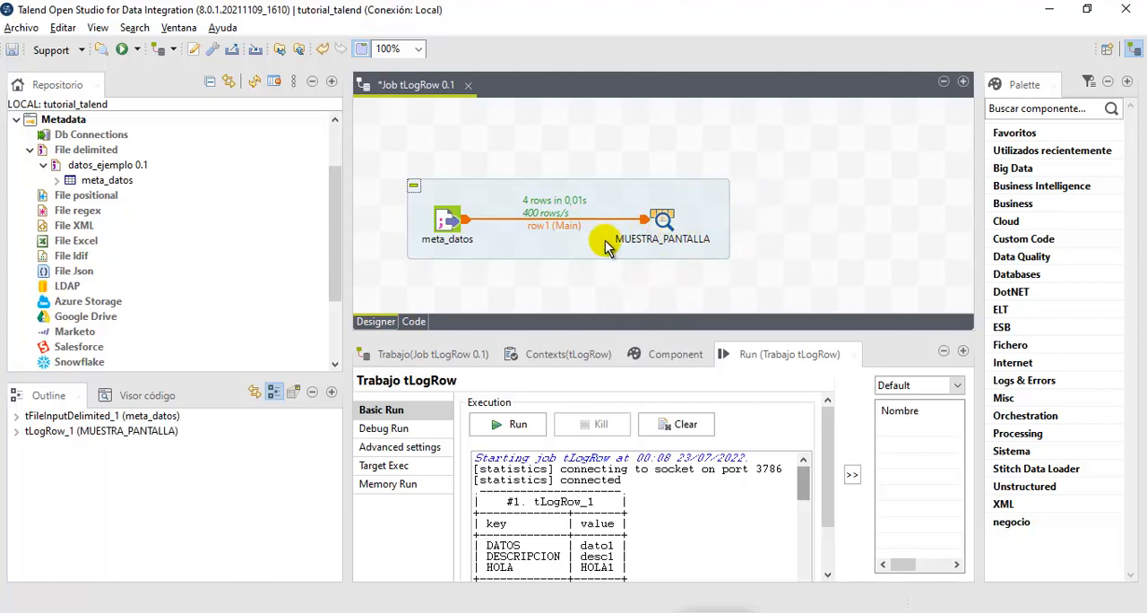
- Run the job and check the component label printed in the title of the first record's table
click(527, 436)
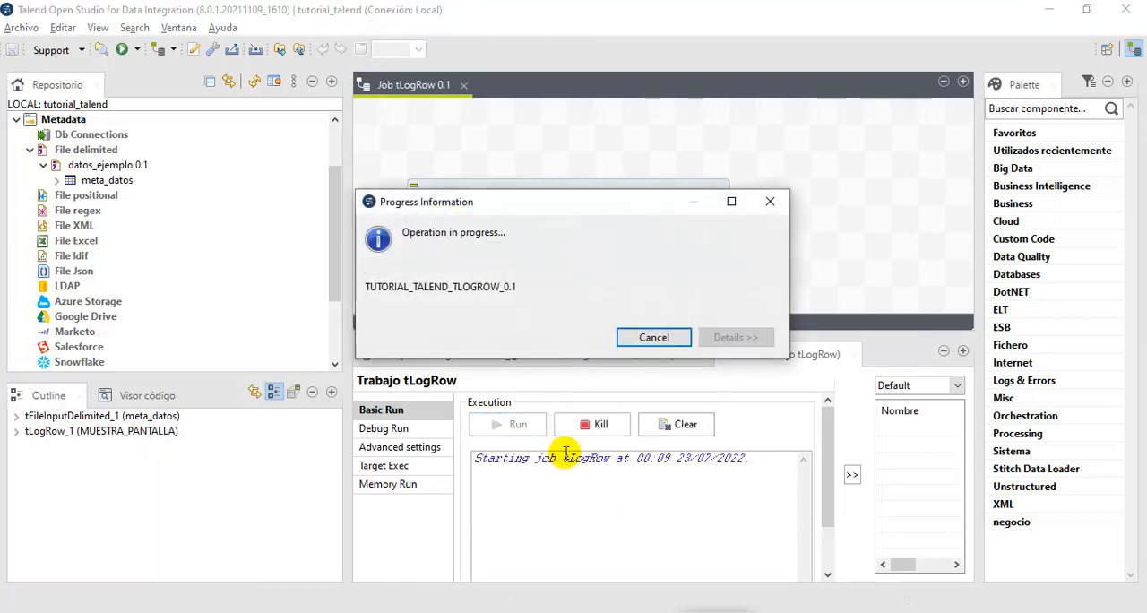
scroll(653, 523, down, 2)
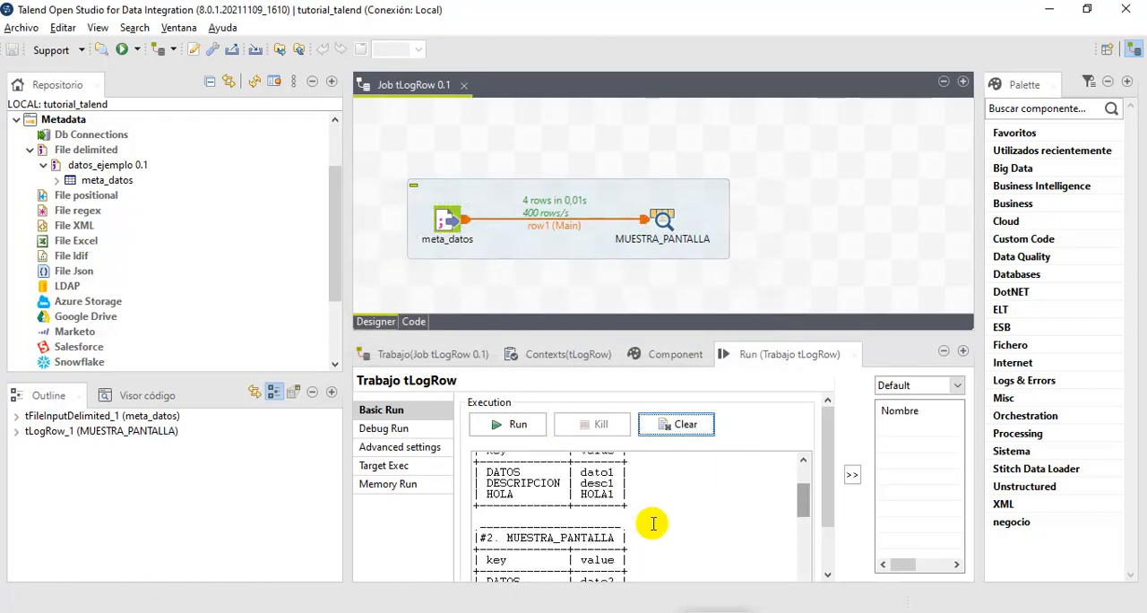
scroll(653, 523, up, 2)
drag(507, 494, 614, 494)
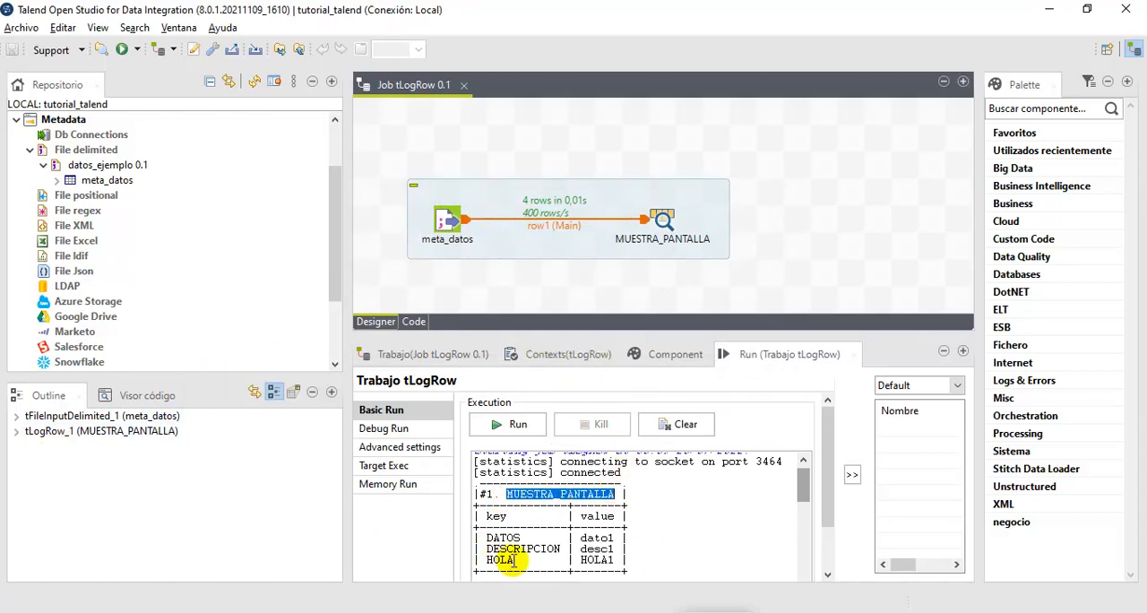
click(529, 612)
right_click(282, 475)
click(375, 163)
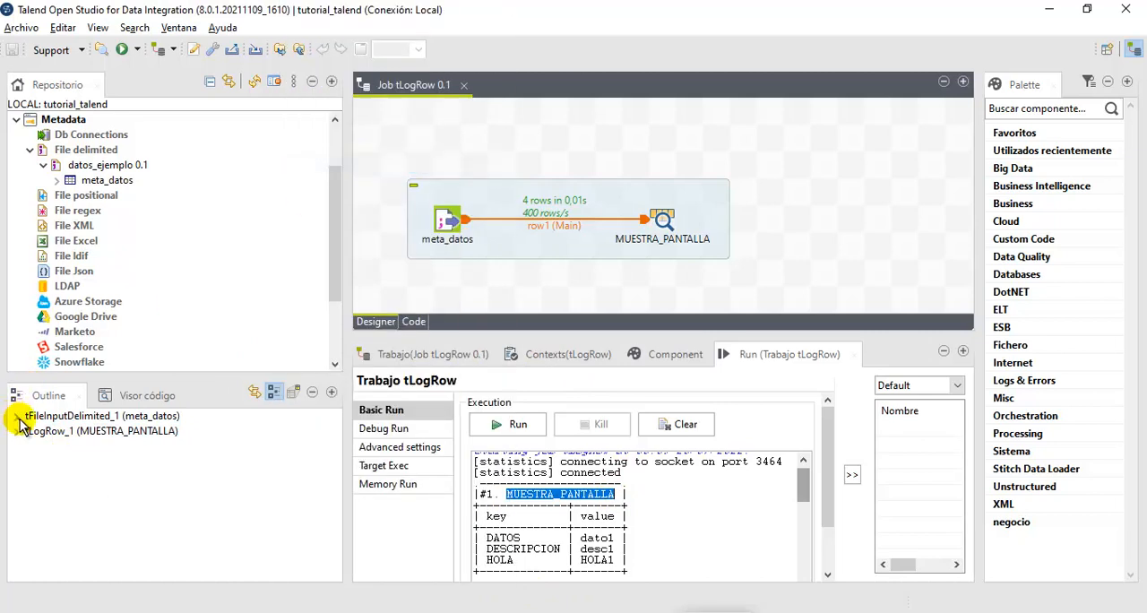
drag(12, 424, 184, 442)
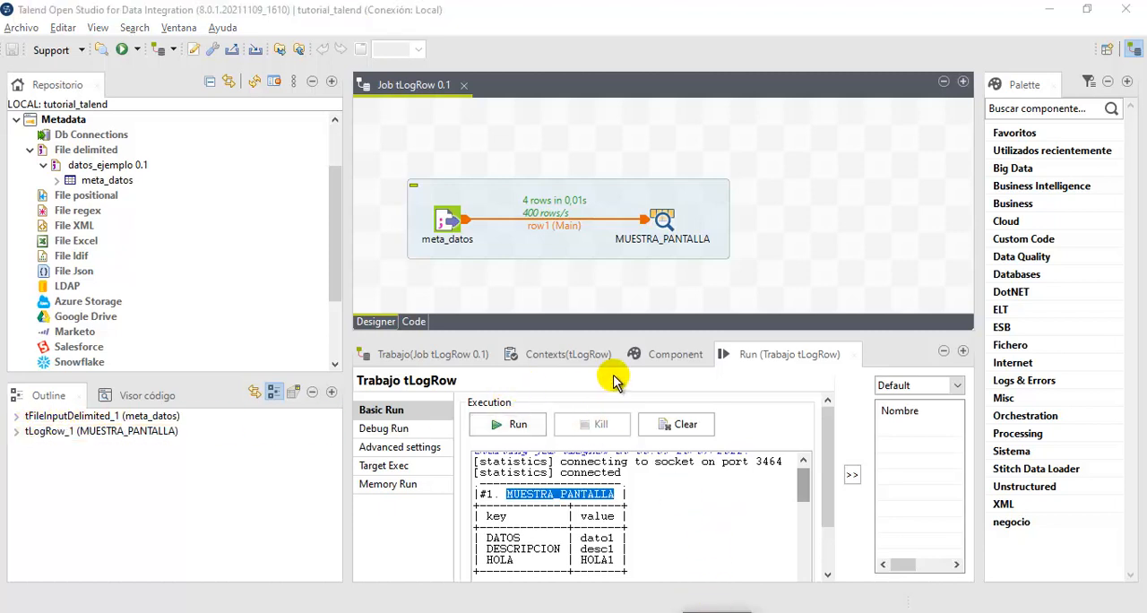
- In the view settings of the MUESTRA_PANTALLA component, set the label format to __UNIQUE_NAME__
click(662, 220)
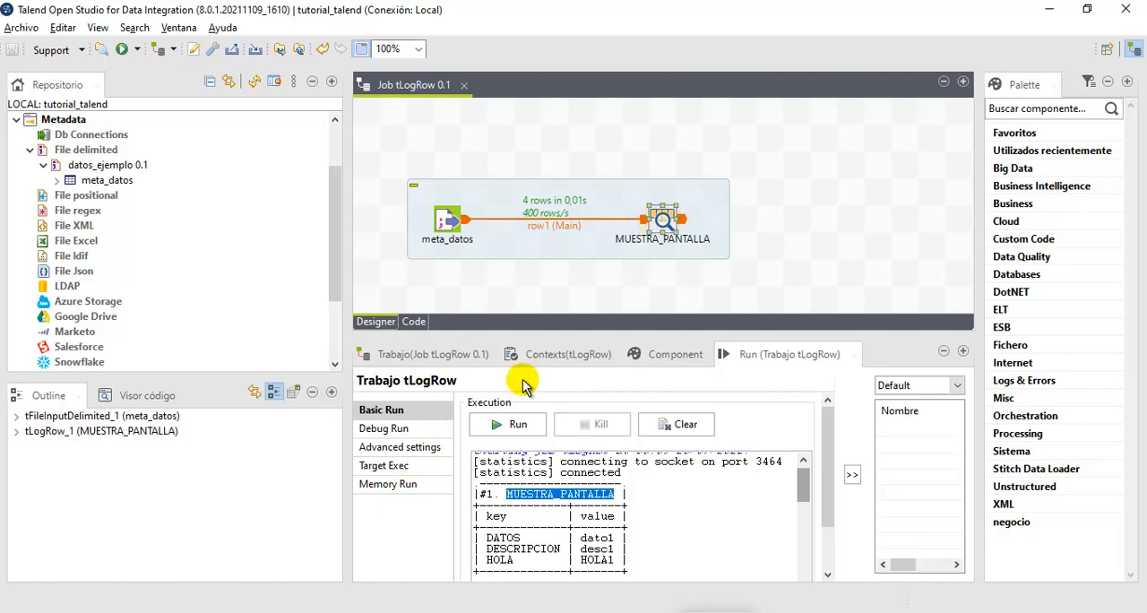
click(661, 361)
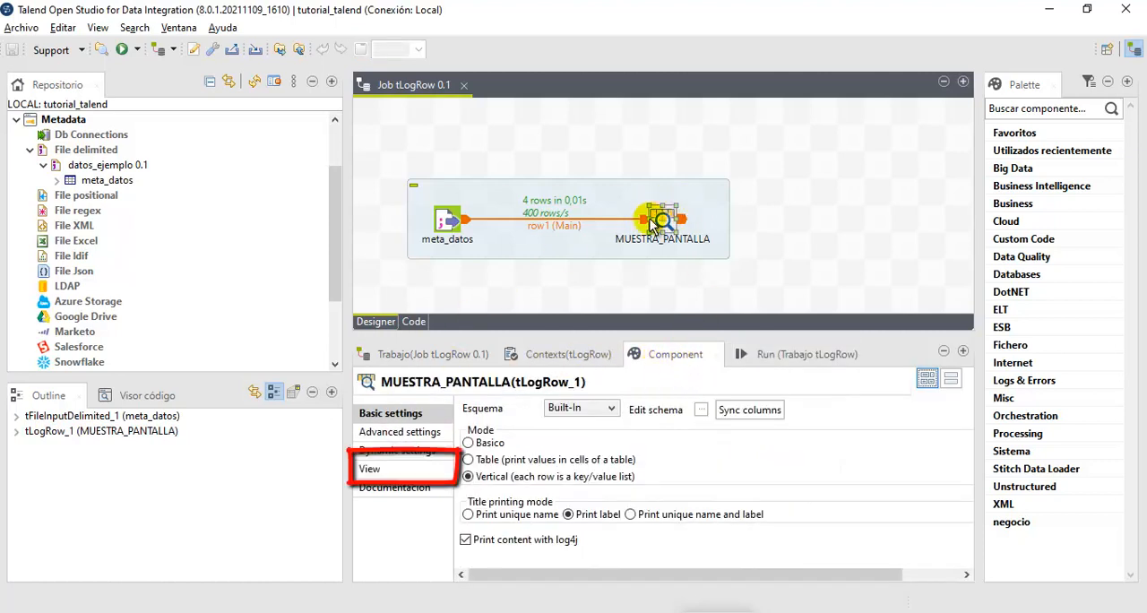
click(371, 471)
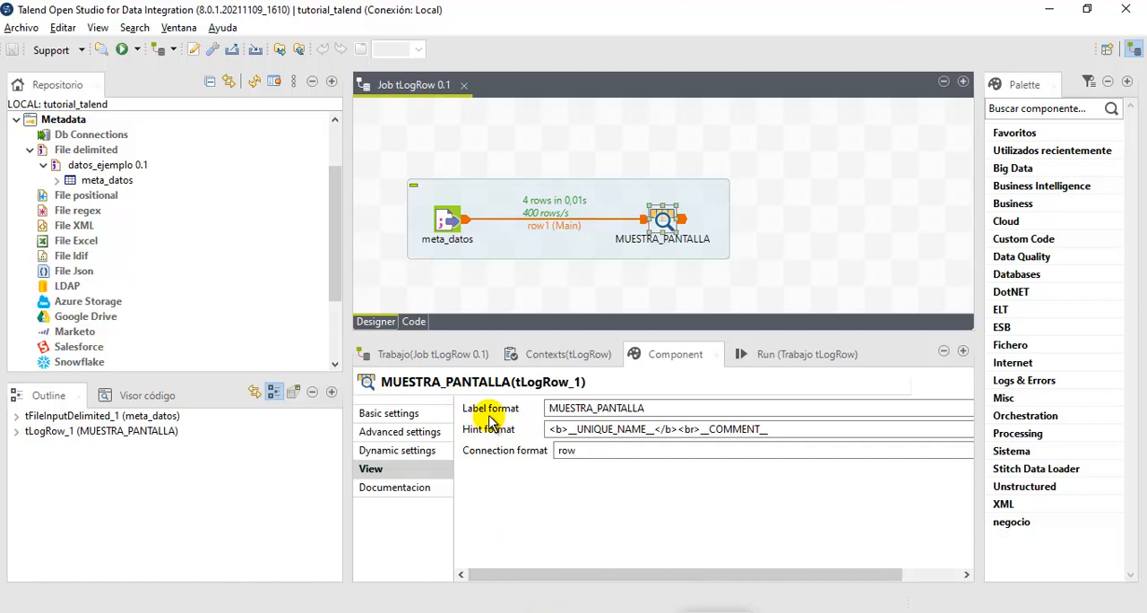
click(653, 408)
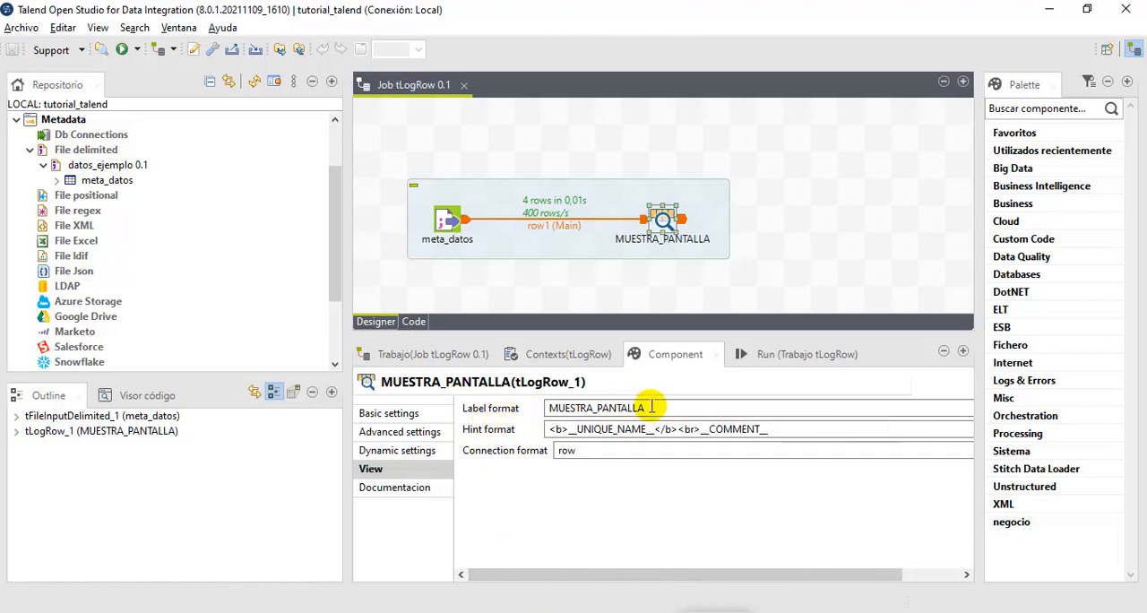
key(BackSpace)
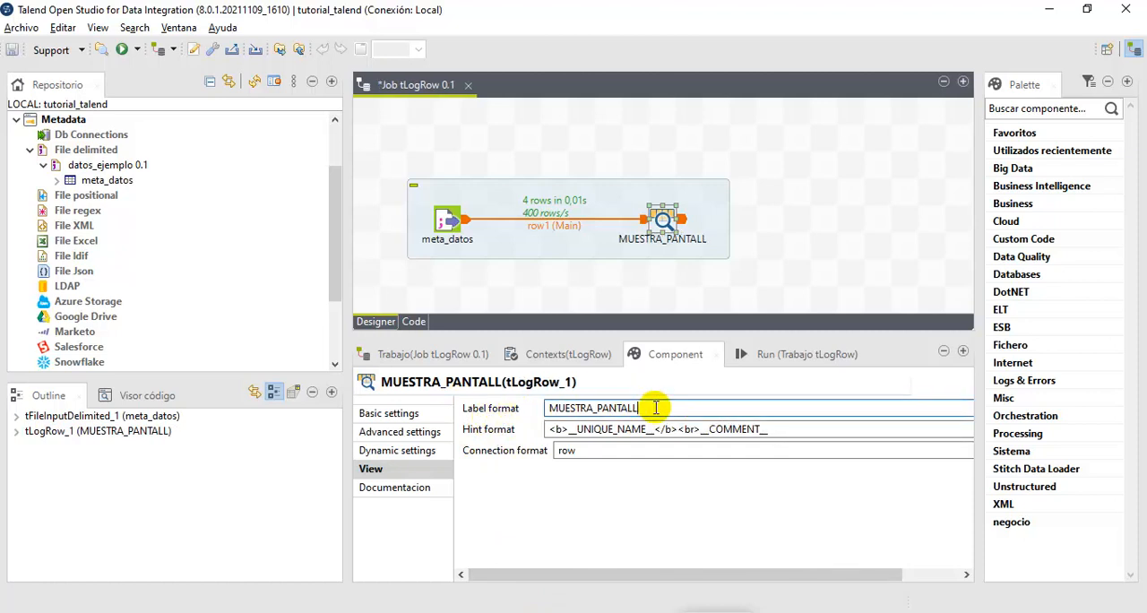
key(BackSpace)
key(BackSpace)
key(BackSpace)
key(BackSpace)
key(BackSpace)
key(BackSpace)
key(BackSpace)
key(BackSpace)
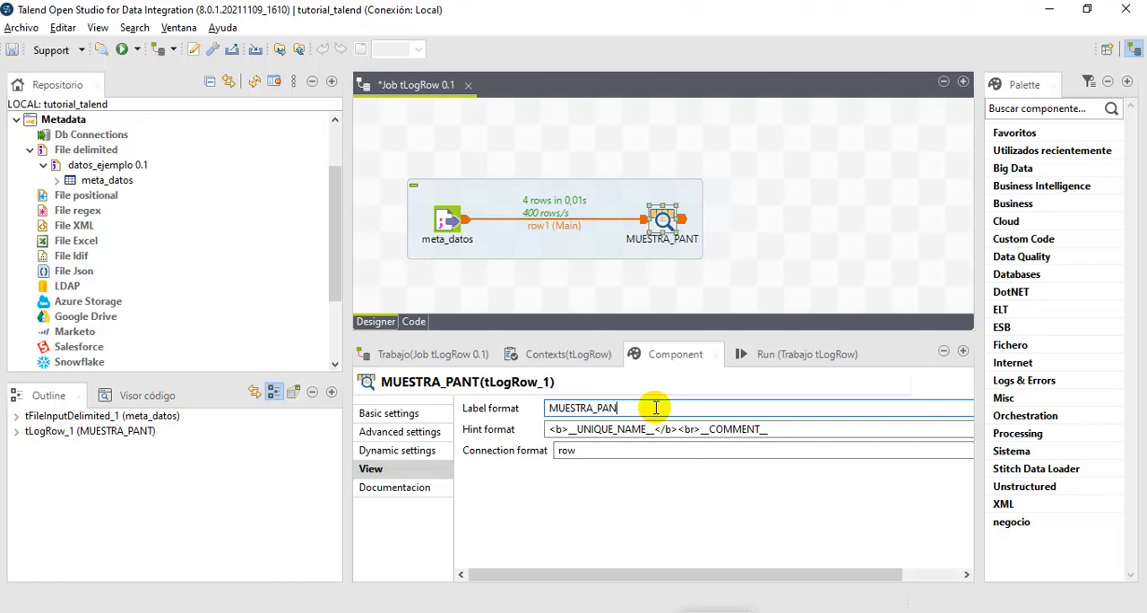
key(BackSpace)
key(BackSpace)
key(BackSpace)
key(BackSpace)
key(BackSpace)
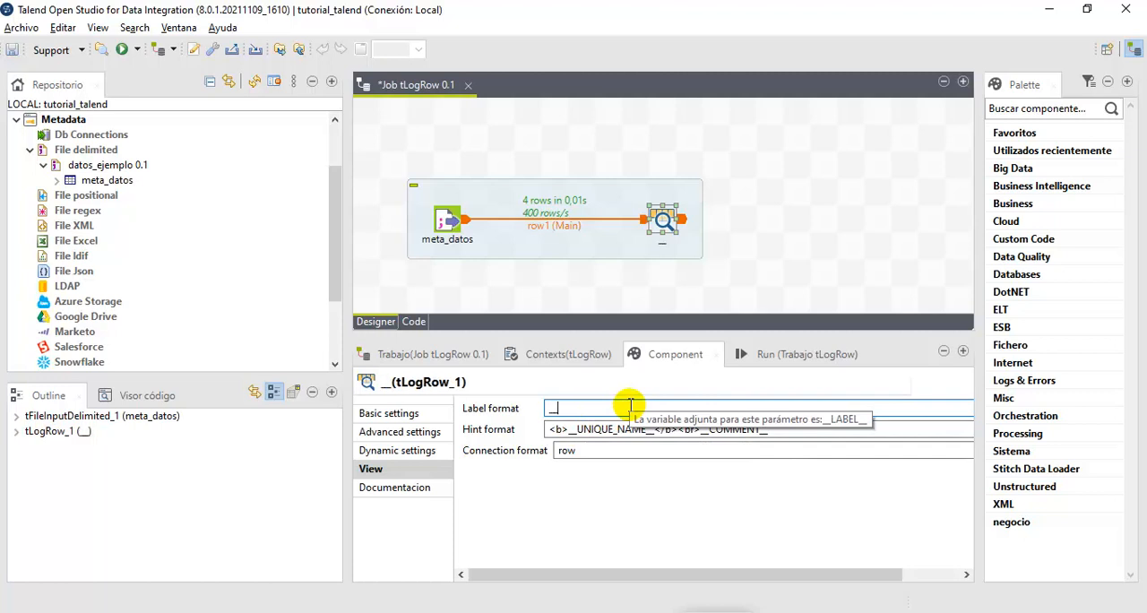
text(nique)
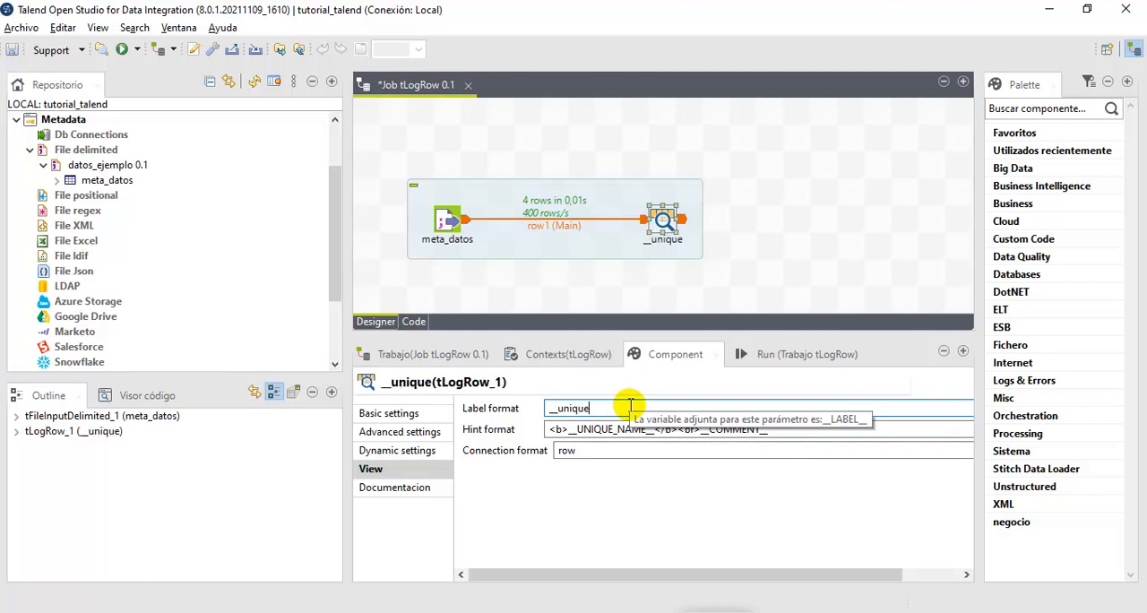
key(BackSpace)
key(BackSpace)
key(BackSpace)
key(BackSpace)
key(BackSpace)
key(BackSpace)
text(UN)
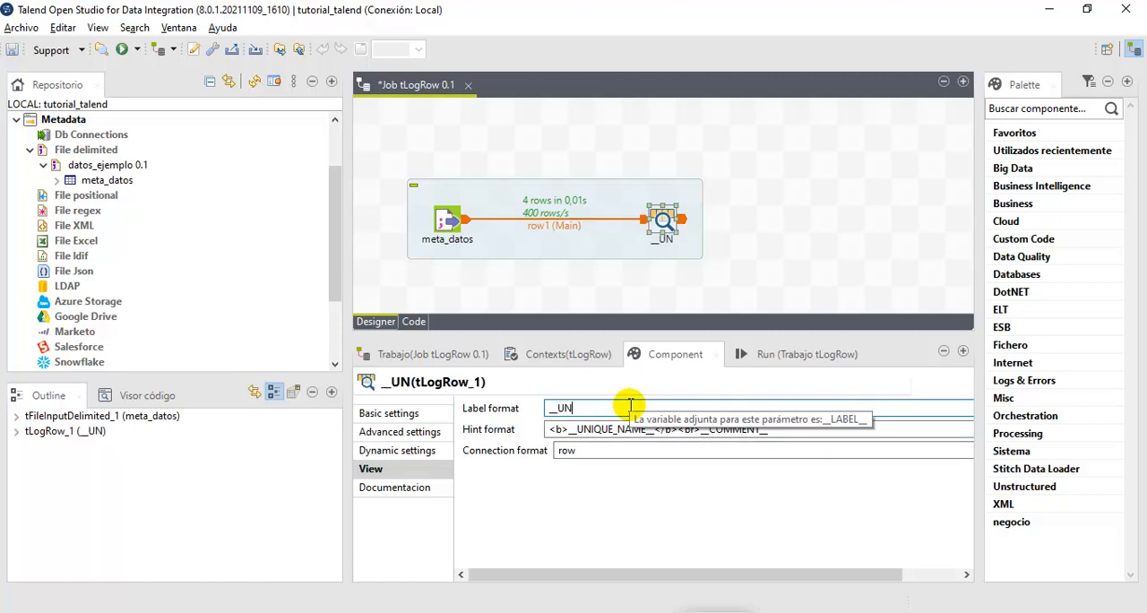
text(IQUE_NAME)
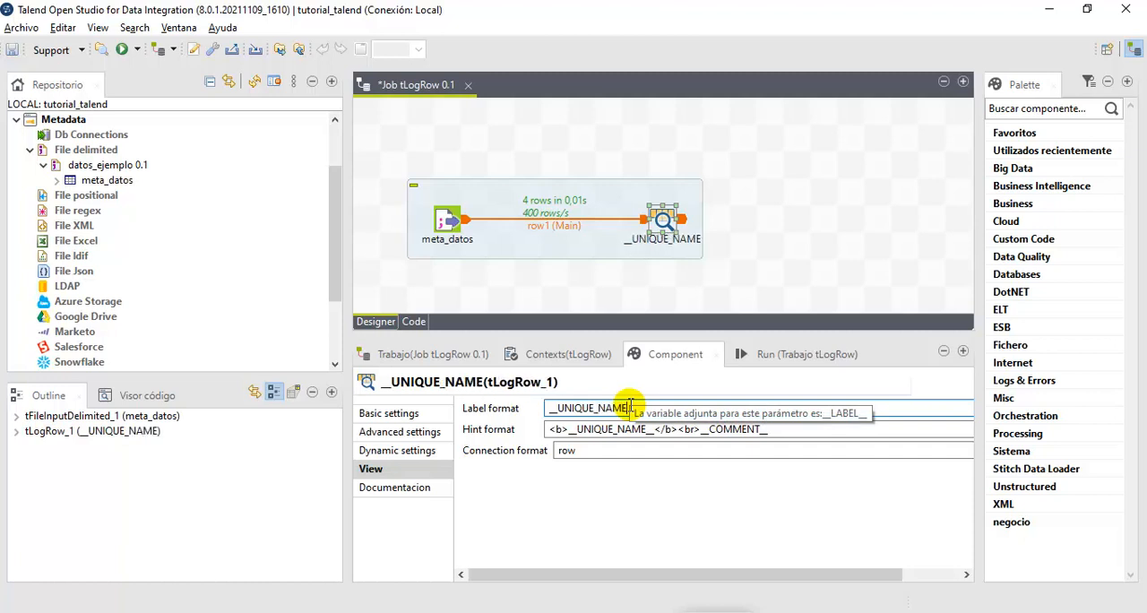
text(__)
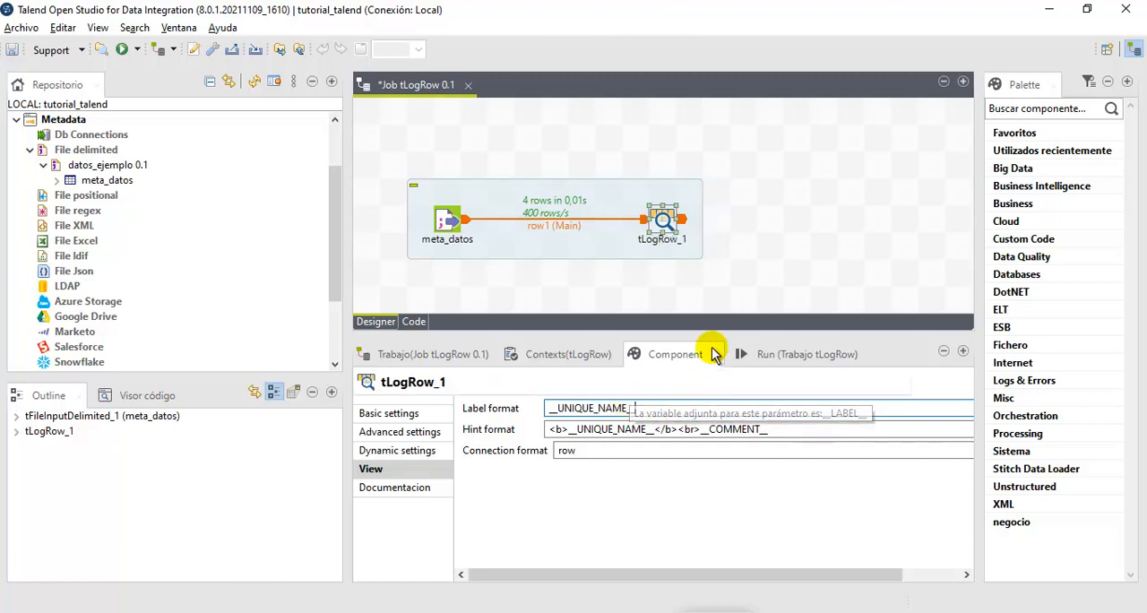
- Set the label format of tLogRow_1 to MUESTRA_PANTALLA
double_click(628, 408)
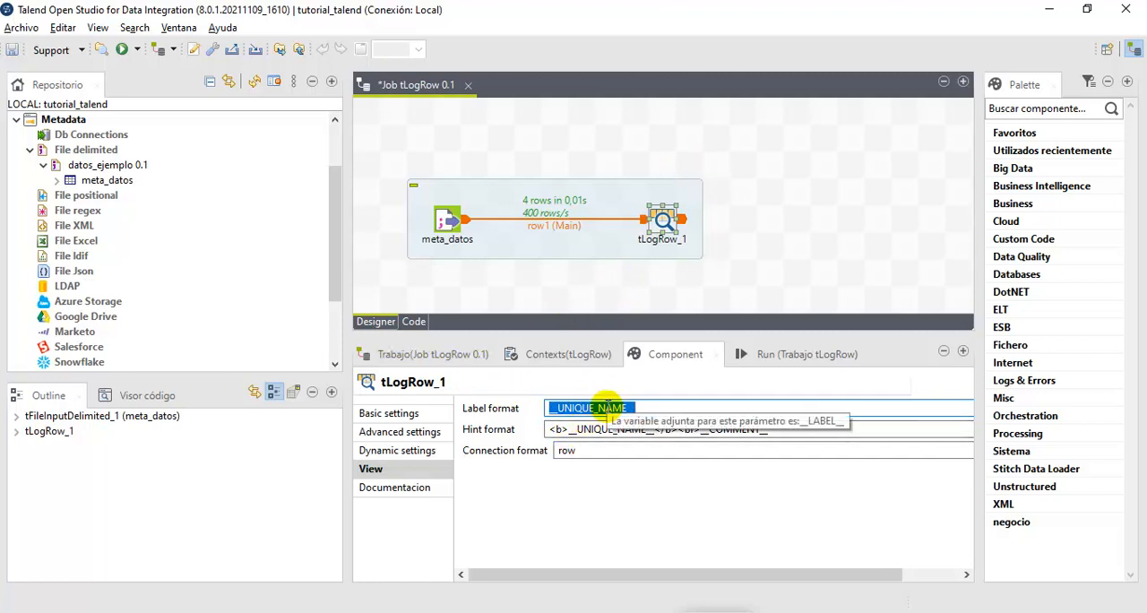
text(MUESTRA_PANTALLA)
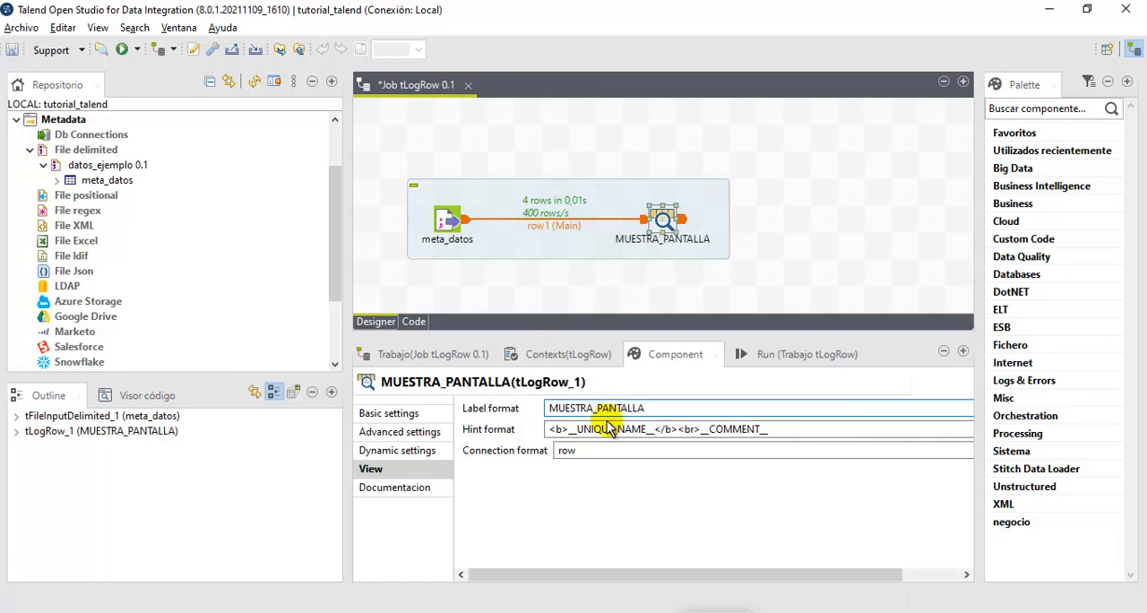
click(596, 450)
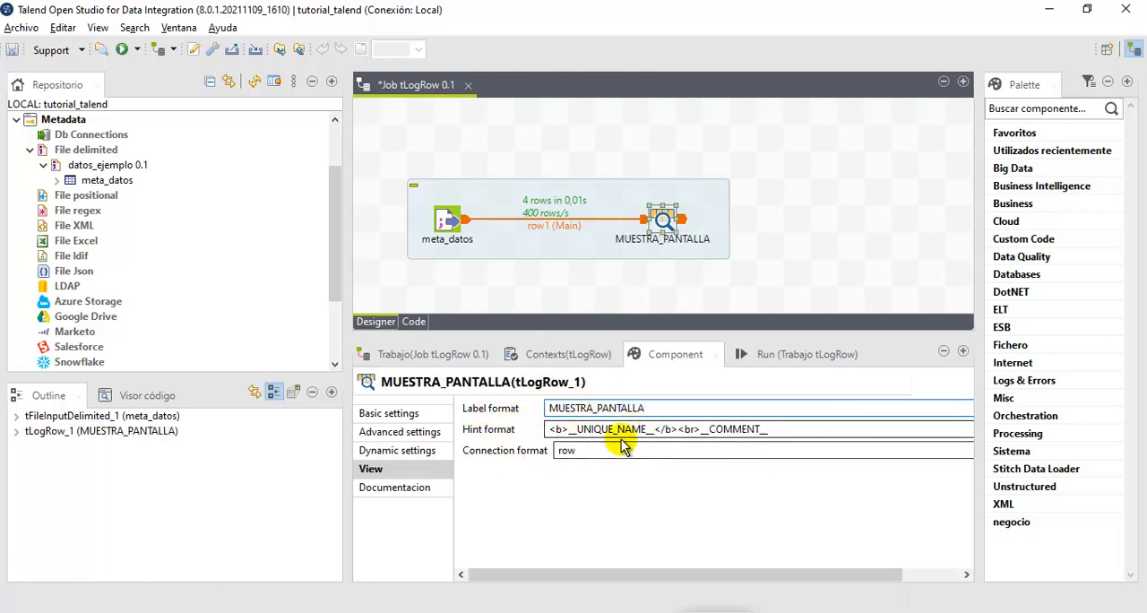
click(642, 409)
- Run the job again and highlight the label in the title of record #1 in the output
click(776, 358)
click(518, 425)
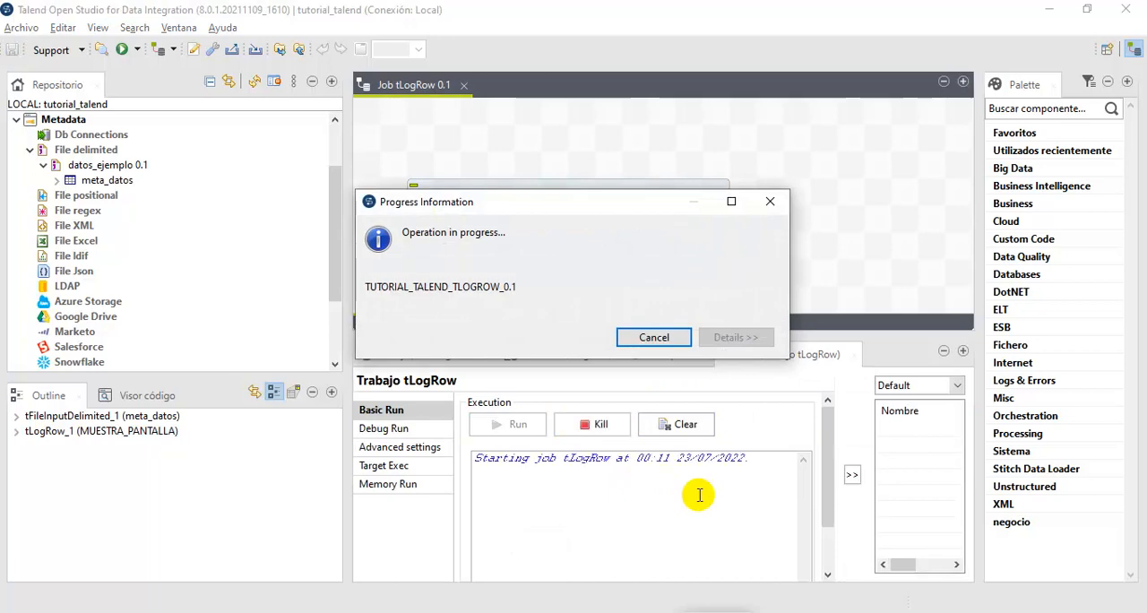
scroll(697, 495, up, 10)
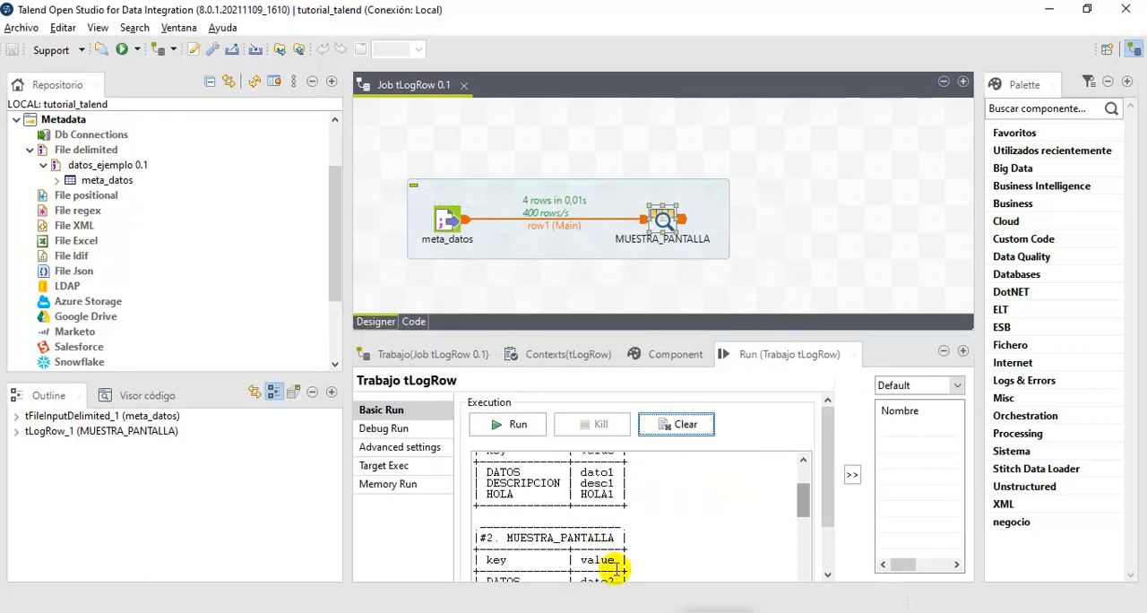
drag(504, 502, 638, 500)
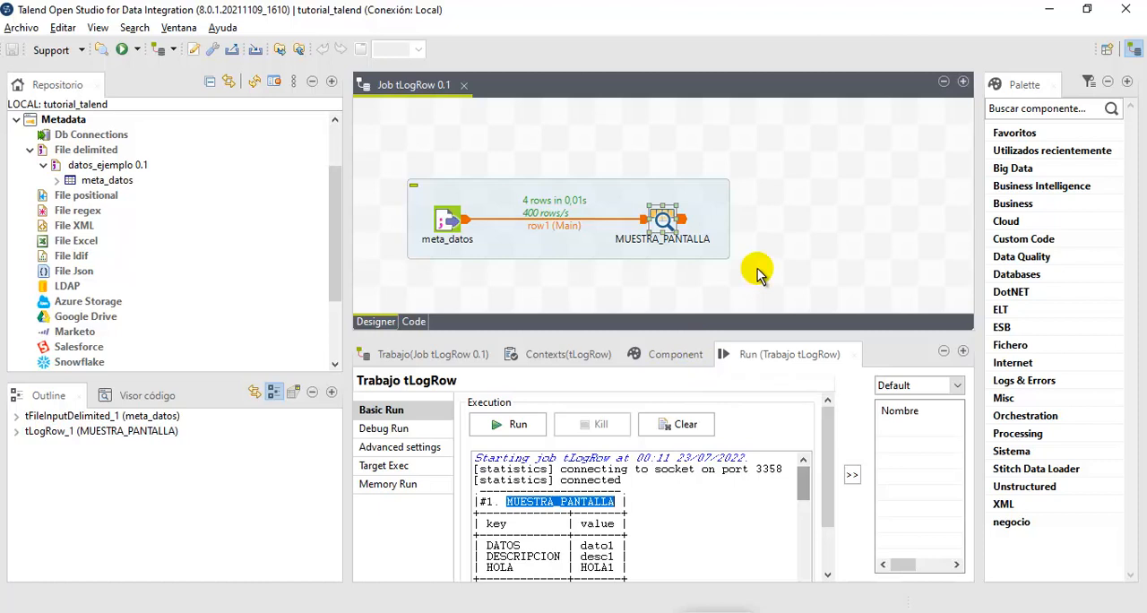
- Move the subjob up on the canvas and paste a copy of it directly below the original
drag(630, 201, 630, 148)
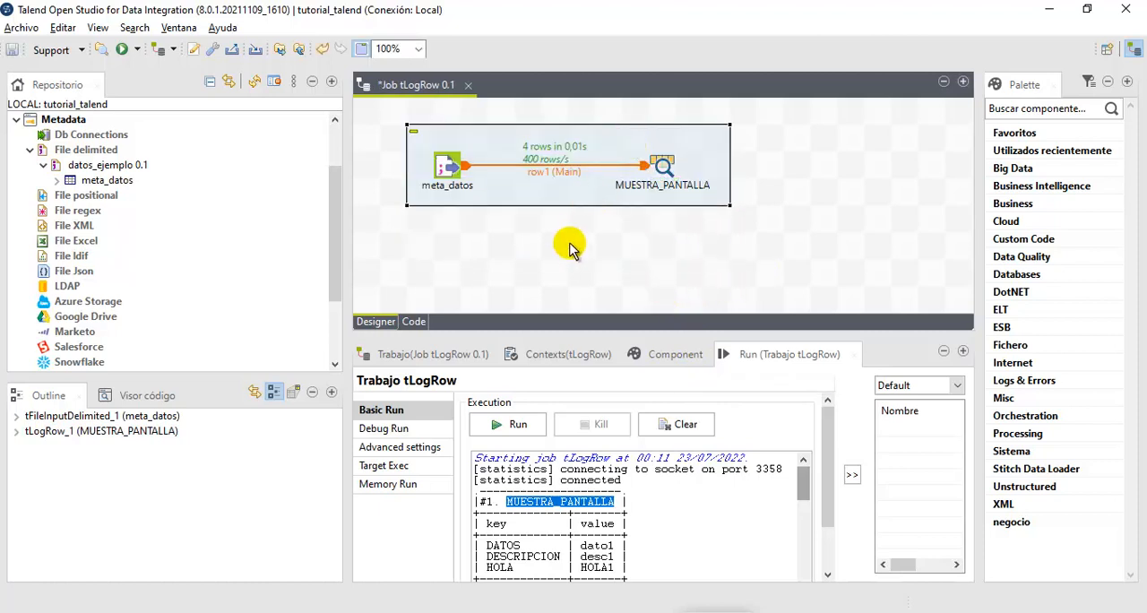
key(ctrl+v)
drag(603, 258, 588, 276)
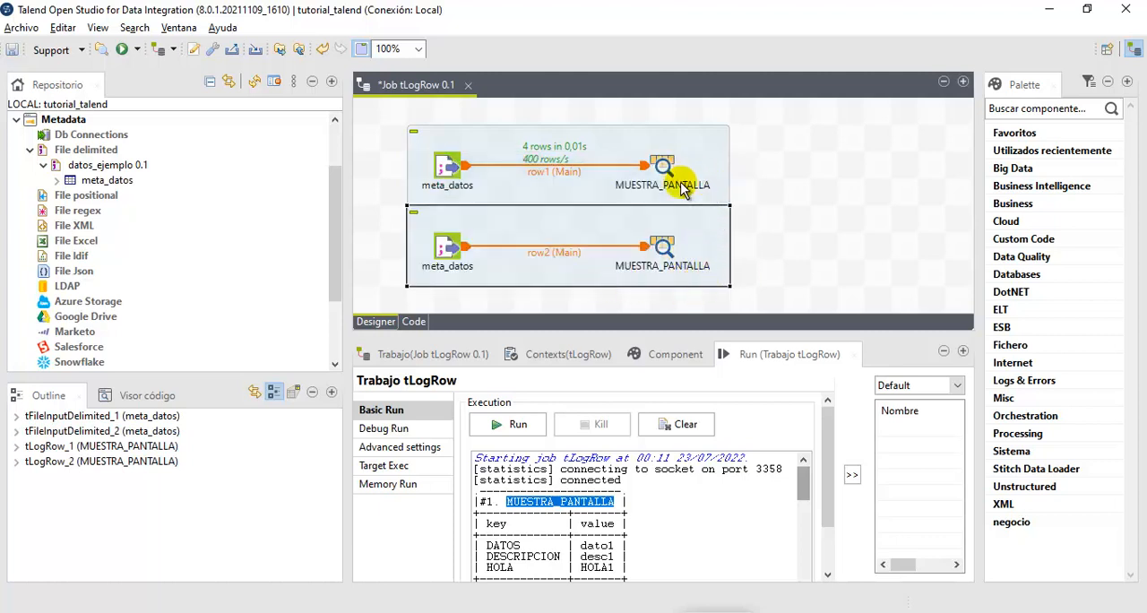
click(577, 611)
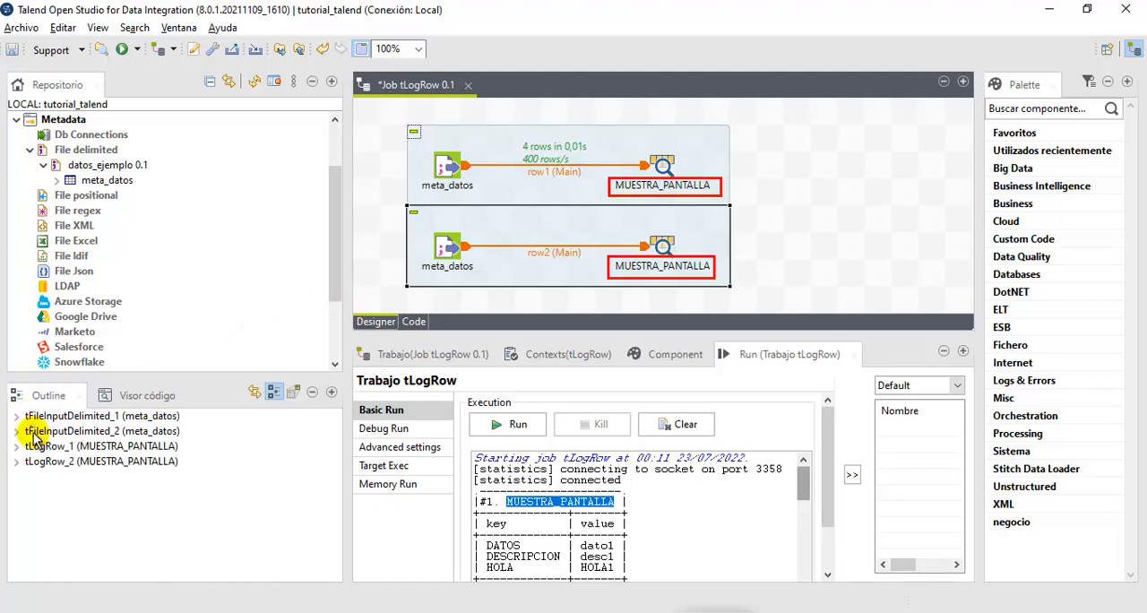
click(54, 446)
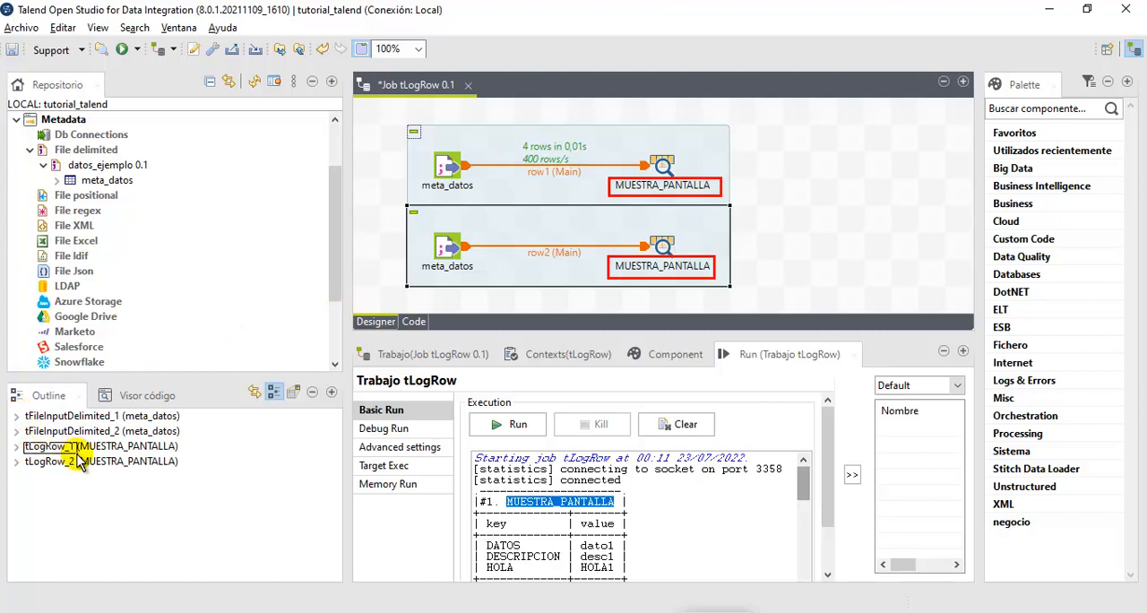
drag(18, 454, 77, 470)
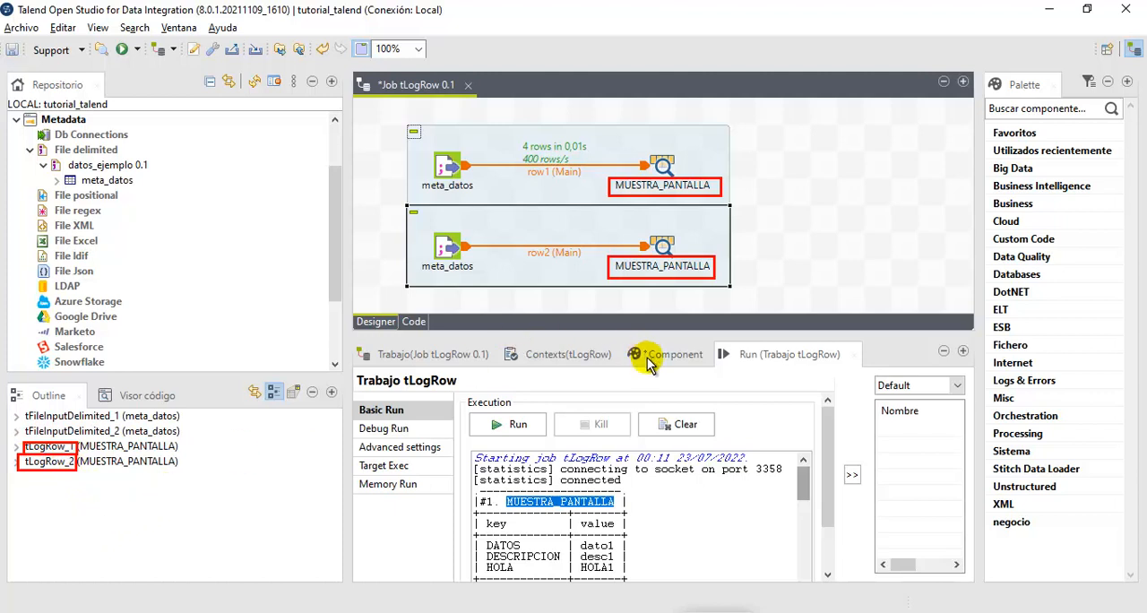
click(719, 610)
- Set the title printing mode of both tLogRow_1 and tLogRow_2 to Print unique name and label
click(677, 357)
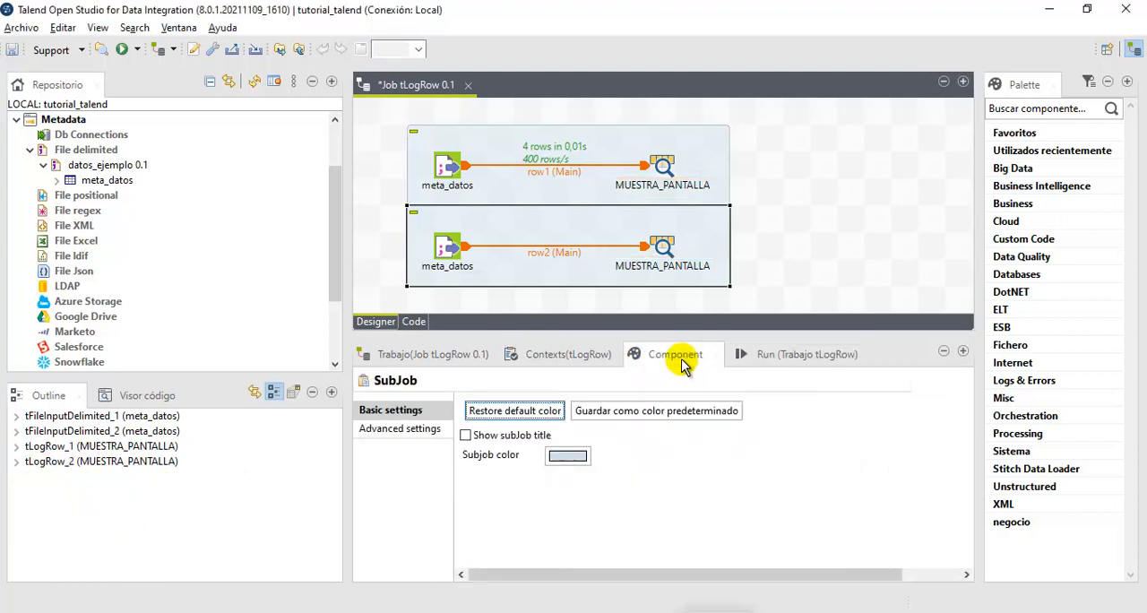
click(661, 164)
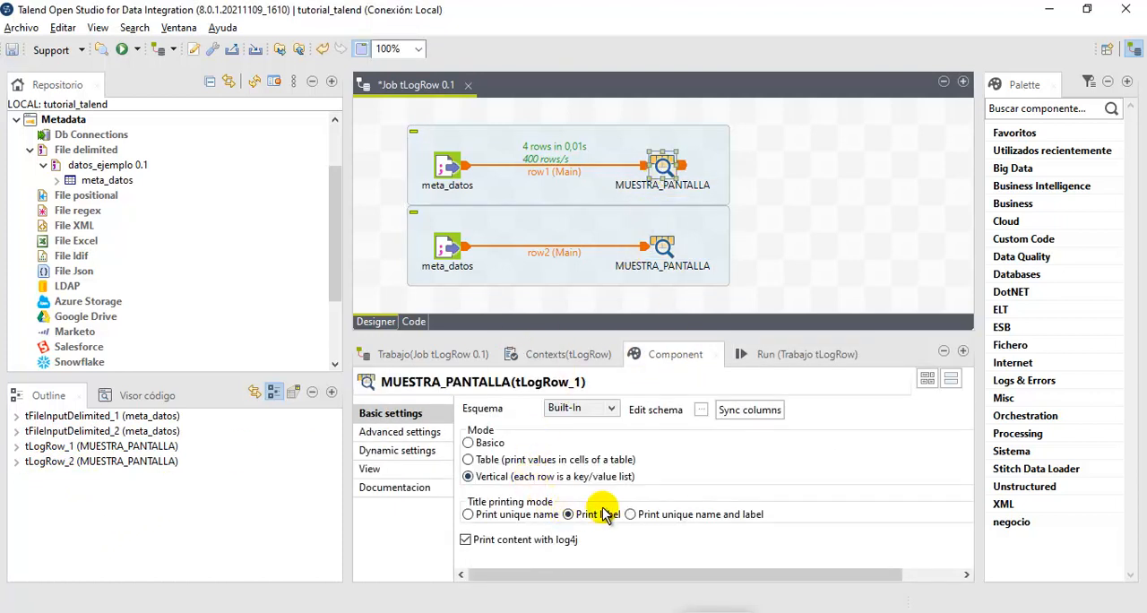
click(631, 518)
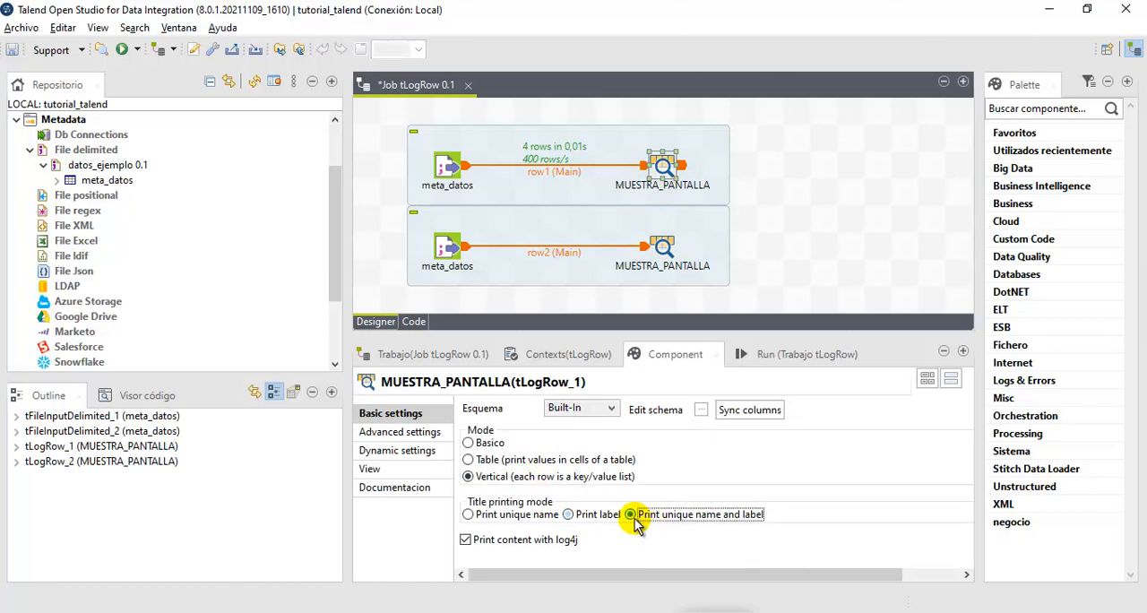
click(665, 245)
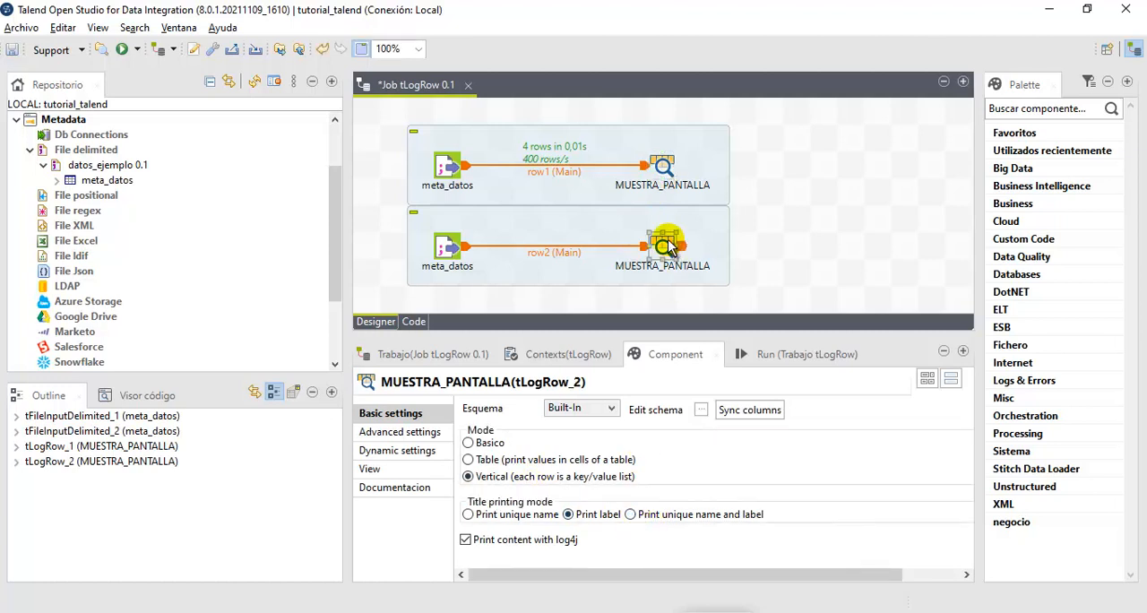
click(632, 516)
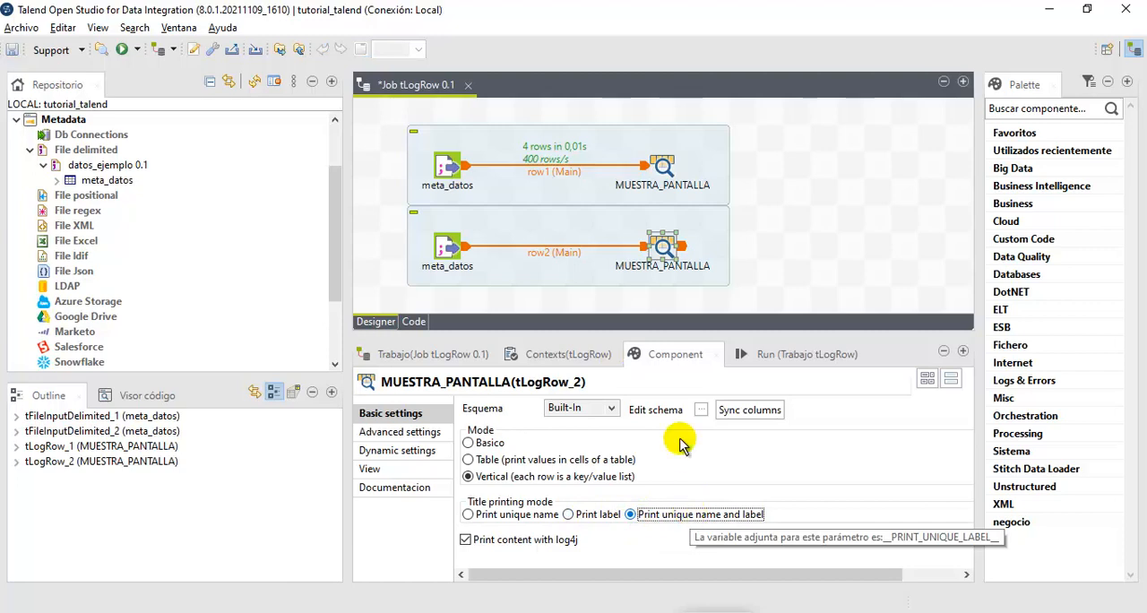
- Run the job and highlight the label and the unique name in tLogRow_2's record #4 title in the output
click(663, 167)
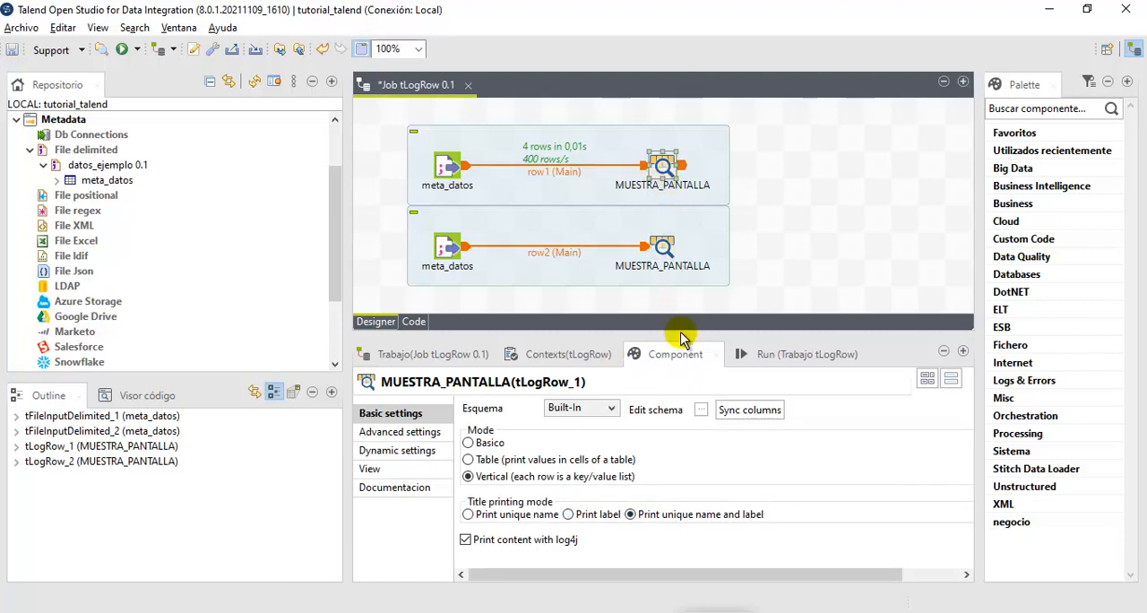
click(761, 357)
click(483, 419)
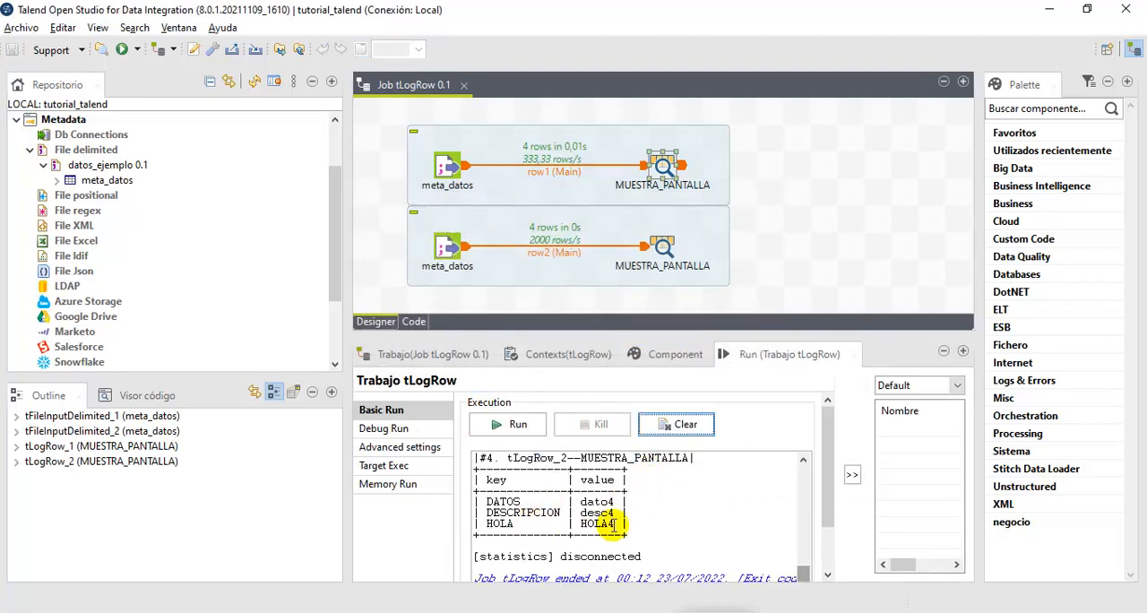
drag(640, 528, 470, 475)
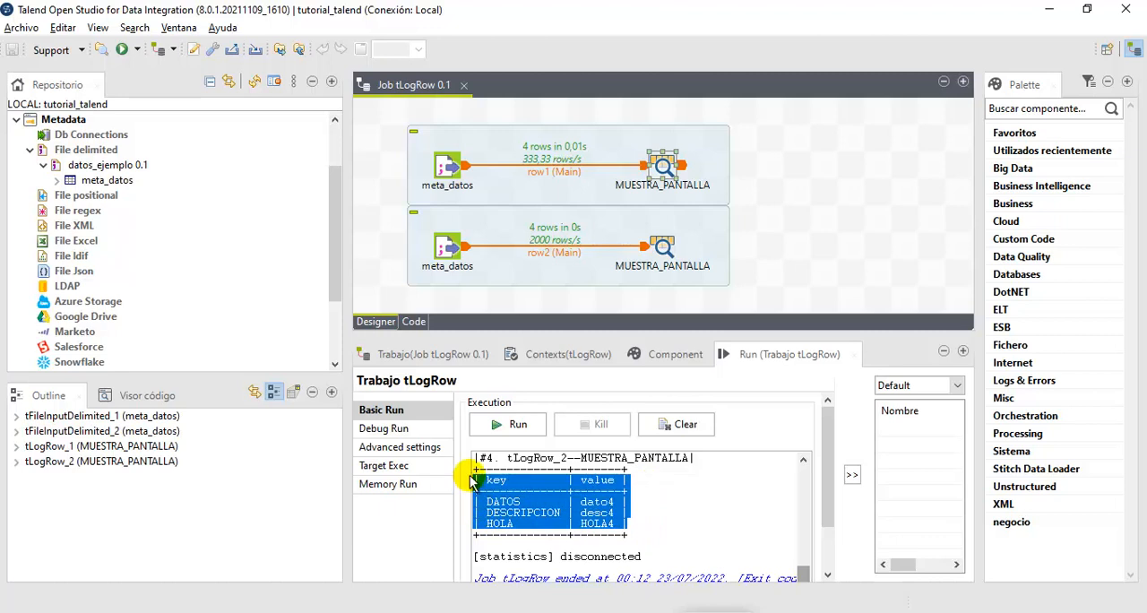
scroll(686, 492, up, 1)
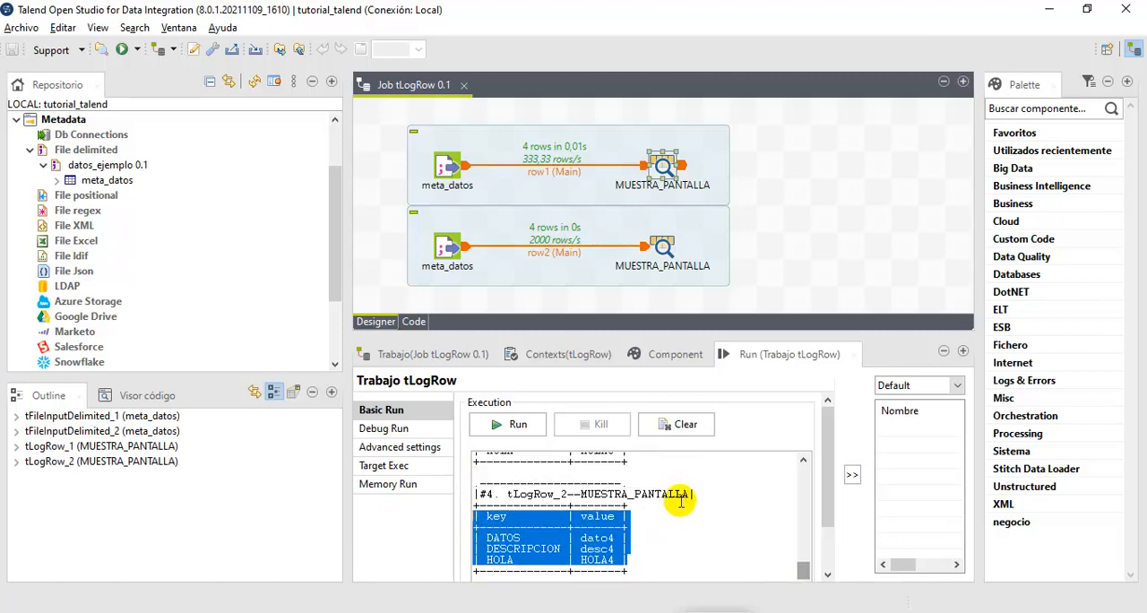
drag(582, 494, 689, 494)
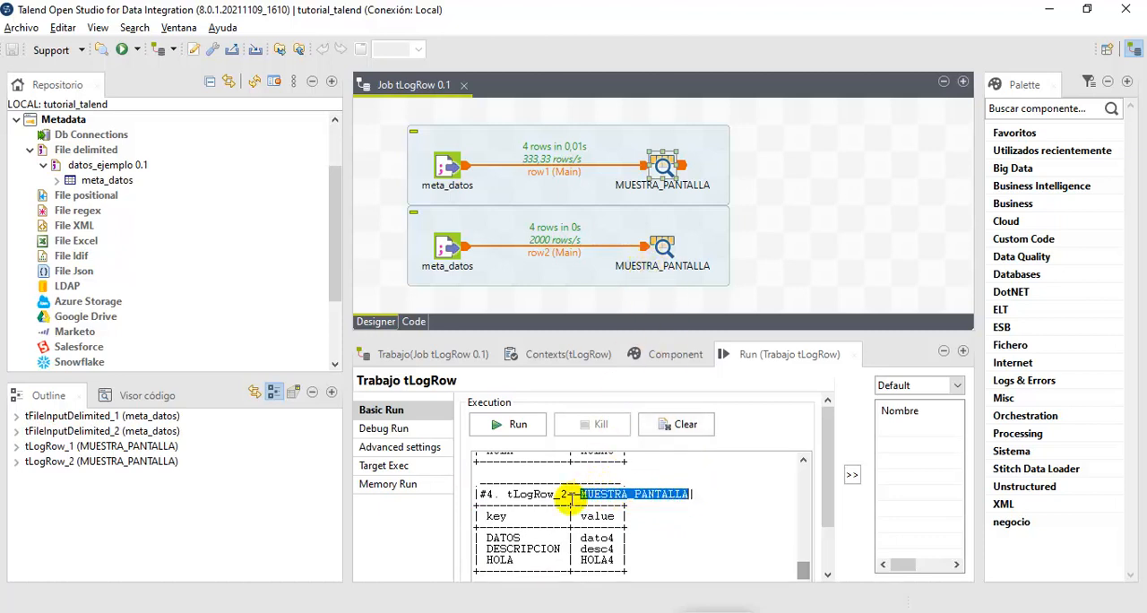
drag(568, 493, 507, 494)
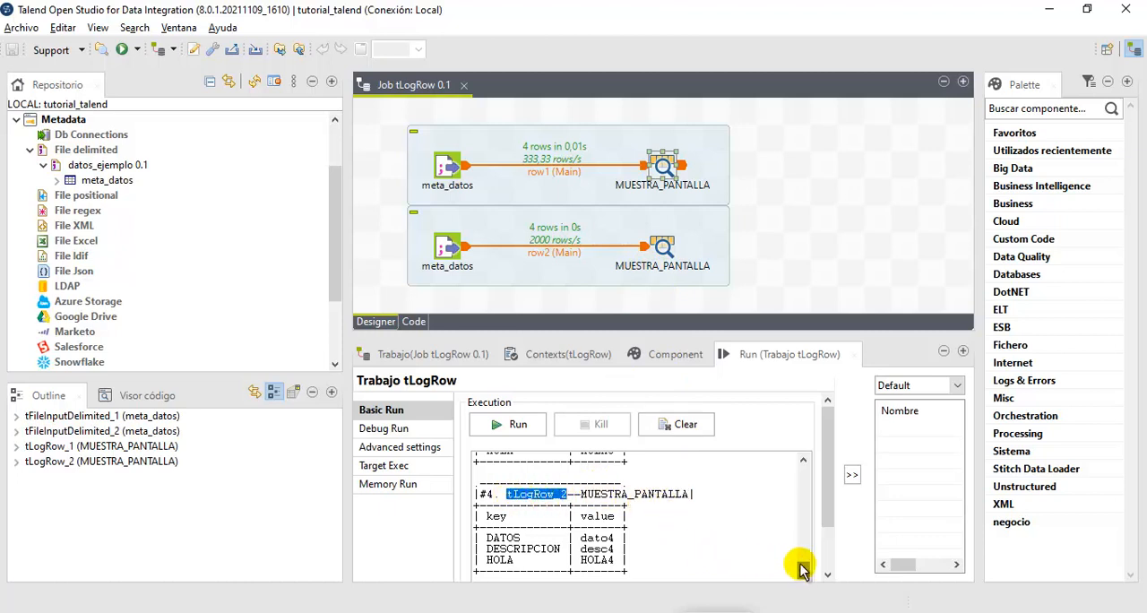
- Find tLogRow_1's record #4 in the run output and highlight the unique name in its title
drag(807, 569, 793, 464)
scroll(703, 499, down, 8)
scroll(703, 500, down, 3)
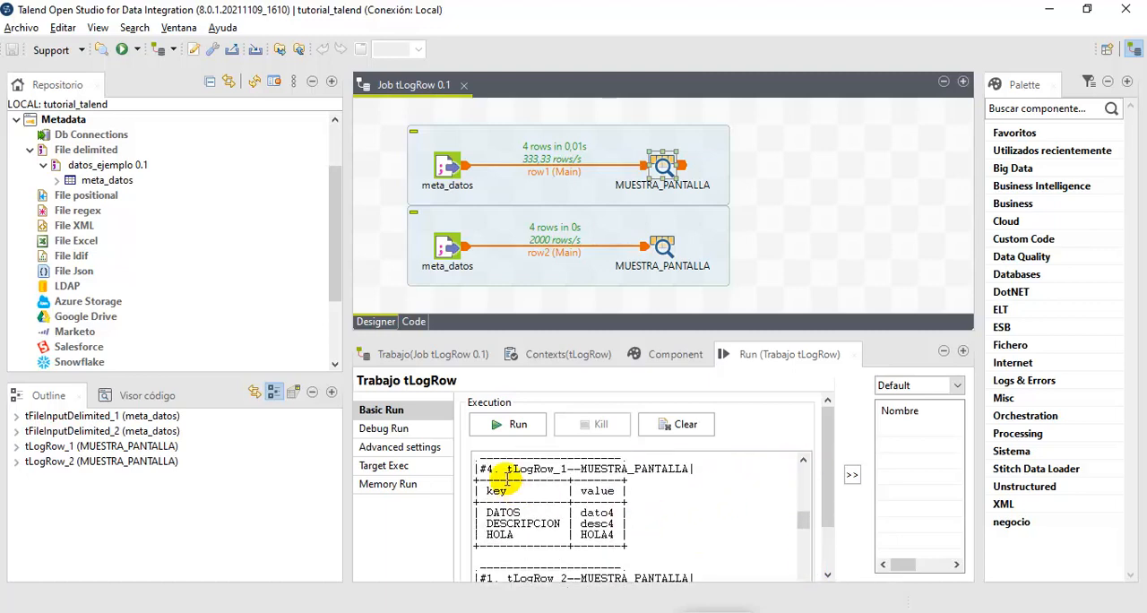
drag(567, 467, 506, 469)
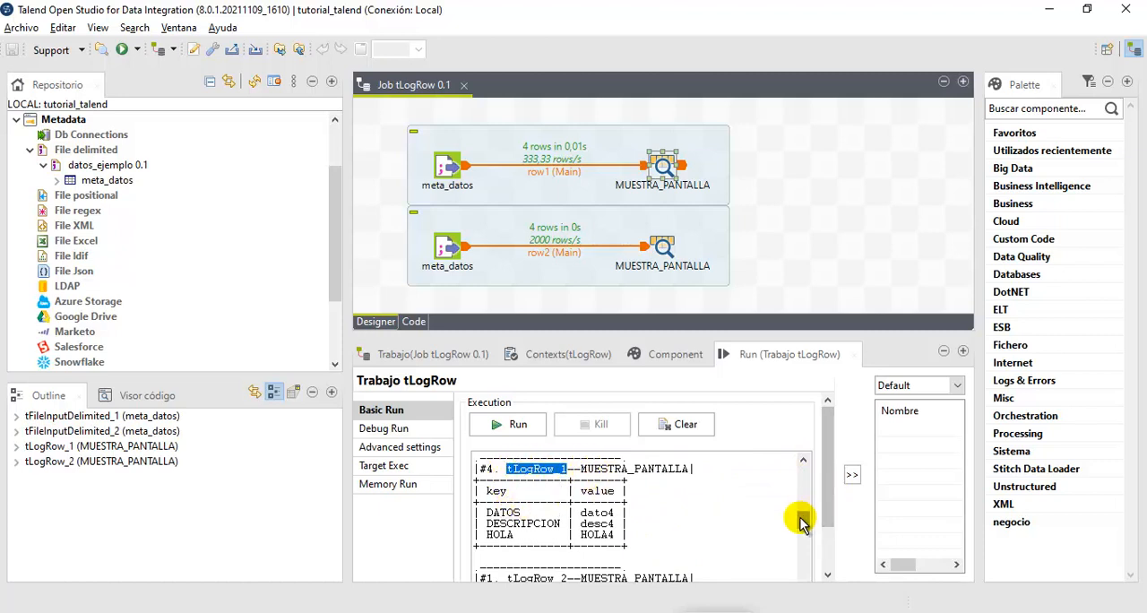
drag(802, 530, 801, 570)
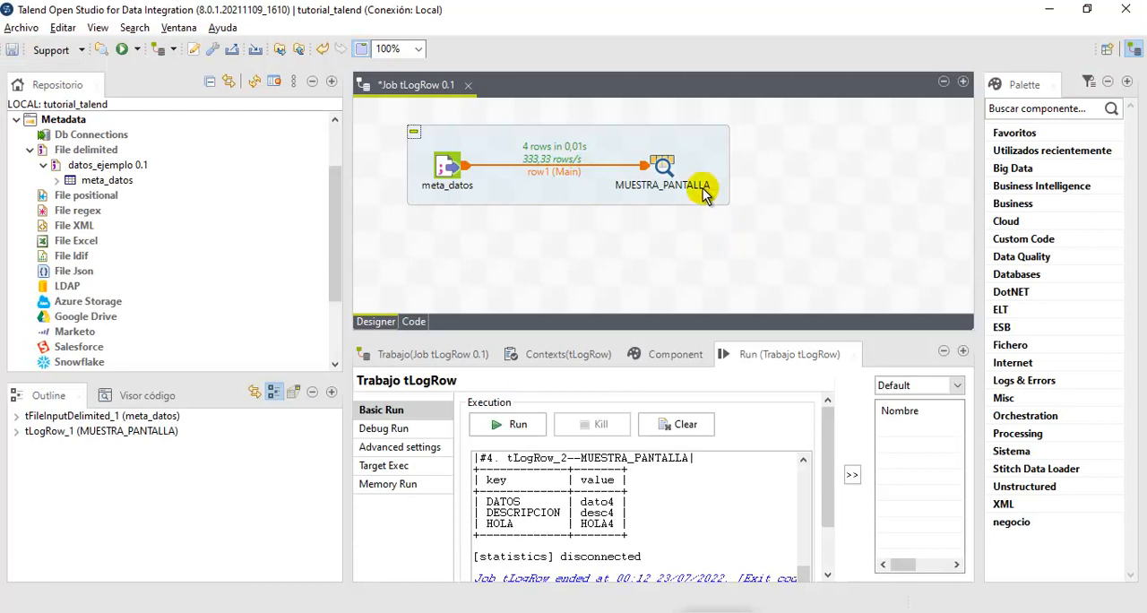
click(554, 612)
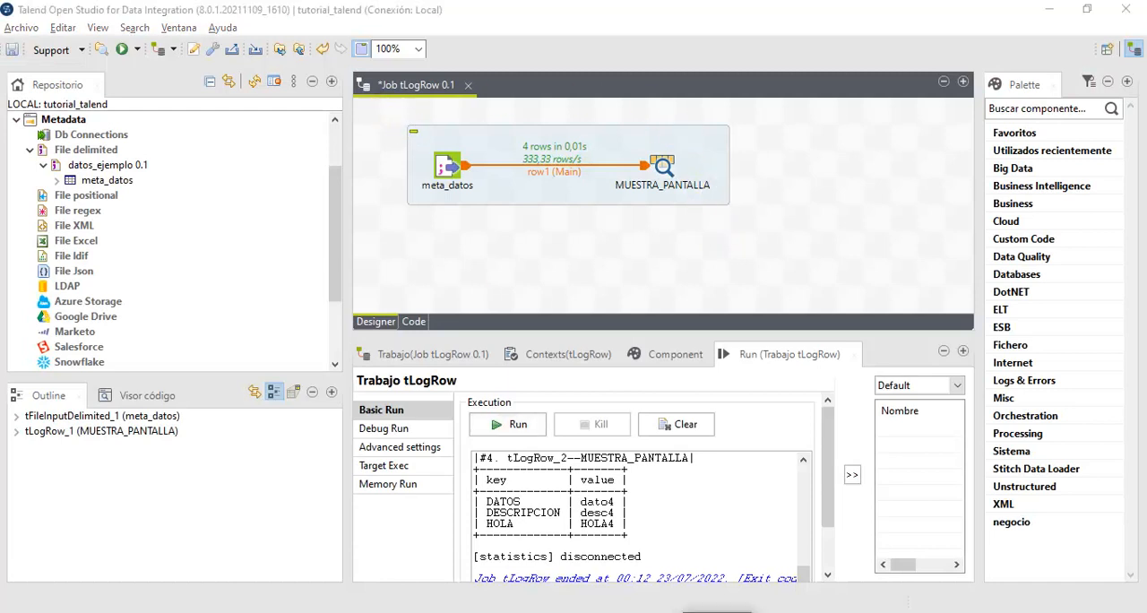
drag(634, 119, 730, 218)
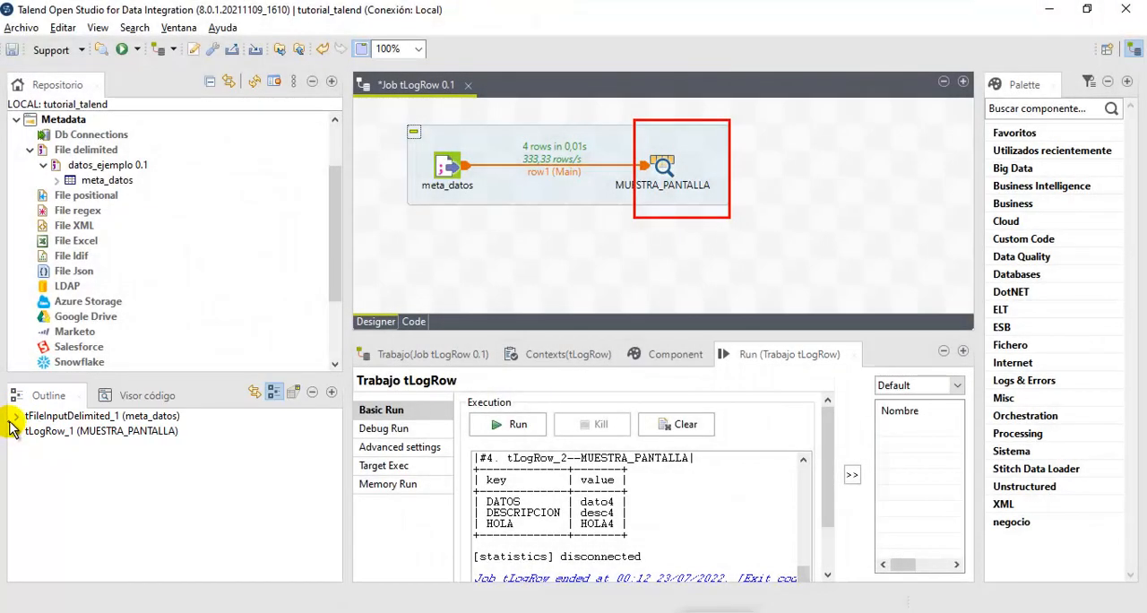
drag(10, 420, 190, 444)
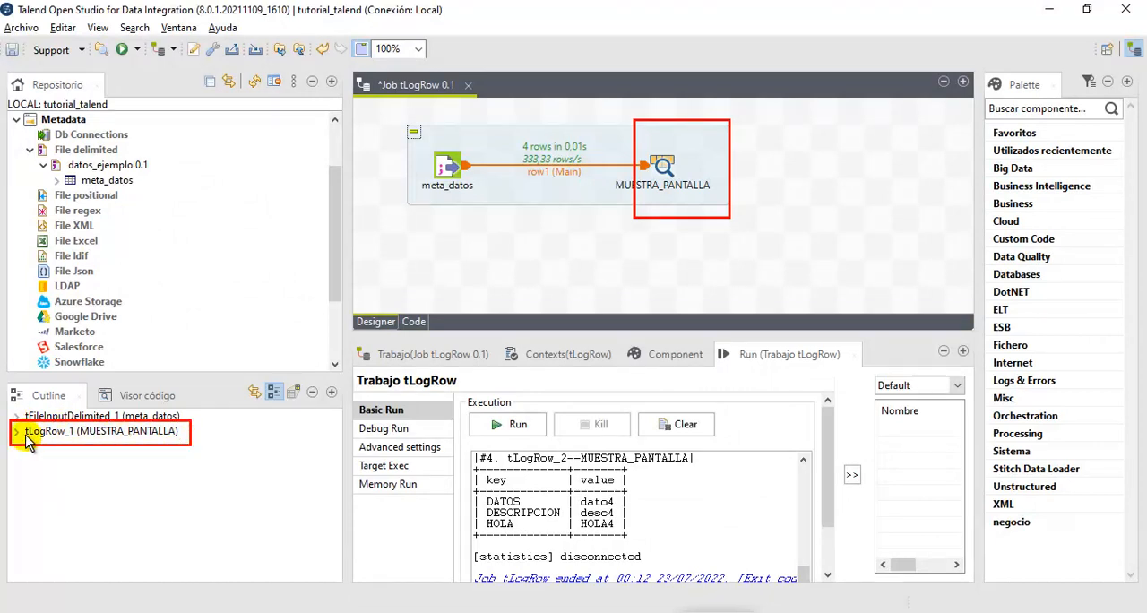
mouse_move(22, 422)
mouse_down()
mouse_move(75, 441)
mouse_move(187, 443)
mouse_up()
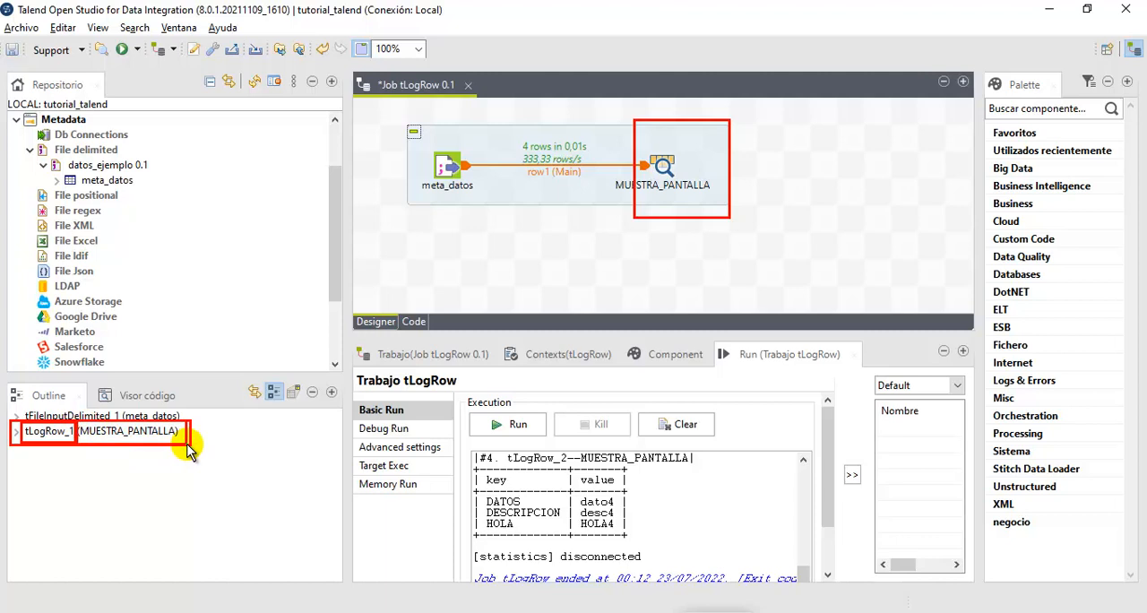
click(701, 610)
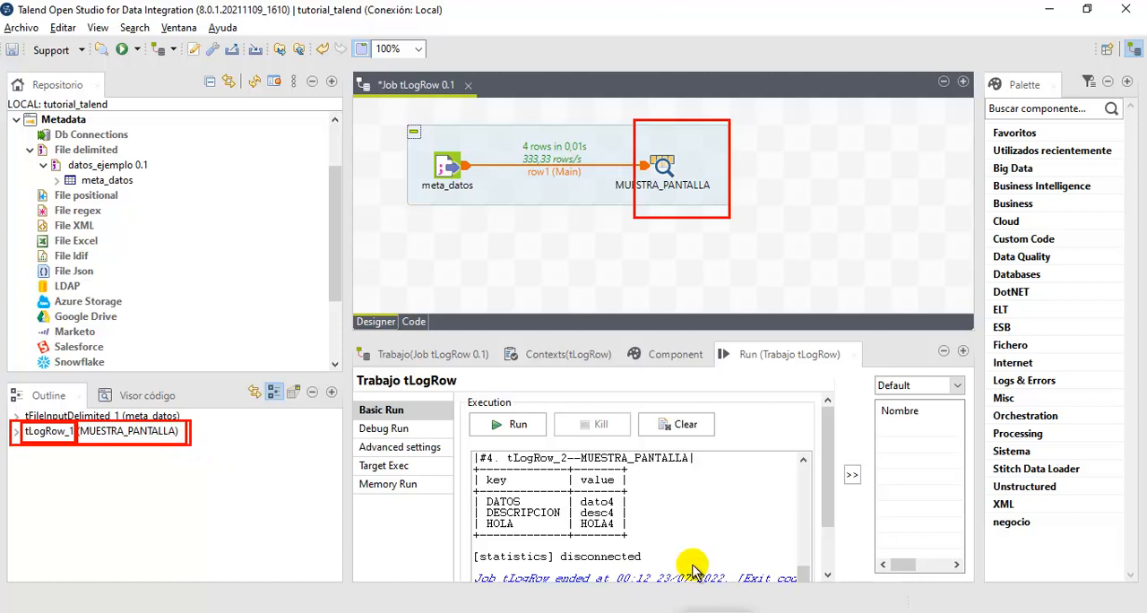
- Expand tLogRow_1 in the outline to view its return variables
click(16, 433)
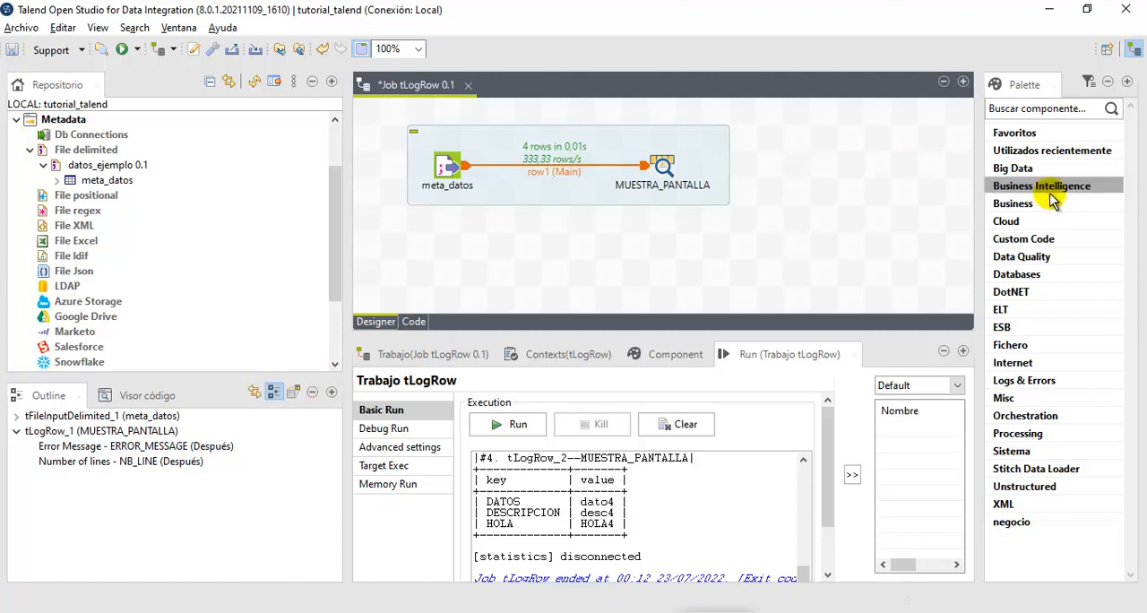
- Add a tMsgBox component from the Misc category to the canvas, beside the MUESTRA_PANTALLA subjob with a gap between them
click(1062, 398)
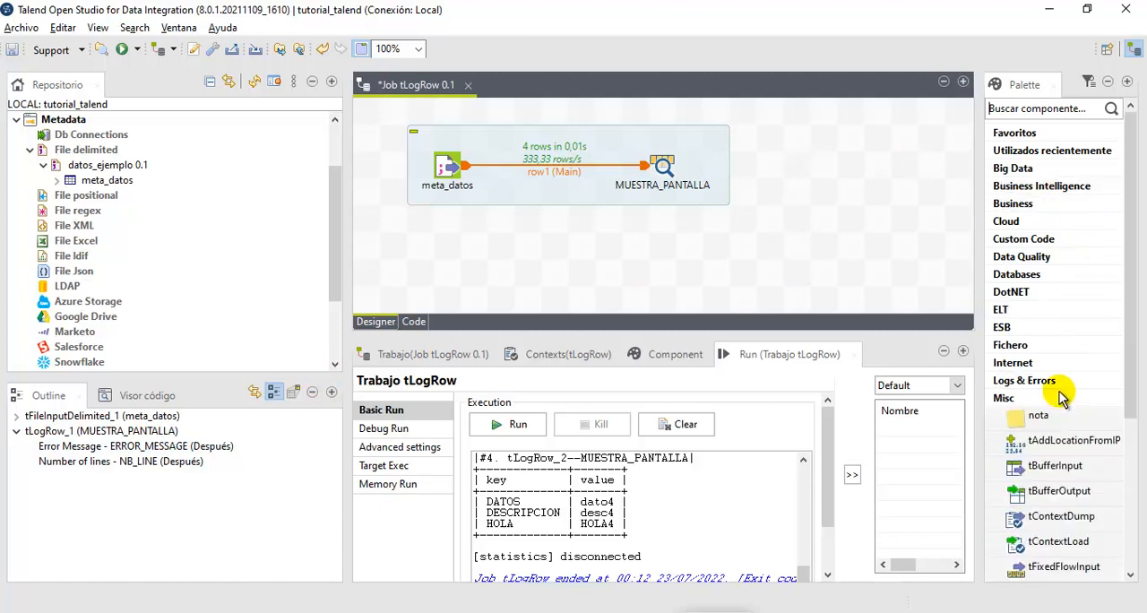
scroll(1030, 394, down, 5)
drag(1044, 392, 788, 167)
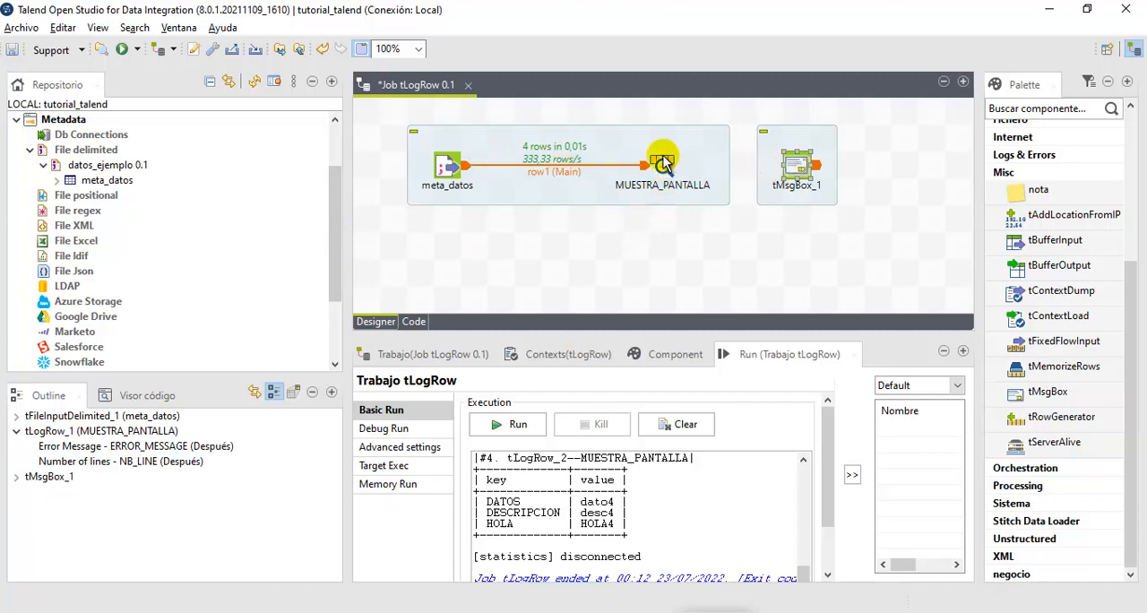
drag(790, 166, 817, 172)
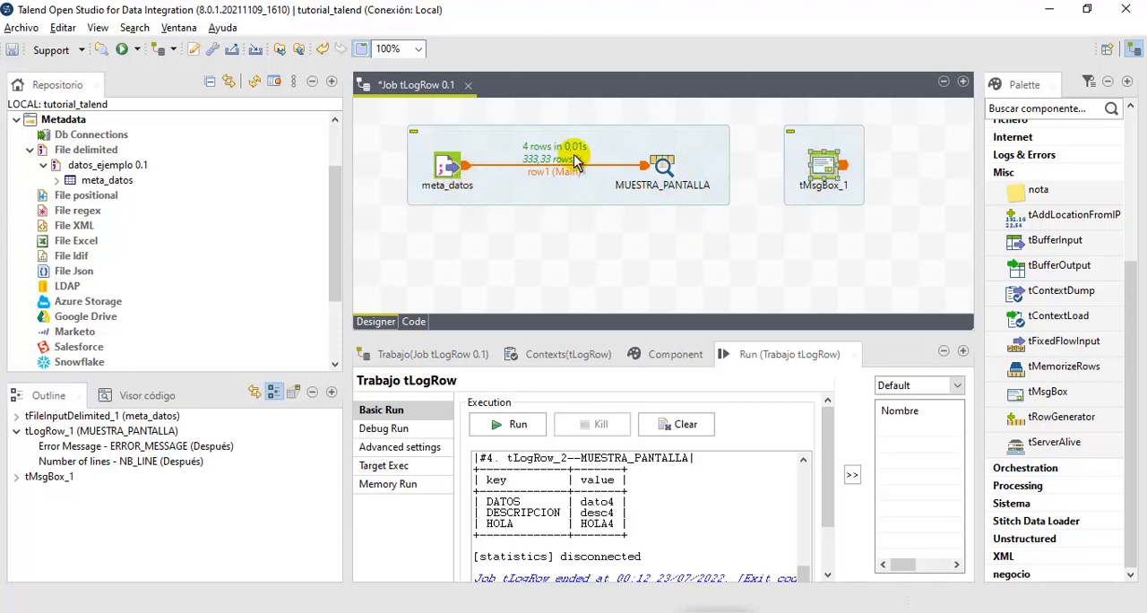
click(663, 168)
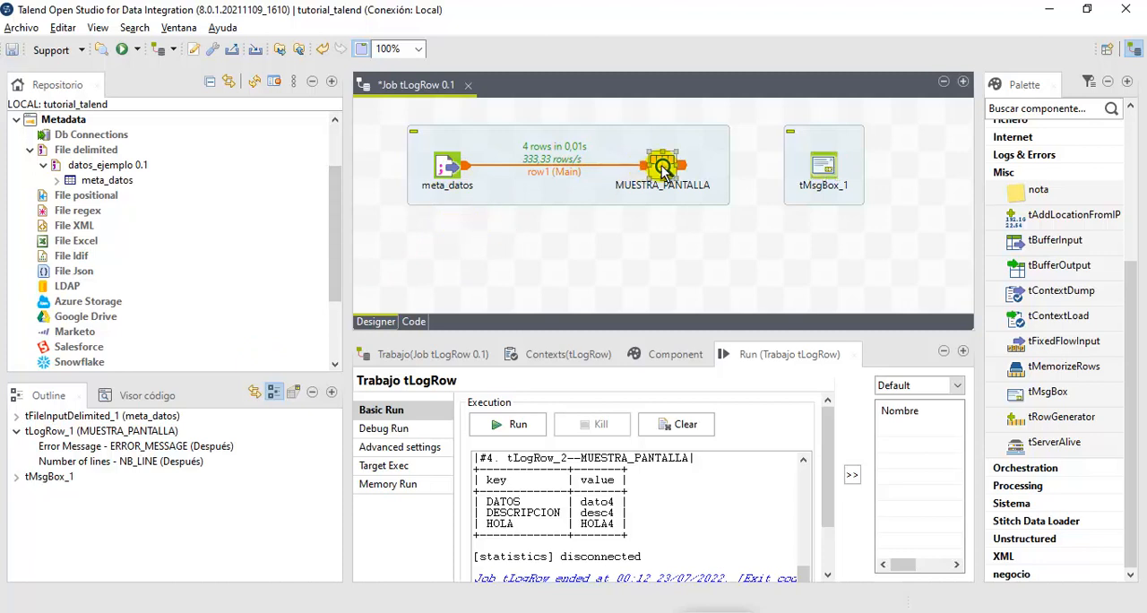
right_click(663, 170)
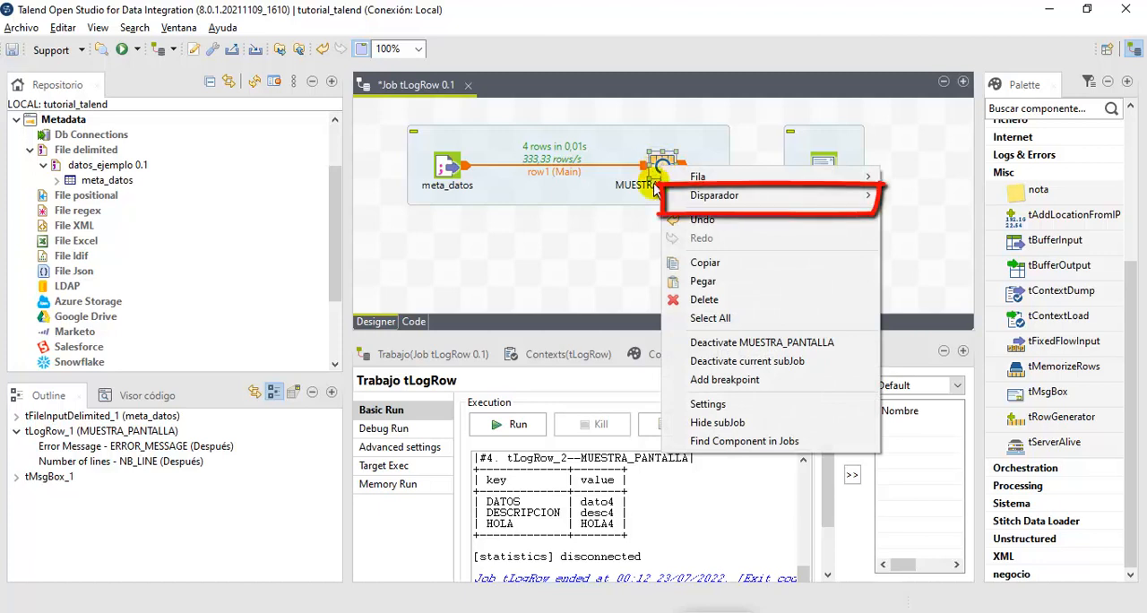
mouse_move(714, 183)
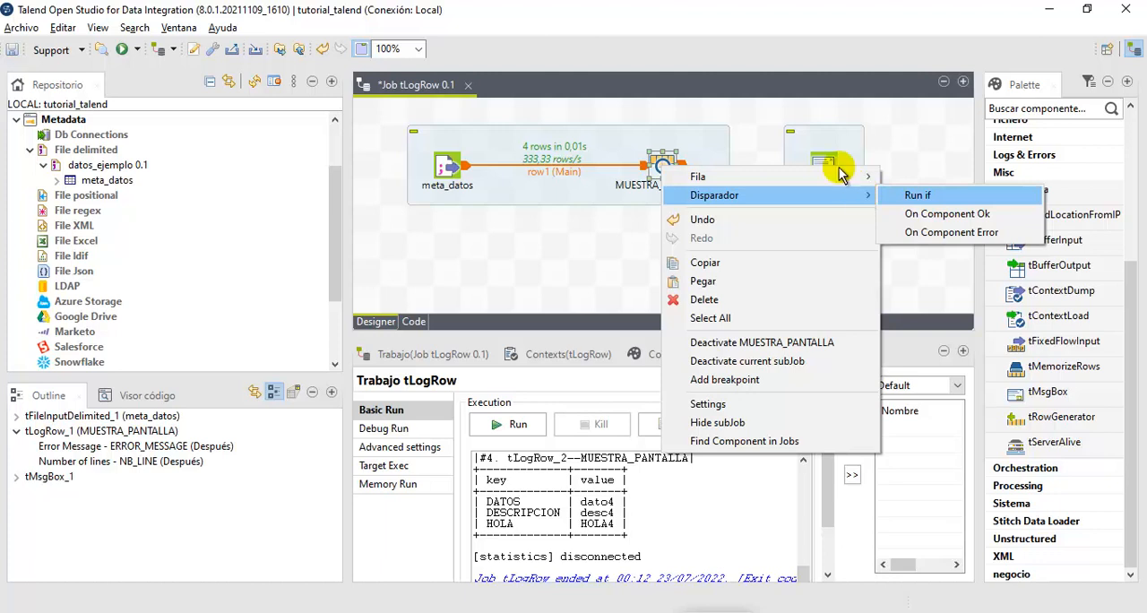
click(757, 154)
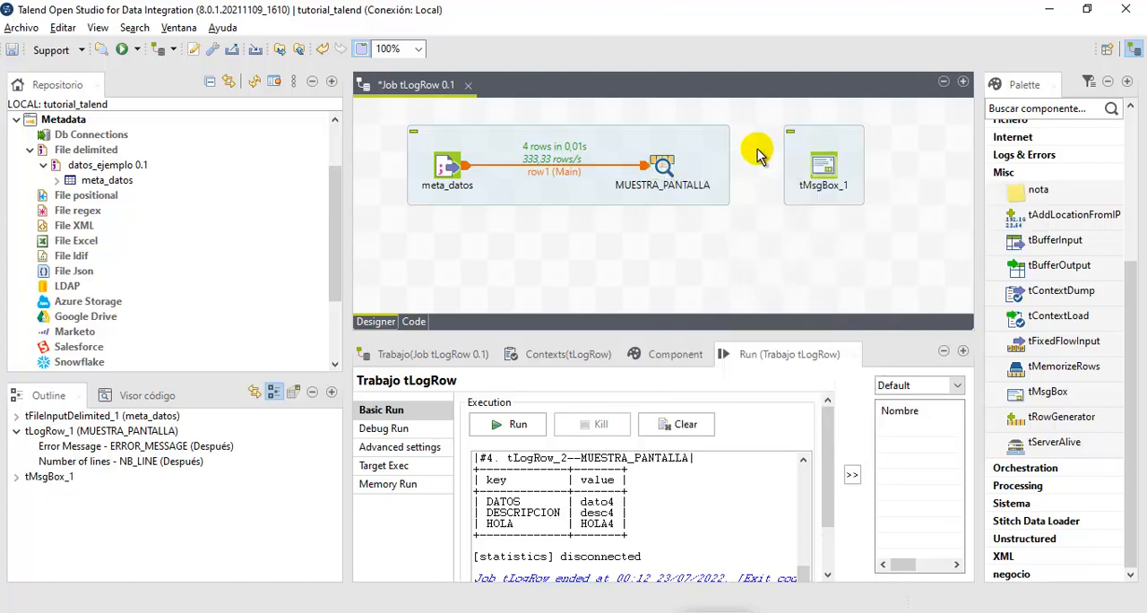
- Connect MUESTRA_PANTALLA to tMsgBox_1 with an On Component Ok trigger
click(661, 168)
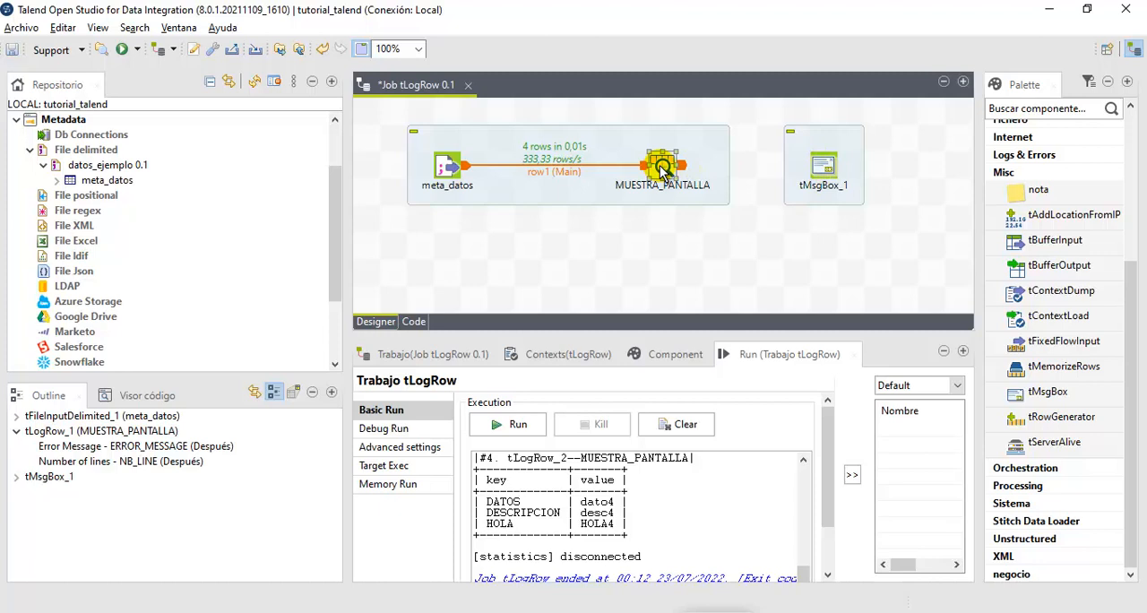
right_click(661, 169)
mouse_move(806, 195)
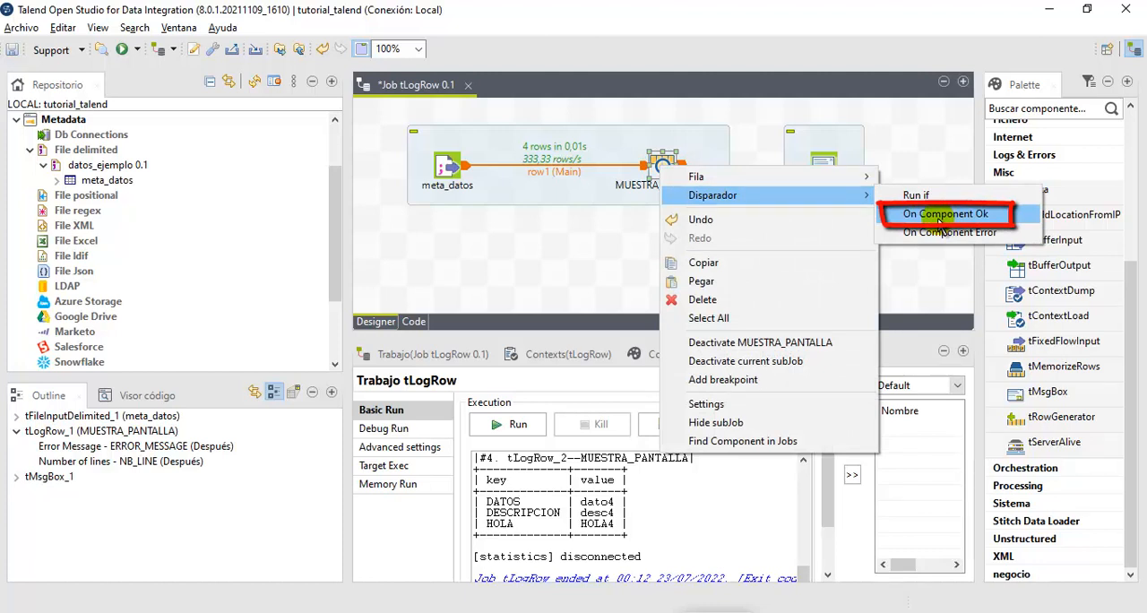
click(937, 218)
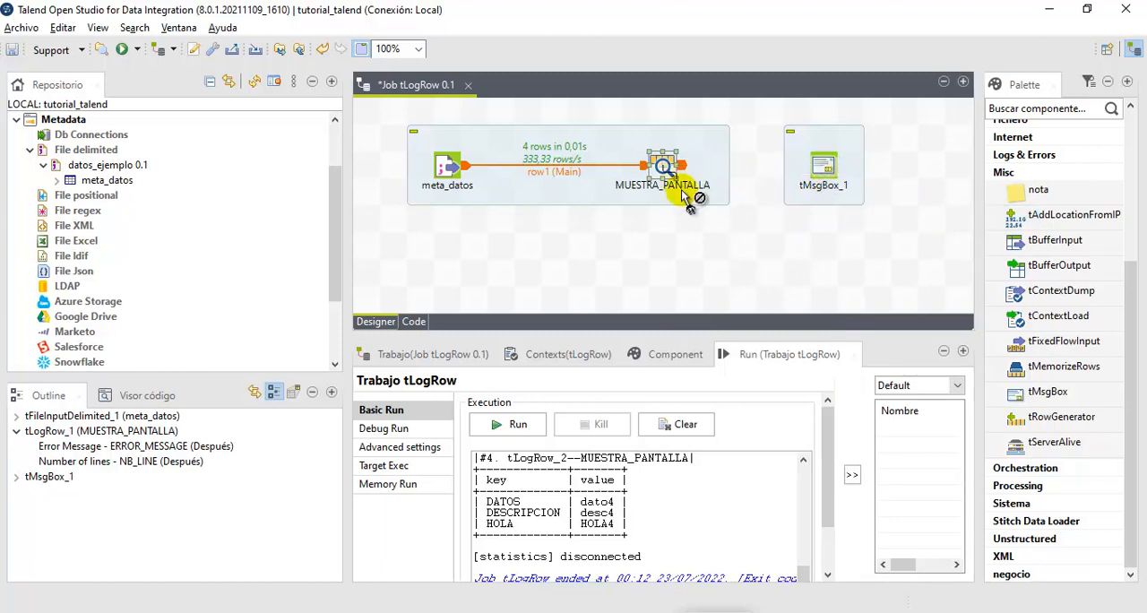
click(826, 174)
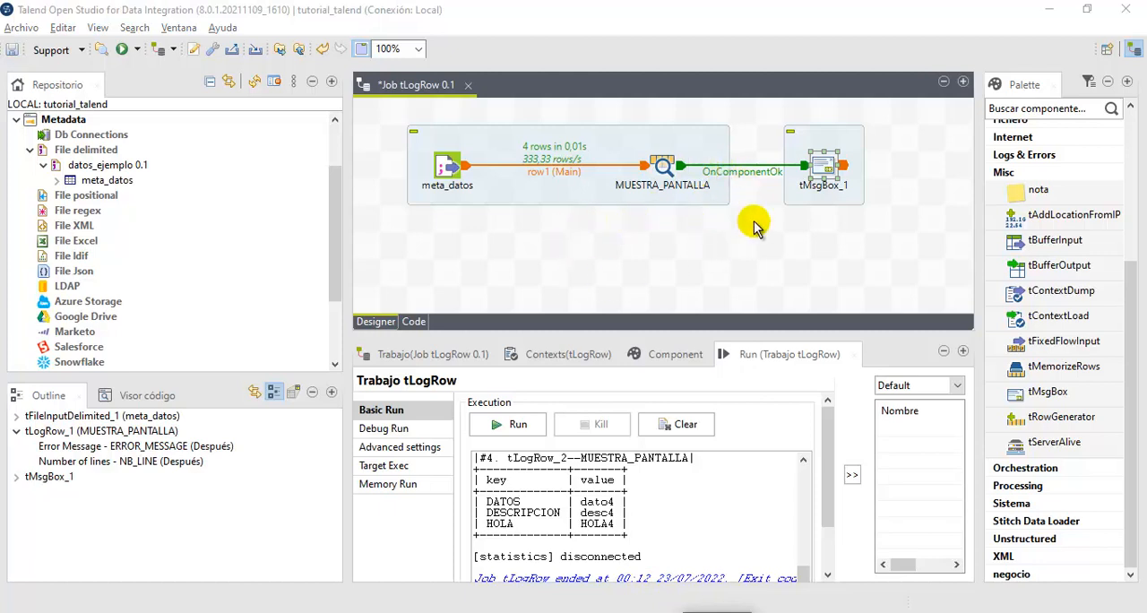
- Replace the message of tMsgBox_1 with the unquoted number 1234 and save the job
double_click(826, 170)
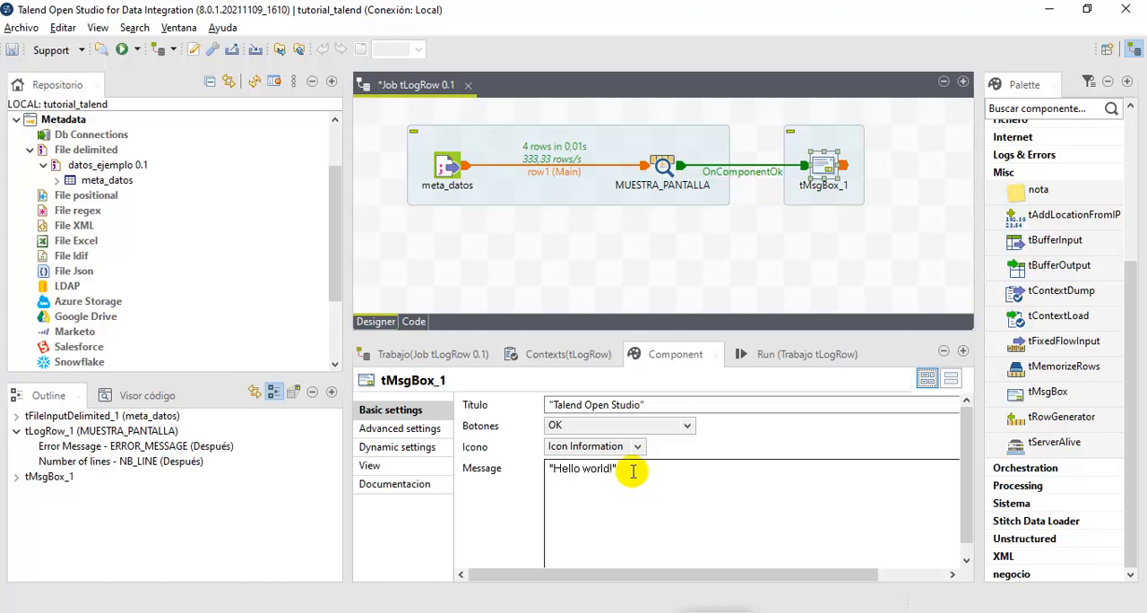
drag(629, 472, 525, 464)
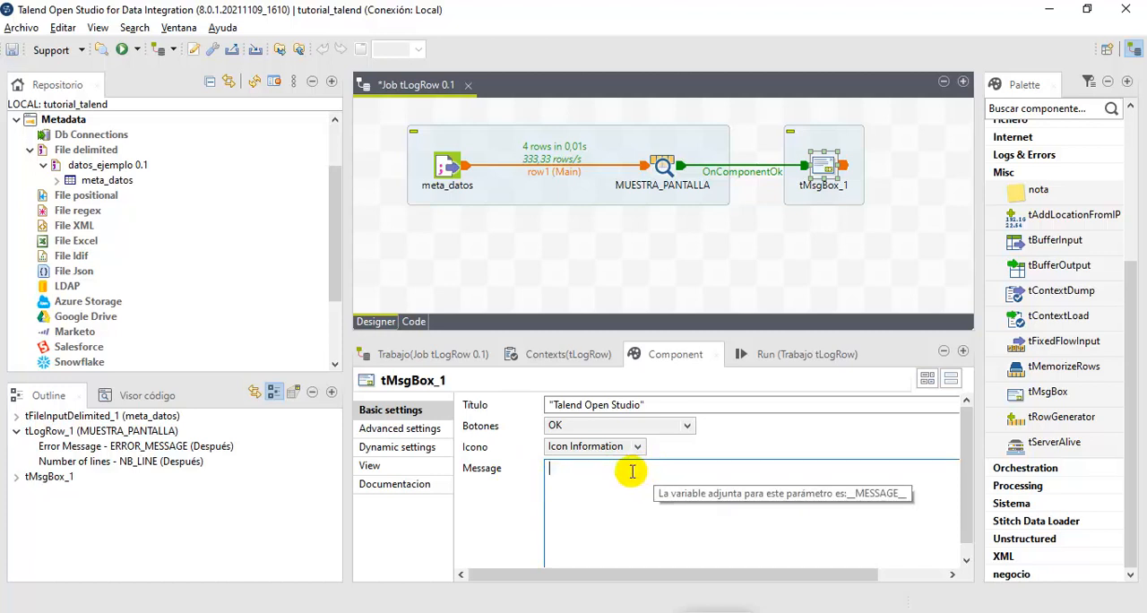
text(1234)
key(ctrl+s)
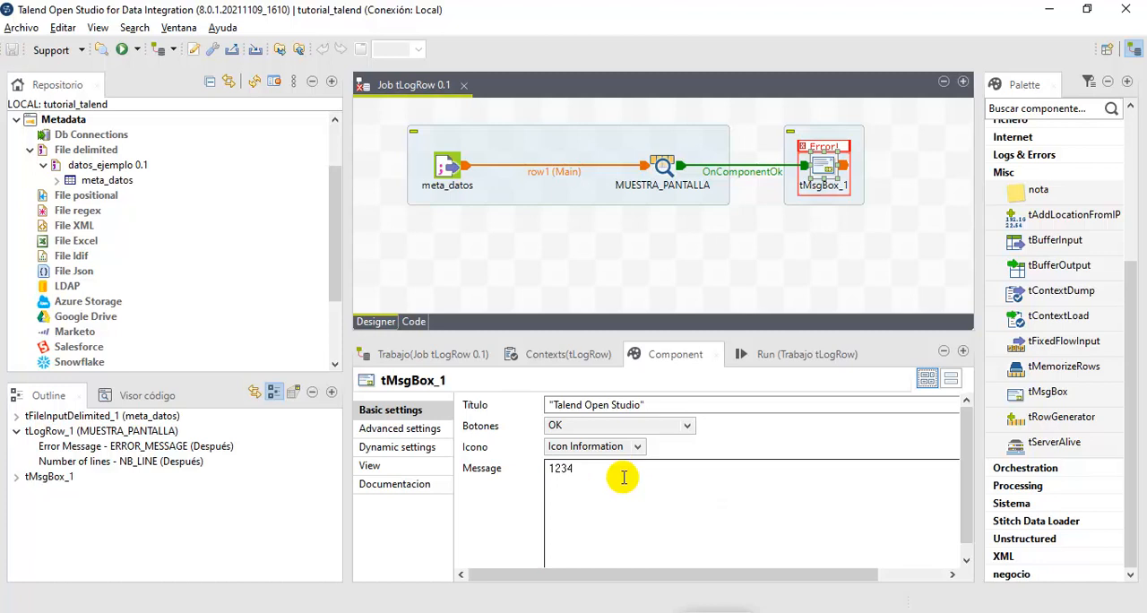
- Try to run the job with the numeric message and dismiss the error dialog
click(776, 354)
click(478, 425)
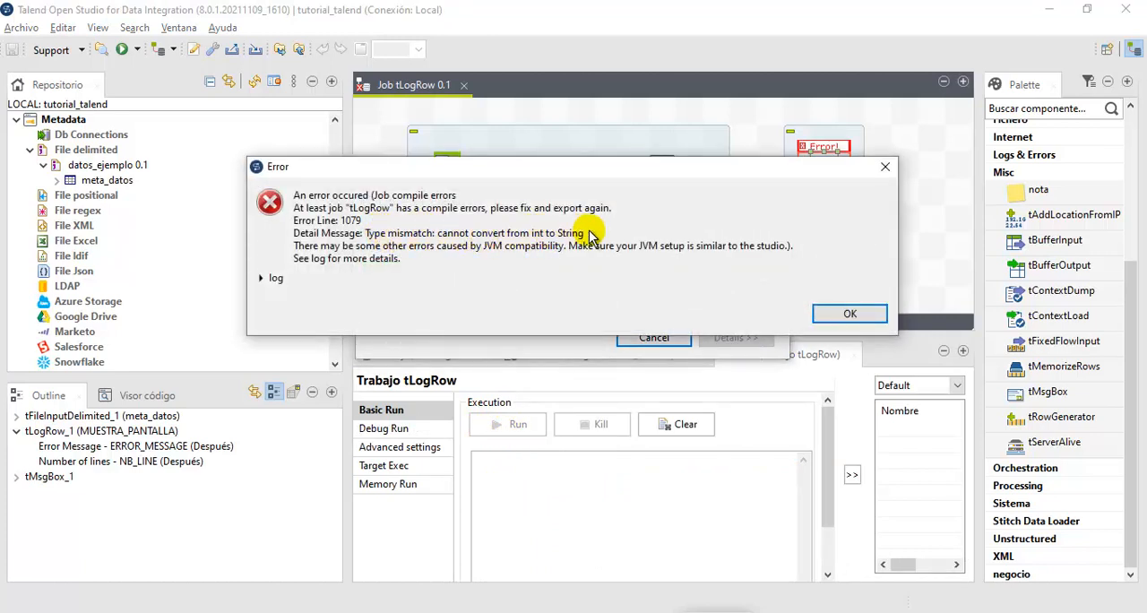
click(849, 314)
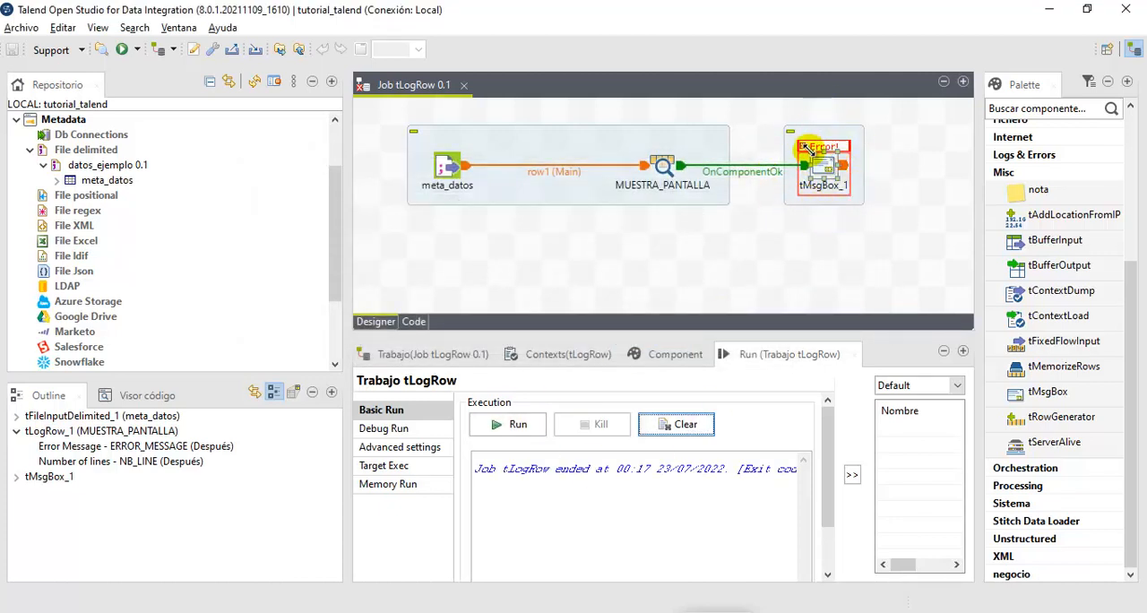
- Replace the message of tMsgBox_1 with the quoted text "Hola mundo"
click(829, 170)
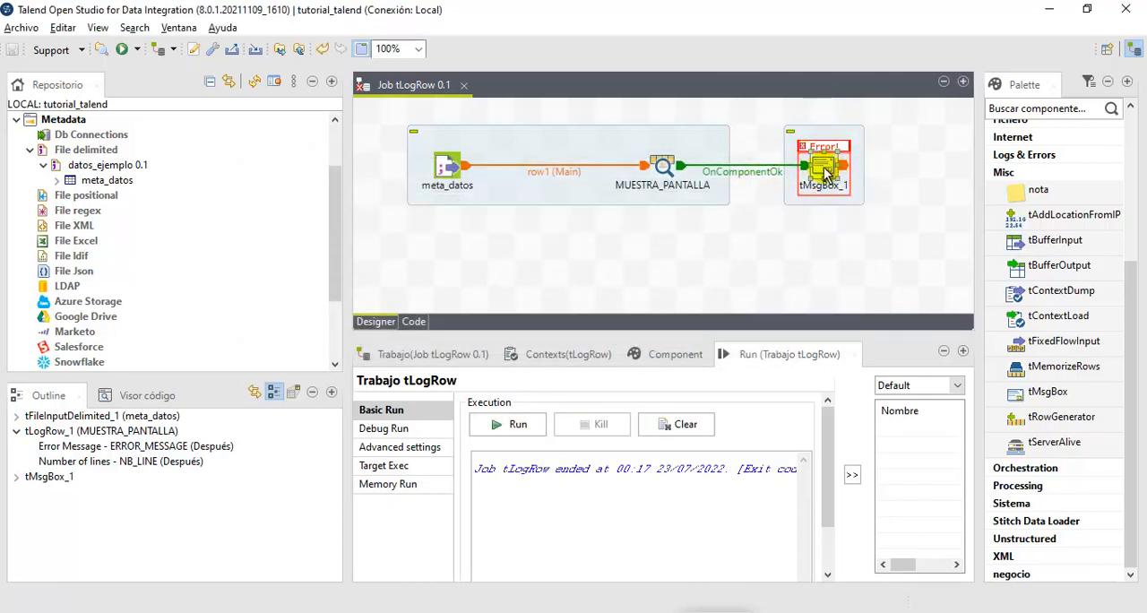
click(678, 355)
drag(583, 468, 472, 475)
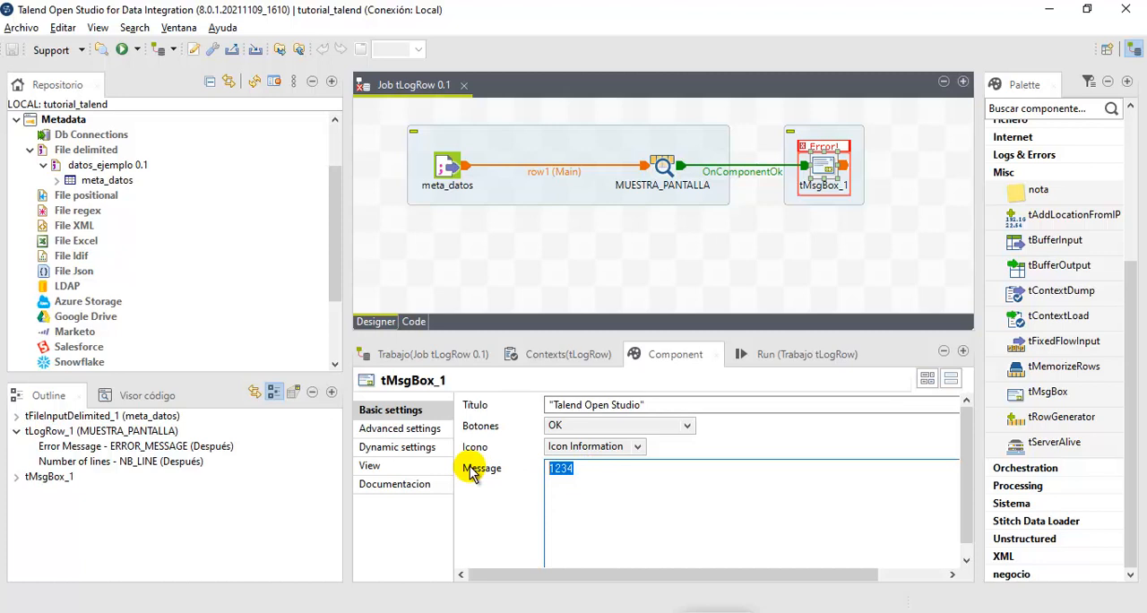
text(")
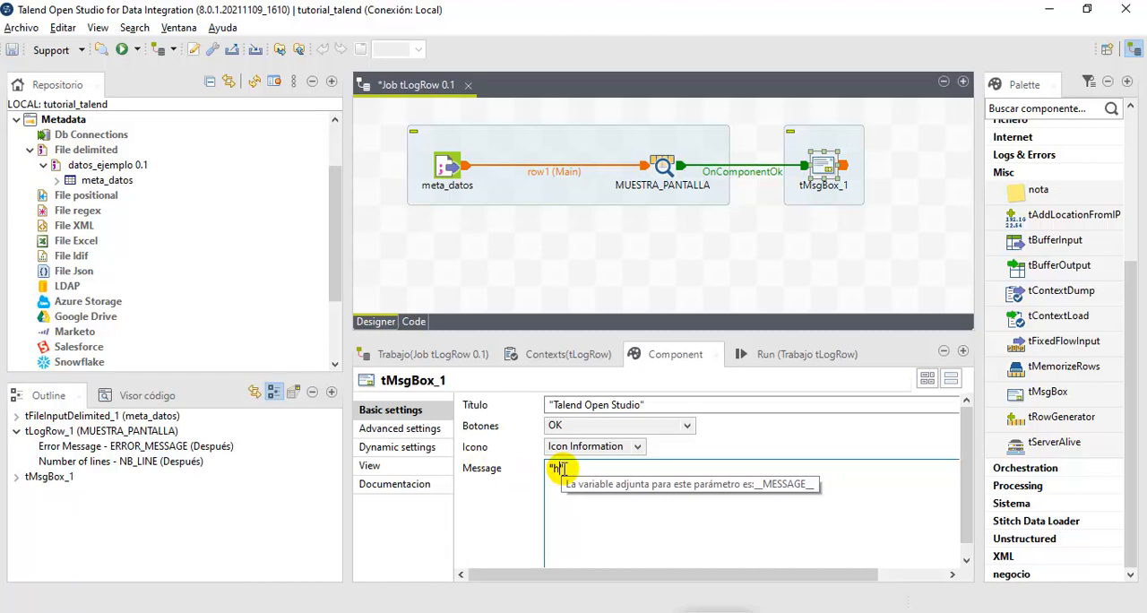
text(Hola mundo)
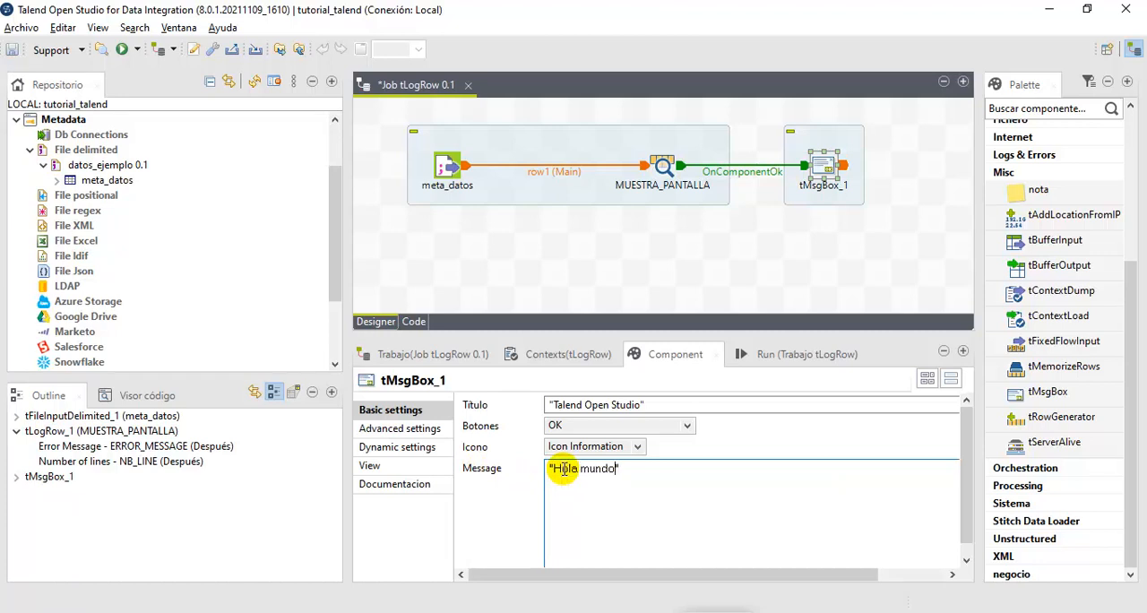
- Run the job with the "Hola mundo" message, move the message box aside and review the console output from its start
click(751, 353)
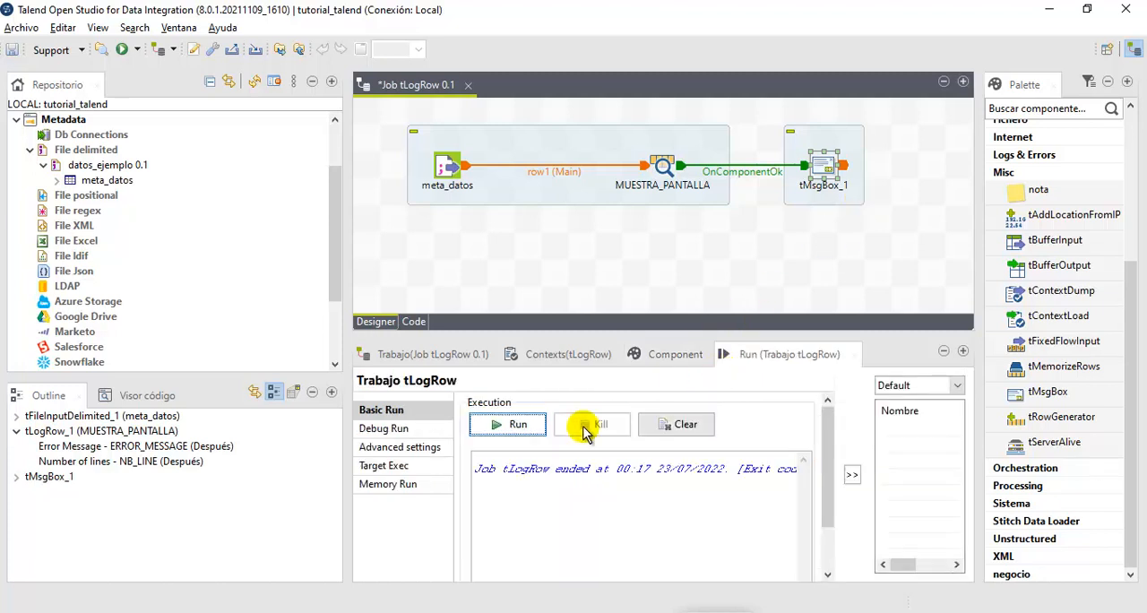
click(538, 433)
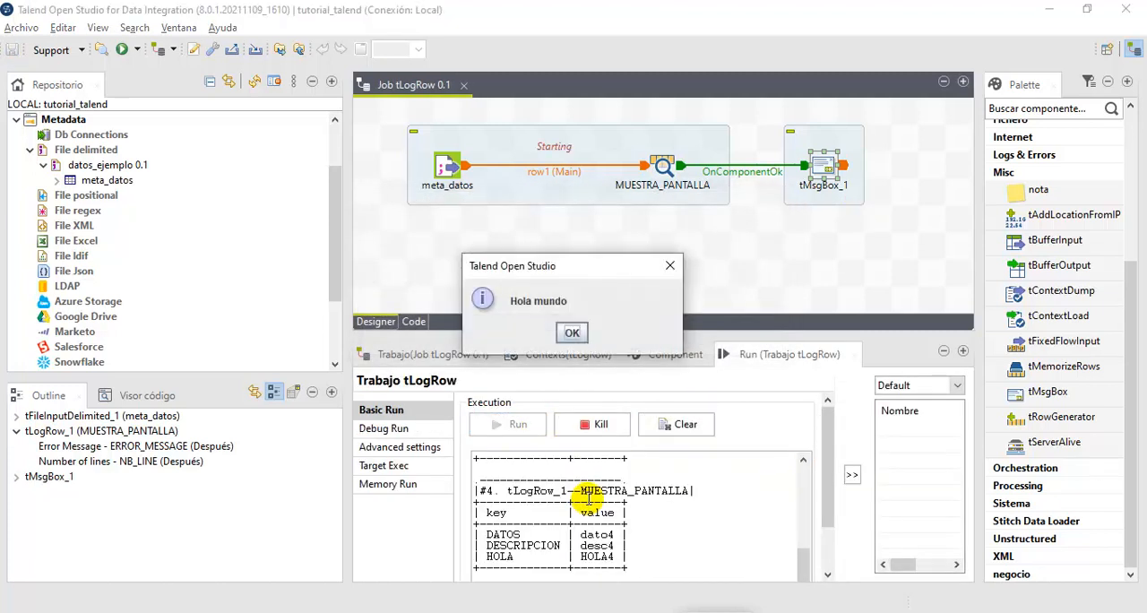
drag(587, 266, 800, 218)
click(809, 569)
drag(809, 567, 798, 400)
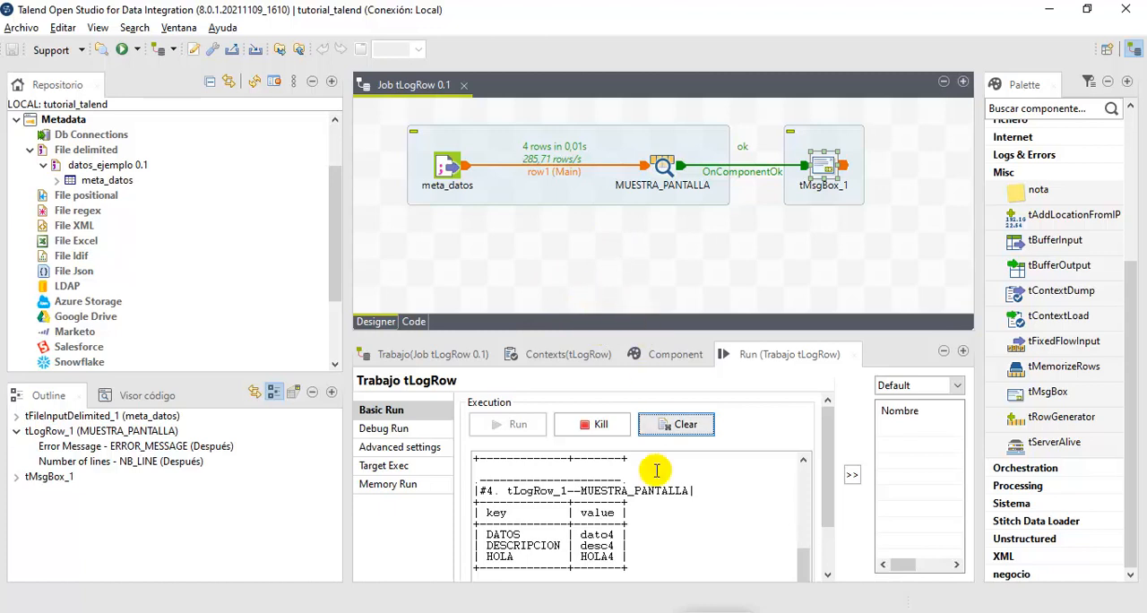
drag(809, 556, 802, 433)
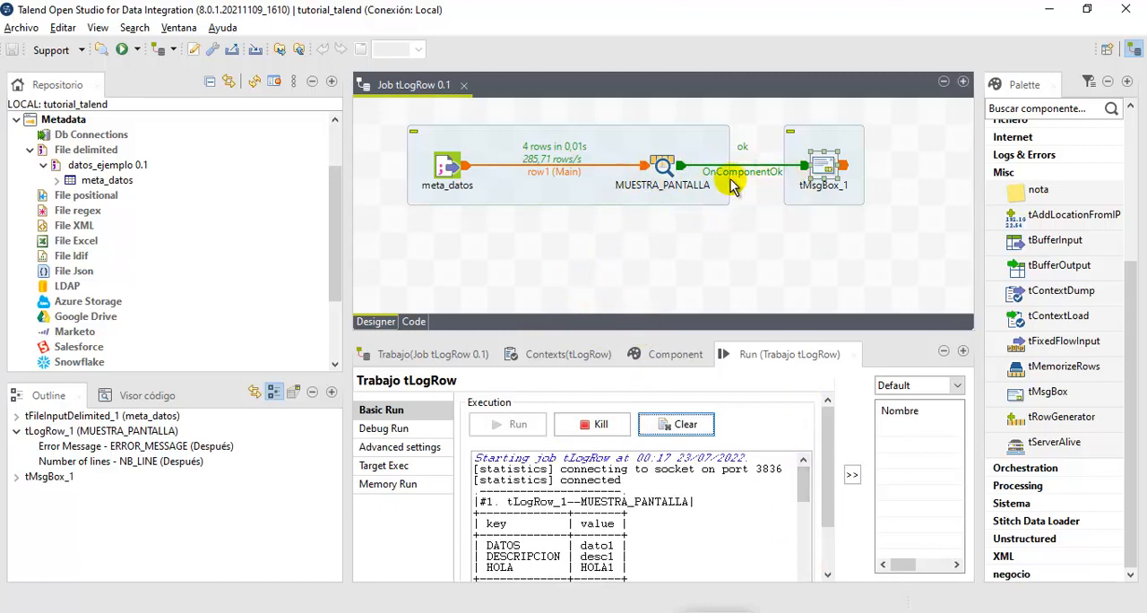
- Stop the running job, run it again and dismiss the message box after moving it off the flow
click(587, 425)
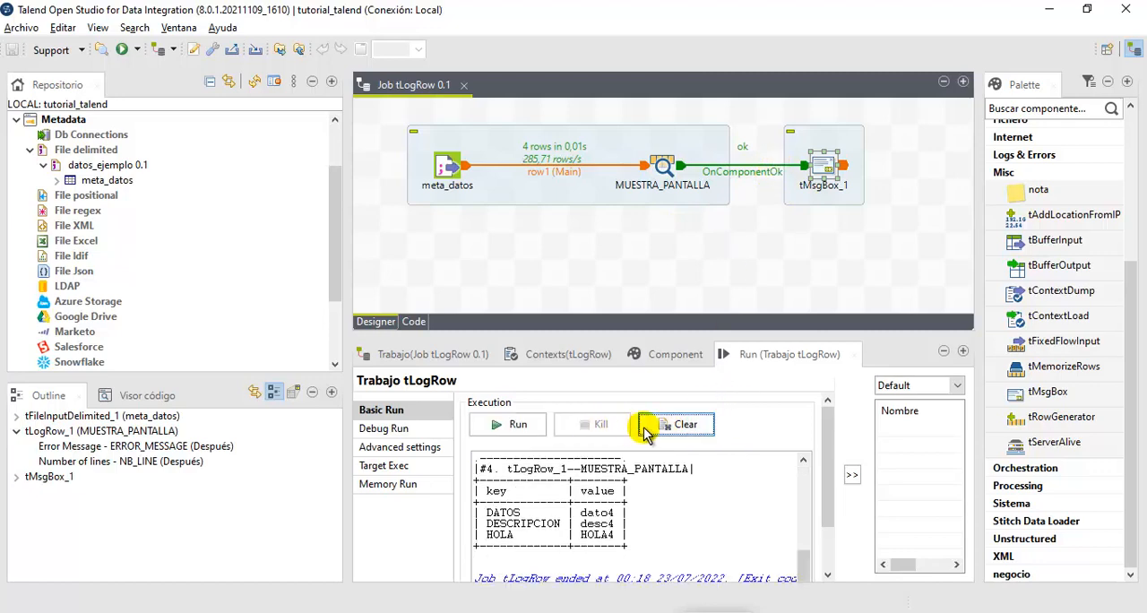
click(517, 430)
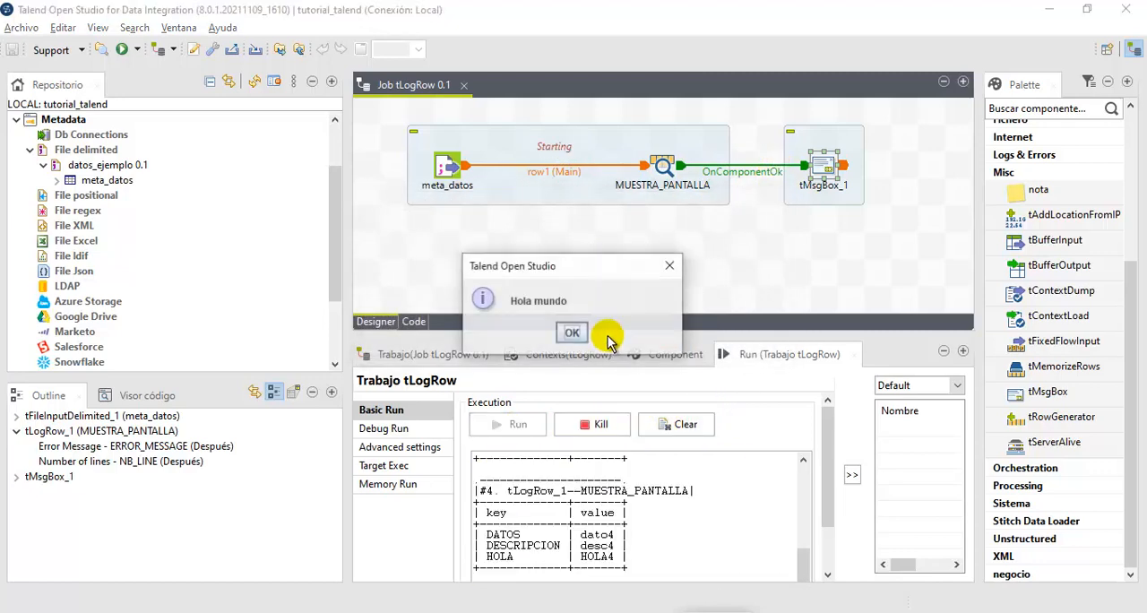
drag(561, 273, 691, 206)
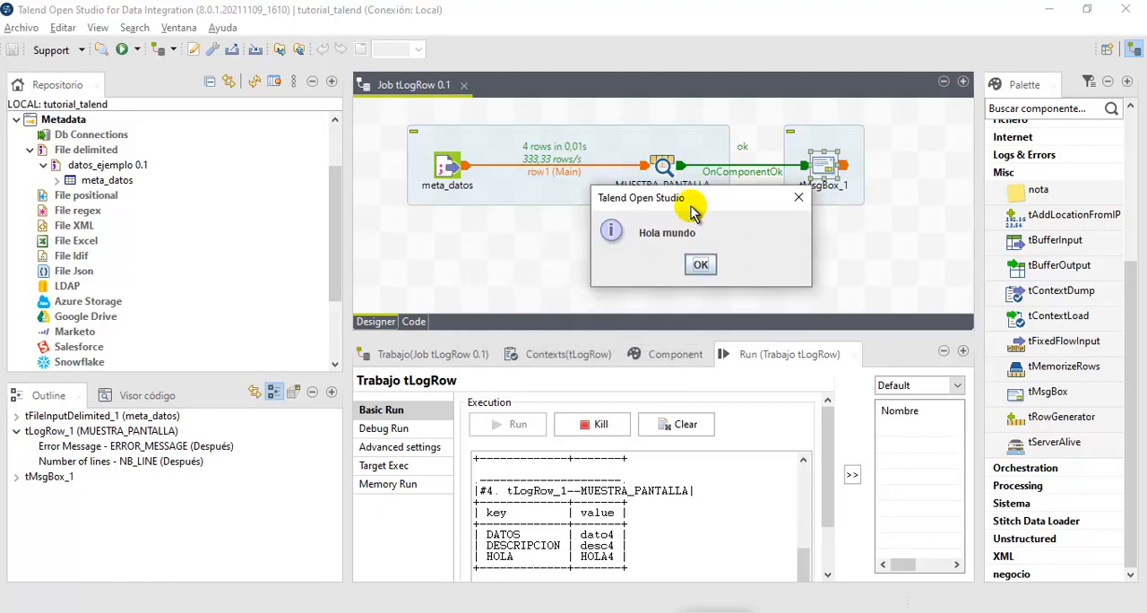
click(700, 265)
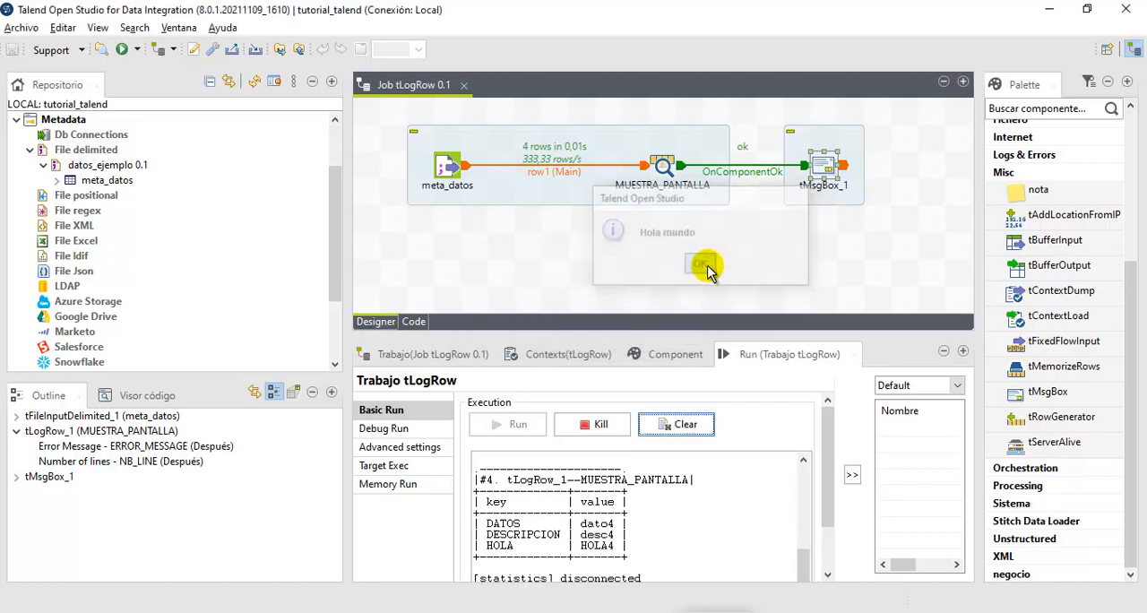
- Replace the message of tMsgBox_1 with the Number of lines (NB_LINE) return variable of tLogRow_1
double_click(819, 173)
drag(653, 470, 523, 472)
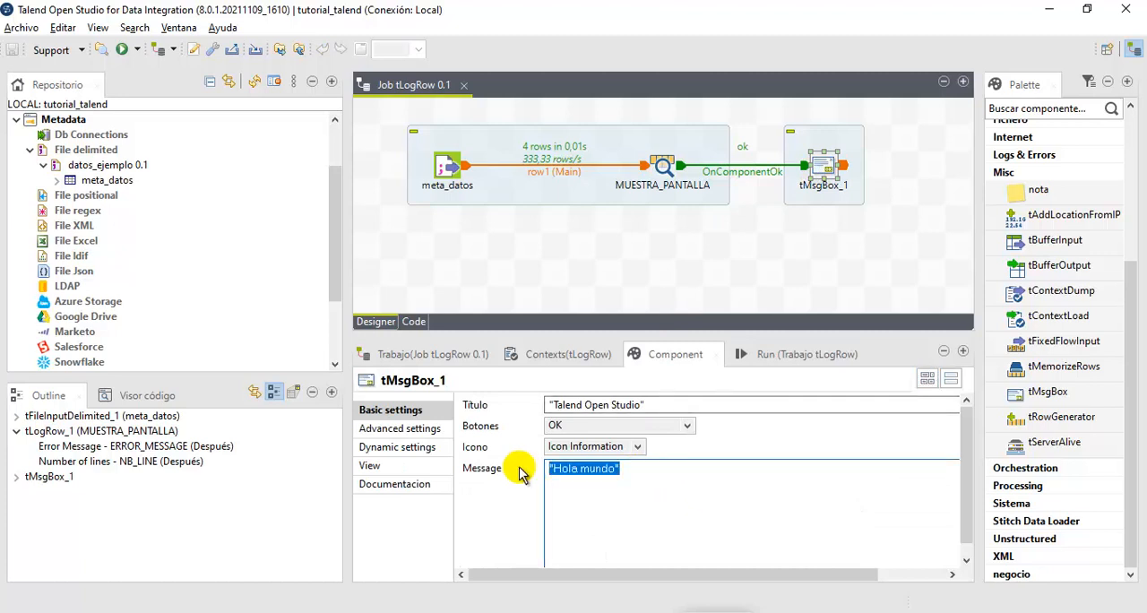
key(Delete)
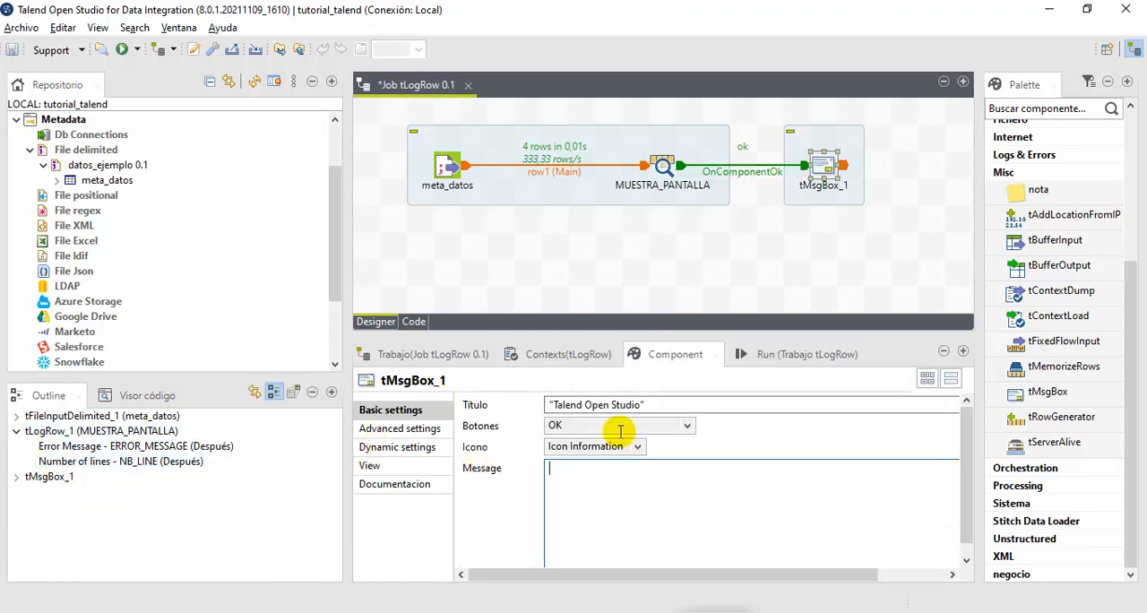
drag(134, 446, 632, 484)
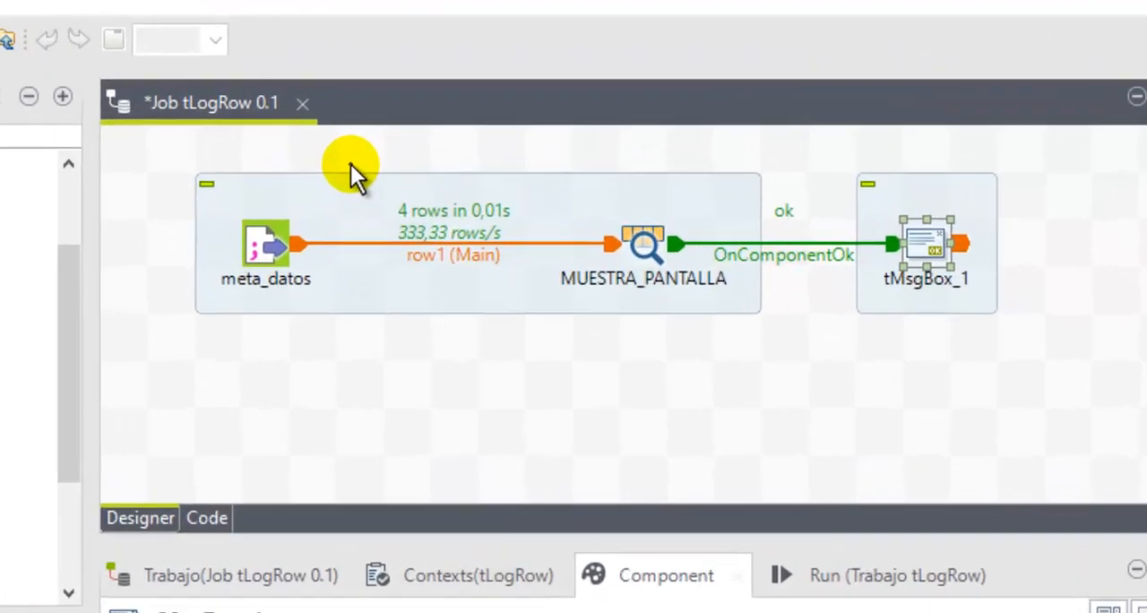
drag(479, 124, 591, 159)
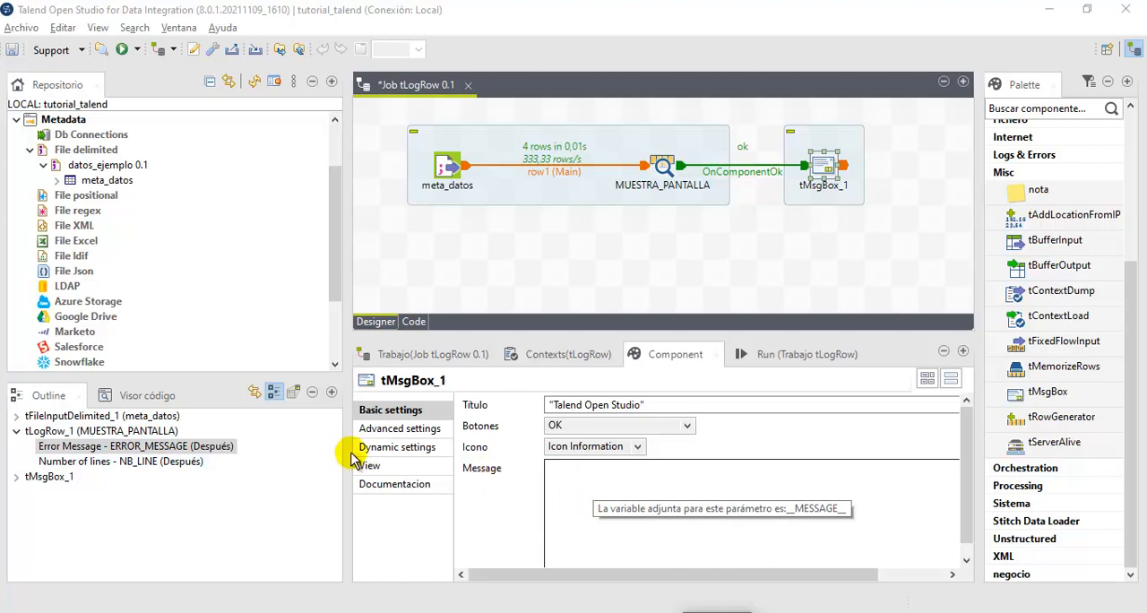
drag(77, 461, 40, 436)
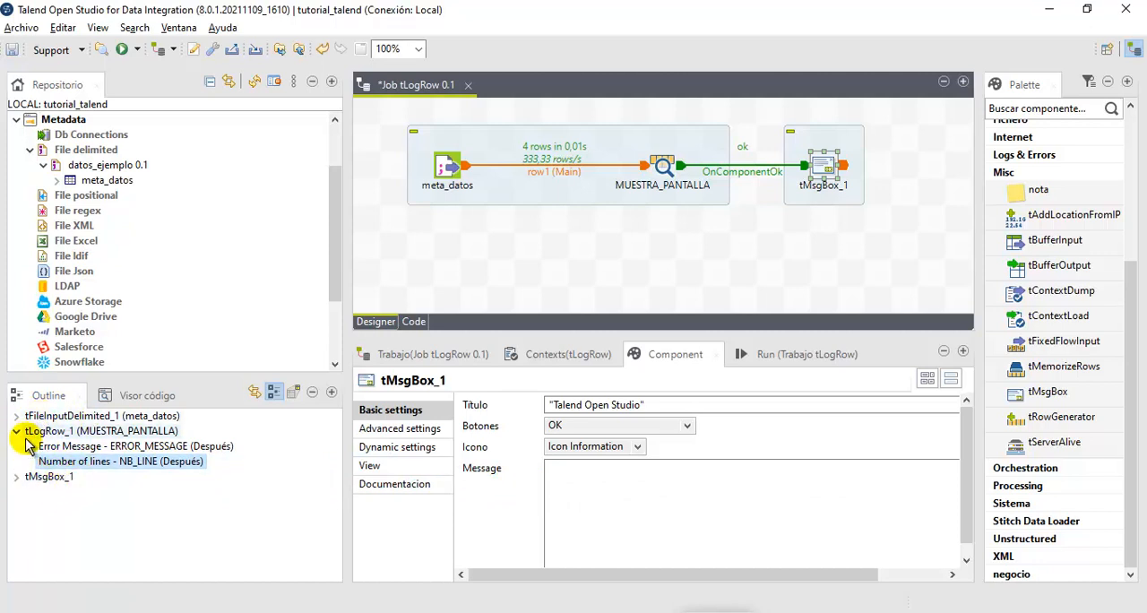
drag(51, 468, 596, 502)
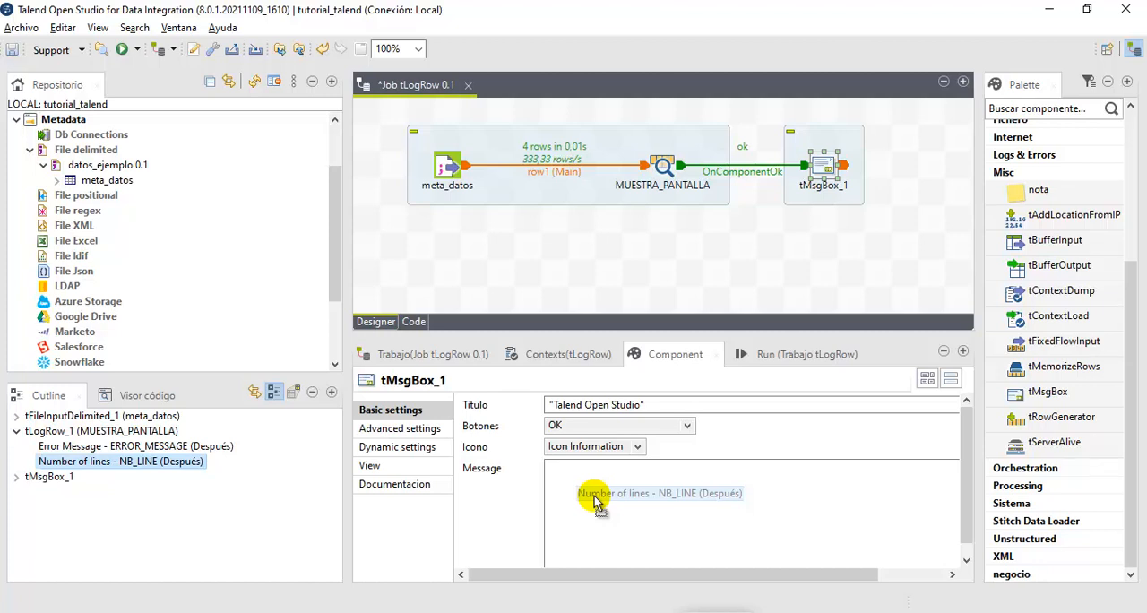
drag(595, 496, 594, 493)
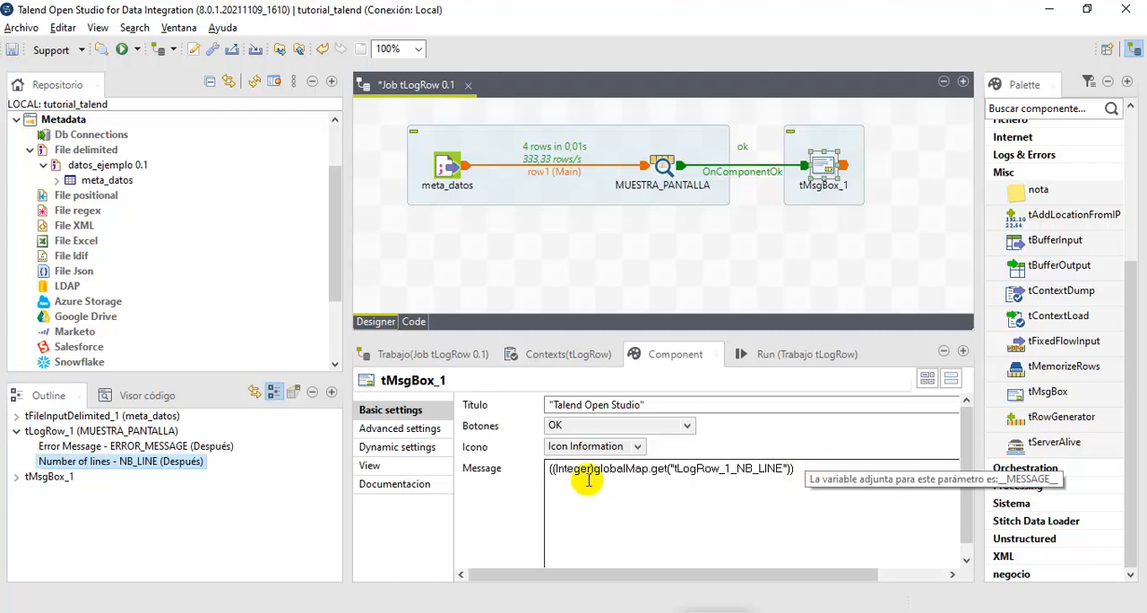
- Try to run the job with the Integer-cast NB_LINE message and dismiss the error dialog
click(761, 358)
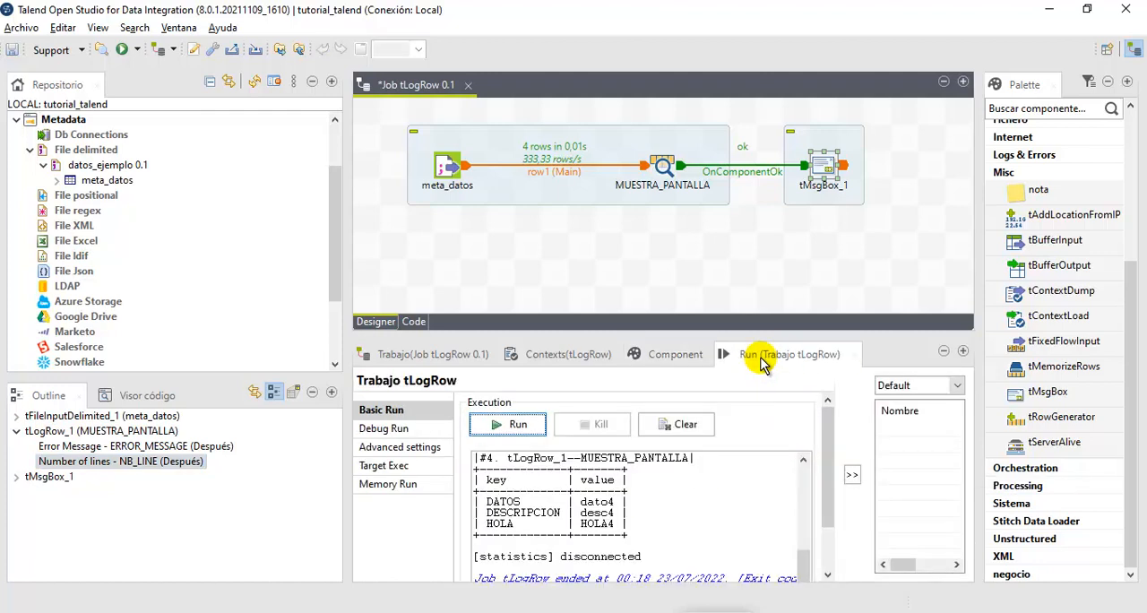
click(504, 424)
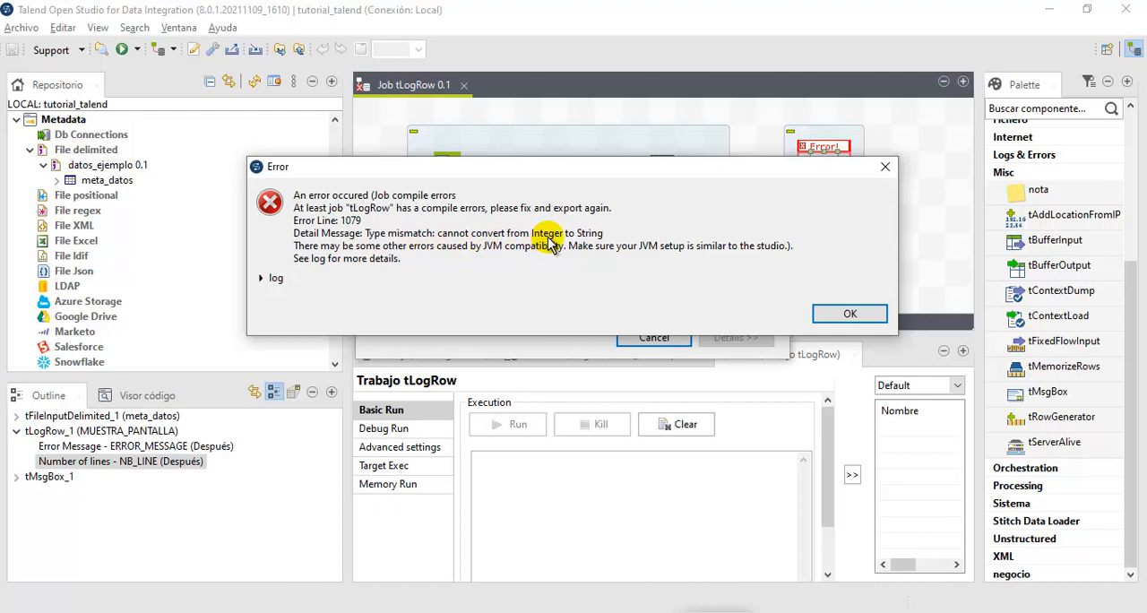
click(826, 321)
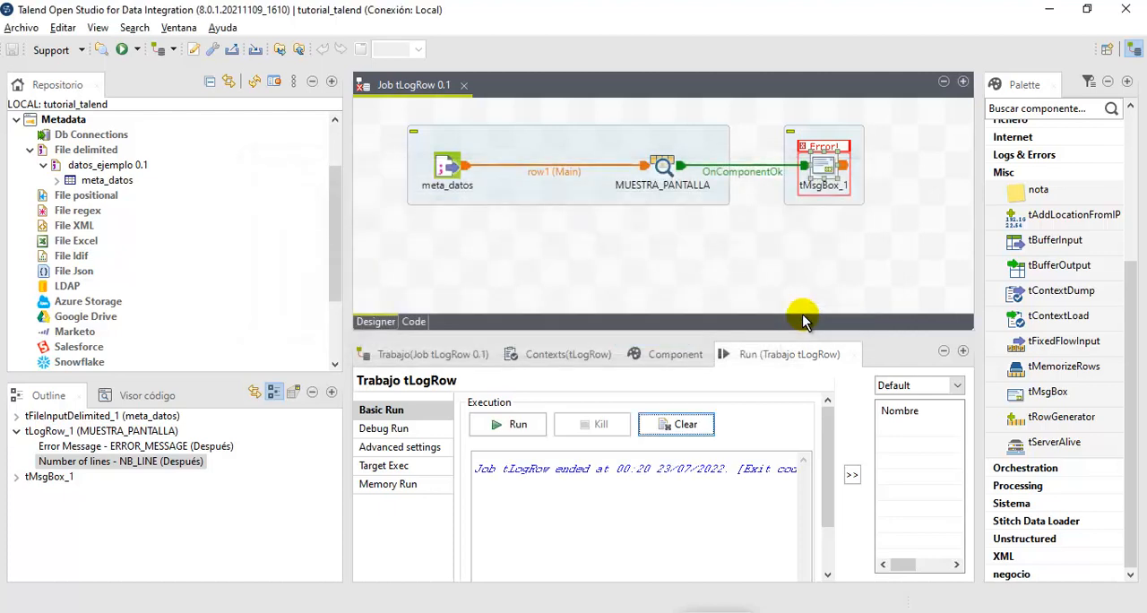
- Remove the Integer cast and its outer parentheses from the tMsgBox_1 message, leaving globalMap.get("tLogRow_1_NB_LINE")
click(676, 360)
click(820, 168)
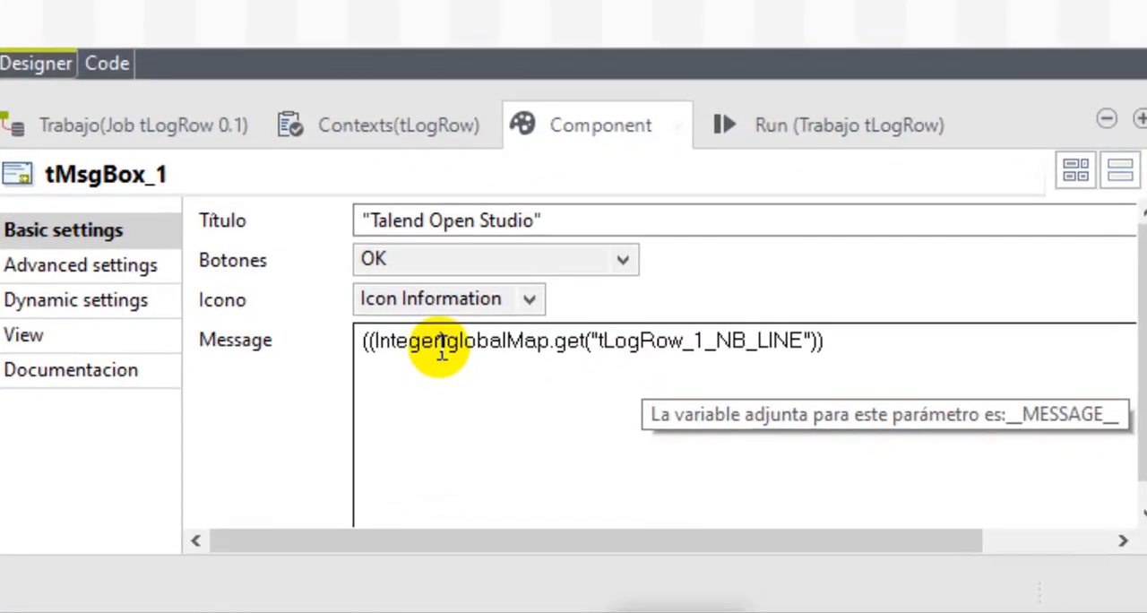
drag(439, 342, 375, 348)
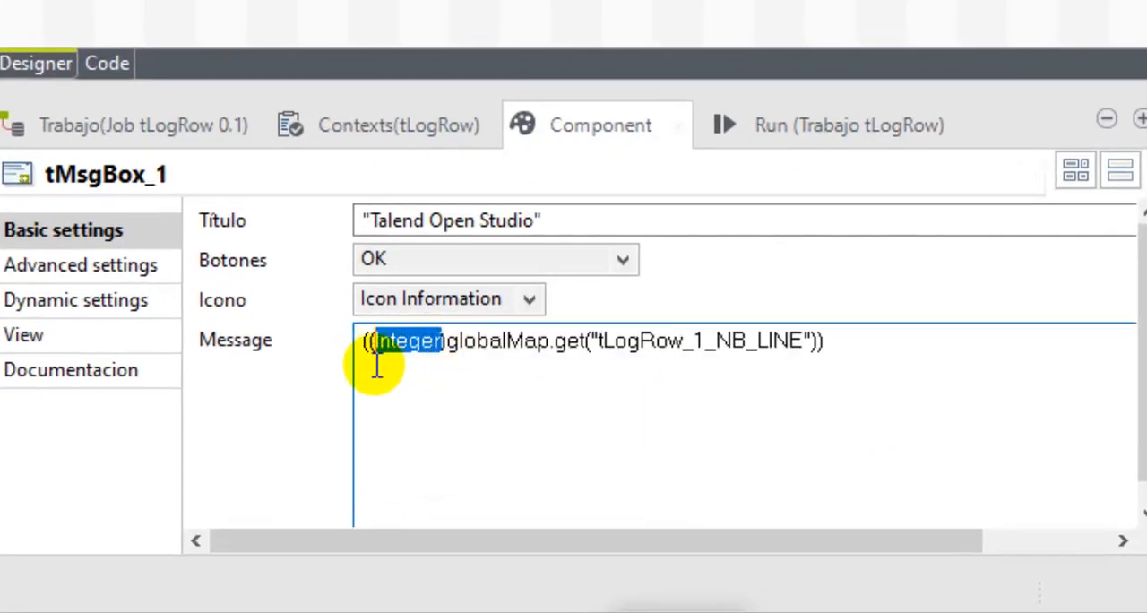
click(377, 350)
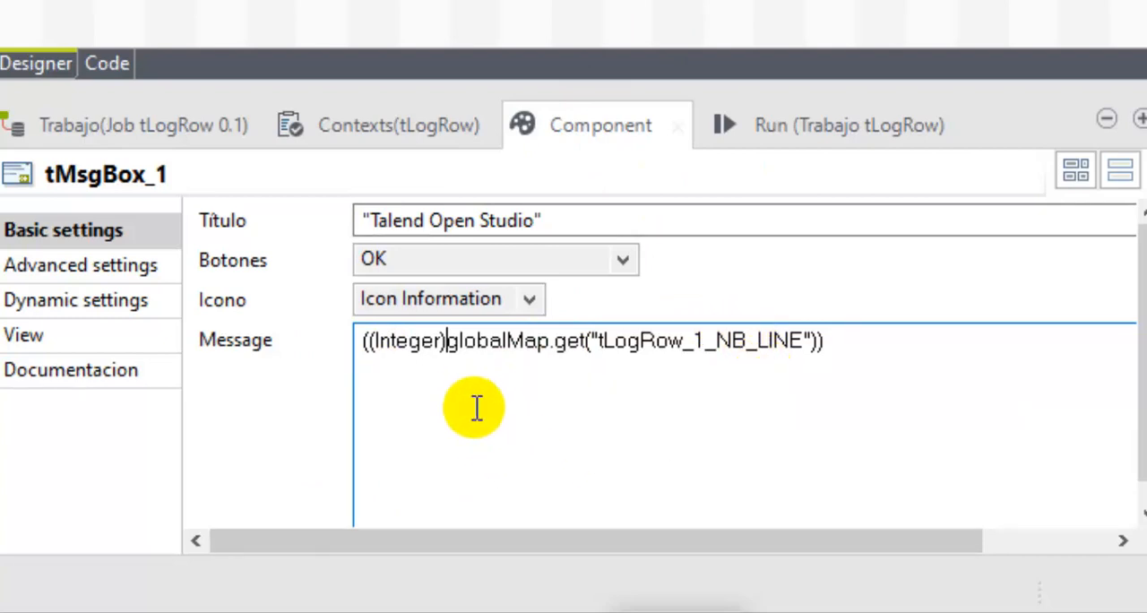
key(BackSpace)
key(BackSpace)
key(BackSpace)
key(BackSpace)
key(BackSpace)
key(BackSpace)
key(BackSpace)
key(BackSpace)
key(BackSpace)
key(BackSpace)
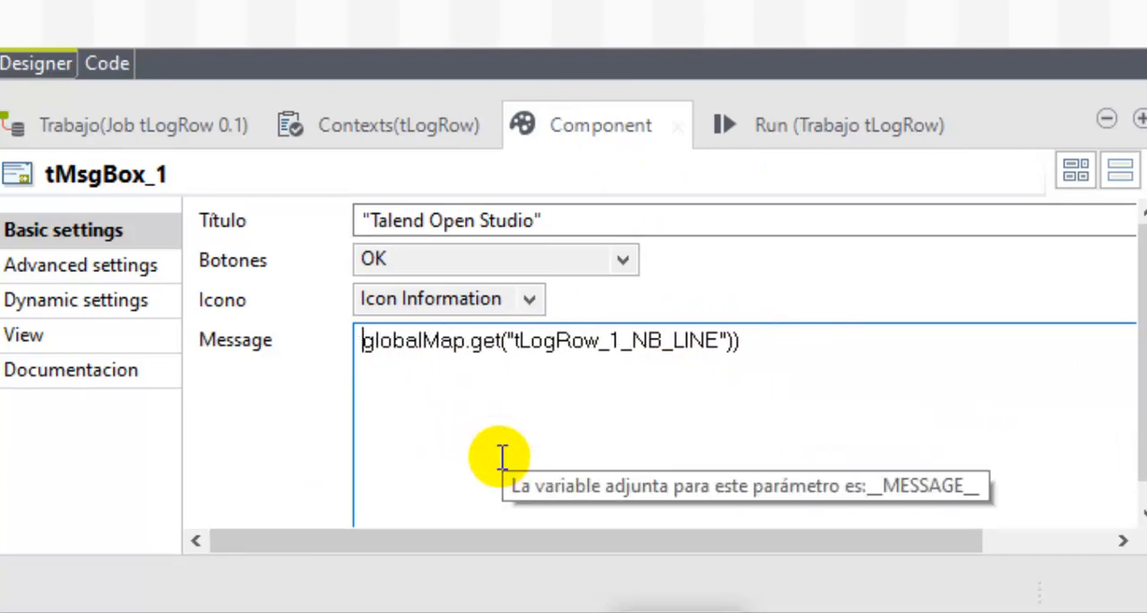
click(784, 343)
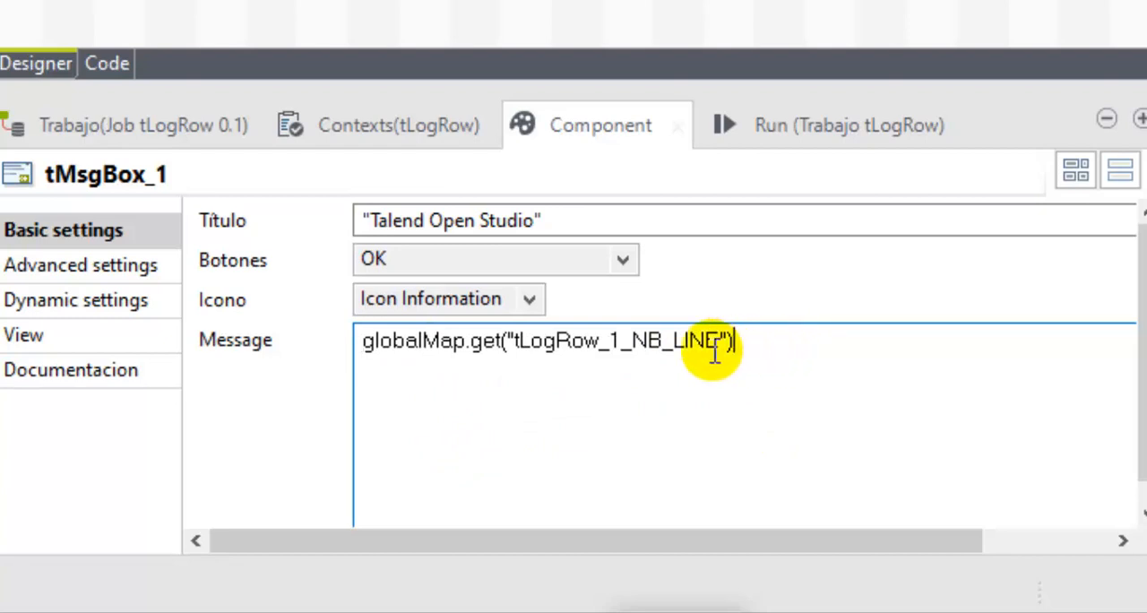
drag(505, 343, 747, 343)
click(753, 342)
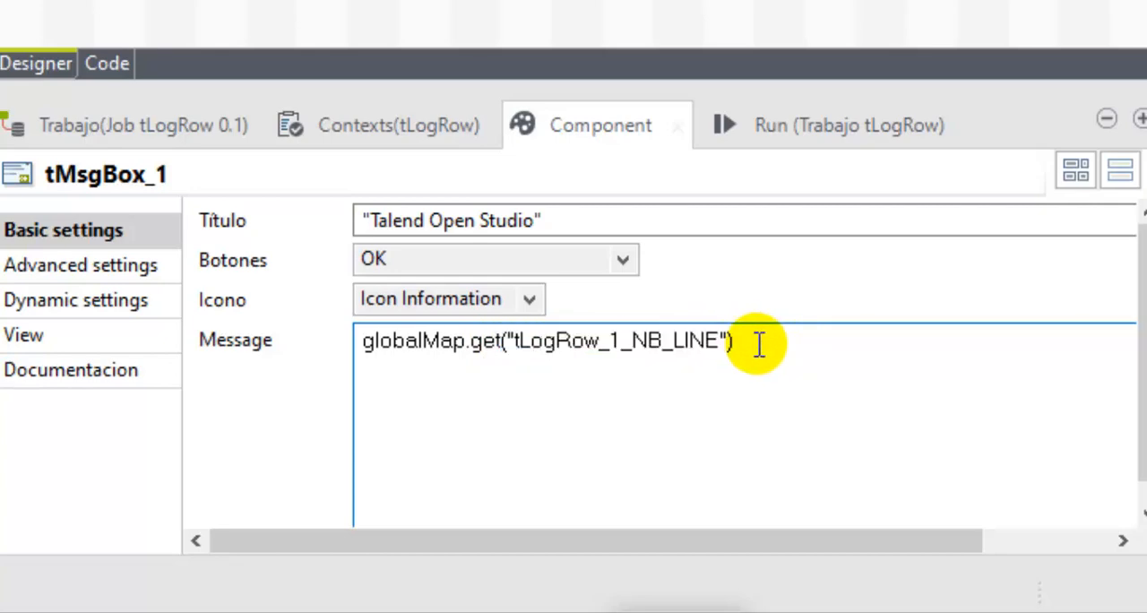
- Try to run the job with the uncast globalMap.get message and dismiss the error dialog
click(800, 132)
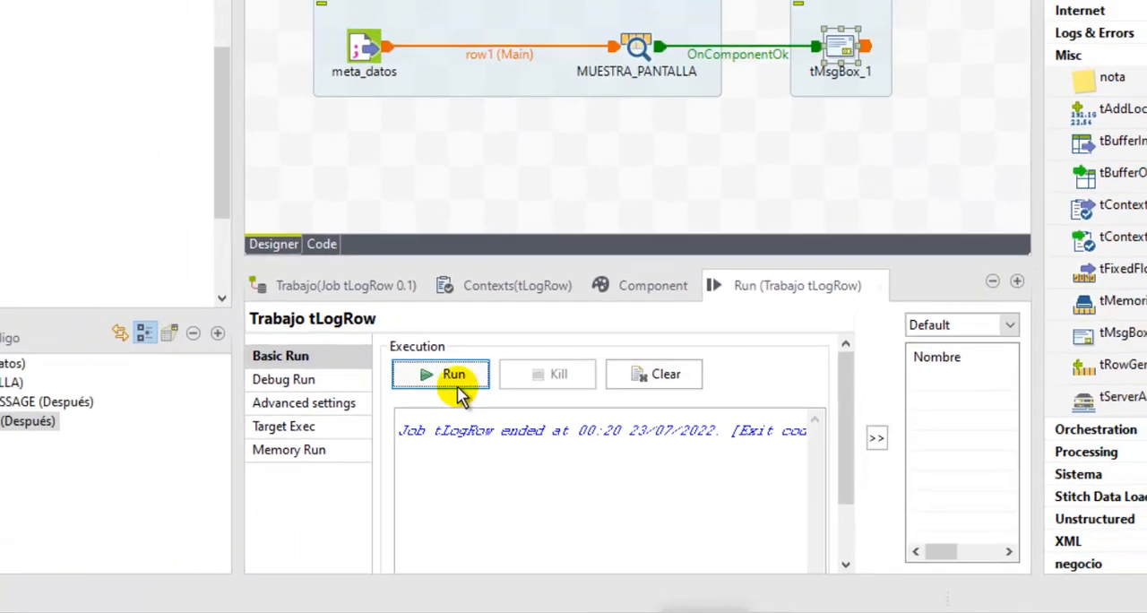
click(457, 391)
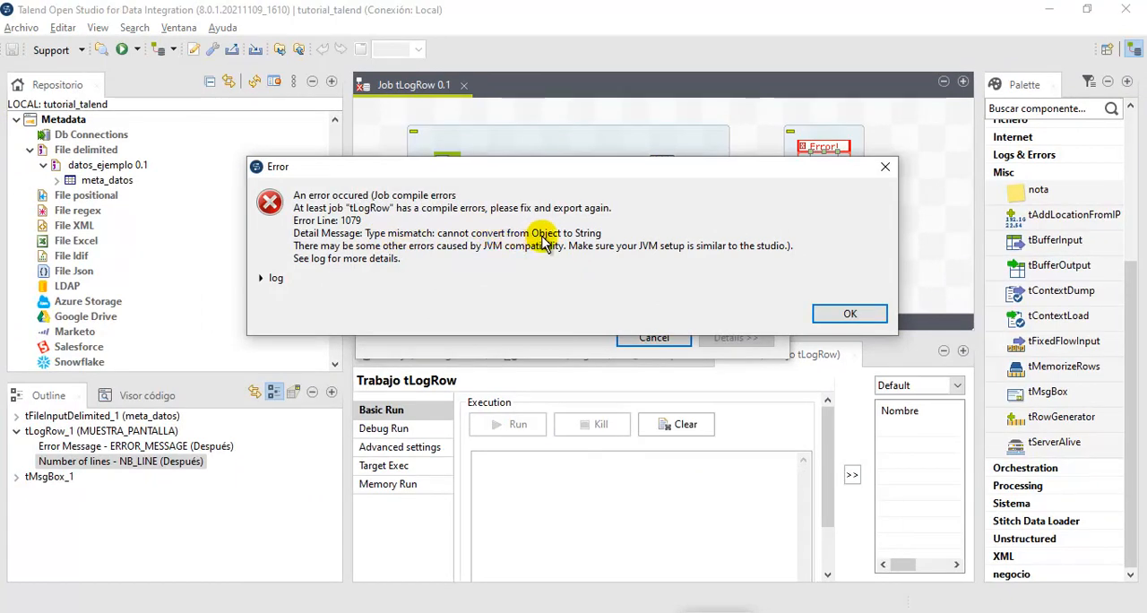
click(849, 314)
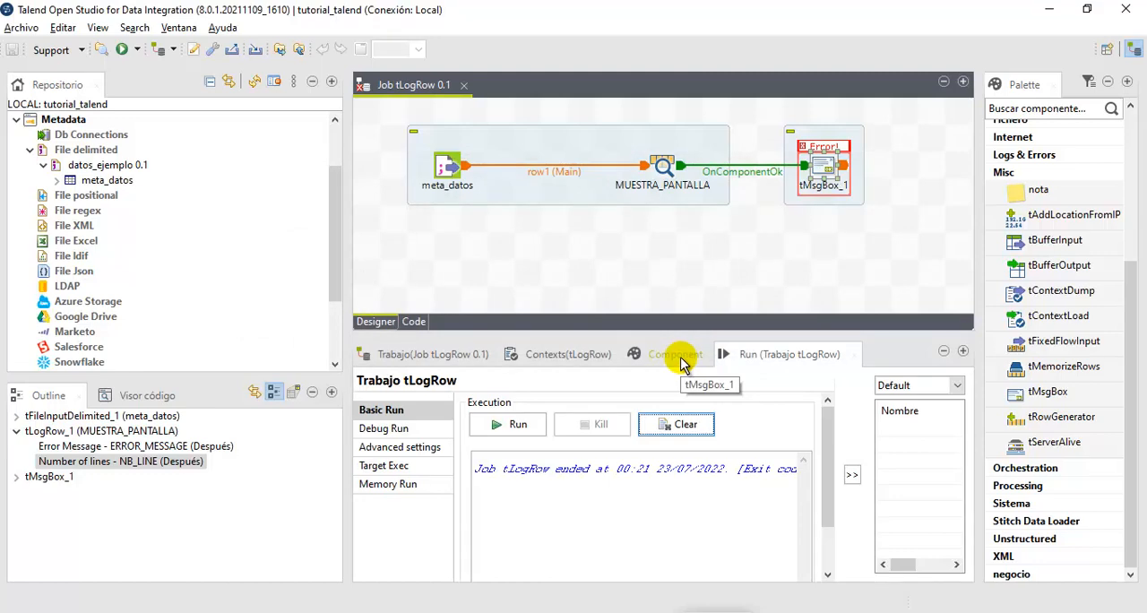
- Append .toString() to the tMsgBox_1 message so it reads globalMap.get("tLogRow_1_NB_LINE").toString()
double_click(824, 172)
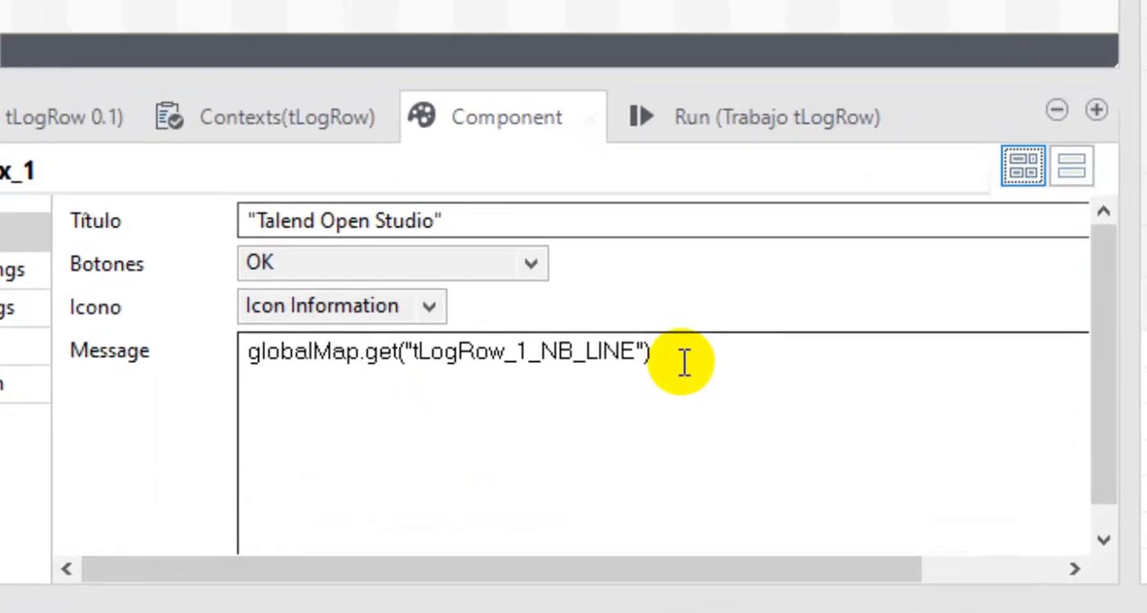
click(747, 543)
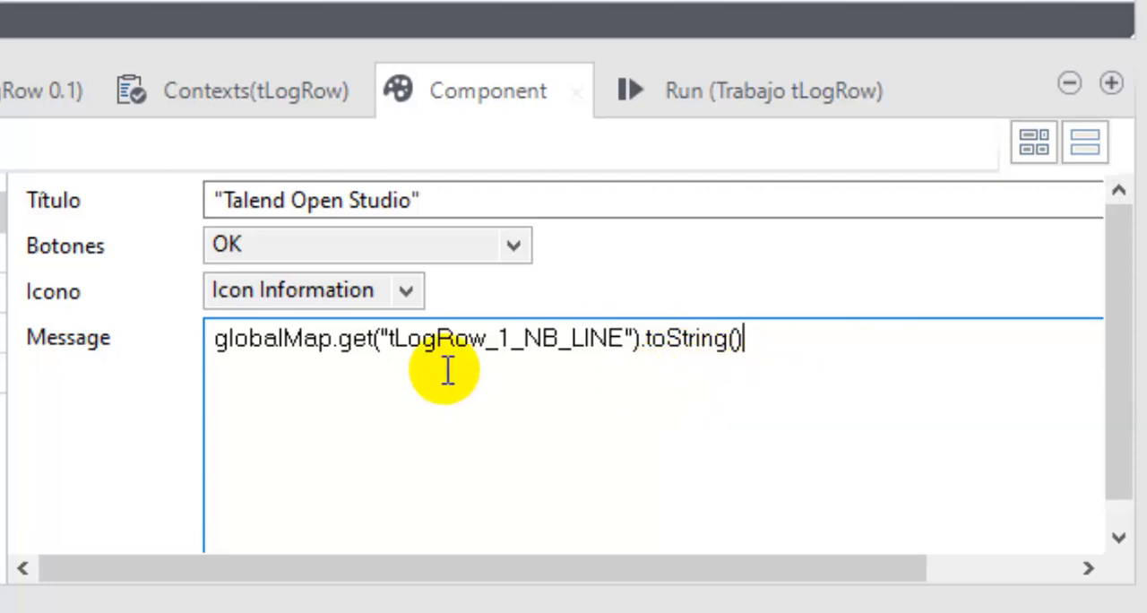
drag(639, 351, 678, 363)
click(649, 352)
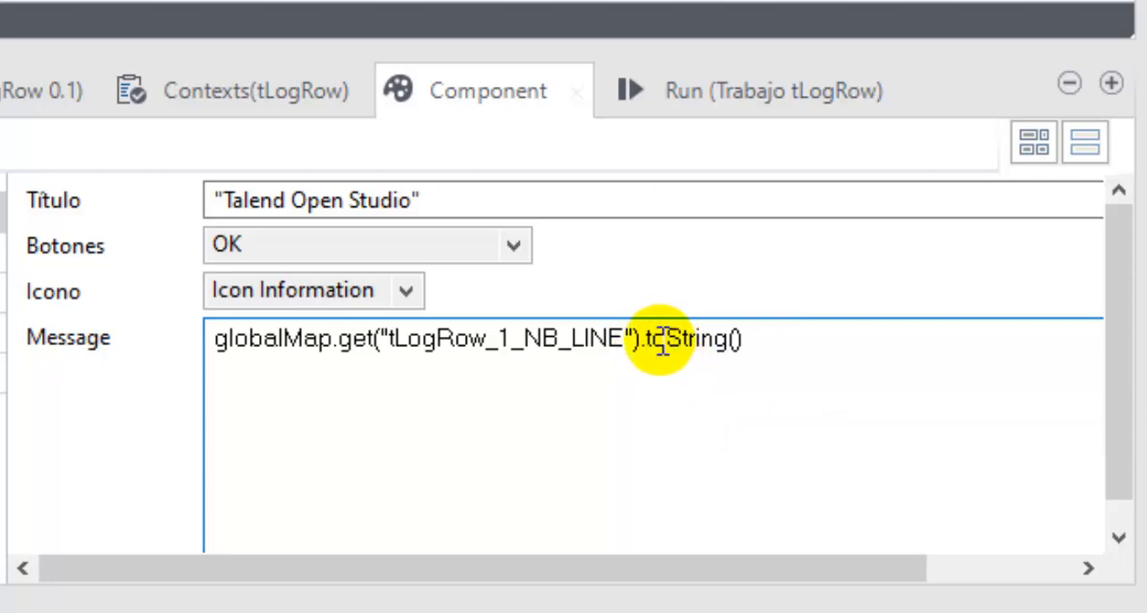
click(670, 338)
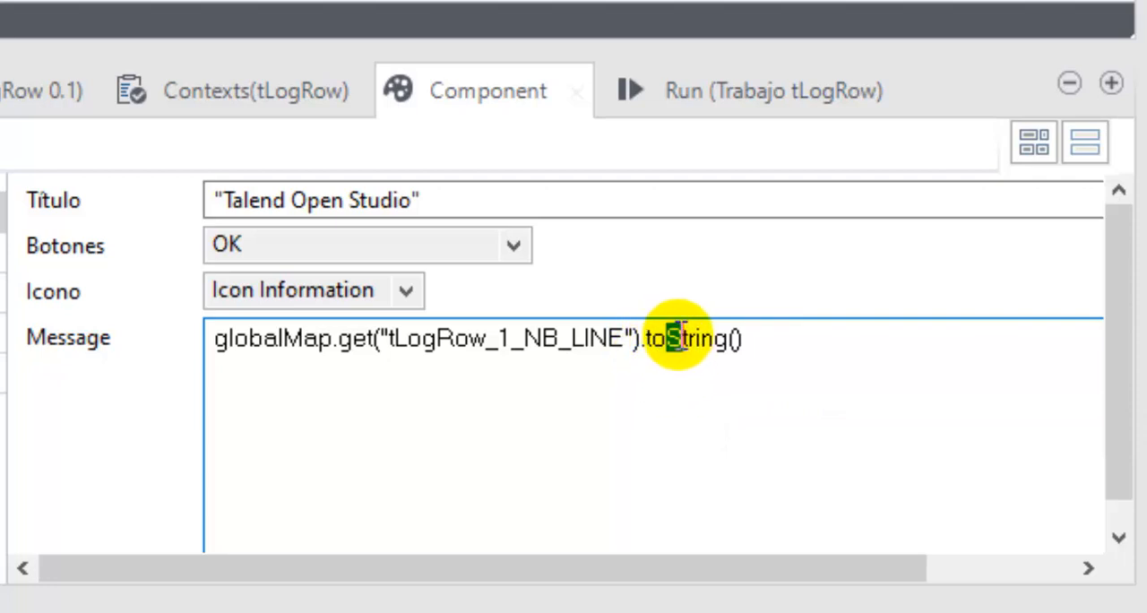
click(691, 353)
drag(684, 338, 731, 345)
click(735, 348)
right_click(731, 355)
click(733, 385)
- Run the job with the .toString() message, move the message box away from the row counts and dismiss it
click(710, 94)
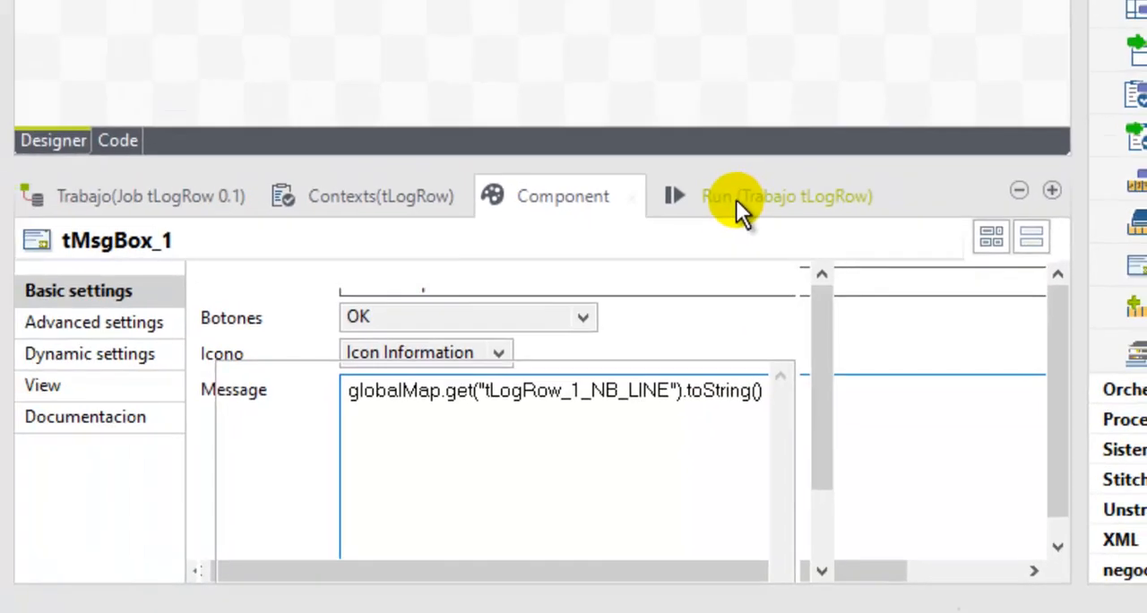
click(524, 424)
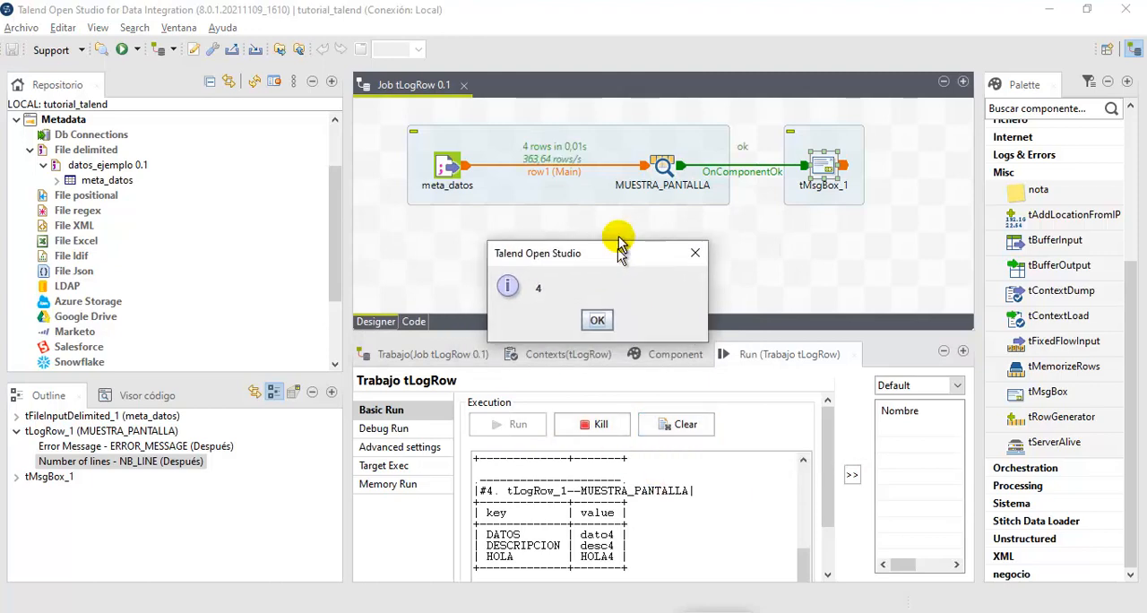
drag(616, 259, 613, 190)
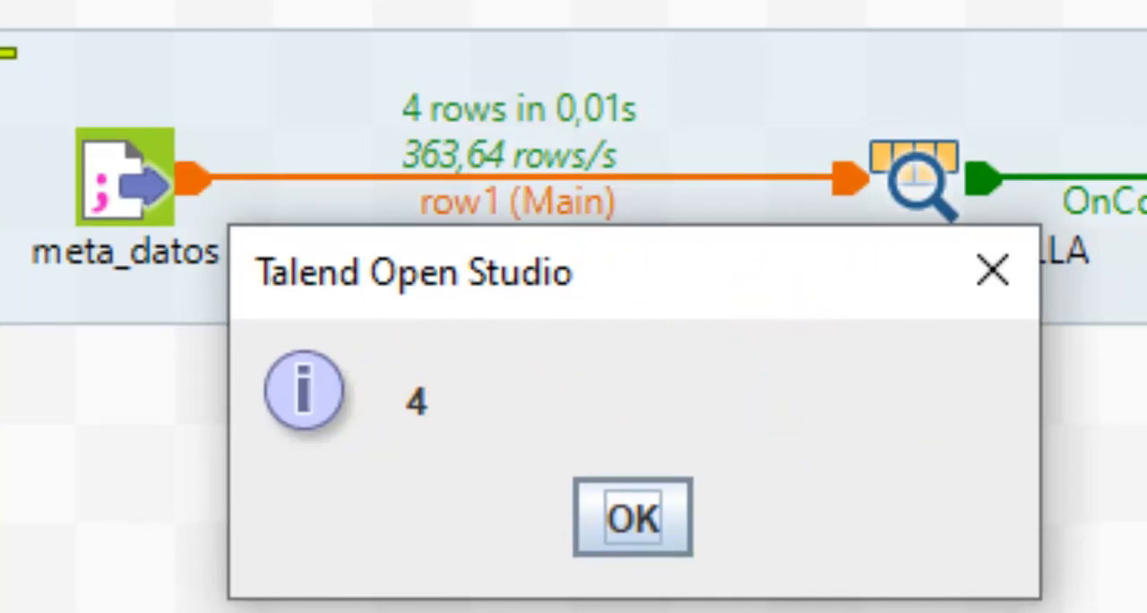
drag(733, 277, 1146, 68)
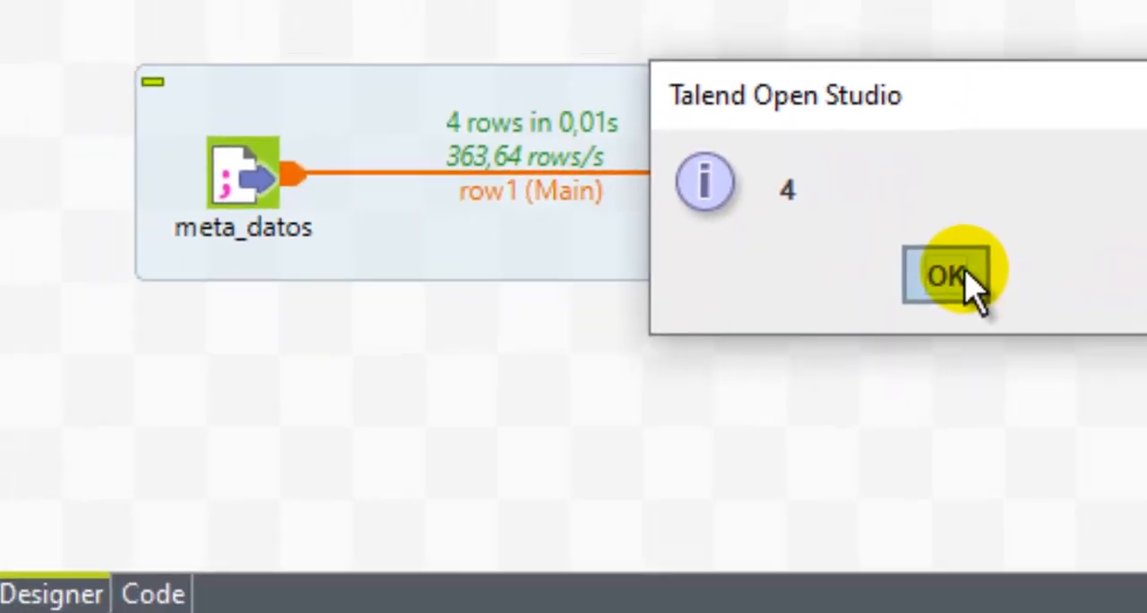
click(959, 274)
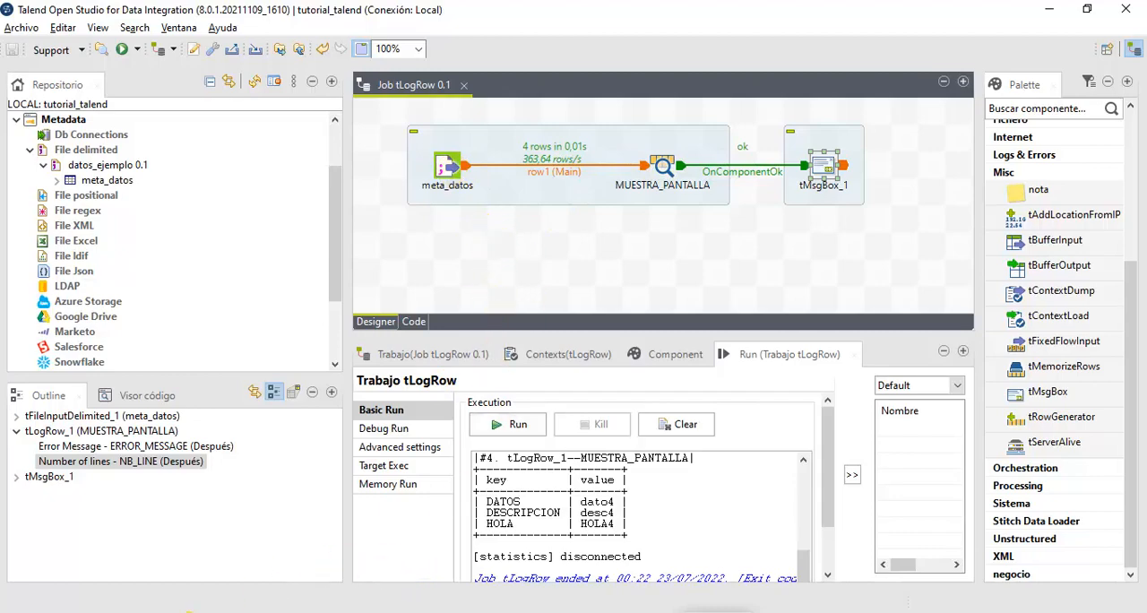
- Switch to File Explorer and open datos.csv from the Data sets folder for editing in Notepad
click(190, 611)
right_click(315, 232)
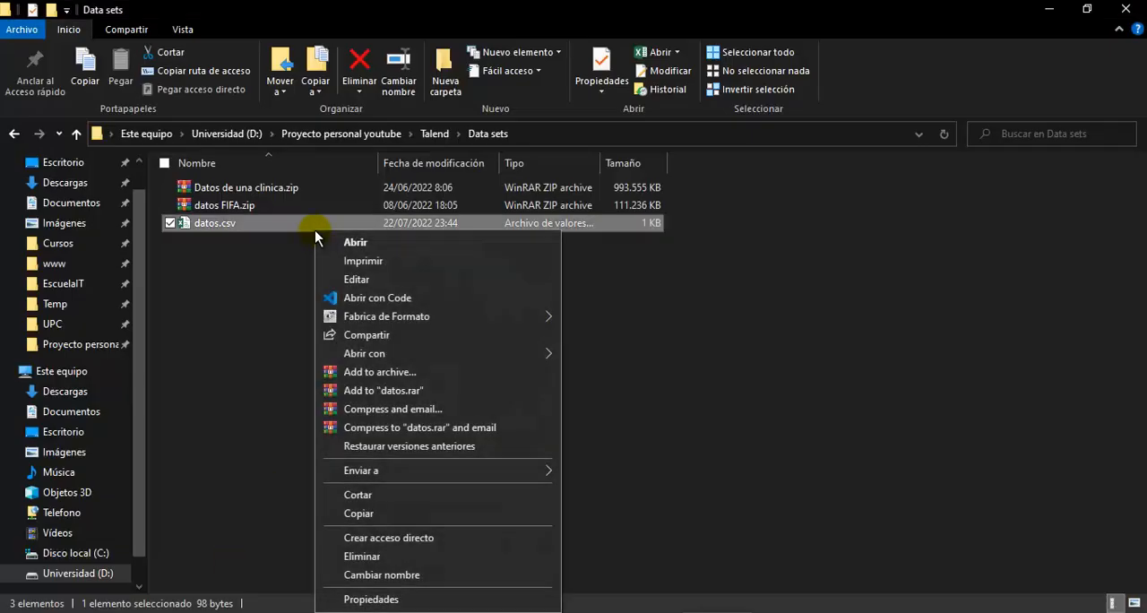
click(389, 281)
- Paste the four data rows of datos.csv twice below the existing ones and delete the dato1,desc1,HOLA1 text joined to a dato4 row
drag(293, 167, 176, 118)
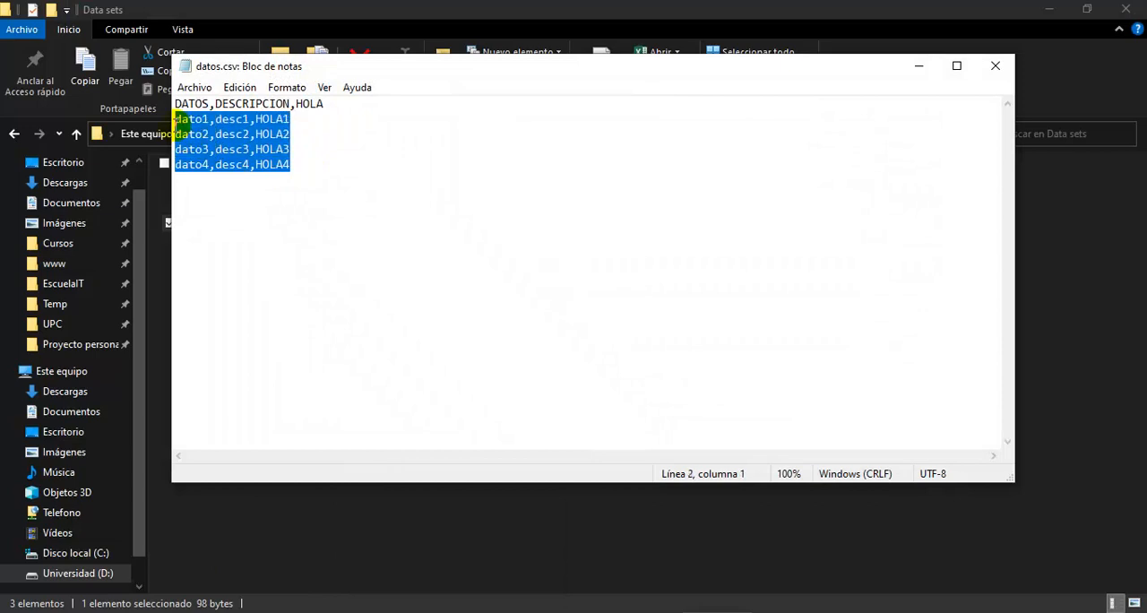
click(334, 169)
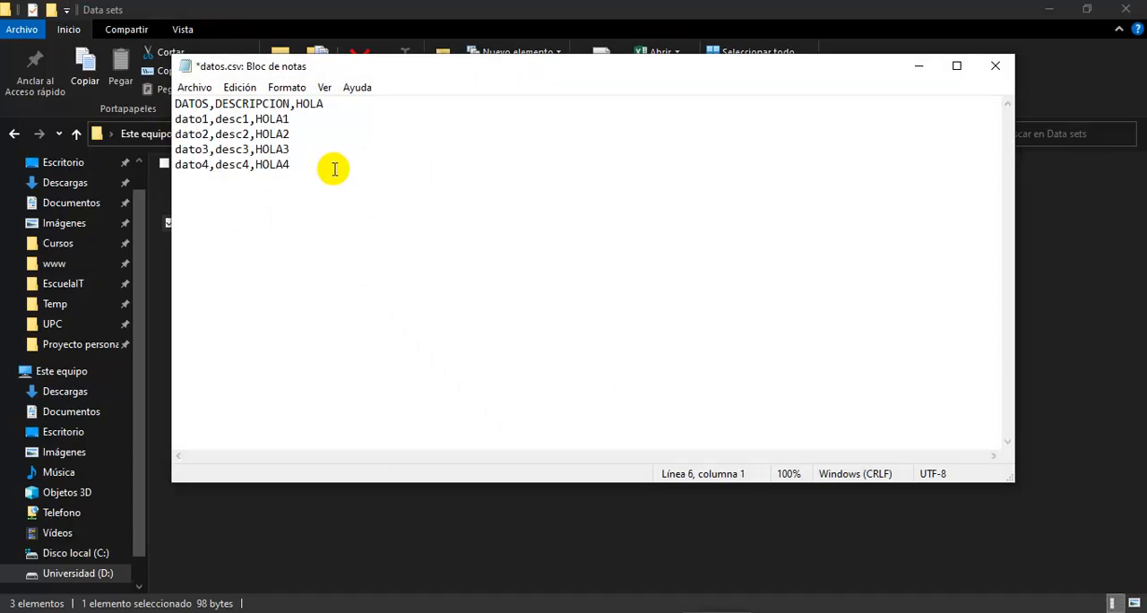
key(ctrl+v)
key(ctrl+v)
key(ctrl+z)
key(ctrl+z)
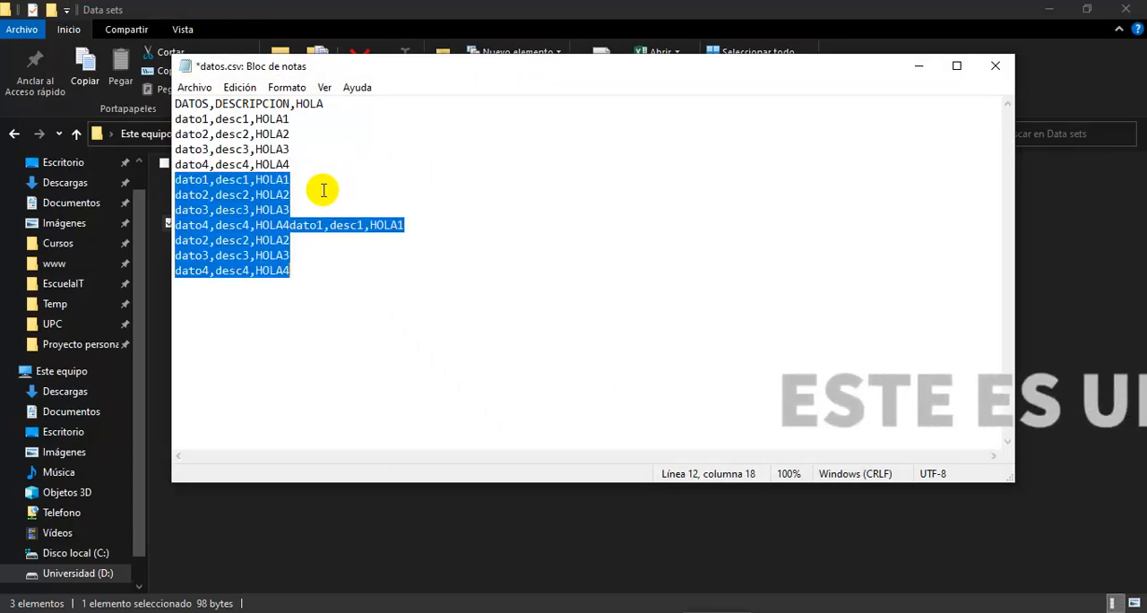
click(288, 225)
key(shift+End)
key(Delete)
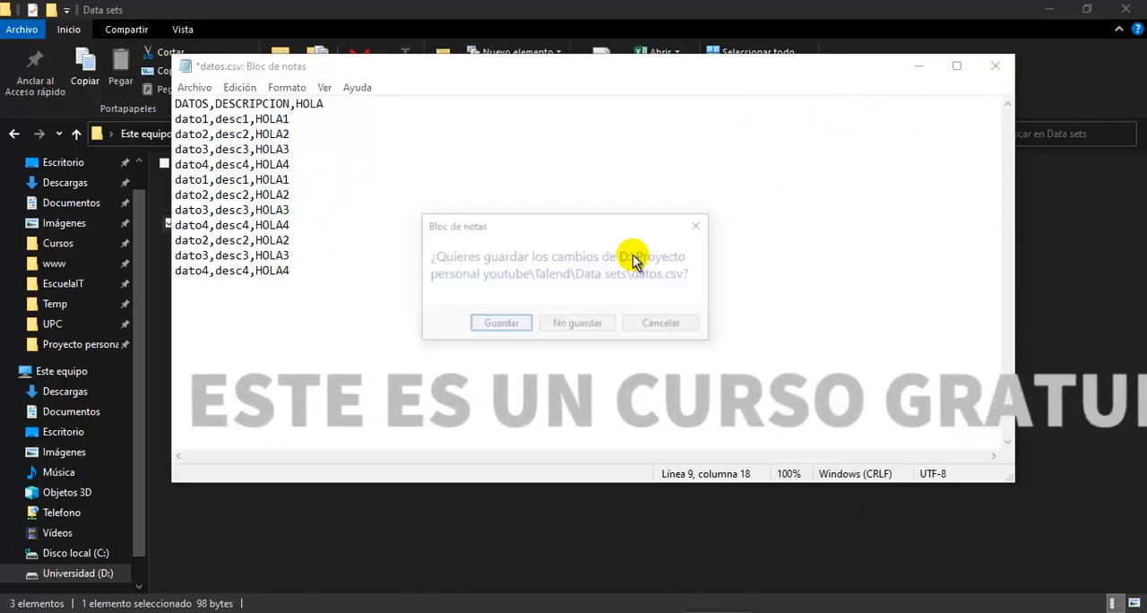
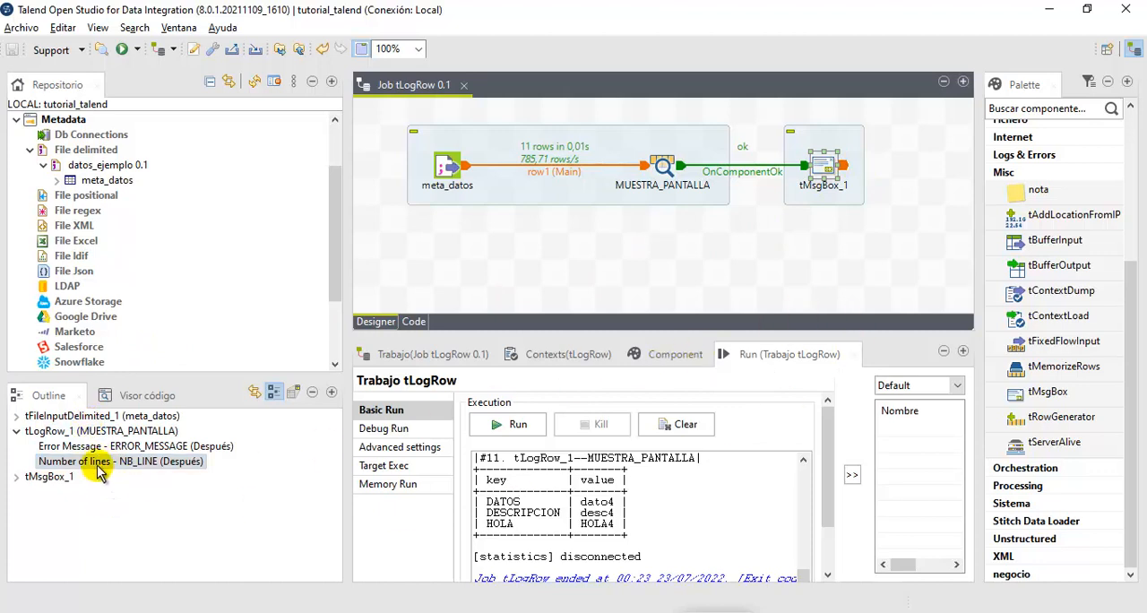
- Delete the NB_LINE expression from the Message setting of tMsgBox_1
click(112, 446)
click(652, 367)
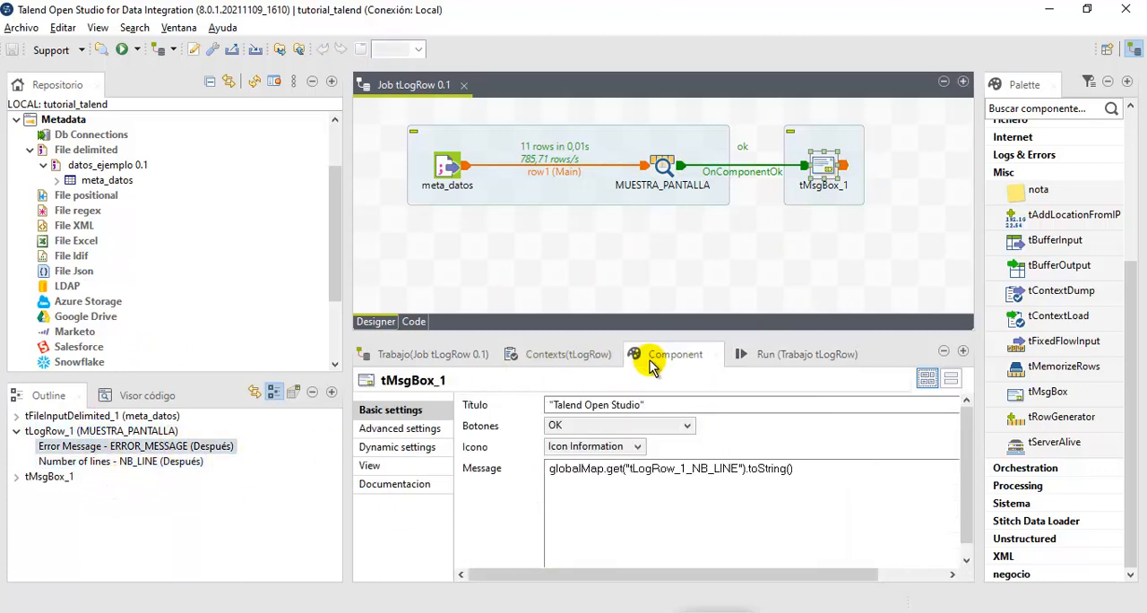
click(817, 472)
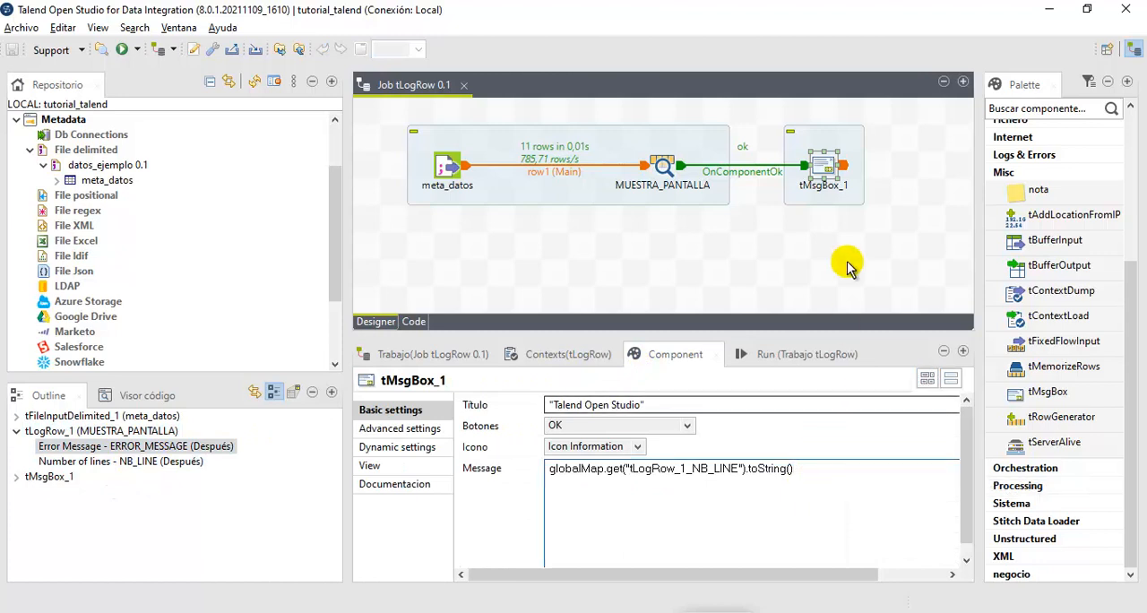
drag(837, 481, 544, 482)
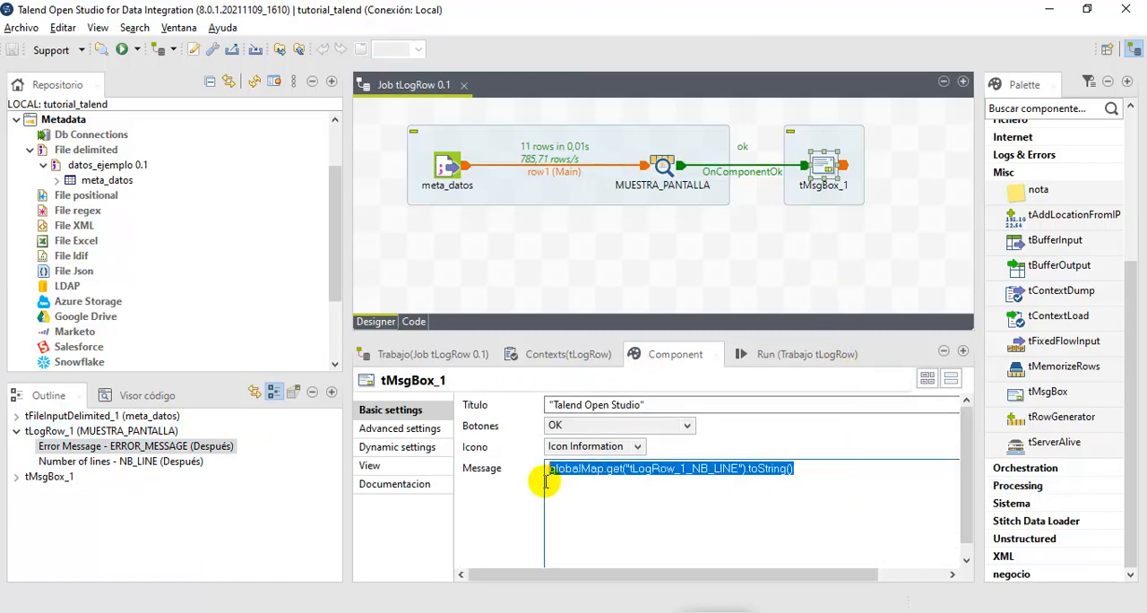
key(Delete)
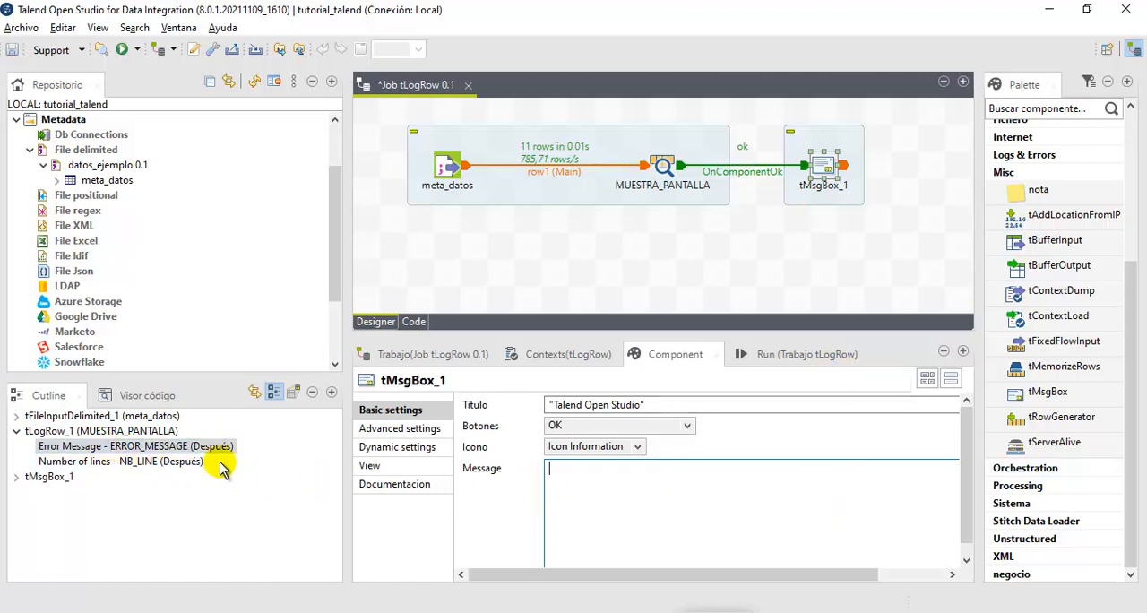
click(583, 481)
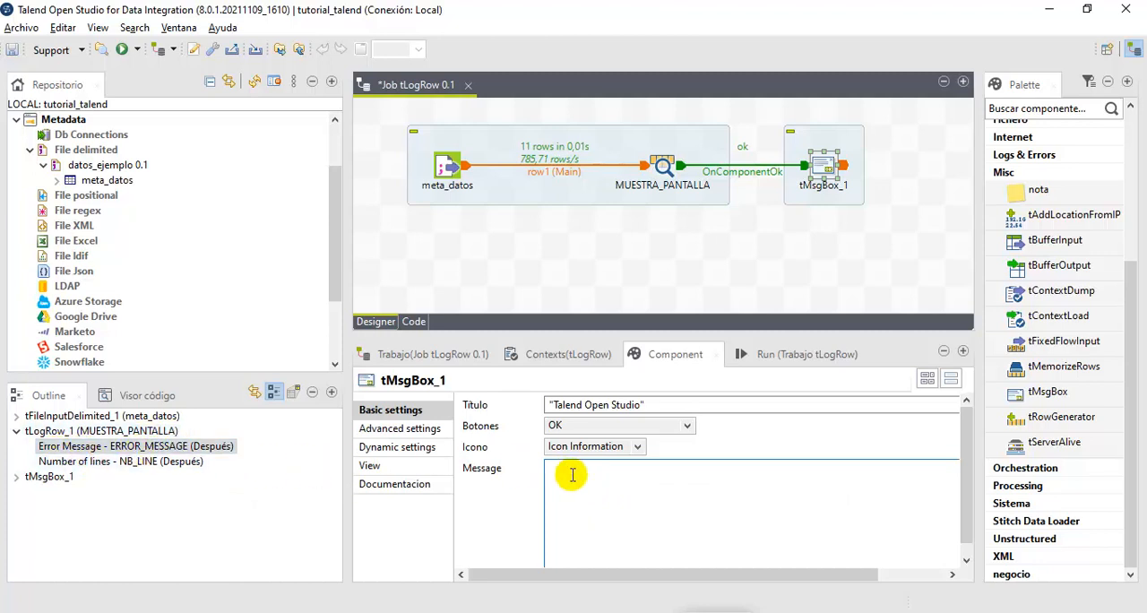
key(ctrl+space)
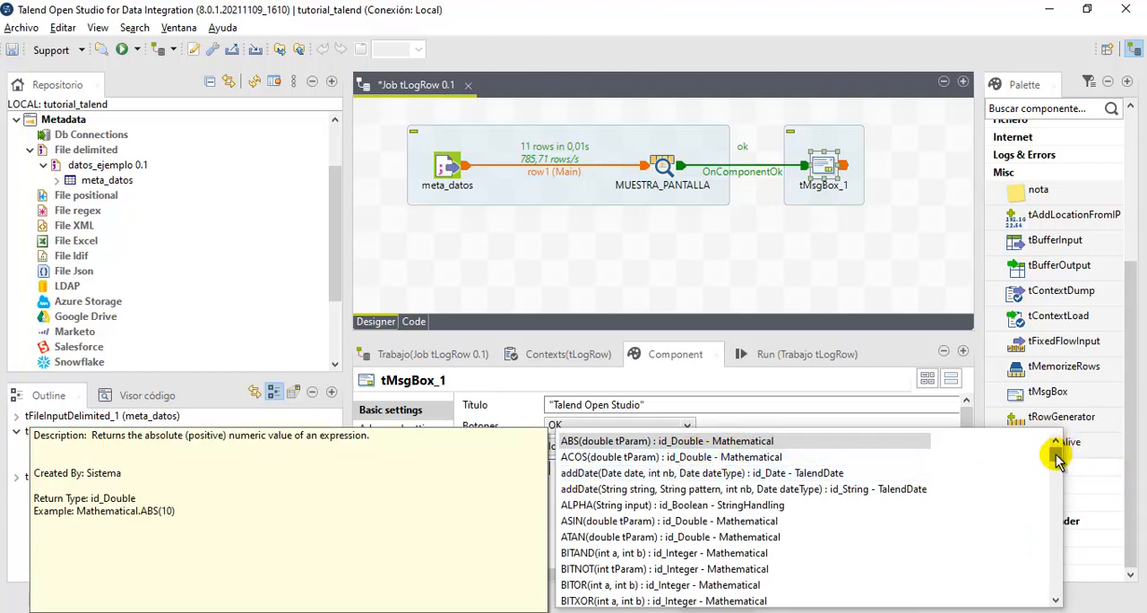
scroll(811, 535, down, 10)
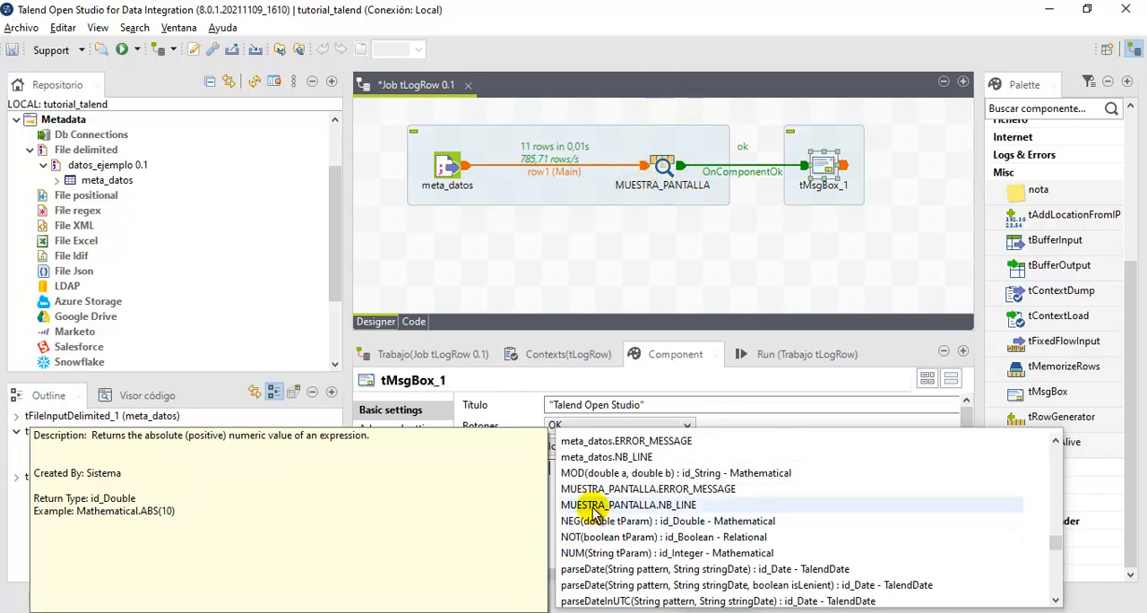
click(507, 612)
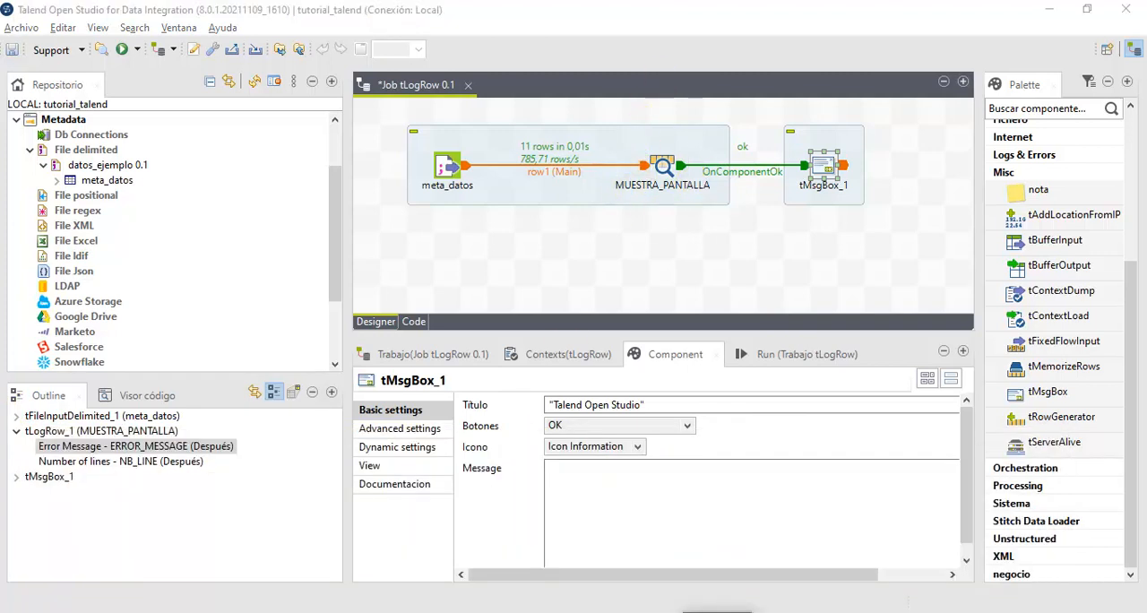
- Insert the MUESTRA_PANTALLA.ERROR_MESSAGE variable into the empty tMsgBox_1 message using the autocompletion suggestions
click(639, 476)
key(ctrl+space)
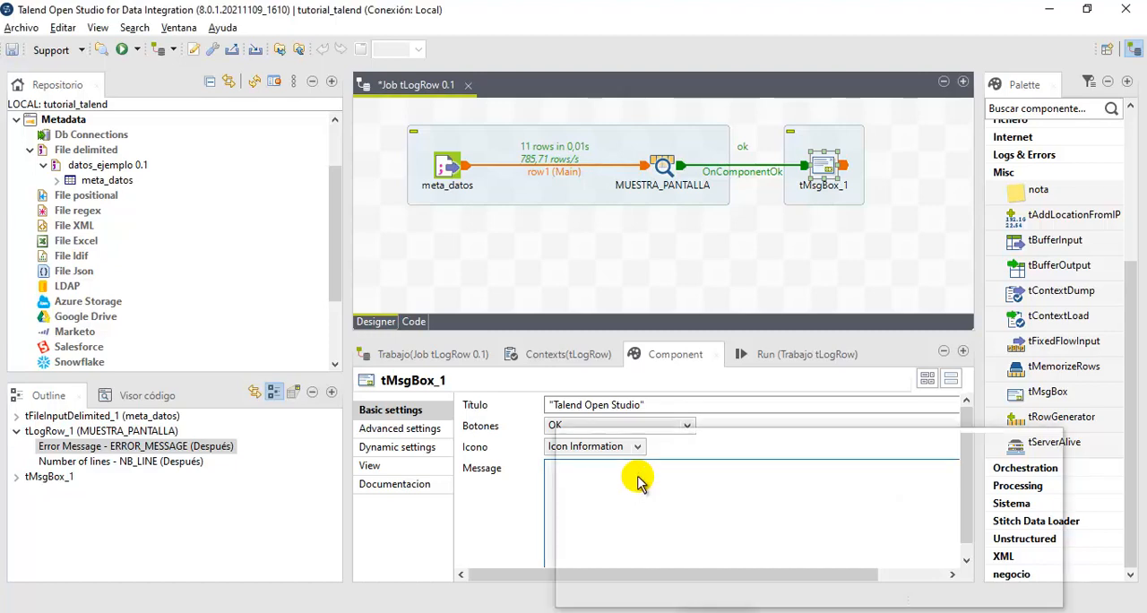
scroll(639, 479, down, 9)
scroll(639, 479, down, 12)
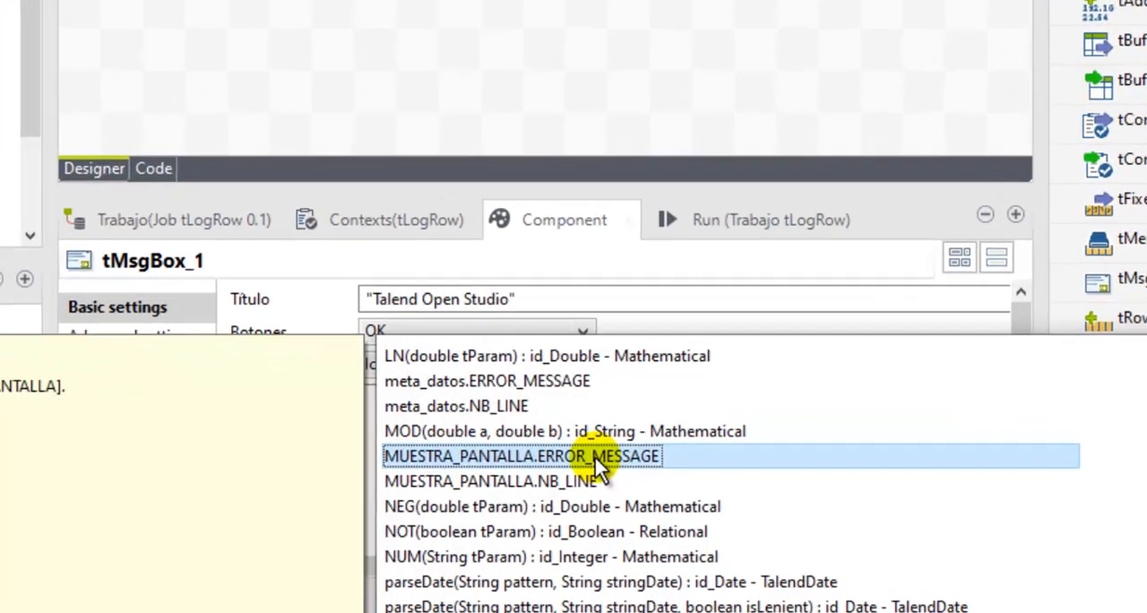
double_click(697, 508)
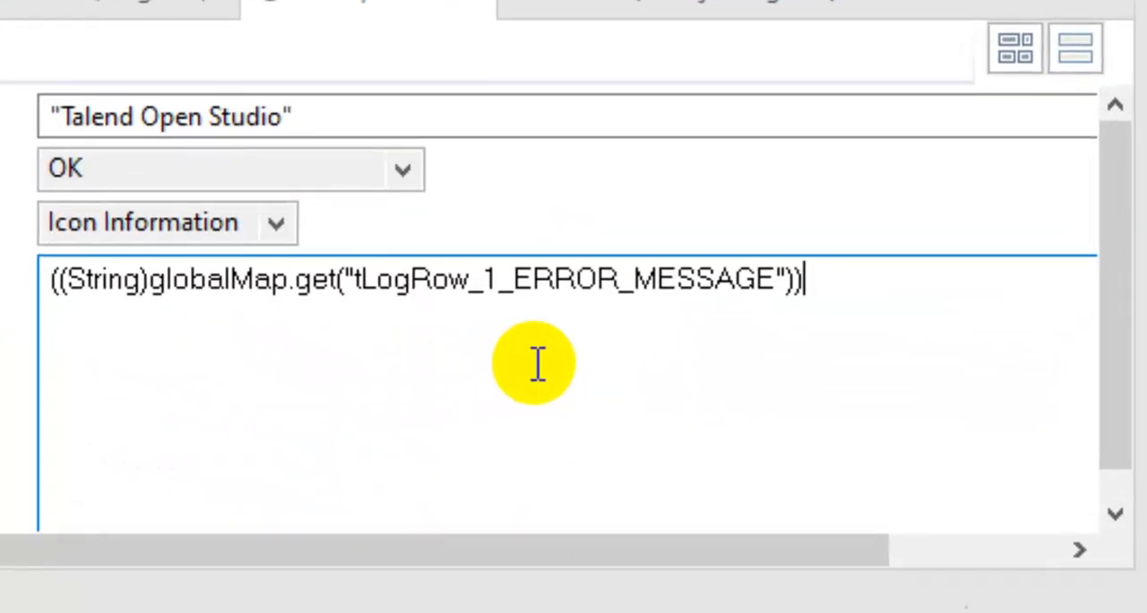
drag(853, 297, 24, 284)
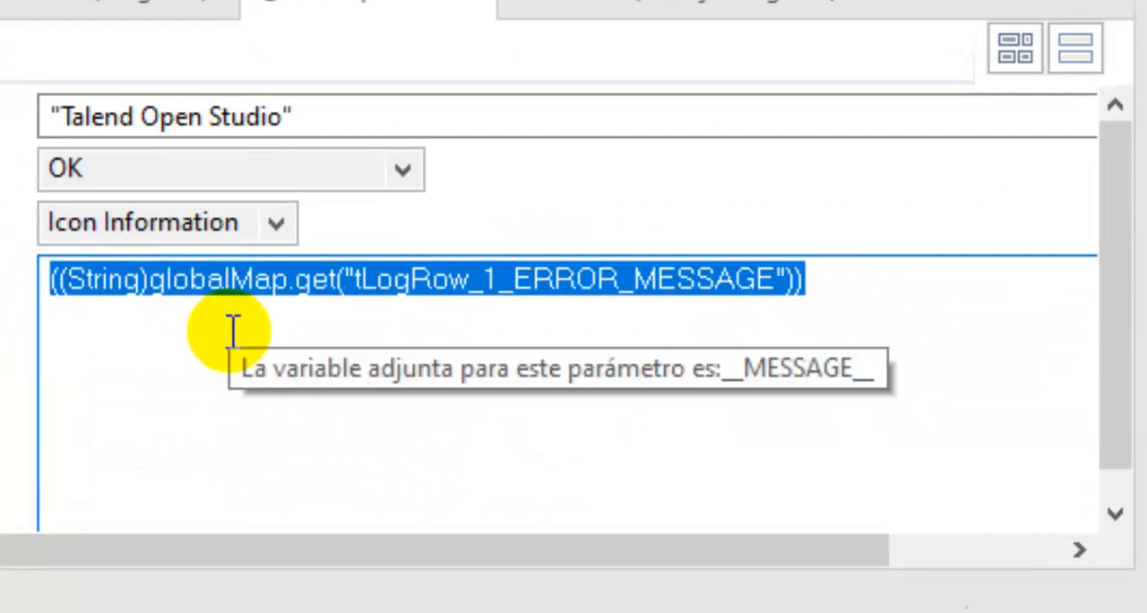
click(819, 277)
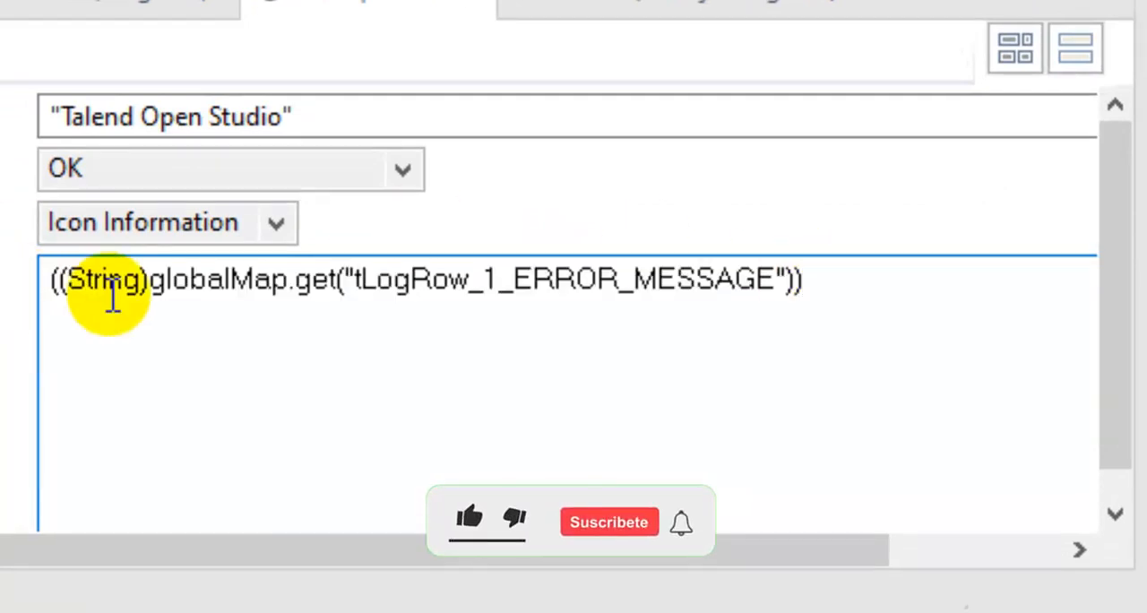
drag(75, 290, 142, 298)
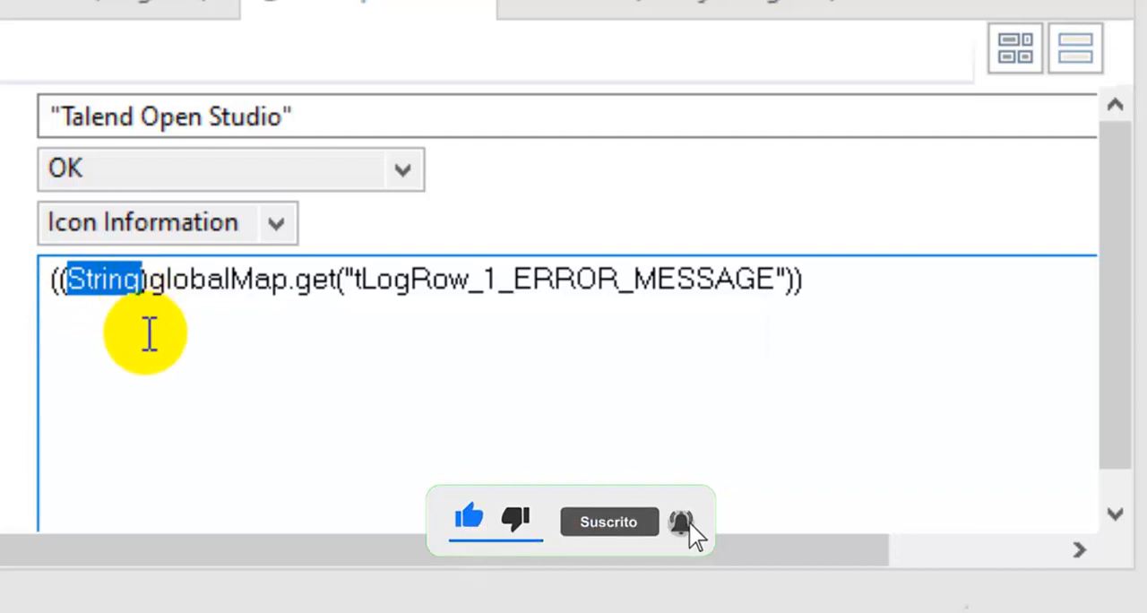
click(839, 303)
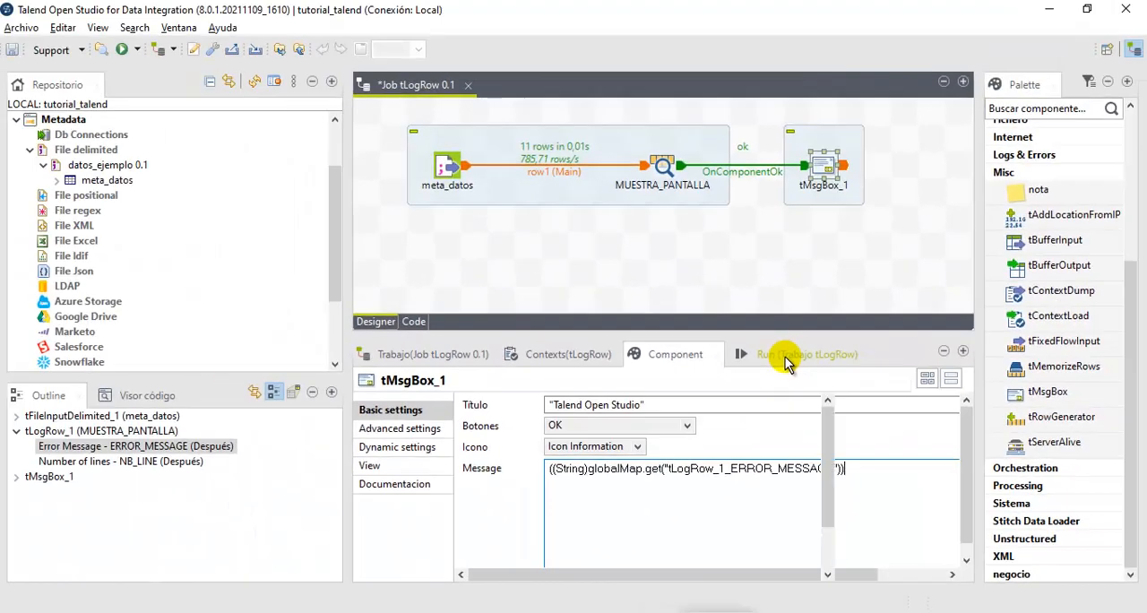
- Run the job with the ERROR_MESSAGE message, move the message box aside and dismiss it
click(773, 354)
click(518, 424)
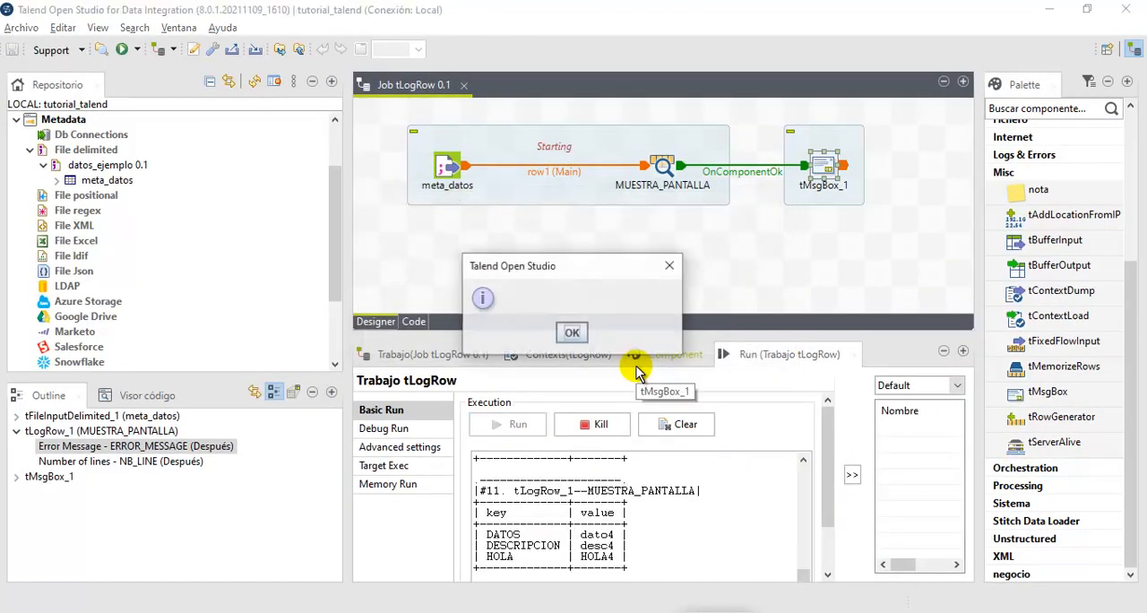
drag(525, 269, 556, 223)
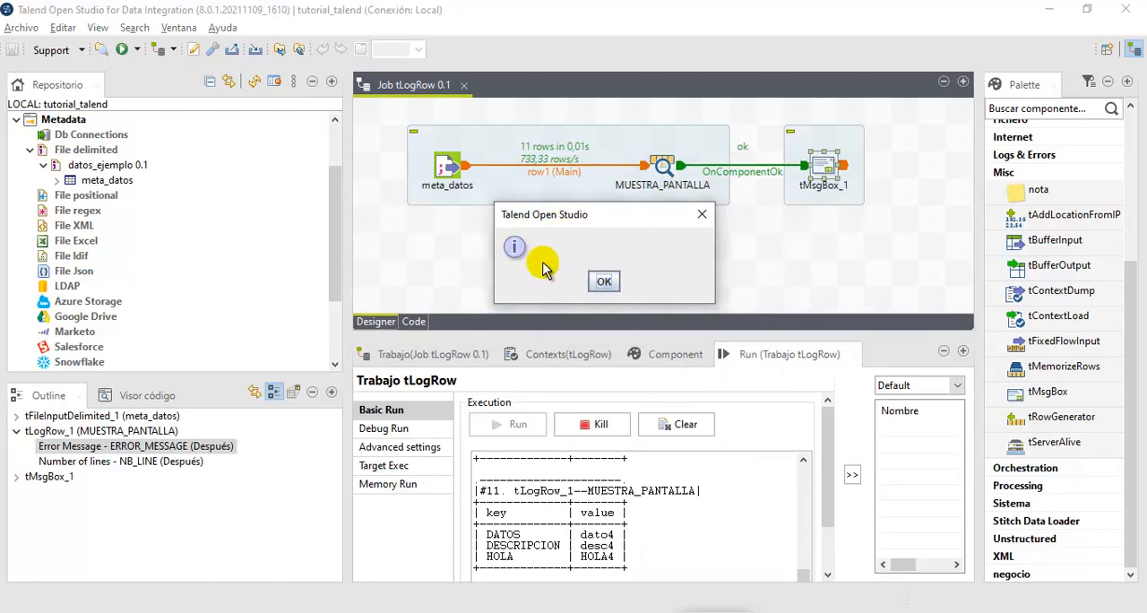
click(605, 283)
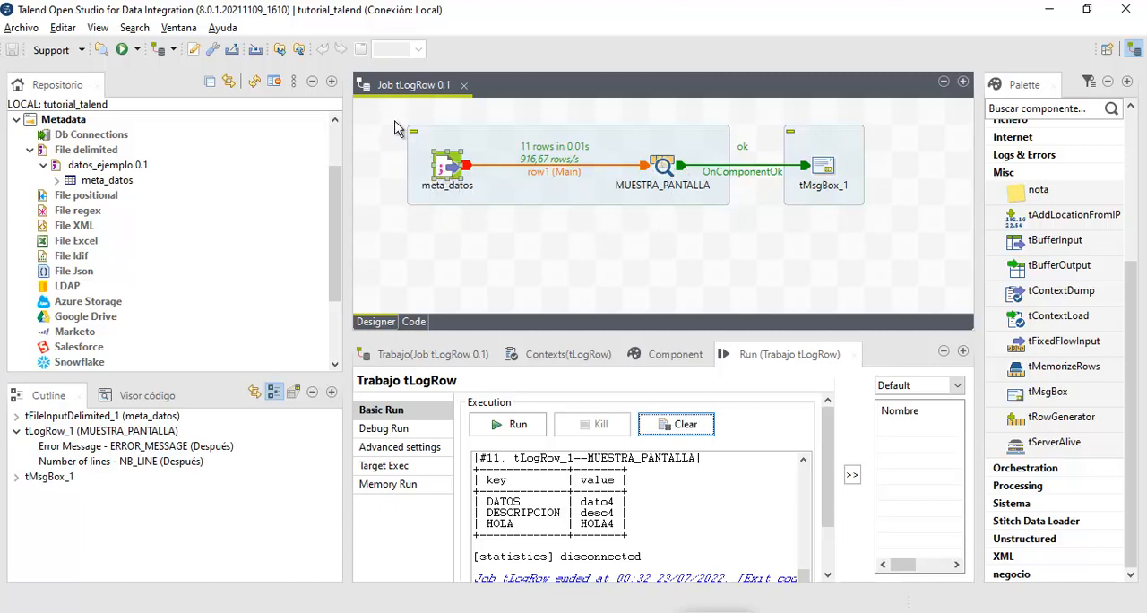
- Delete the meta_datos component from the job and add a tRowGenerator component in its area
drag(395, 121, 515, 238)
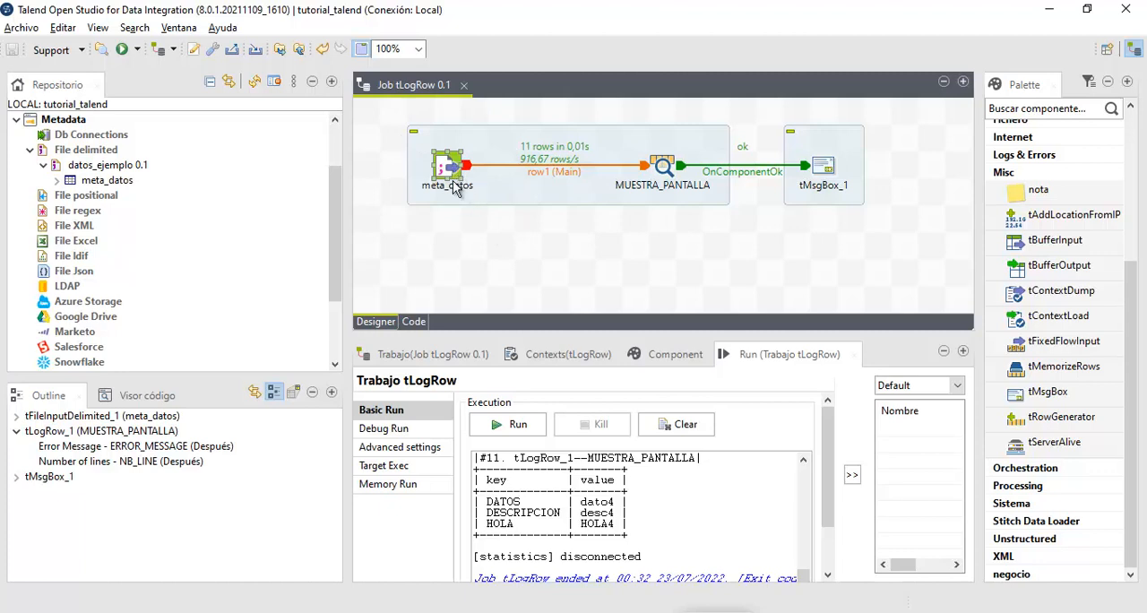
key(Delete)
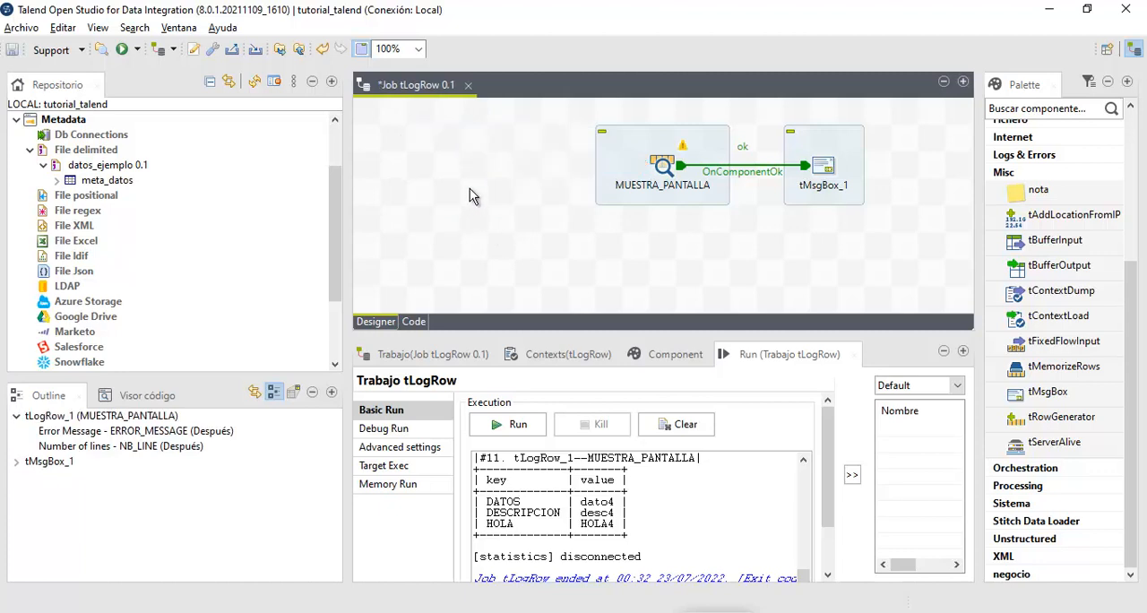
text(ro)
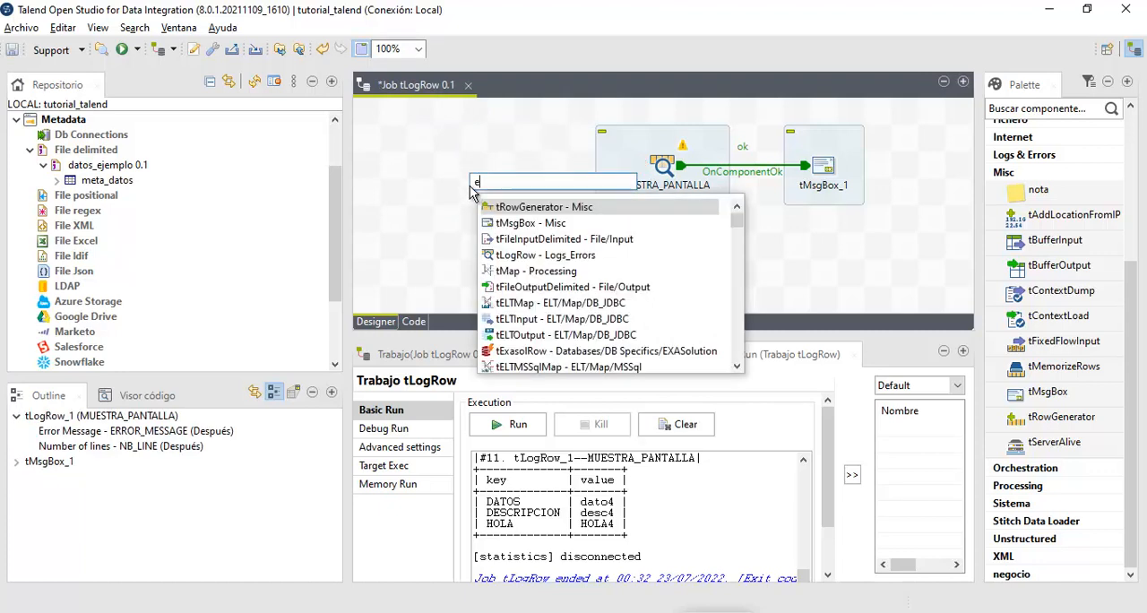
key(Return)
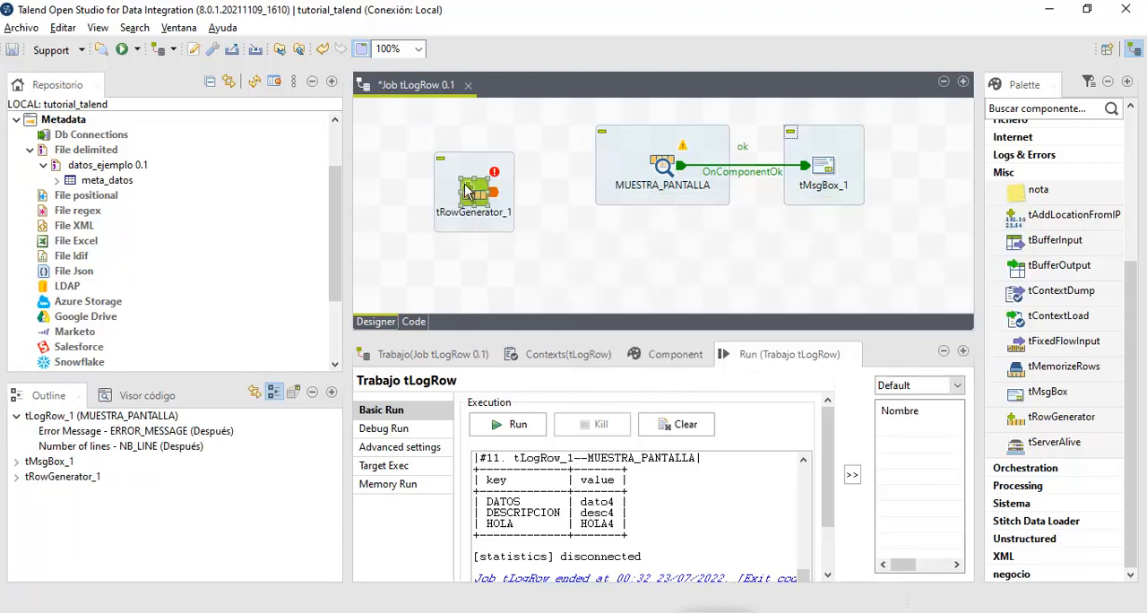
- Align tRowGenerator_1 with MUESTRA_PANTALLA and connect its main row to it, taking the target component's schema
drag(472, 199, 454, 179)
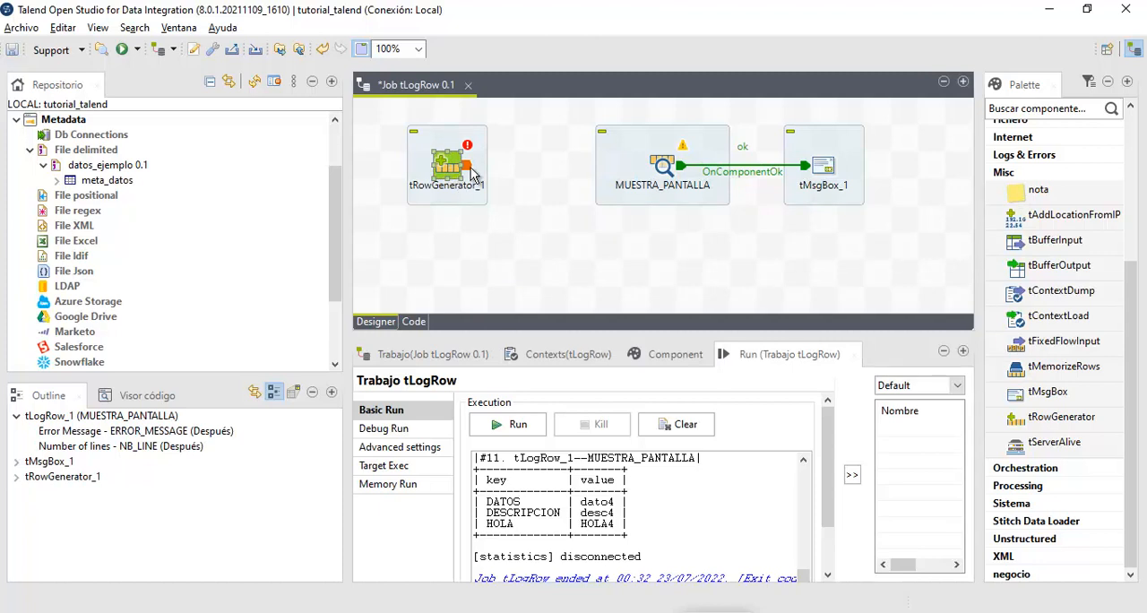
drag(467, 171, 664, 170)
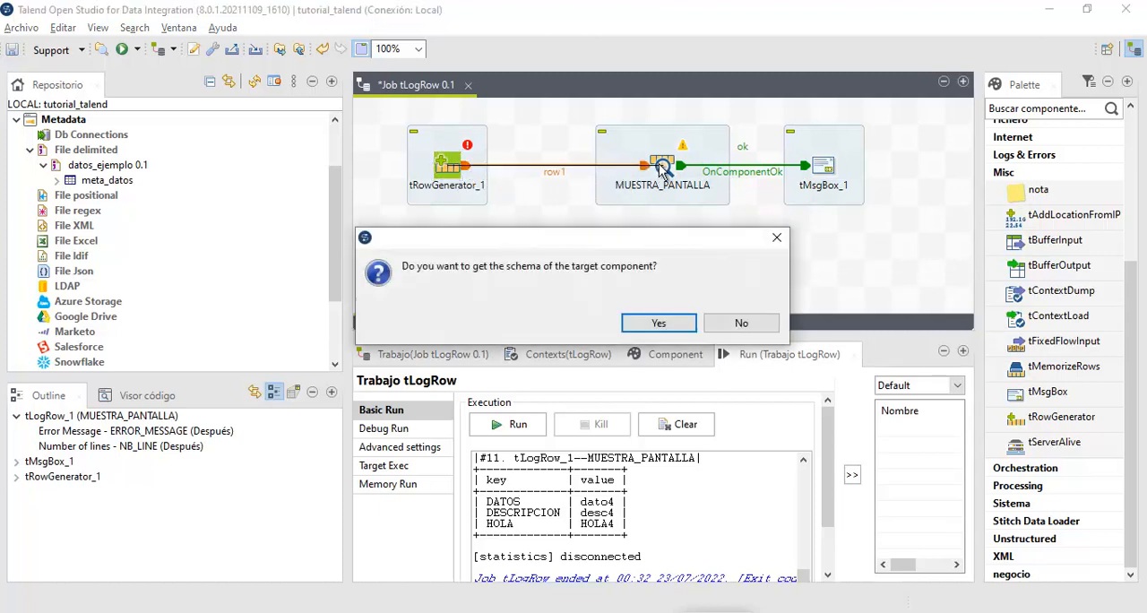
click(657, 323)
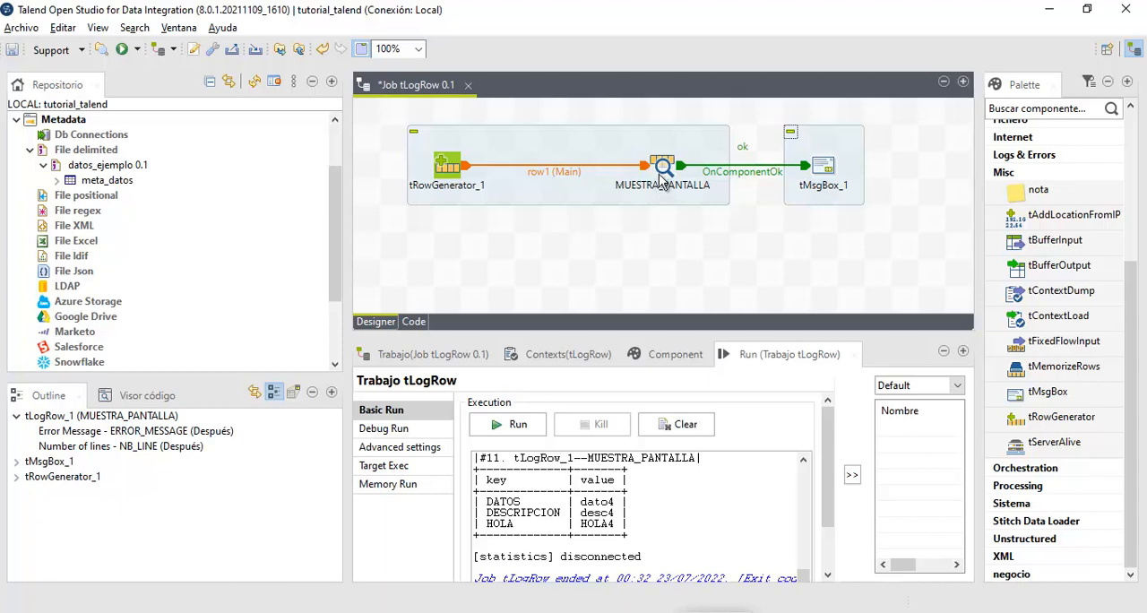
- Open the tRowGenerator_1 editor and remove the DATOS, DESCRIPCION and HOLA columns from its schema
double_click(446, 175)
drag(438, 139, 431, 104)
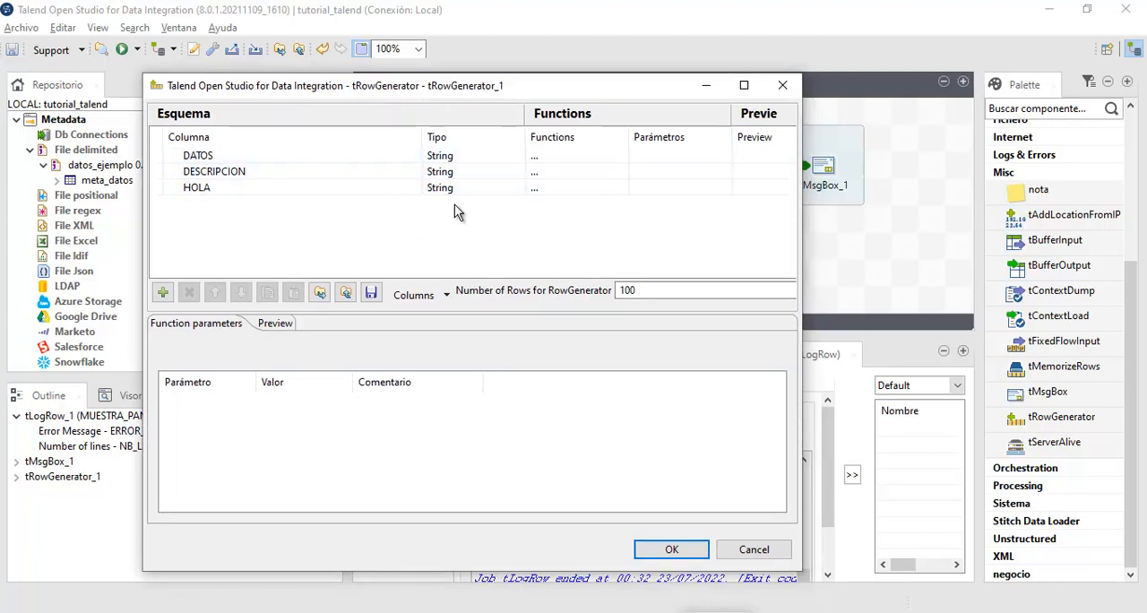
drag(511, 87, 555, 110)
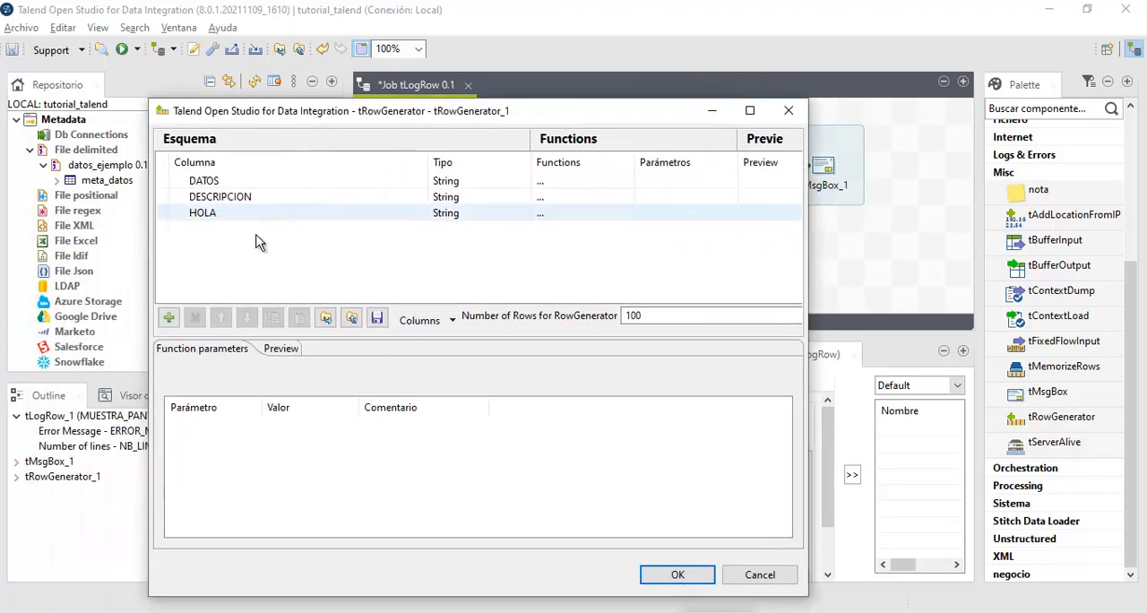
click(238, 181)
click(195, 318)
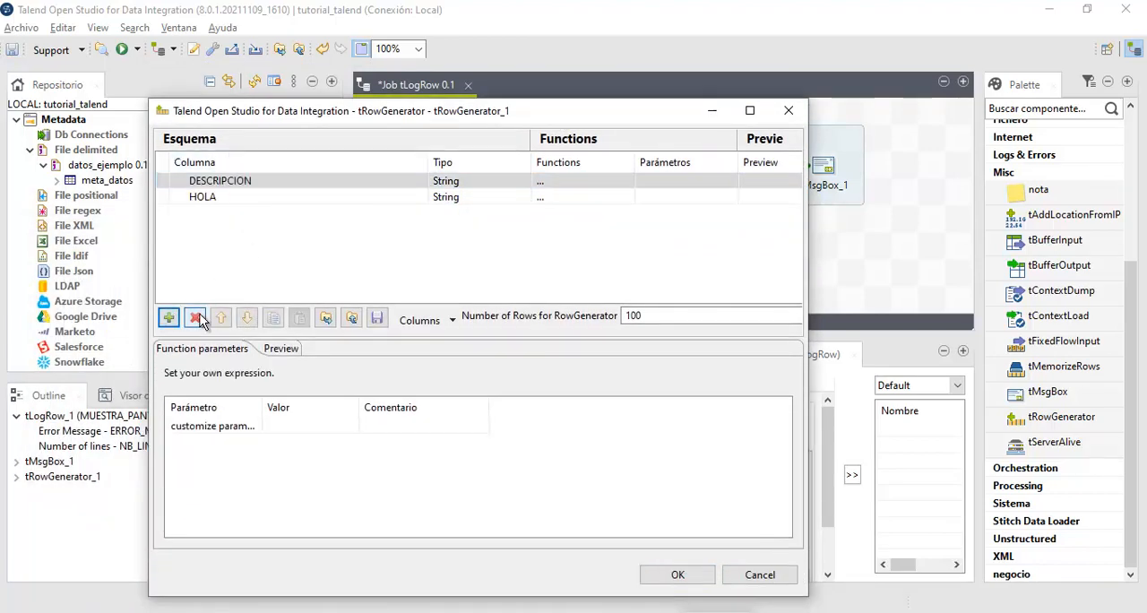
double_click(194, 317)
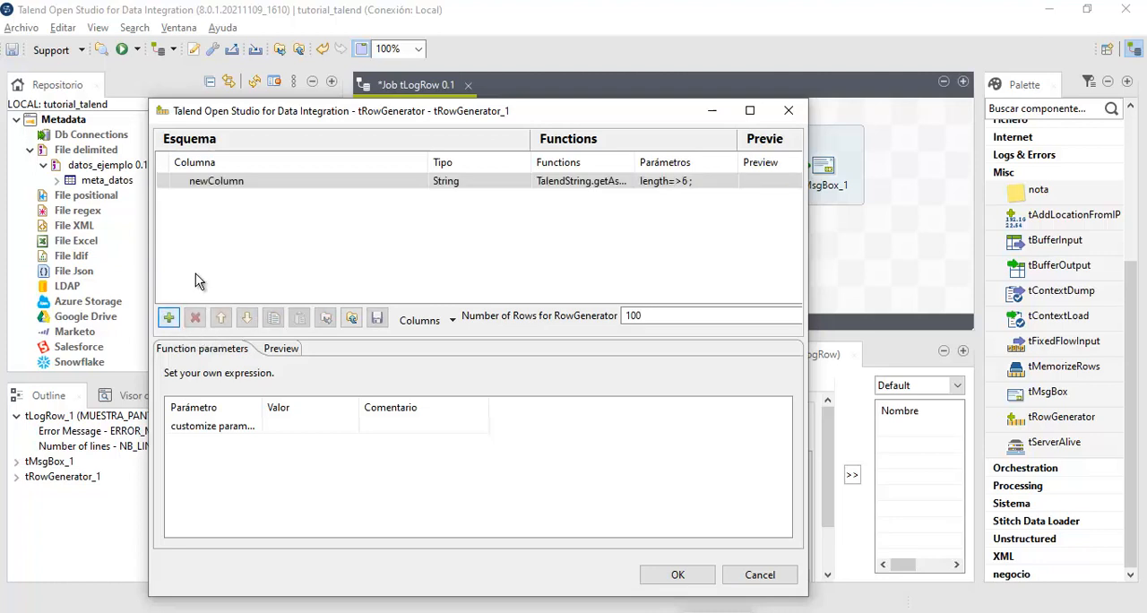
- Add two String columns to the tRowGenerator_1 schema, name the second columna_fallo, and accept propagating the changes
click(168, 317)
click(278, 181)
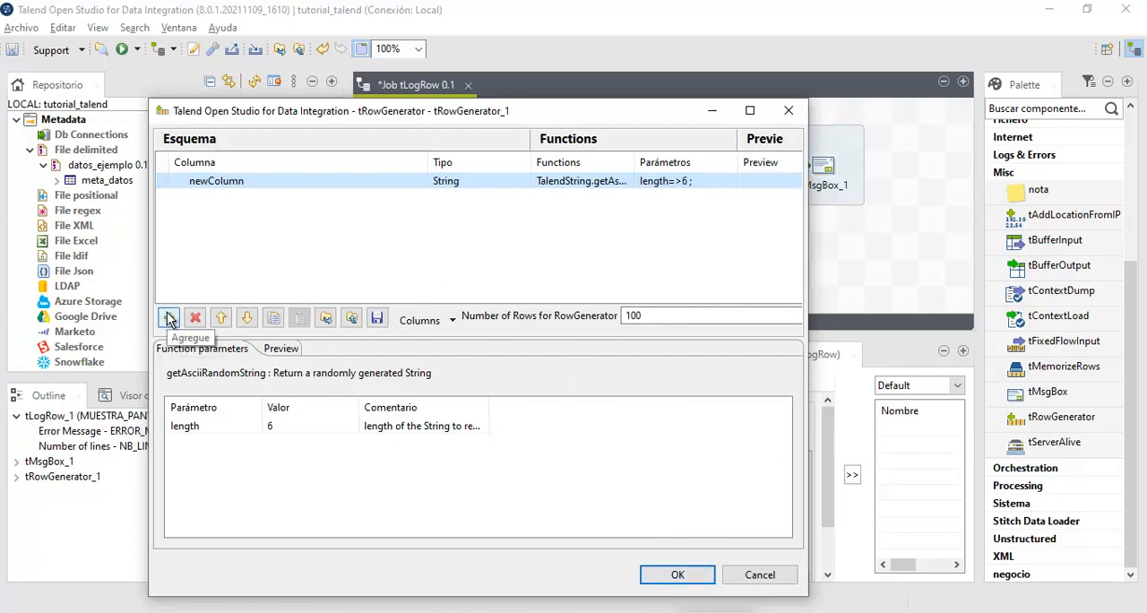
click(168, 318)
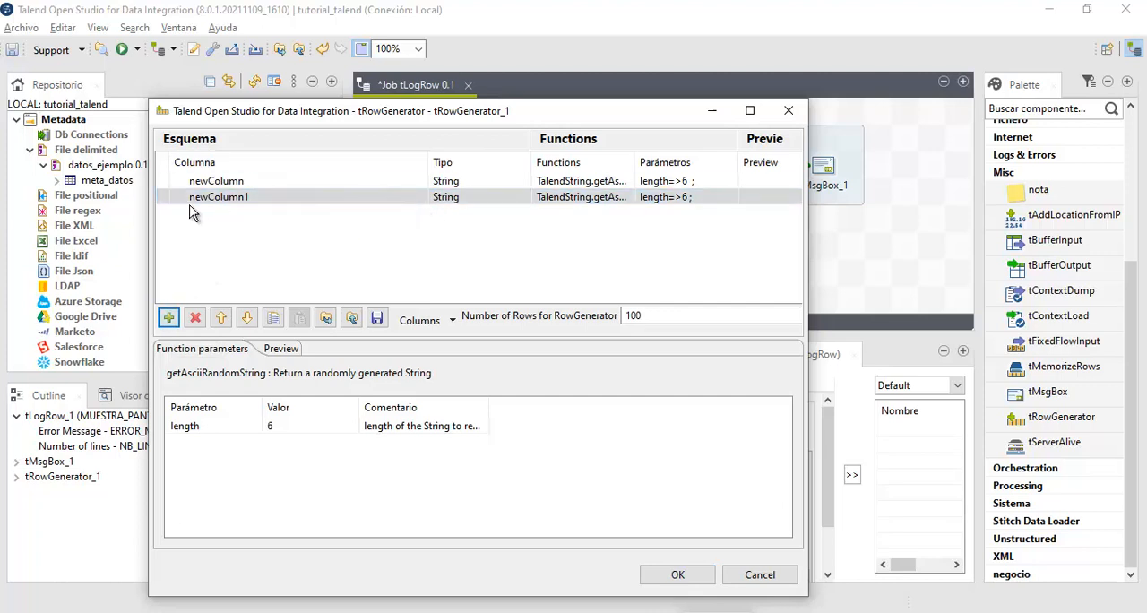
click(277, 197)
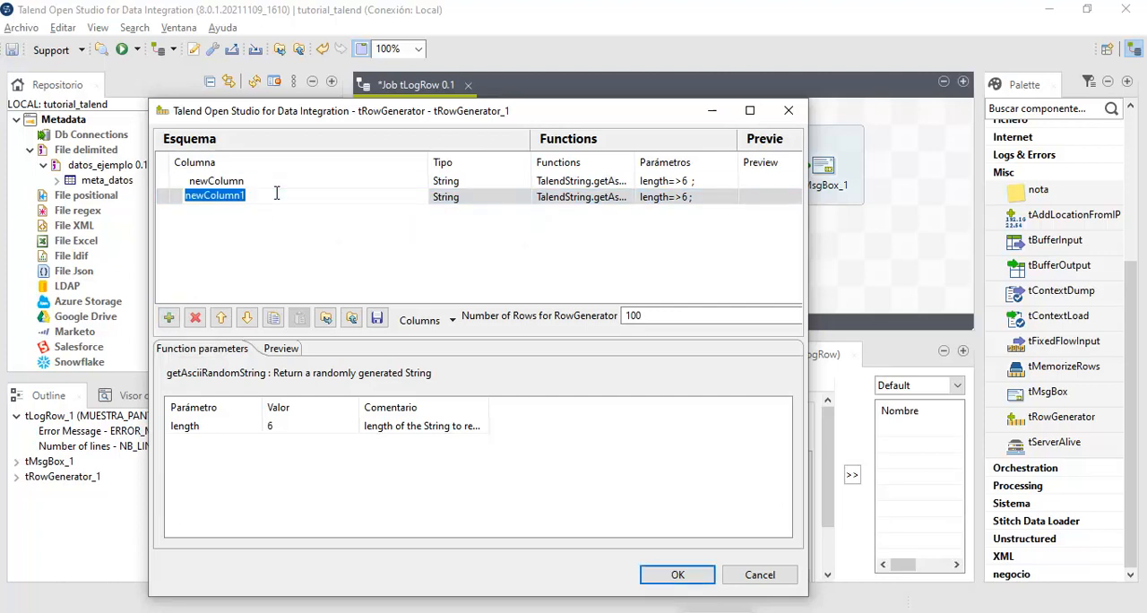
text(fallo)
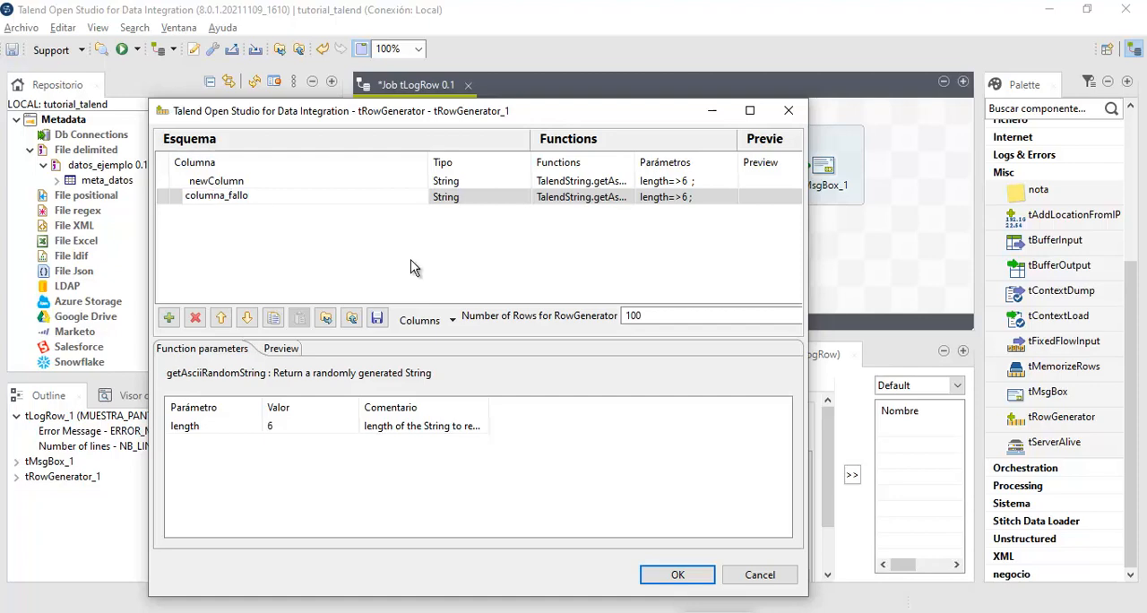
click(672, 576)
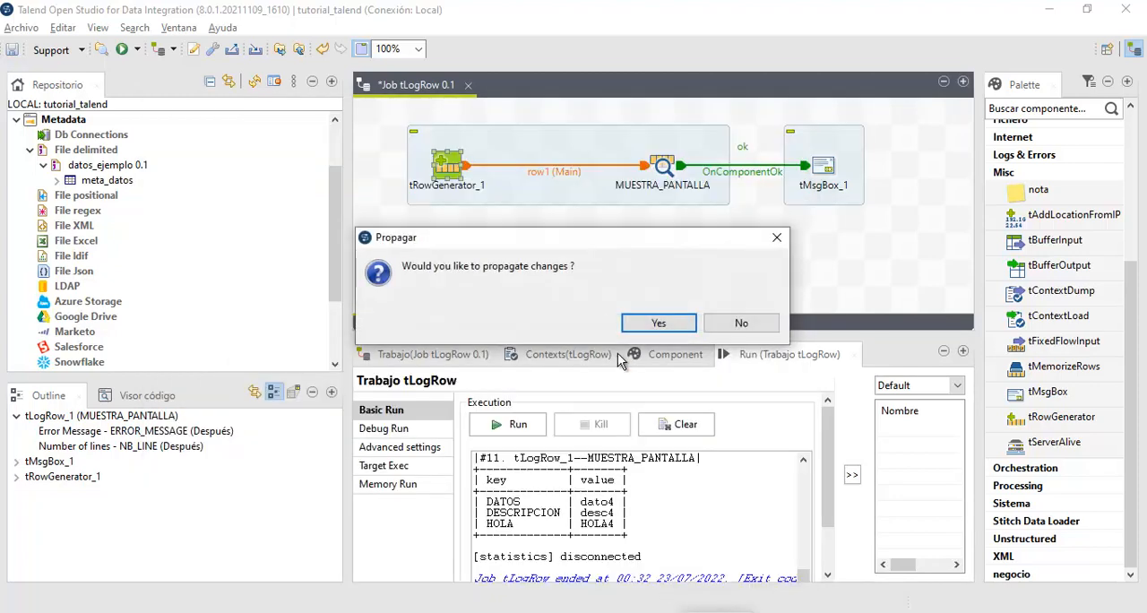
click(681, 328)
- In the MUESTRA_PANTALLA schema, set the output column columna_fallo to type double and accept the schema
click(663, 167)
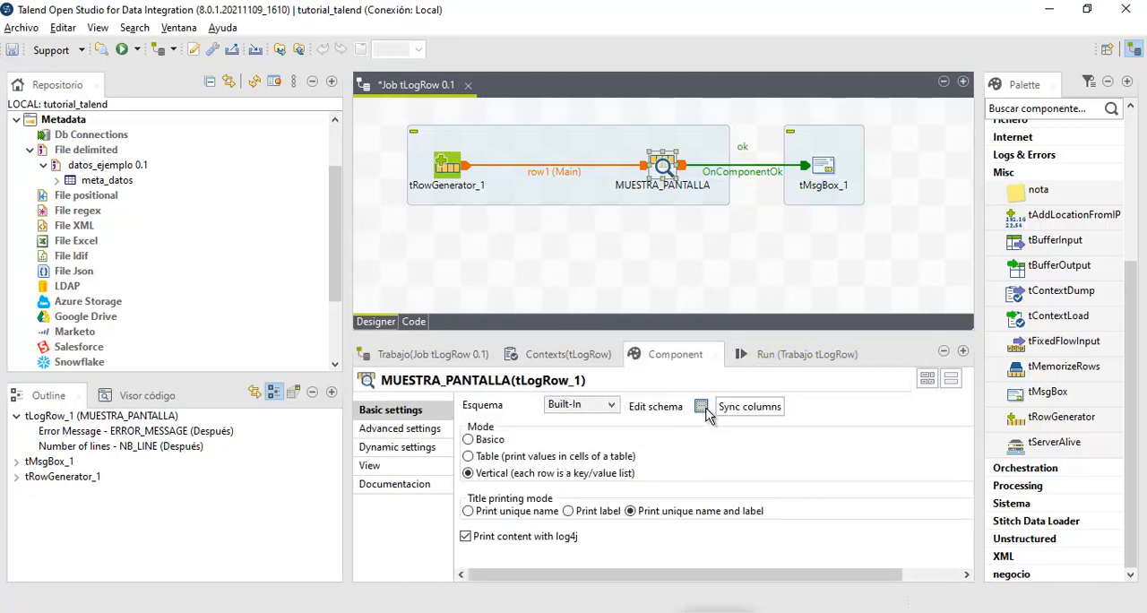
click(701, 407)
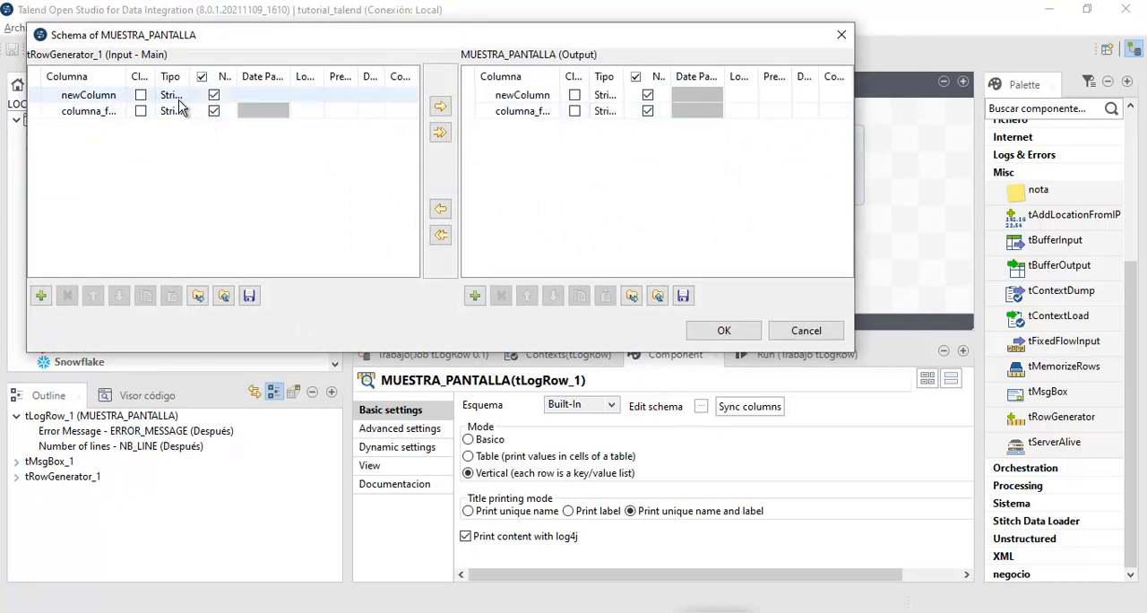
click(606, 114)
click(642, 111)
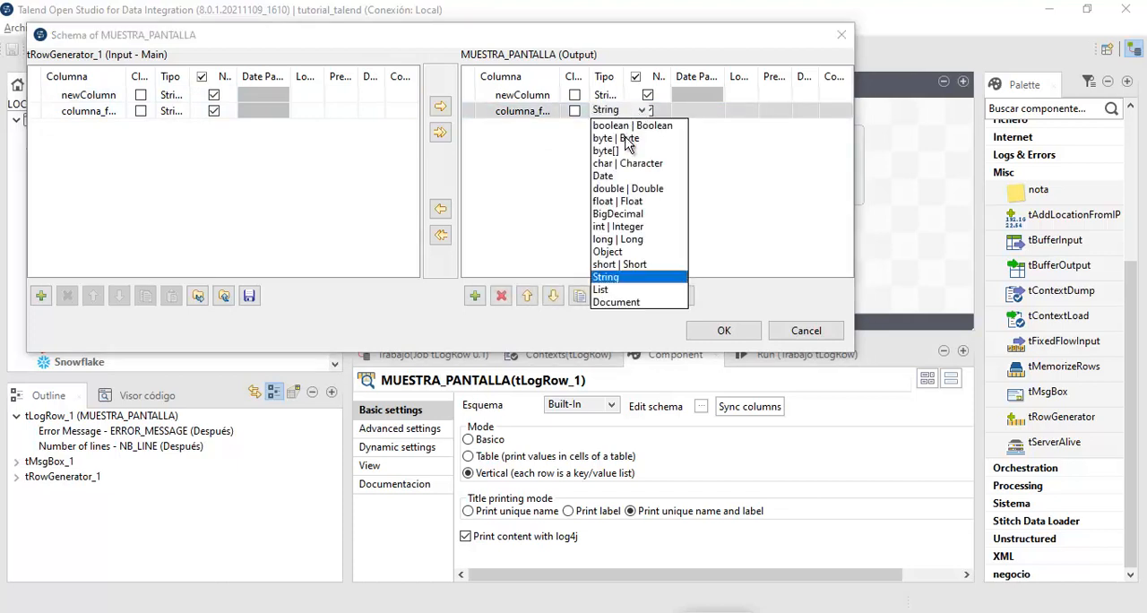
click(627, 189)
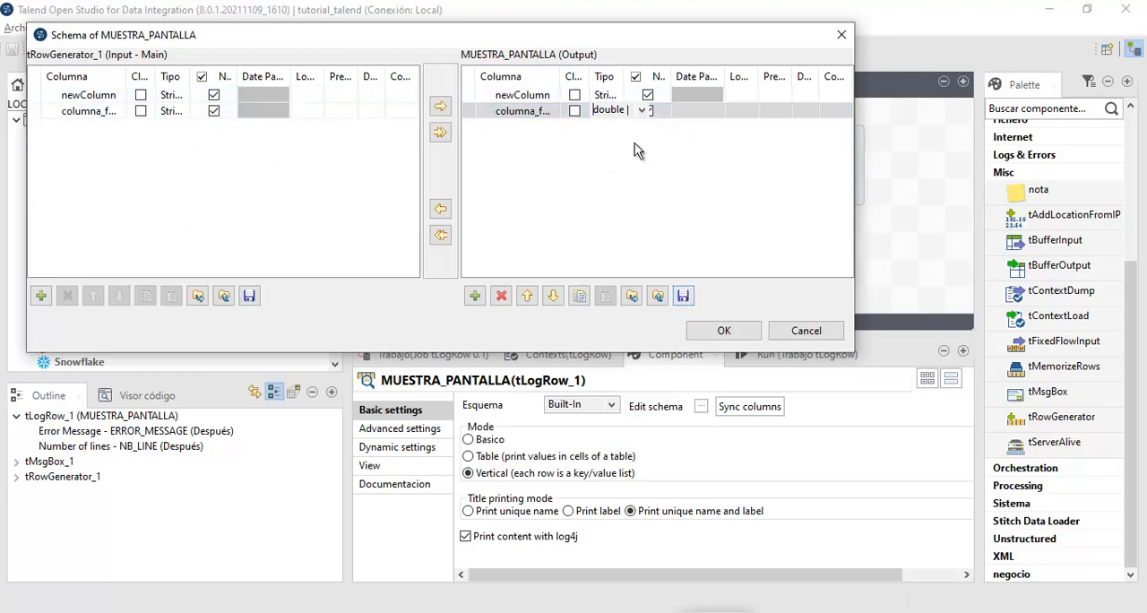
click(724, 331)
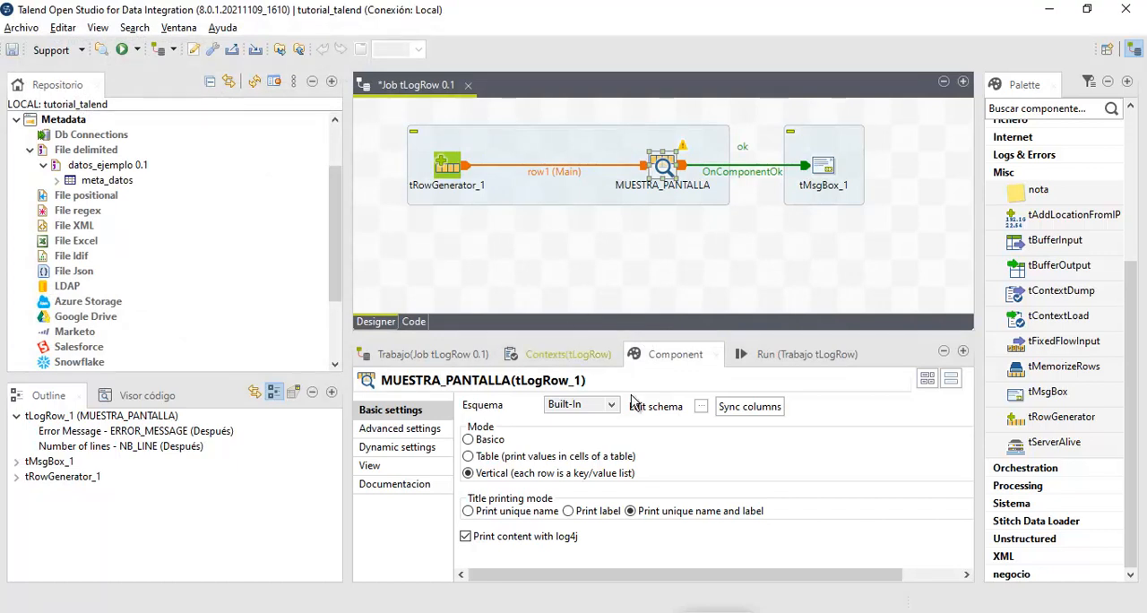
- Run the job and check the ERROR_MESSAGE variable used in the message expression of tMsgBox_1
click(756, 358)
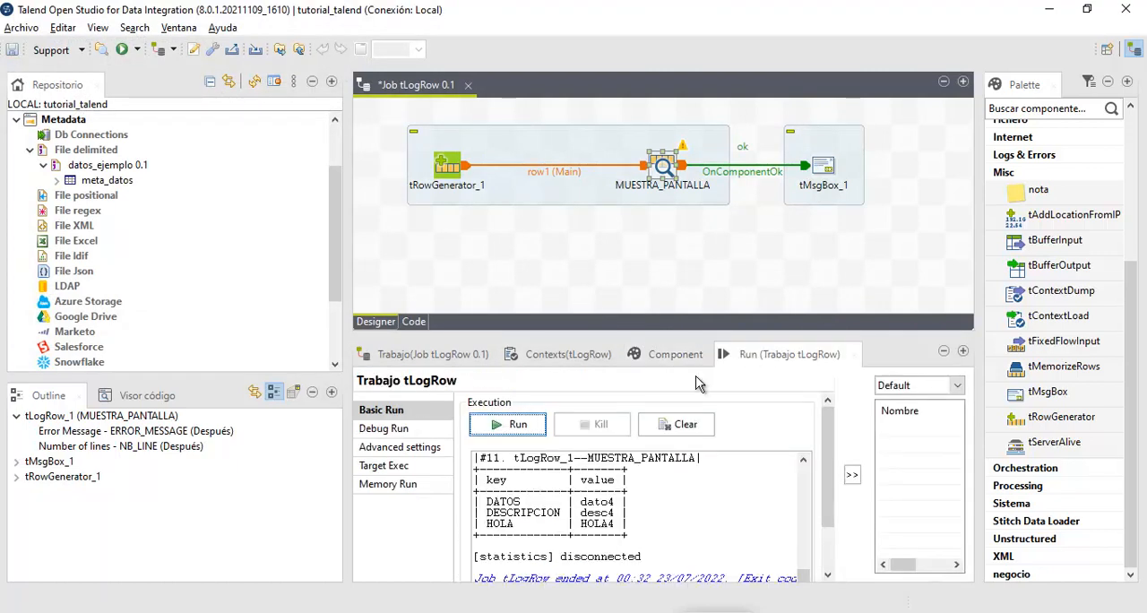
click(515, 428)
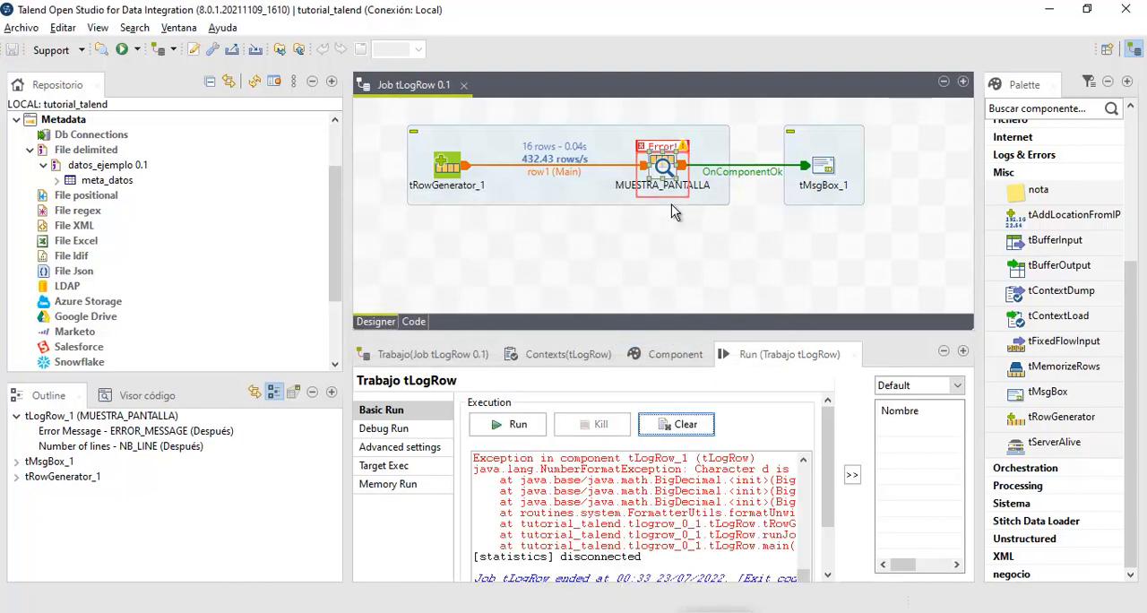
click(821, 179)
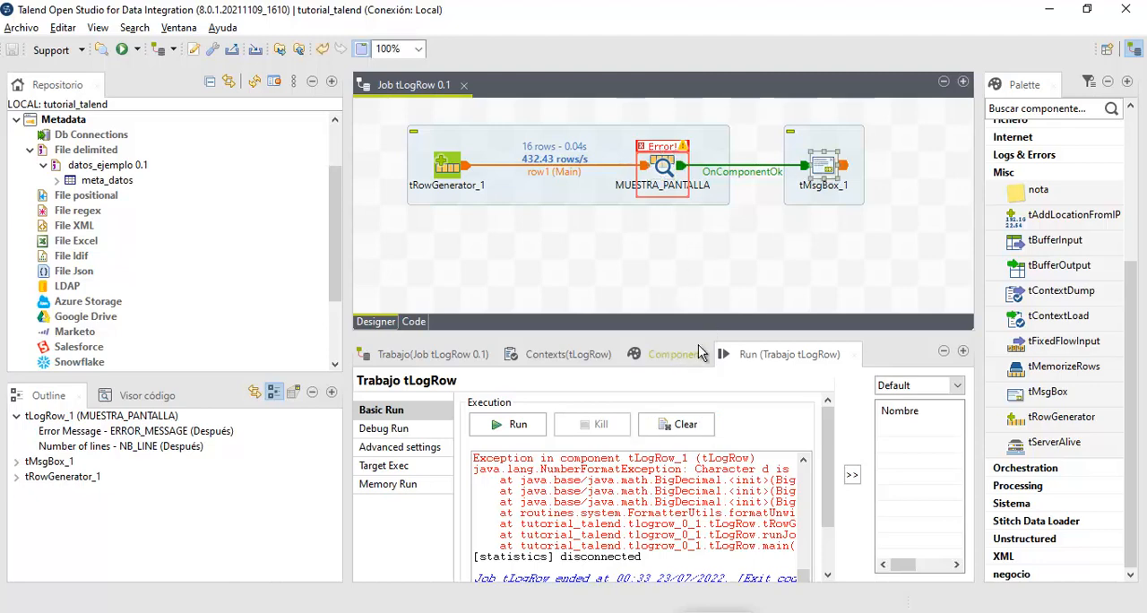
scroll(619, 490, up, 3)
scroll(631, 512, down, 4)
scroll(630, 512, up, 3)
scroll(603, 541, down, 3)
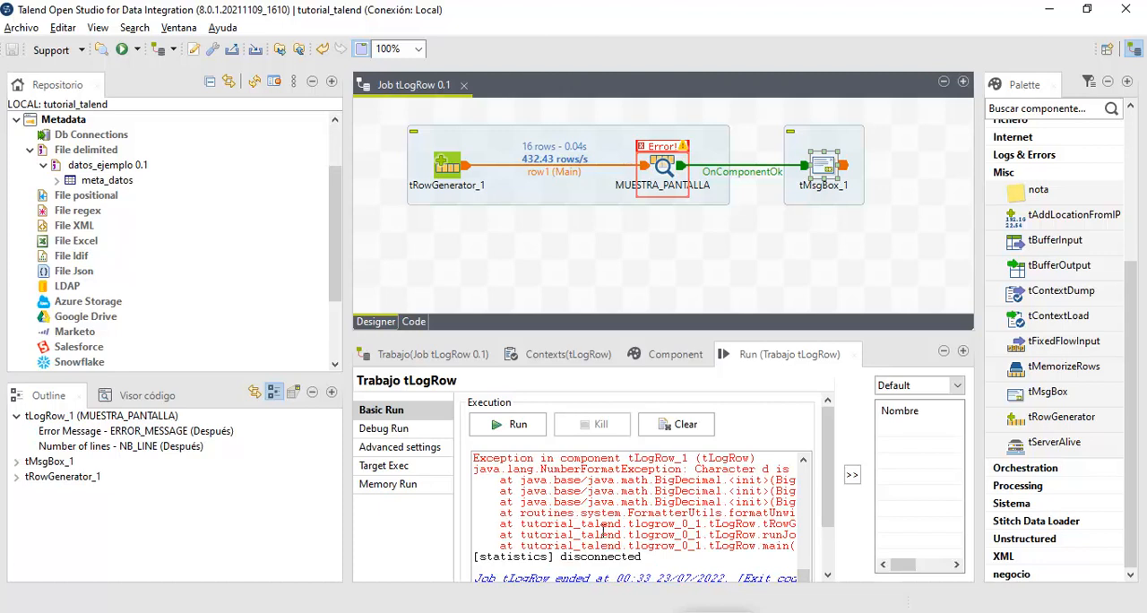
double_click(827, 165)
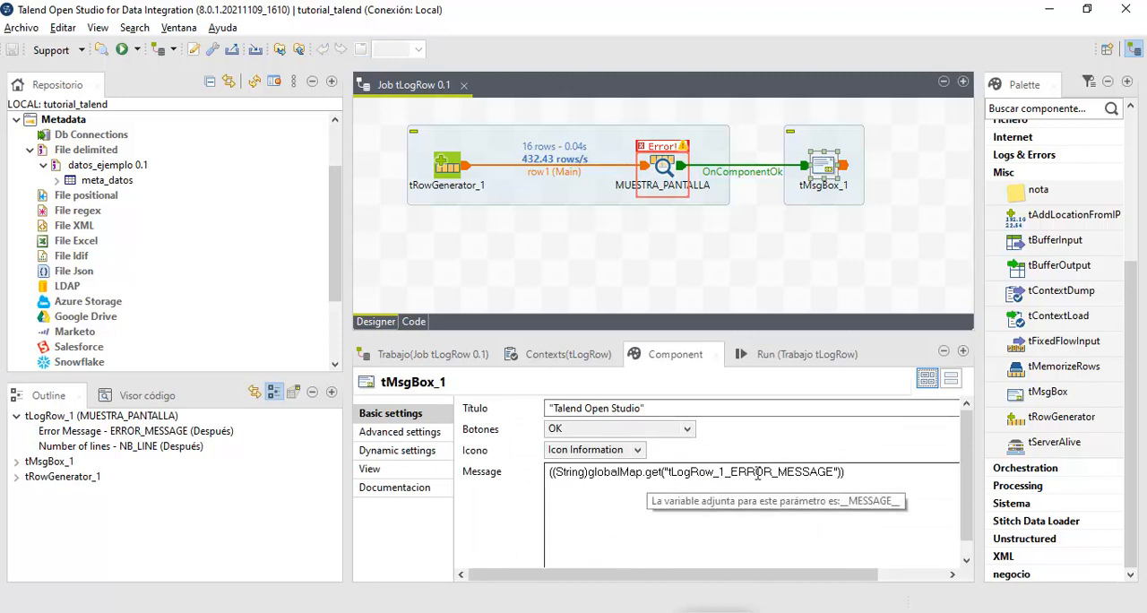
drag(717, 472, 834, 471)
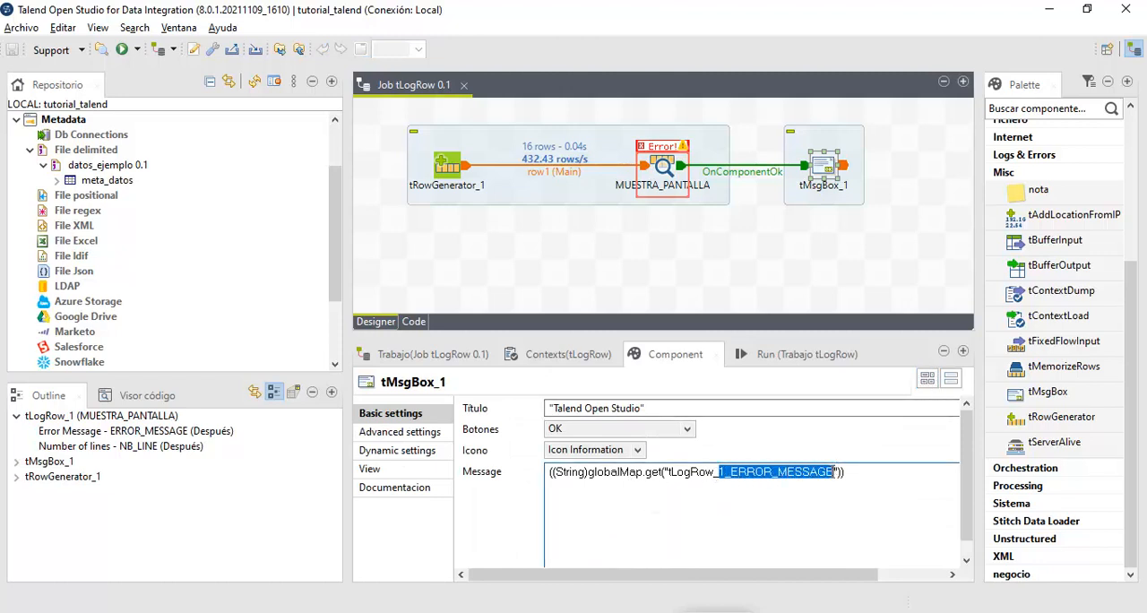
click(751, 221)
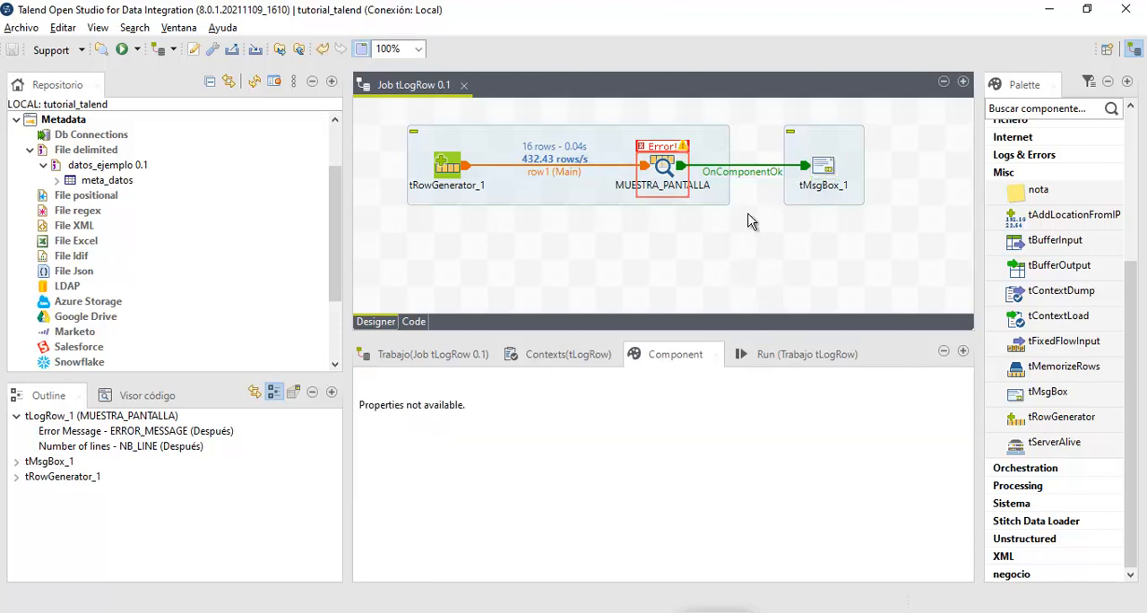
- Delete the OnComponentOk link between MUESTRA_PANTALLA and tMsgBox_1
click(738, 175)
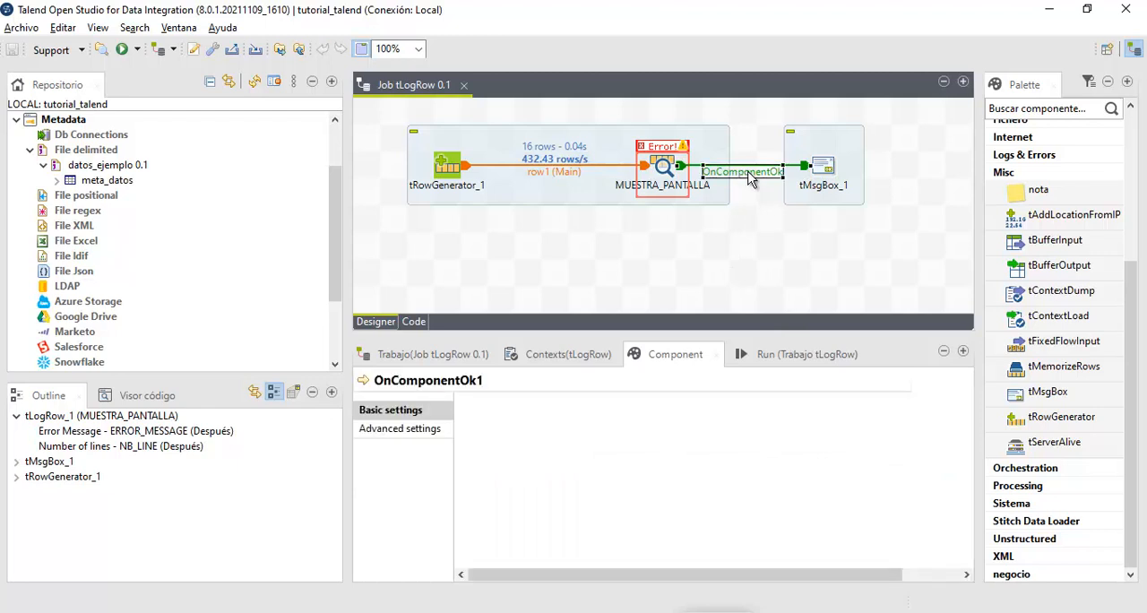
key(Delete)
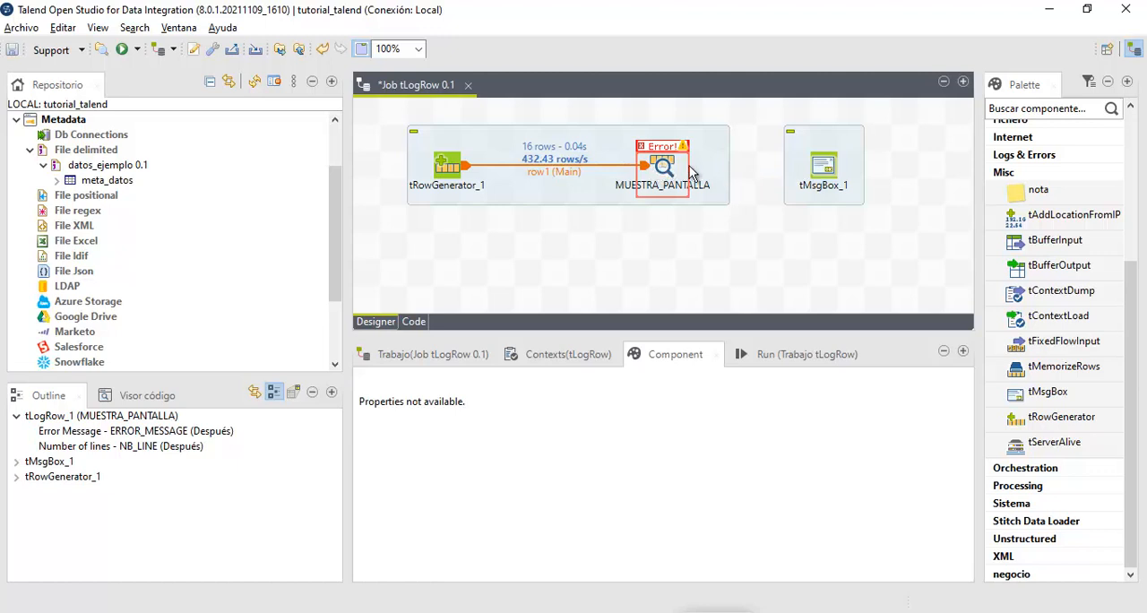
key(ctrl+z)
right_click(733, 172)
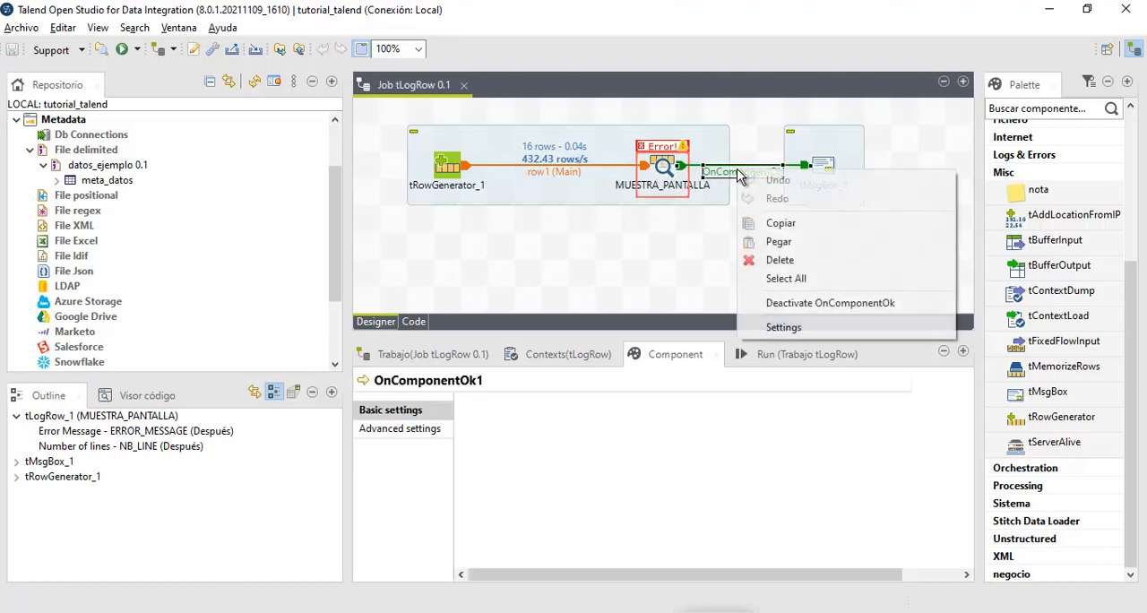
click(776, 259)
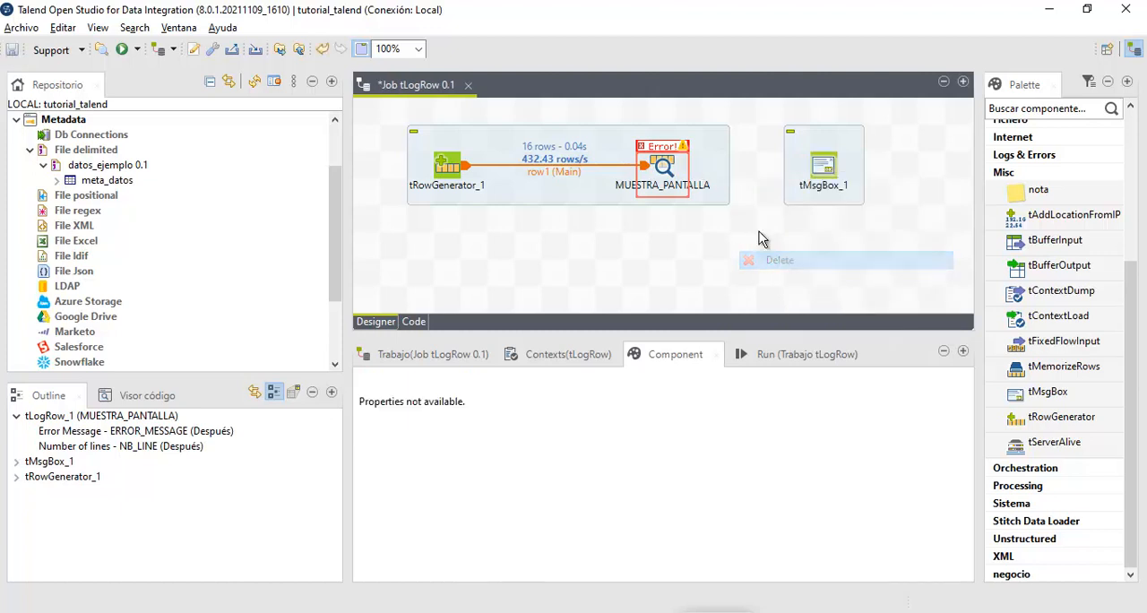
- Connect MUESTRA_PANTALLA to tMsgBox_1 with an On Component Error trigger
click(668, 164)
right_click(668, 164)
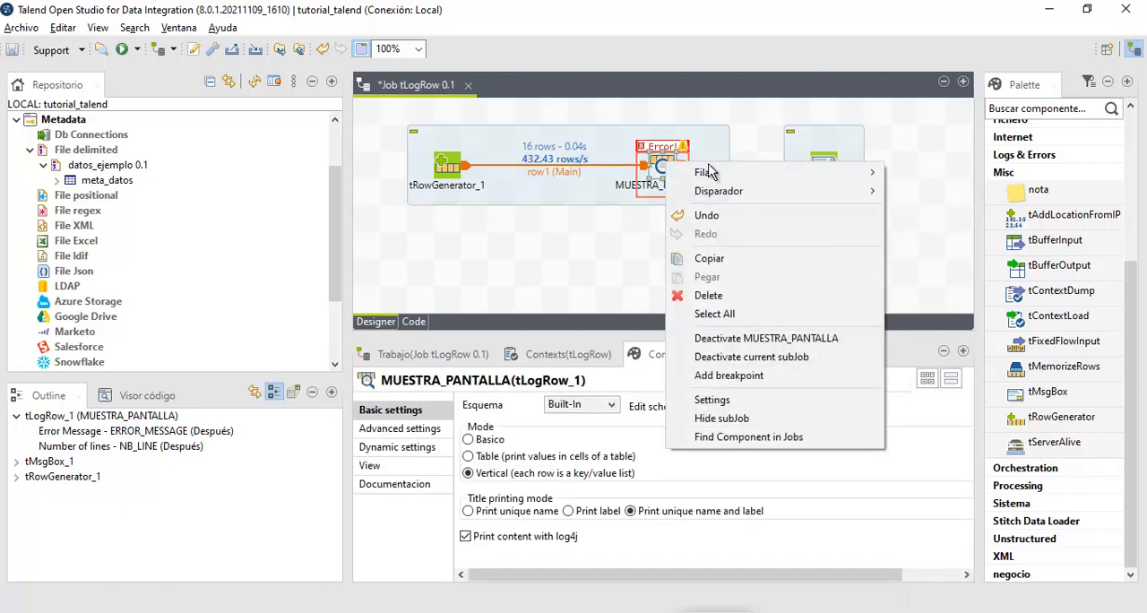
mouse_move(728, 193)
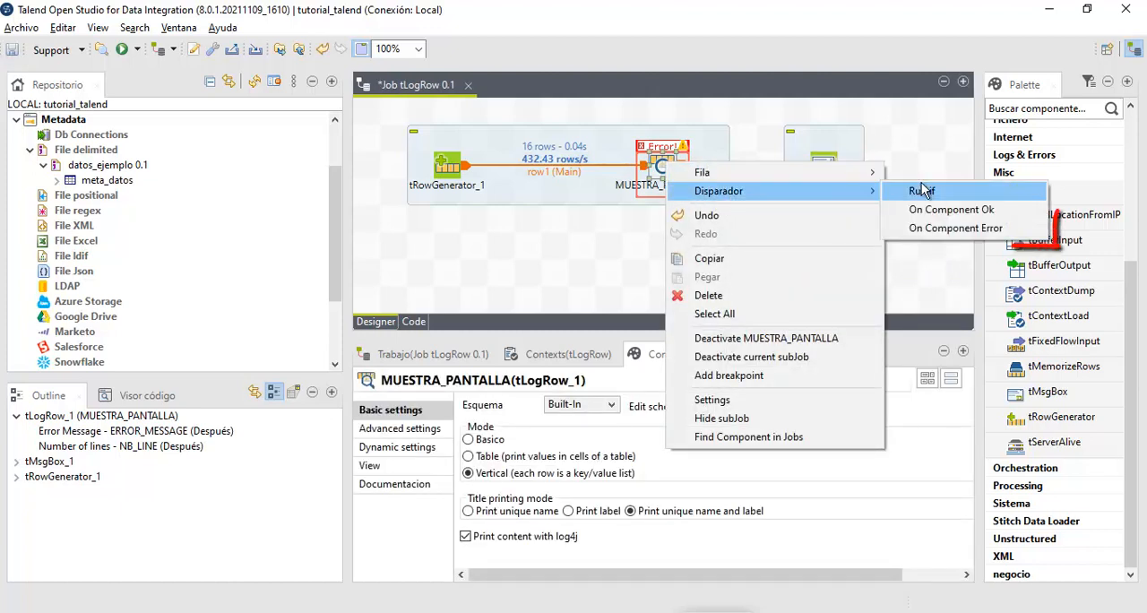
click(942, 225)
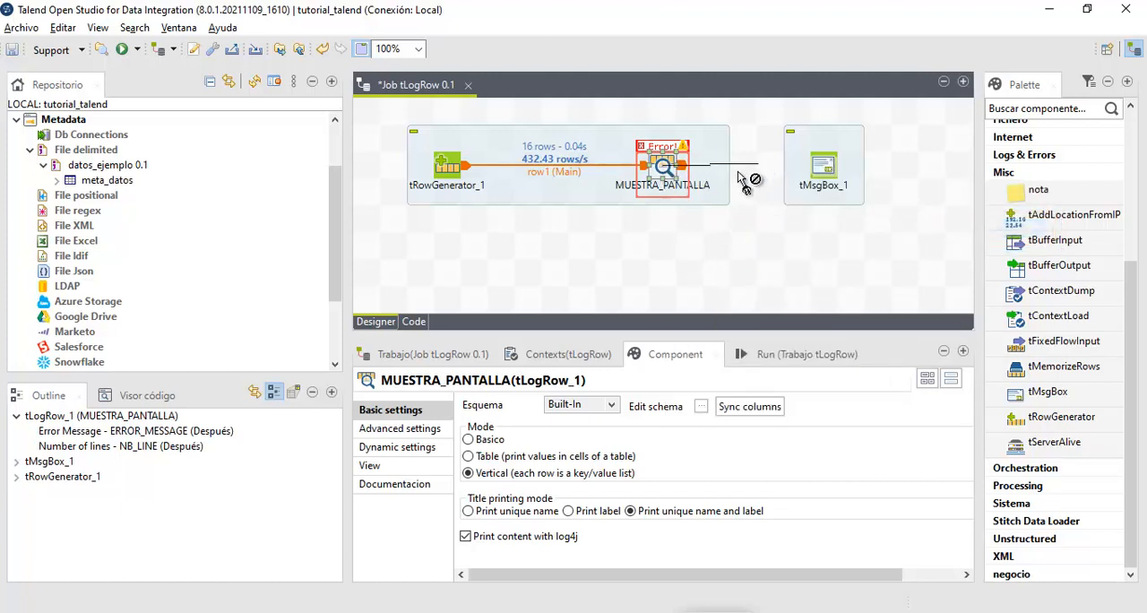
click(826, 171)
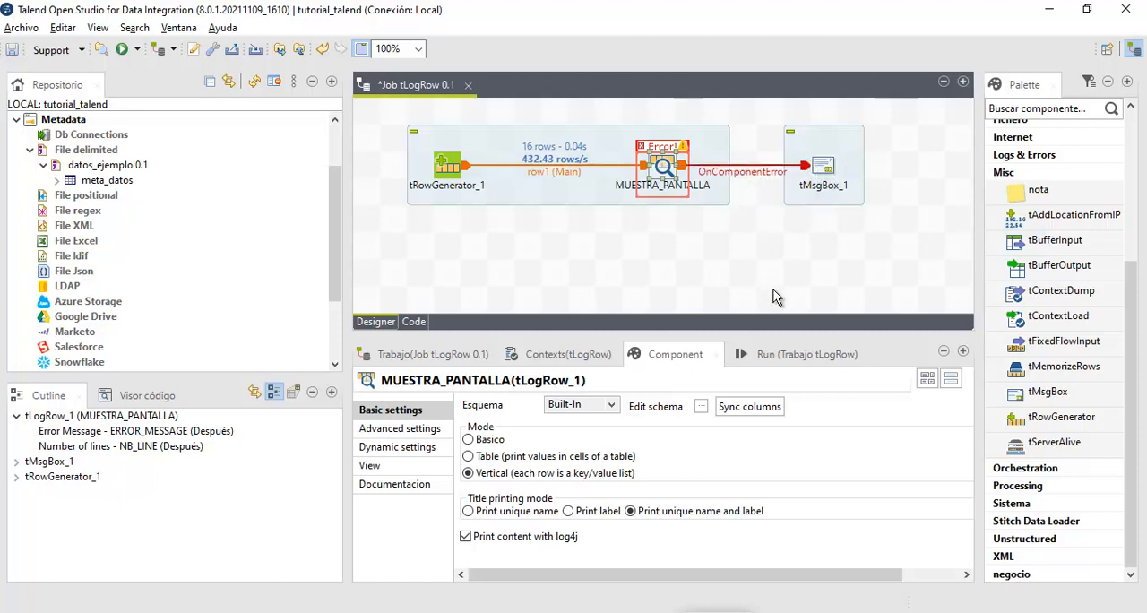
- Run the job, read and close its message box, and examine the newColumn value in the console output
click(773, 354)
click(535, 429)
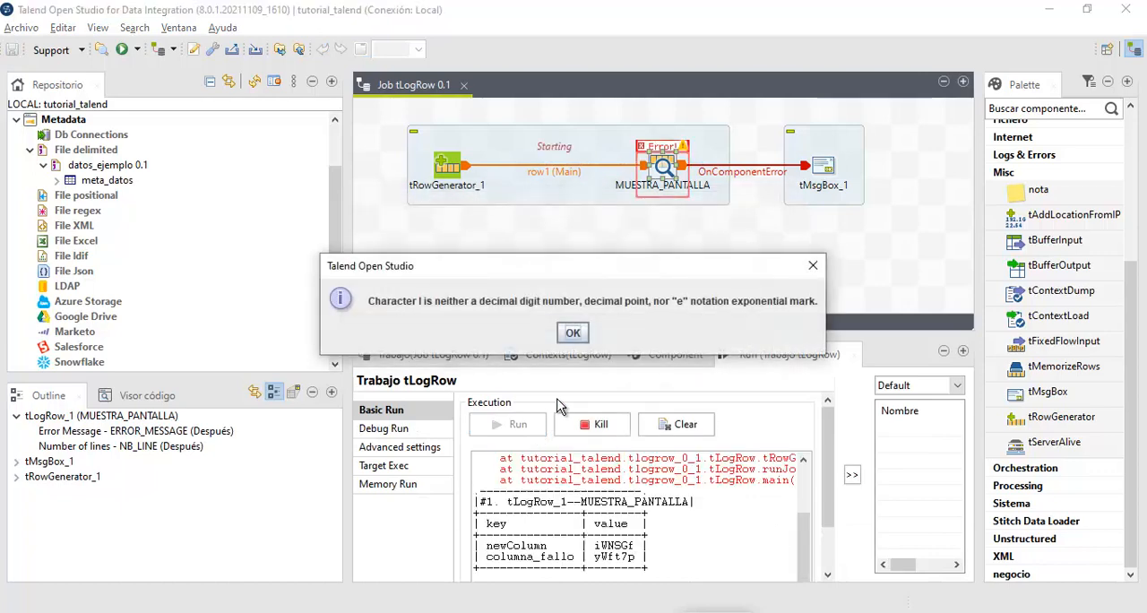
drag(557, 265, 652, 217)
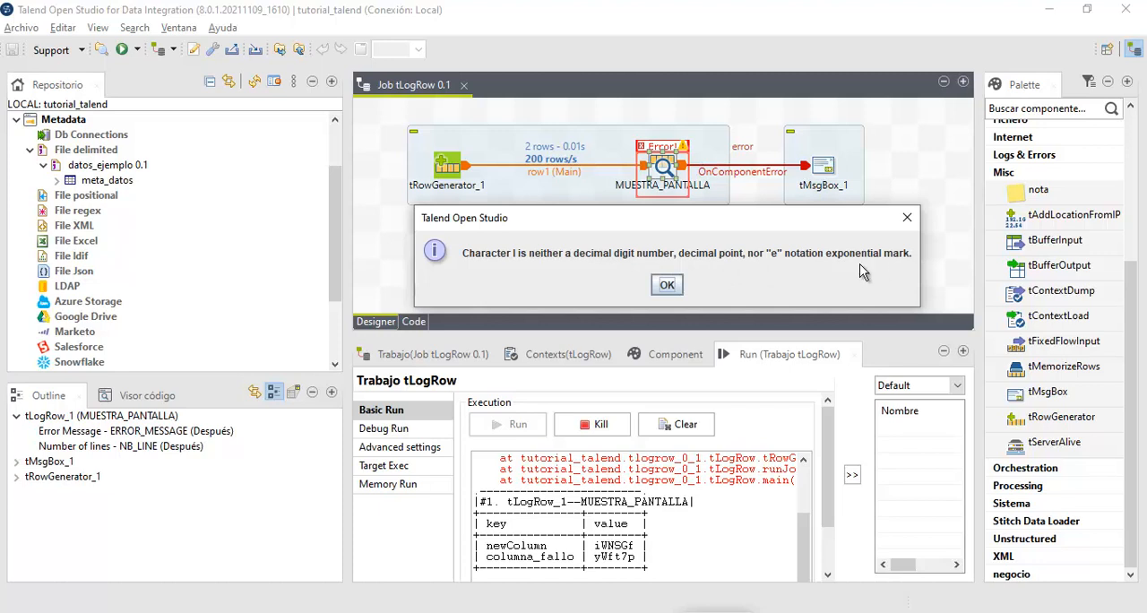
click(668, 284)
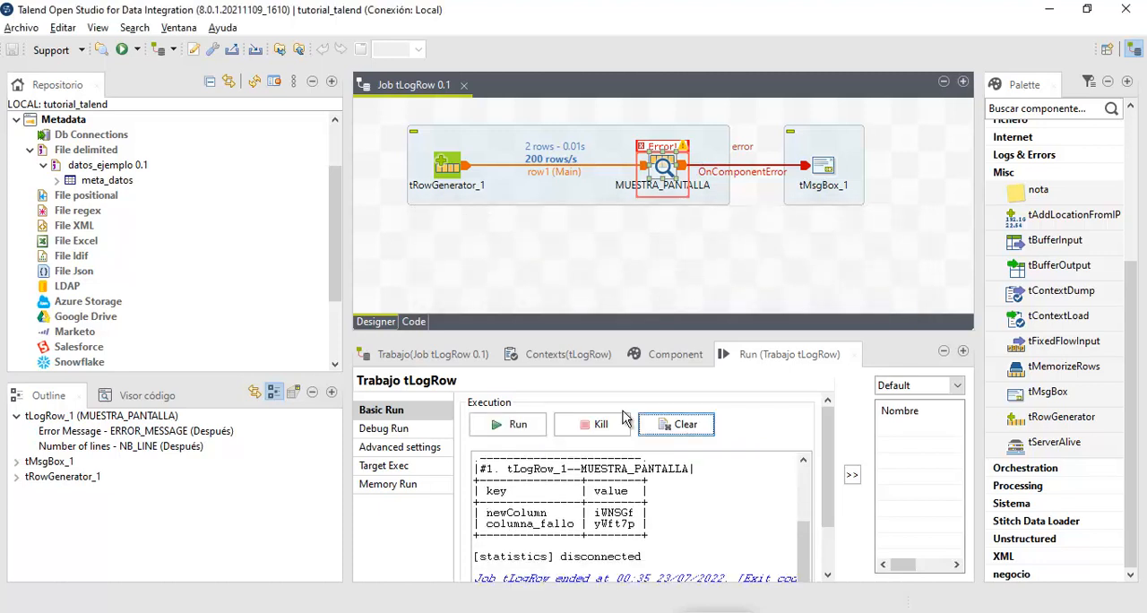
drag(640, 512, 593, 512)
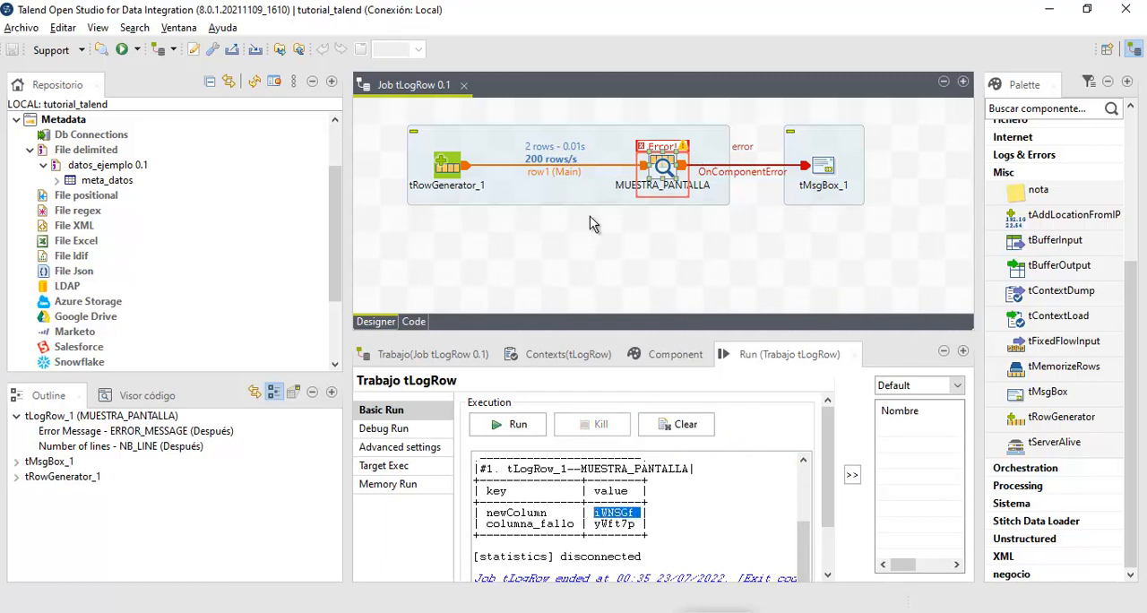
- Clear the message expression of tMsgBox_1 and look through the code-completion suggestions for the empty field
click(822, 181)
click(664, 356)
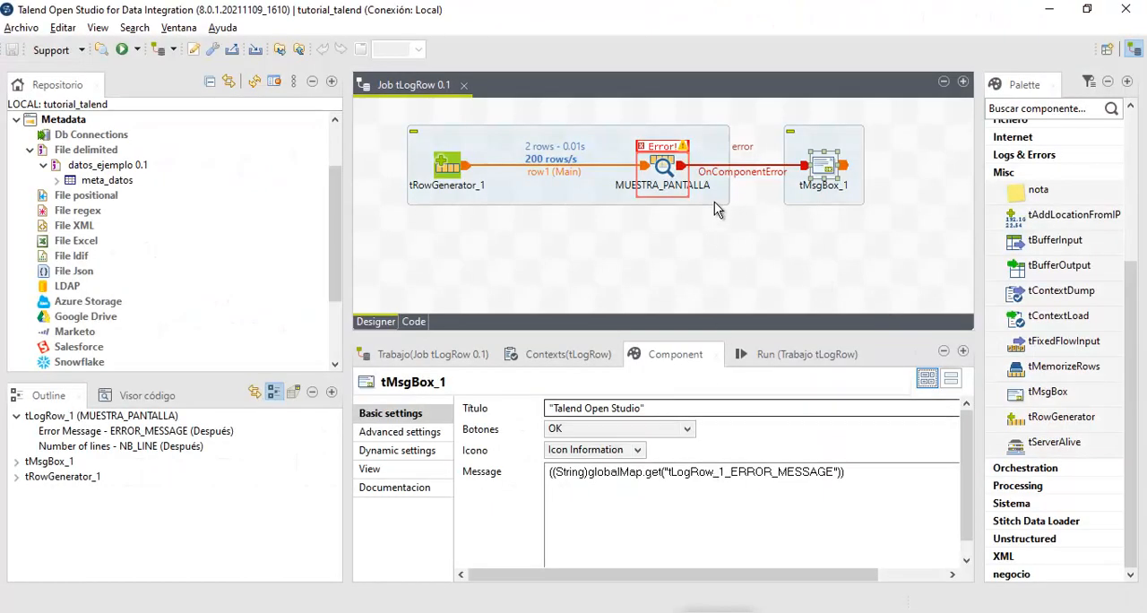
drag(880, 475, 549, 474)
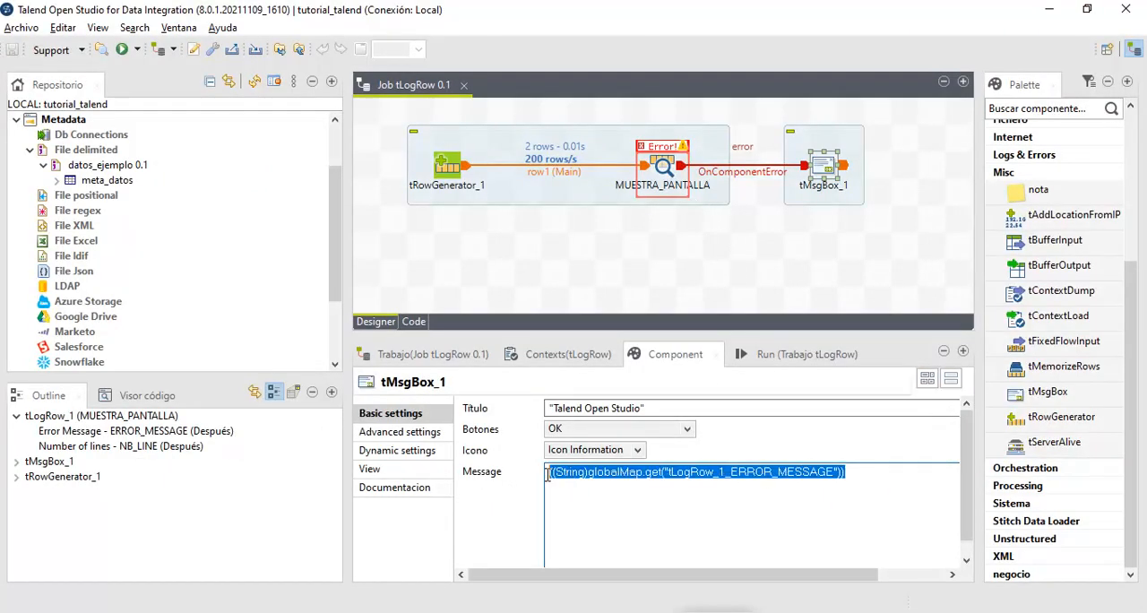
key(BackSpace)
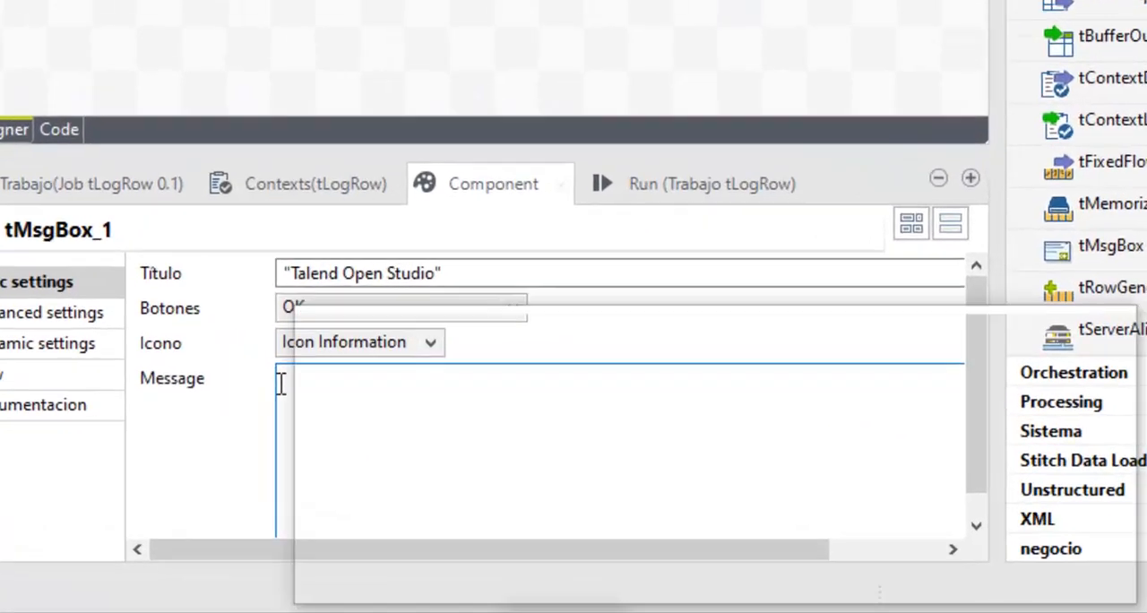
key(ctrl+space)
click(129, 215)
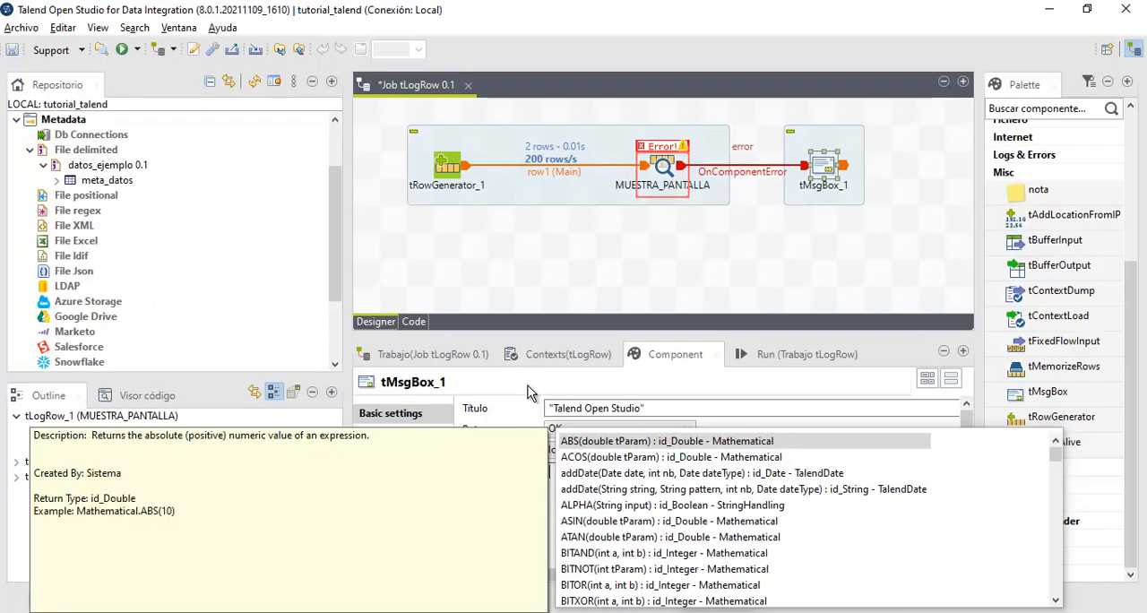
key(Escape)
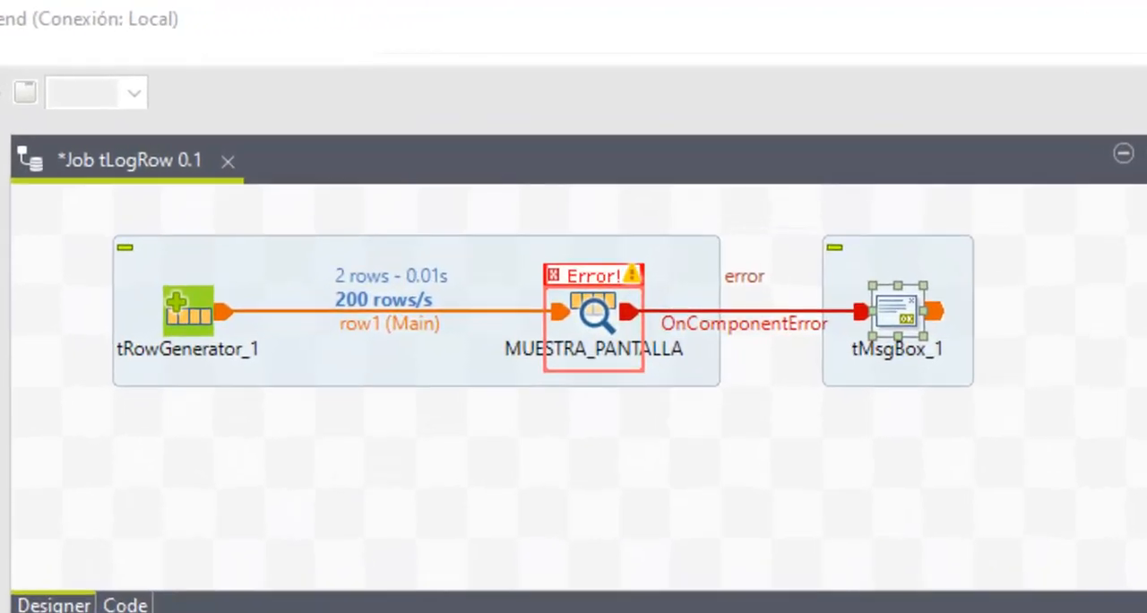
mouse_move(92, 212)
mouse_down()
mouse_move(328, 297)
mouse_move(757, 409)
mouse_move(746, 412)
mouse_up()
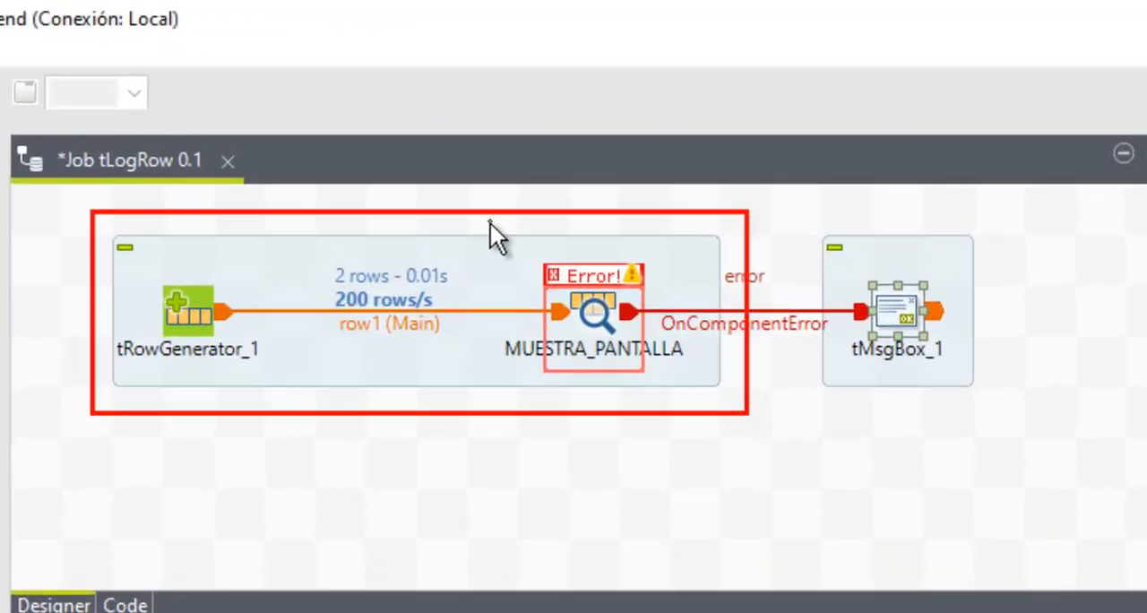
mouse_move(501, 241)
mouse_down()
mouse_move(598, 334)
mouse_move(695, 398)
mouse_up()
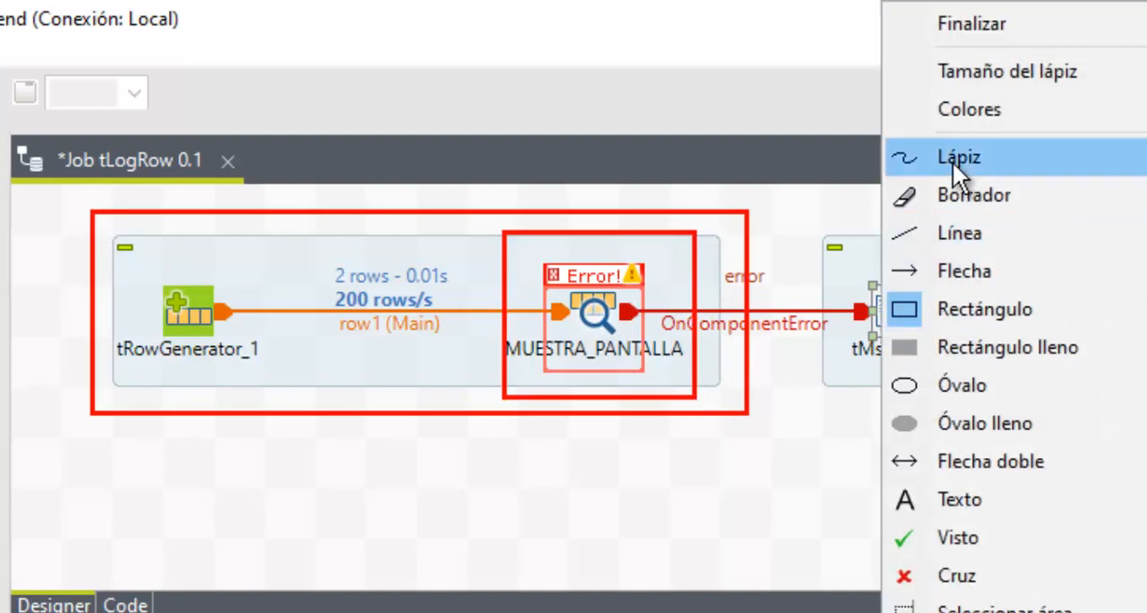
click(953, 158)
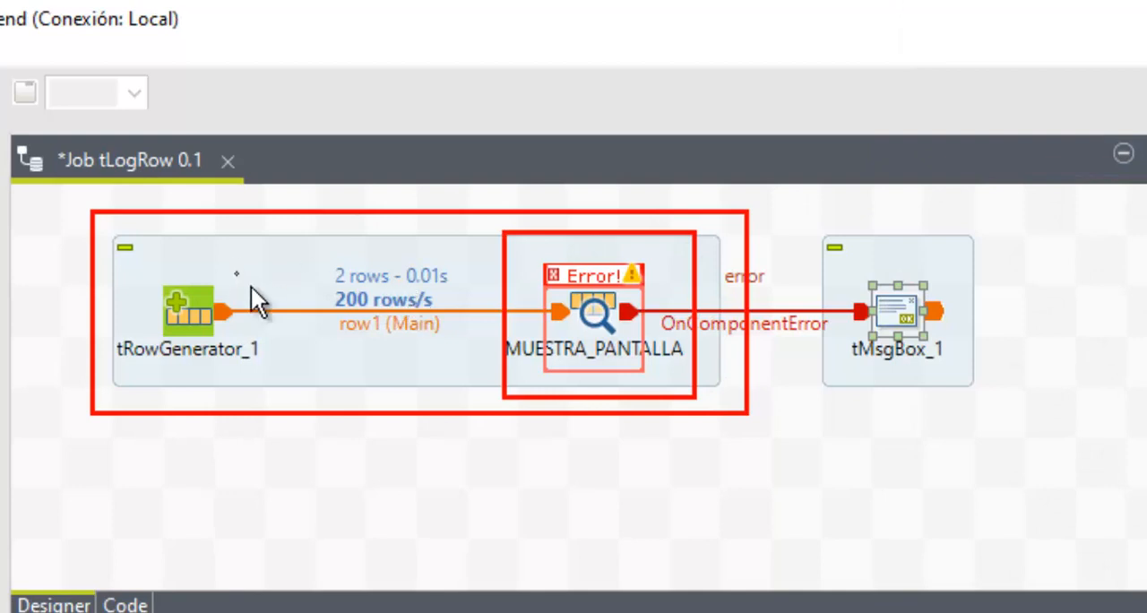
mouse_move(126, 276)
mouse_down()
mouse_move(210, 367)
mouse_move(363, 385)
mouse_move(466, 289)
mouse_up()
drag(716, 226, 717, 303)
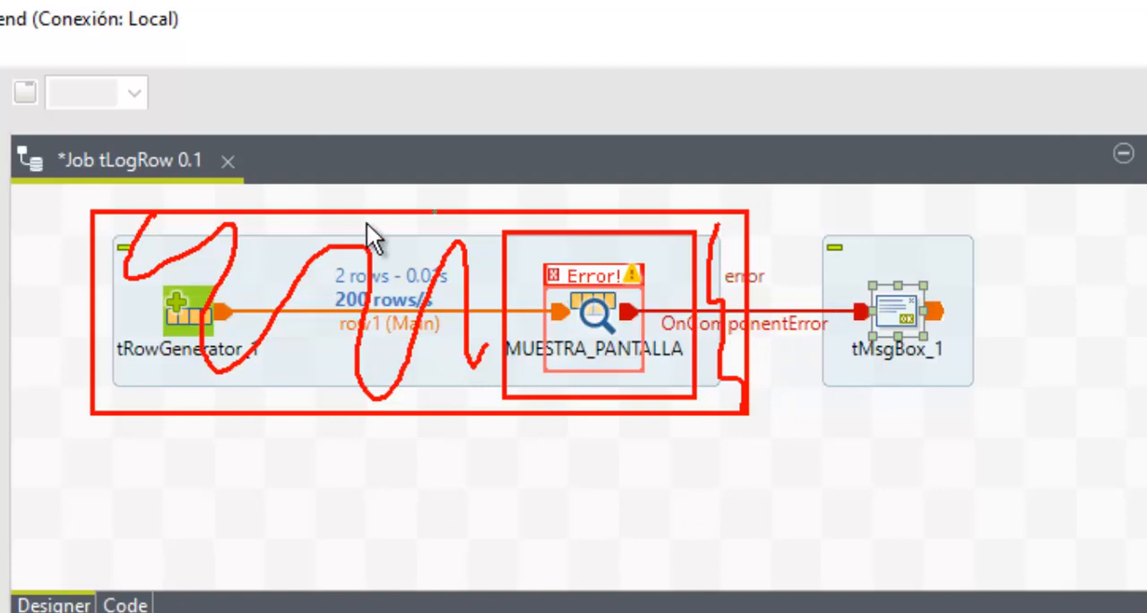
mouse_move(749, 199)
mouse_down()
mouse_move(568, 184)
mouse_move(129, 197)
mouse_move(177, 459)
mouse_move(702, 402)
mouse_move(735, 195)
mouse_up()
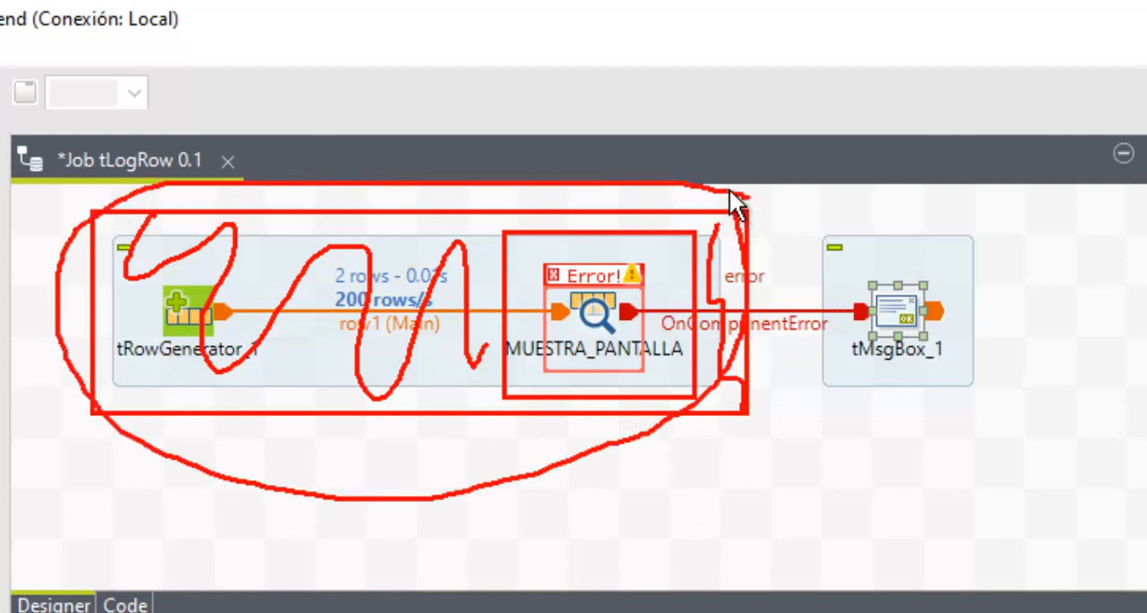
mouse_move(542, 256)
mouse_down()
mouse_move(687, 317)
mouse_move(554, 285)
mouse_move(552, 259)
mouse_up()
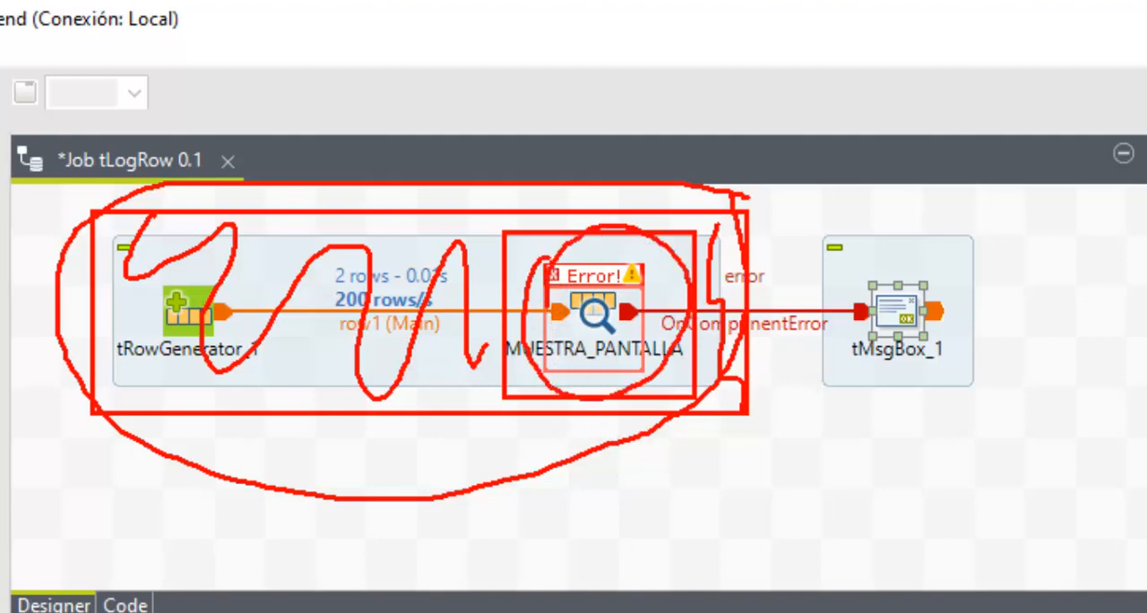